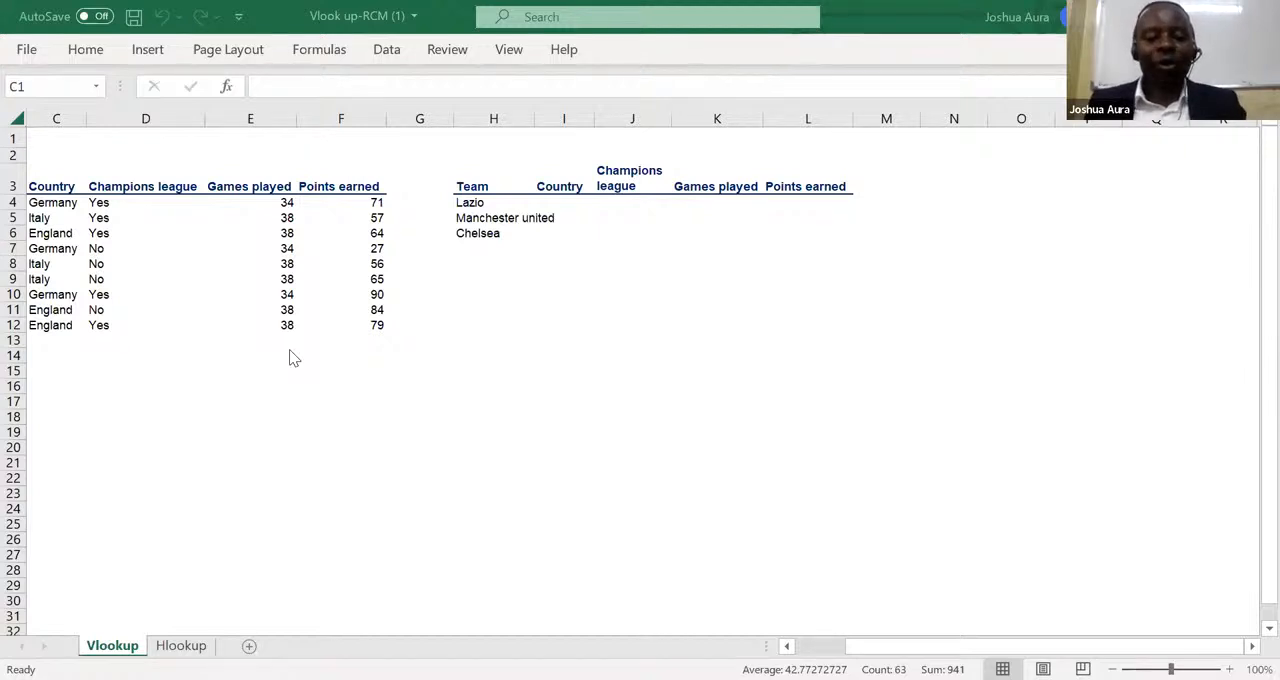
click(365, 411)
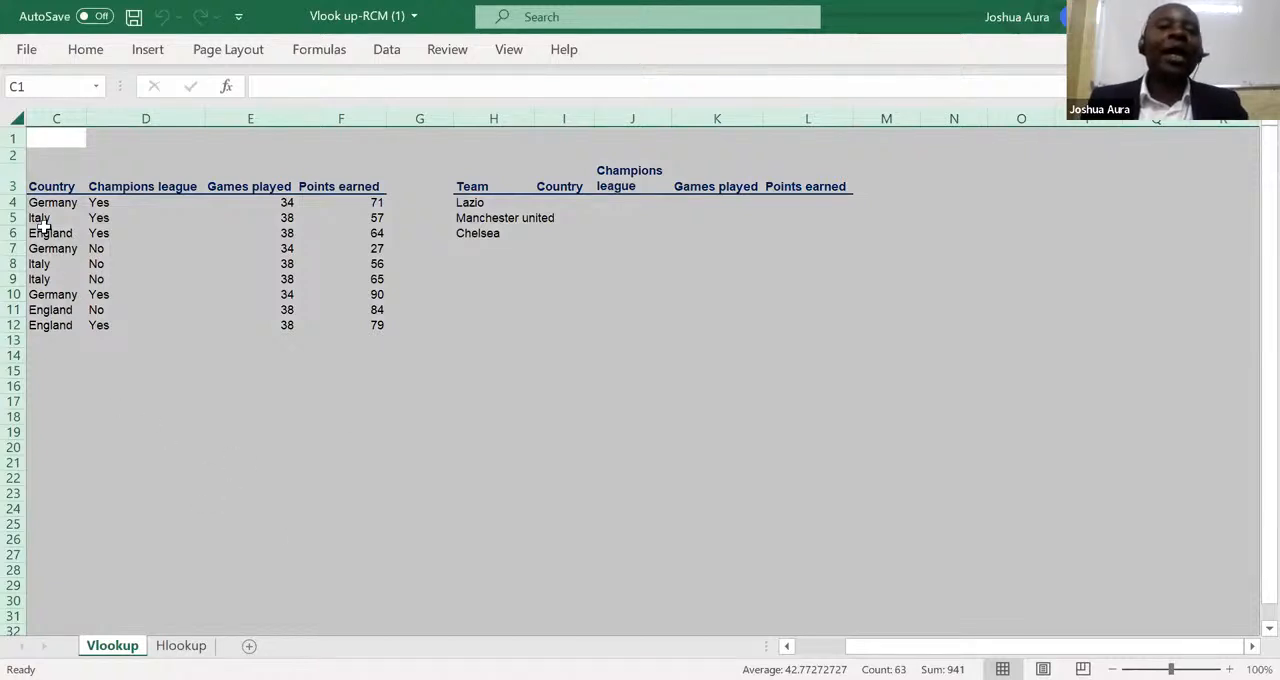
click(10, 110)
click(223, 432)
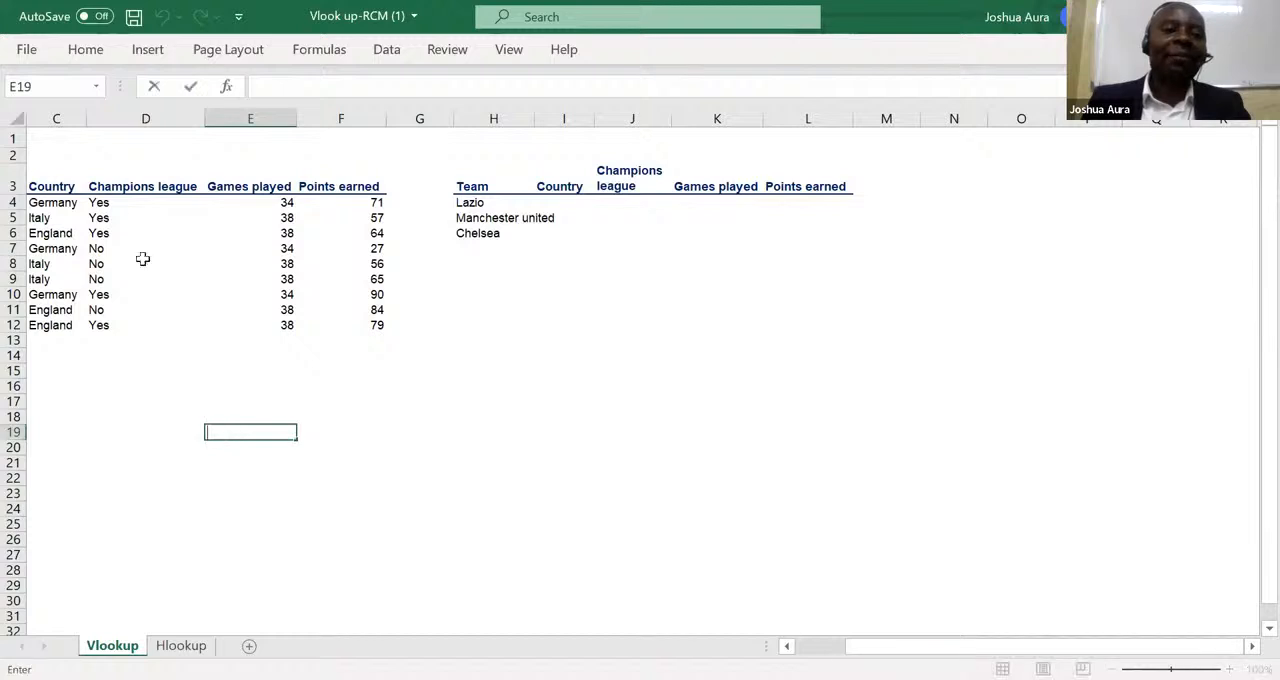
Apply All Borders to every cell of the Vlookup sheet.
click(18, 119)
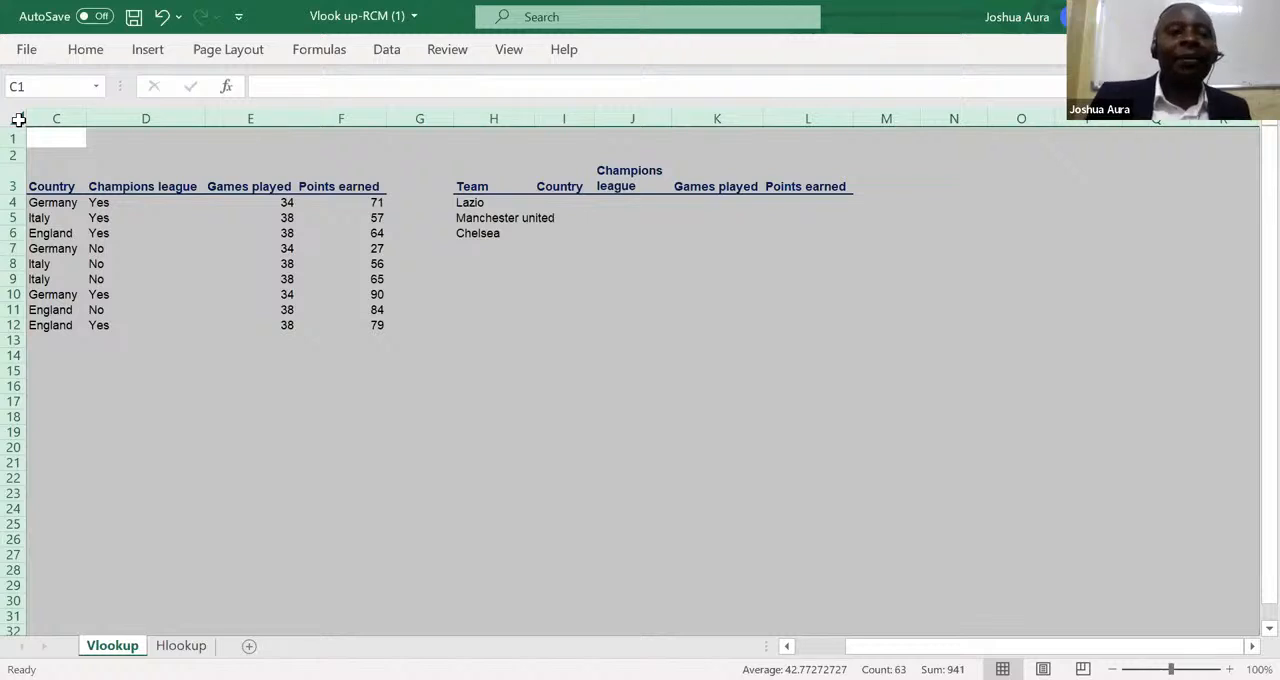
click(85, 50)
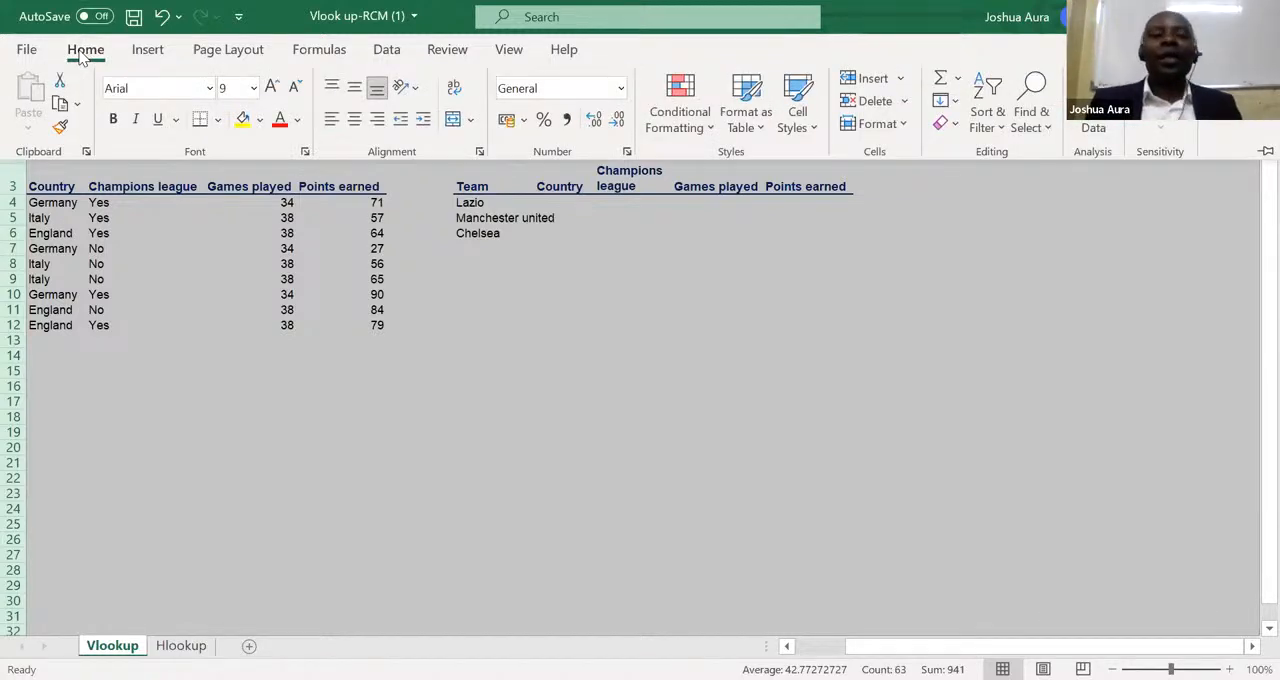
click(219, 122)
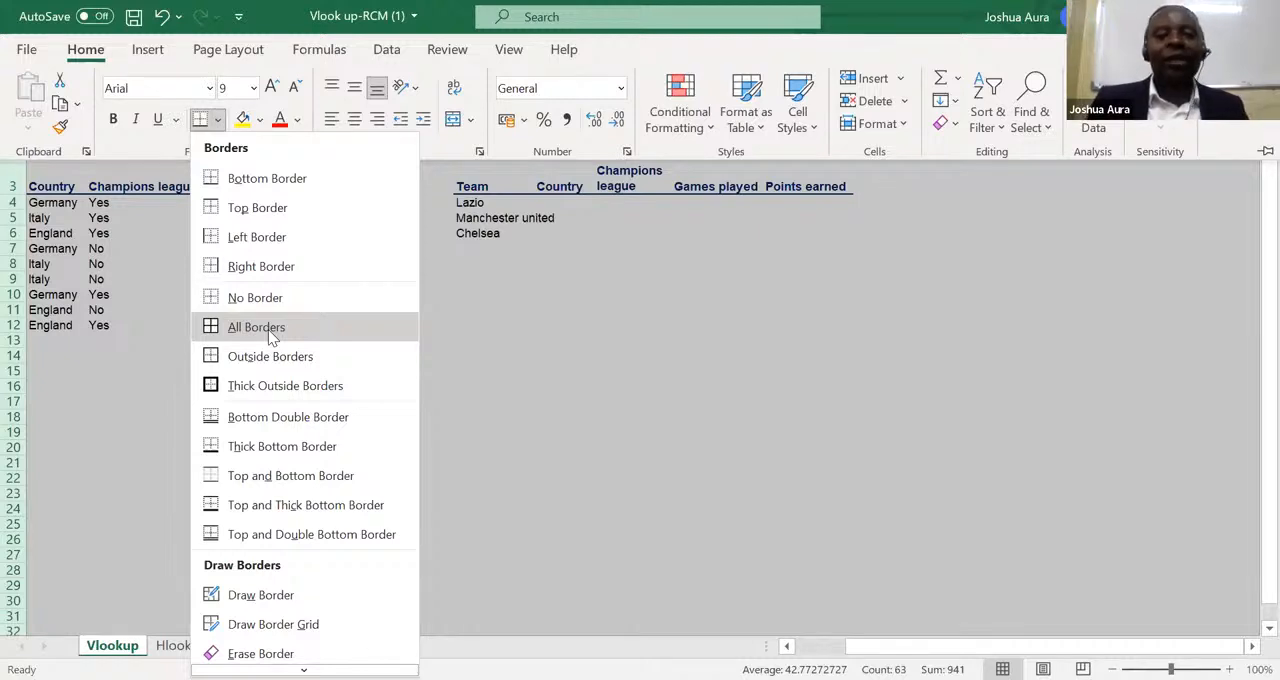
click(272, 338)
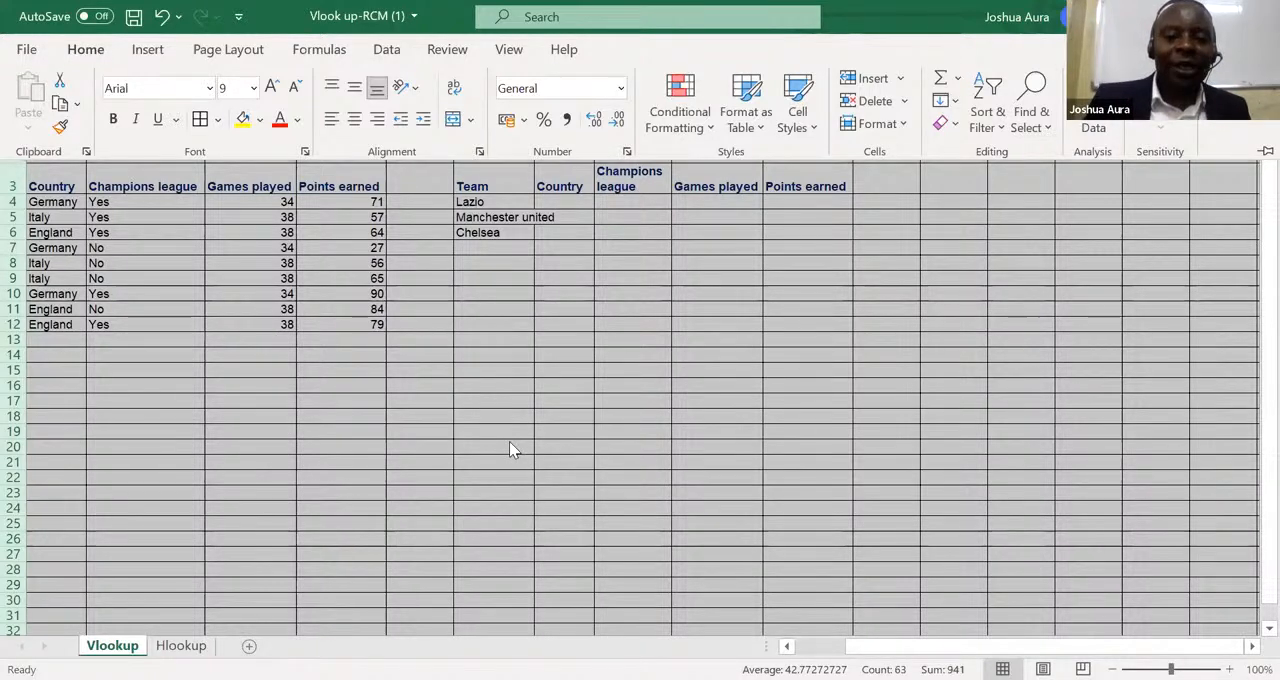
Enter the first person's full name in cell I20, below the lookup table.
click(553, 446)
click(553, 446)
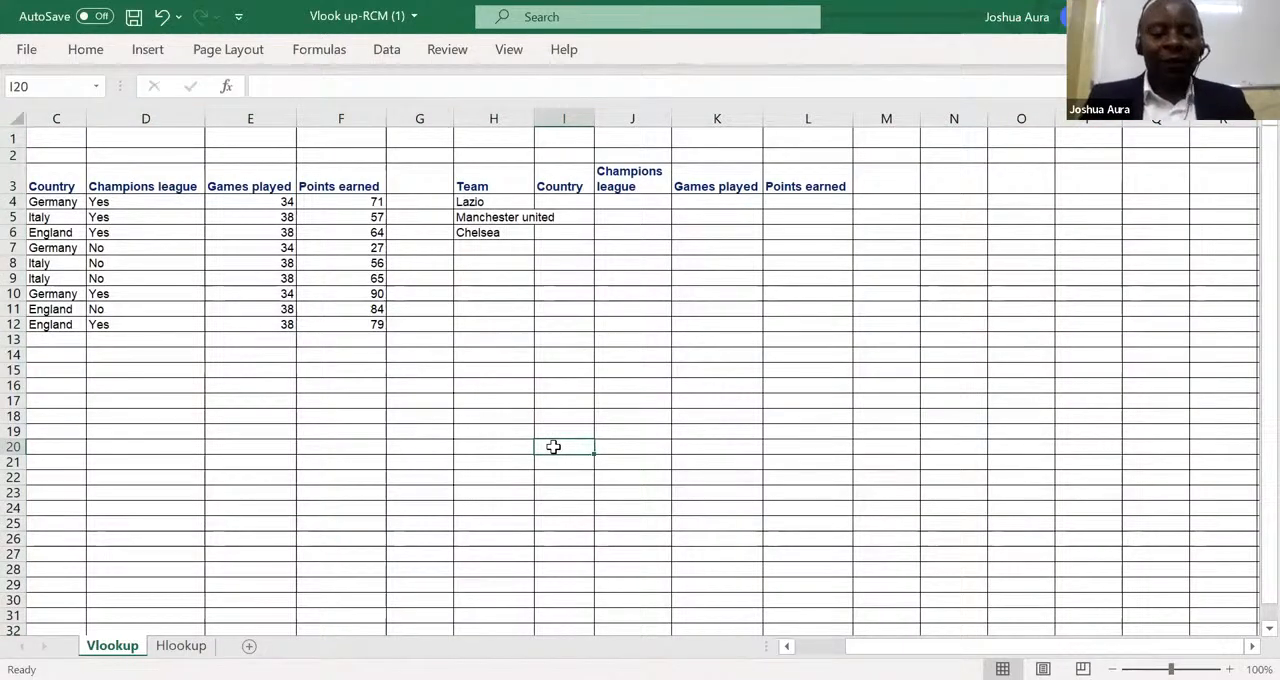
text(Said)
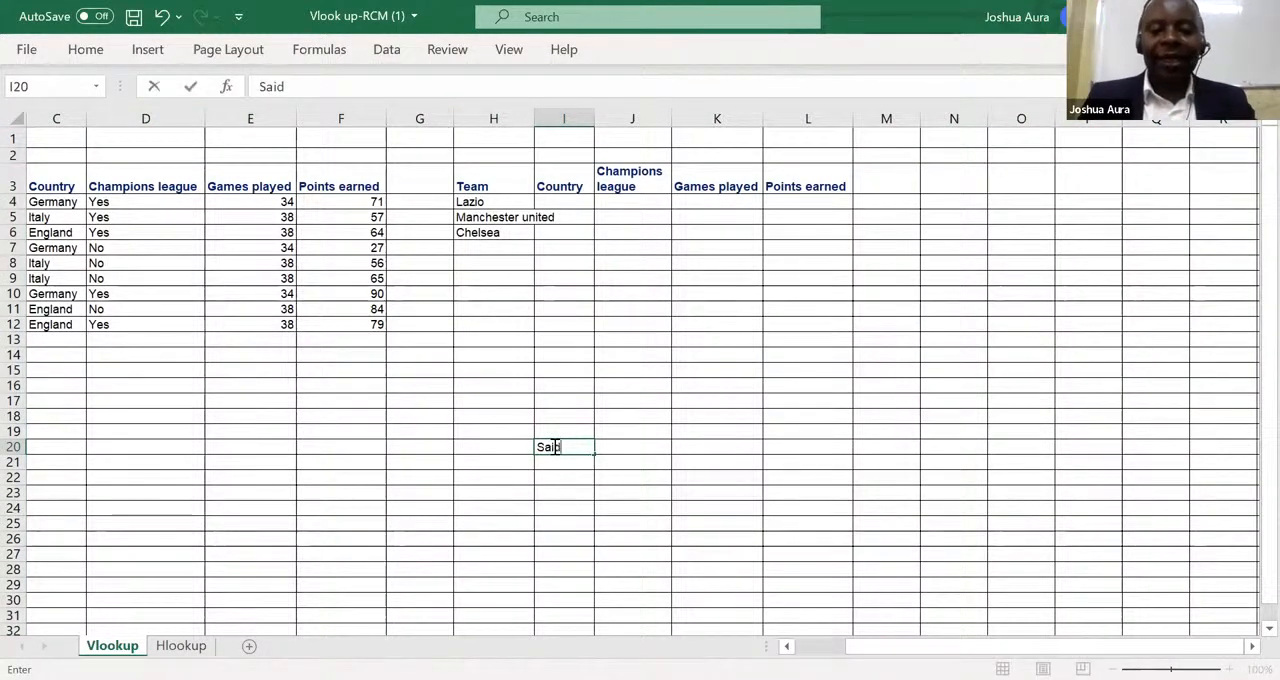
text( Salim)
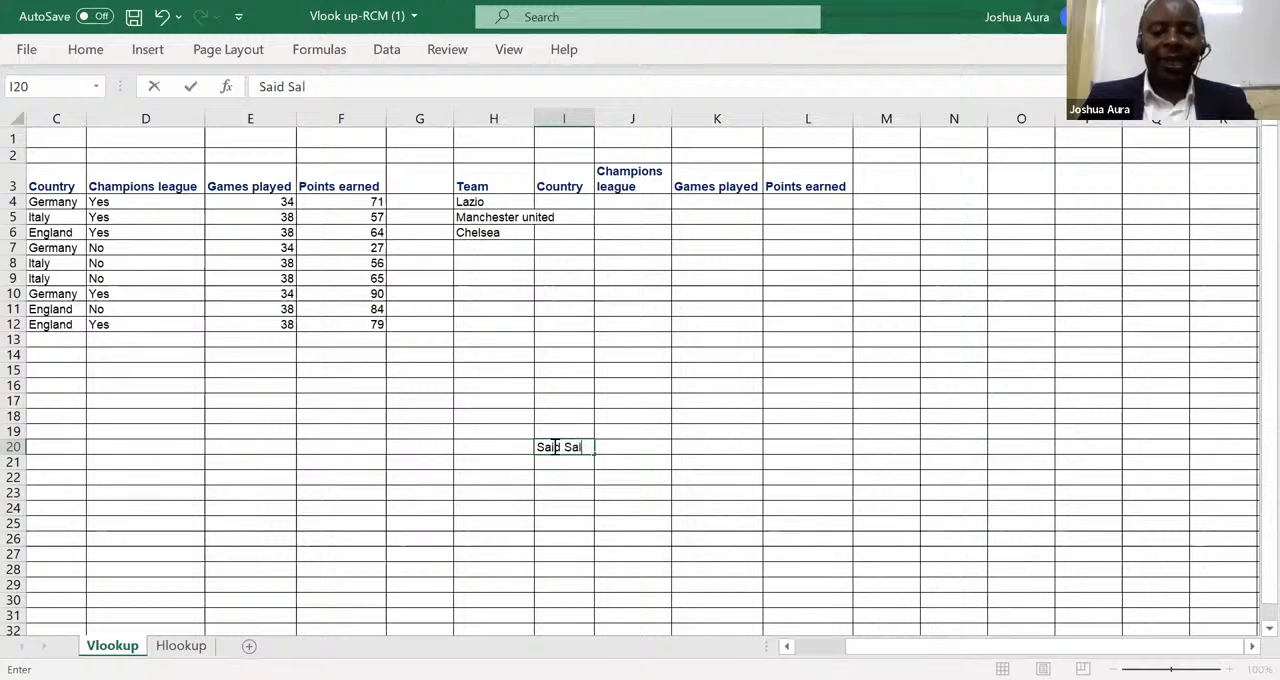
Enter the second person's full name in cell J20, with both names capitalised.
click(613, 449)
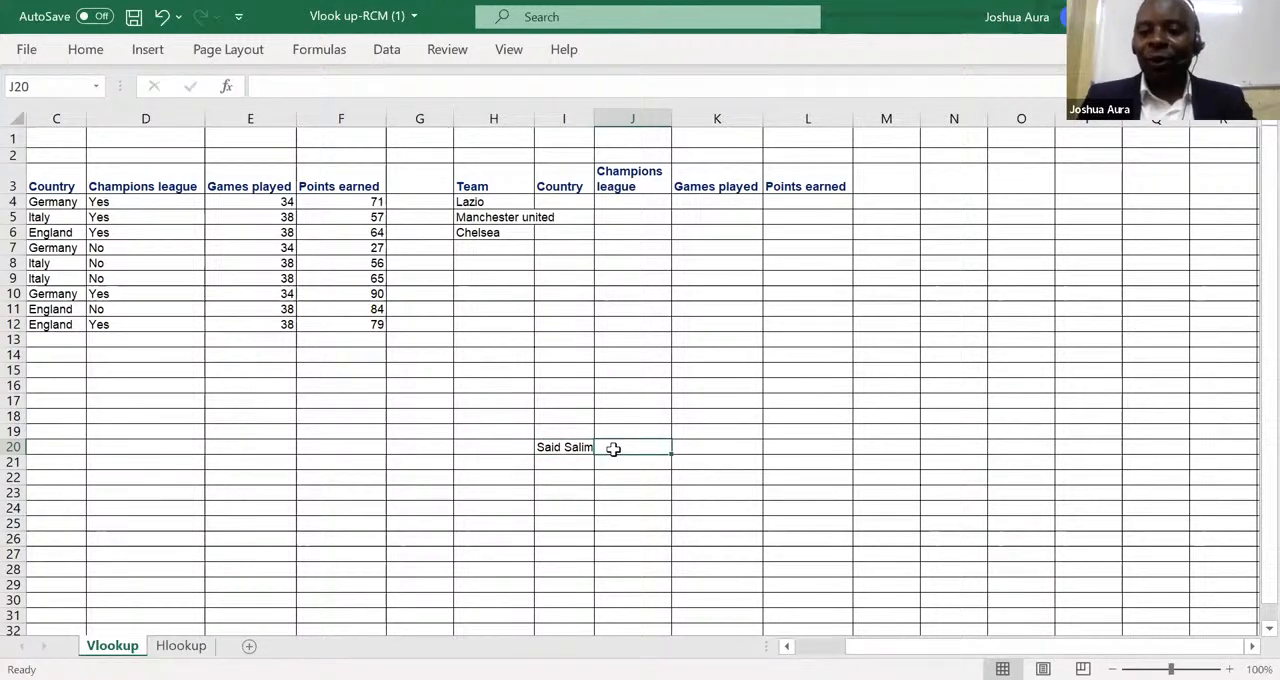
text(james)
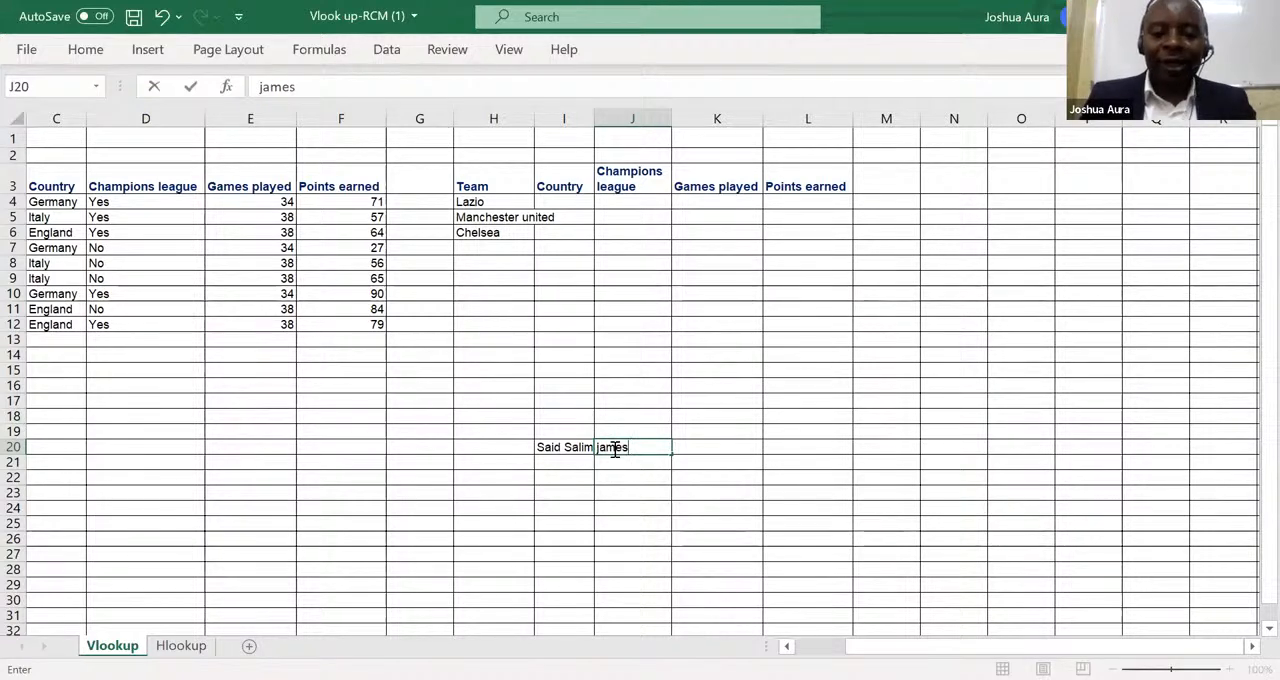
key(BackSpace)
key(BackSpace)
key(BackSpace)
key(BackSpace)
key(BackSpace)
text(Jam)
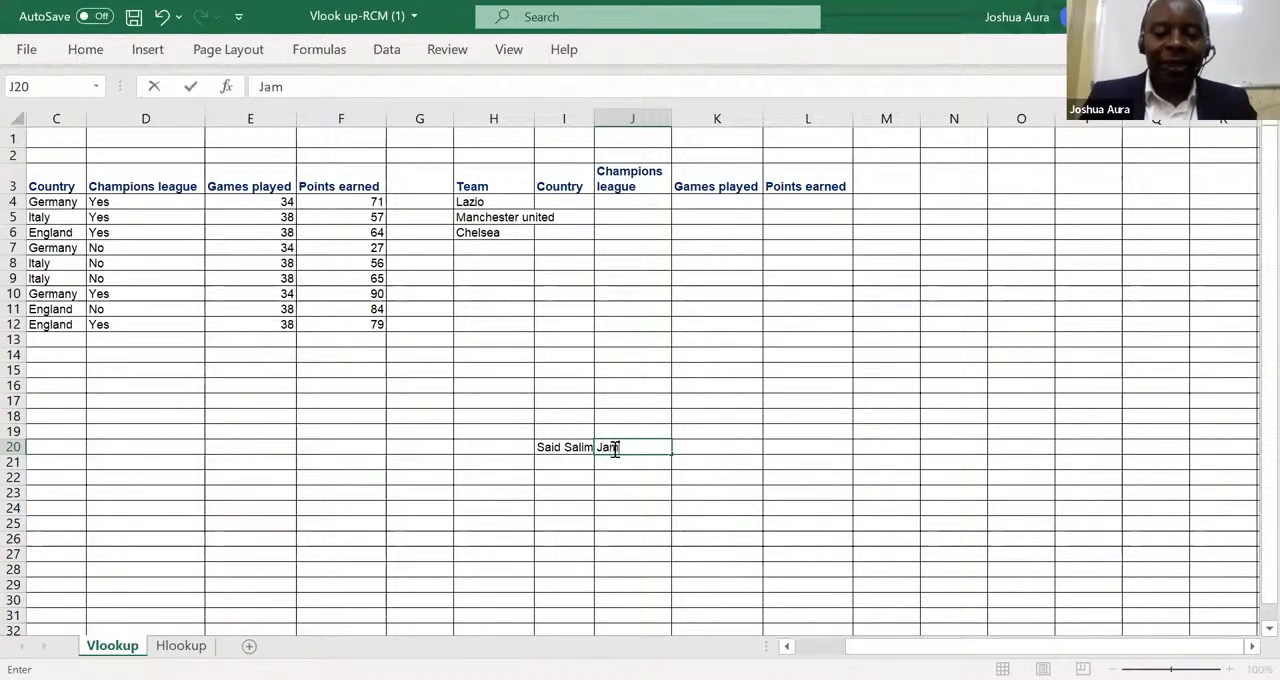
text(es Ka)
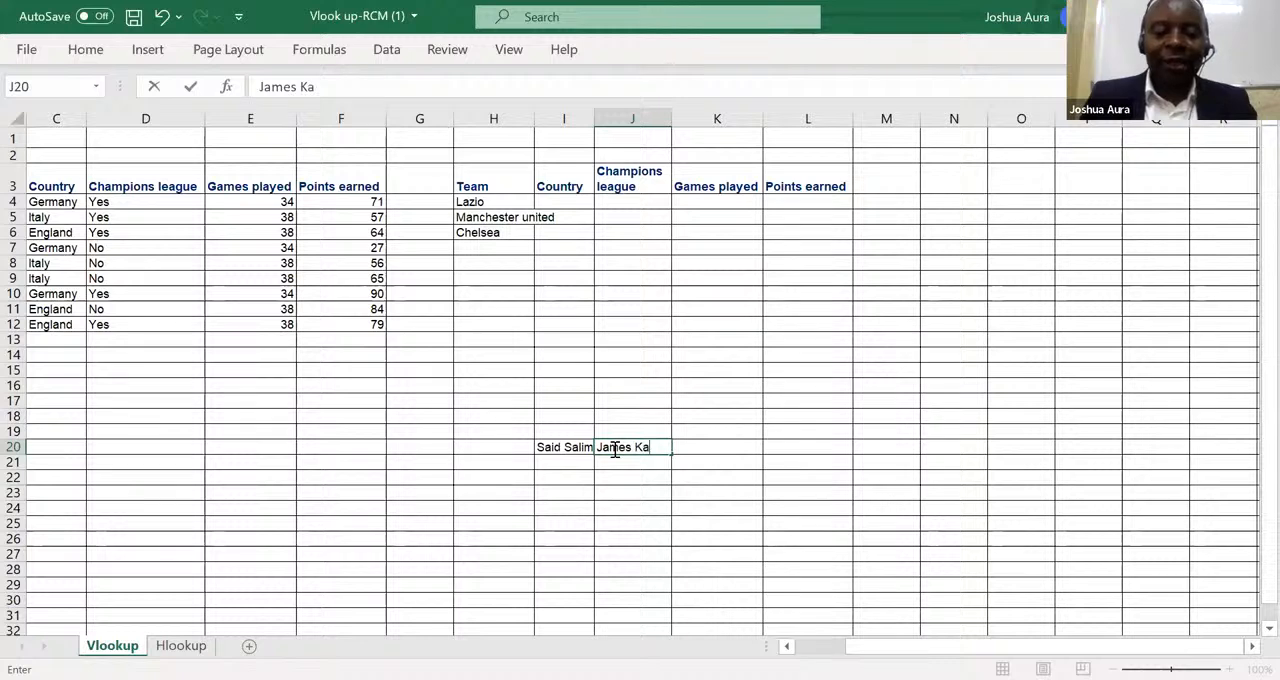
text(riuk)
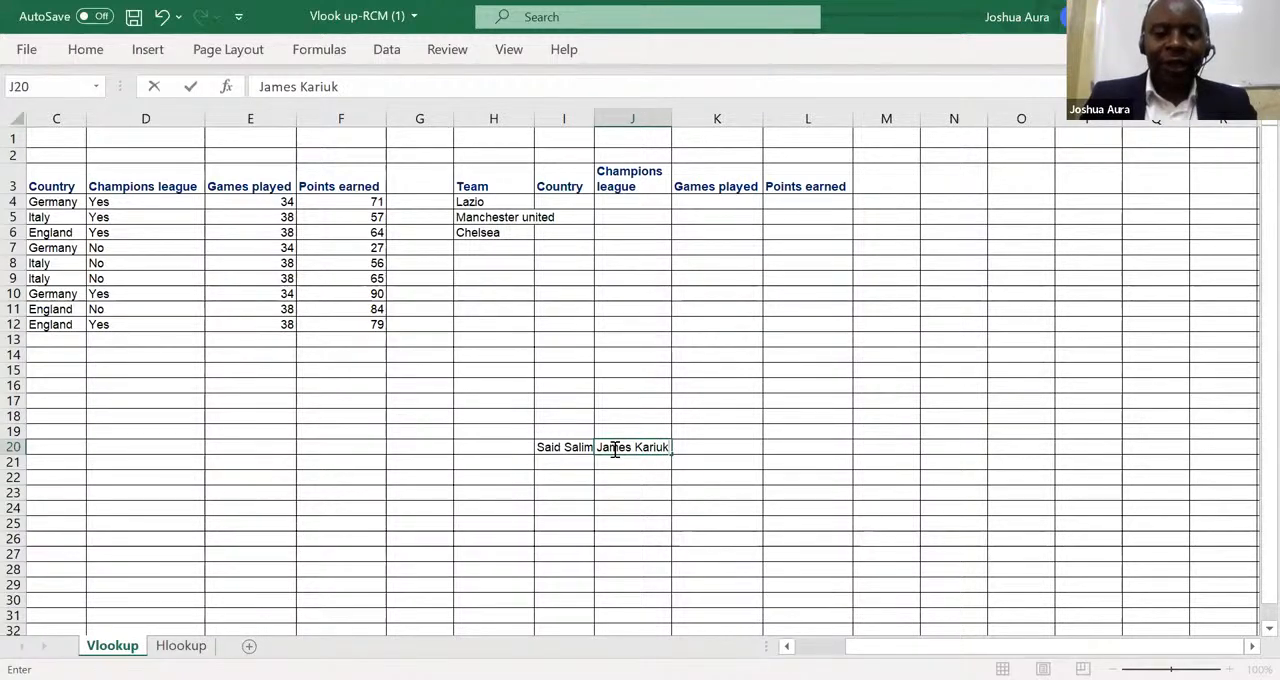
key(Tab)
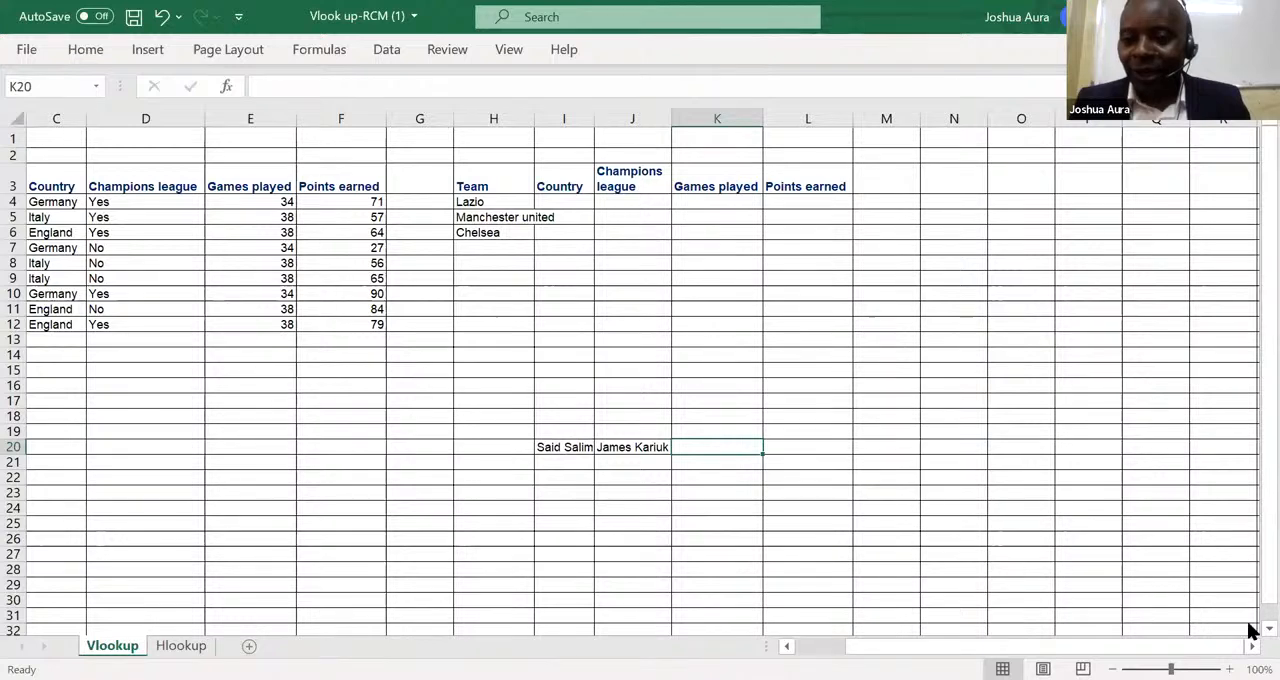
Enter the third person's full name in cell K20.
scroll(1250, 628, down, 1)
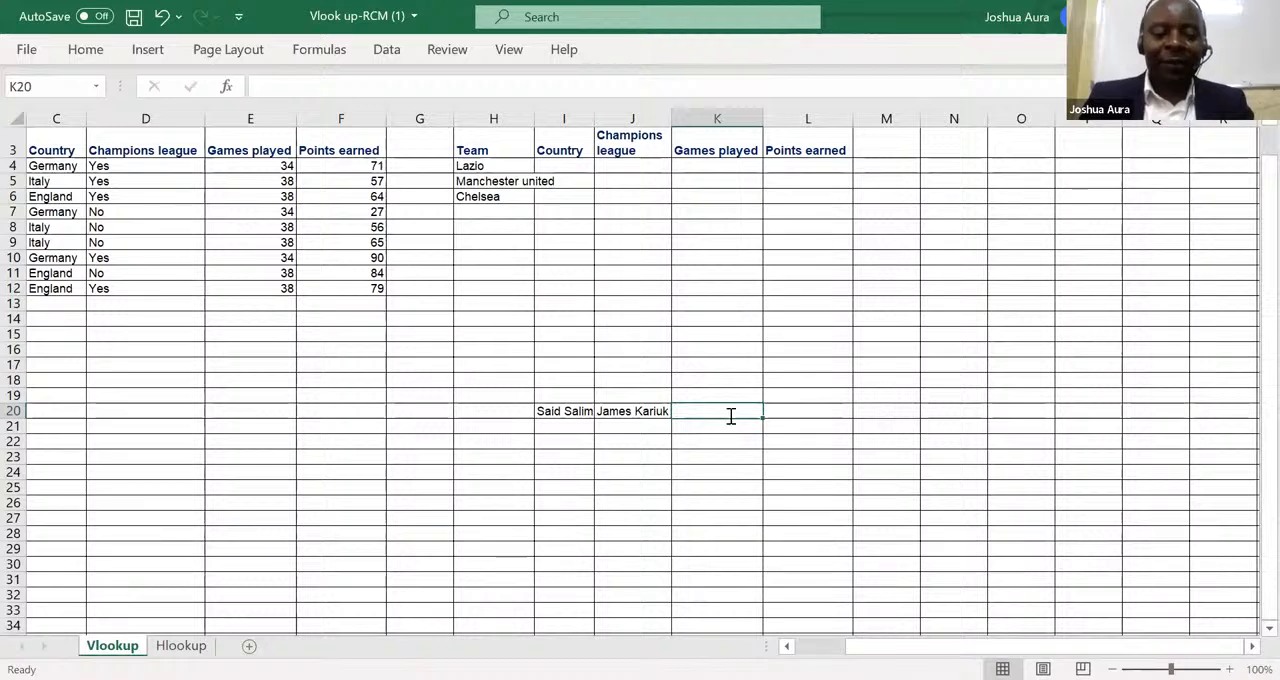
text(Catherine)
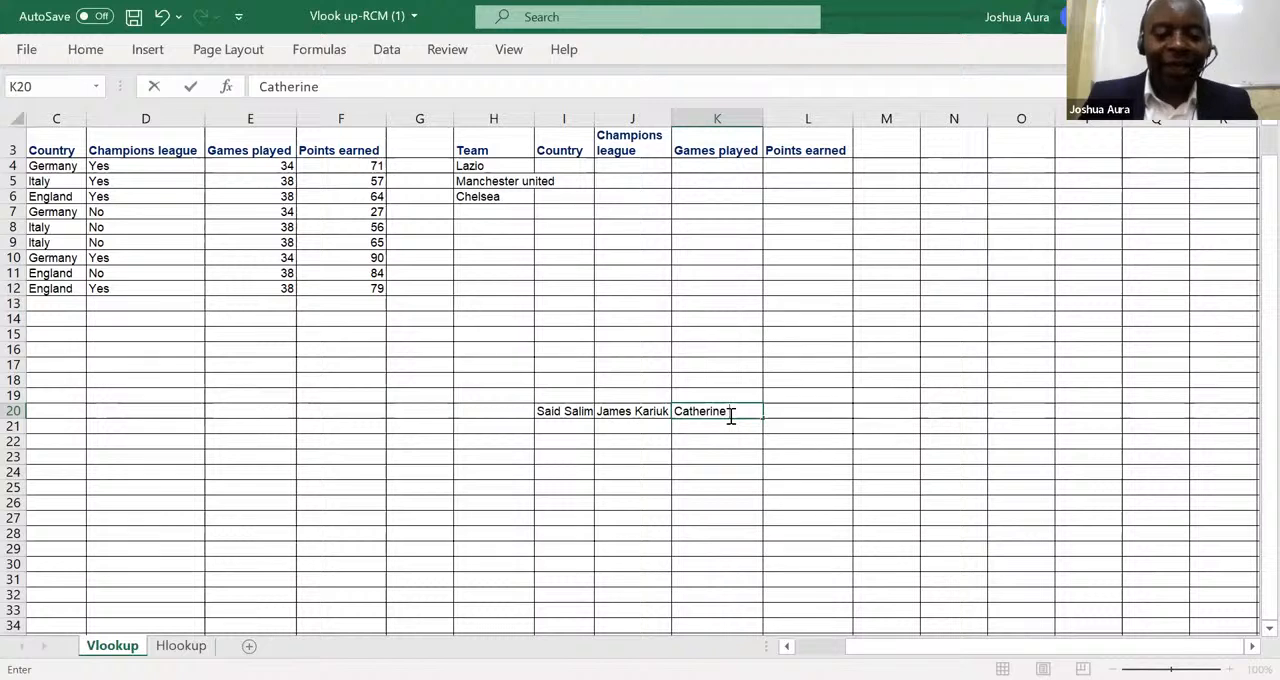
text( Onga)
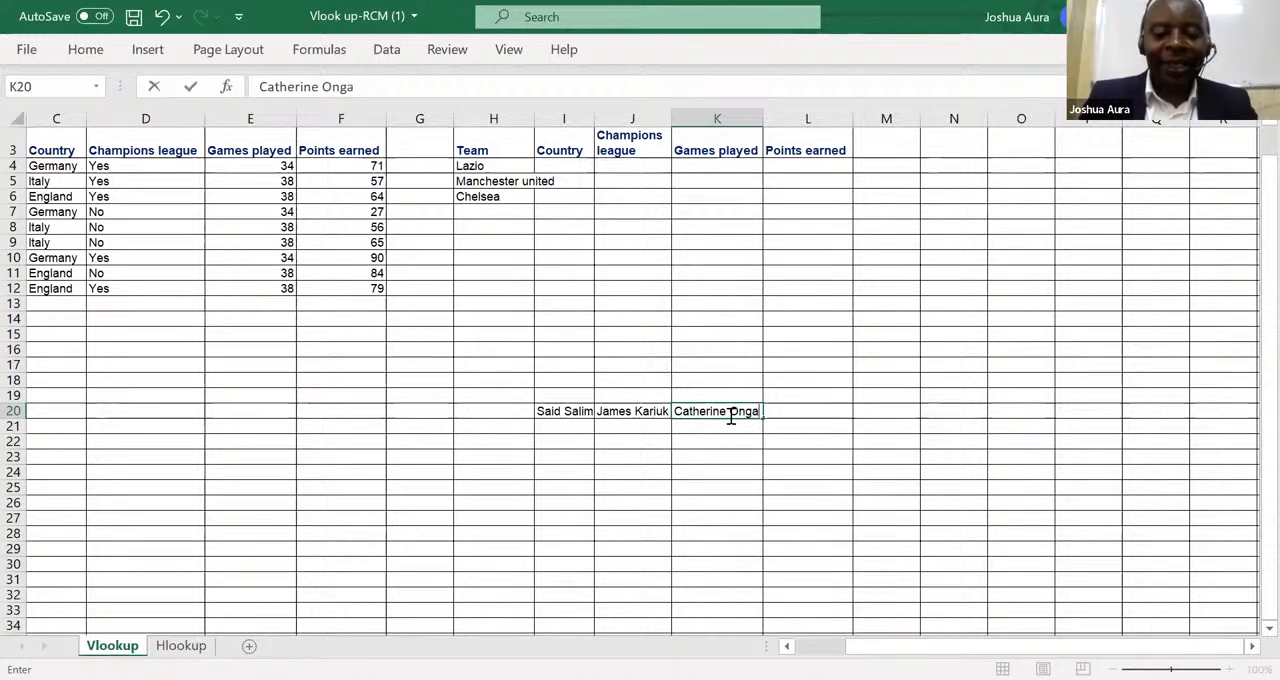
text(yo)
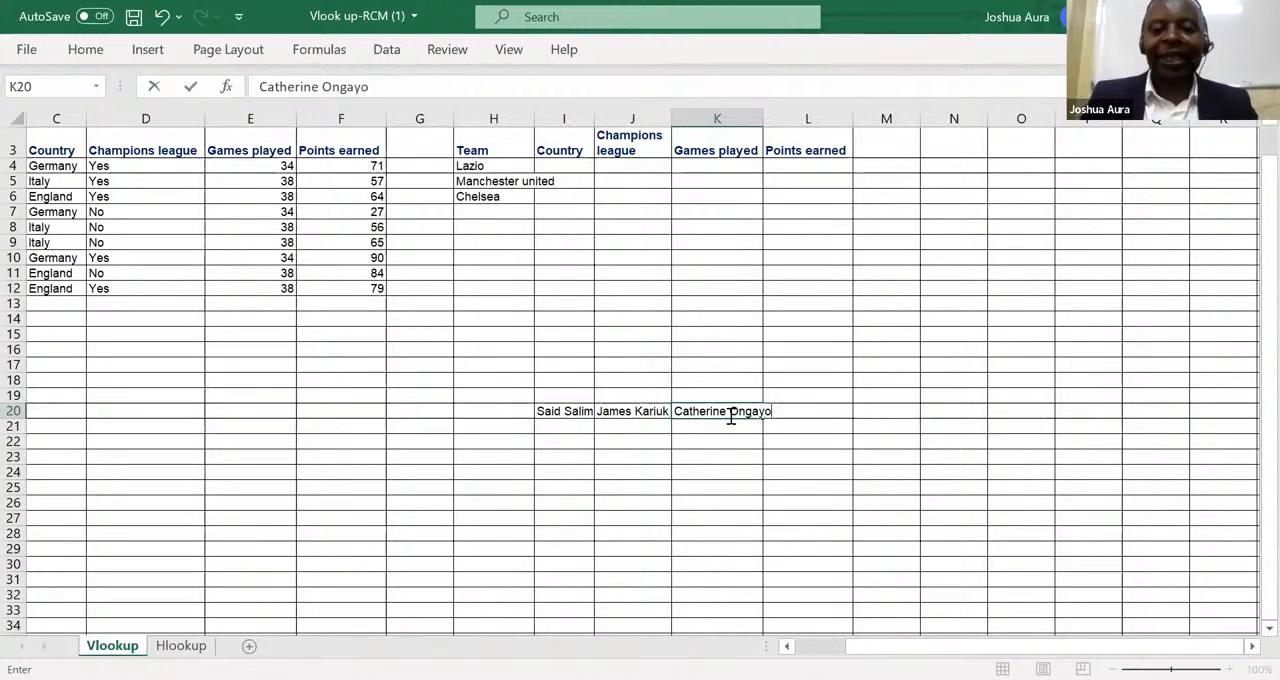
click(670, 485)
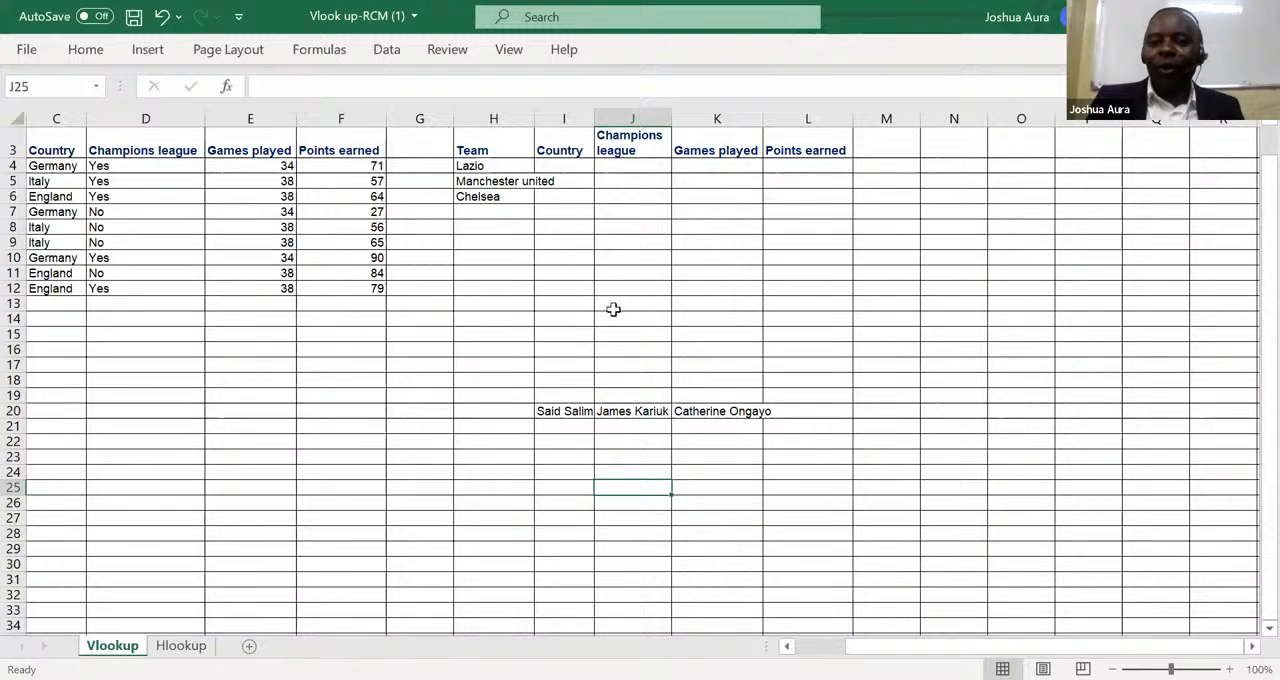
Widen columns I, J and K one by one to fit the names in row 20.
double_click(593, 118)
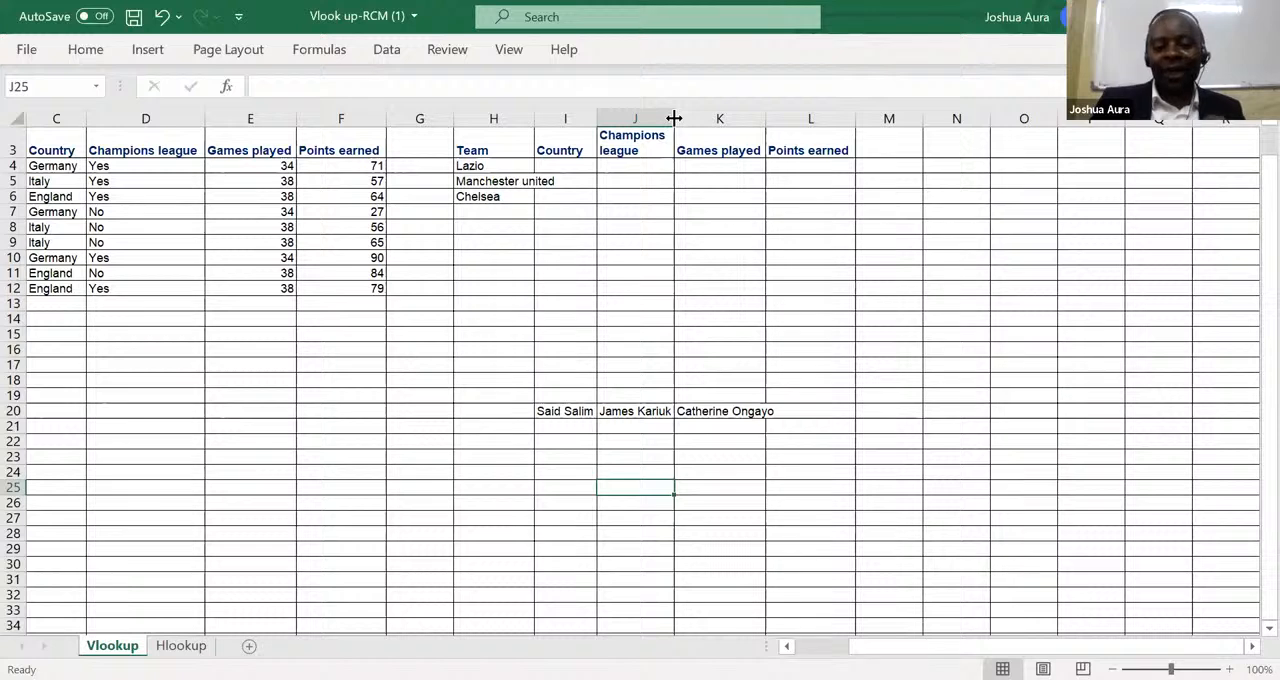
drag(674, 118, 675, 118)
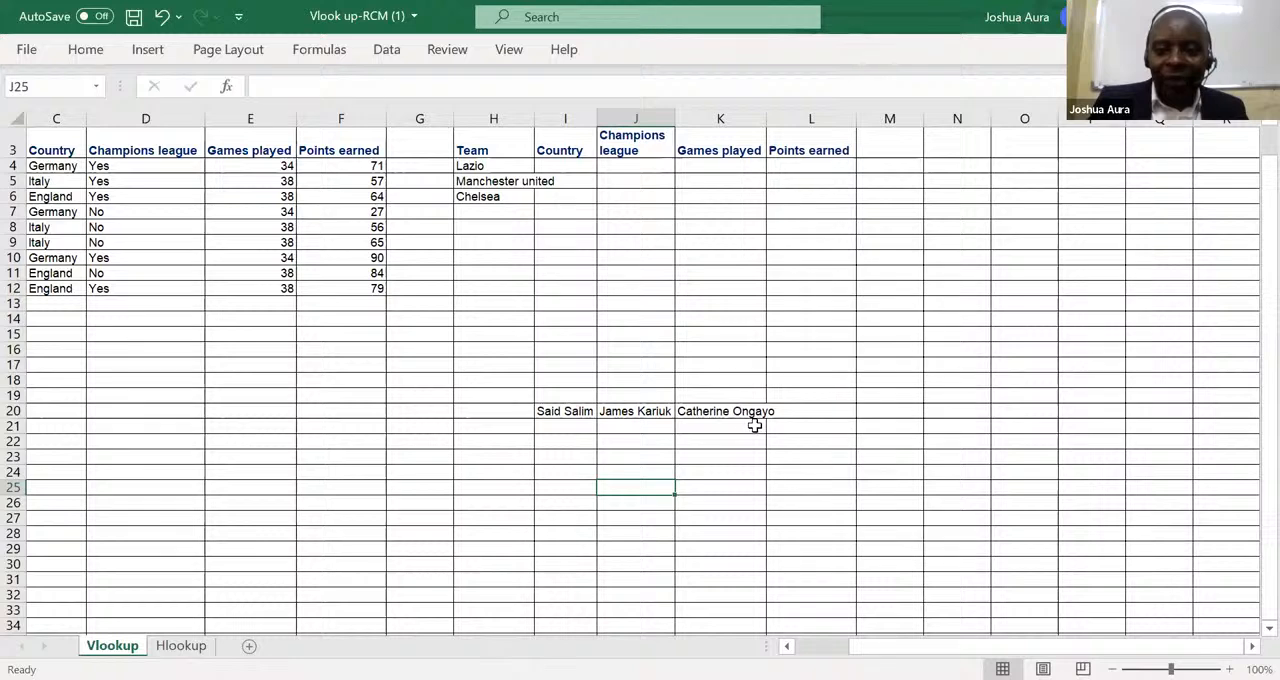
double_click(764, 119)
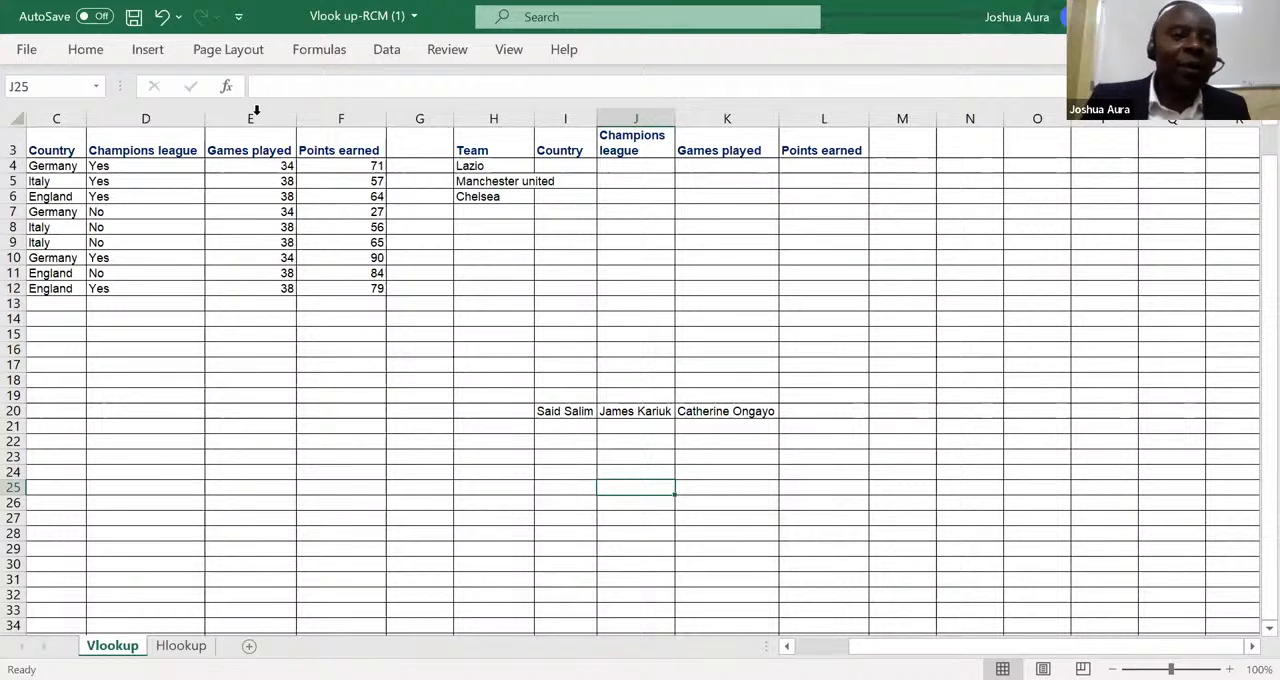
Undo the width changes of columns I, J and K, keeping the full name in cell K20.
click(165, 20)
click(165, 20)
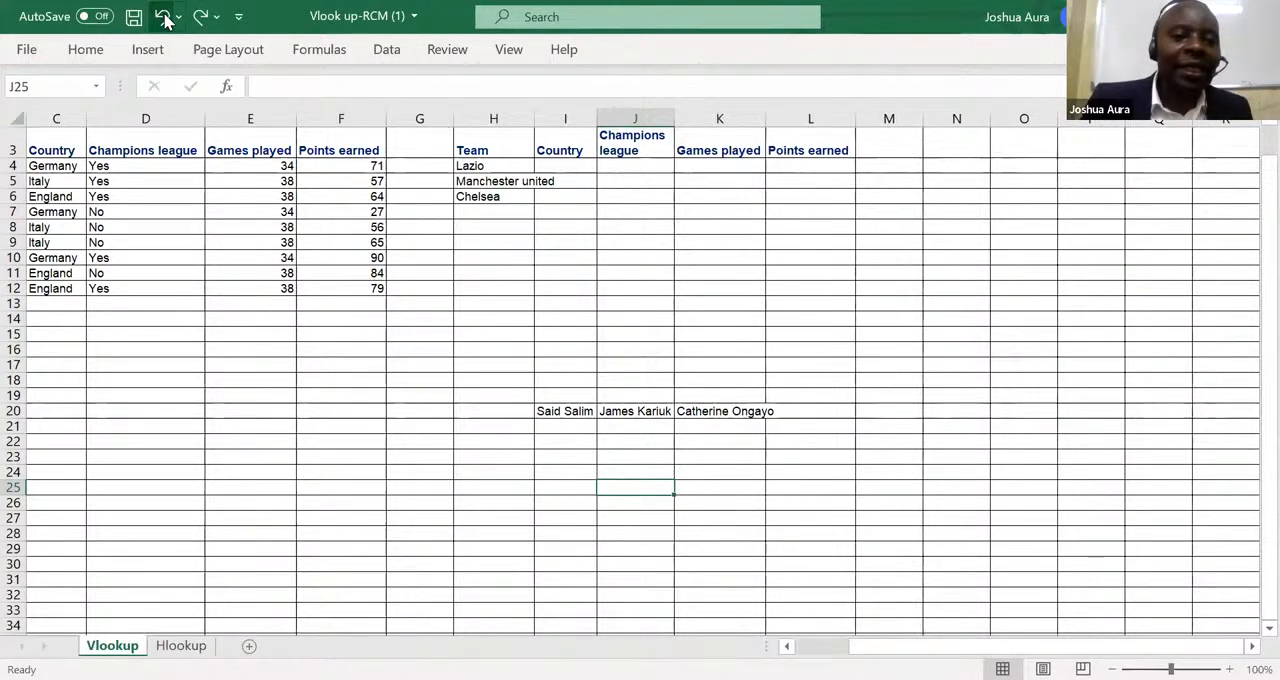
click(165, 20)
click(165, 20)
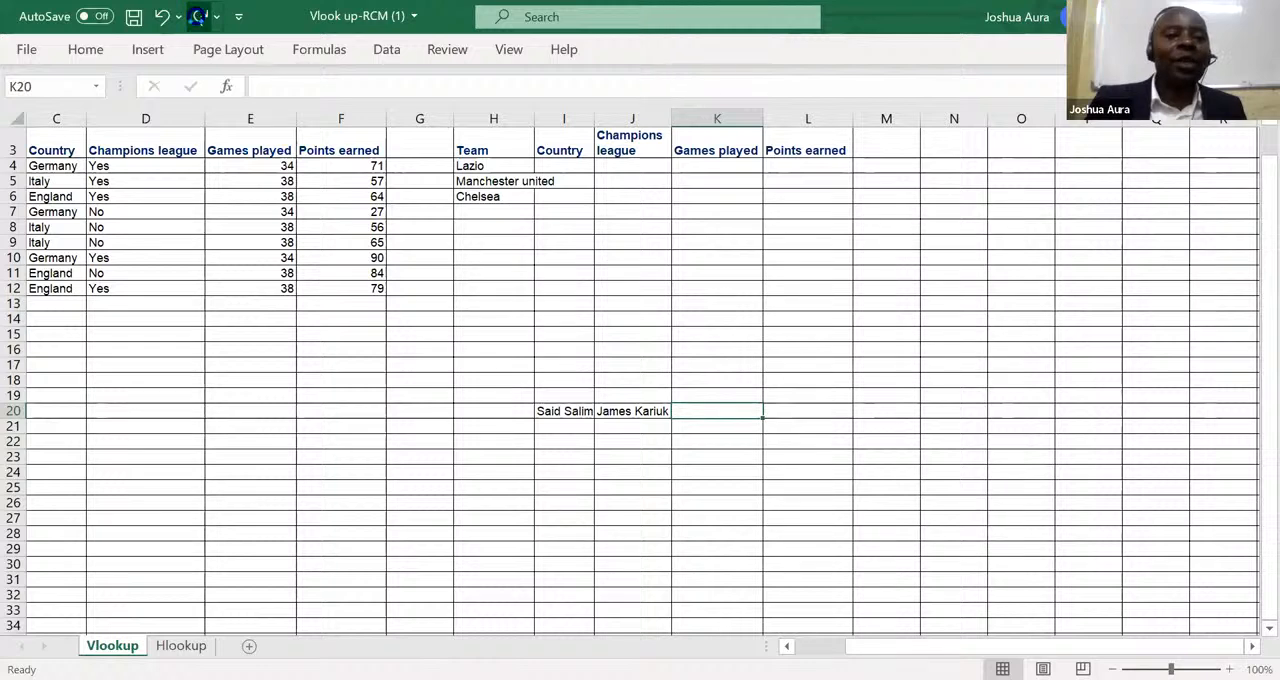
click(199, 19)
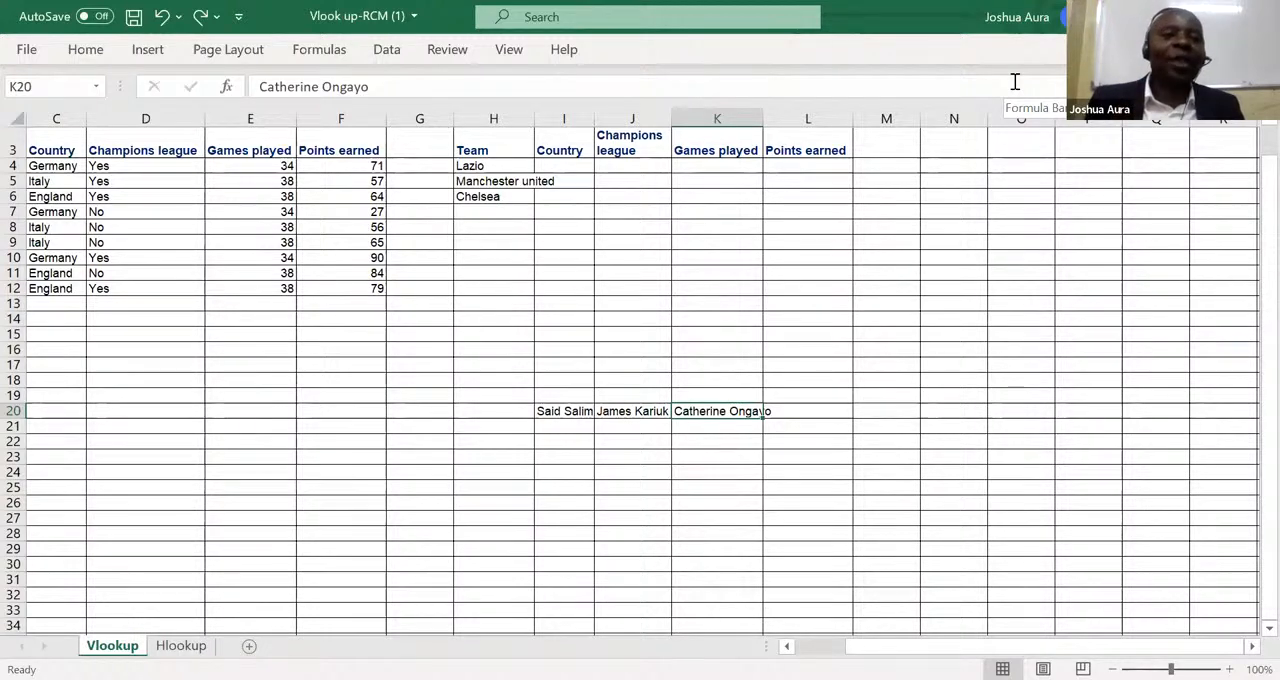
AutoFit the width of all columns in the sheet at once.
click(16, 118)
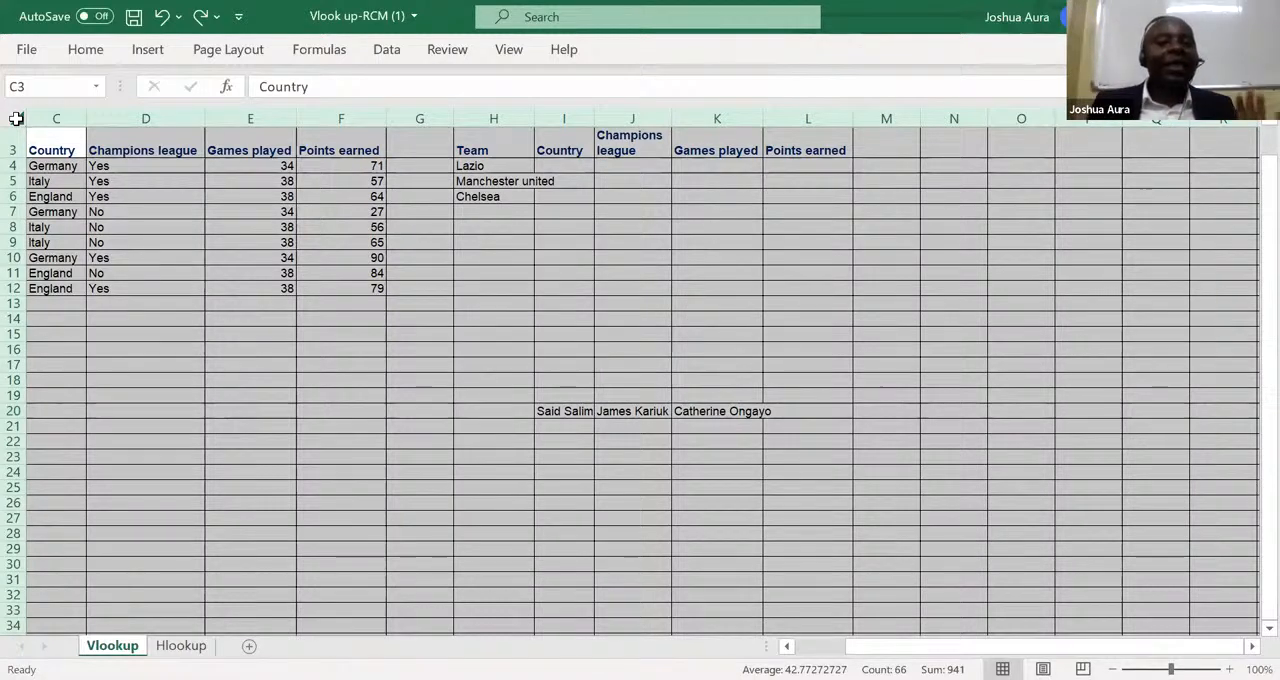
double_click(87, 117)
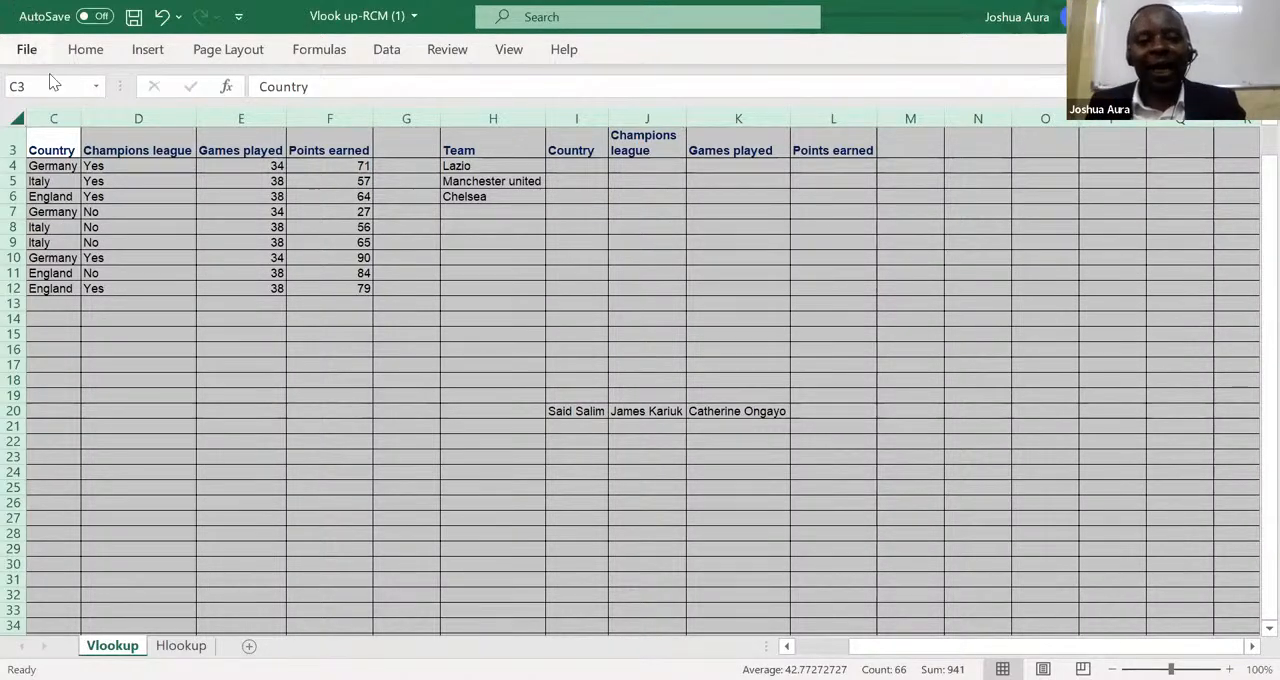
click(18, 119)
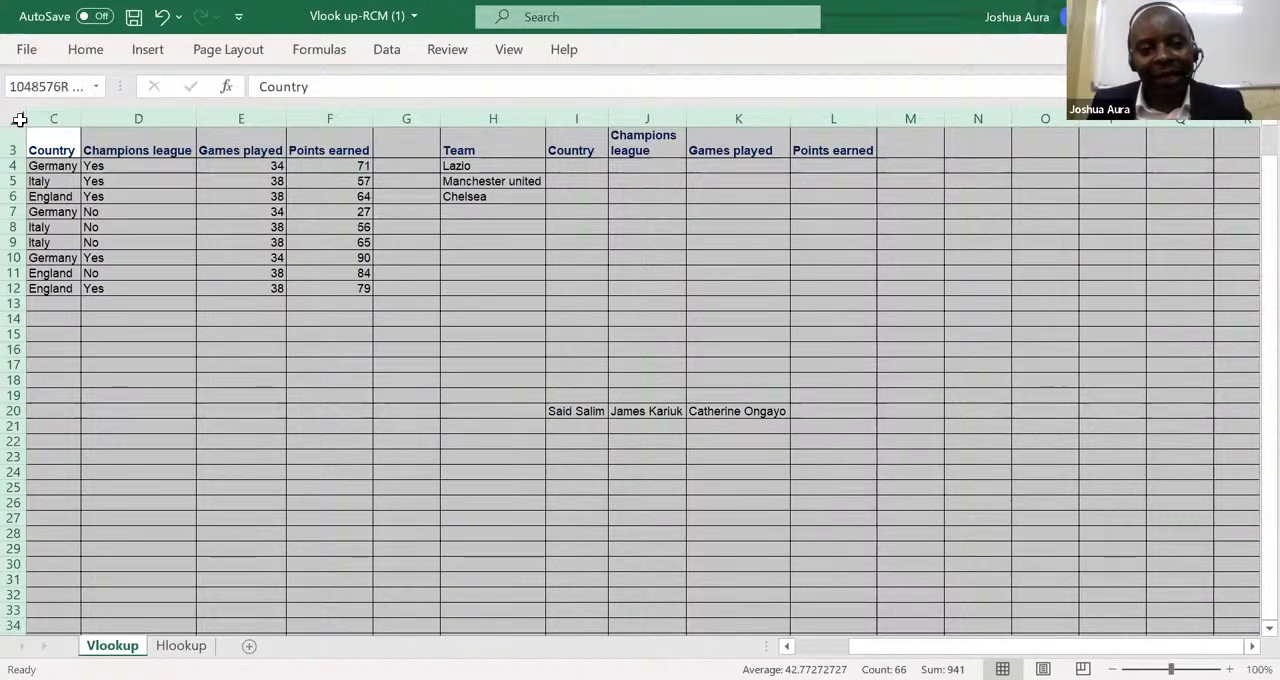
click(155, 377)
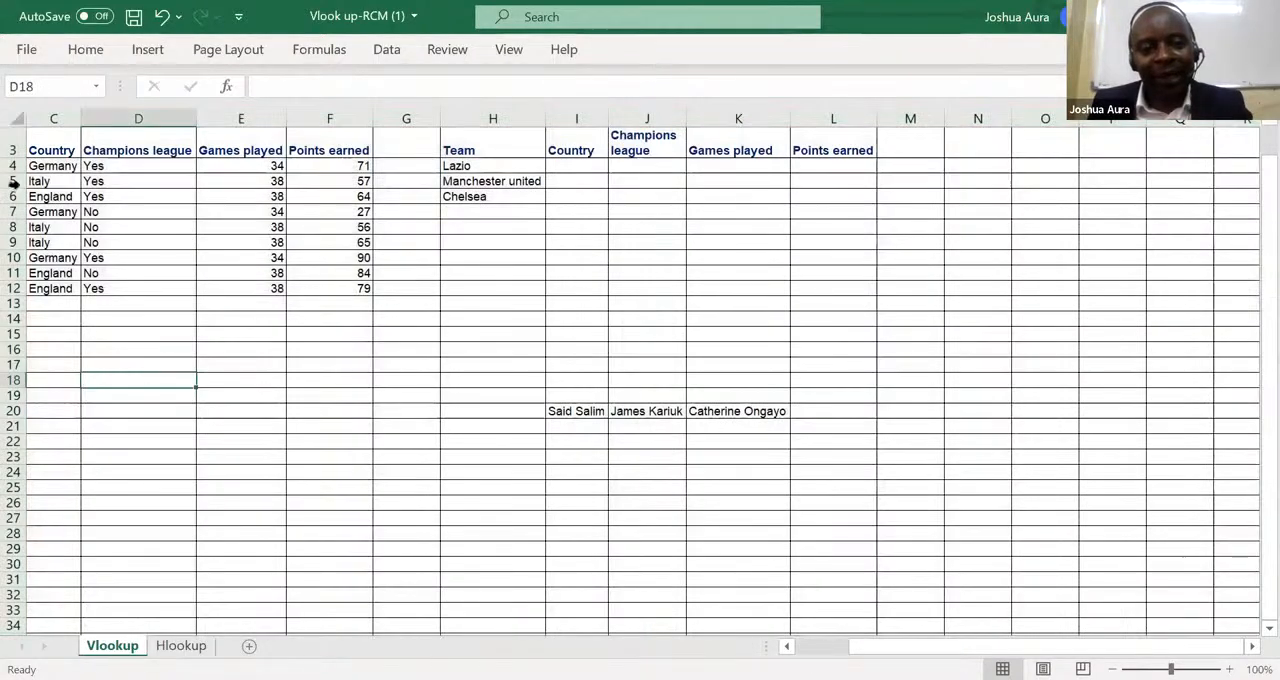
click(18, 119)
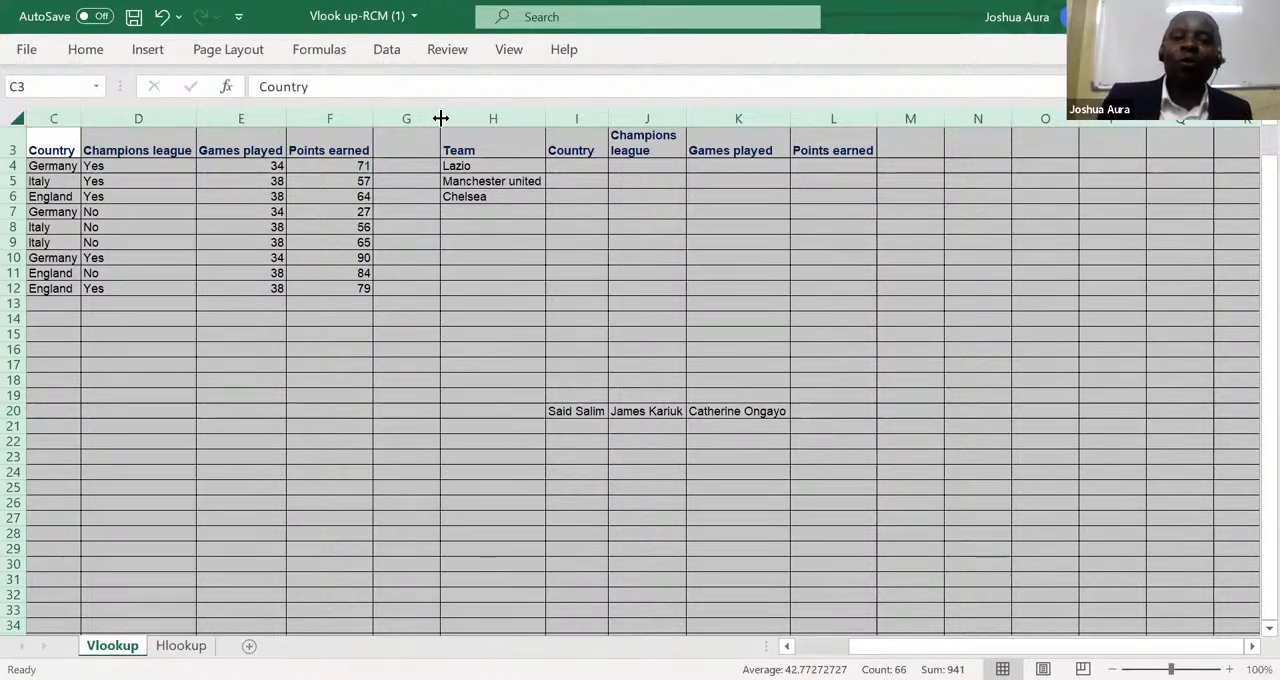
Total the Games played column in cell E13 with the formula =SUM(E4:E12).
click(271, 305)
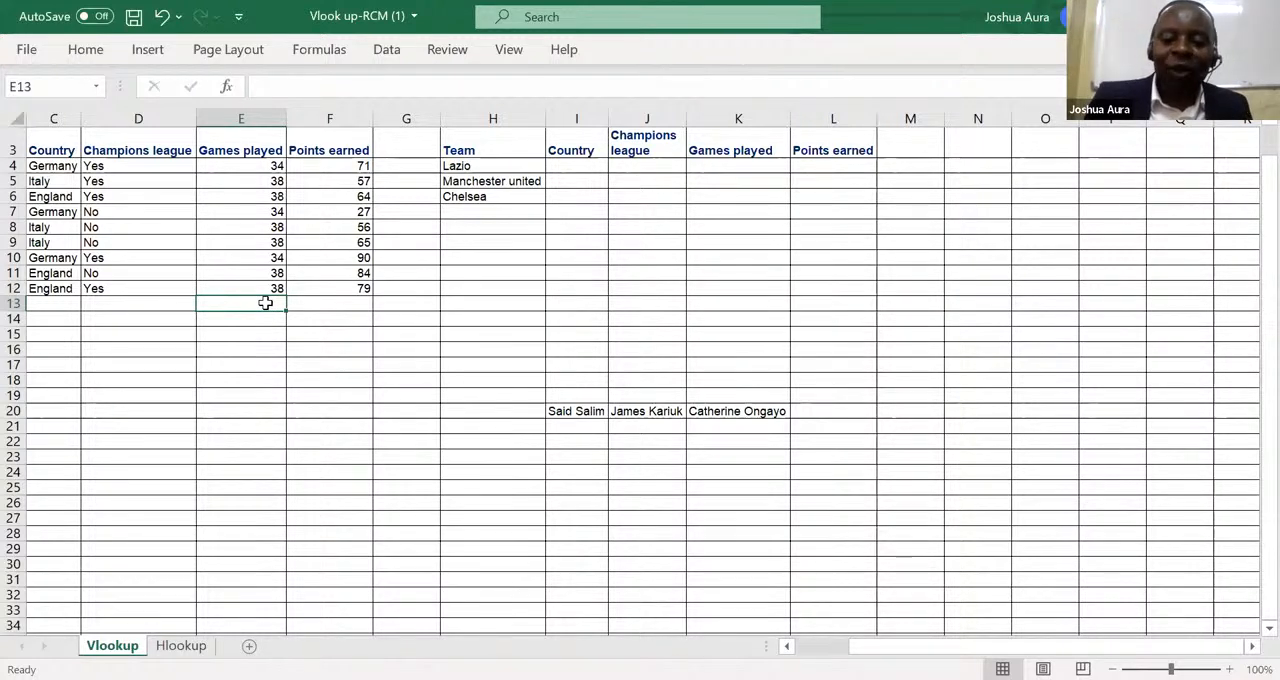
text(=)
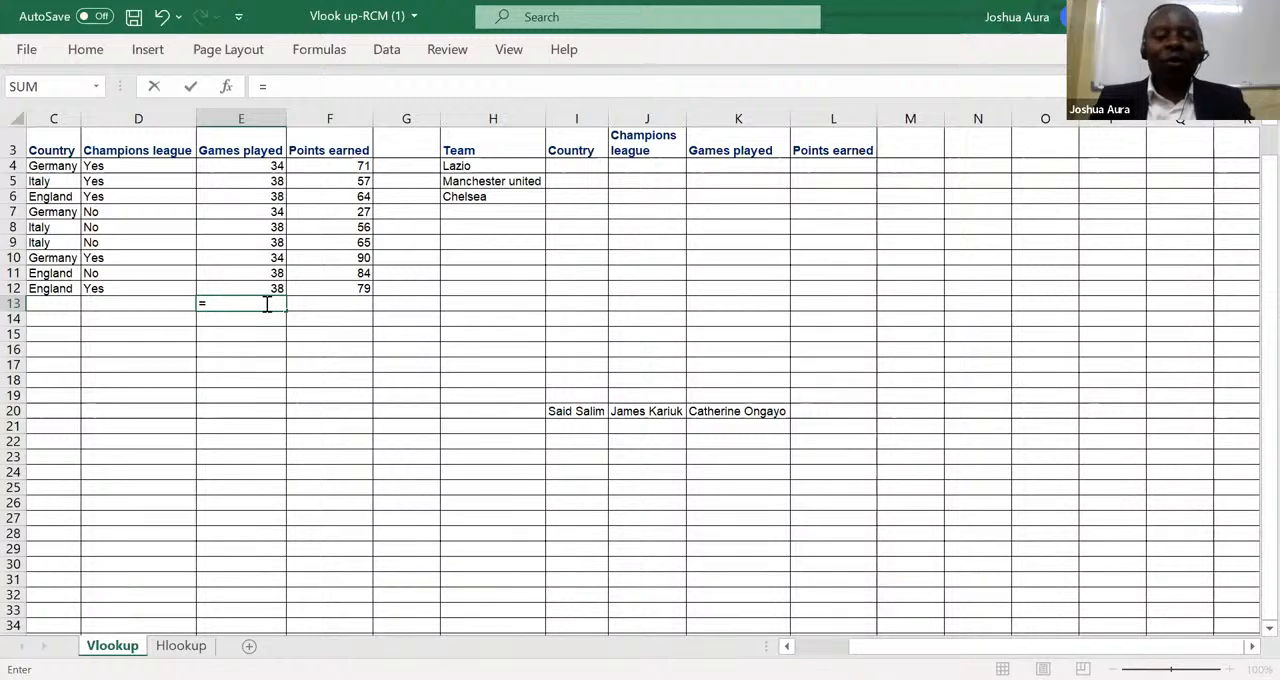
text(sum)
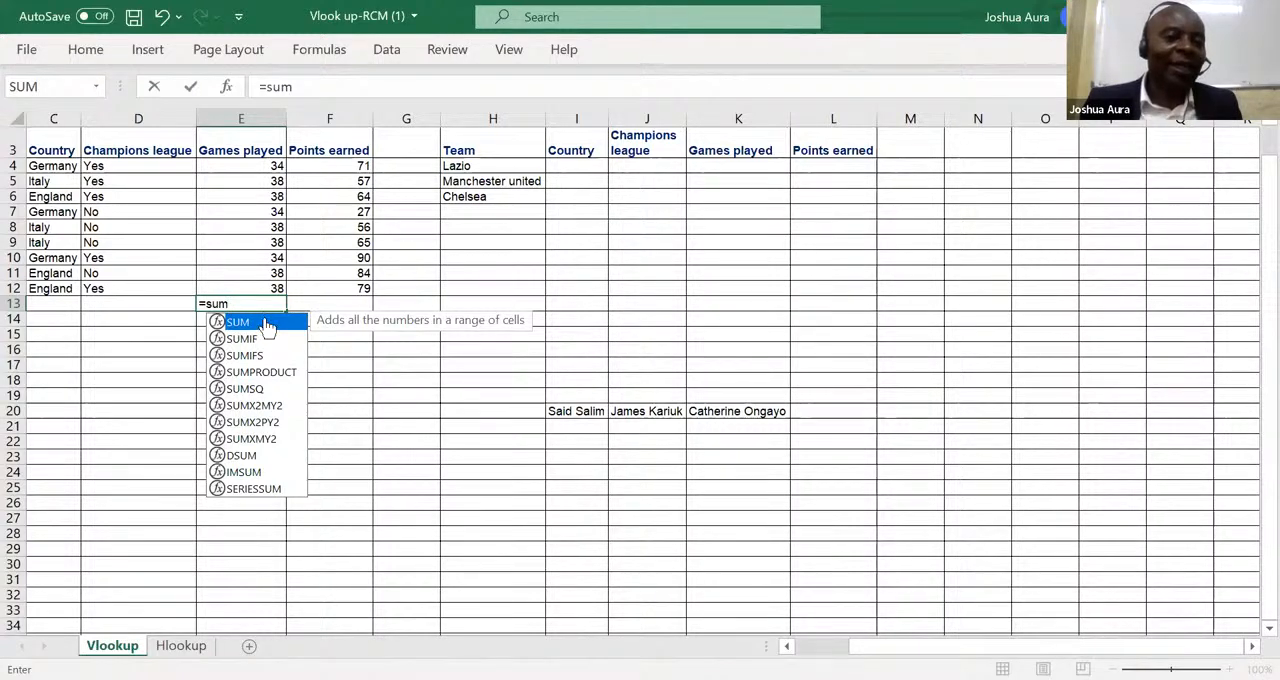
double_click(263, 323)
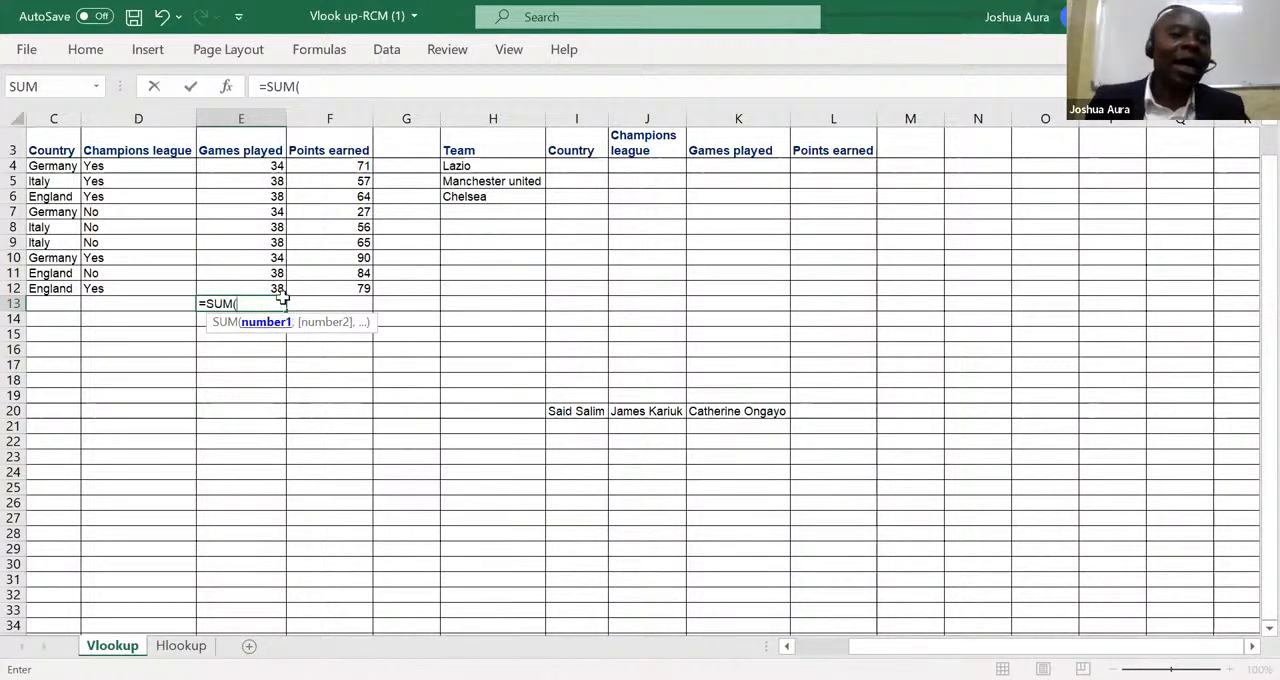
click(270, 168)
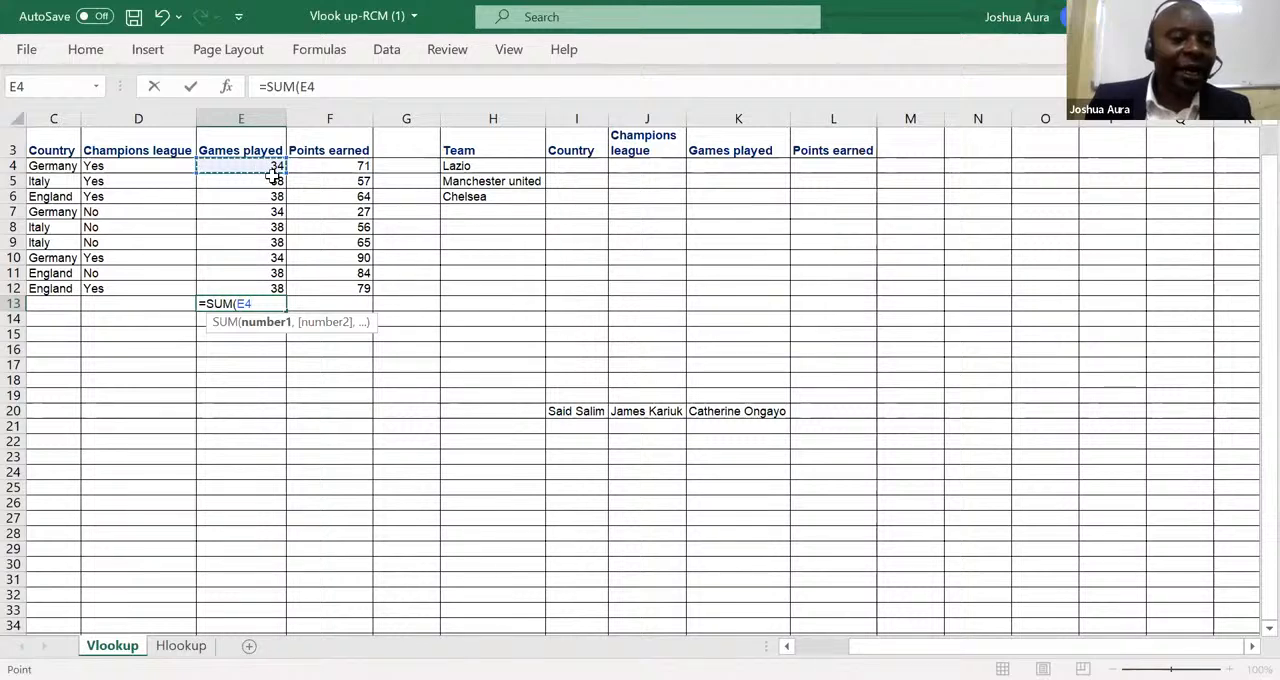
shift+click(288, 282)
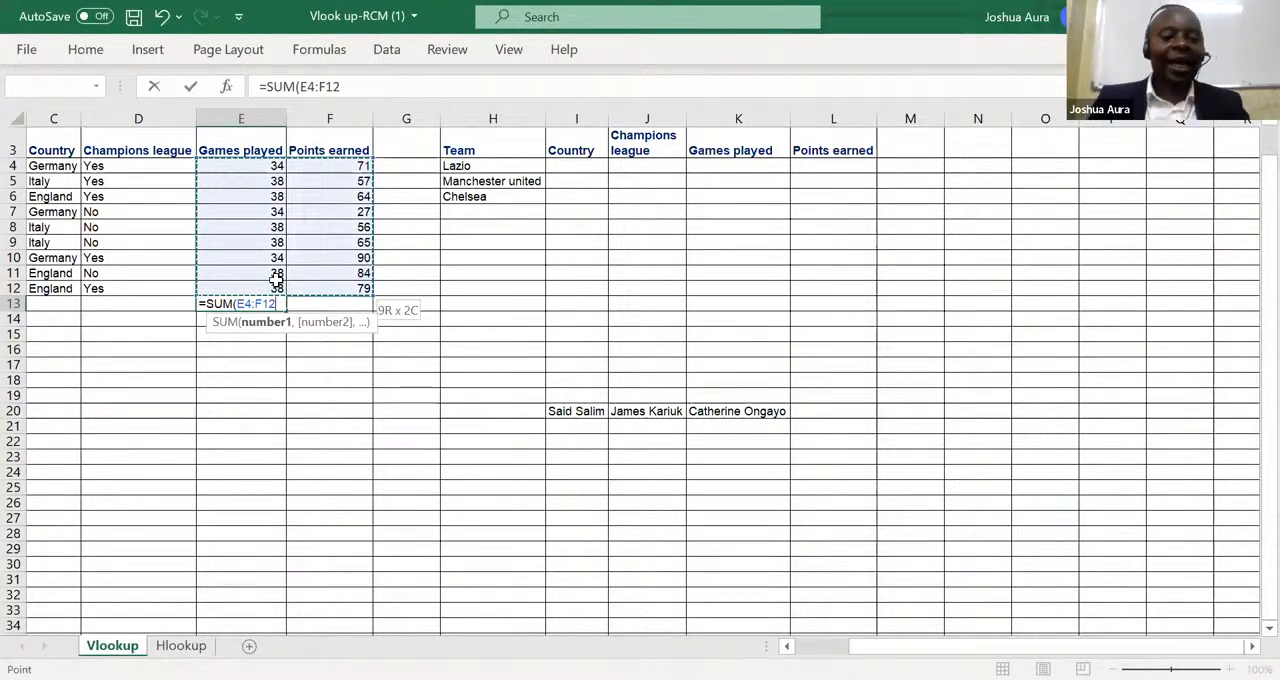
key(Return)
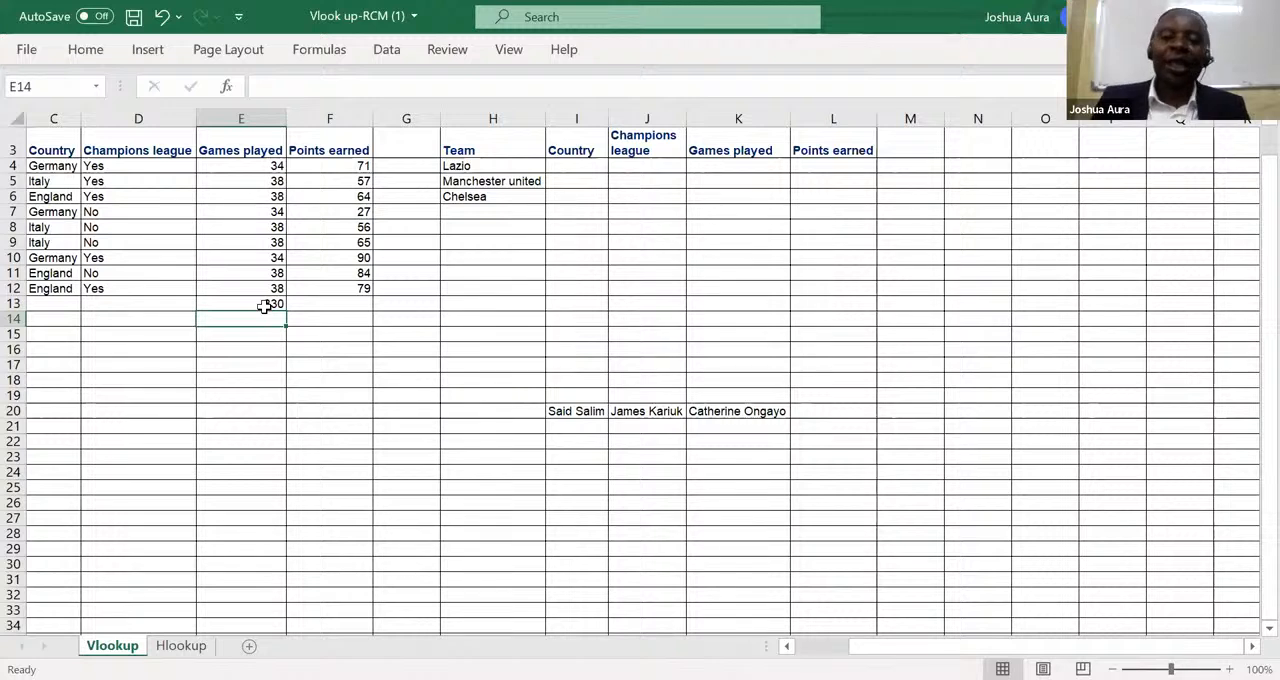
Undo the SUM formula entry in cell E13 and total E4:E12 there with AutoSum instead.
click(274, 303)
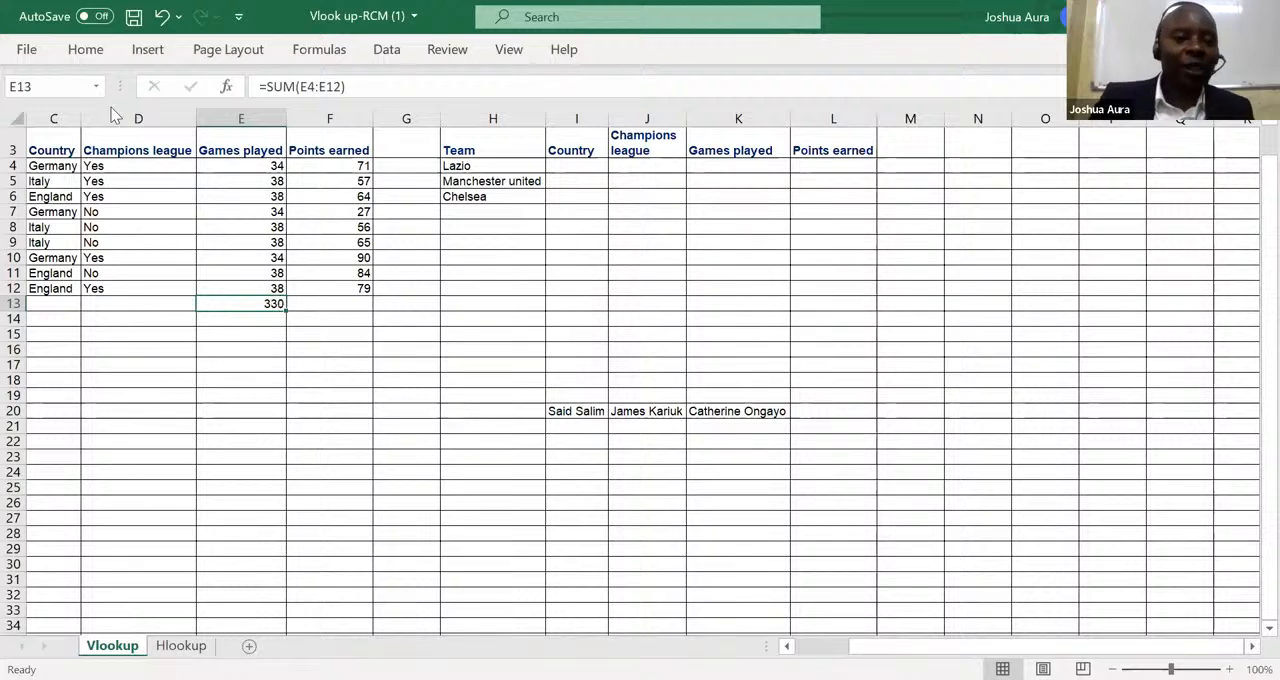
click(163, 17)
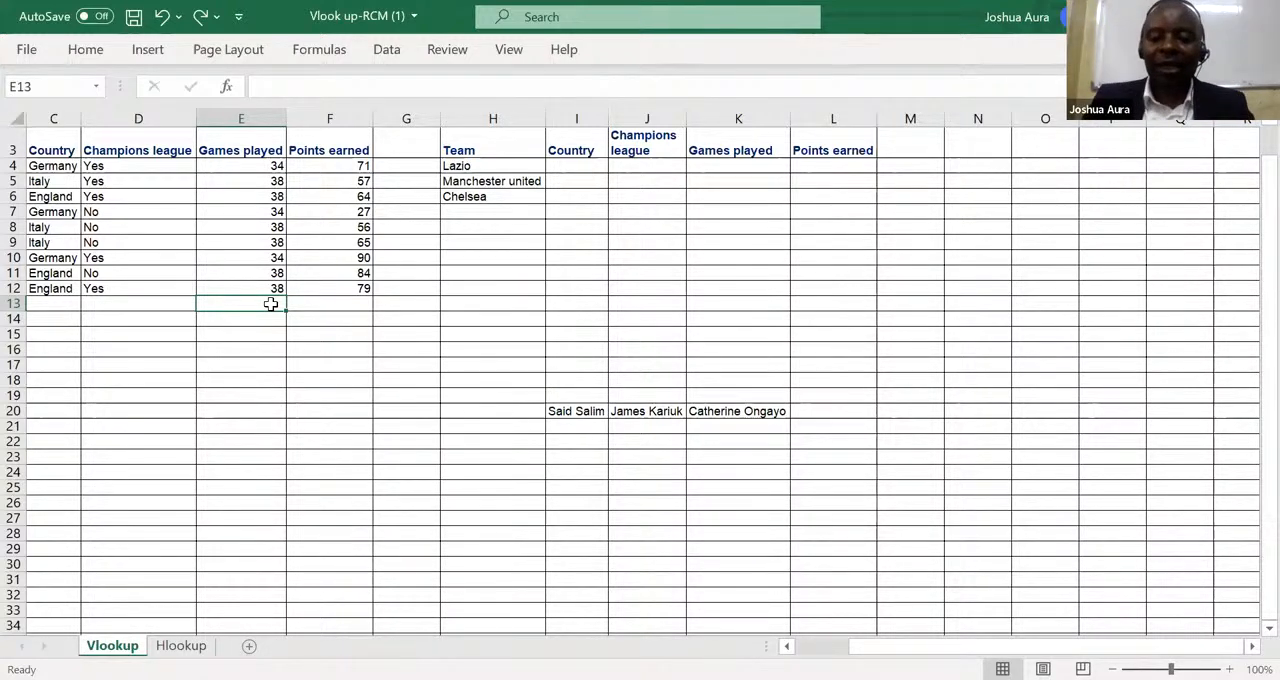
key(alt+equal)
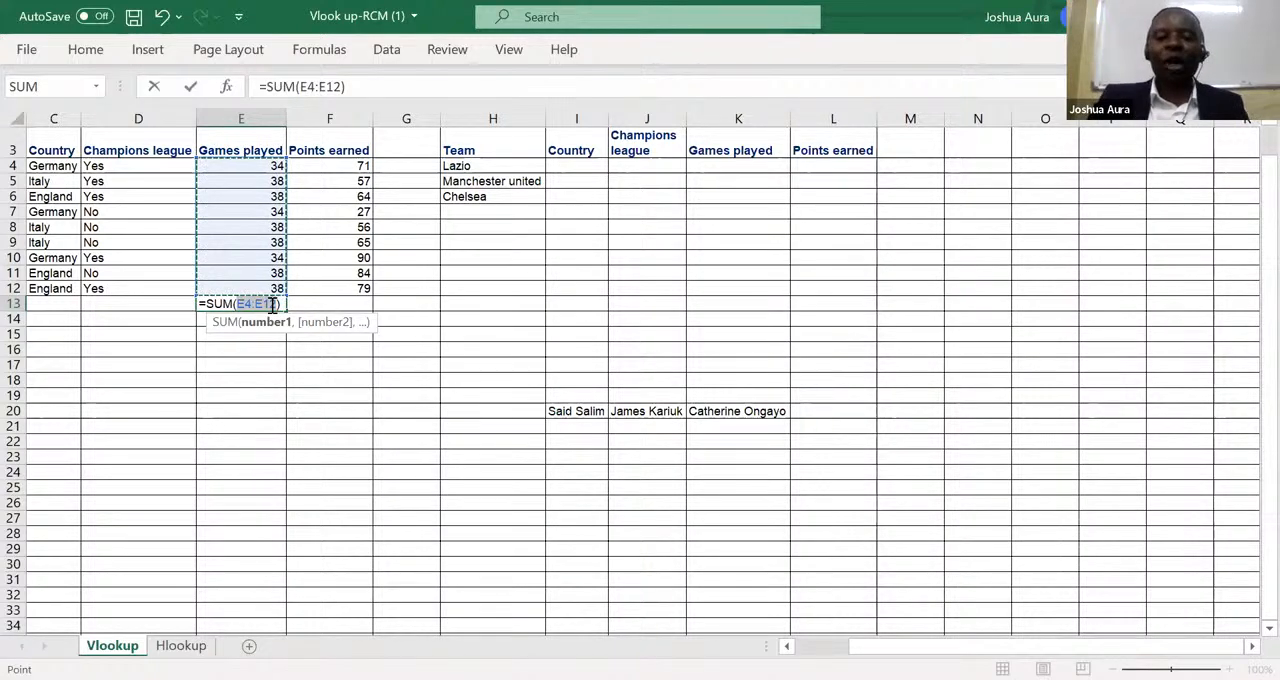
key(Return)
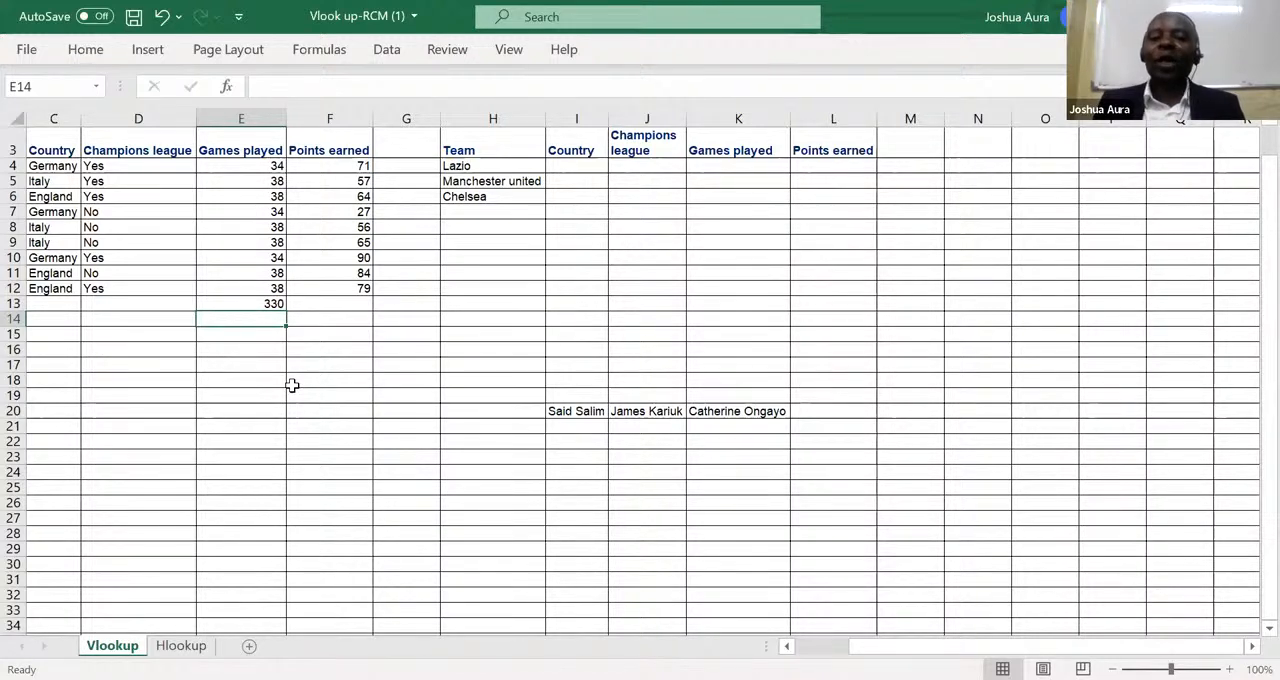
Enter 90, 78 and 45 in cells G23 to G25 and total them in G26 with AutoSum.
click(408, 456)
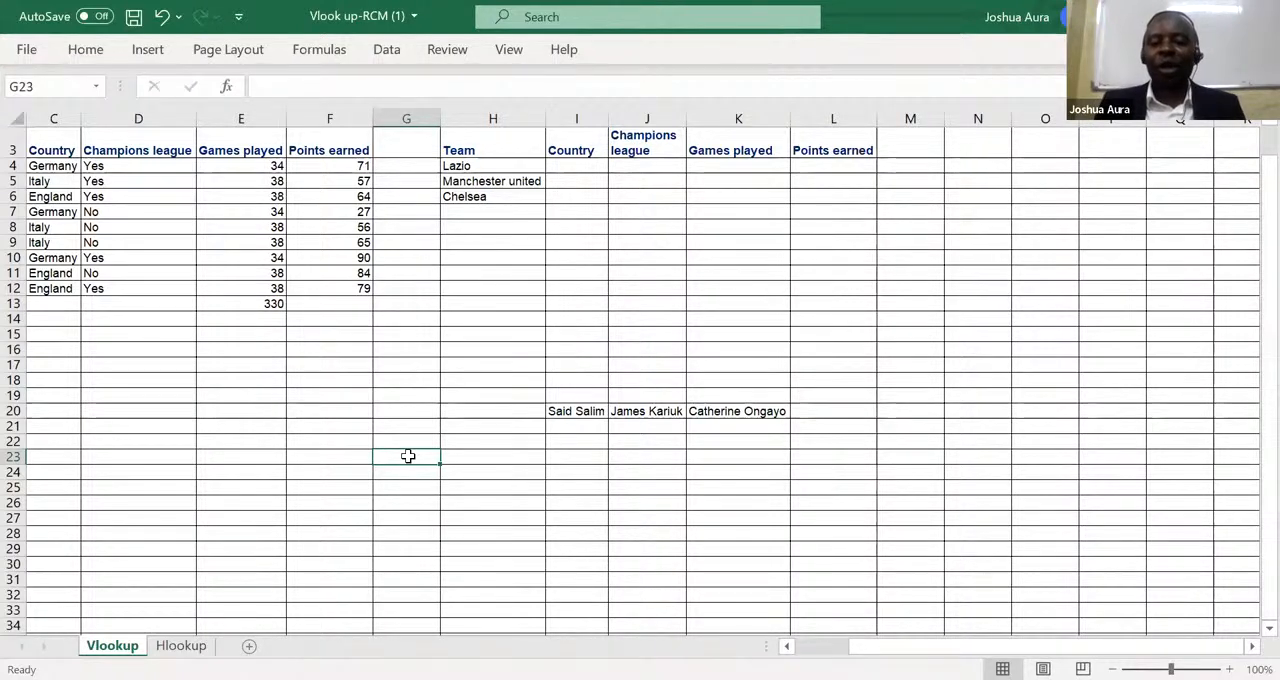
text(90)
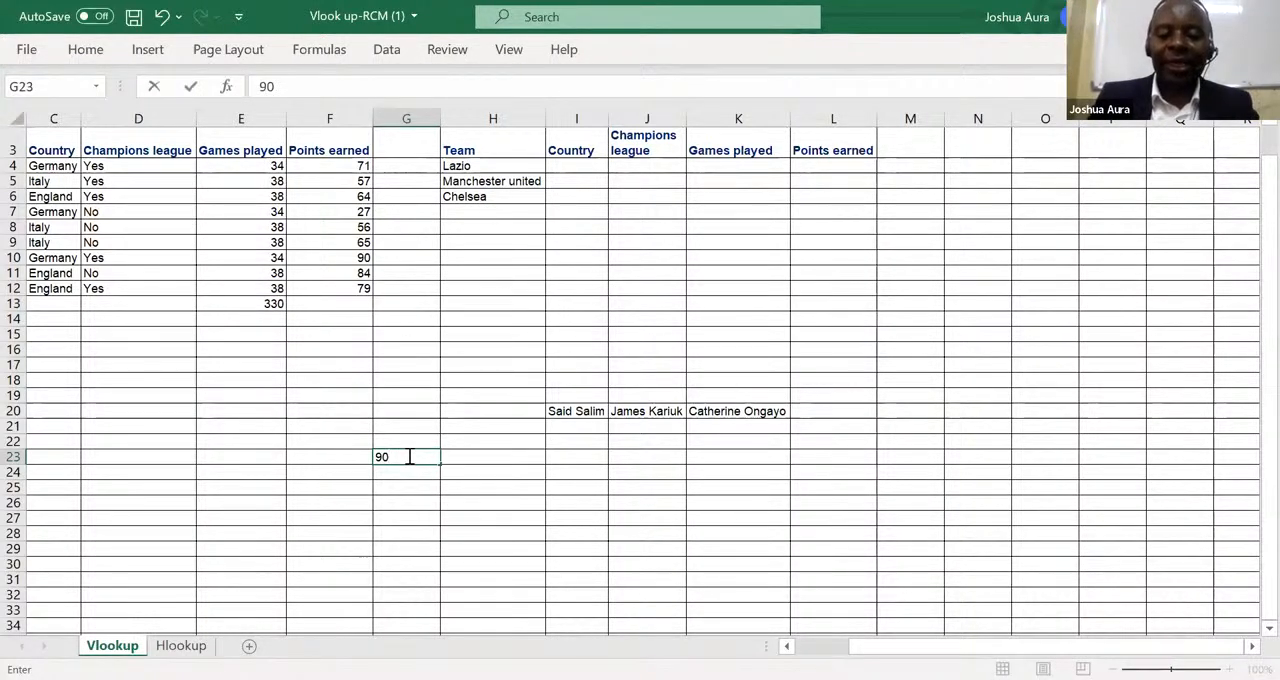
key(Return)
text(78)
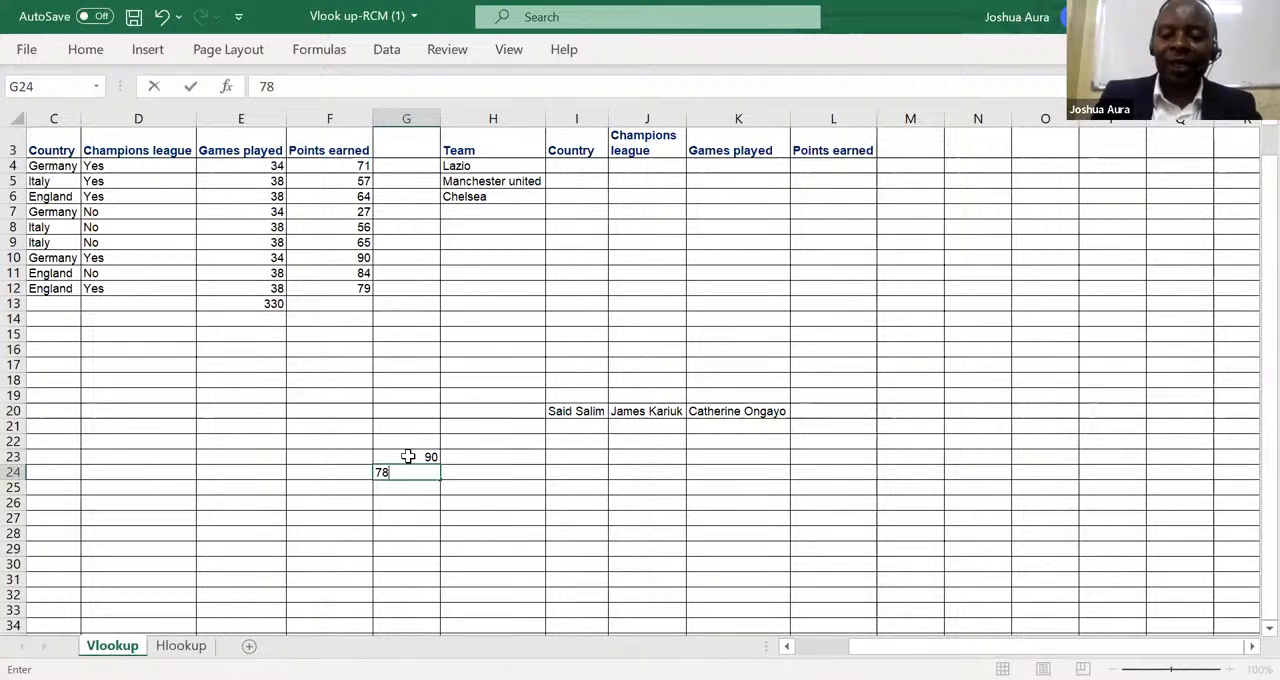
key(Return)
text(45)
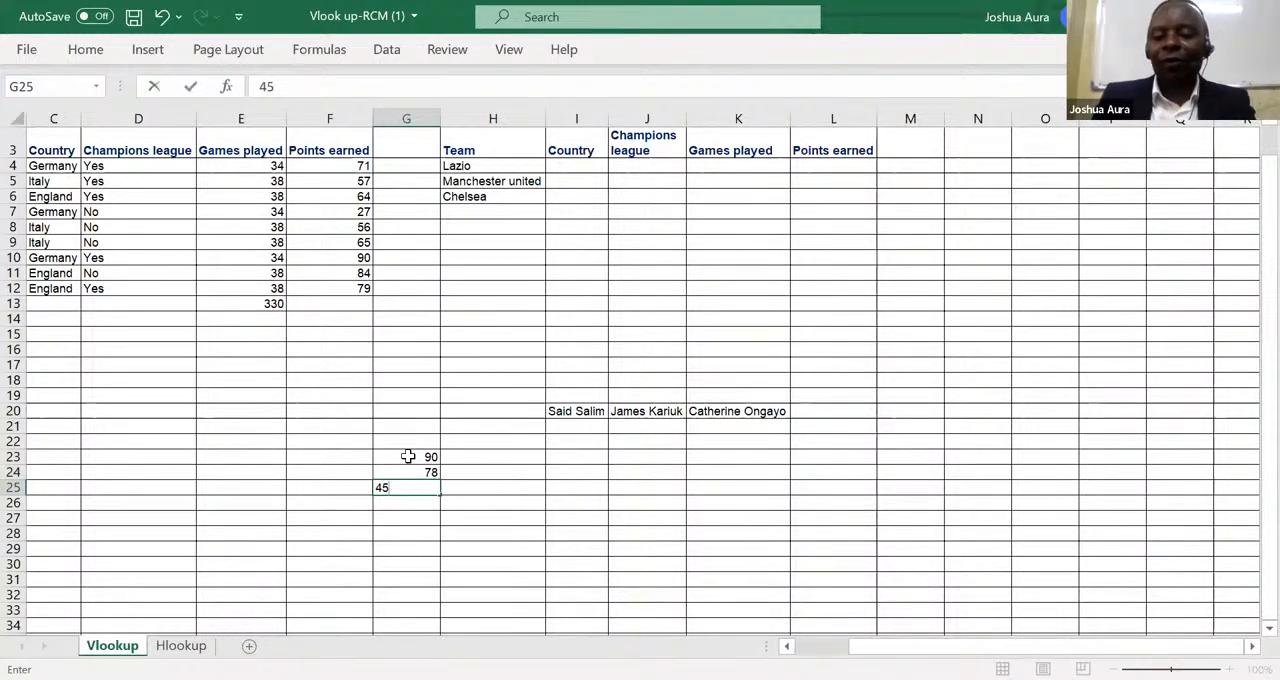
key(Return)
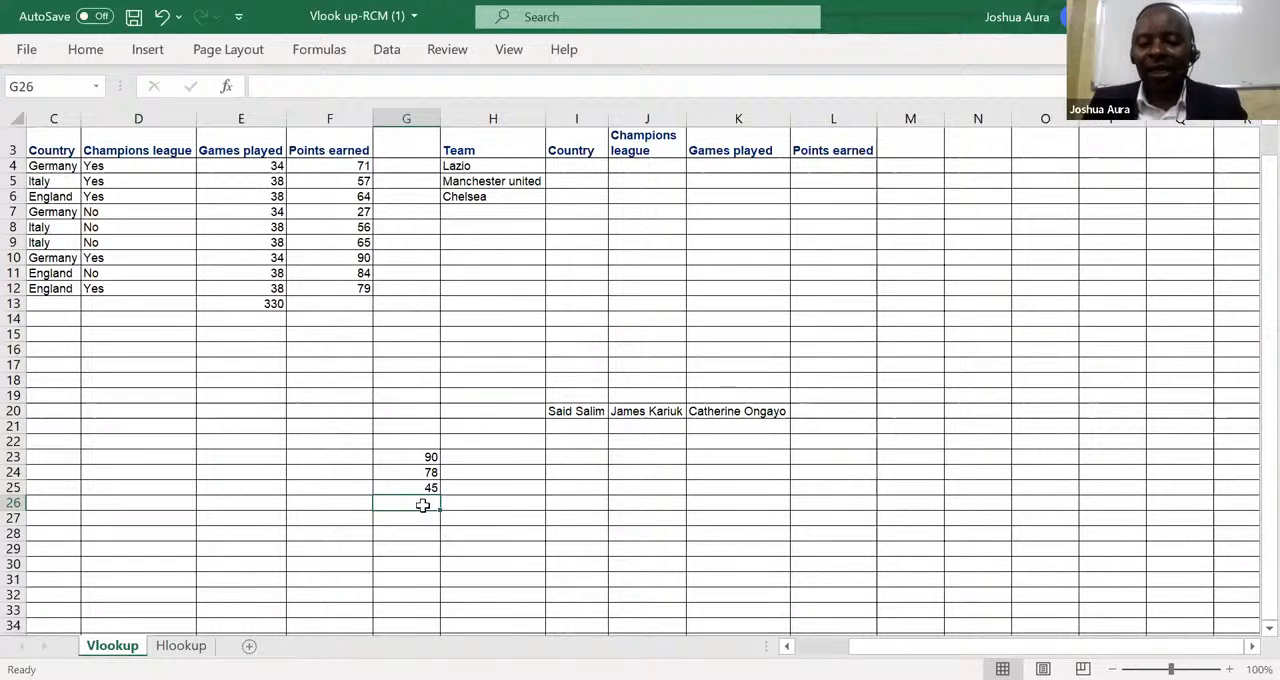
key(alt+equal)
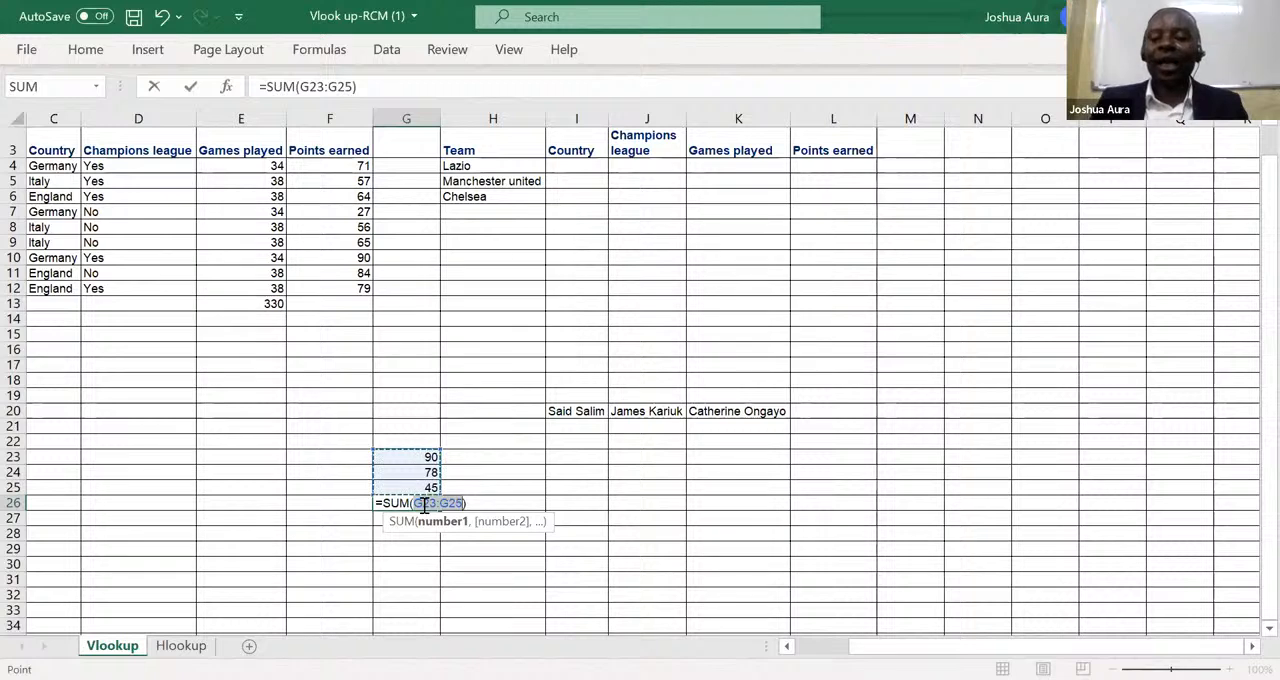
key(Return)
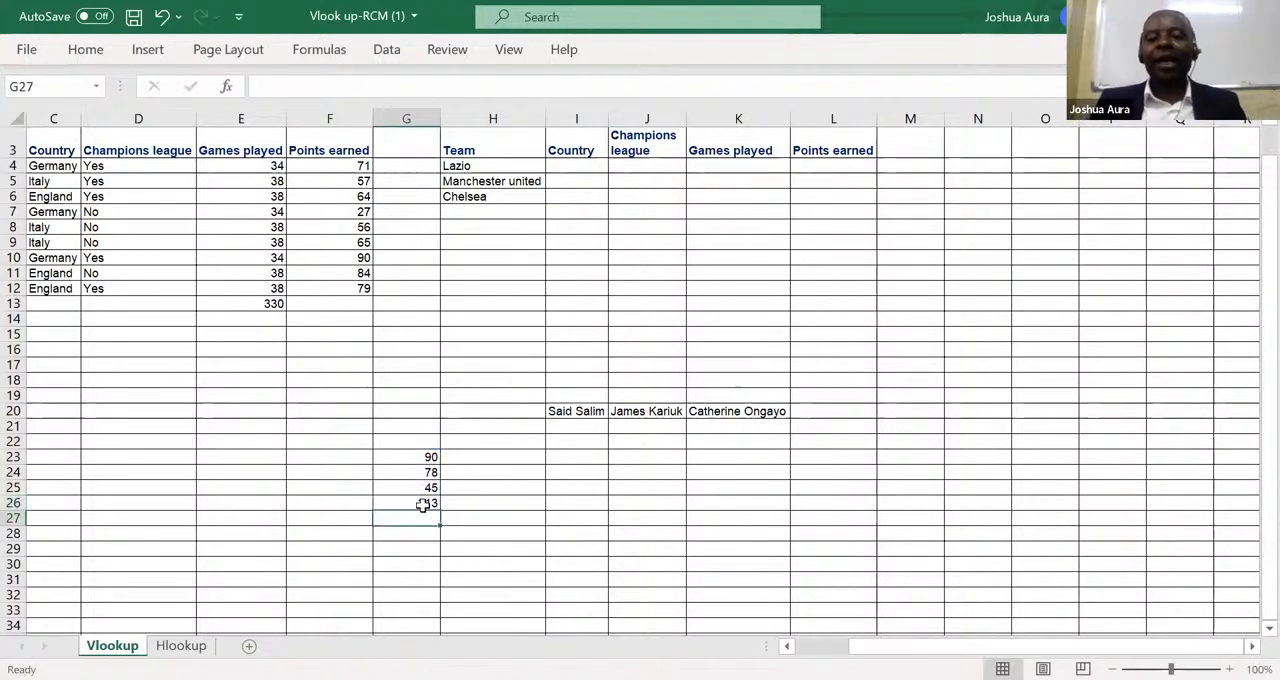
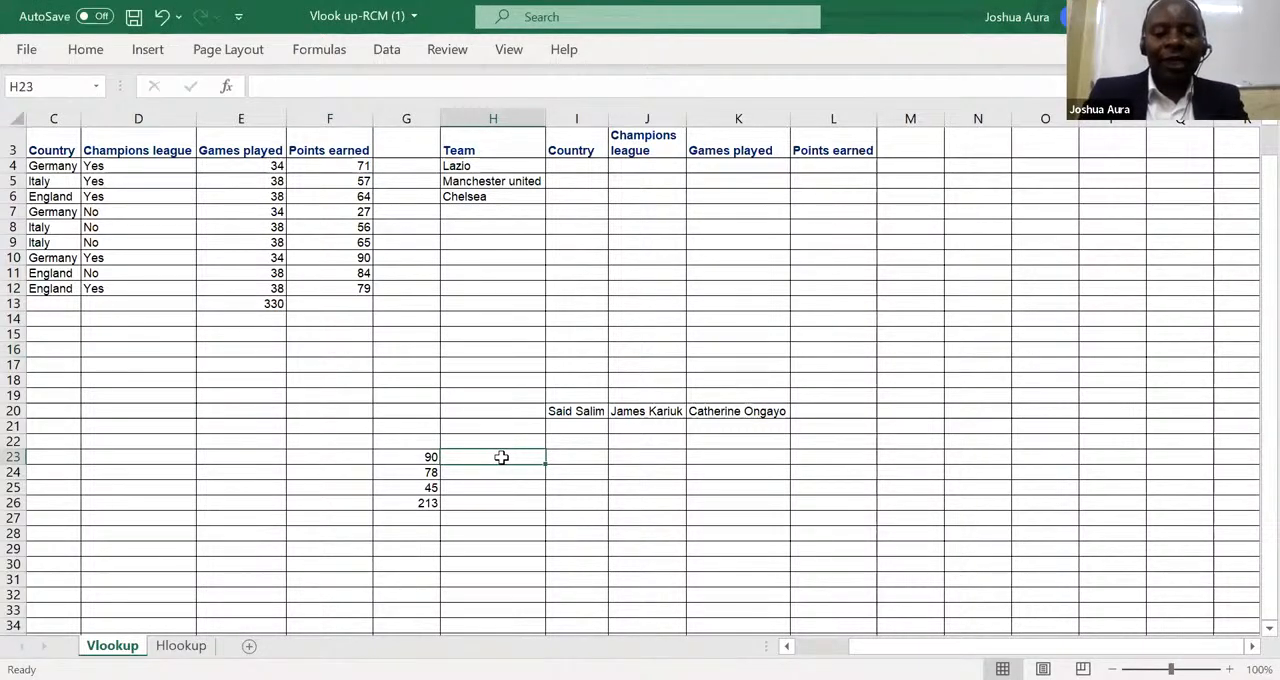
Enter 45, 56 and 34 in cells H23 to H25.
text(45)
key(Return)
text(56)
key(Return)
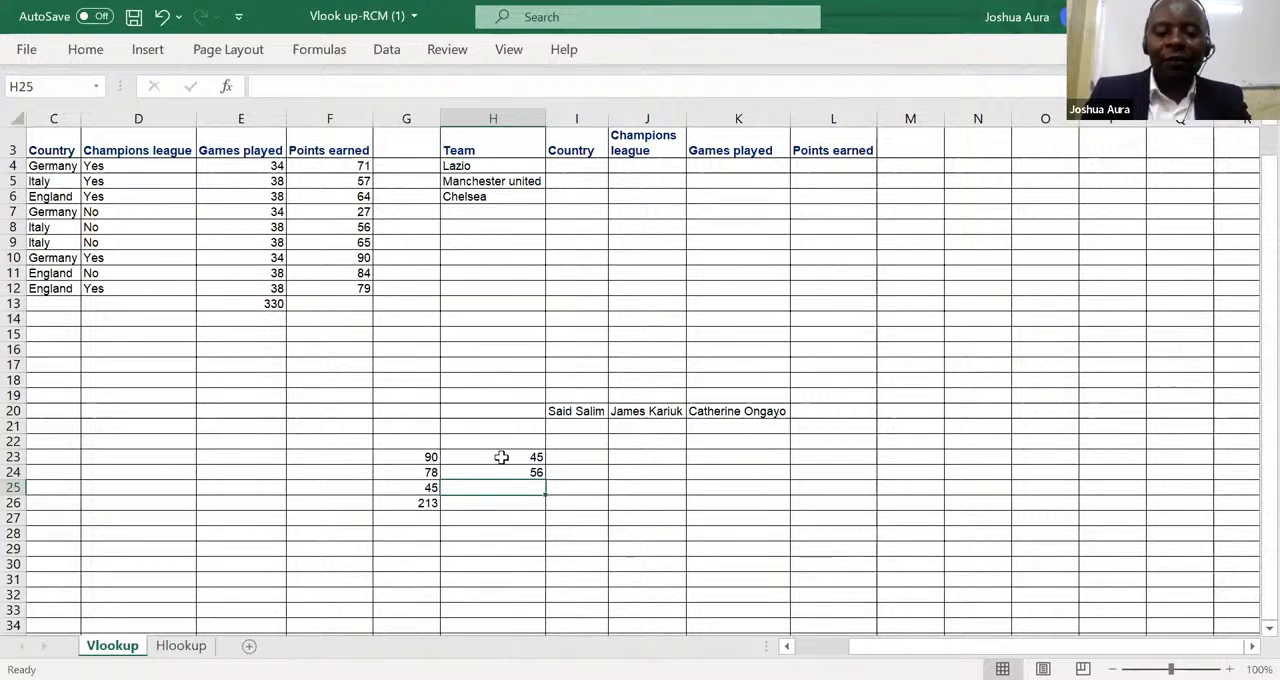
text(34)
key(Return)
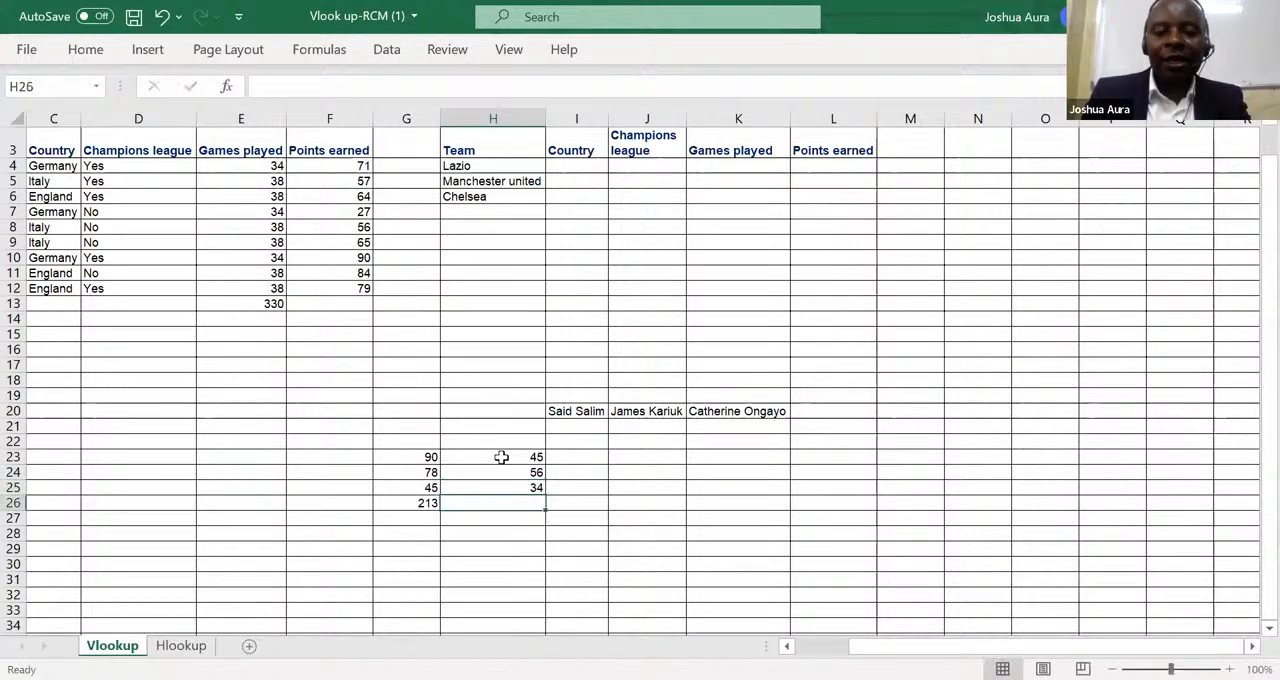
Clear the total from cell G26.
click(427, 505)
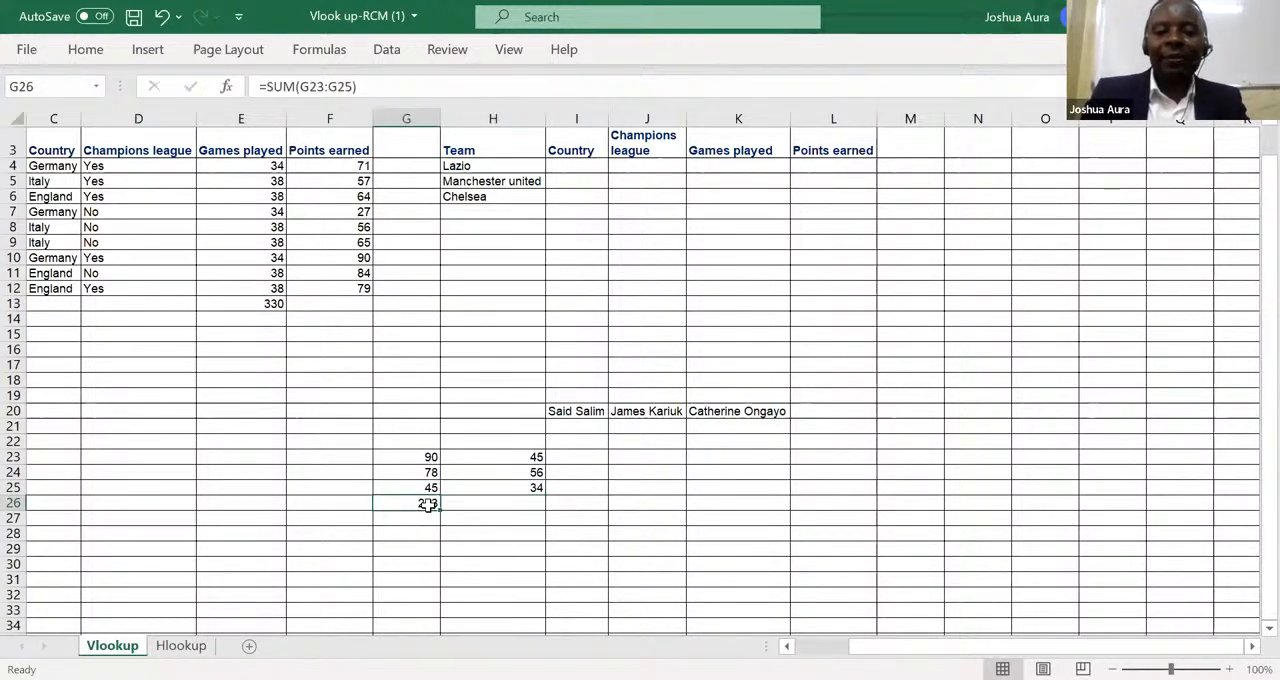
key(BackSpace)
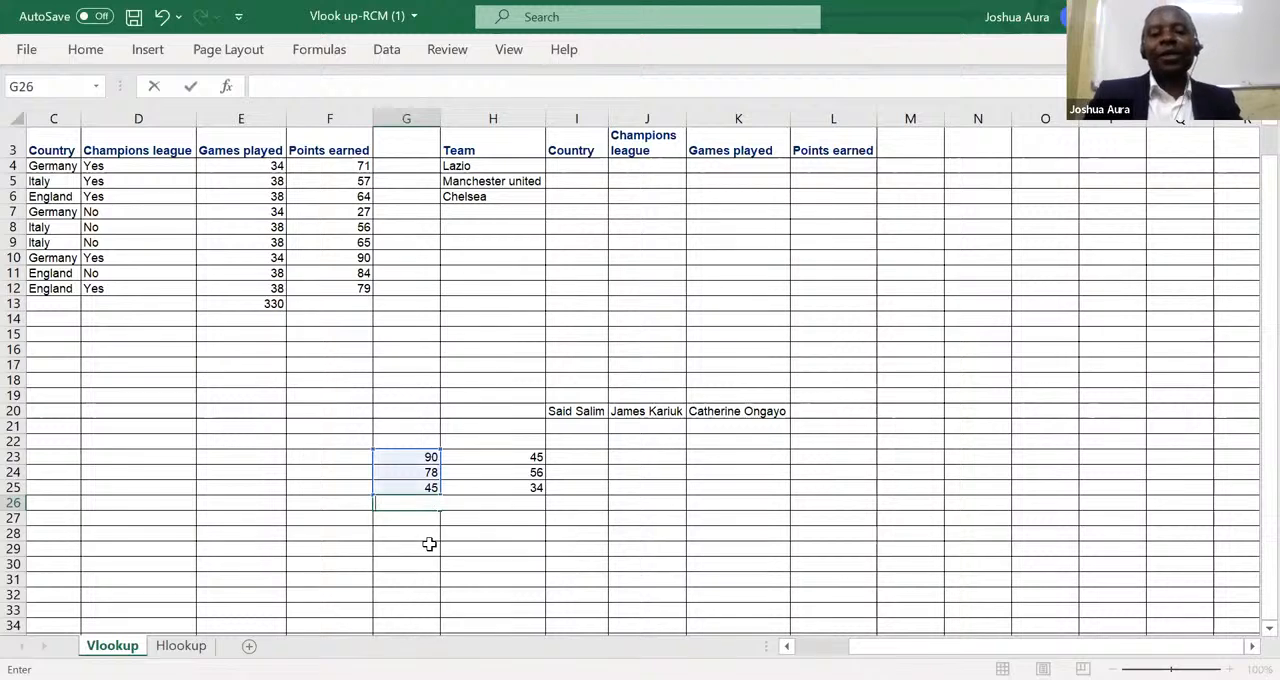
click(428, 545)
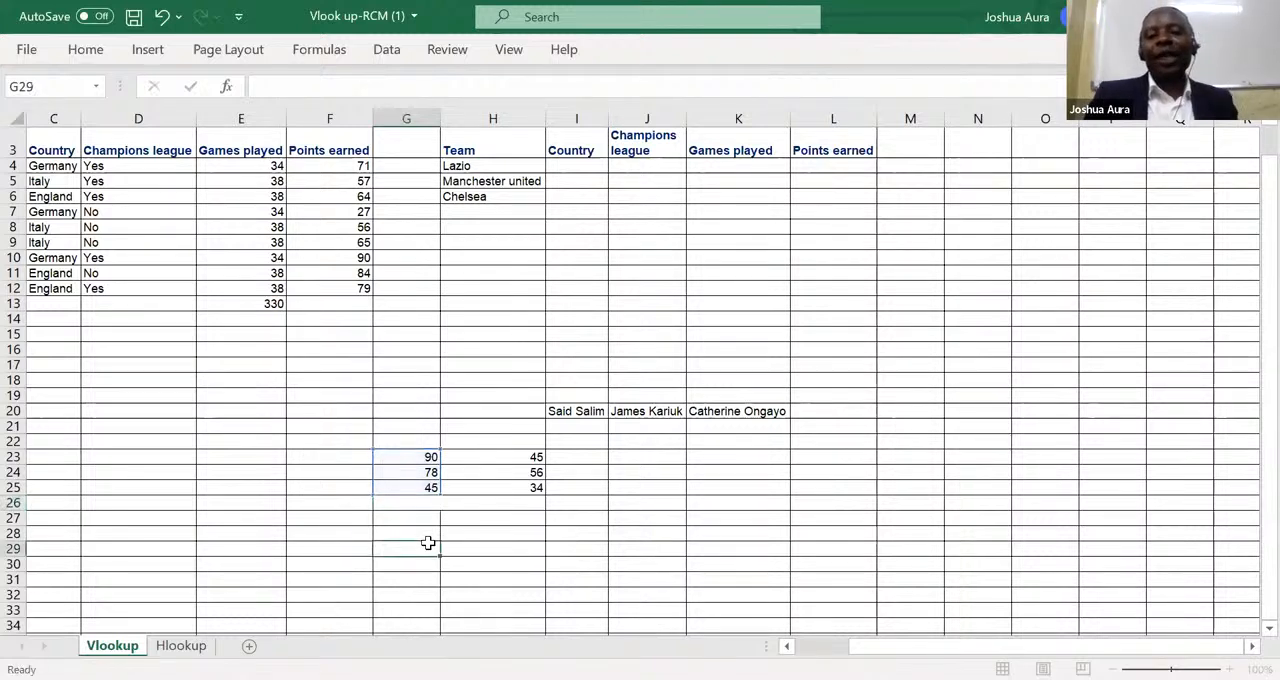
Enter the column headings CPA in cell G22 and ACCA in cell H22.
click(416, 439)
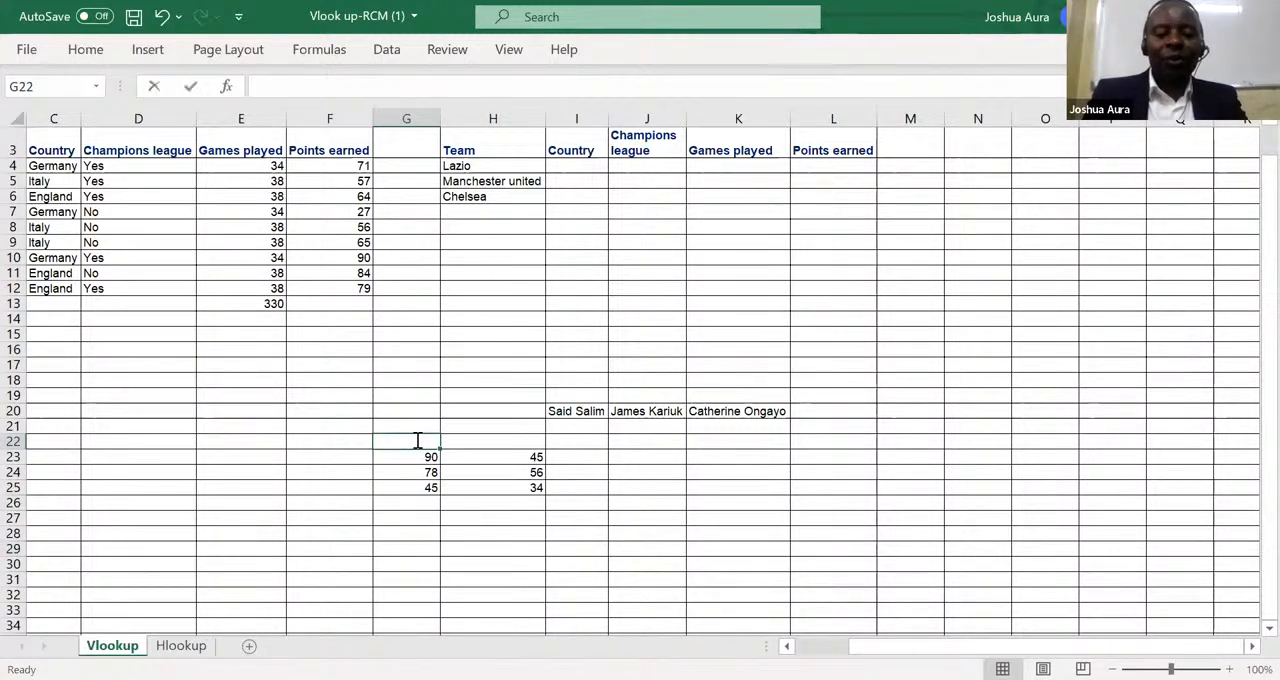
text(Cp)
key(BackSpace)
key(BackSpace)
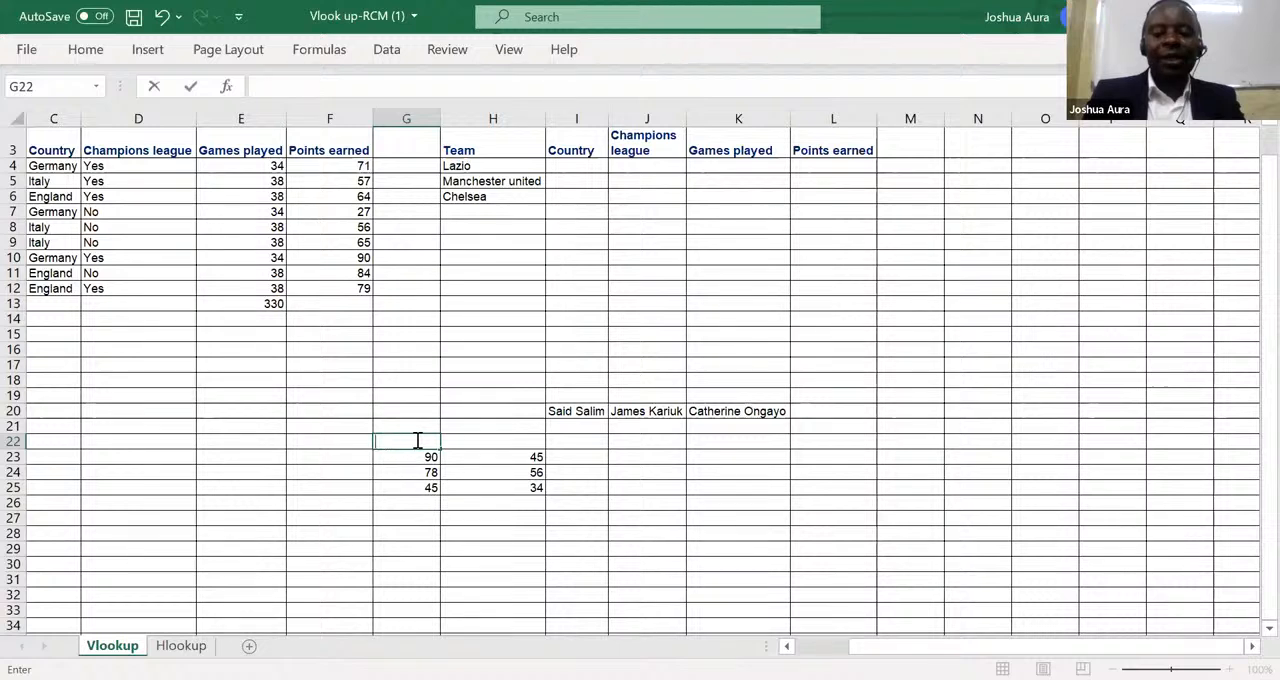
text(A)
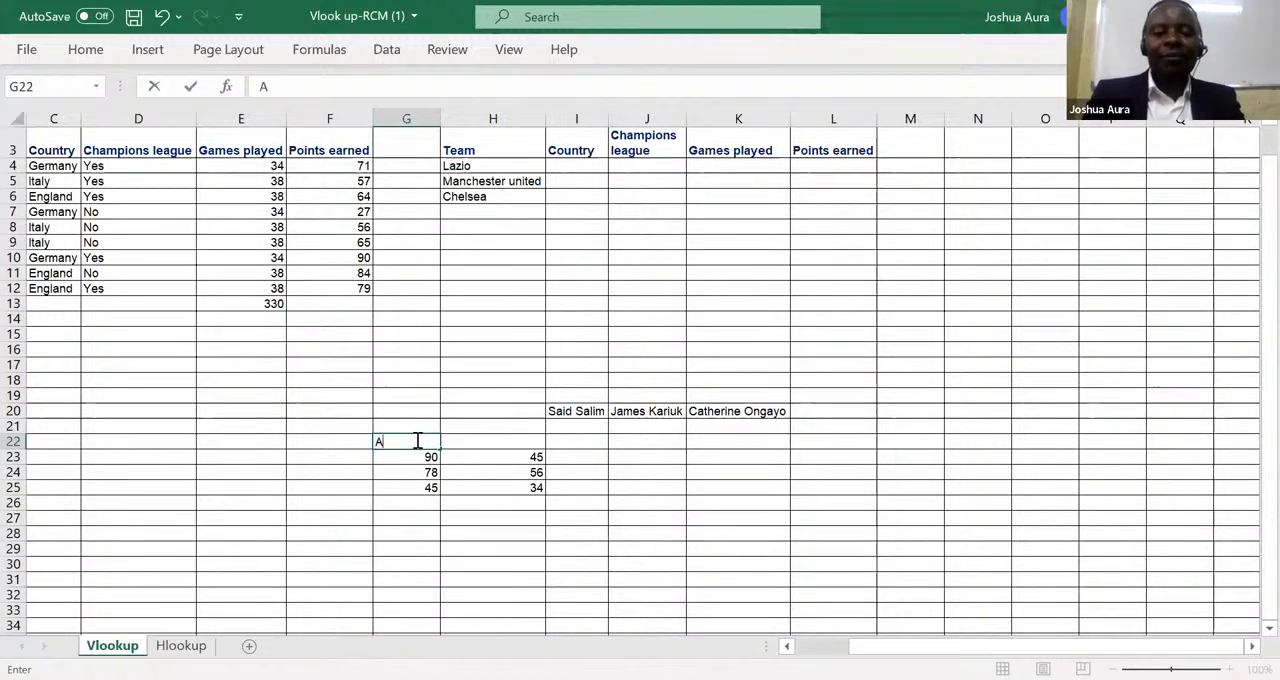
key(BackSpace)
text(CPA)
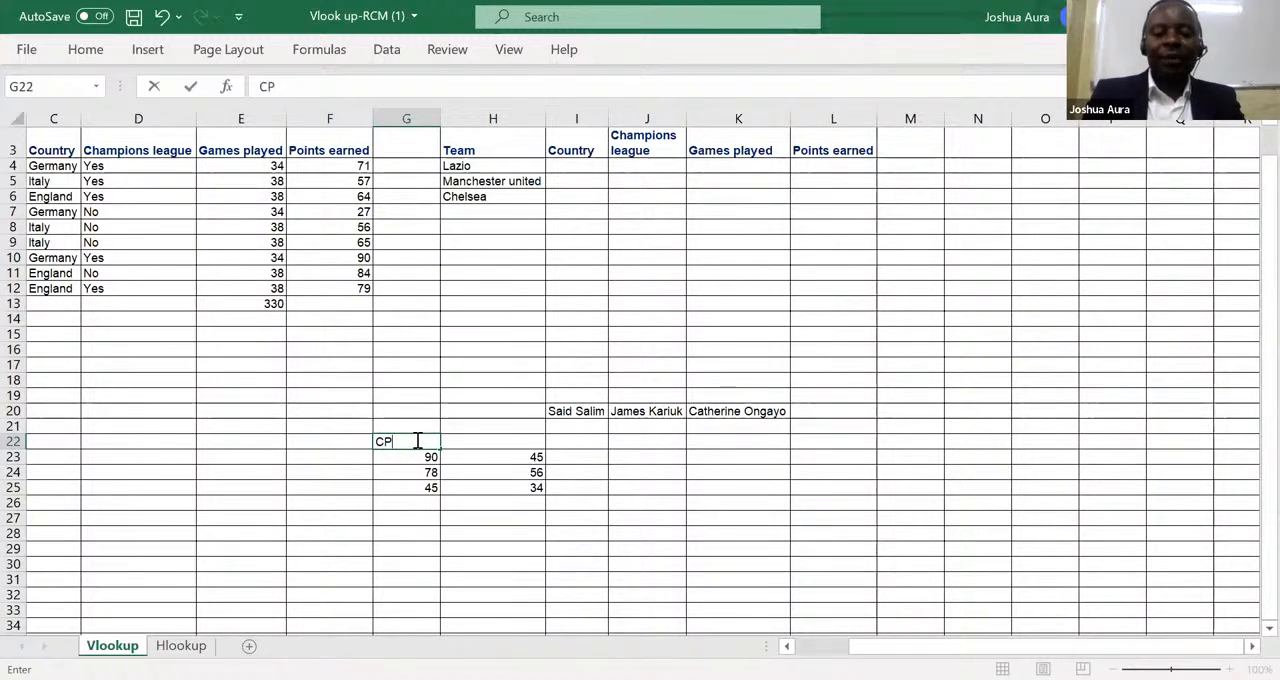
click(486, 443)
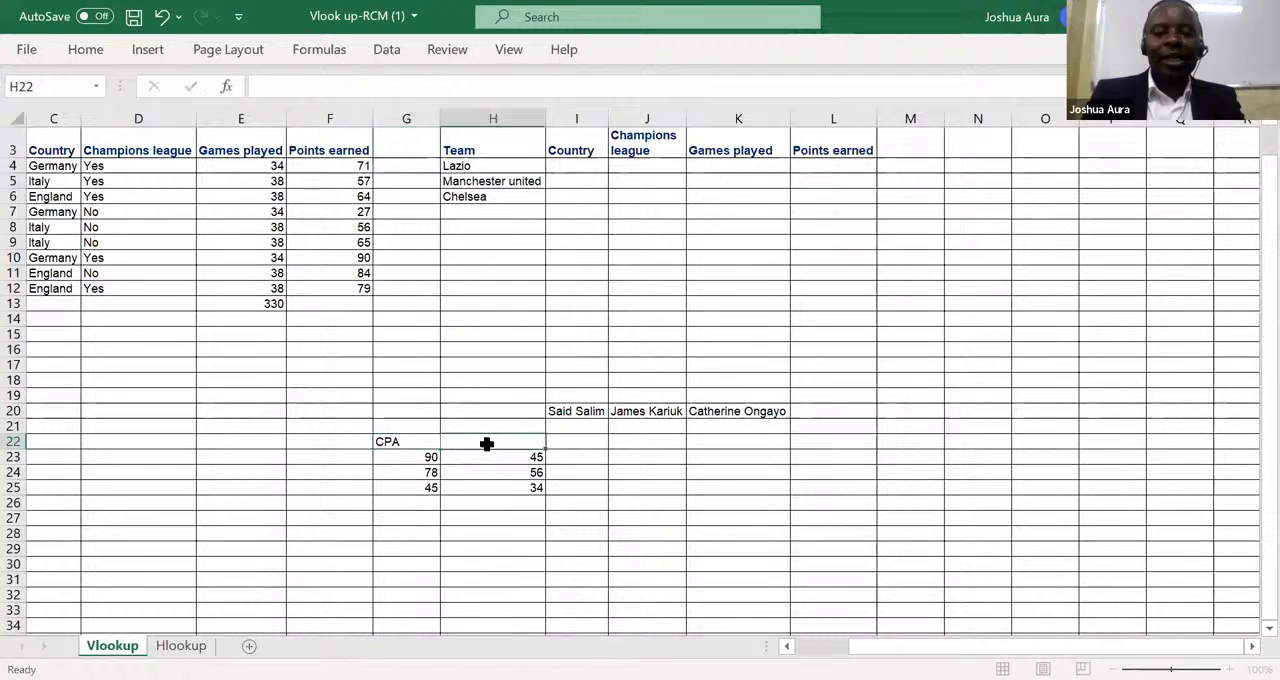
text(ACCA)
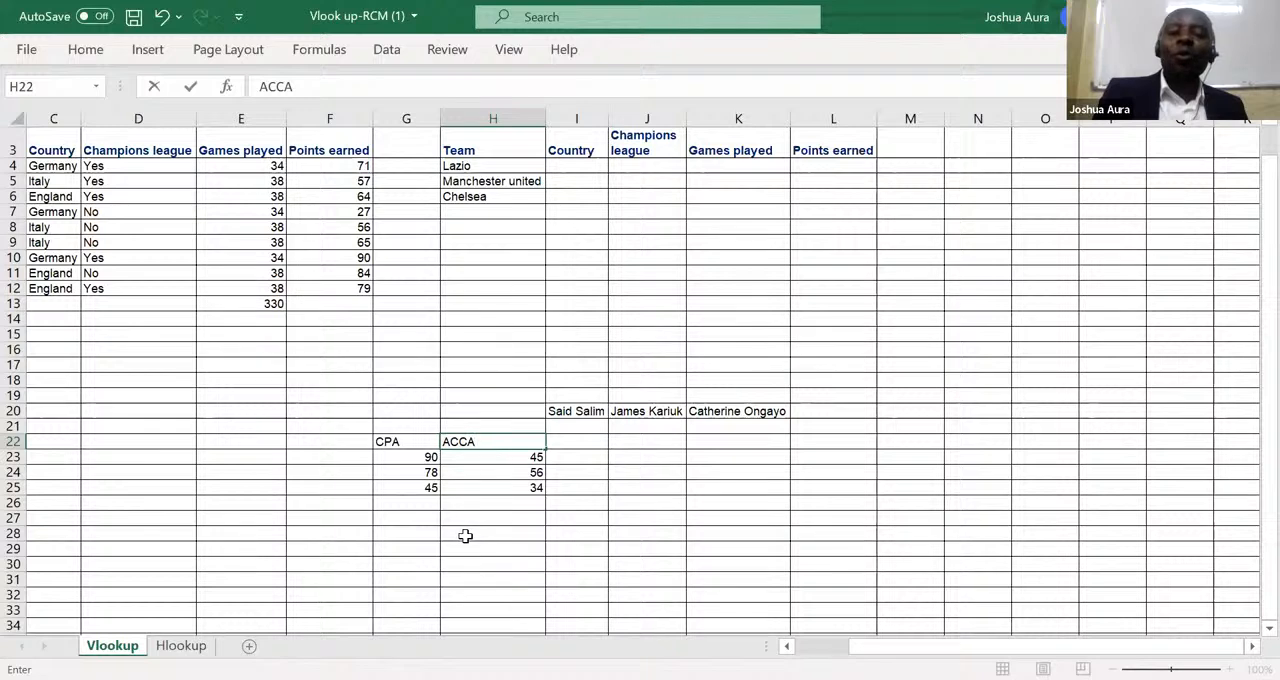
Enter the years 2018, 2019 and 2020 in cells F23 to F25 as row labels.
click(344, 456)
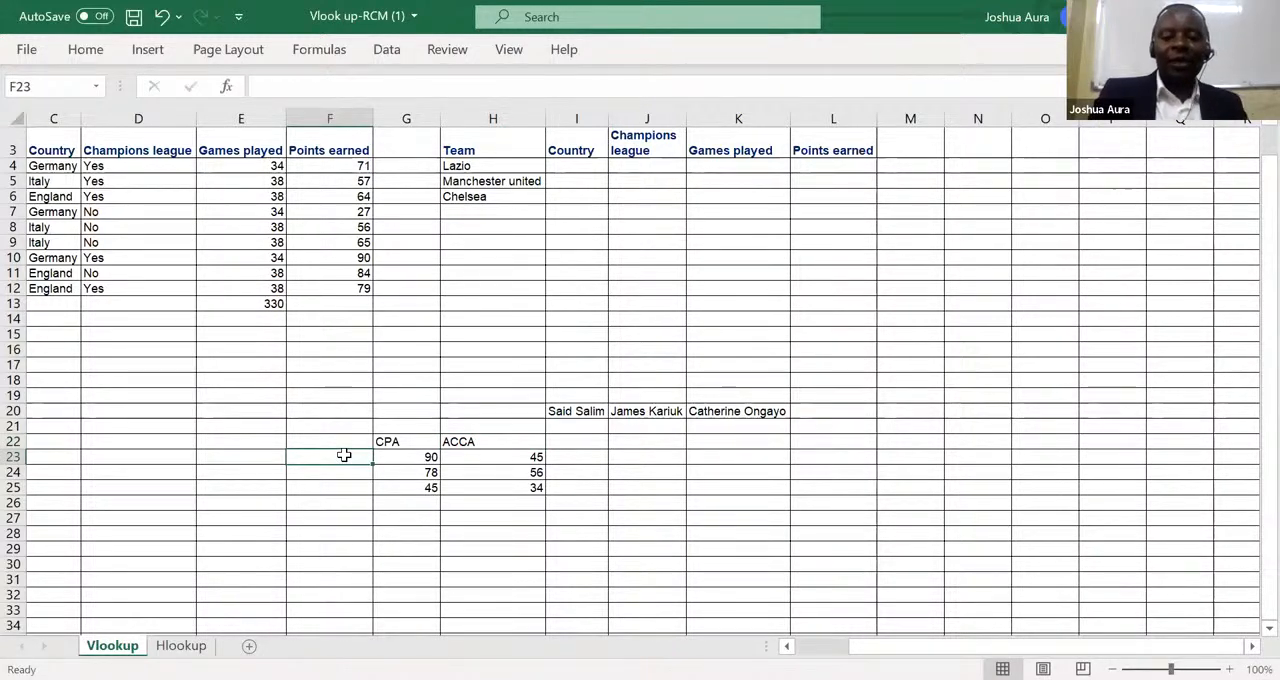
text(20)
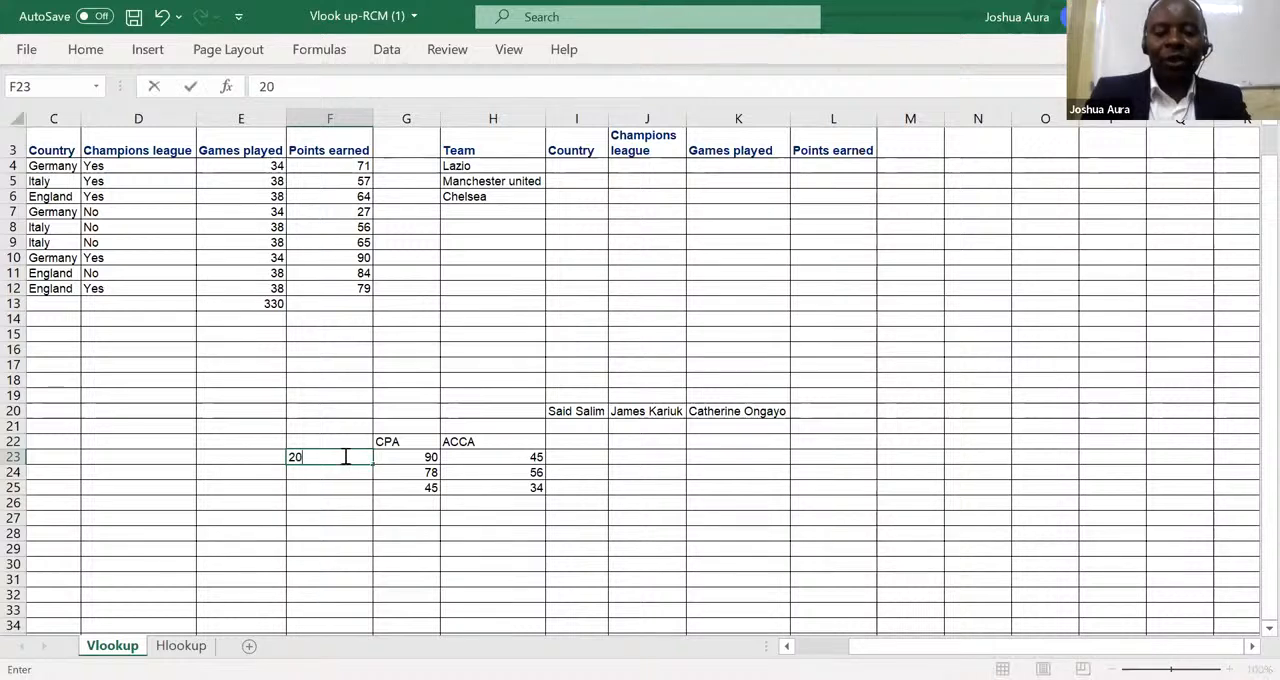
text(18)
key(Return)
text(208)
key(BackSpace)
text(19)
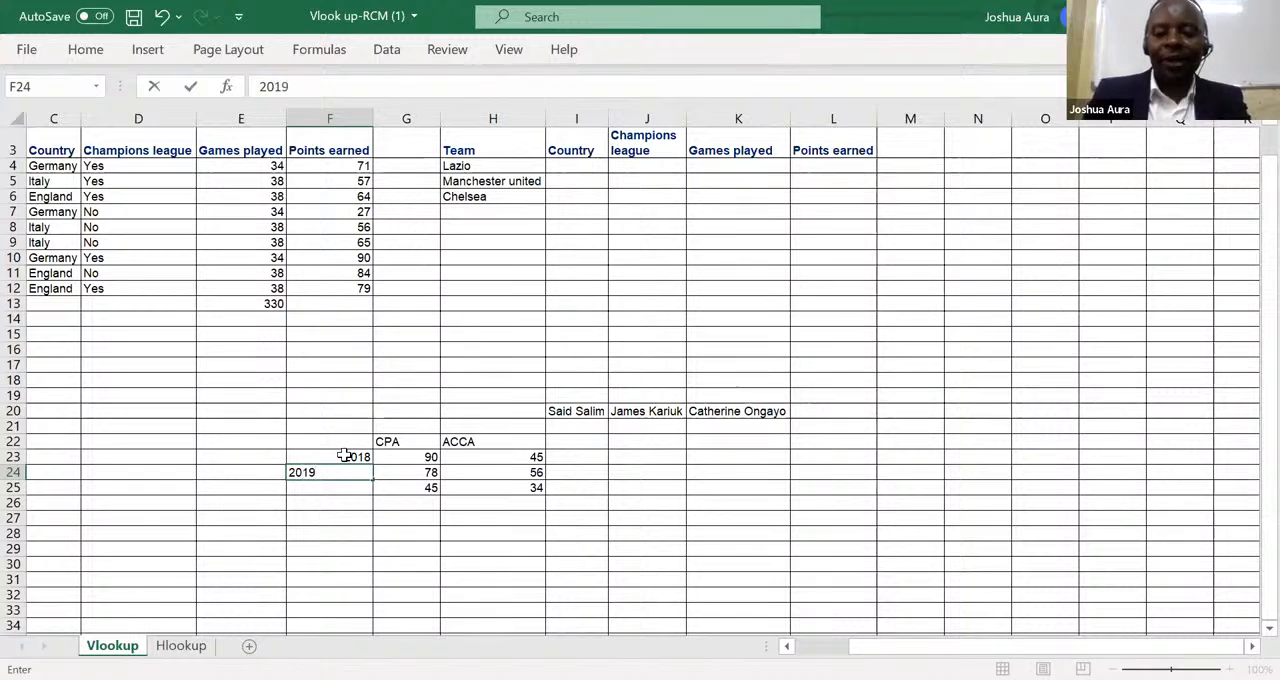
key(ctrl+Return)
key(Return)
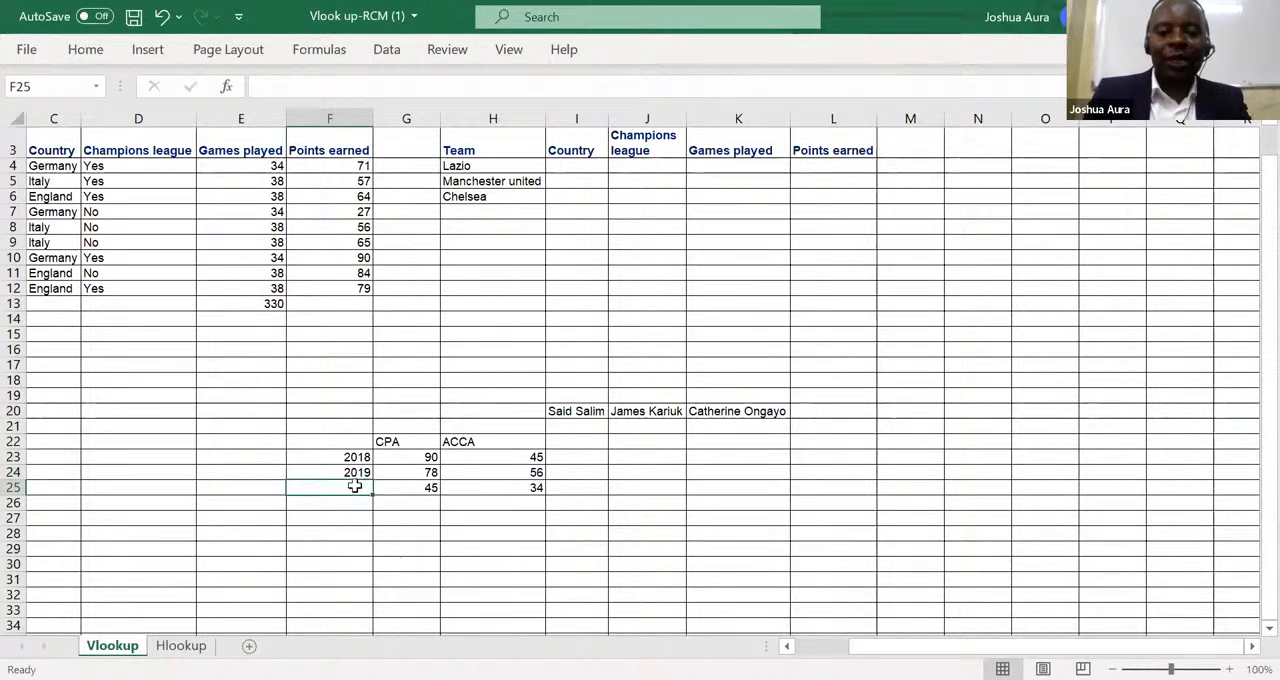
text(20)
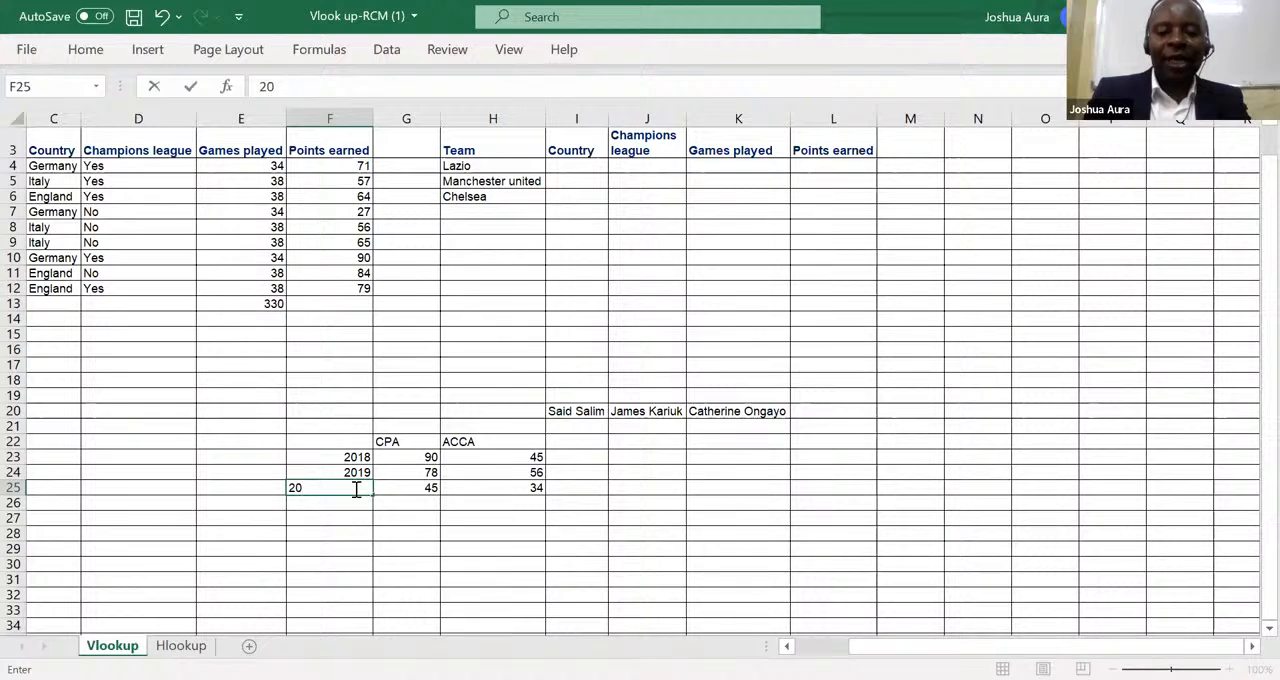
text(20)
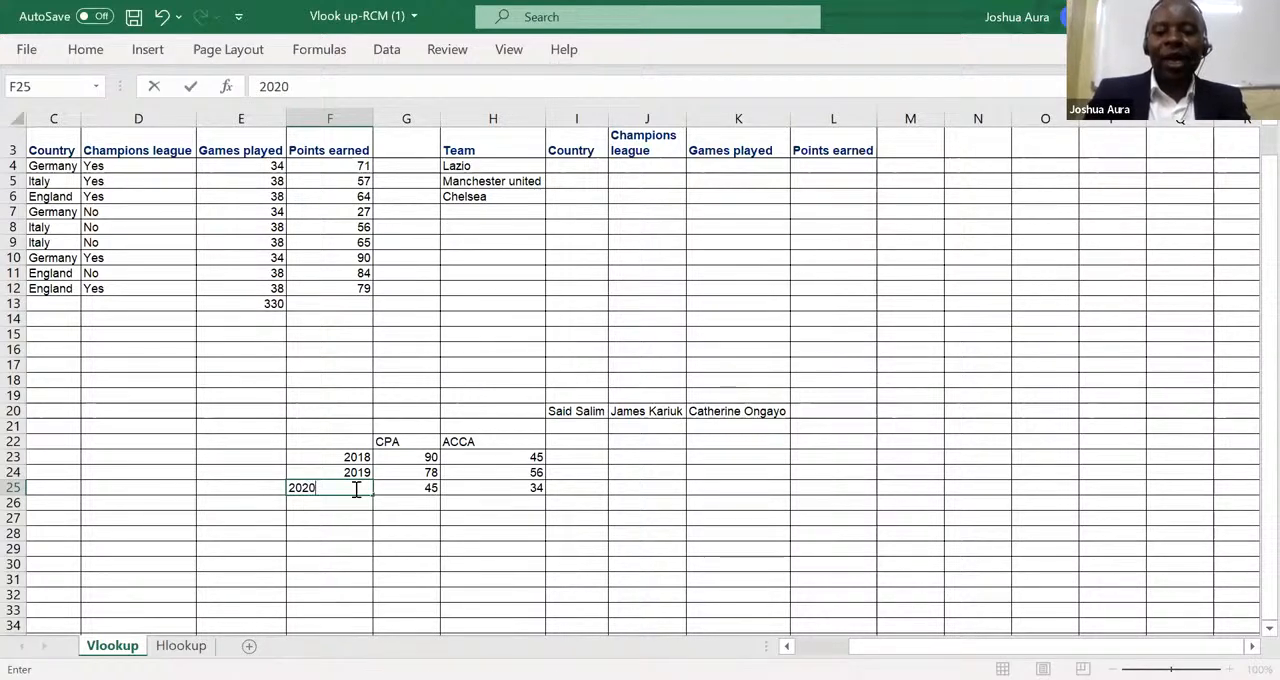
key(Return)
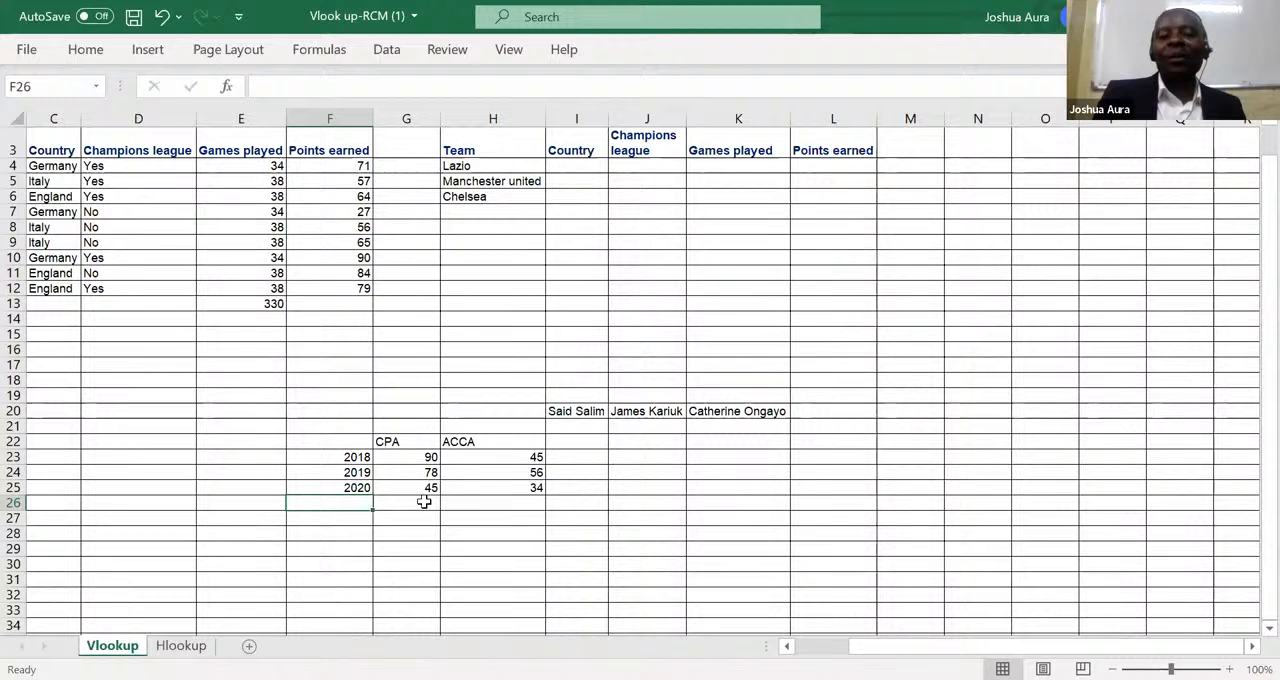
Total the CPA values G23:G25 in cell G26 with AutoSum.
click(424, 502)
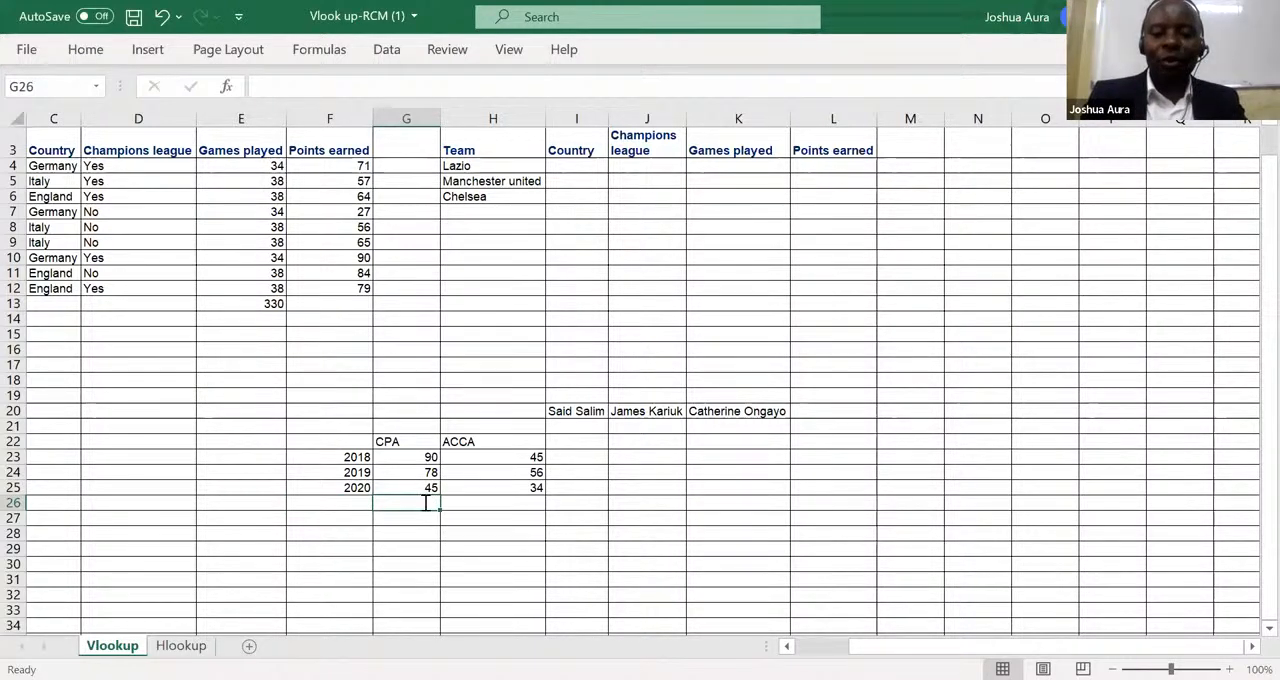
key(alt+equal)
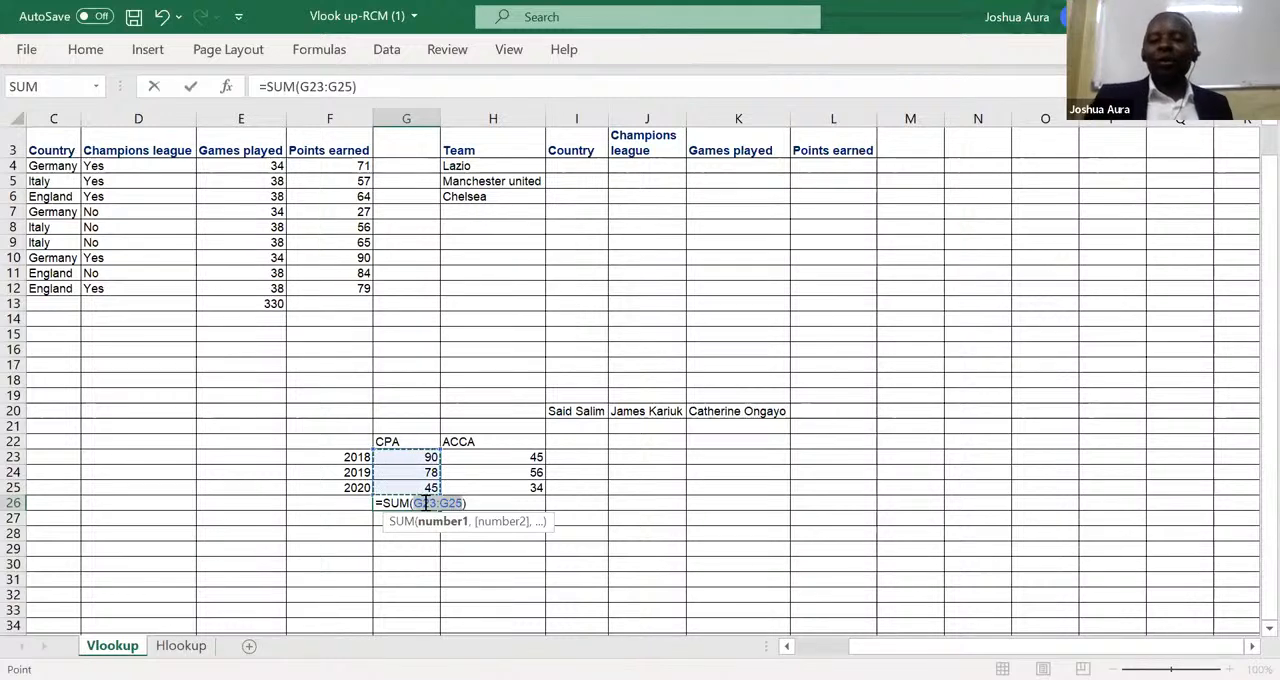
key(Return)
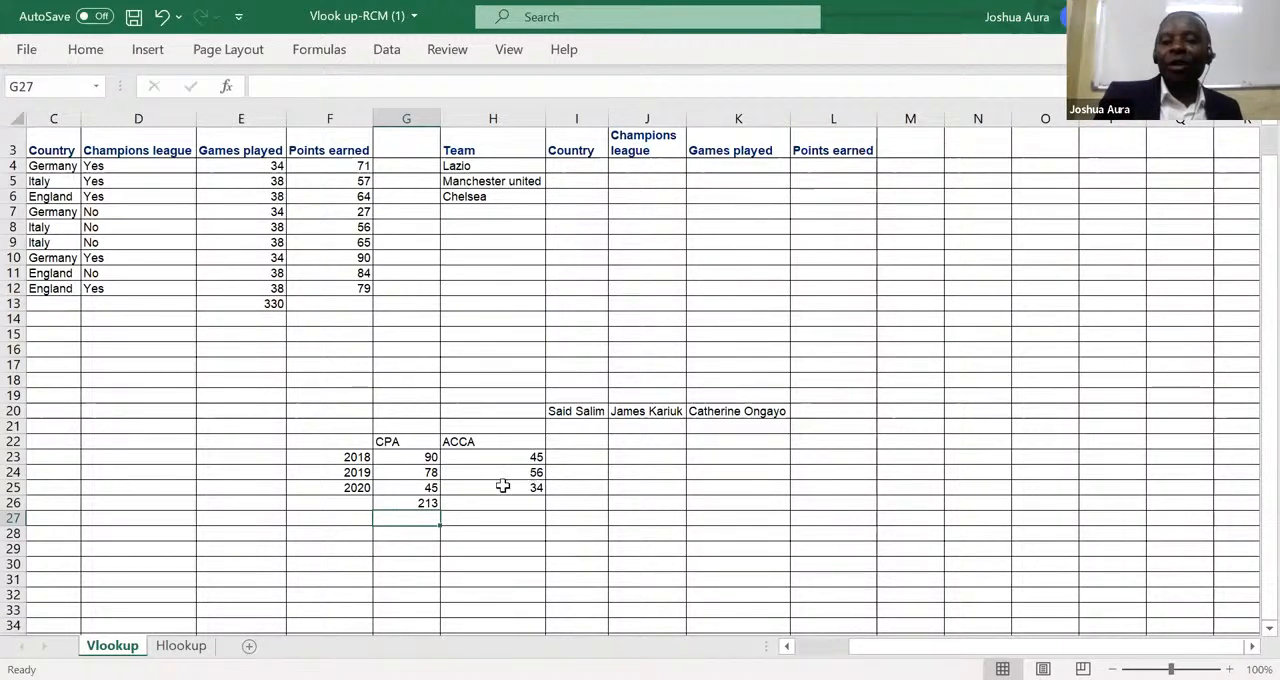
Extend the total formula from G26 into H26 with the fill handle and undo that fill.
click(414, 503)
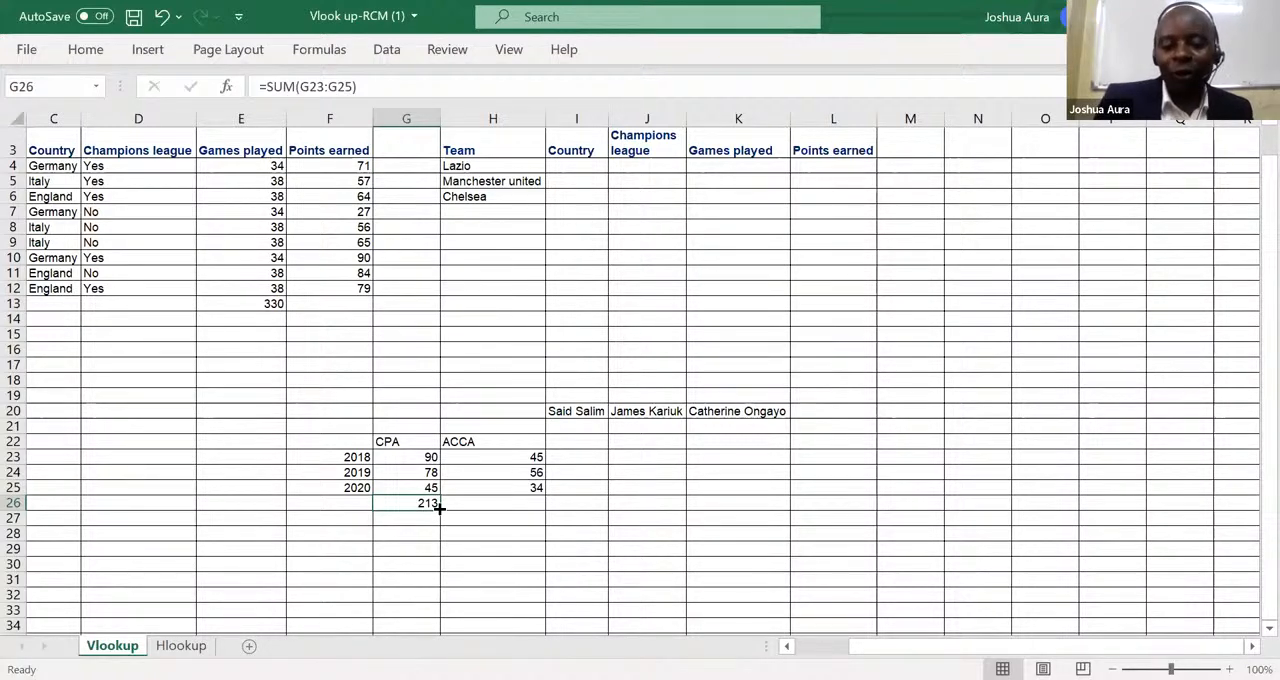
drag(439, 508, 541, 509)
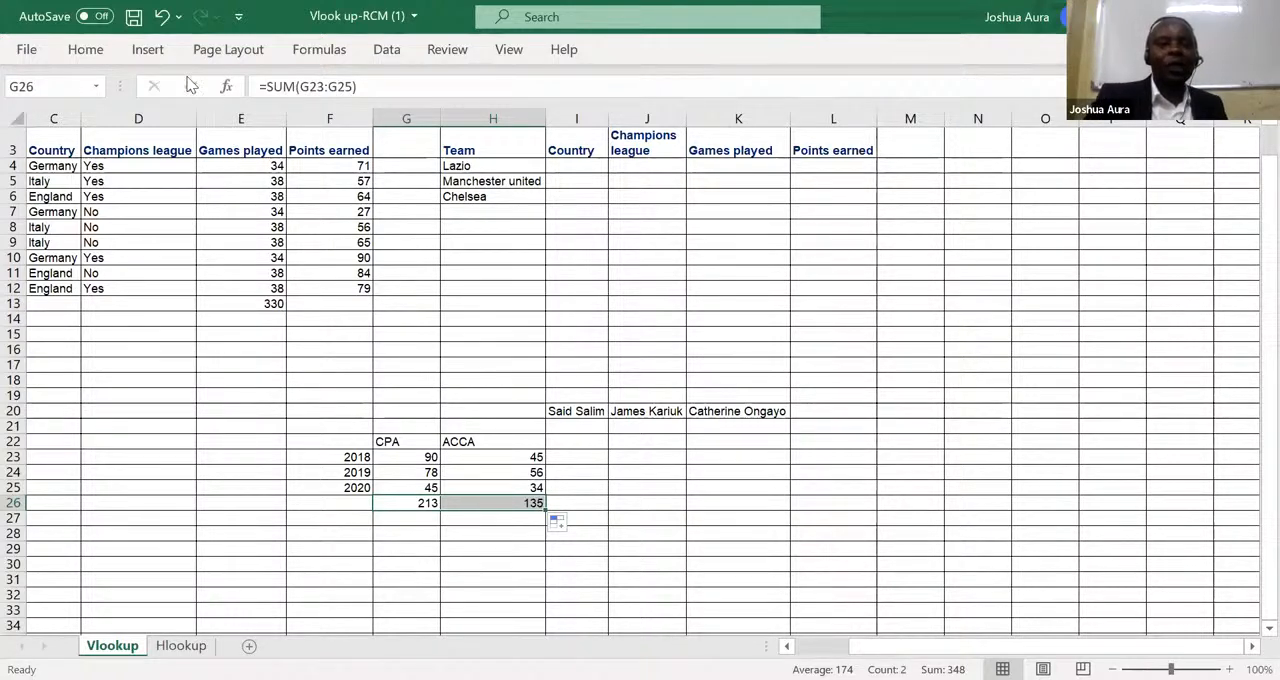
click(163, 17)
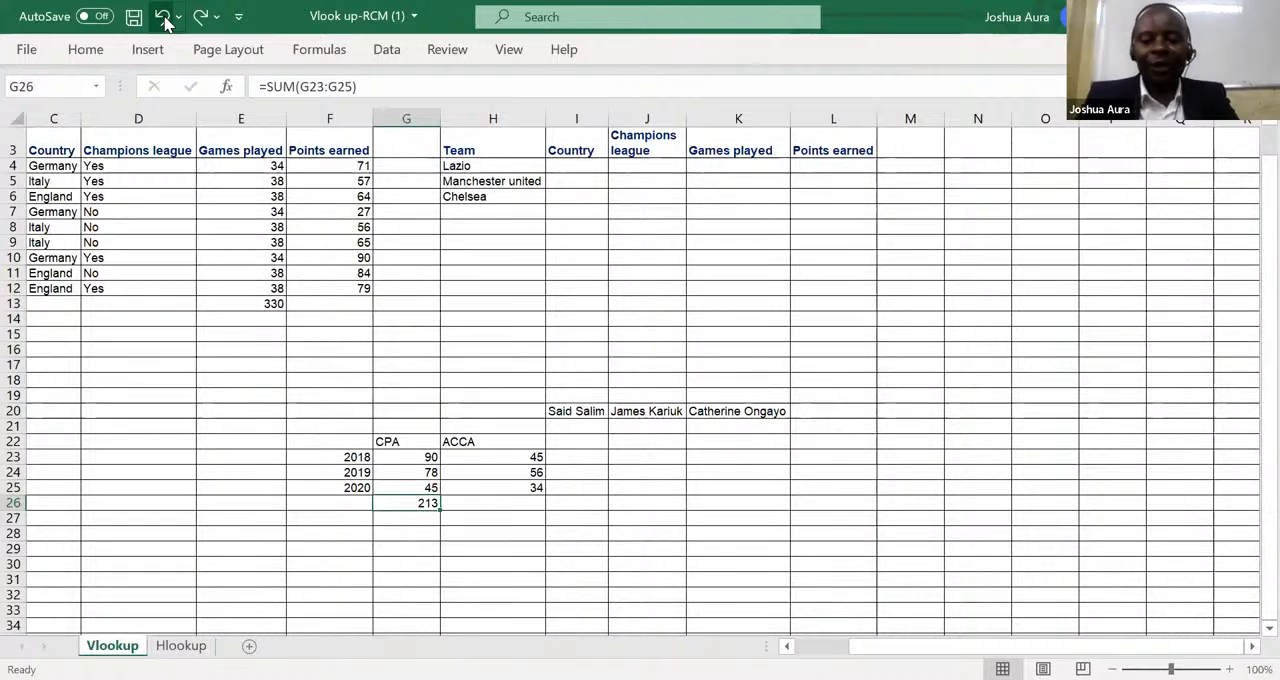
Select G26 to L26 and fill the CPA total formula right across the selected cells.
key(shift+Right)
key(shift+Right)
key(shift+Right)
key(shift+Right)
key(shift+Right)
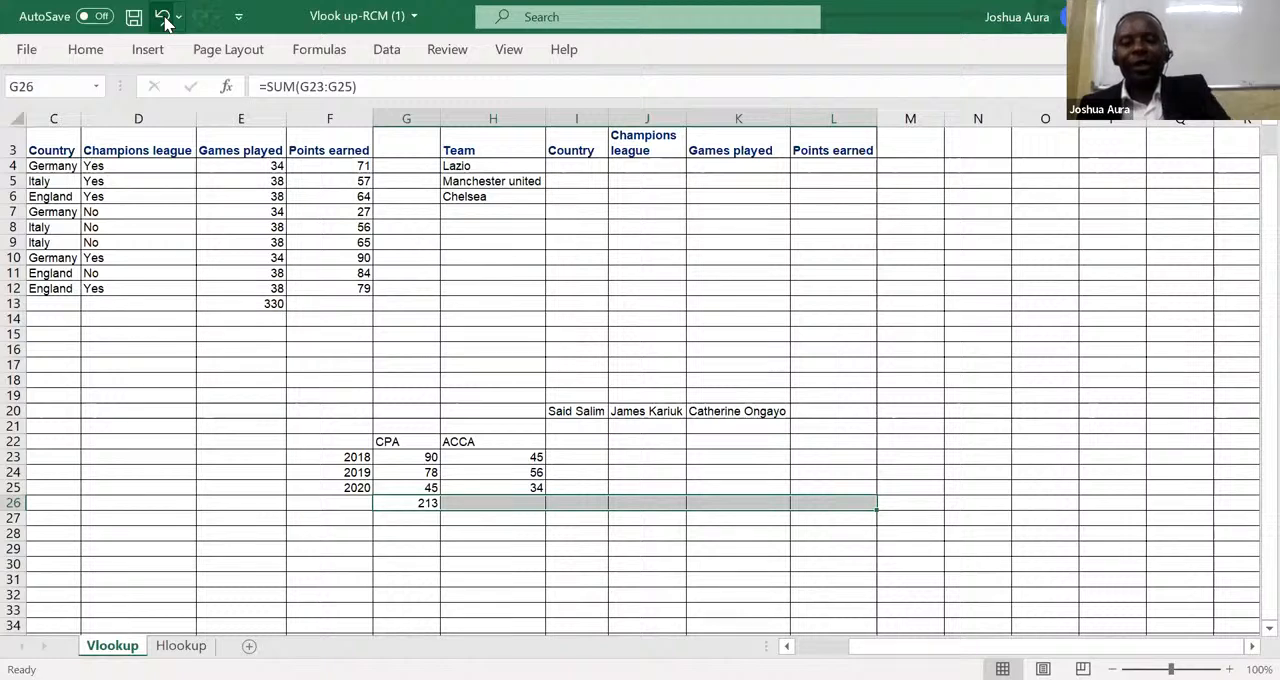
key(ctrl+v)
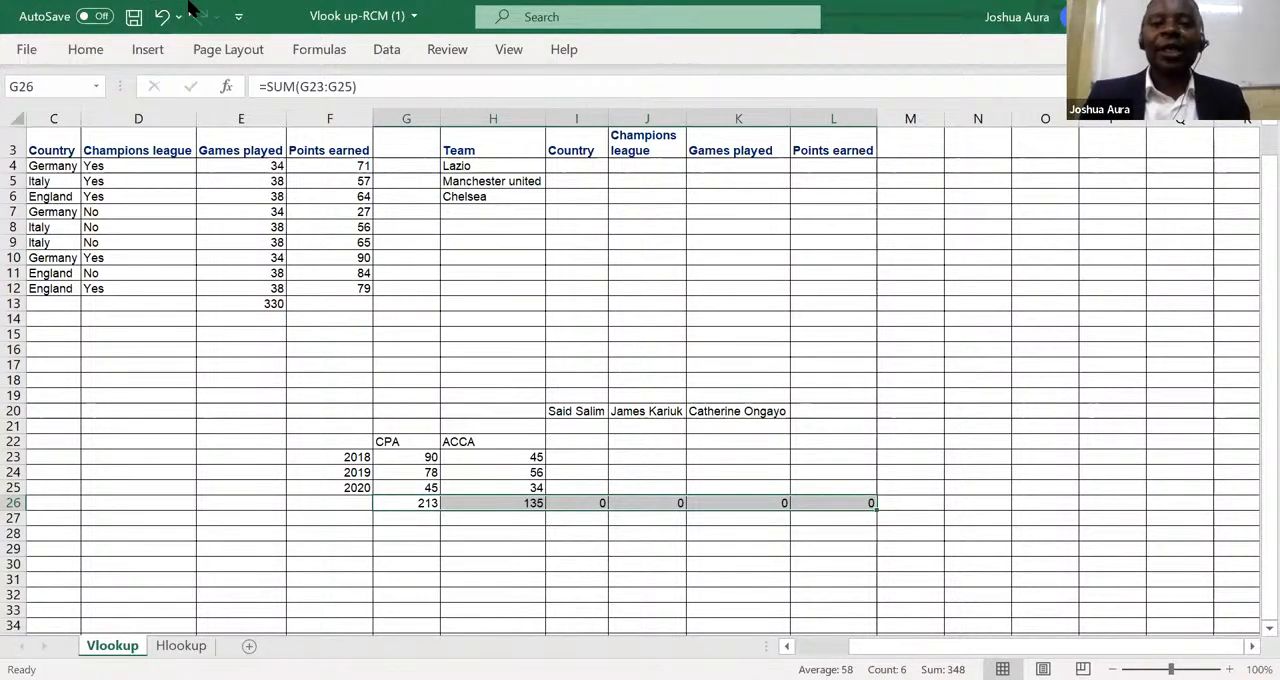
click(190, 5)
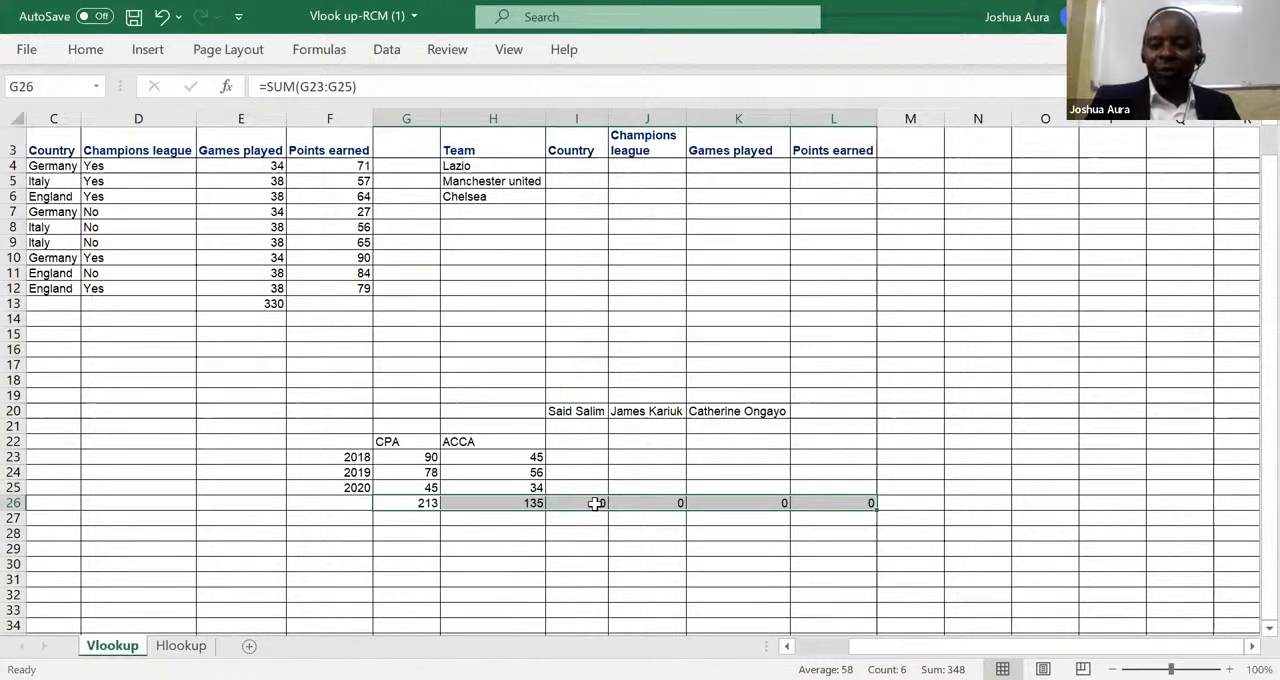
Clear the ACCA total from cell H26.
click(516, 502)
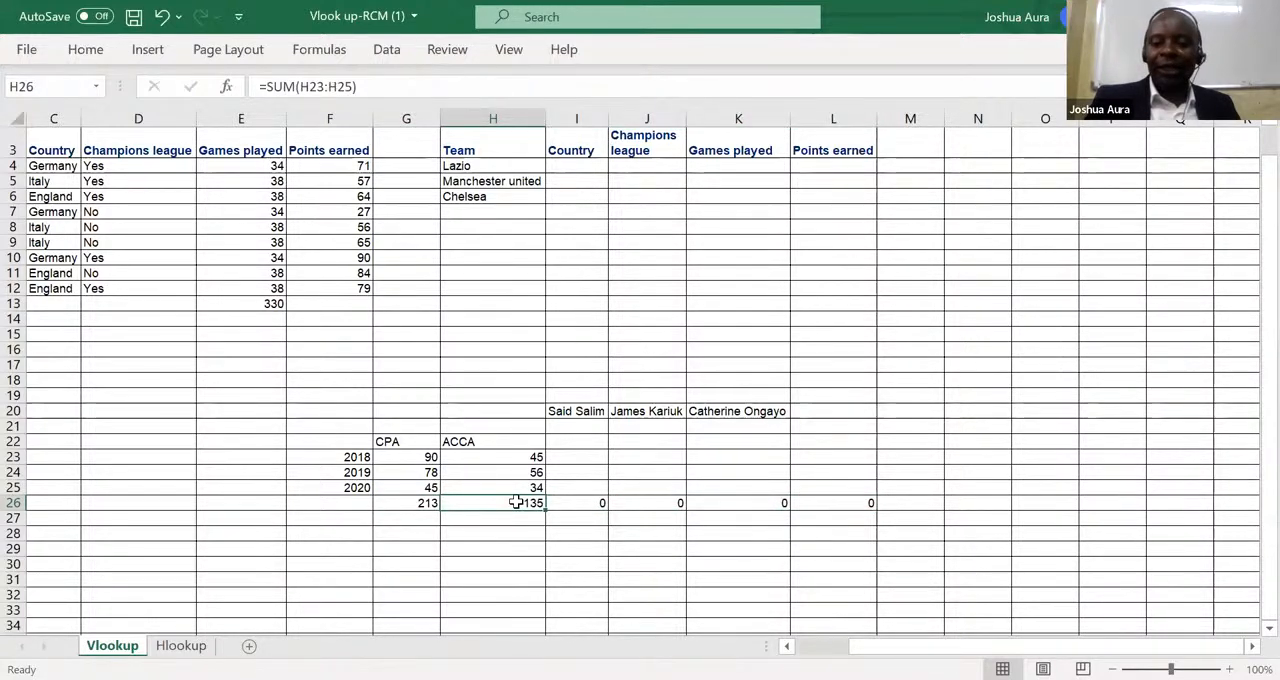
key(BackSpace)
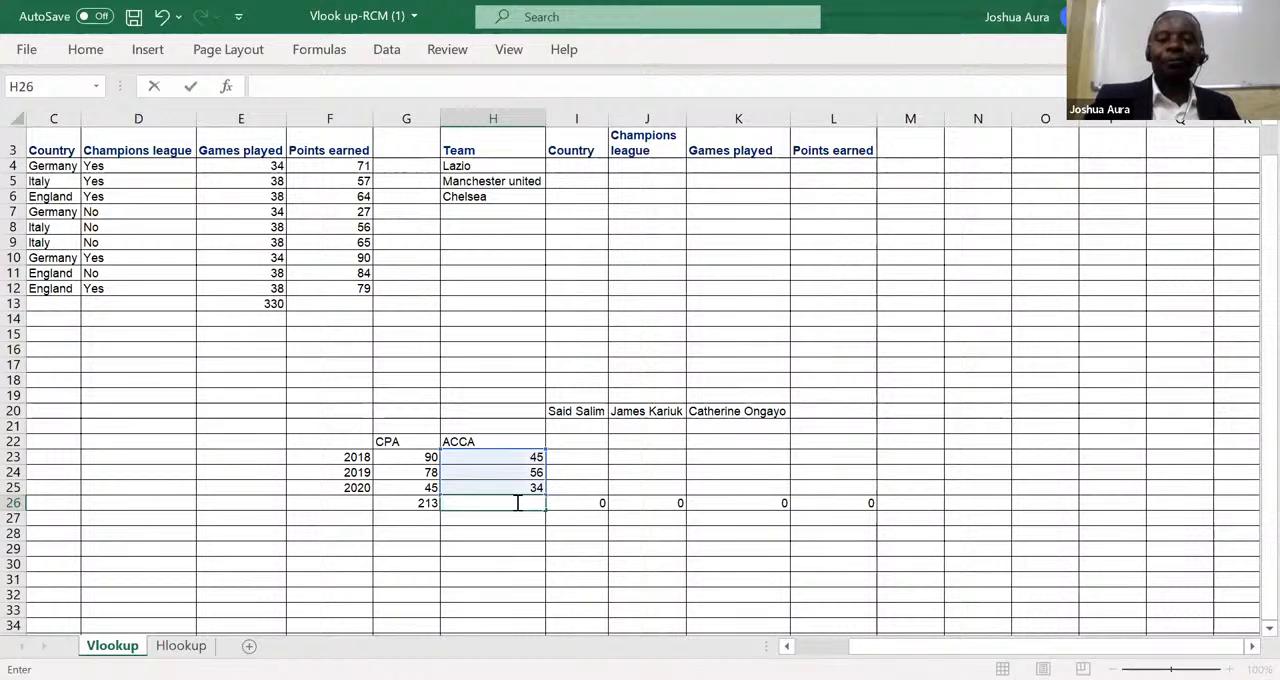
click(415, 503)
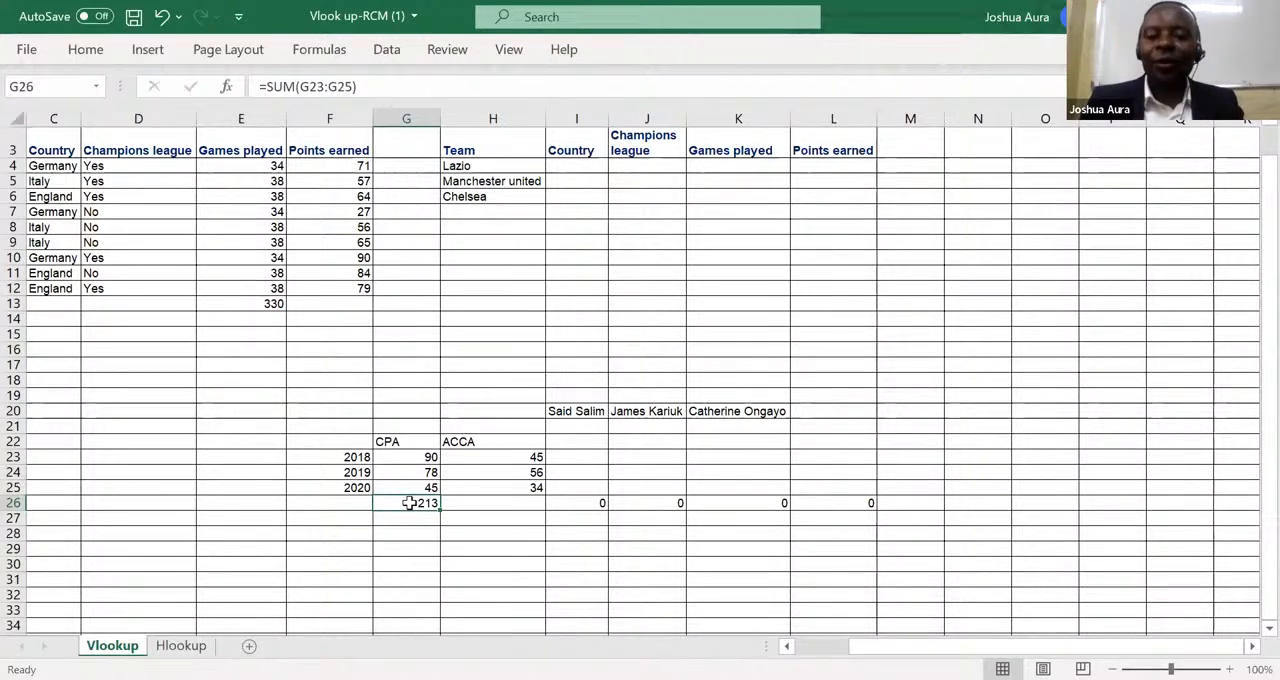
Select G26:H26 and fill the CPA total formula right into the ACCA total cell H26.
drag(410, 503, 492, 503)
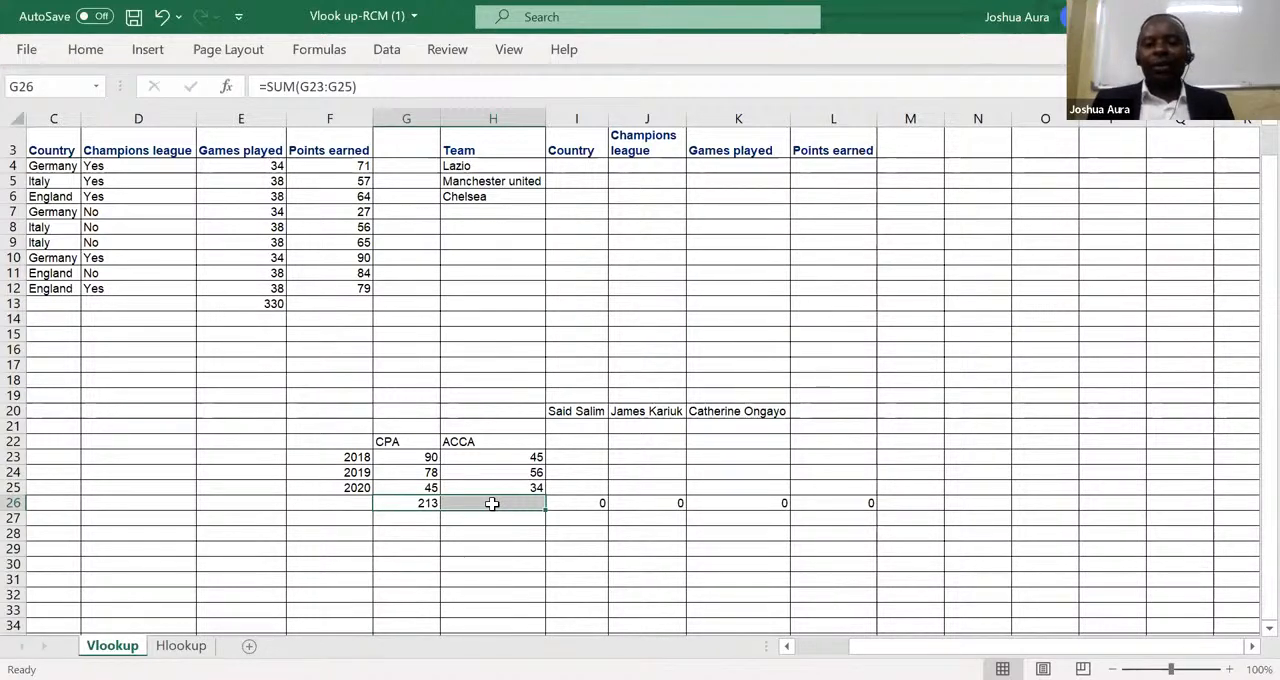
click(409, 501)
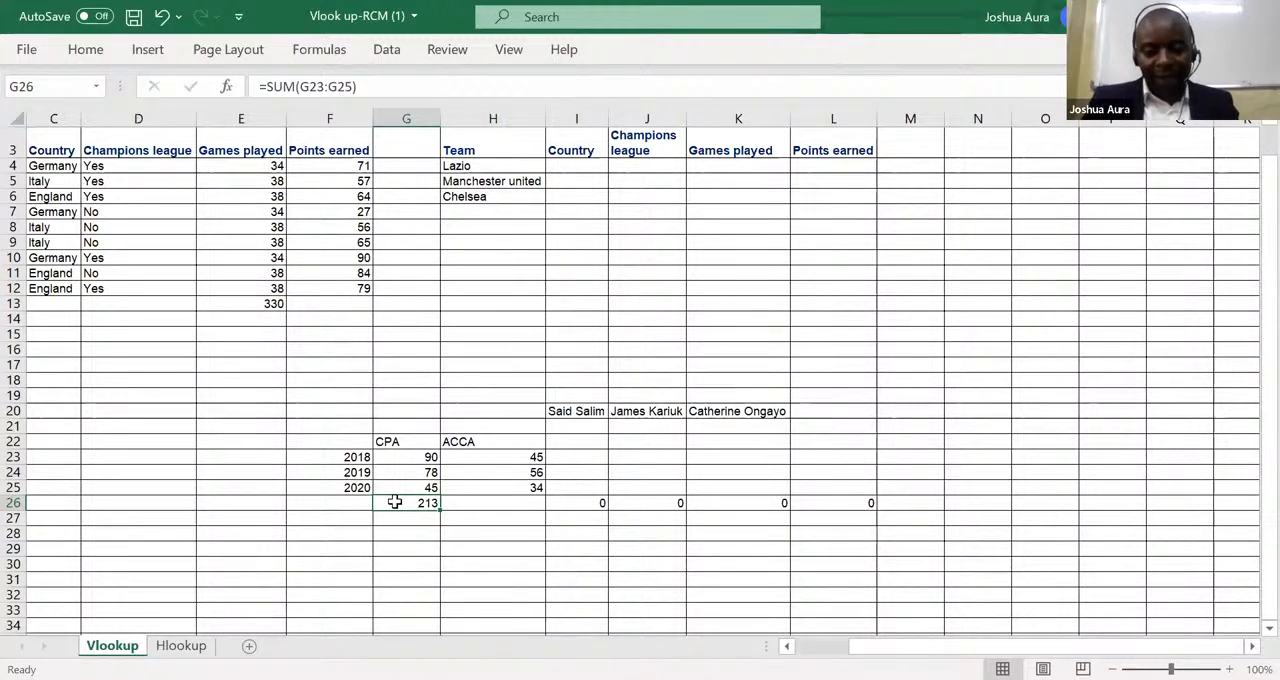
drag(395, 502, 511, 501)
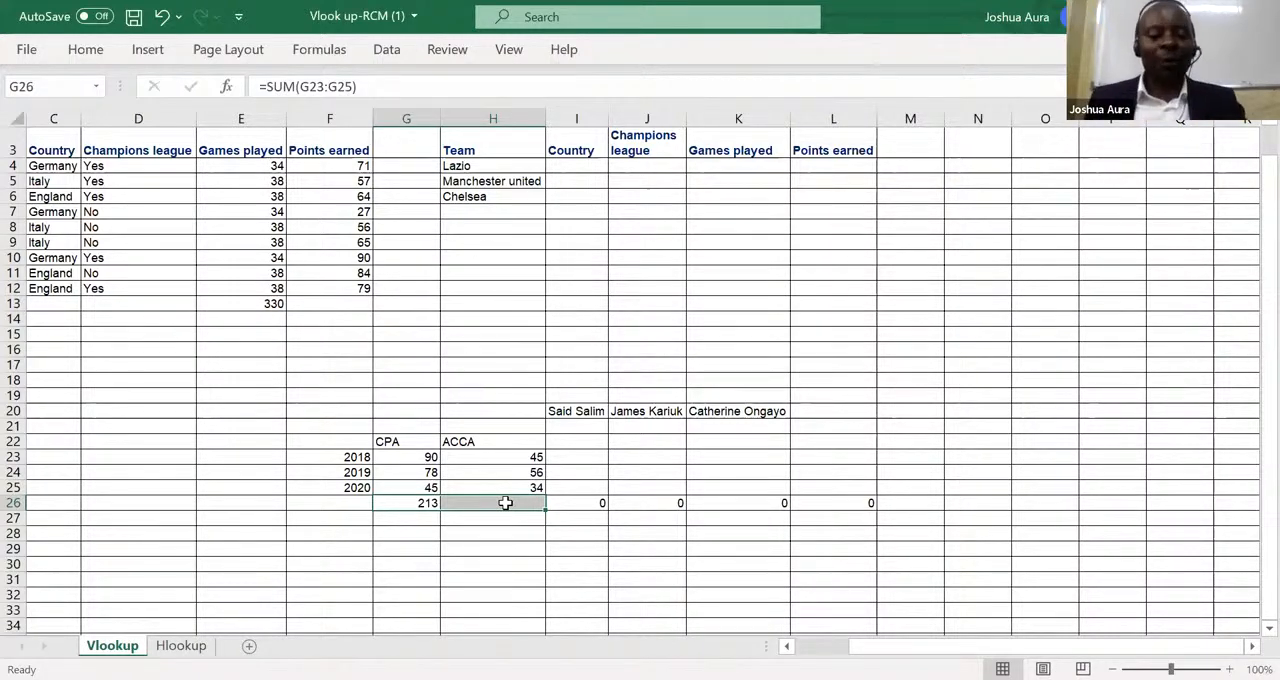
key(ctrl+v)
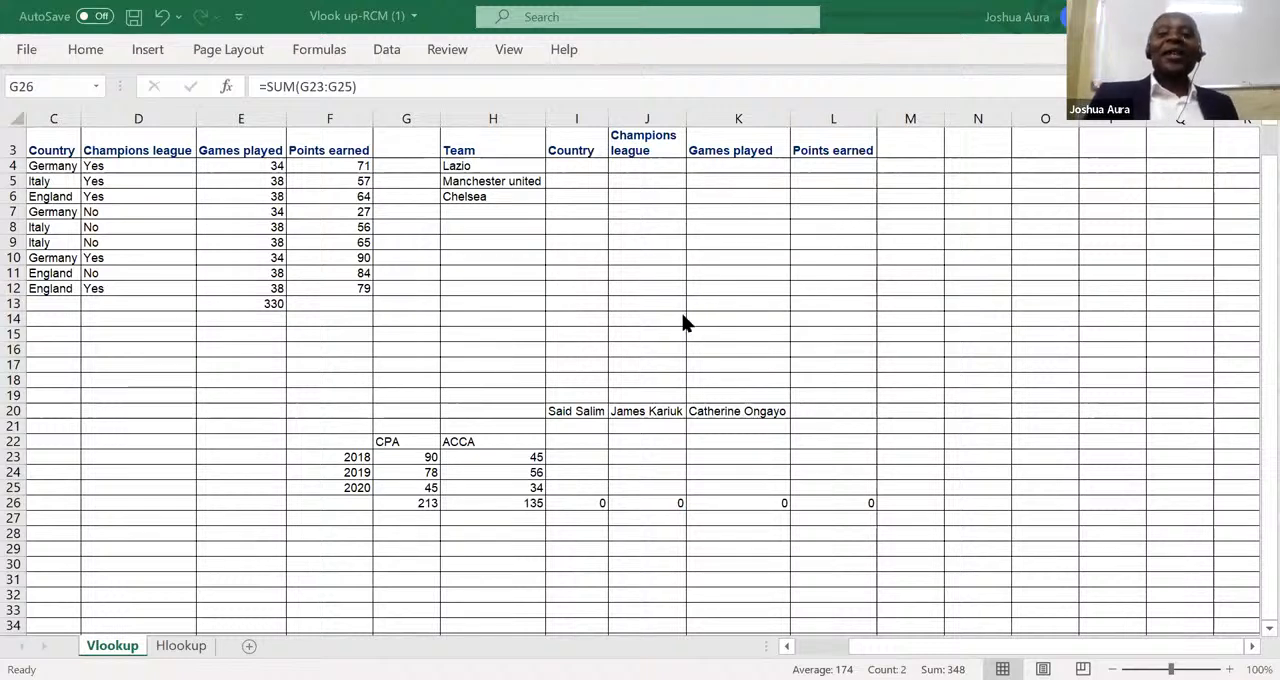
key(ctrl+v)
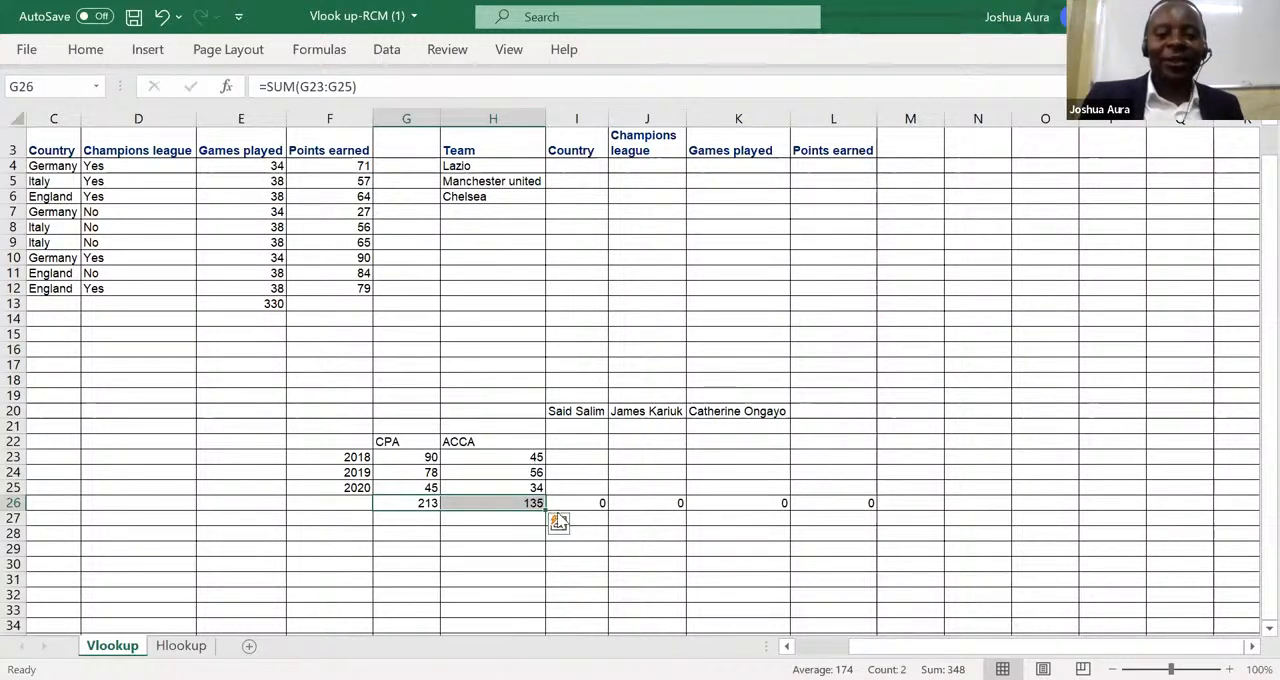
Undo the row 26 total formulas under CPA, ACCA and the columns beside them until the row is empty.
click(163, 17)
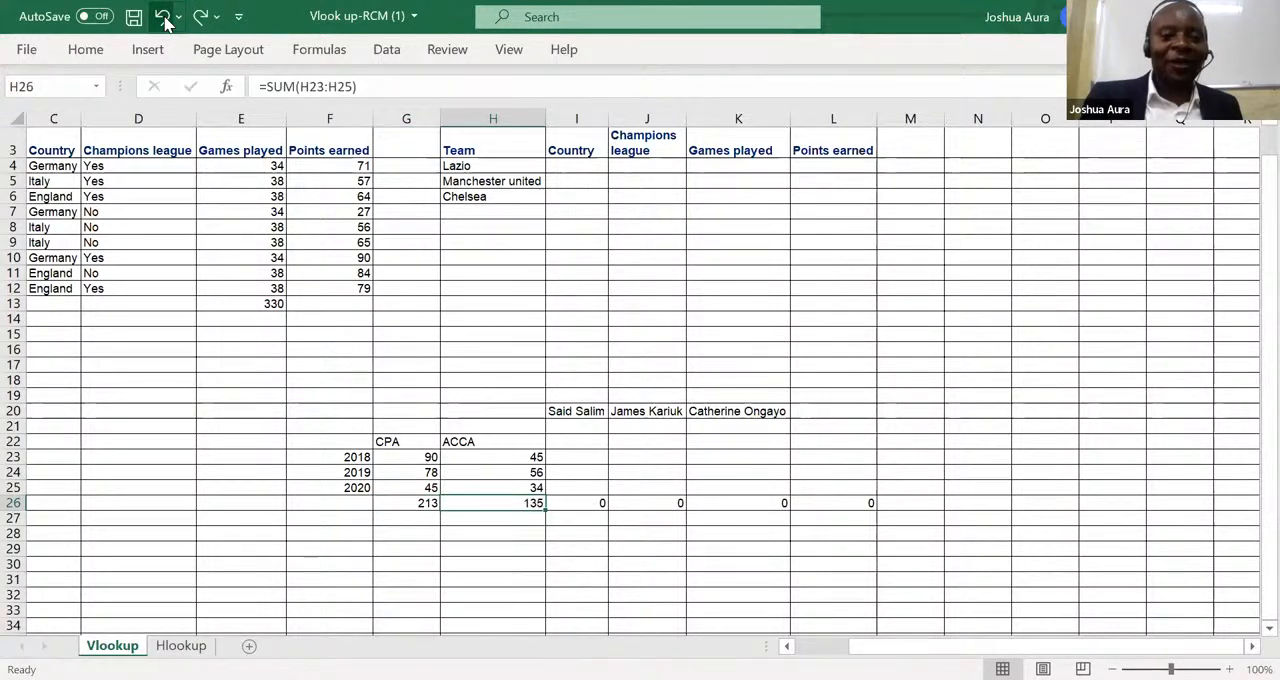
click(163, 17)
click(163, 17)
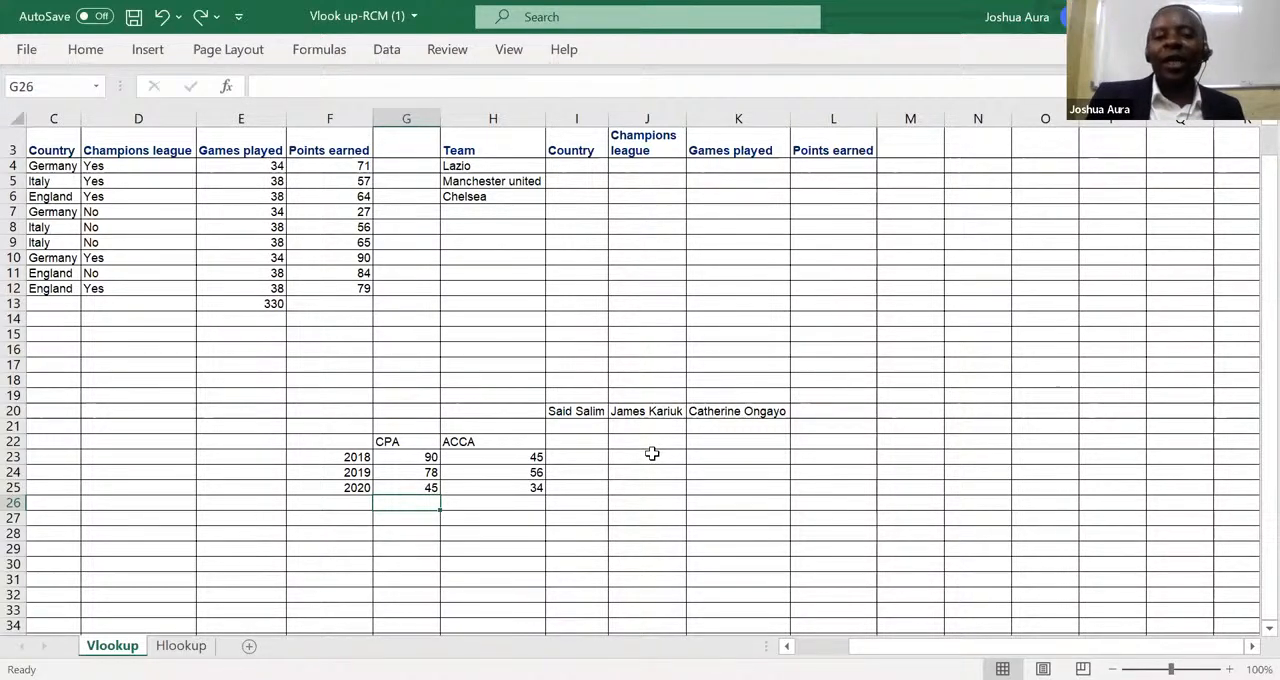
click(410, 455)
drag(410, 455, 585, 487)
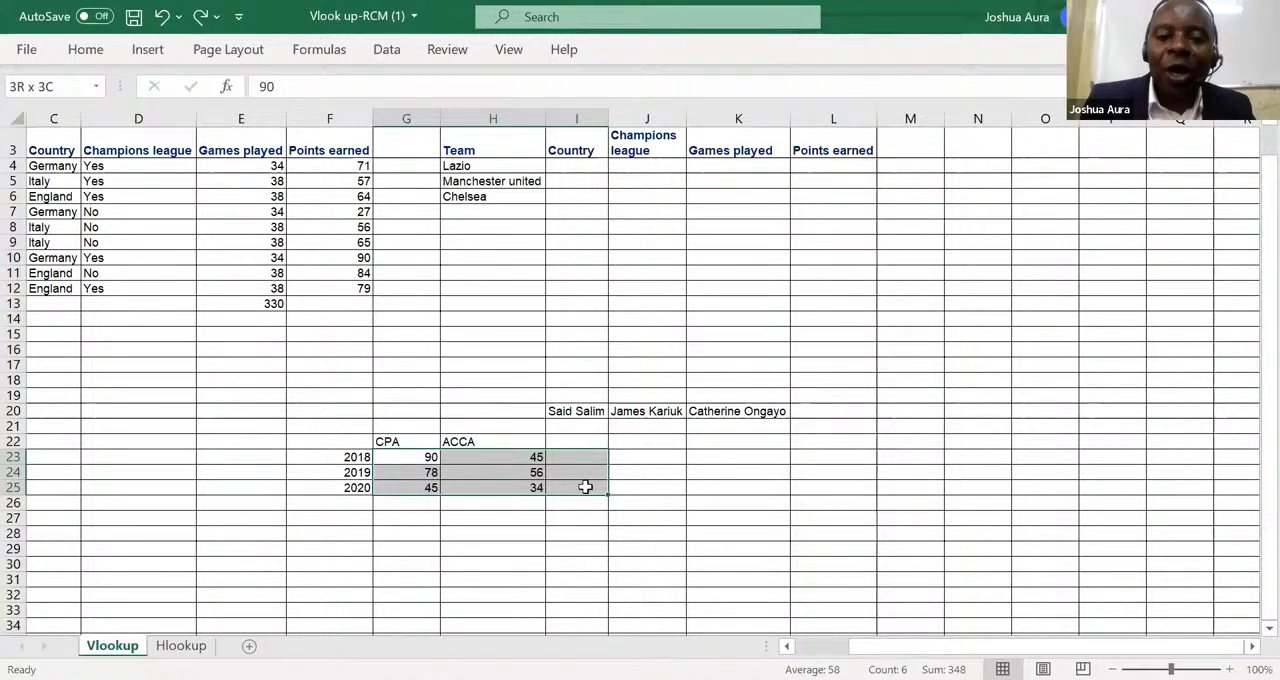
drag(585, 487, 588, 497)
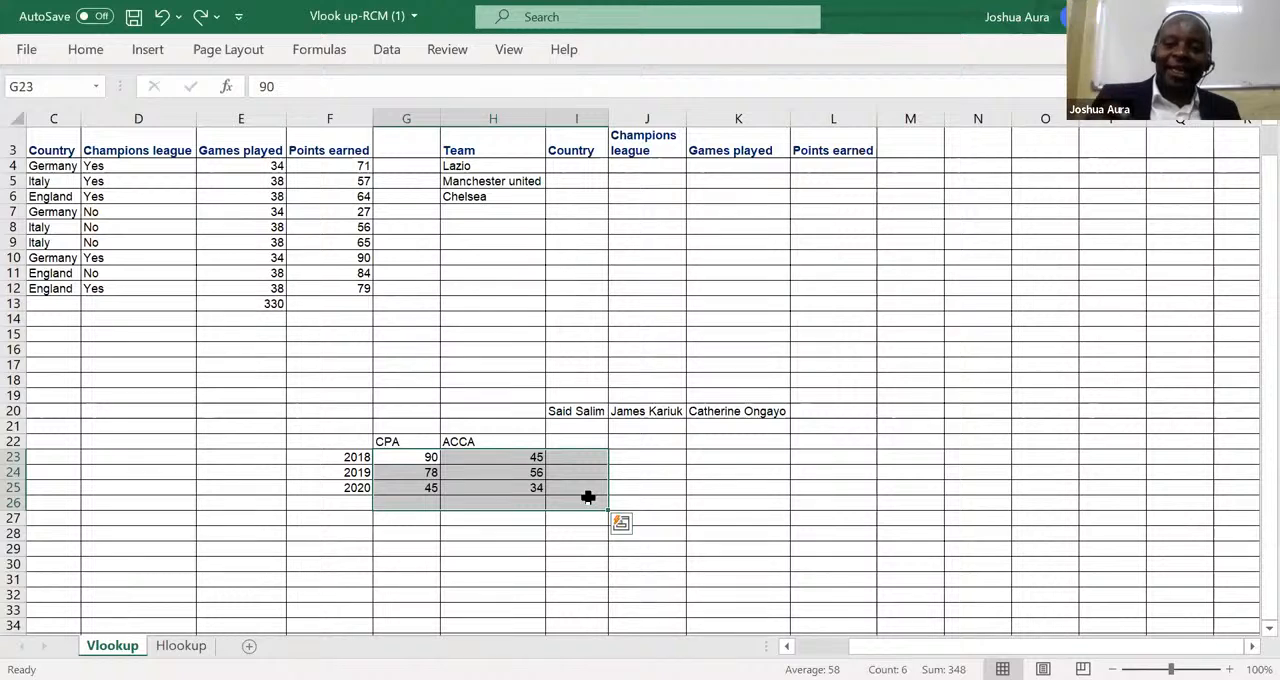
Enter the column heading Total in cell I22, beside ACCA.
click(570, 441)
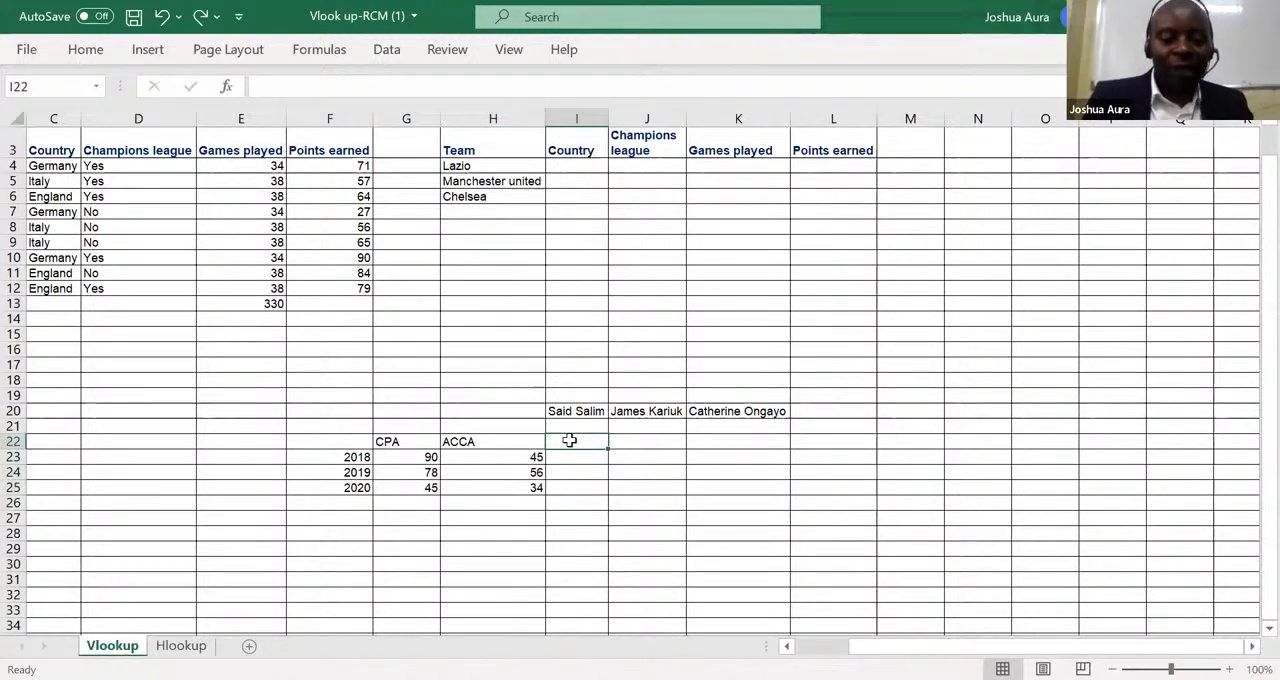
text(1)
key(BackSpace)
text(T)
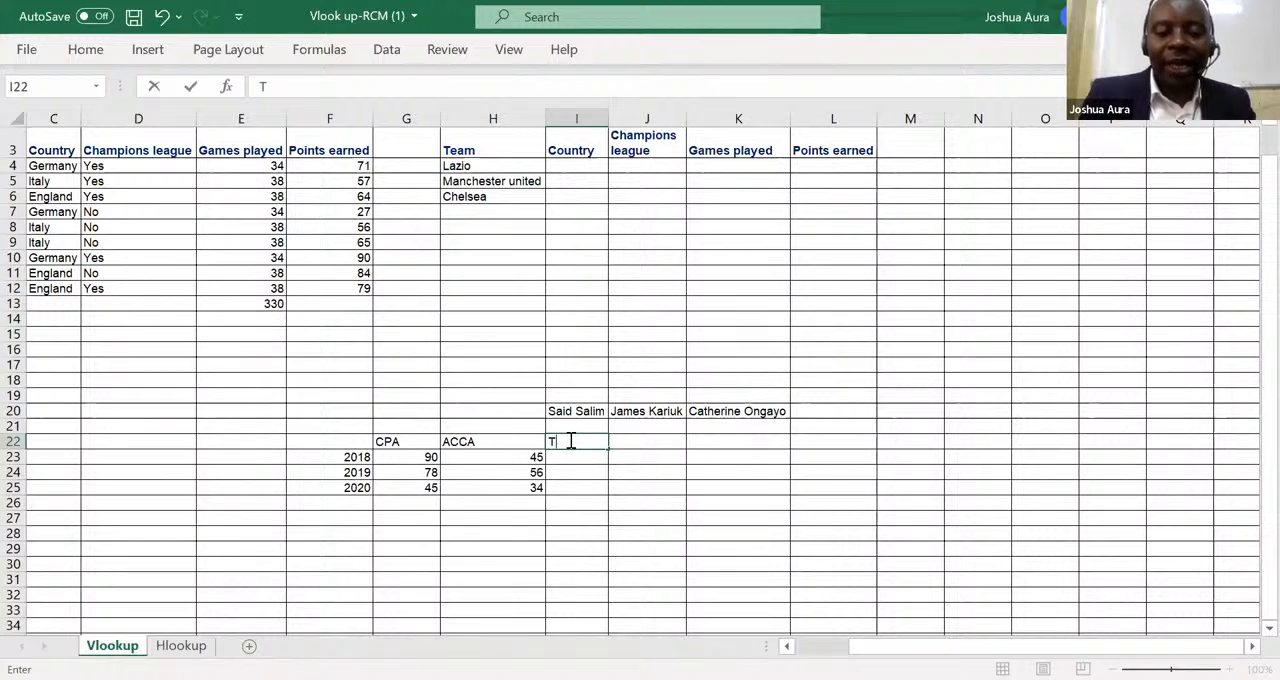
text(otal)
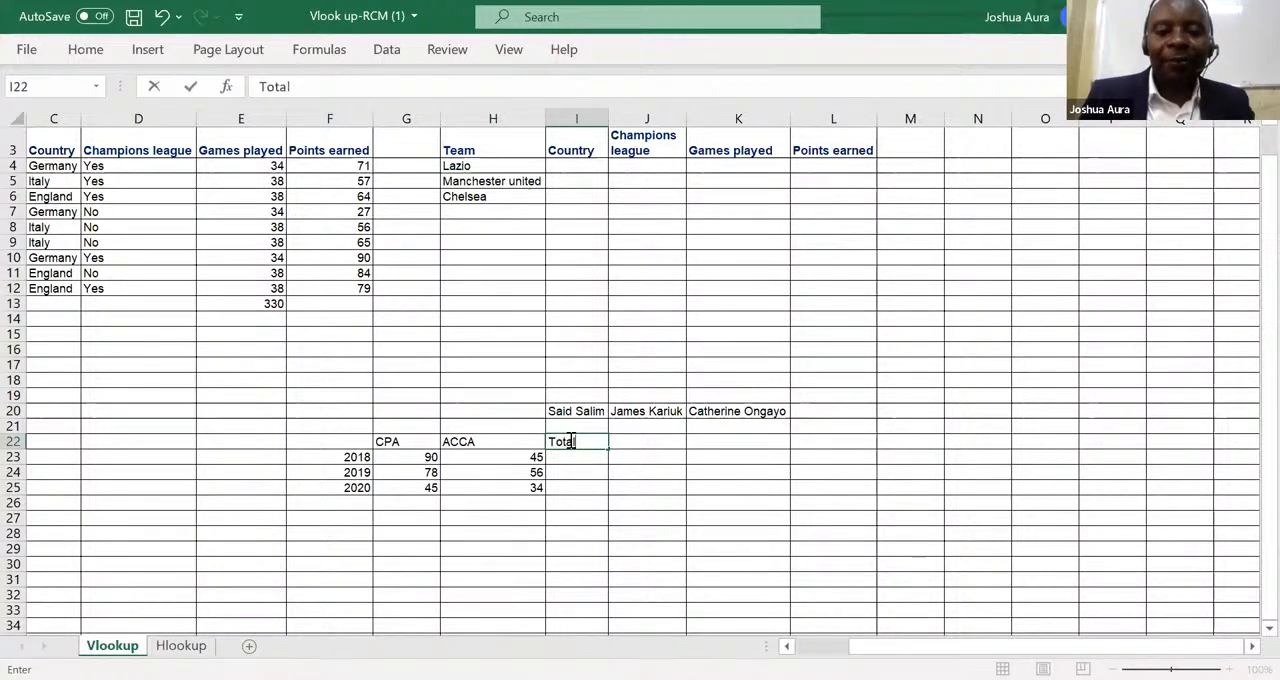
Enter the row label Total in cell F26, below the year 2020.
click(352, 510)
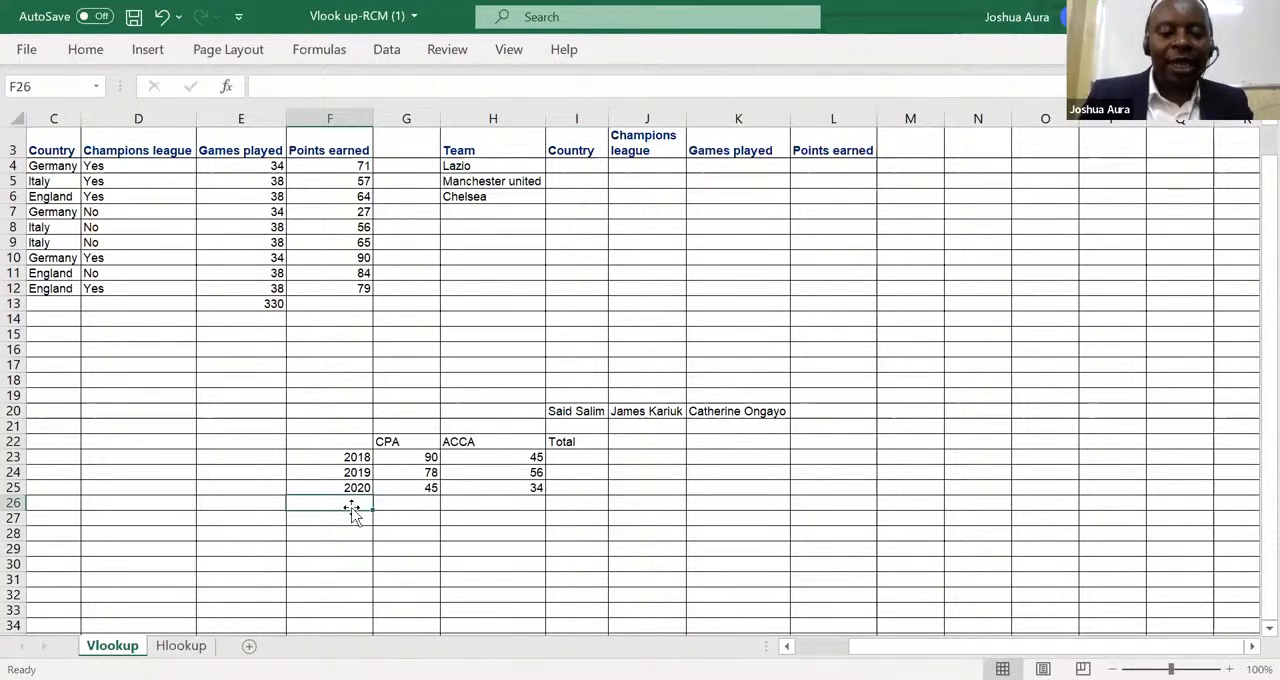
text(R)
key(BackSpace)
text(Total)
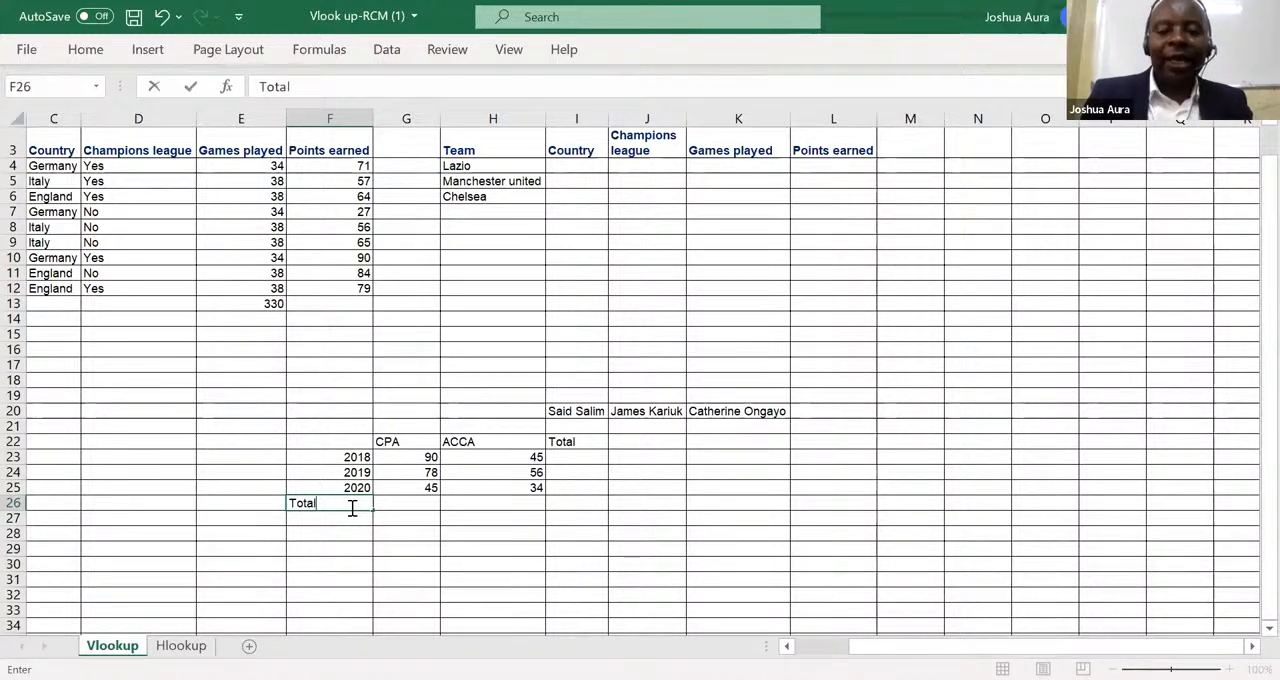
Select G23:I26 and use AutoSum to fill all row and column totals of the CPA and ACCA table at once.
click(421, 458)
drag(421, 458, 591, 499)
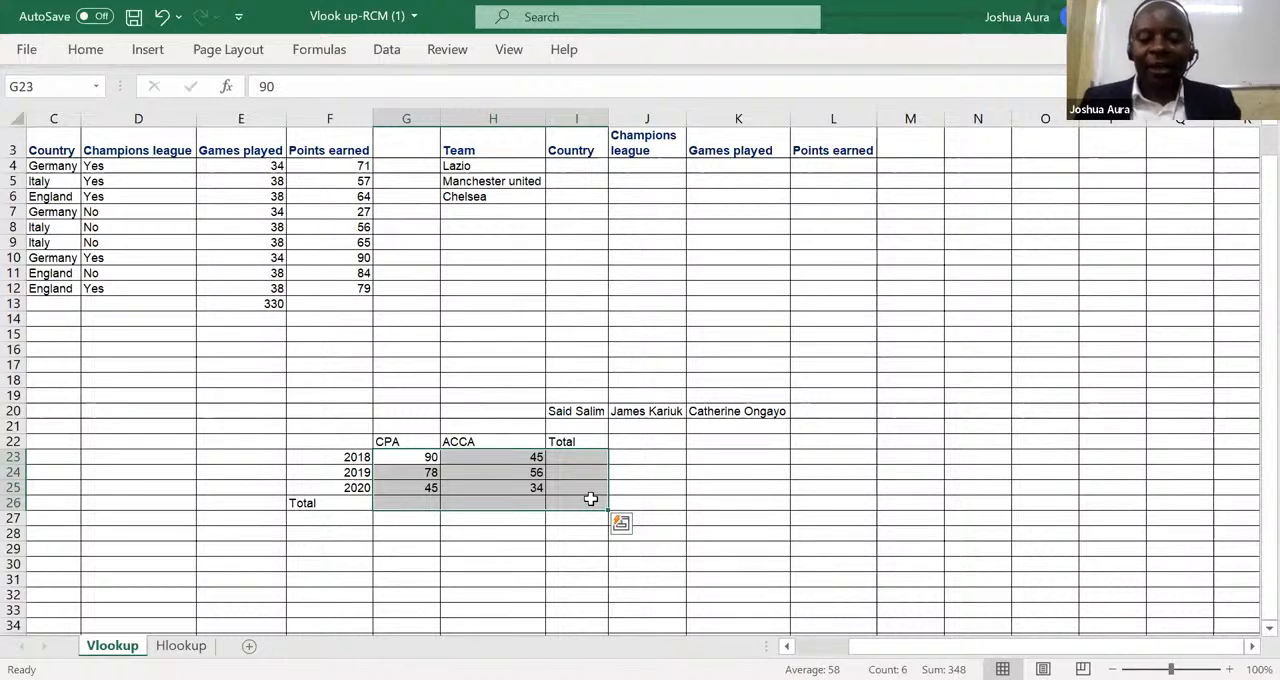
key(alt+equal)
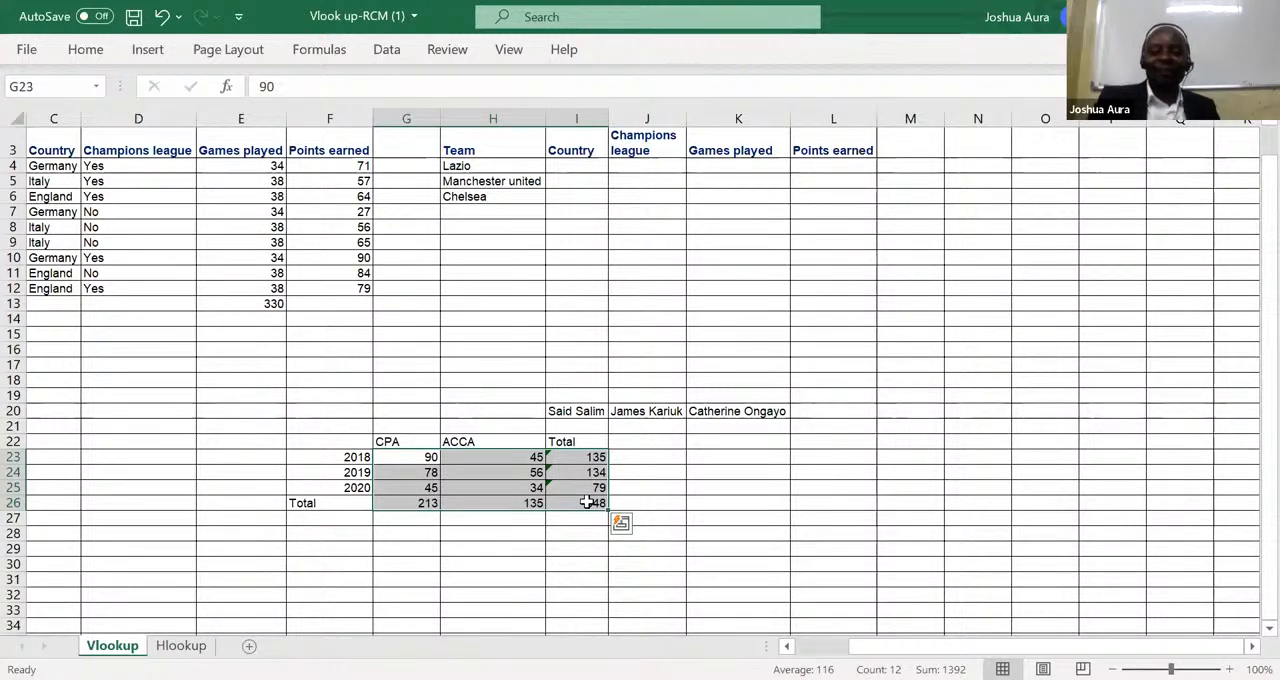
click(676, 25)
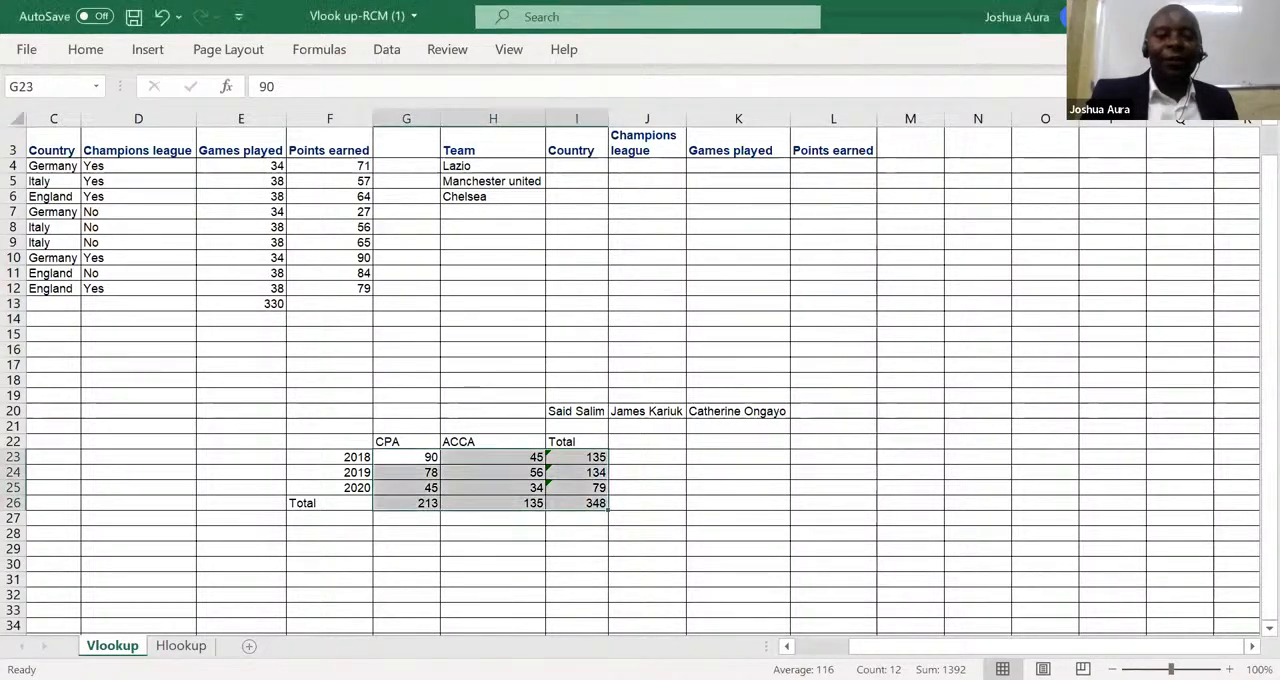
Add a new worksheet and enter the headings Quantity in E8 and Price in F8.
click(249, 645)
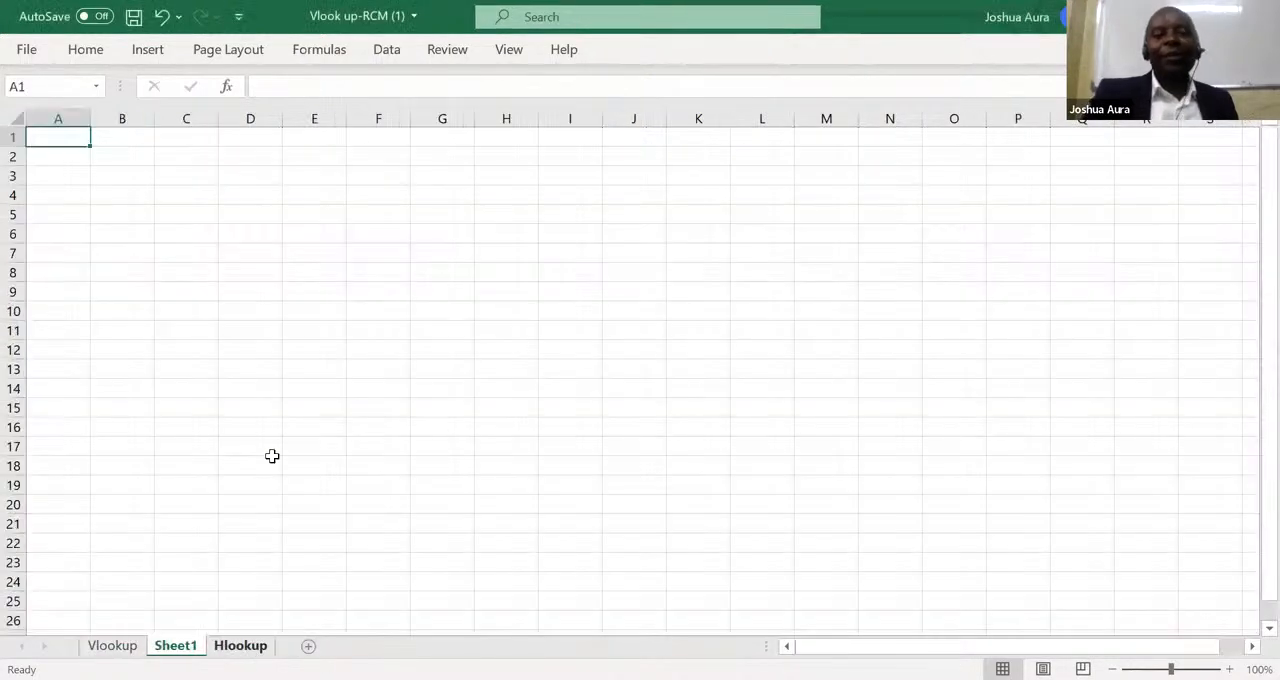
click(320, 277)
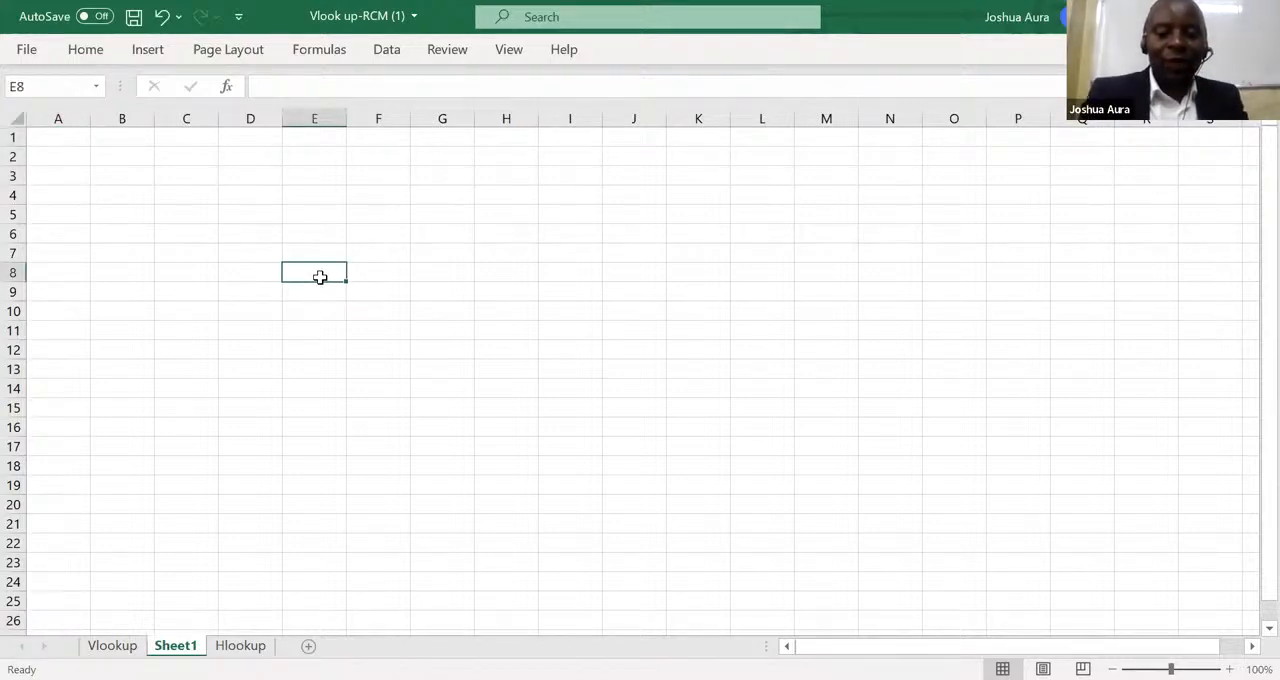
text(Qu)
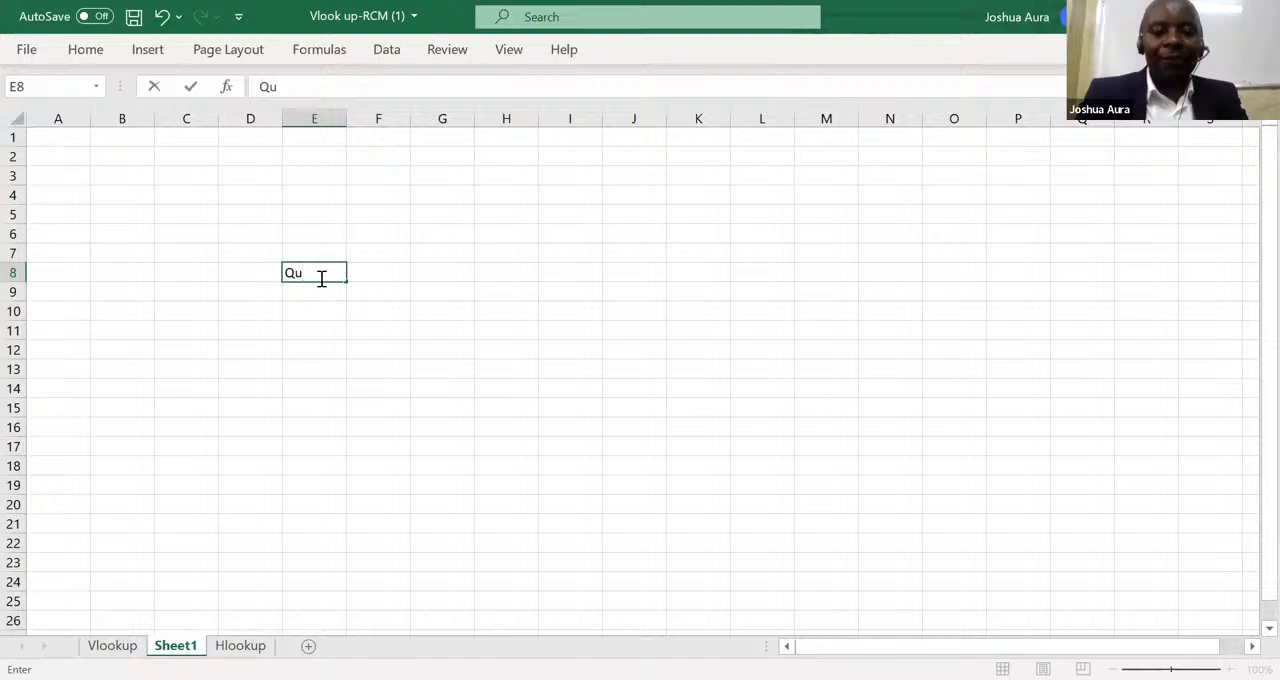
text(anti)
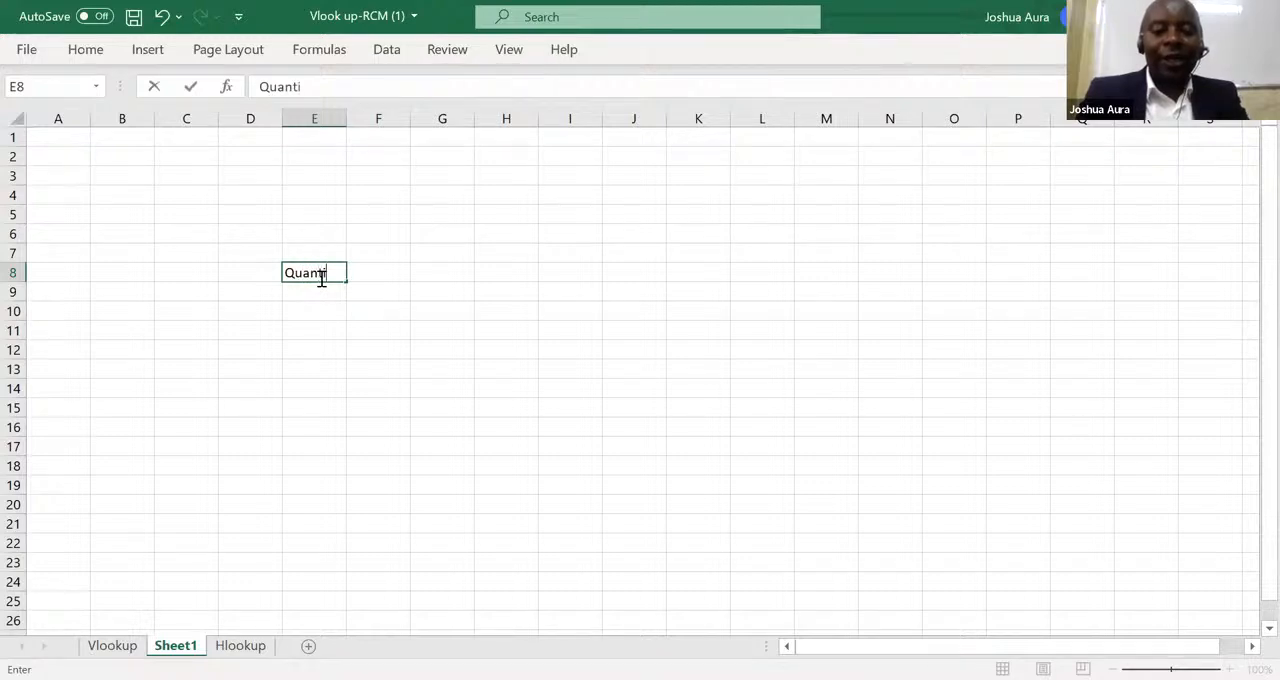
text(ty)
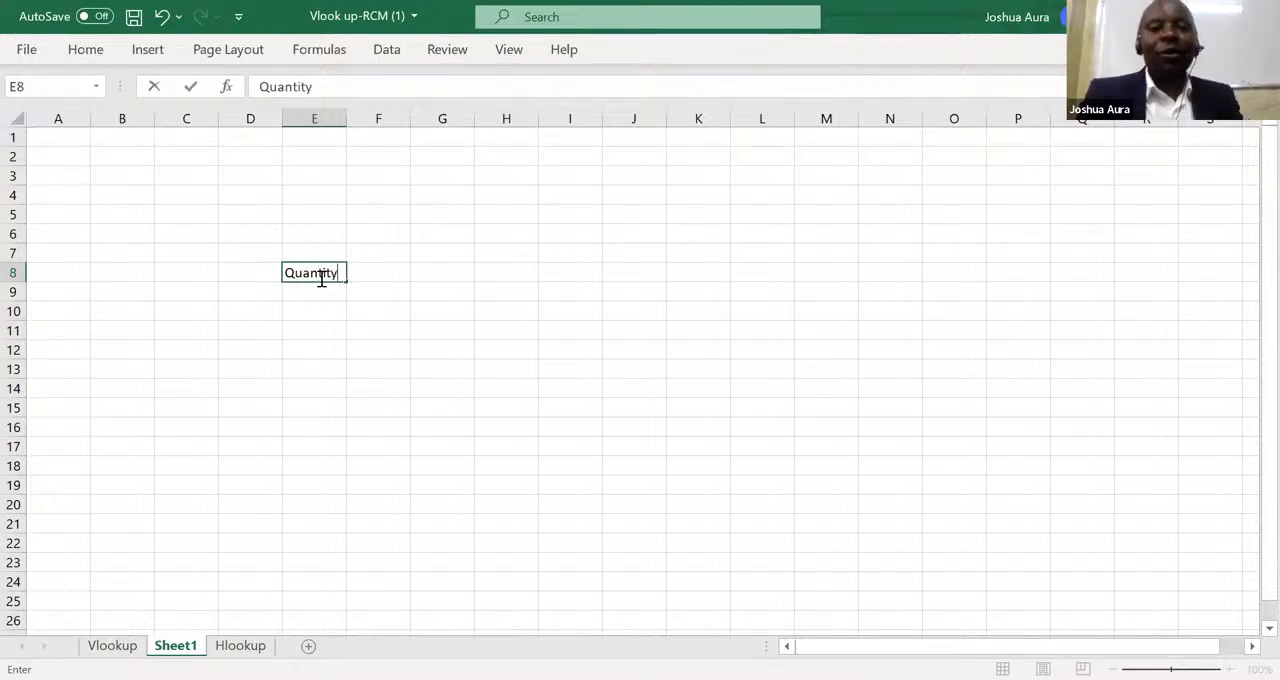
click(376, 270)
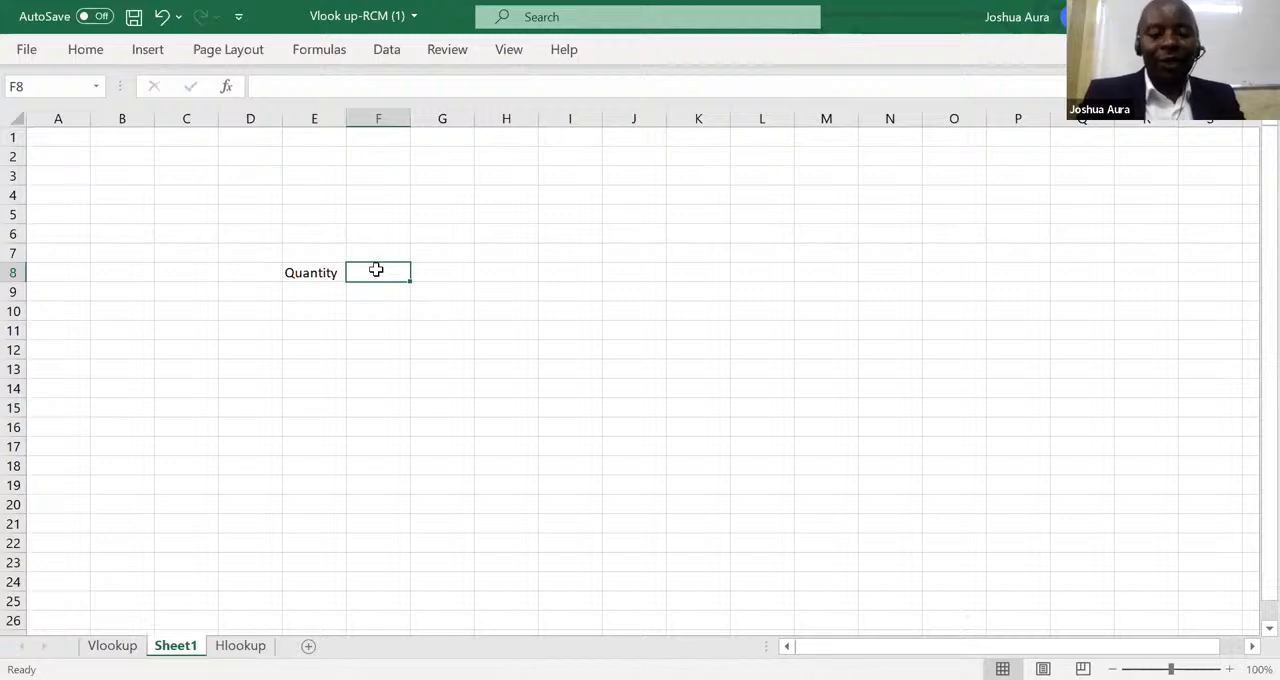
text(Price)
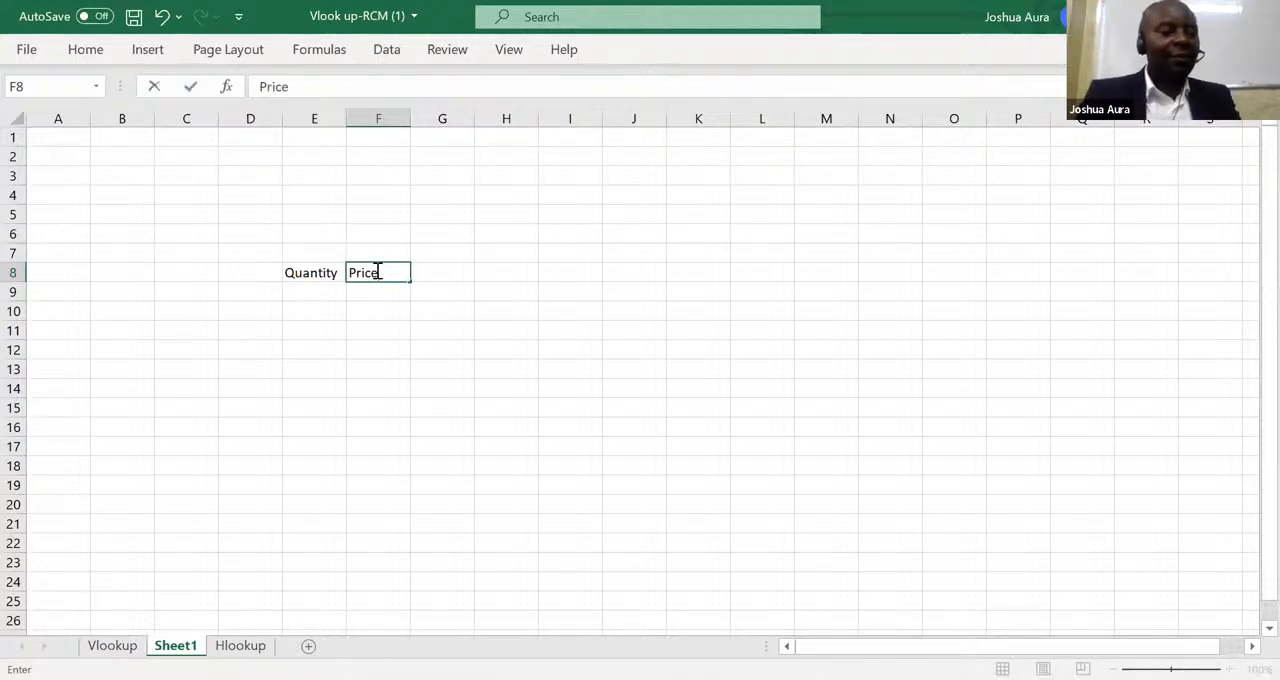
Enter the years 2018, 2019 and 2020 down cells D9 to D11.
click(264, 293)
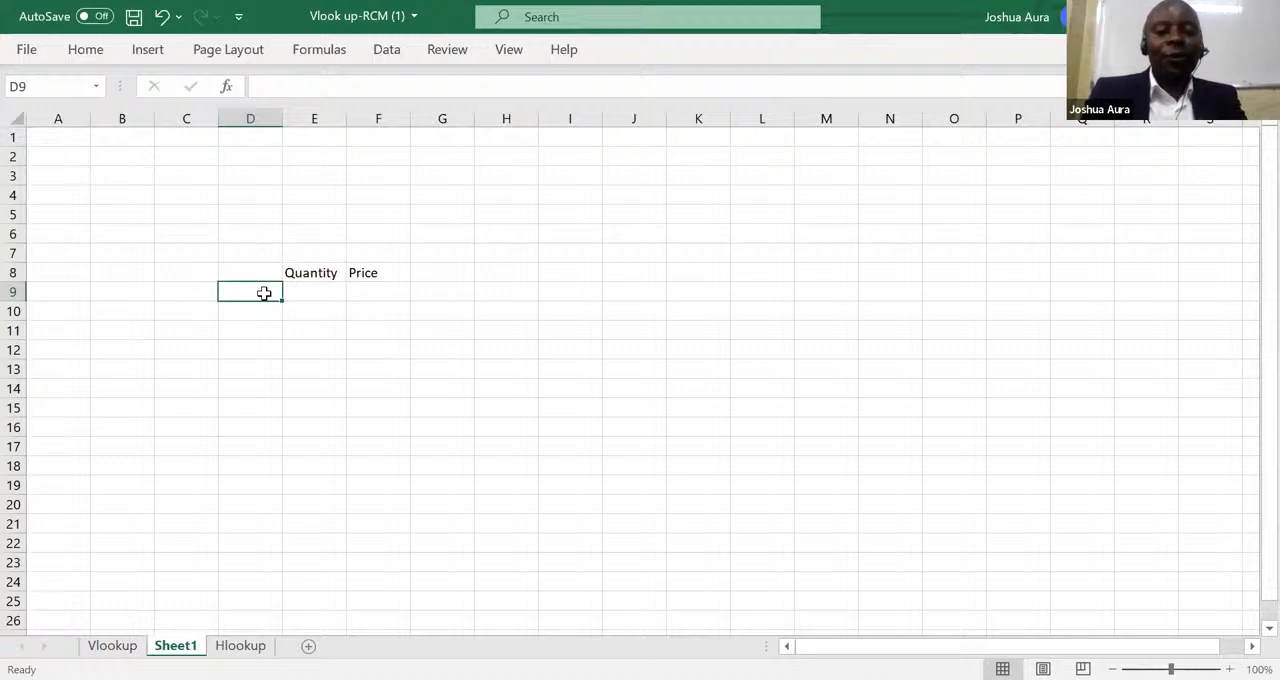
text(2019)
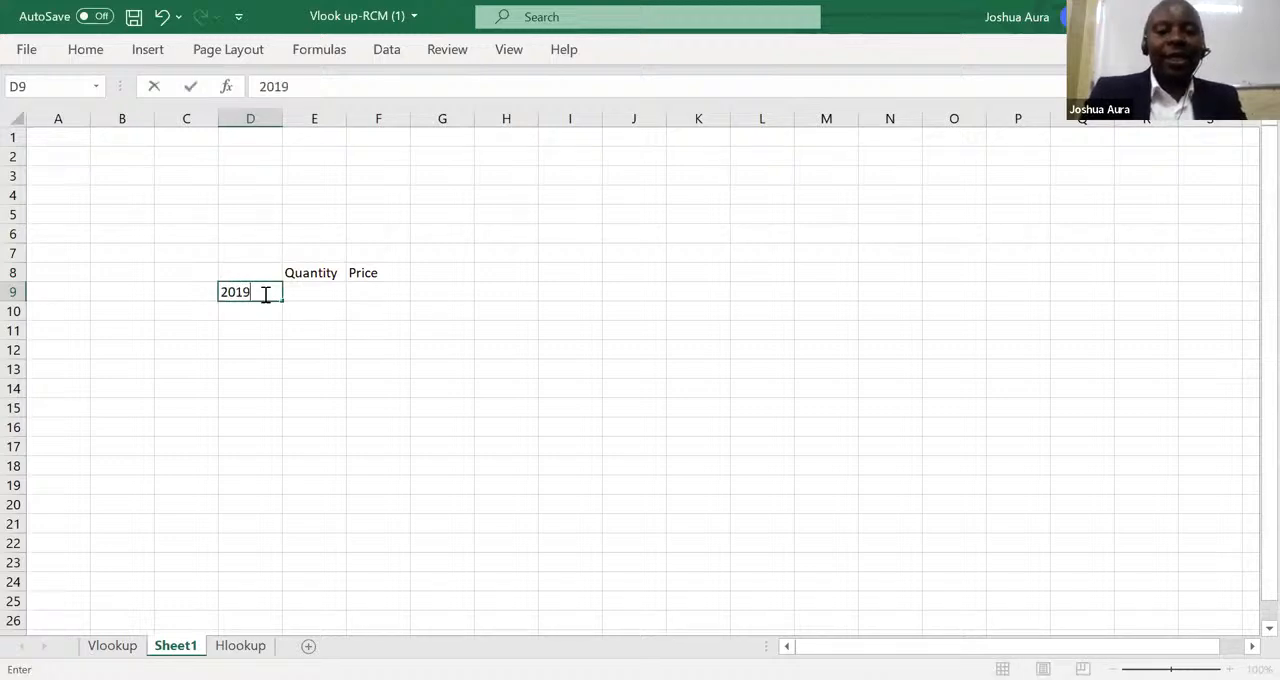
key(BackSpace)
text(8)
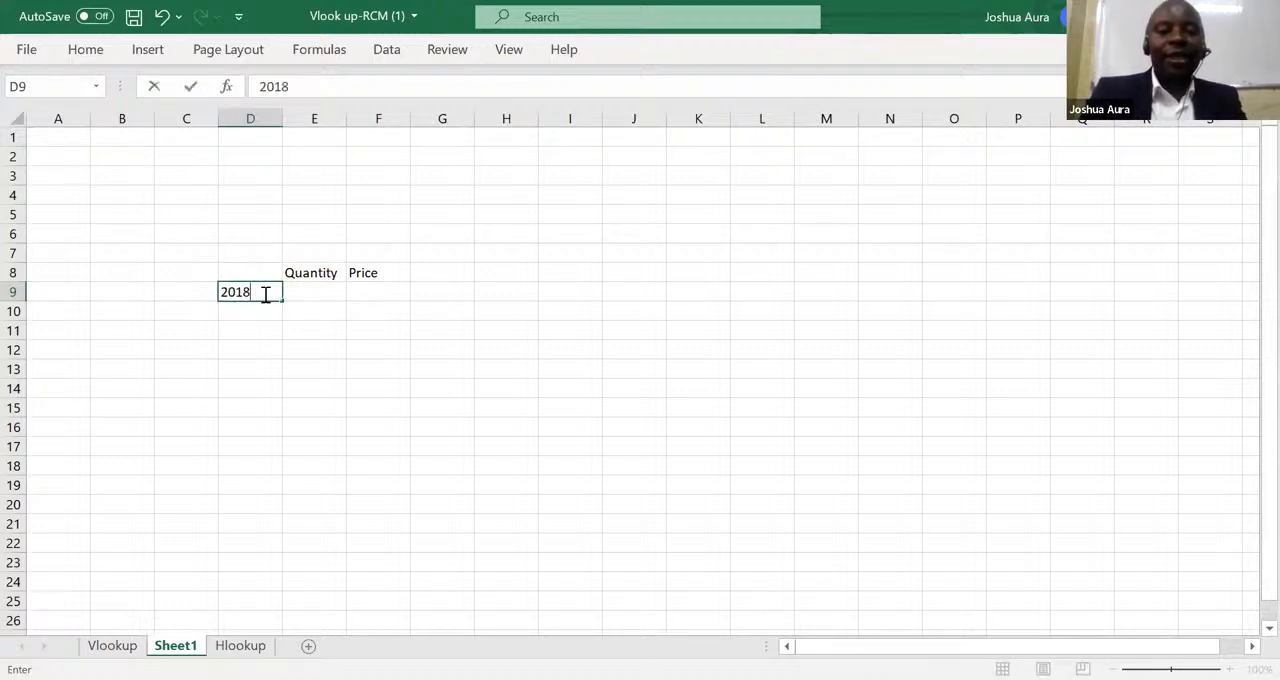
key(Return)
text(2019)
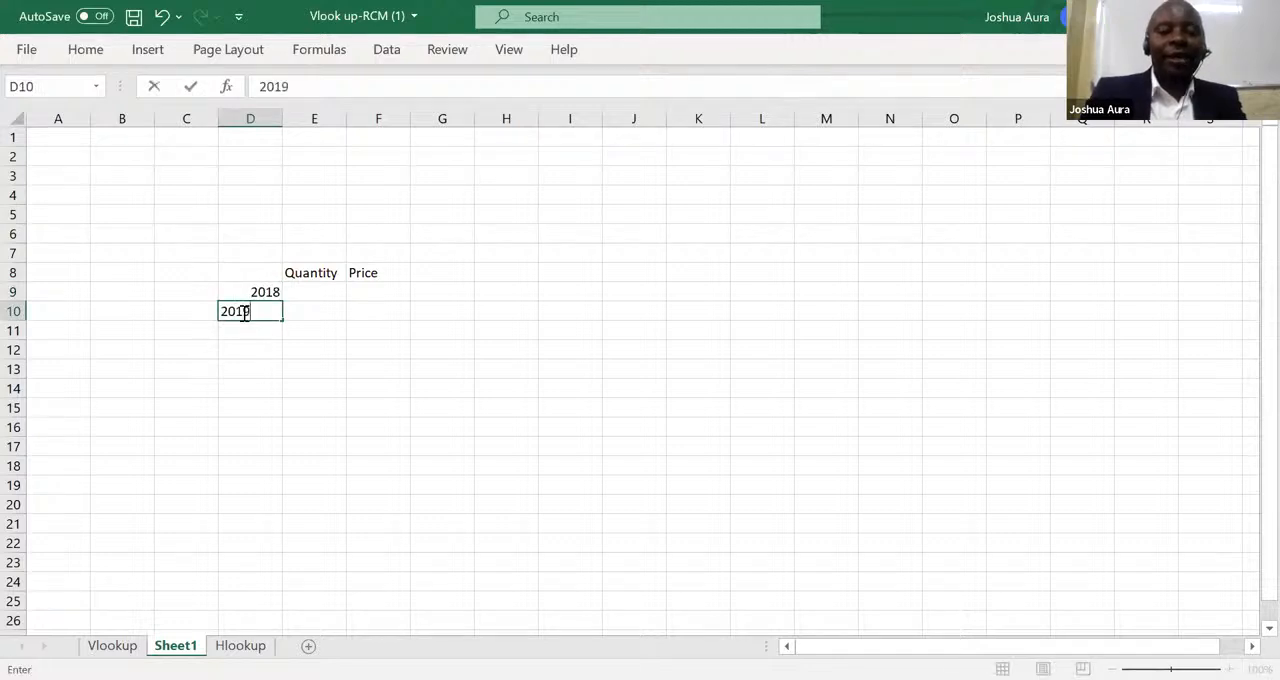
key(Return)
text(2020)
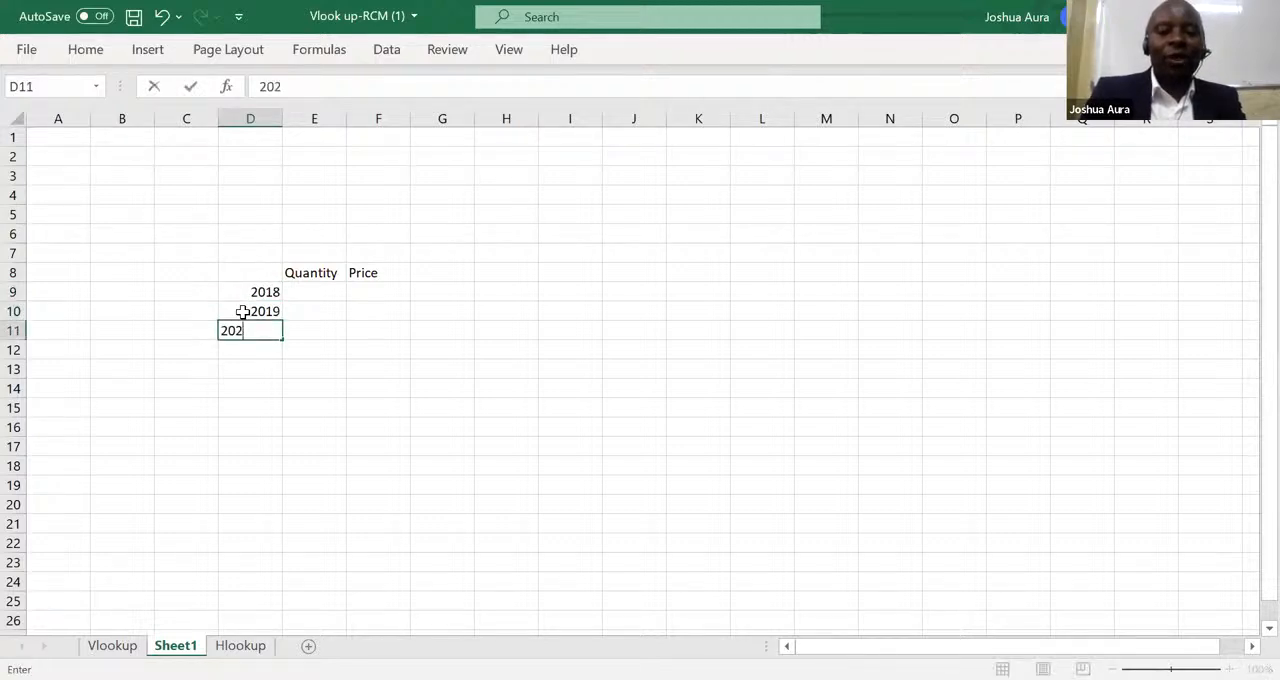
Enter the quantities 34, 67 and 89 for the three years in cells E9 to E11.
click(325, 287)
text(34)
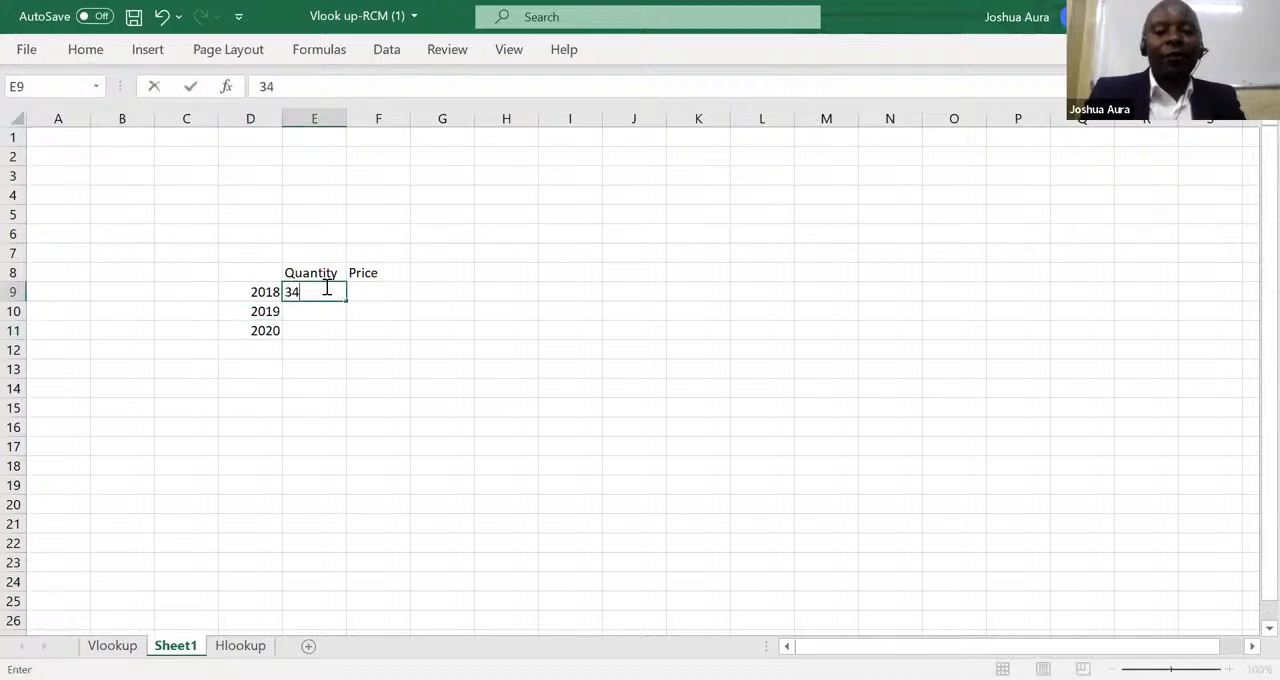
key(Return)
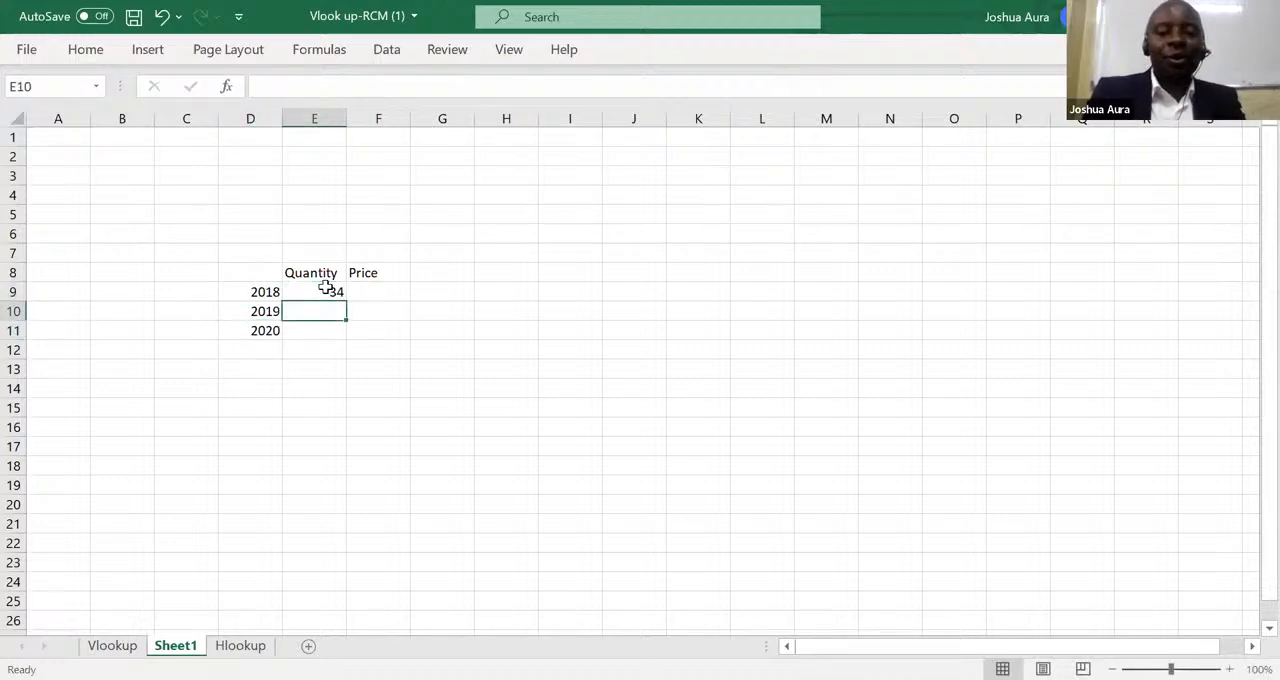
text(67)
key(Return)
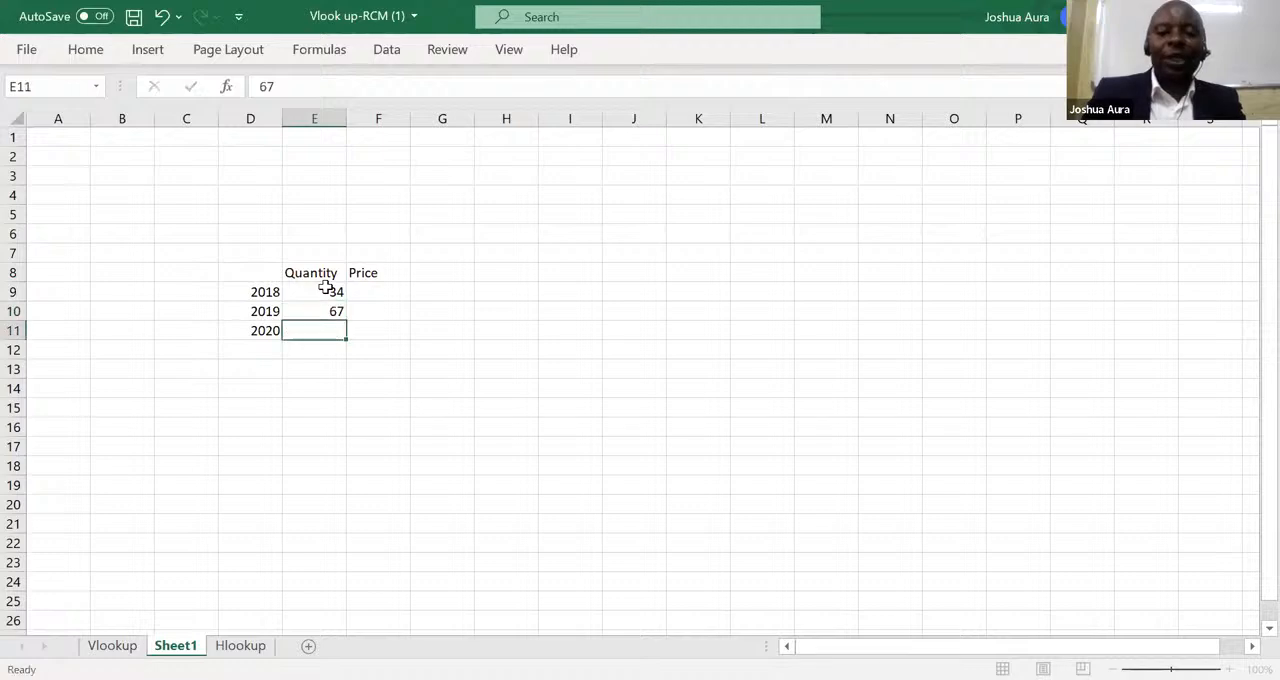
text(89)
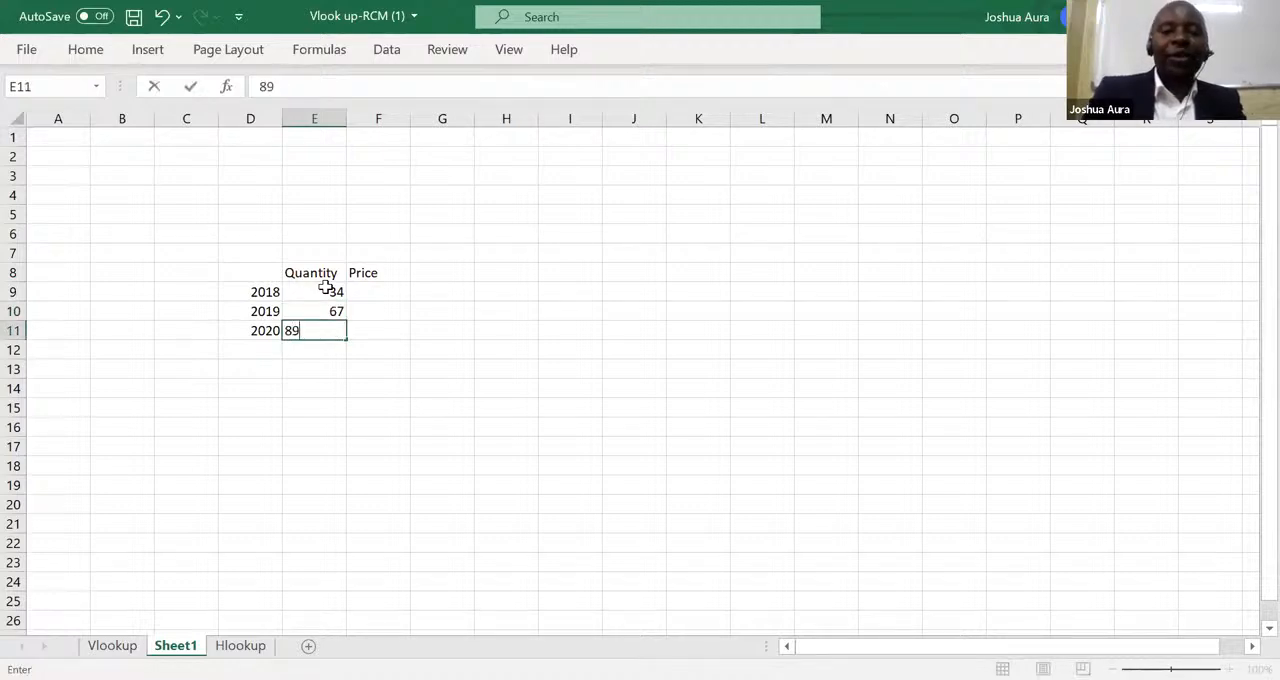
Enter a price of 30 for each of the three years in cells F9 to F11.
click(372, 291)
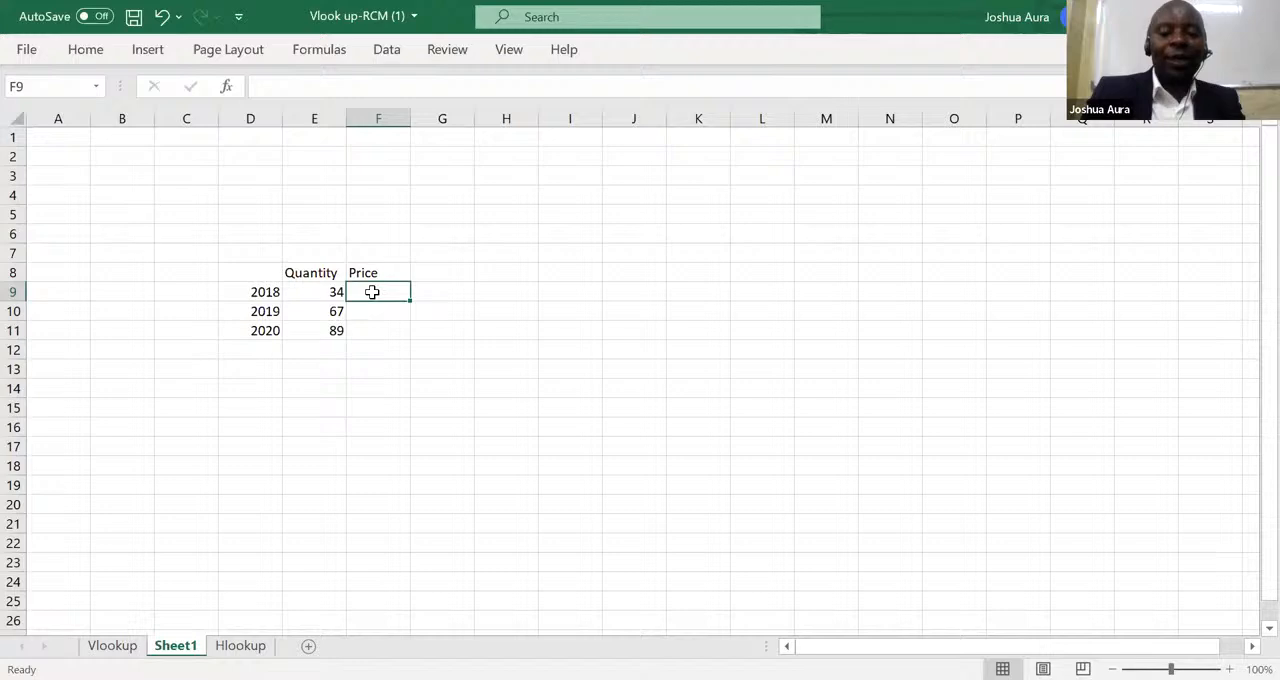
text(30)
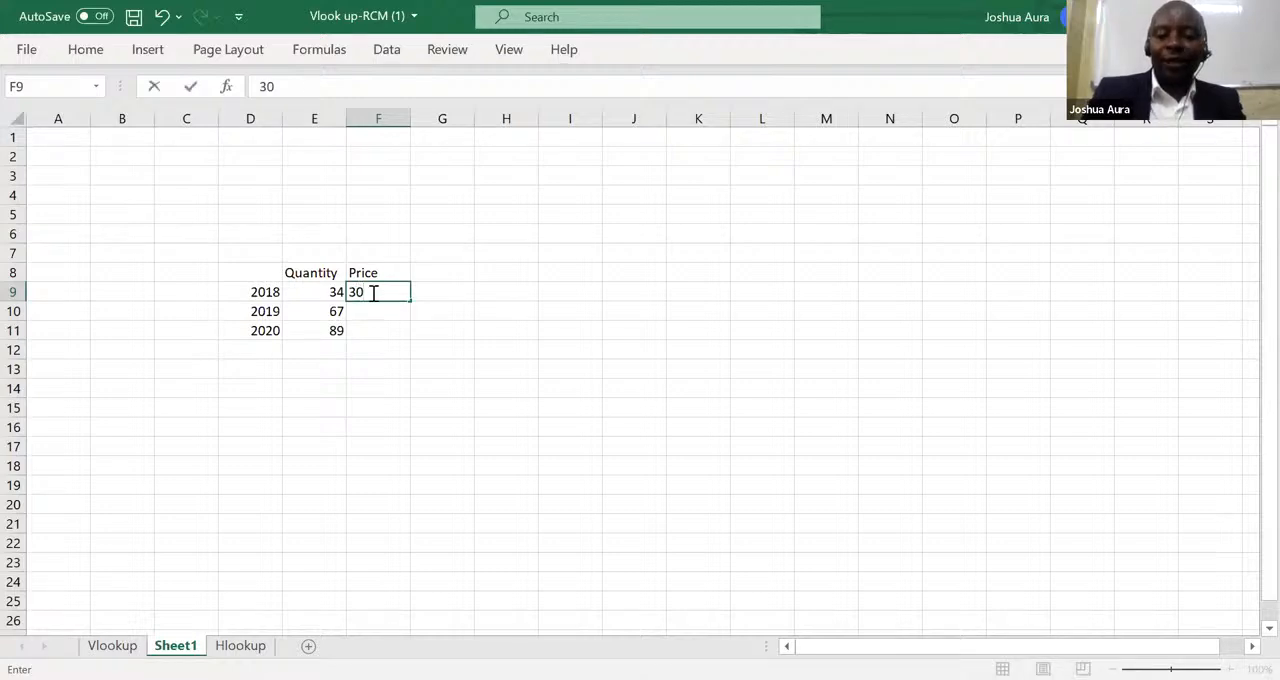
key(Return)
text(30)
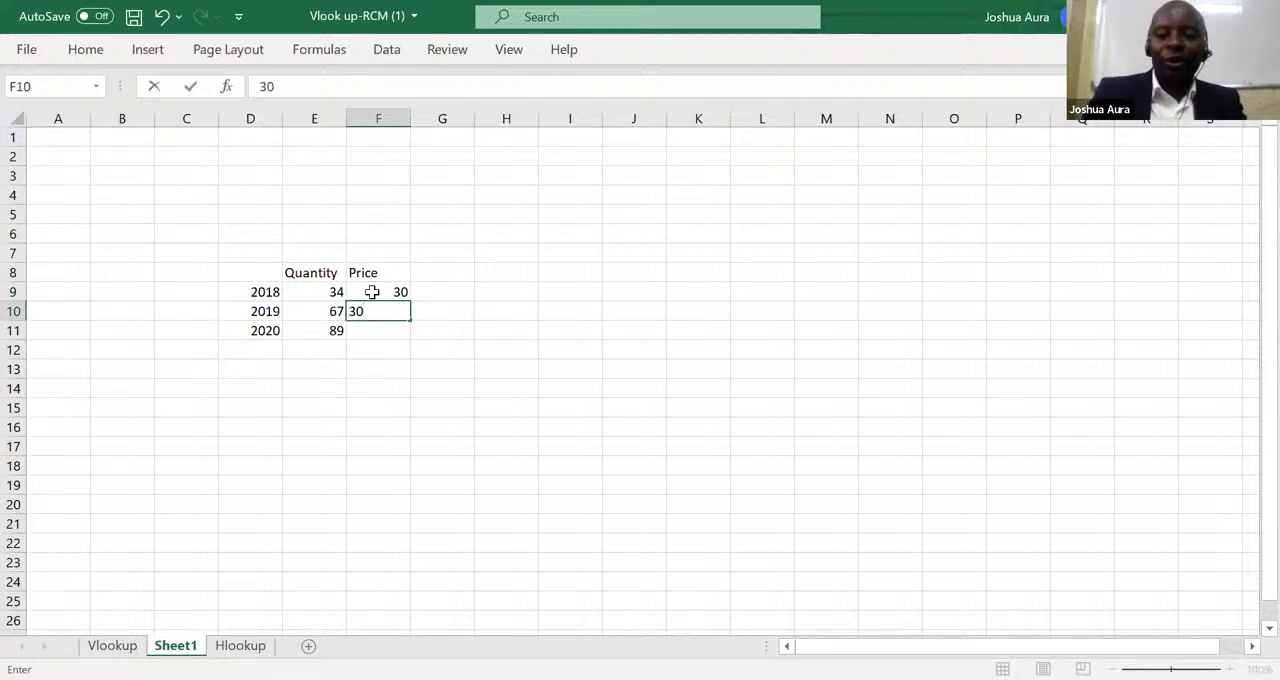
key(Return)
text(30)
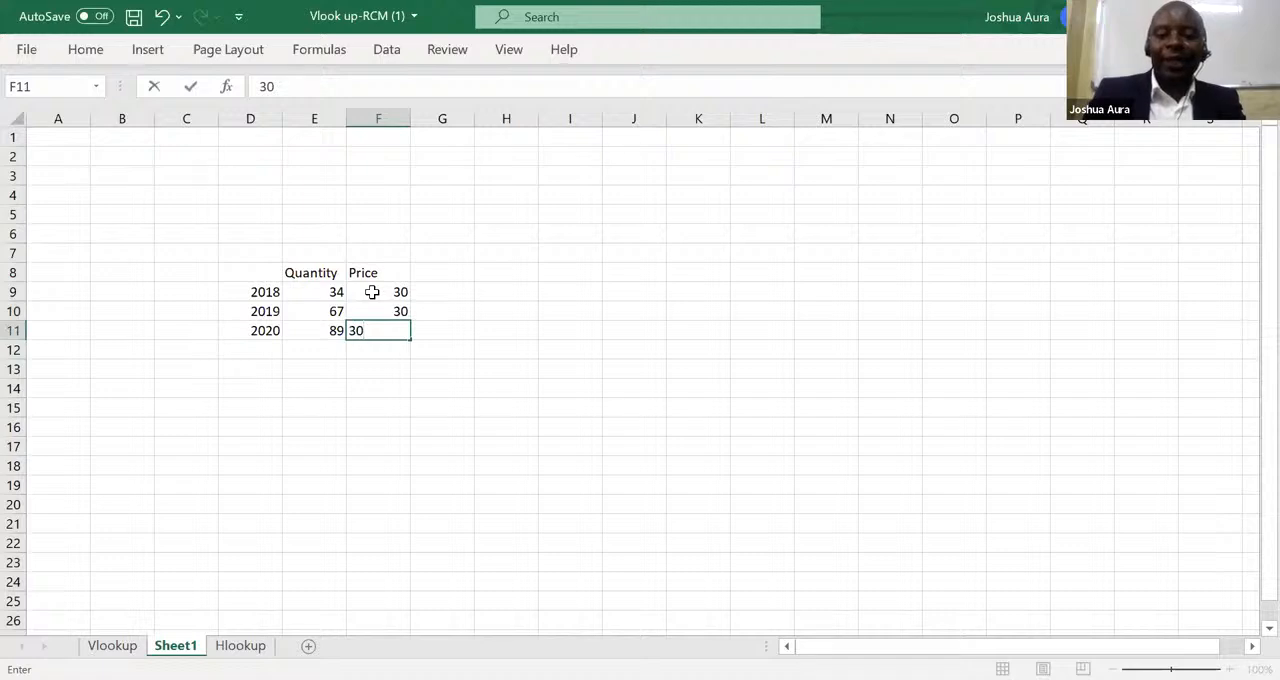
key(Return)
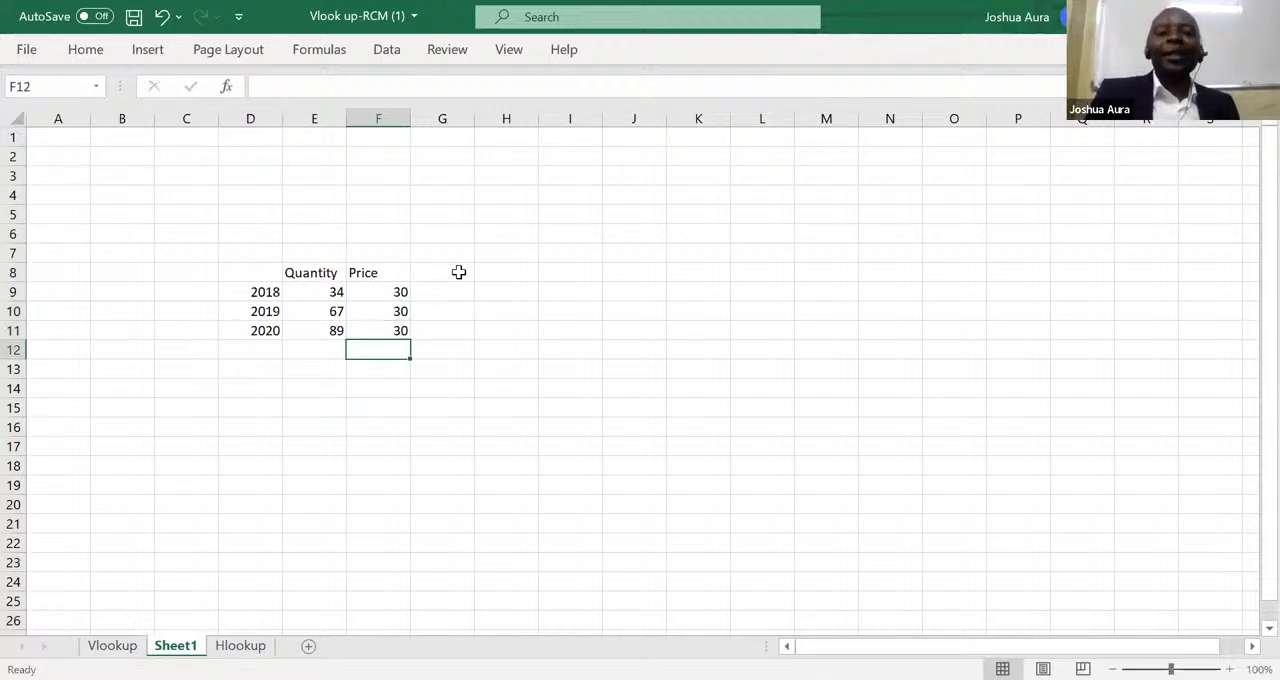
Enter the heading Revenue in cell G8, beside the Price heading.
click(458, 272)
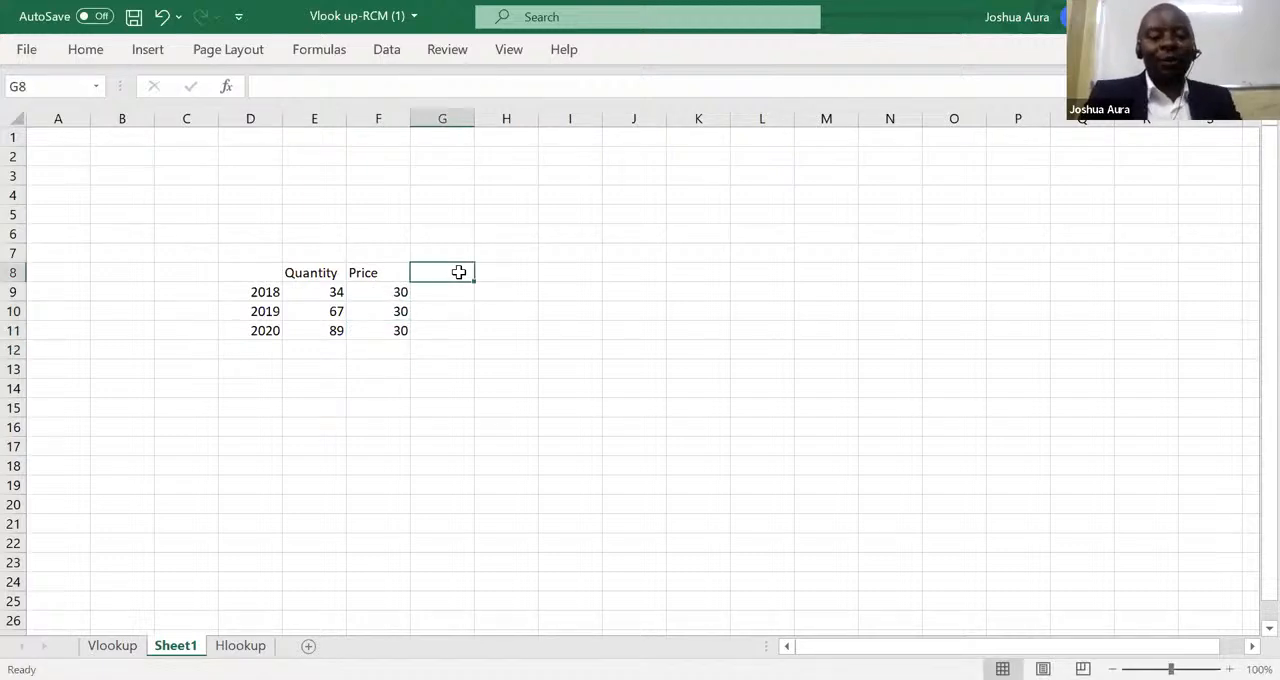
text(Rev)
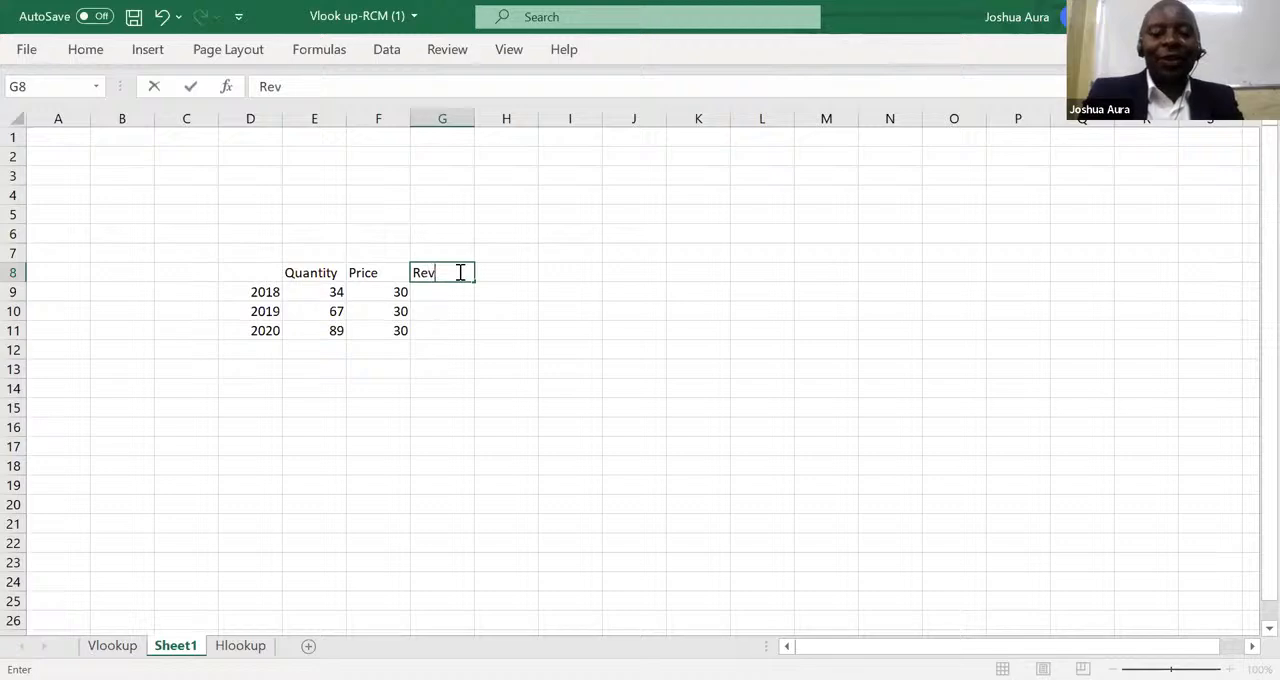
text(enue)
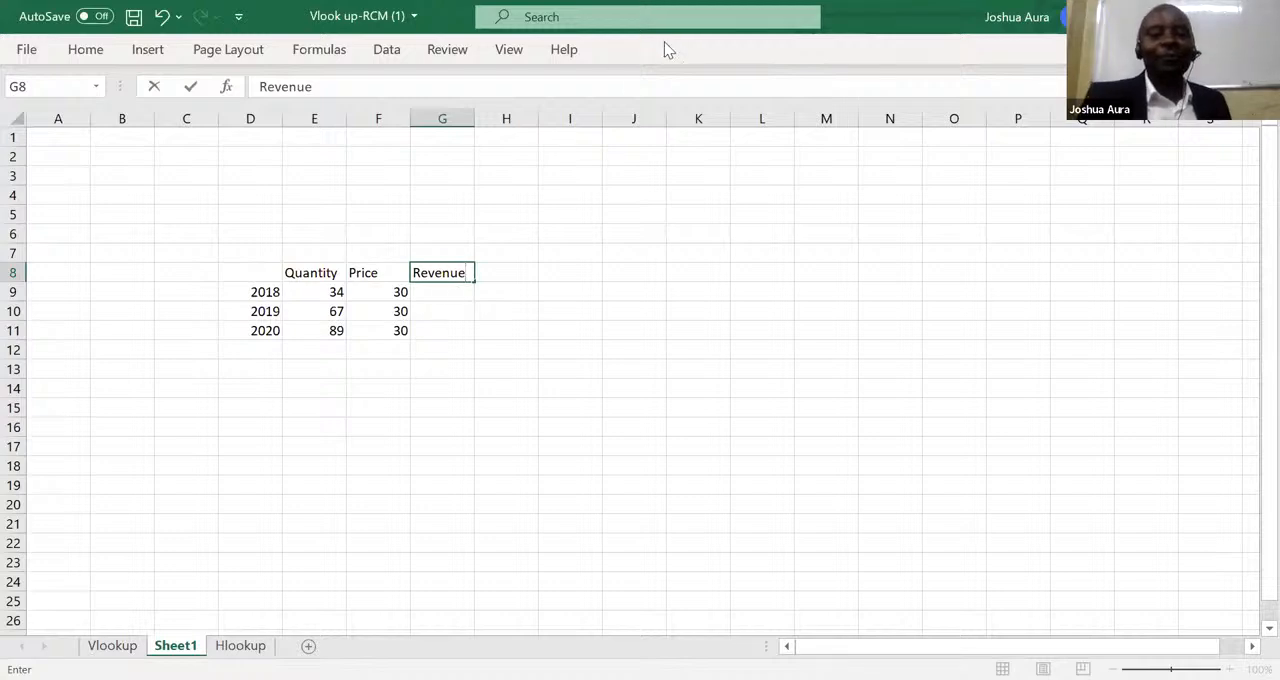
click(479, 42)
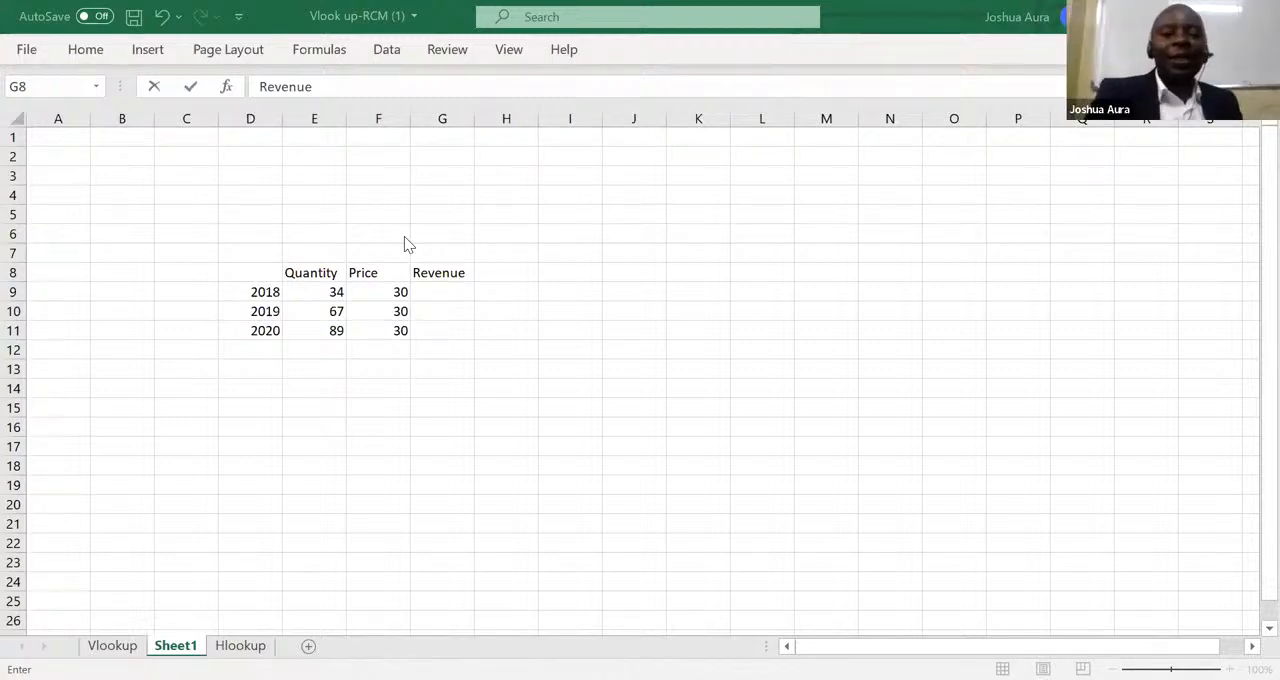
Calculate the 2018 revenue in cell G9 with the fixed-number formula =34*30.
click(444, 292)
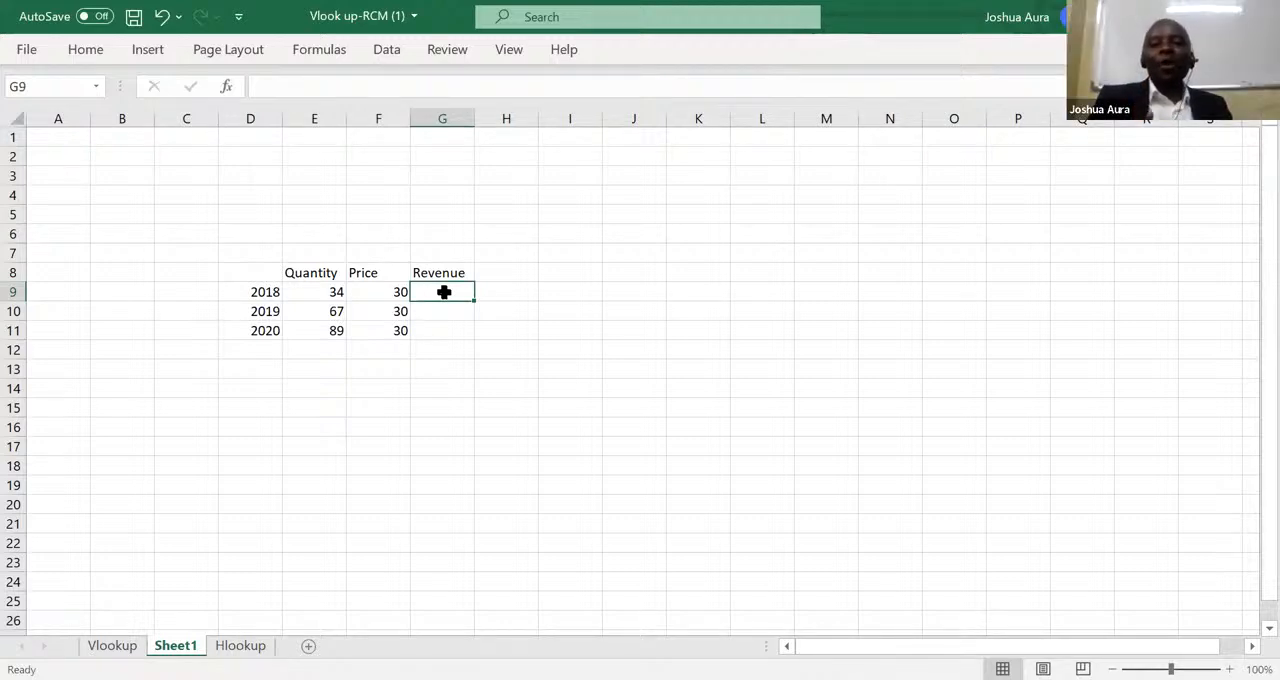
text(=)
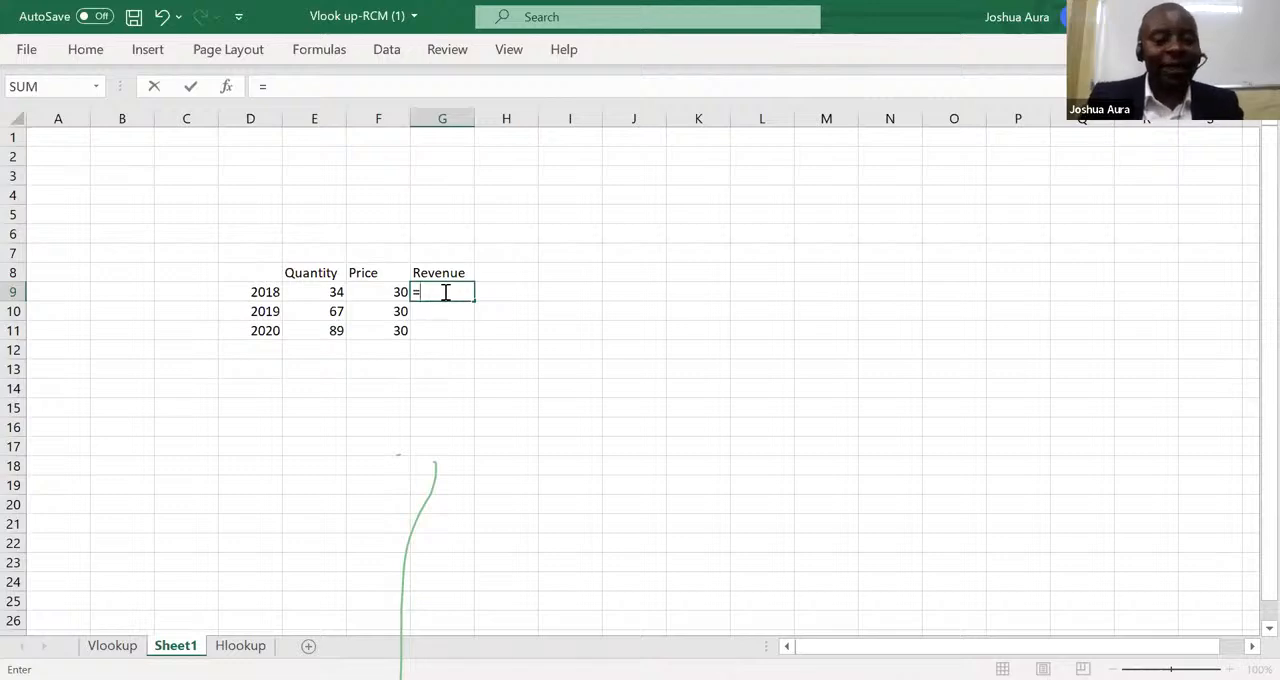
text(3)
key(BackSpace)
text(34)
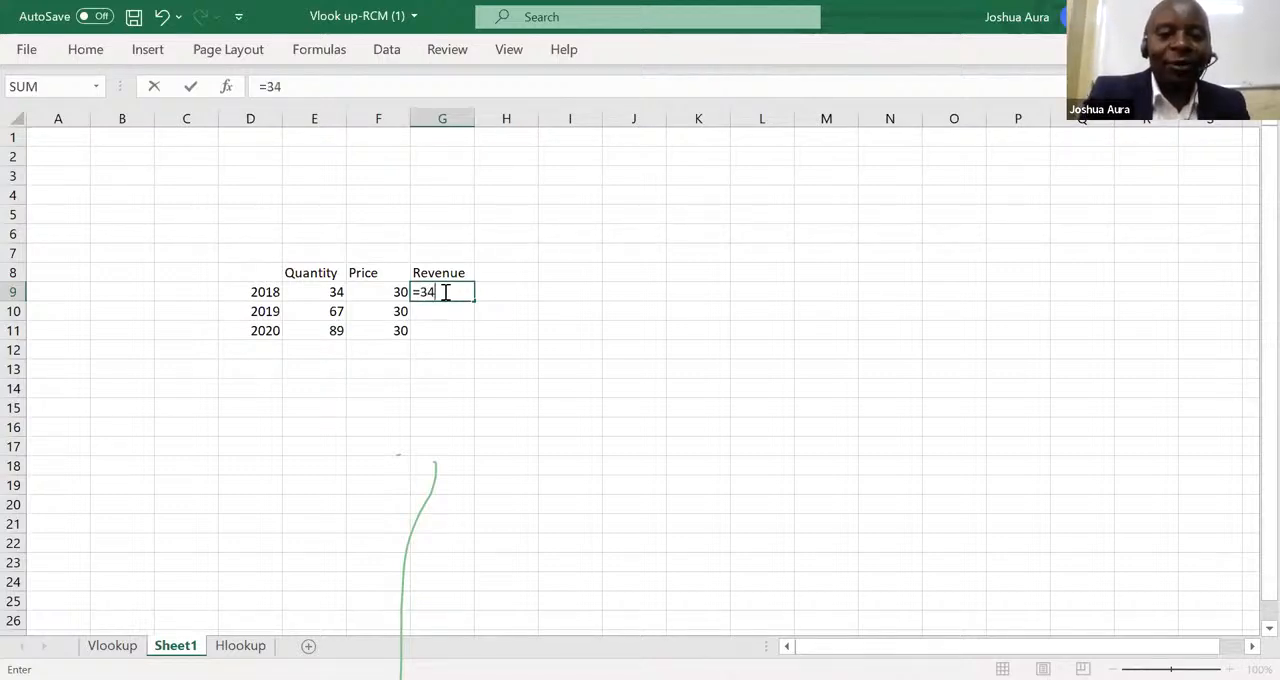
text(*)
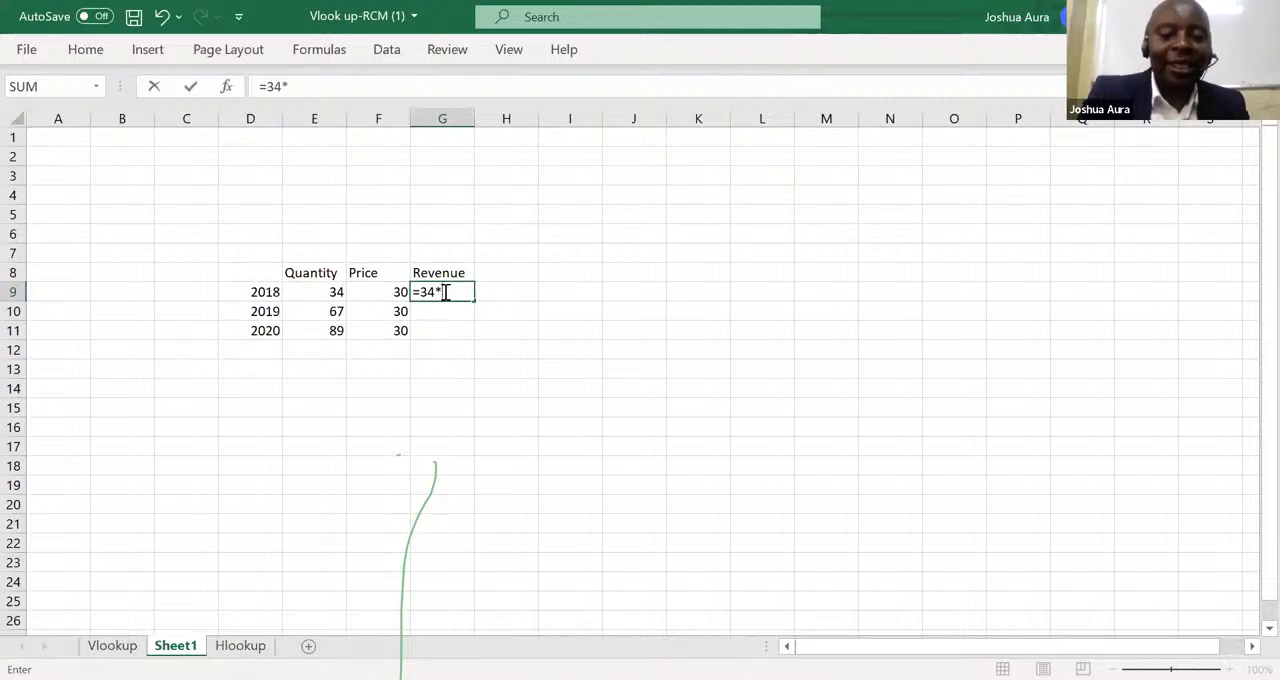
text(30)
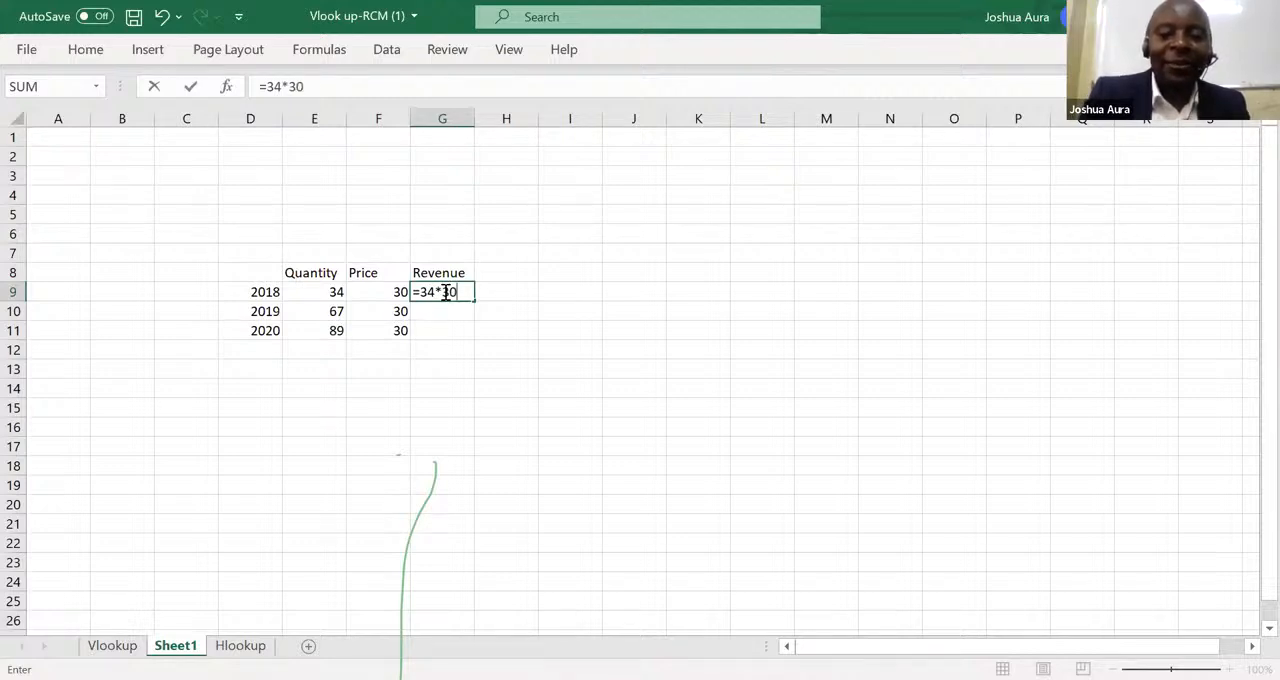
key(Return)
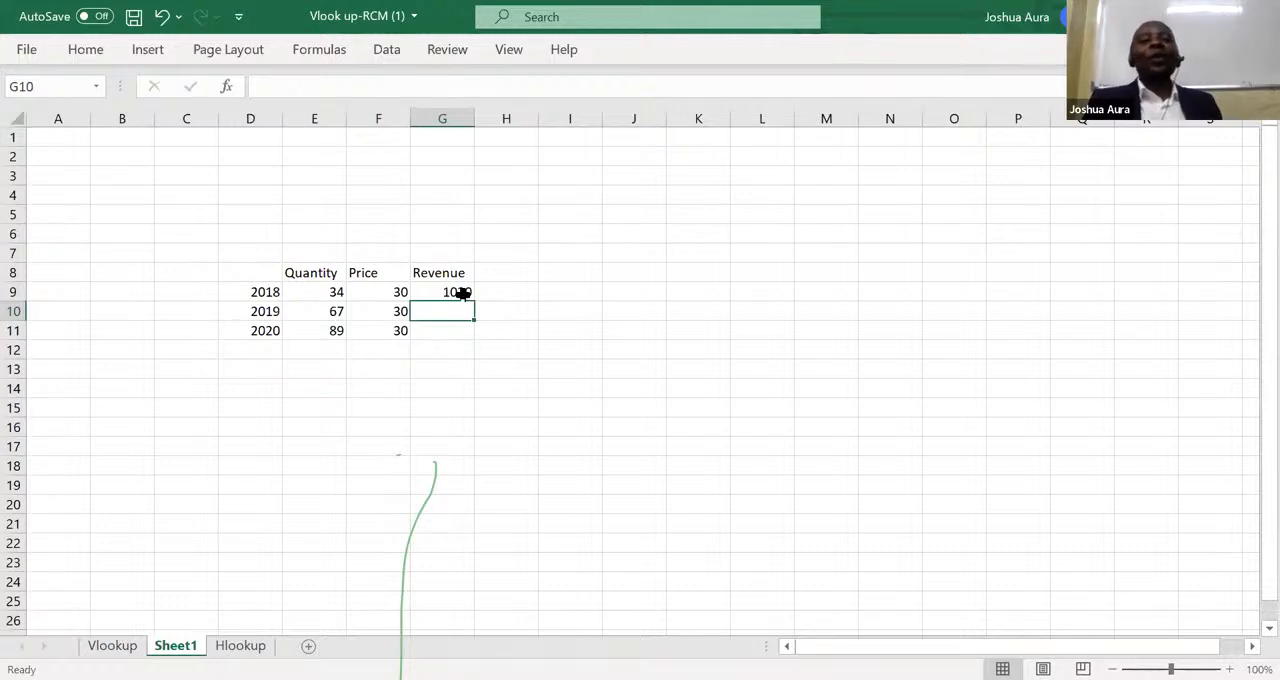
Replace the 2018 revenue formula in G9 with the cell-reference formula =E9*F9.
click(462, 291)
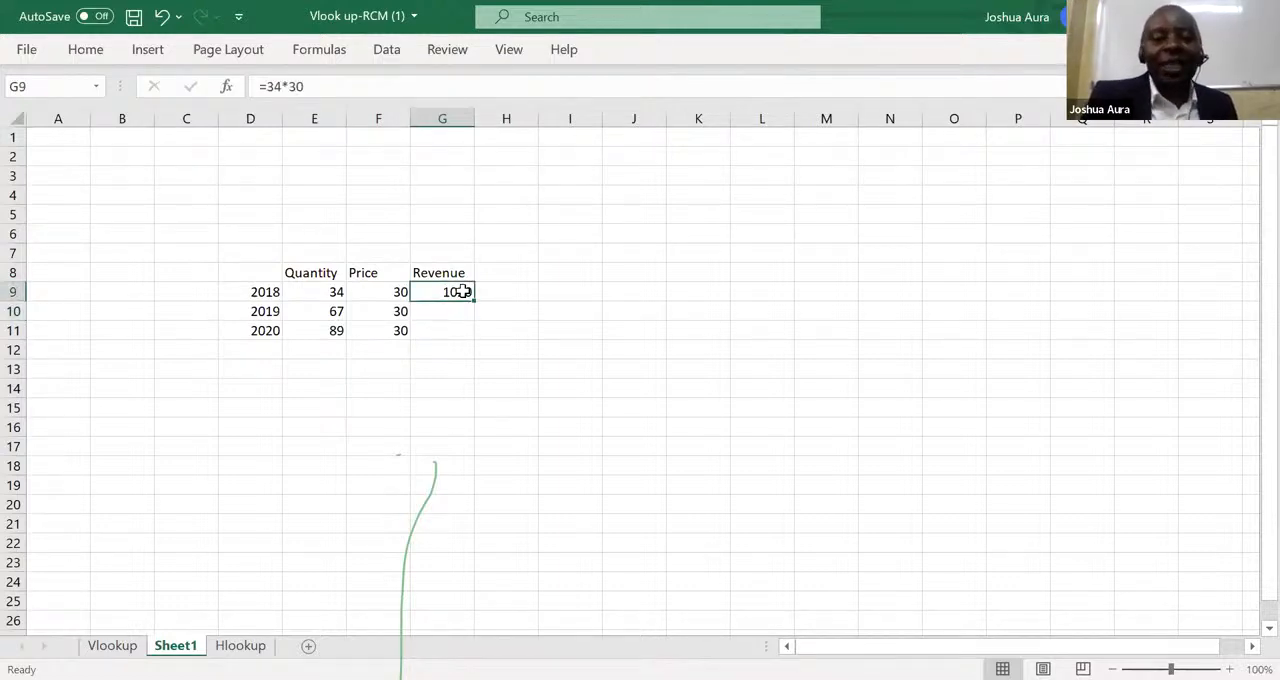
text(=)
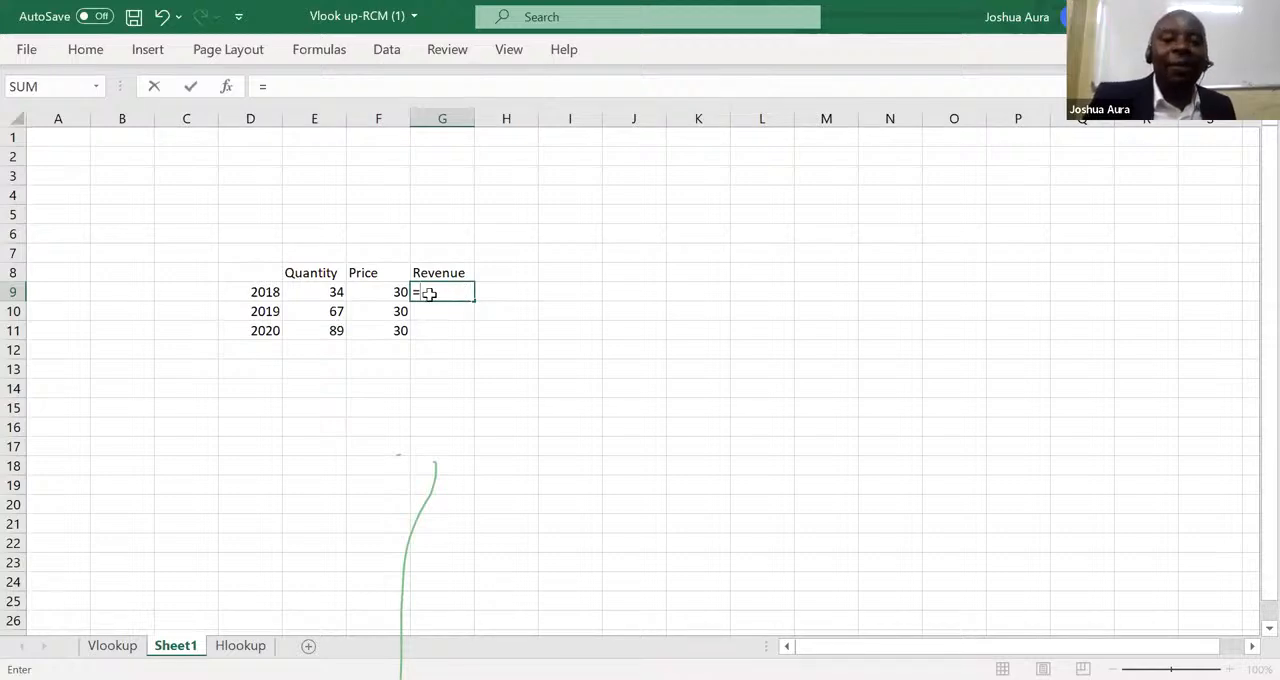
click(337, 292)
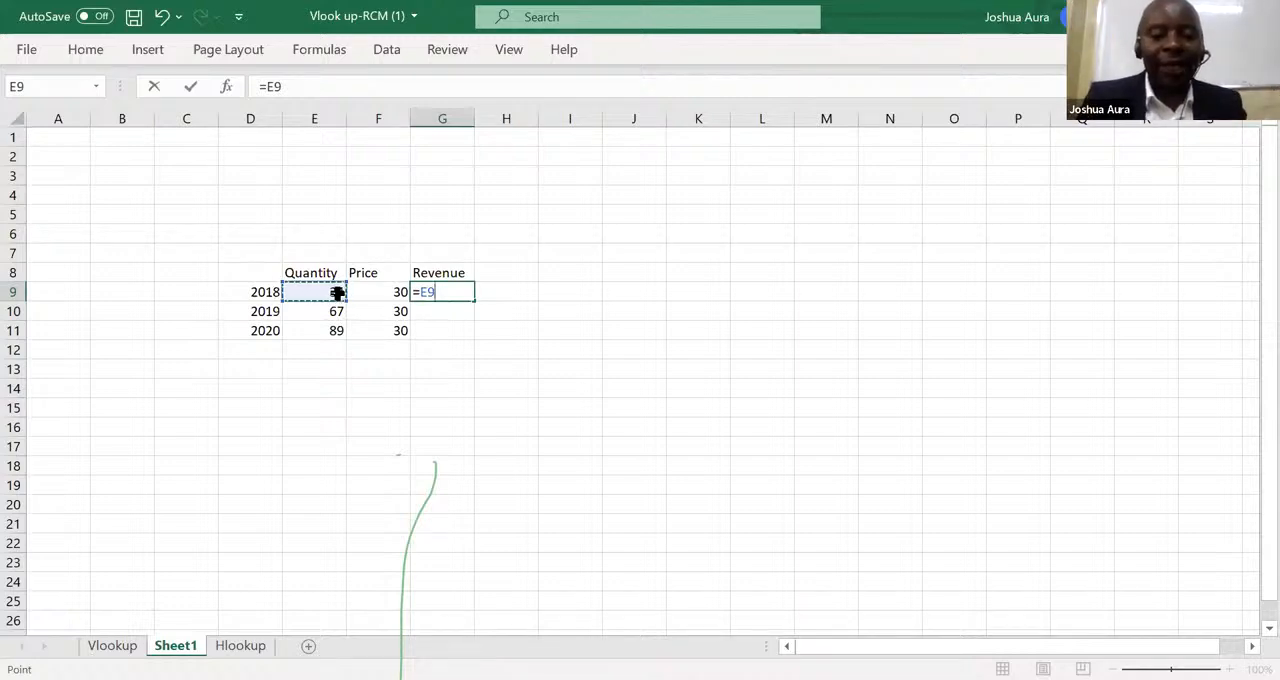
text(*)
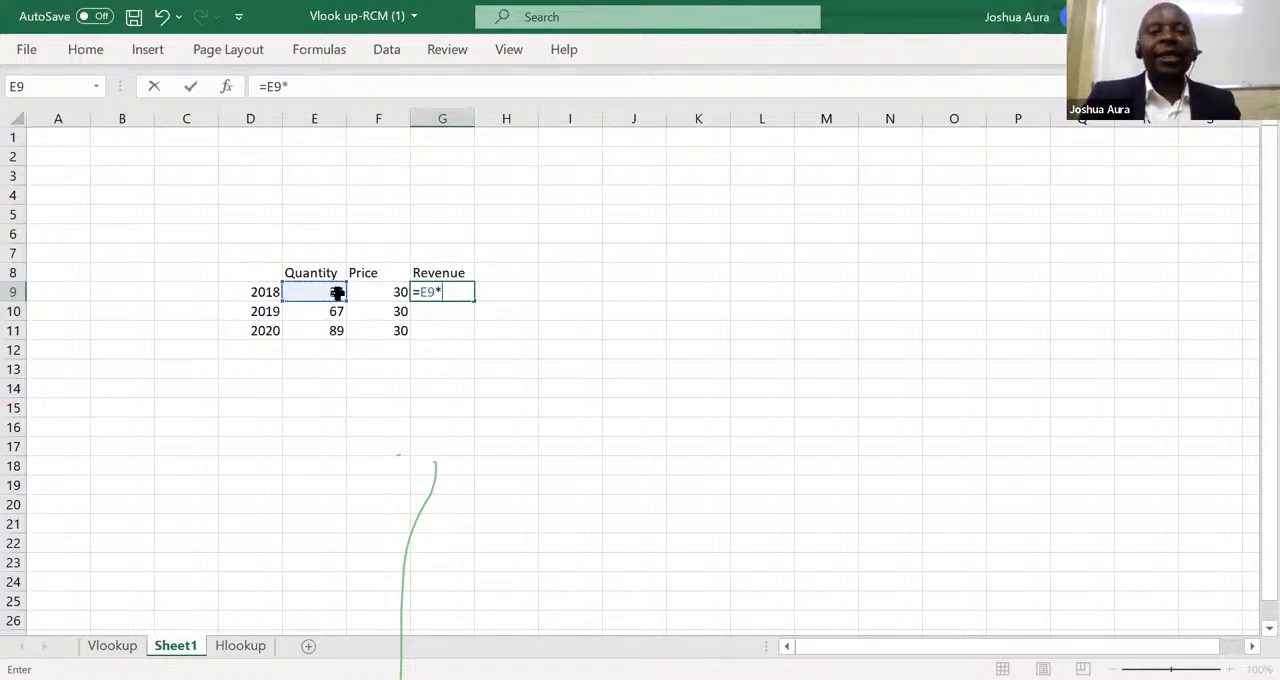
click(399, 291)
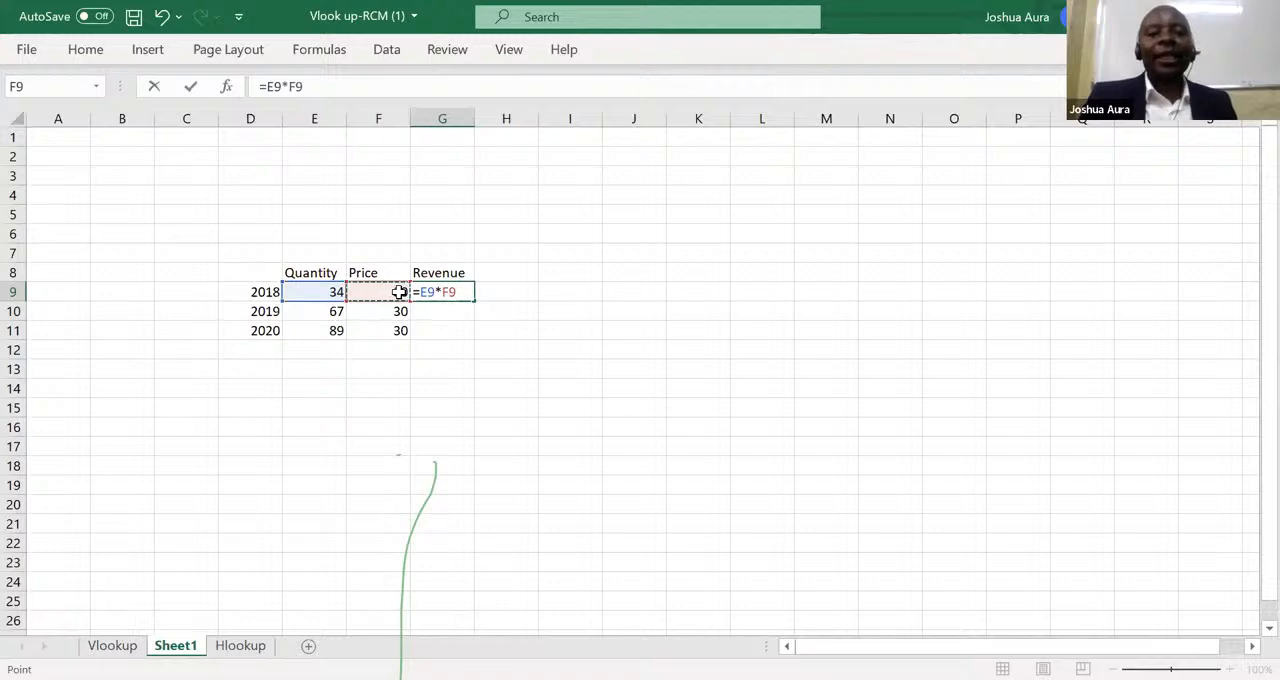
key(Return)
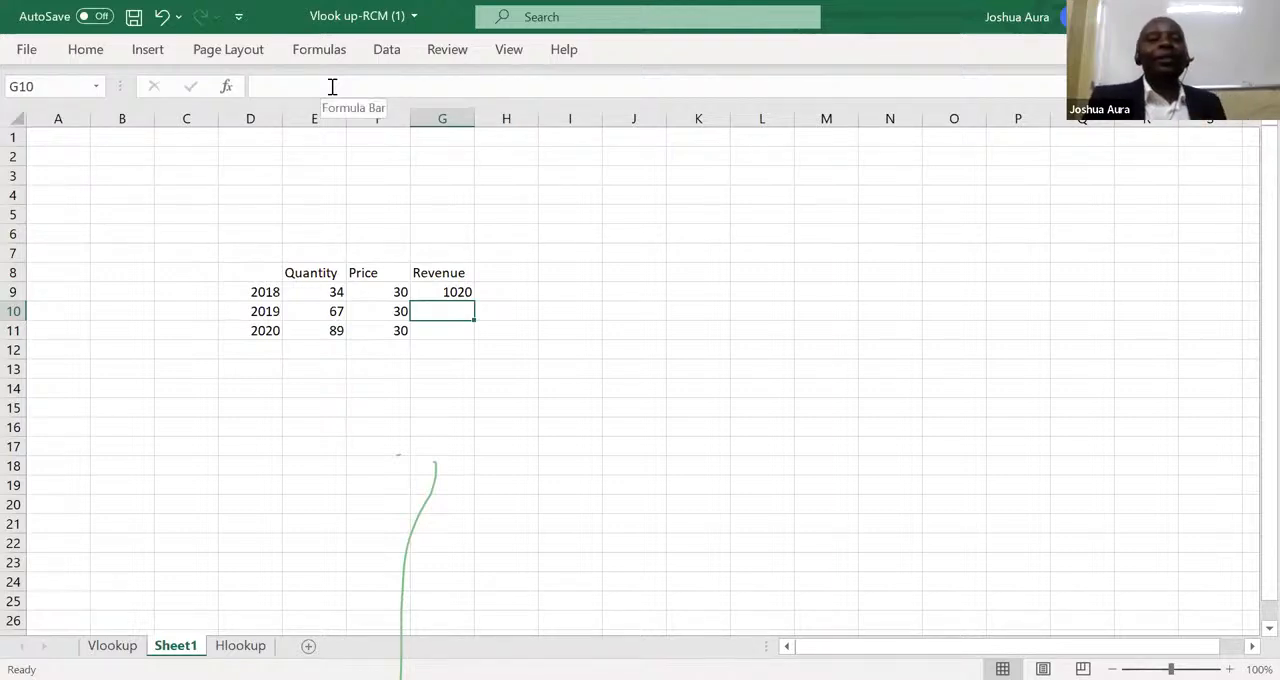
key(alt+Tab)
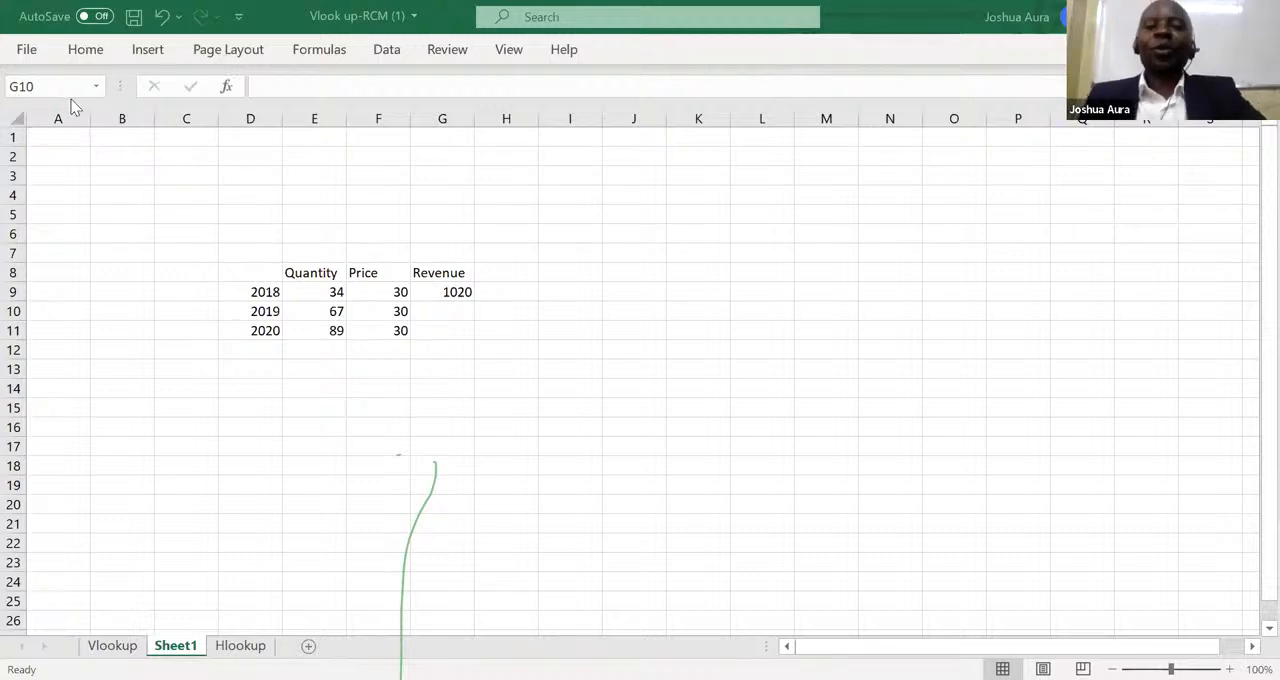
click(452, 290)
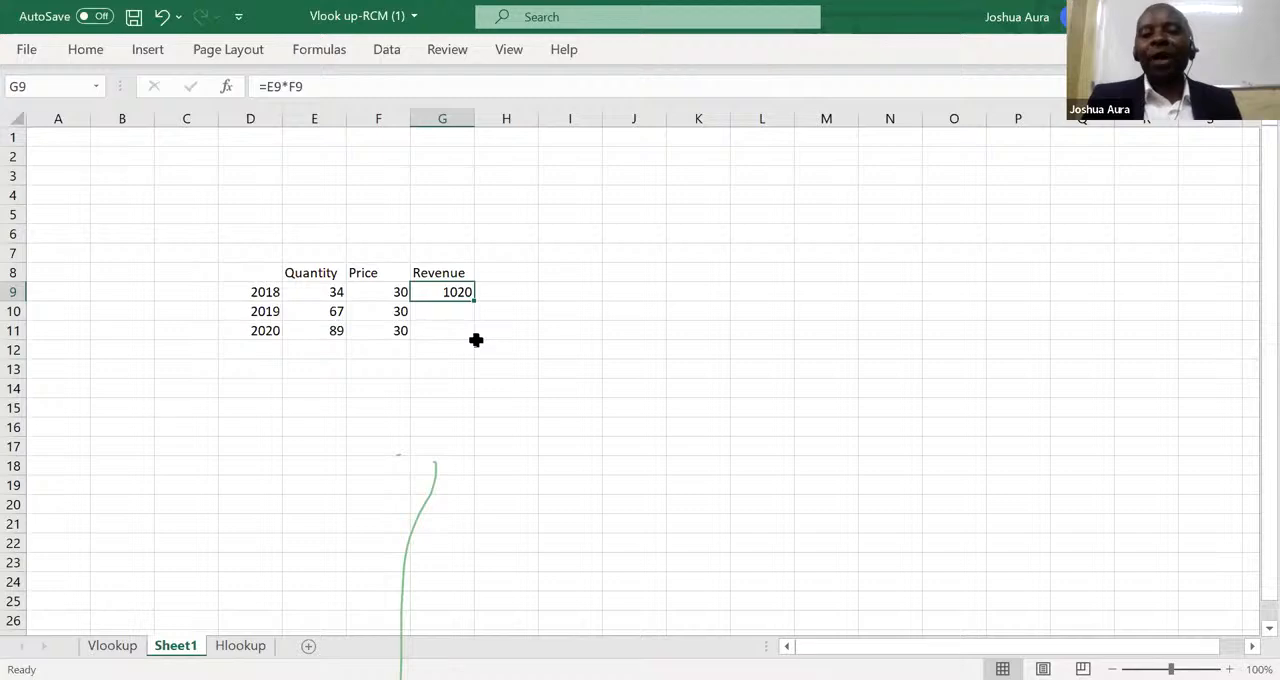
Calculate the 2019 revenue in G10 with =E10*F10, and undo that entry.
click(444, 313)
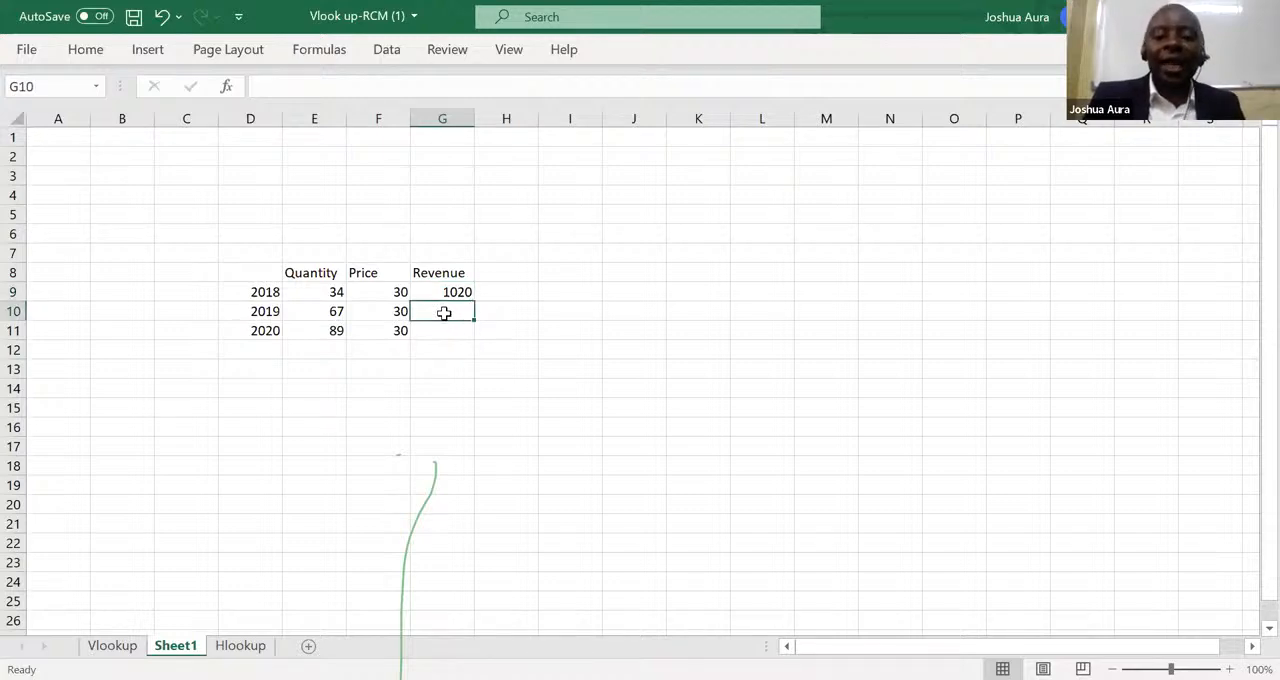
text(=)
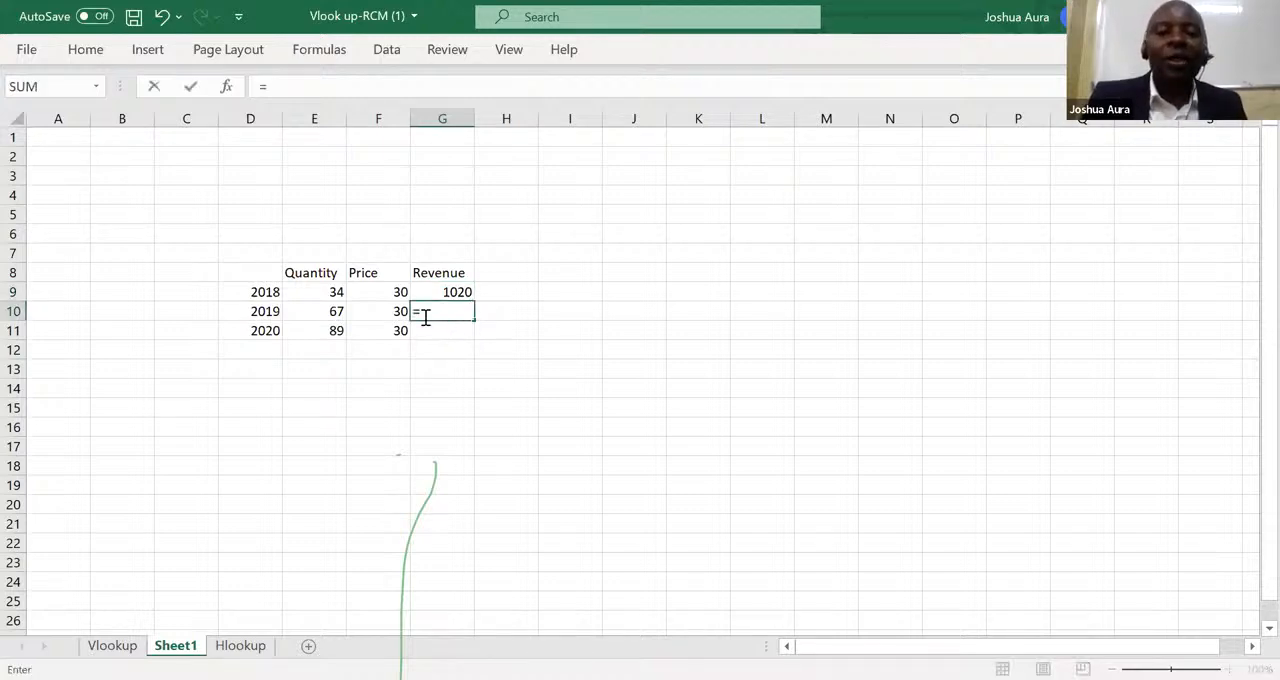
click(334, 311)
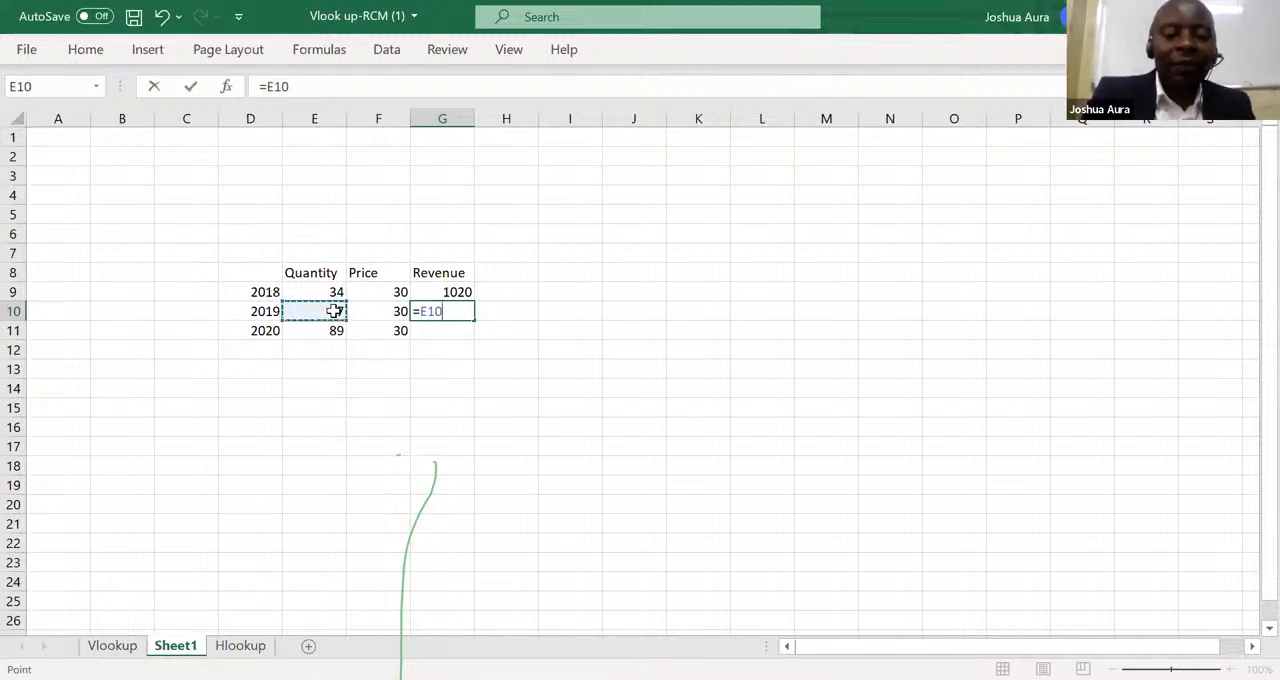
text(*)
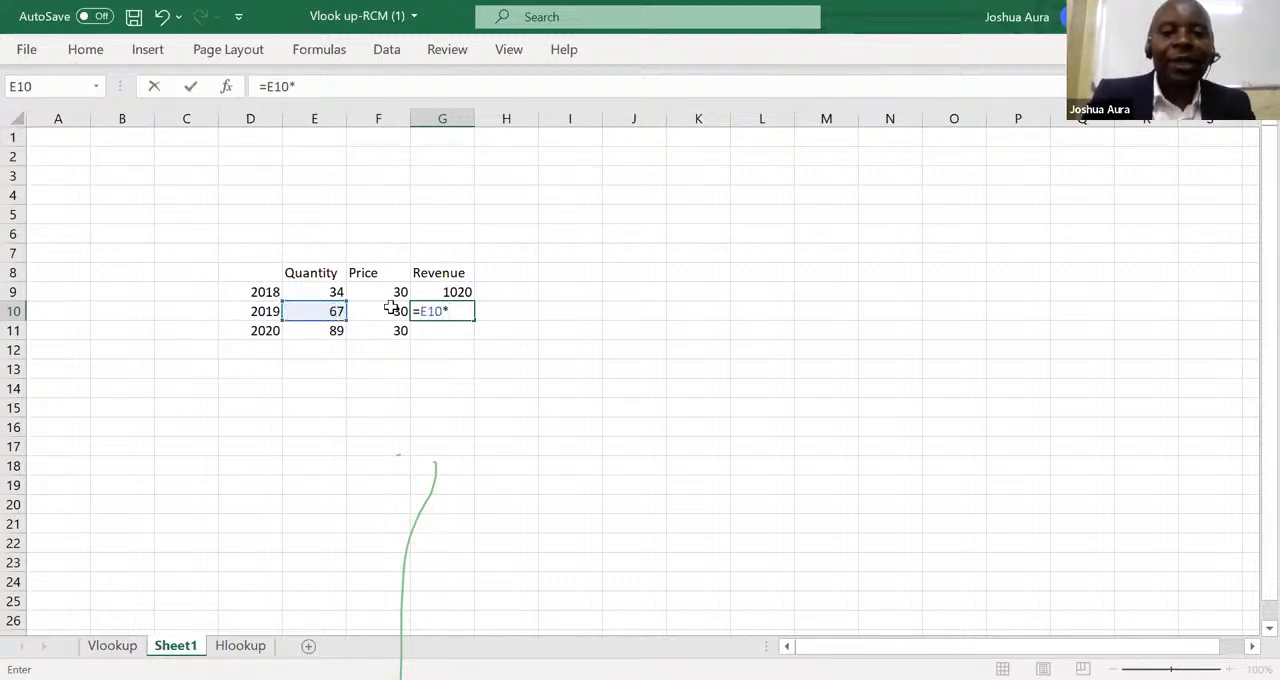
click(401, 311)
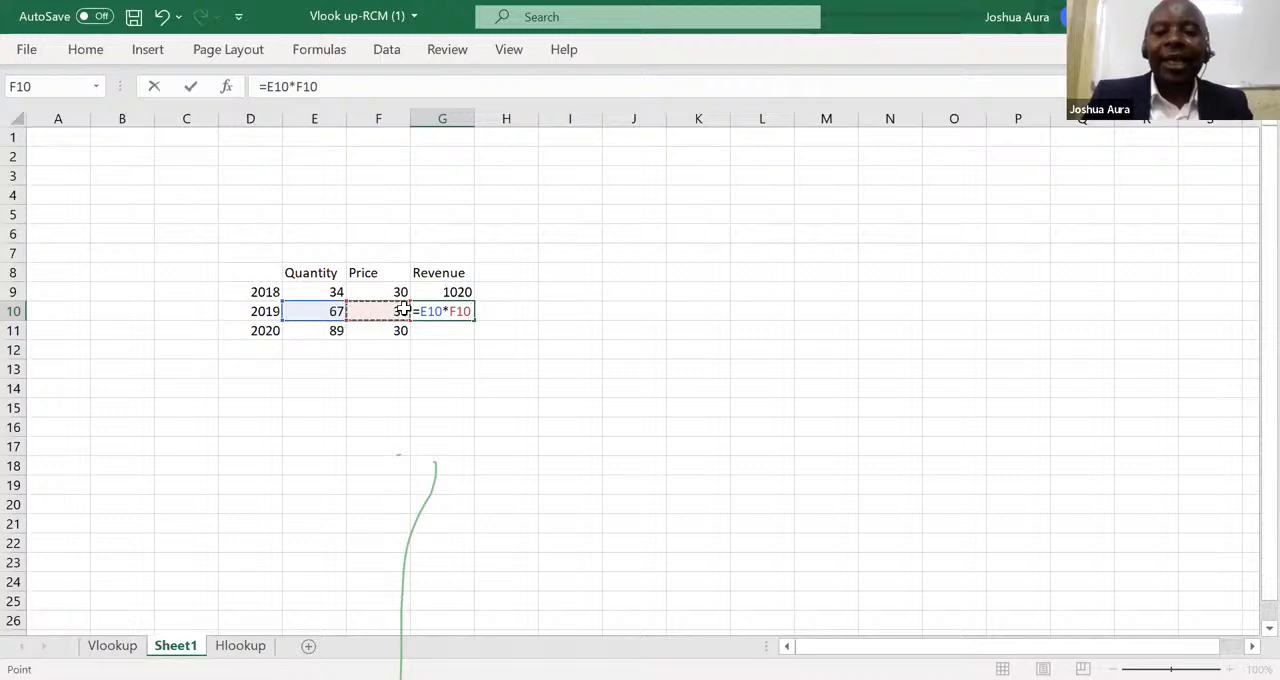
key(Return)
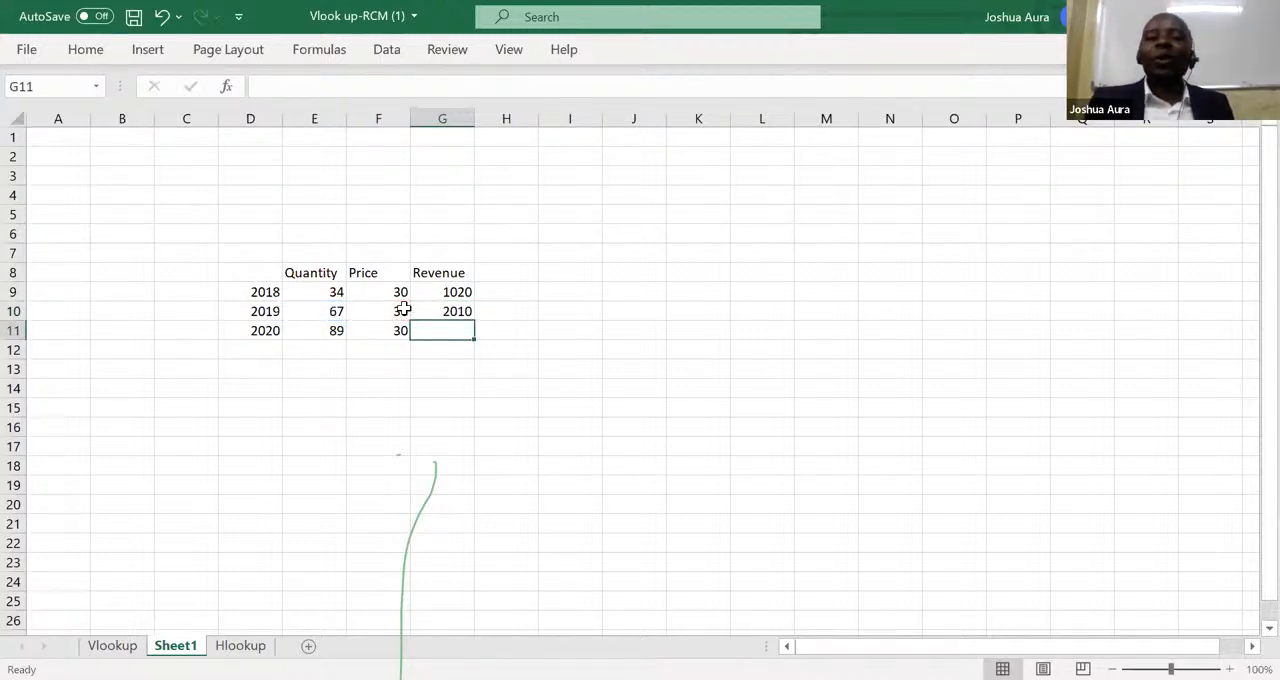
click(458, 312)
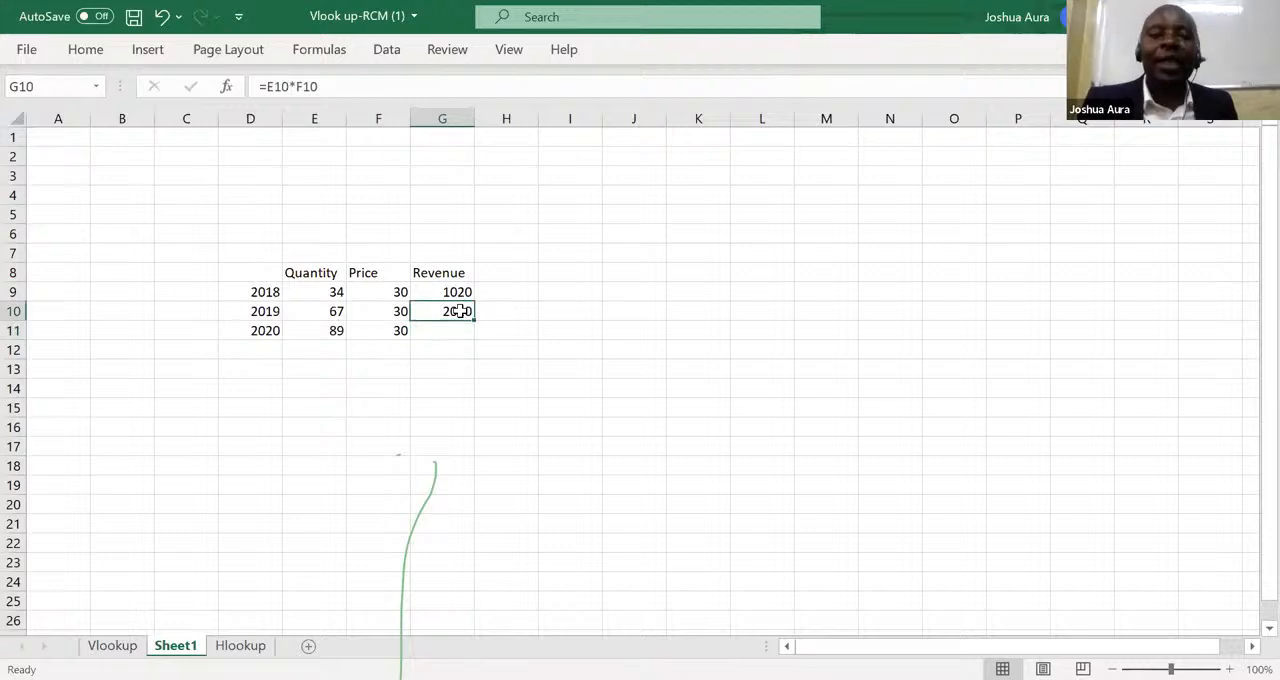
click(163, 16)
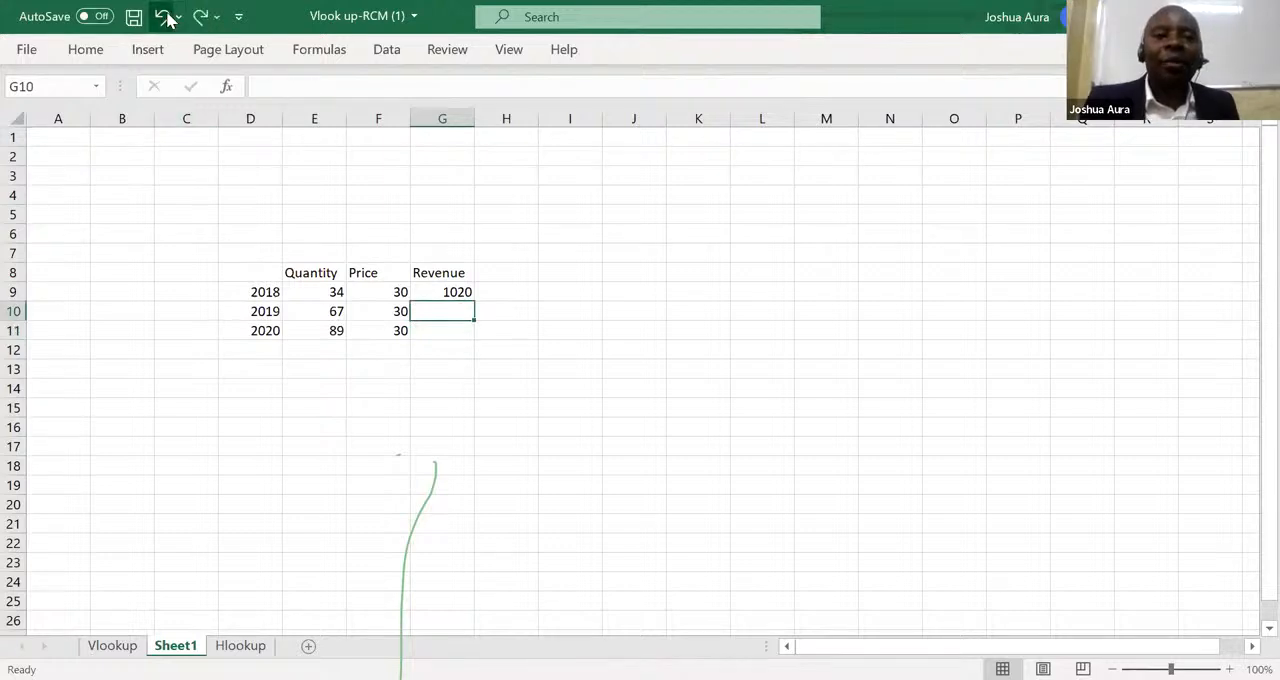
Fill the G9 formula down to G11, and undo back to the fixed-number formula =34*30 in G9.
click(455, 290)
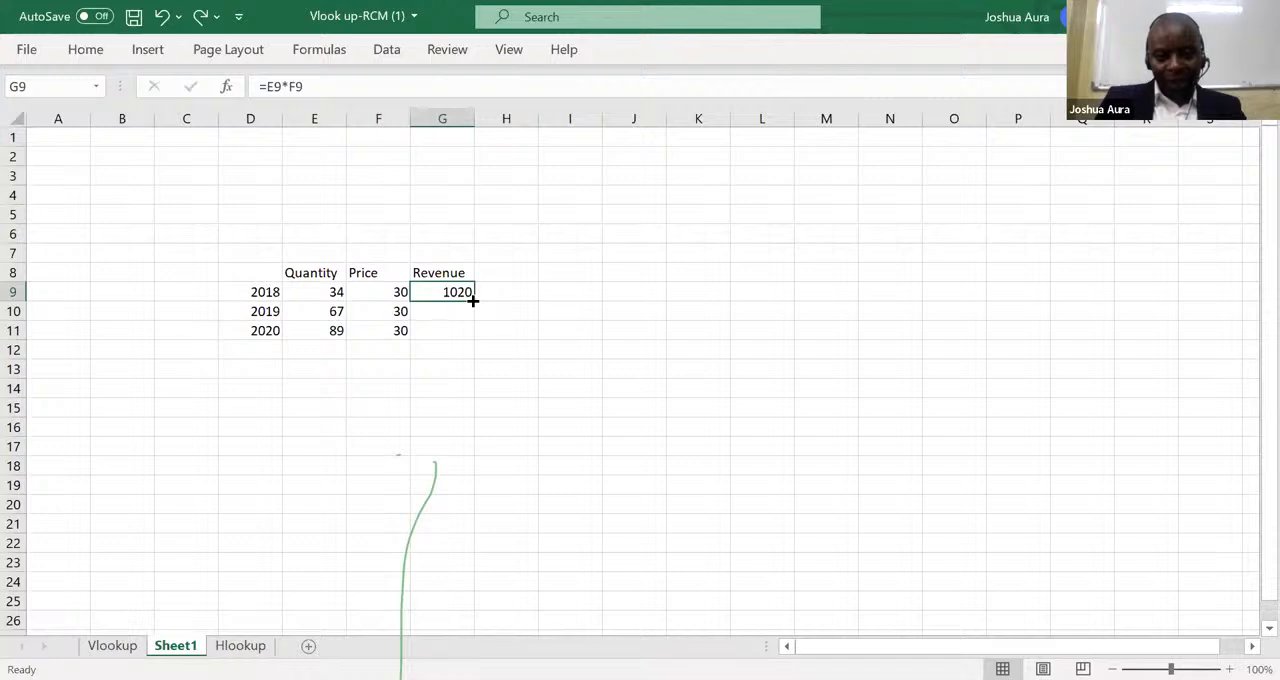
drag(472, 300, 476, 338)
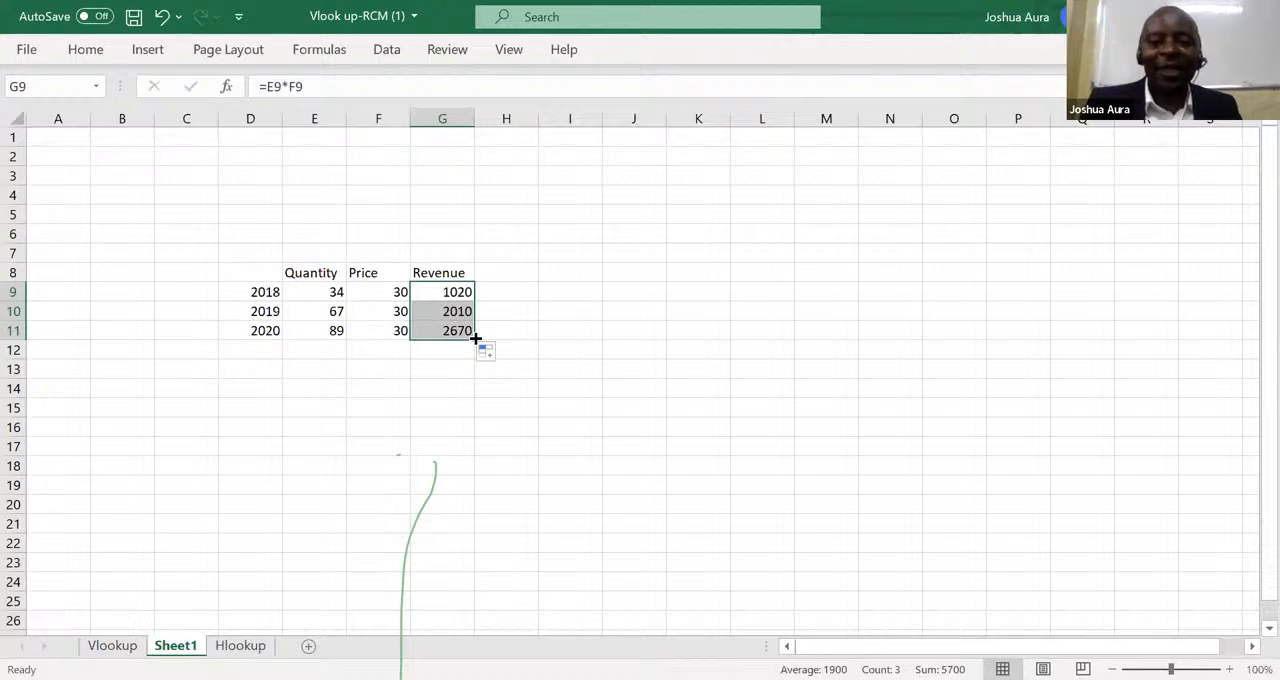
click(162, 16)
click(162, 16)
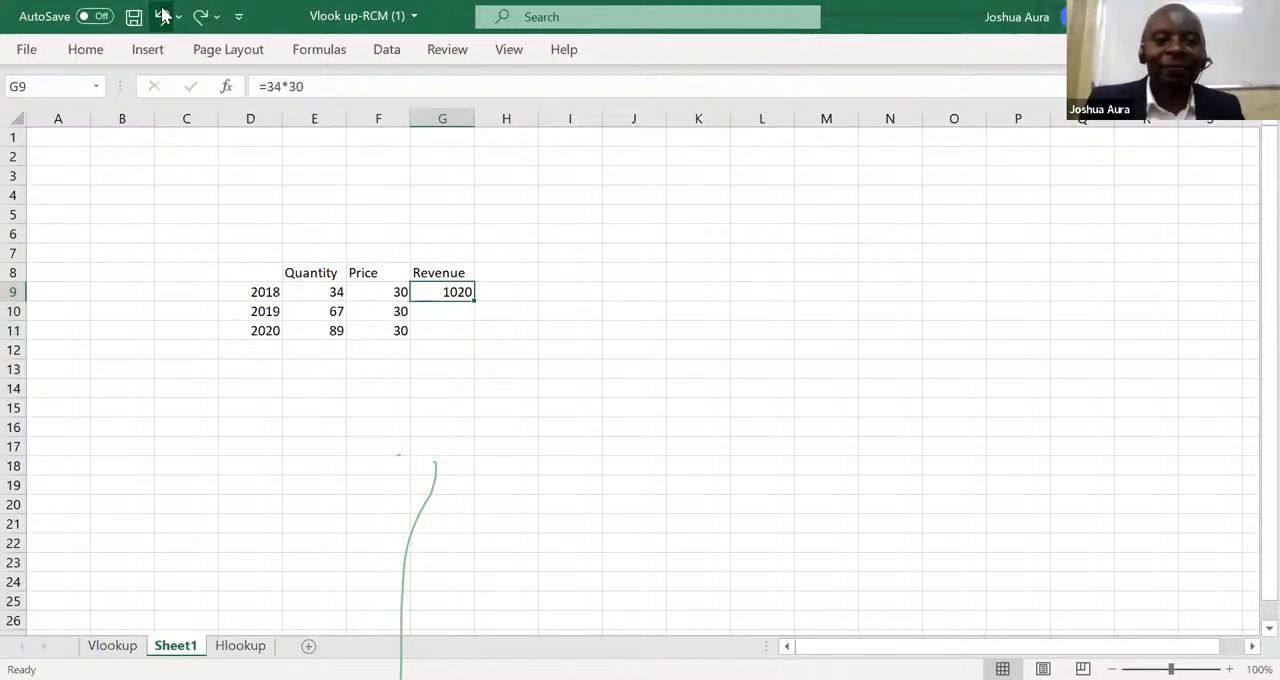
Fill the fixed-number formula =34*30 from G9 down to G11, and undo both the fill and the G9 entry.
double_click(474, 300)
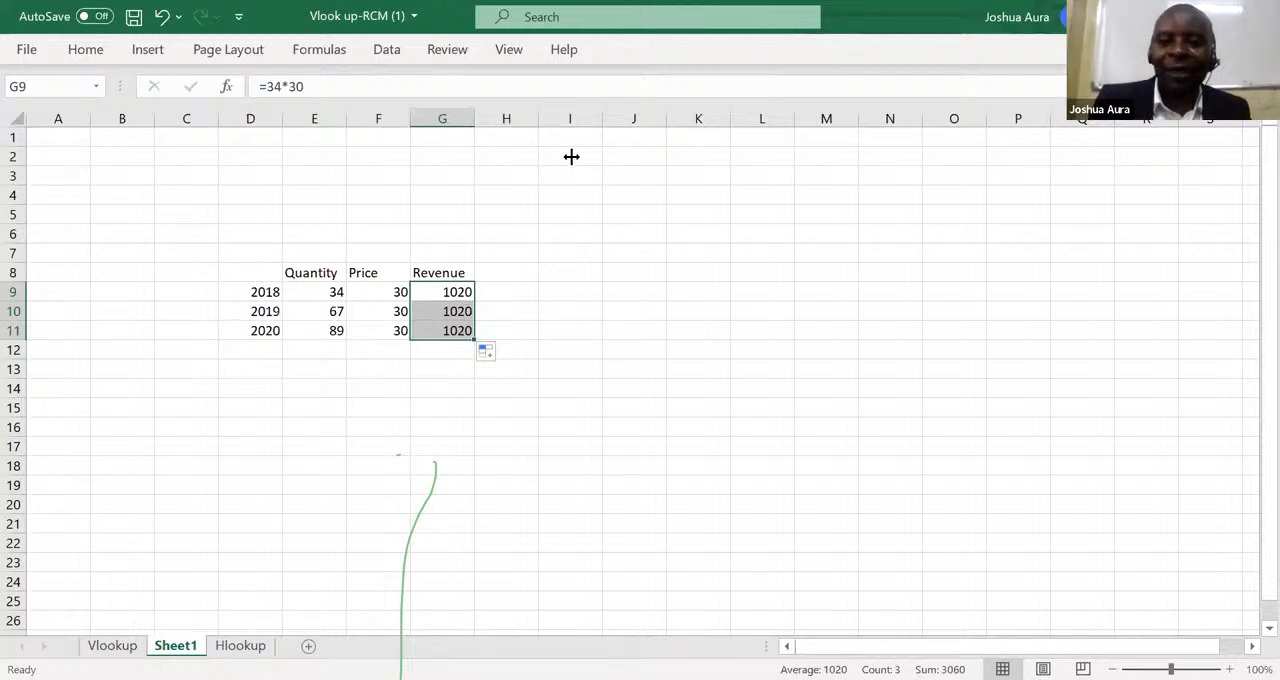
click(600, 126)
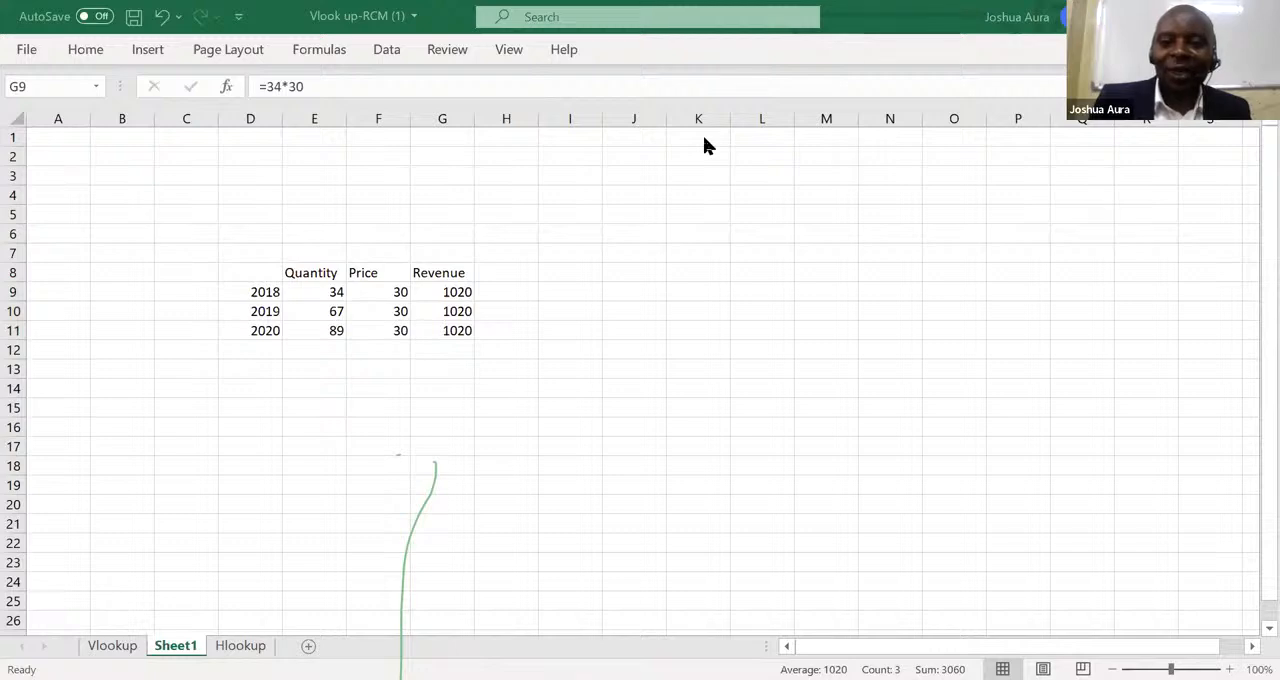
click(448, 293)
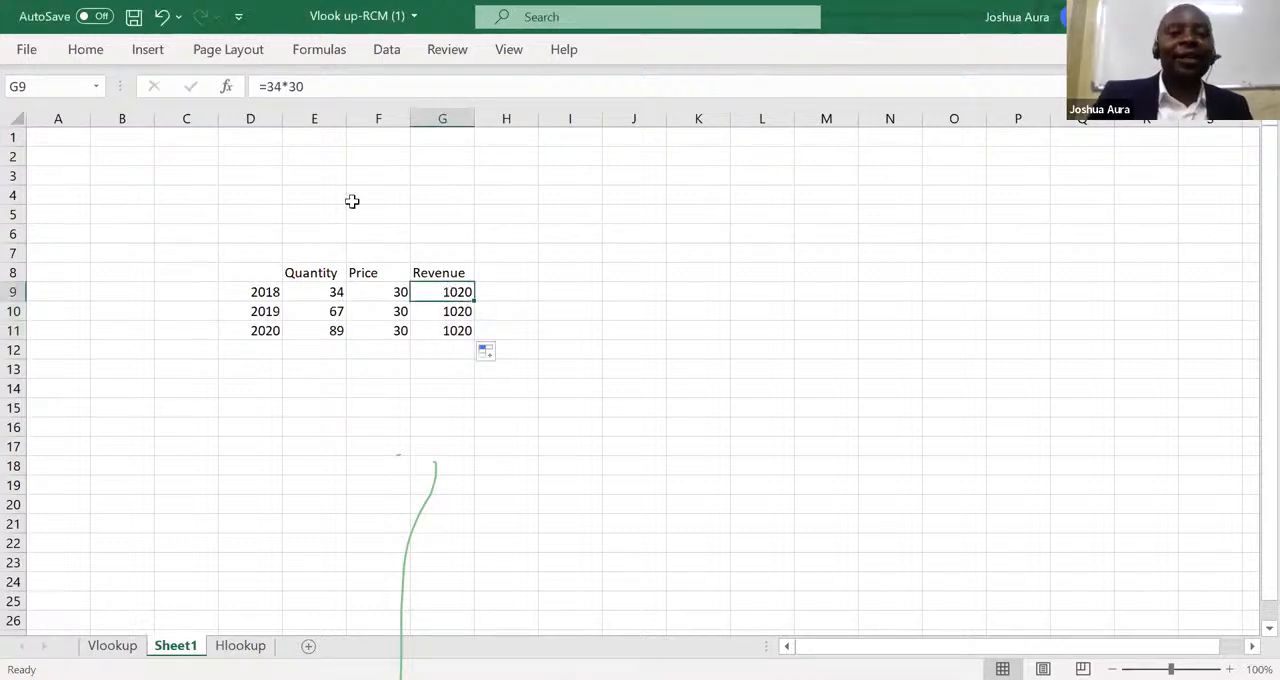
click(160, 17)
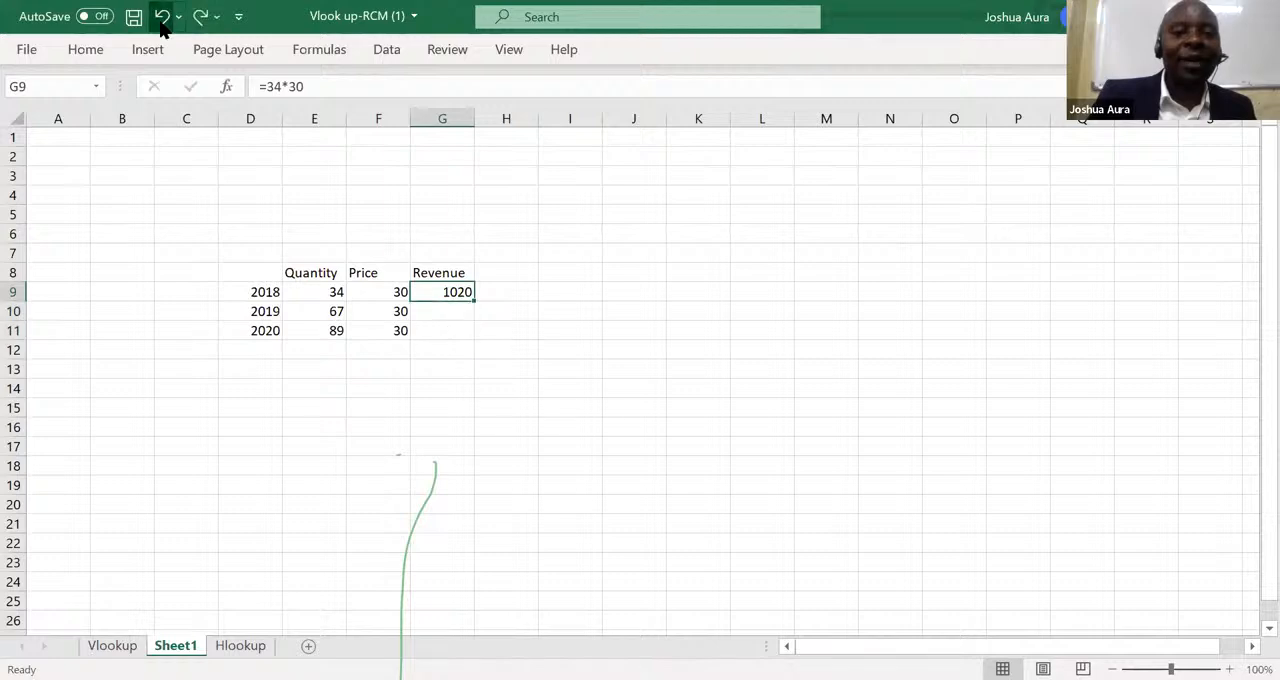
click(160, 17)
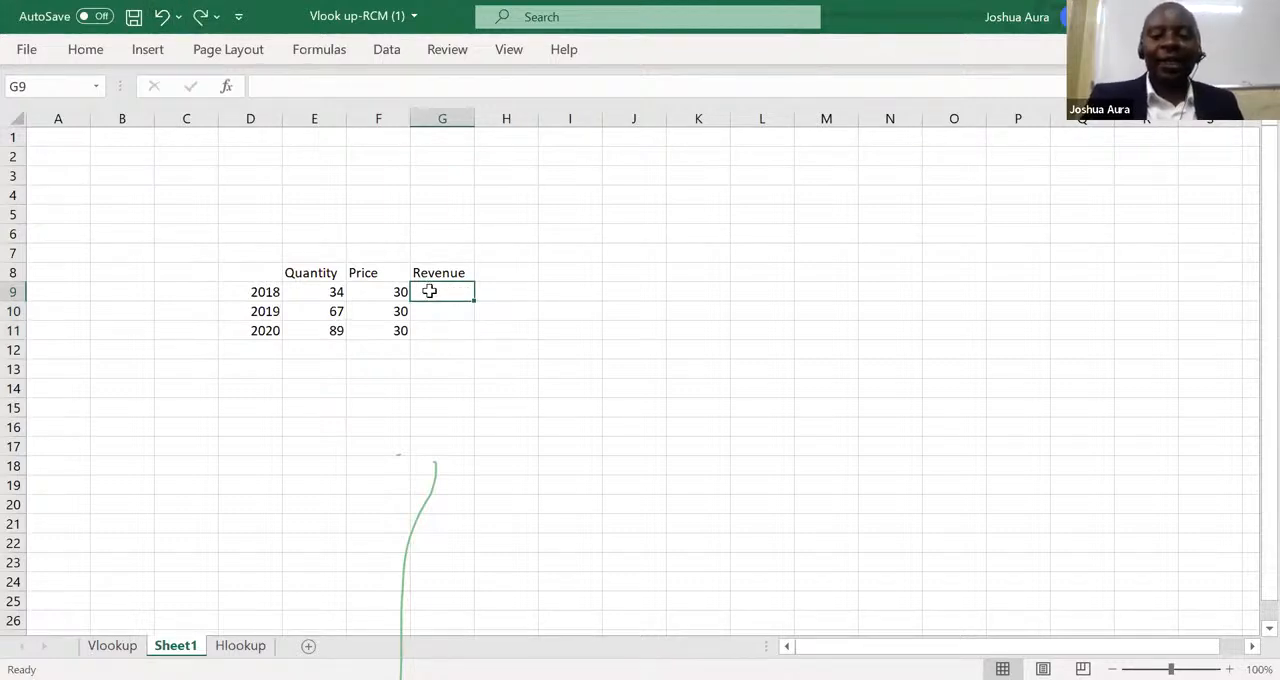
Calculate the 2018 revenue in G9 with the cell-reference formula =E9*F9 and fill it down to G11.
text(=)
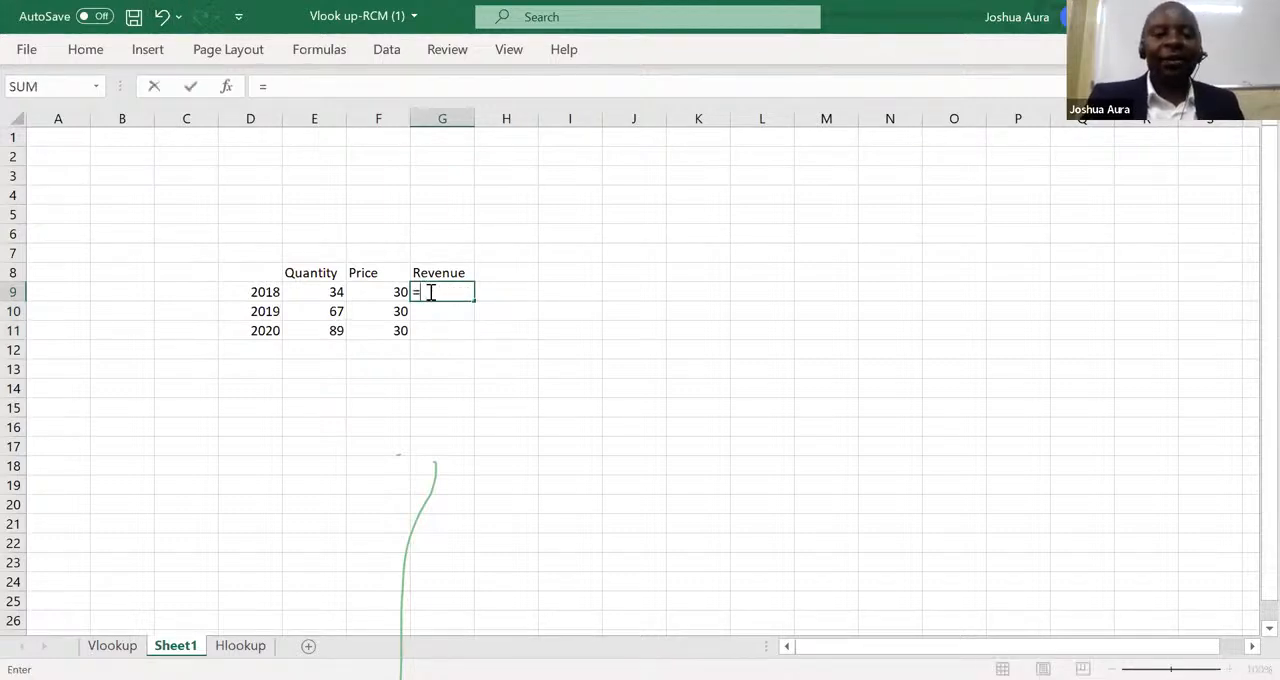
click(336, 291)
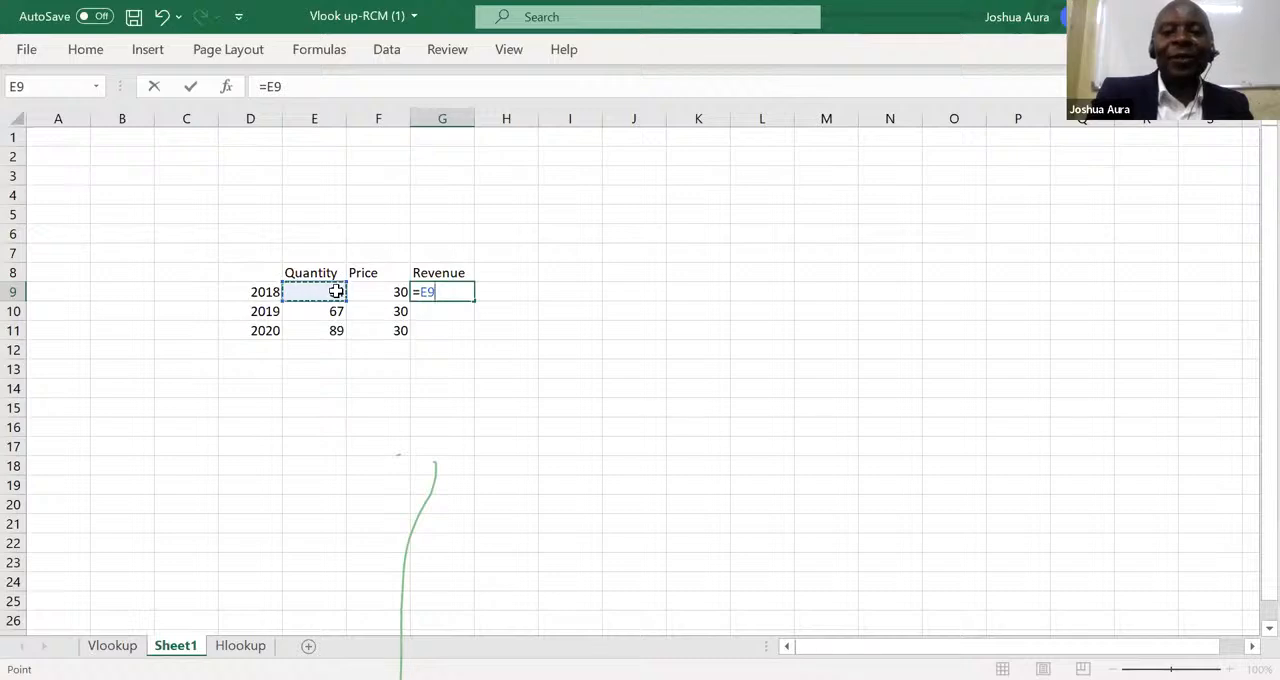
text(*)
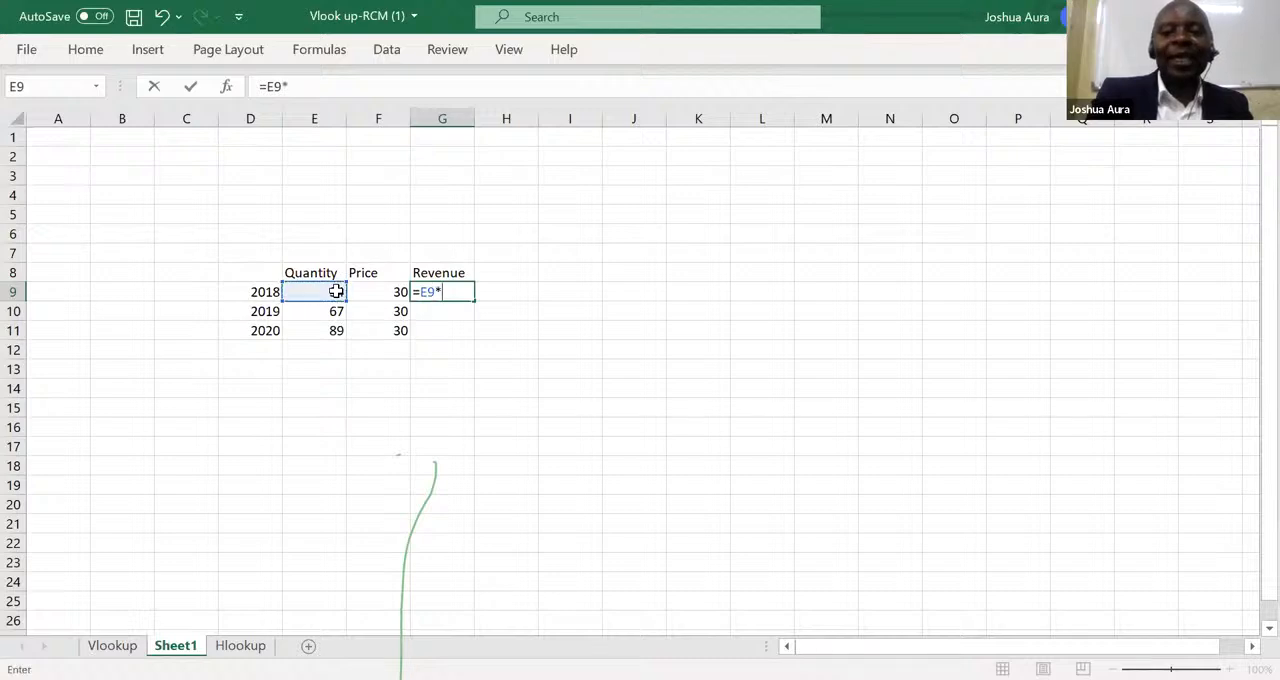
click(392, 291)
key(Return)
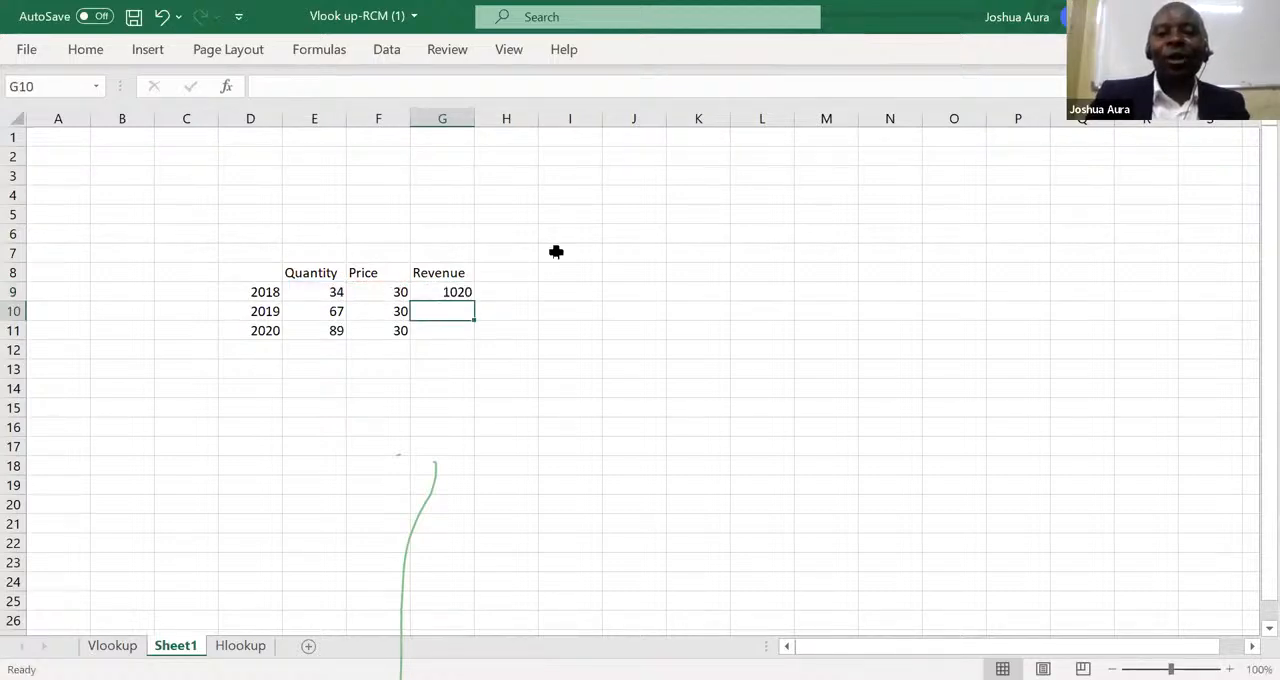
click(457, 291)
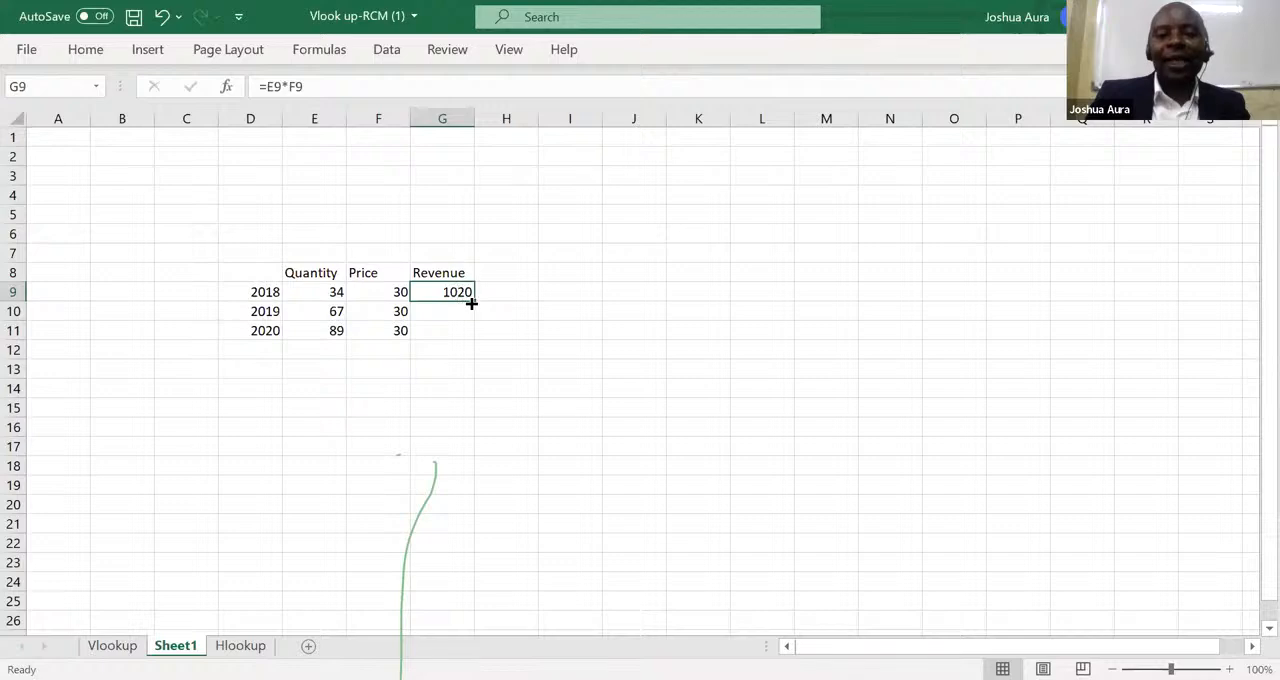
drag(474, 301, 474, 333)
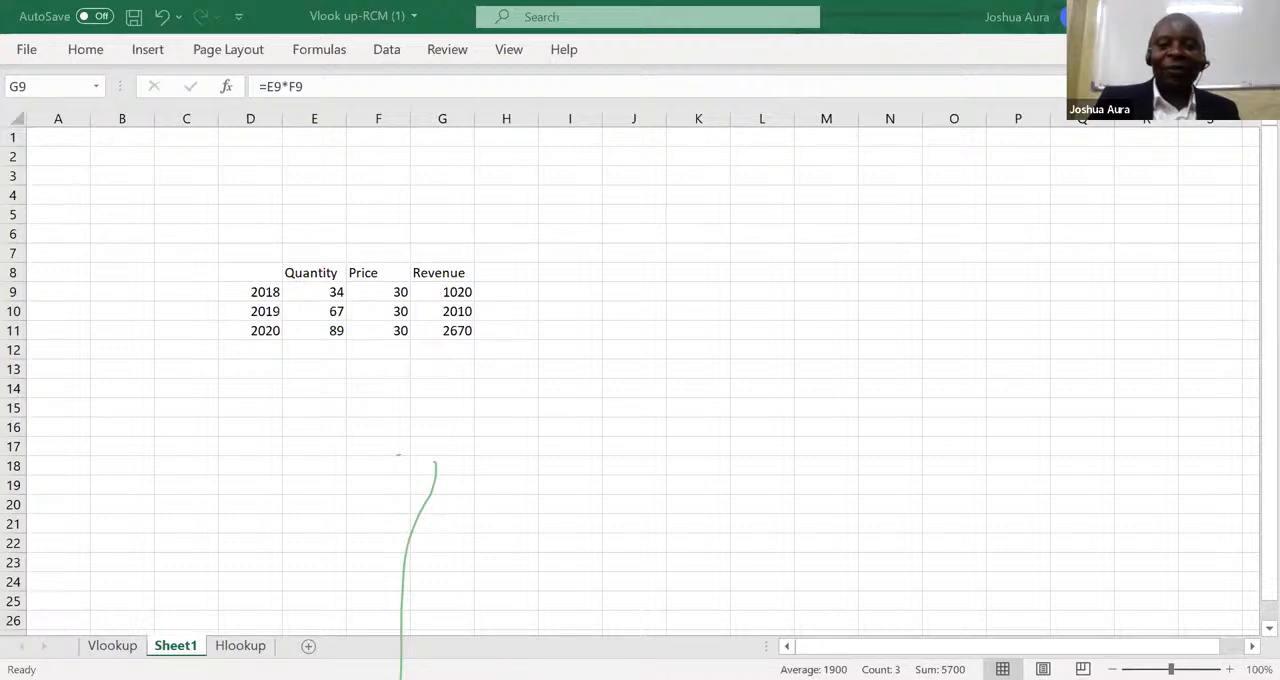
click(1008, 647)
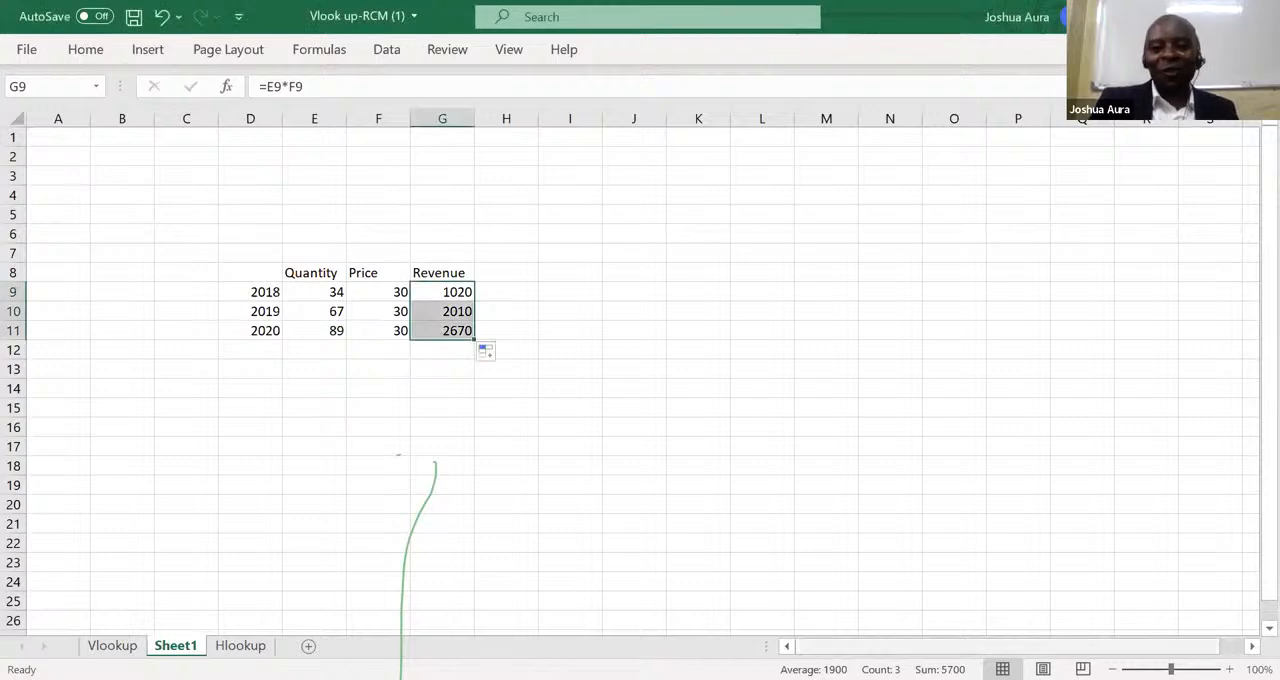
click(748, 92)
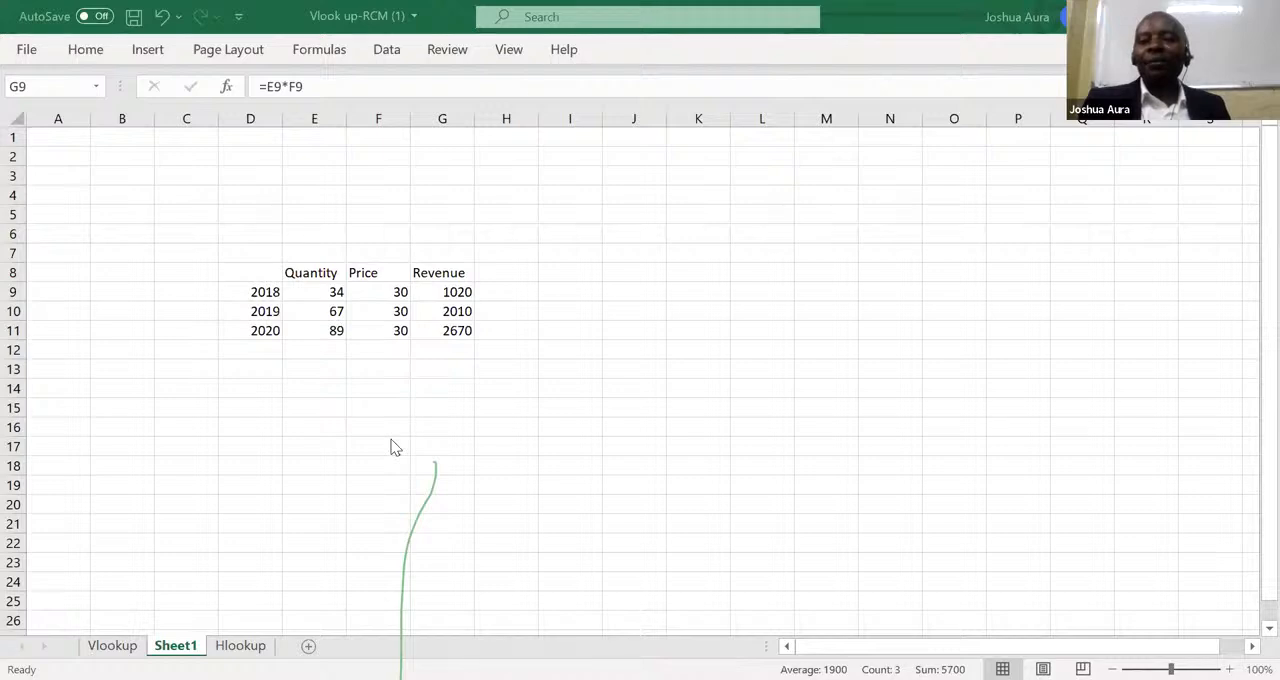
Delete the 2019 and 2020 prices in F10 and F11, keeping only the 2018 price.
click(393, 312)
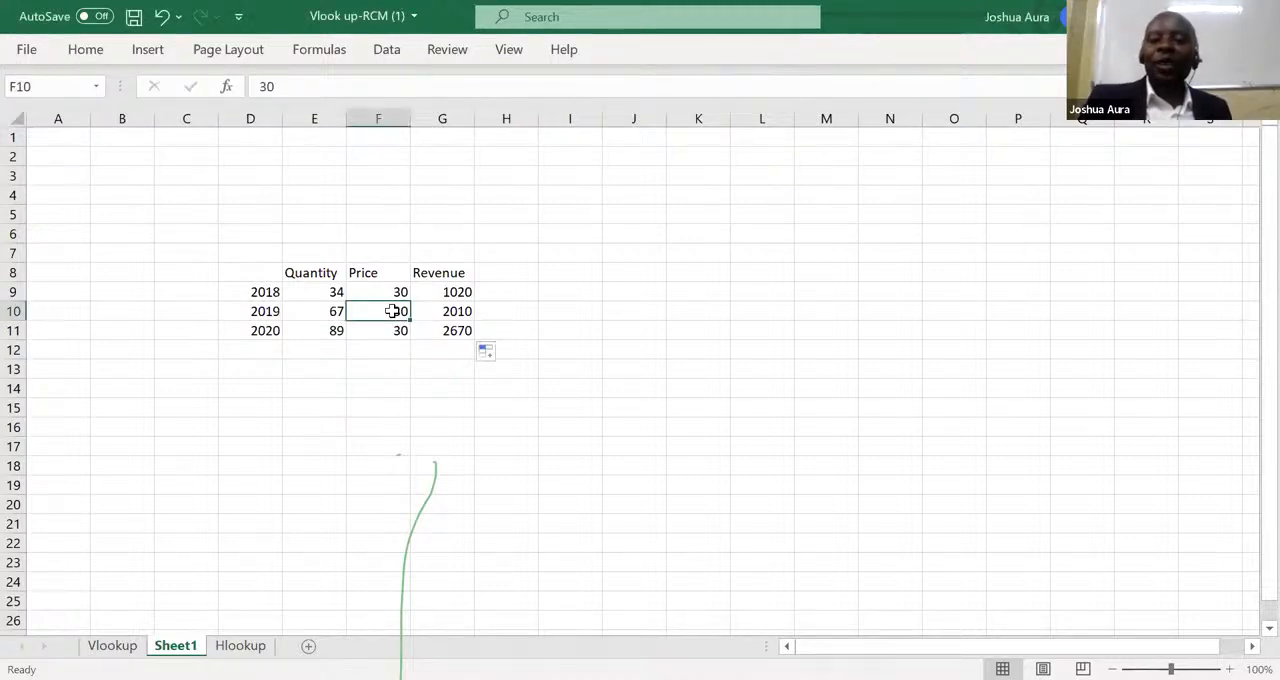
key(Delete)
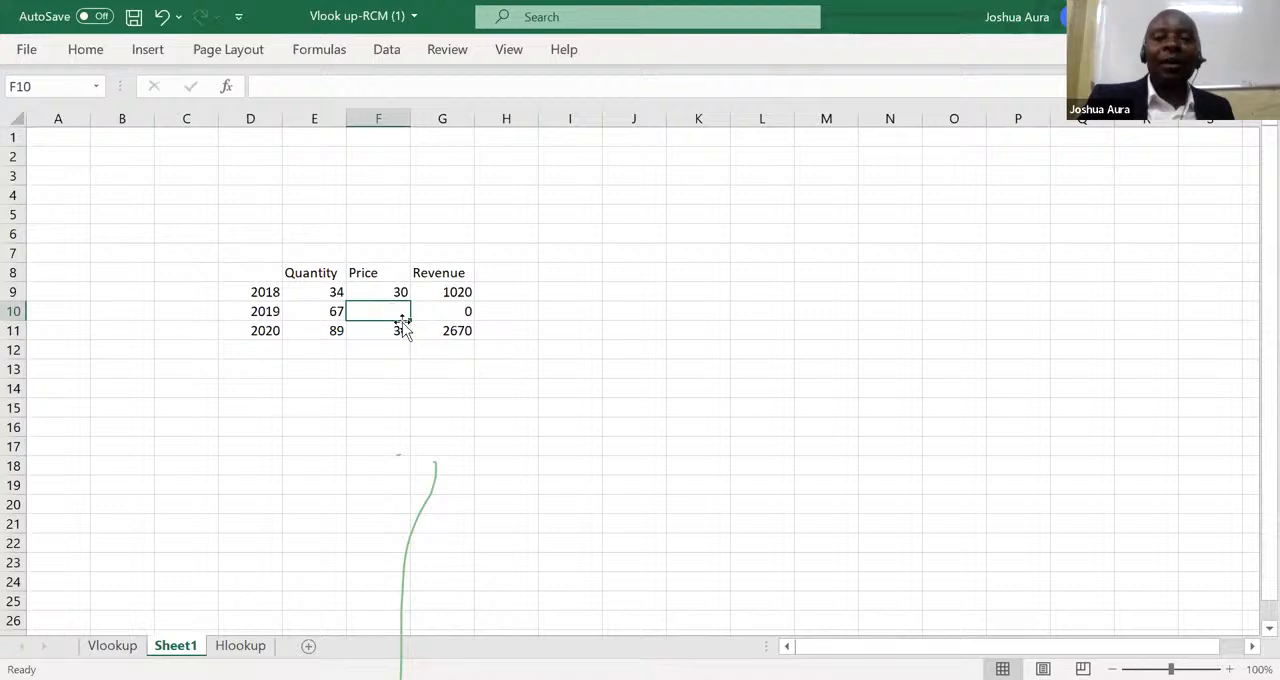
click(402, 331)
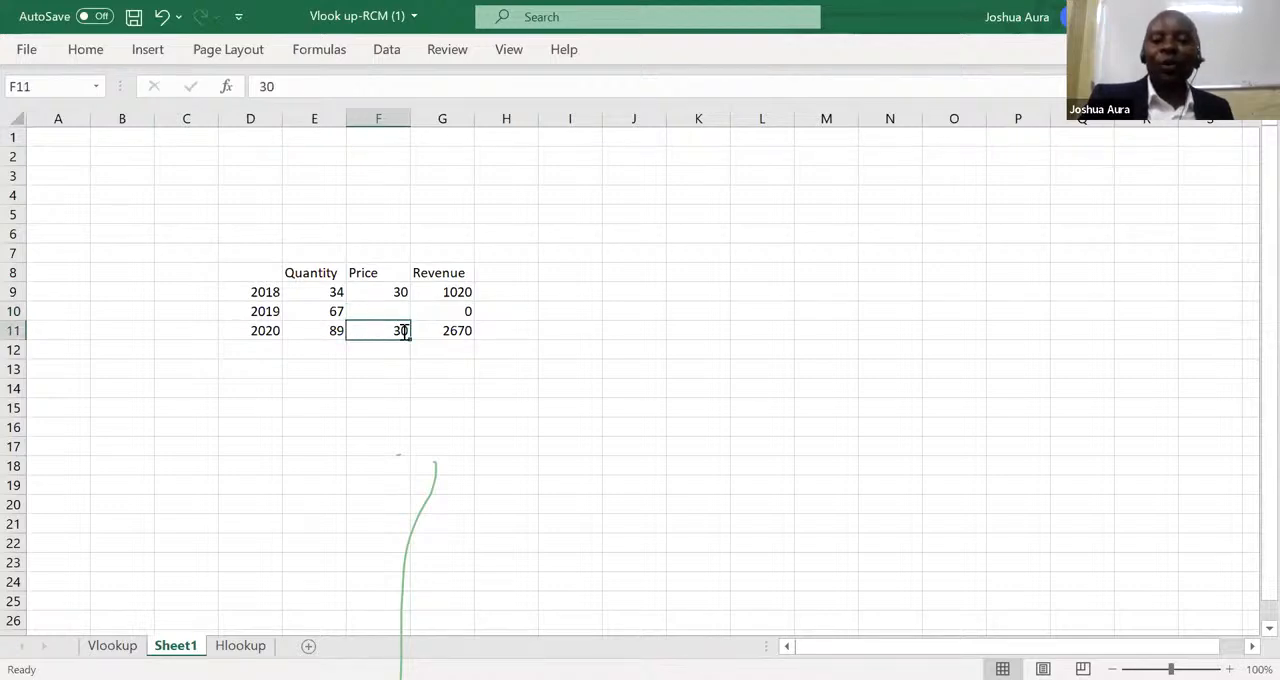
key(BackSpace)
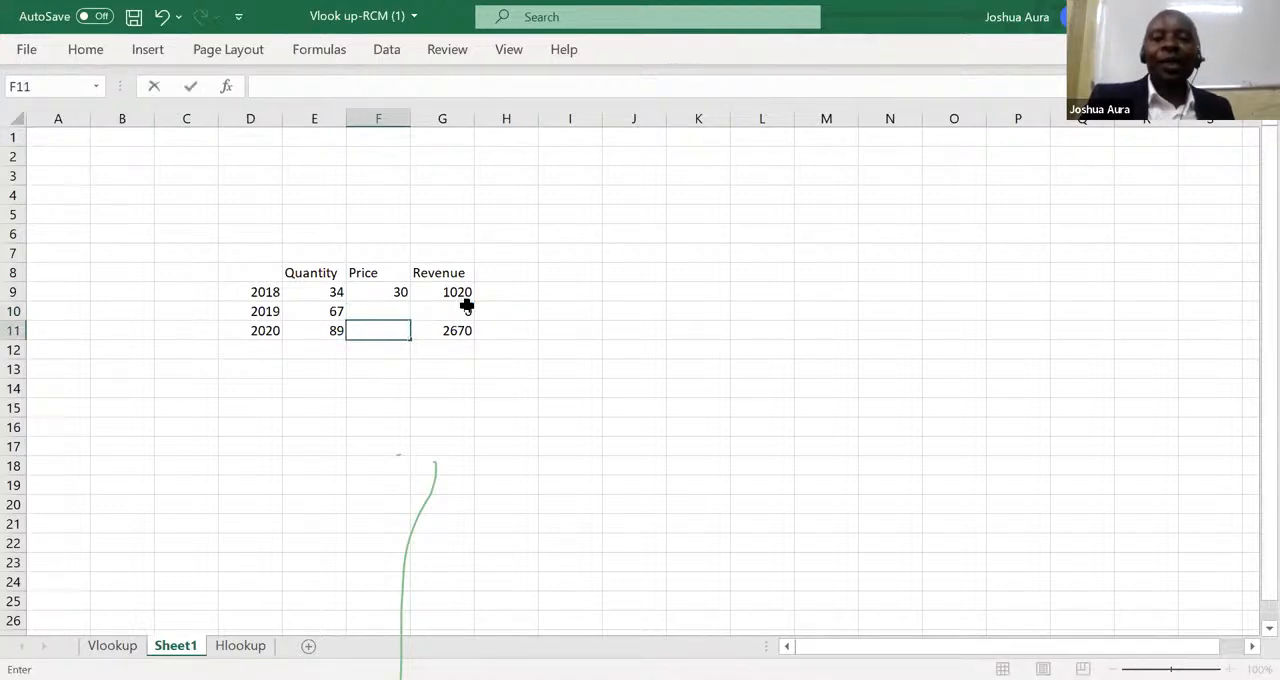
Clear the revenue formulas for all three years in G9 to G11.
click(467, 309)
double_click(467, 306)
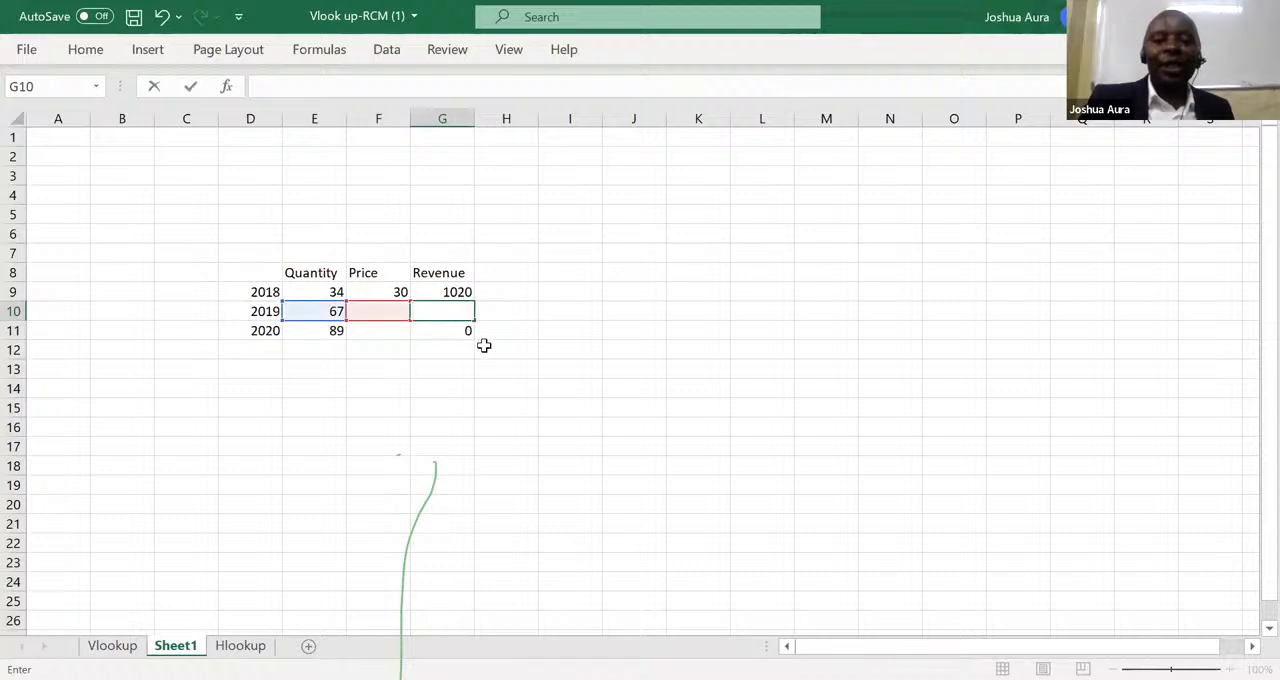
click(470, 332)
click(456, 291)
key(Delete)
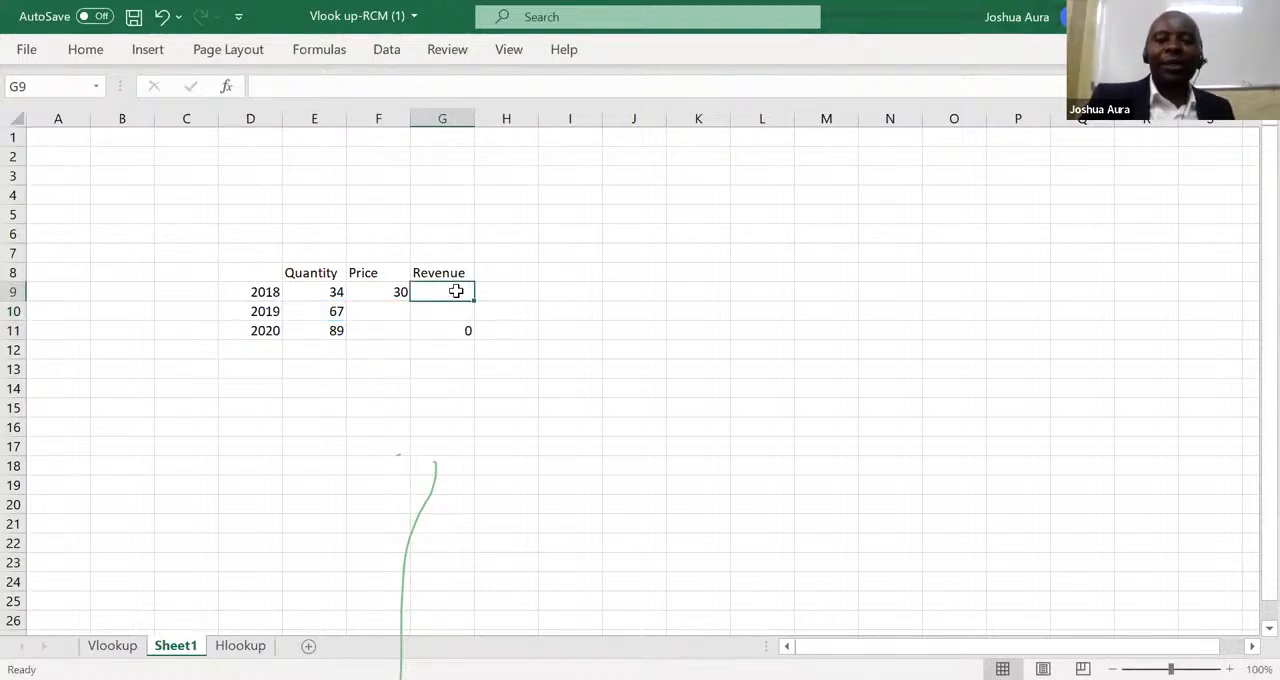
click(469, 330)
key(Delete)
click(453, 293)
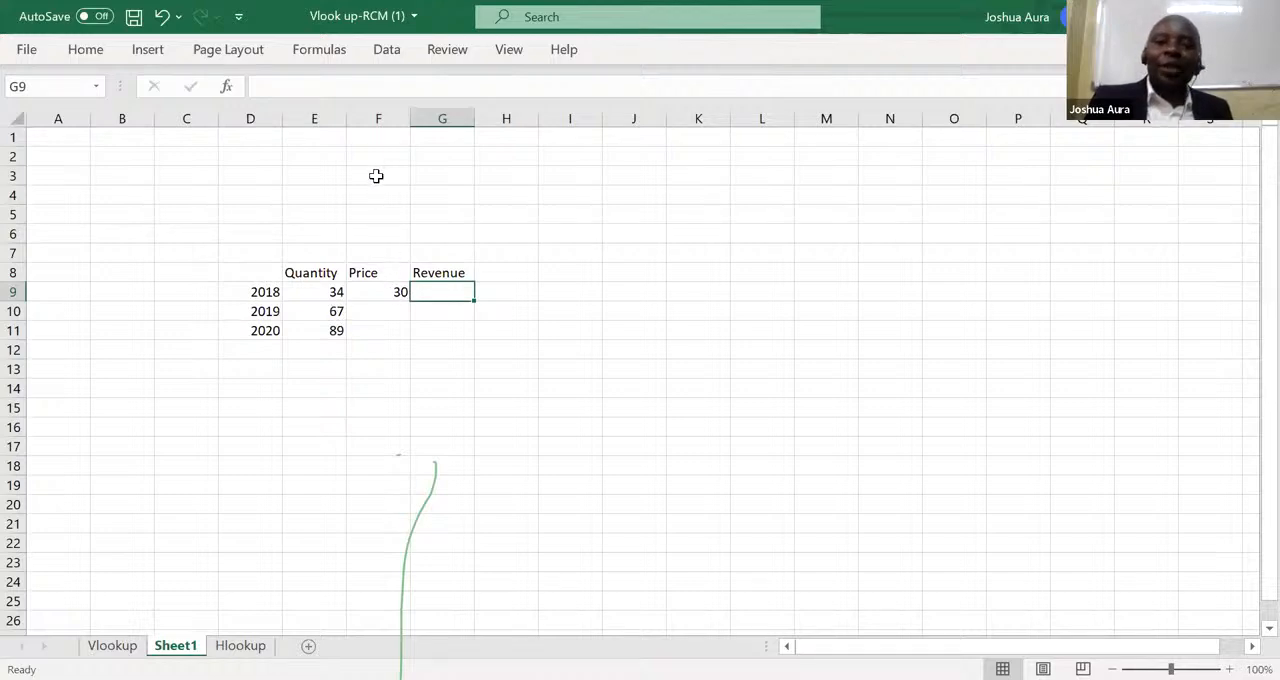
Add the note "Dollar sign to anchor a cell permanently" in cell H14.
click(397, 290)
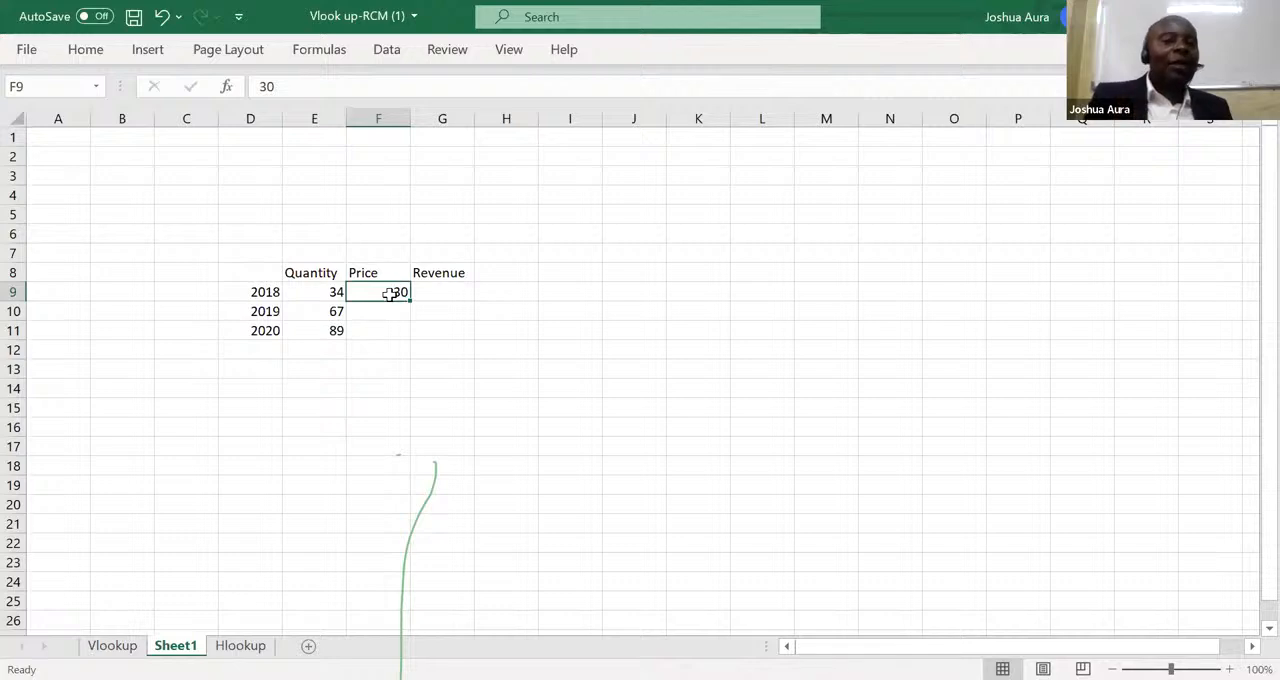
click(499, 388)
text(D)
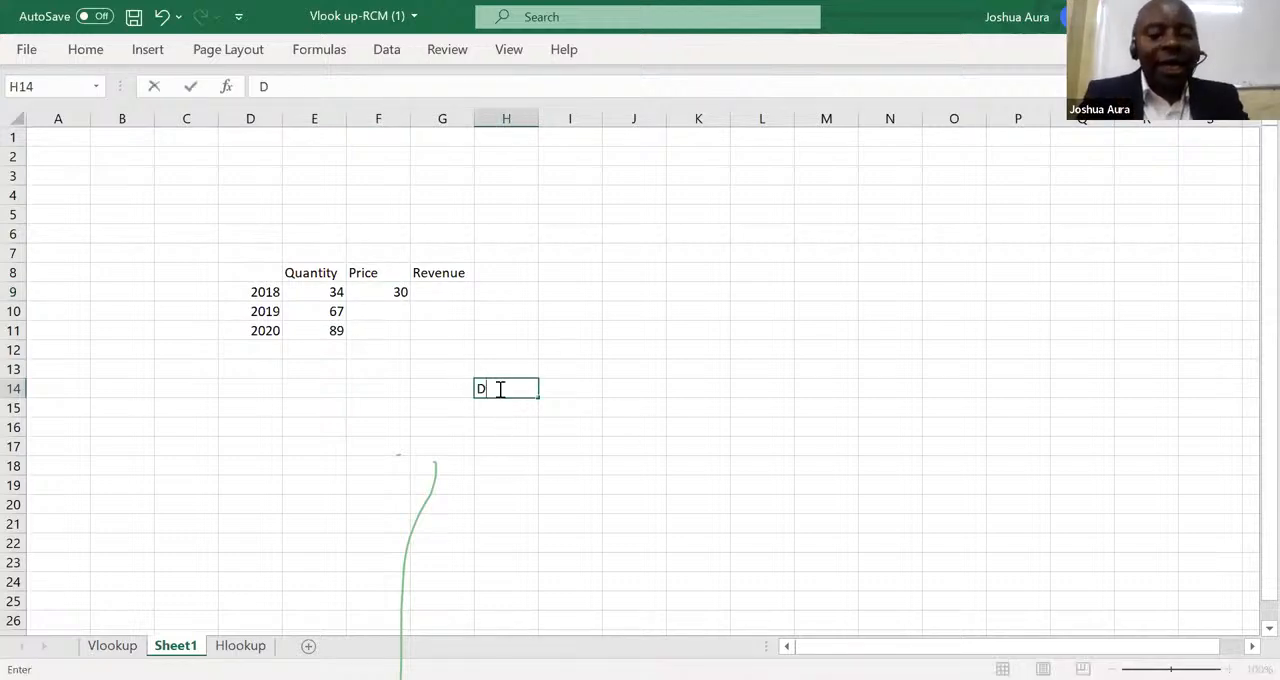
text(ollar s)
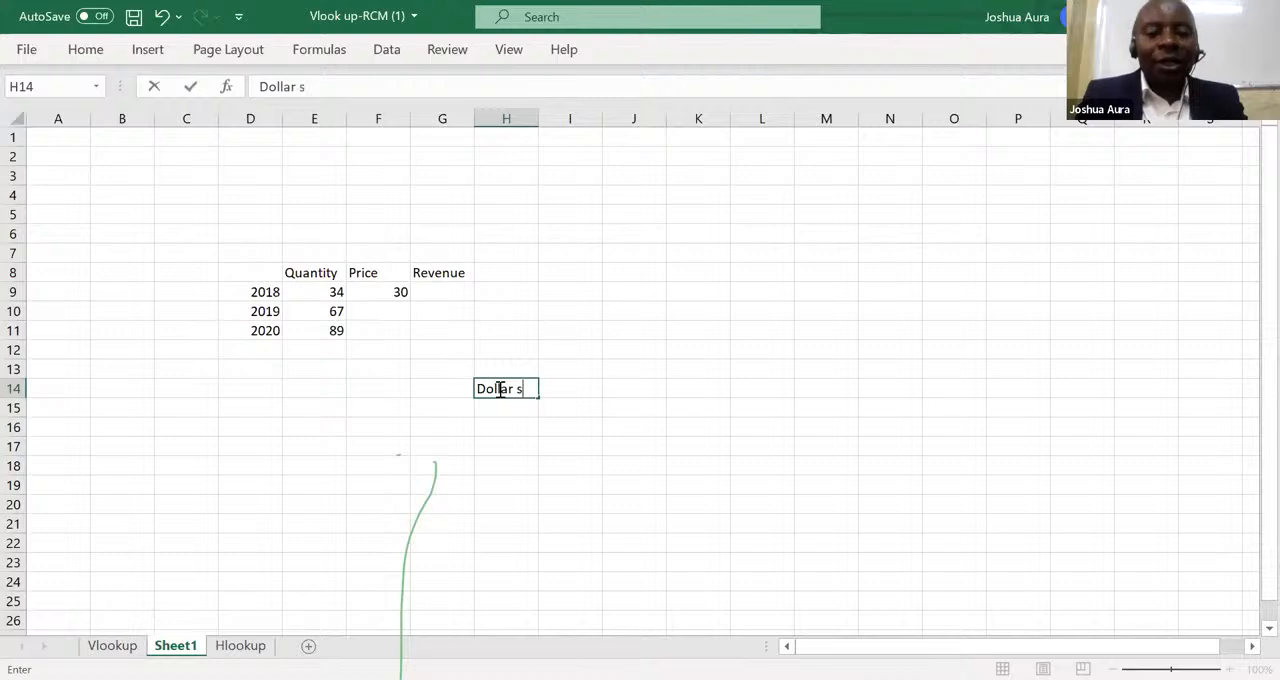
text(ign to ancho)
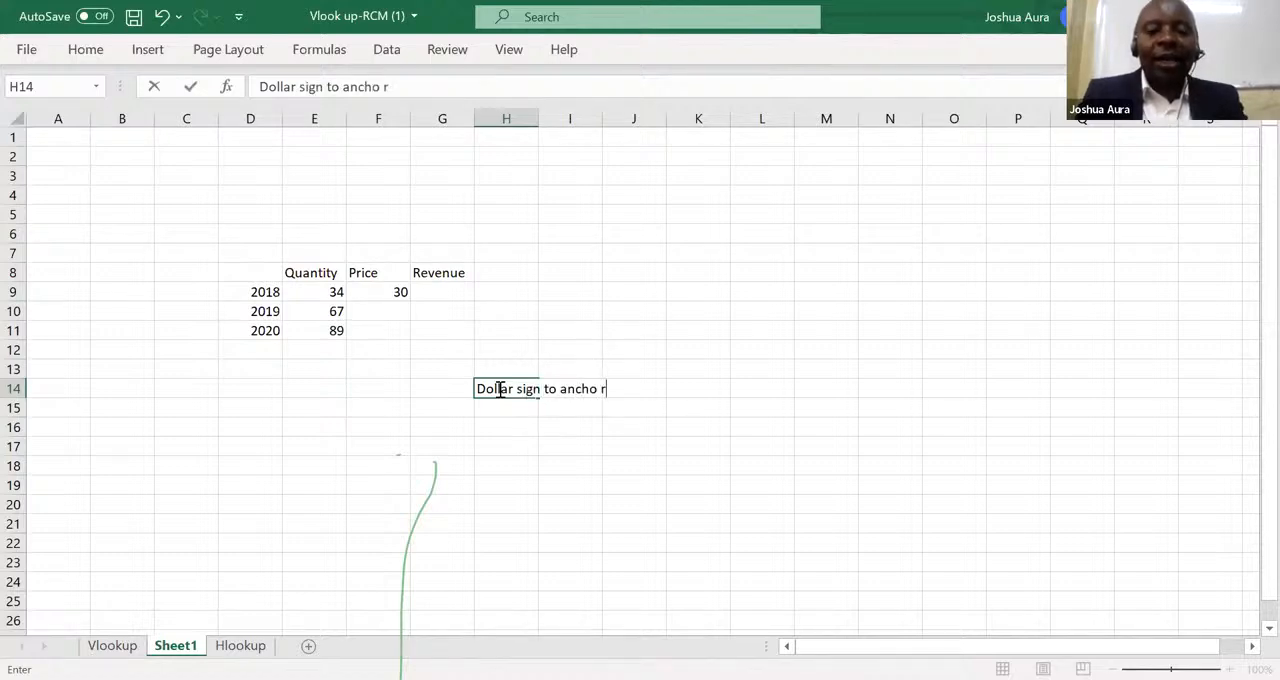
text( r a)
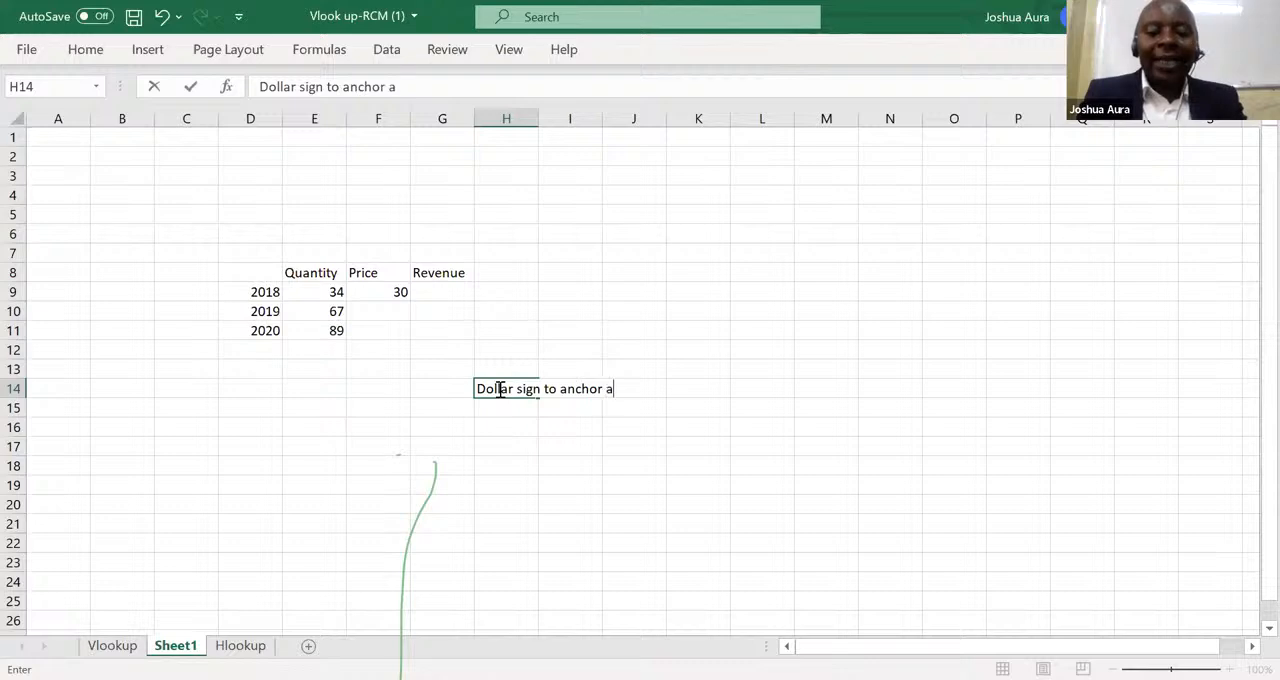
text( cell )
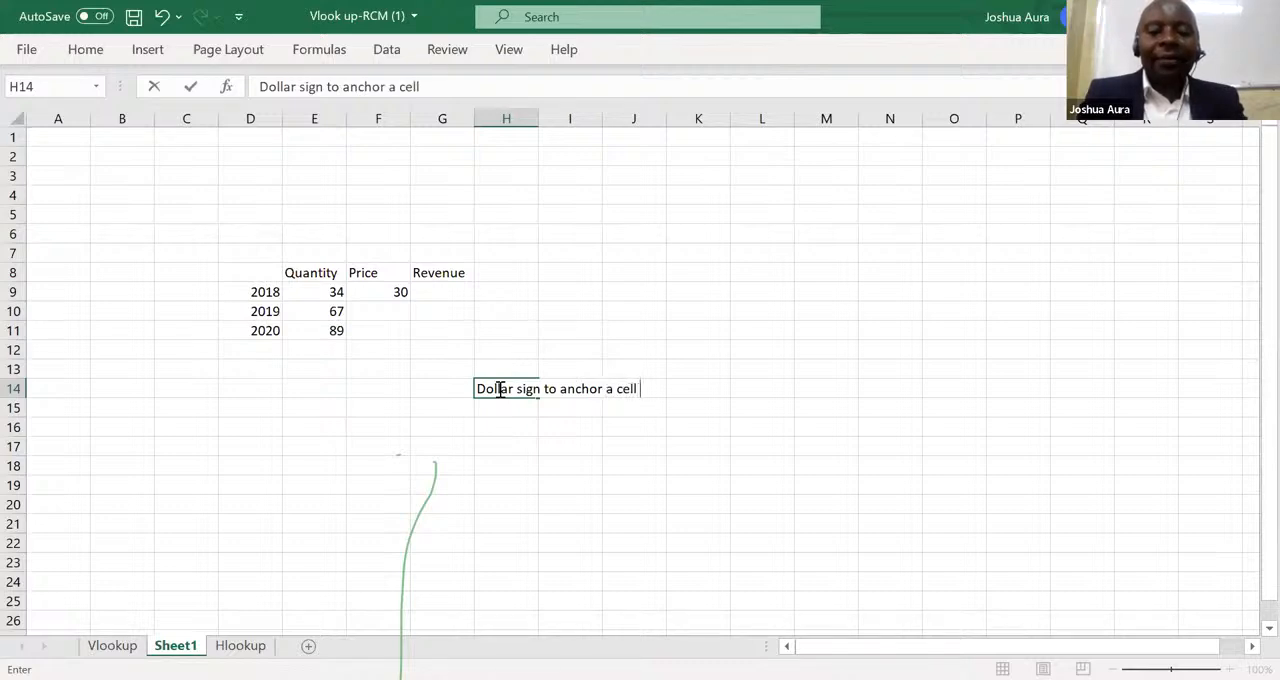
text(perma)
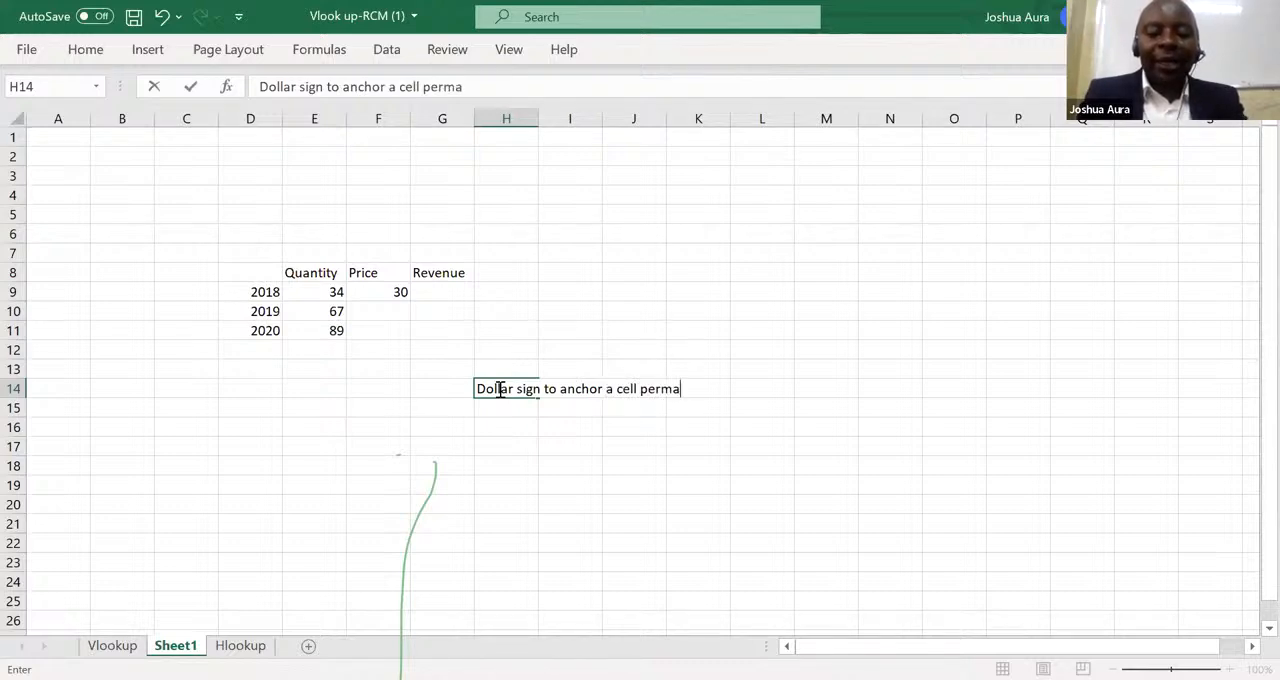
text(nently)
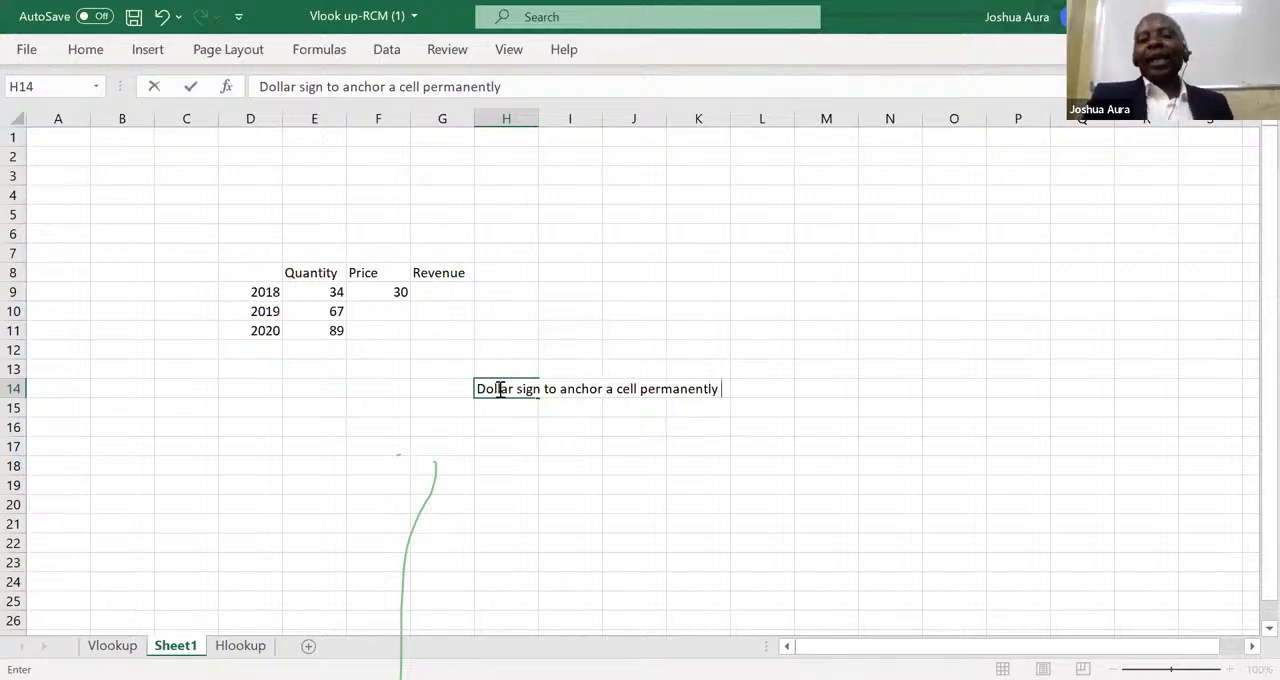
Add the note "On top of number 4" in cell L14.
click(747, 391)
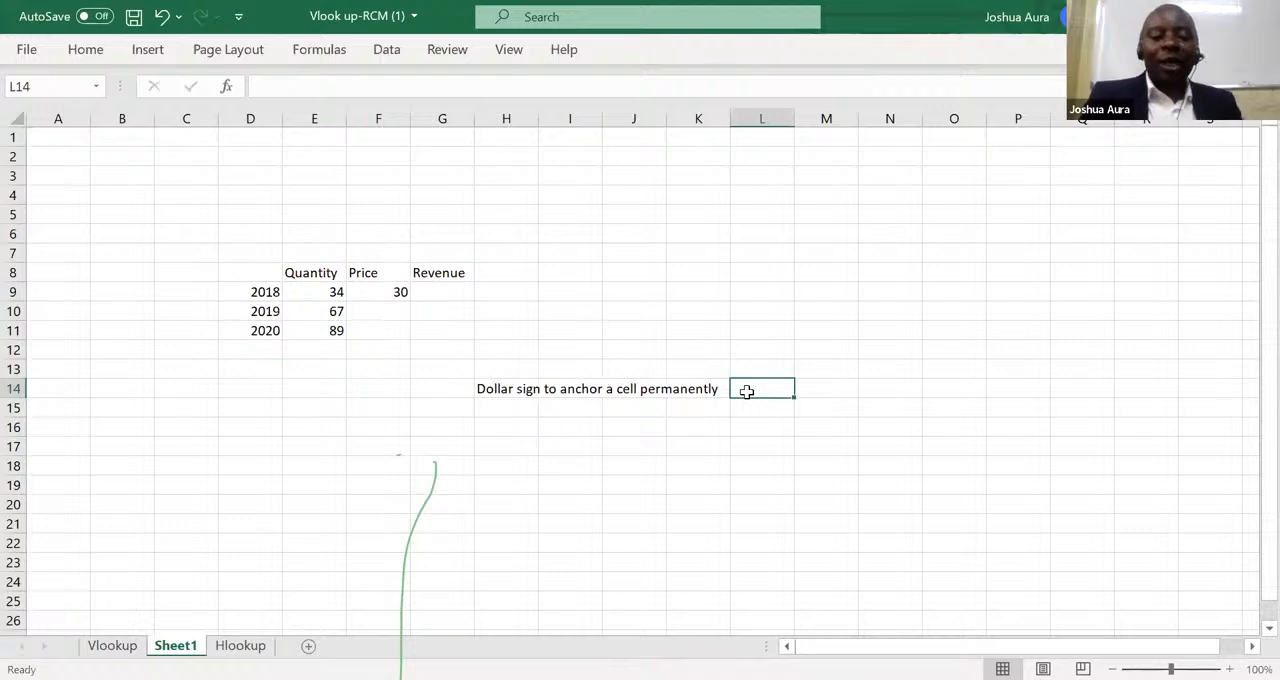
text(On top)
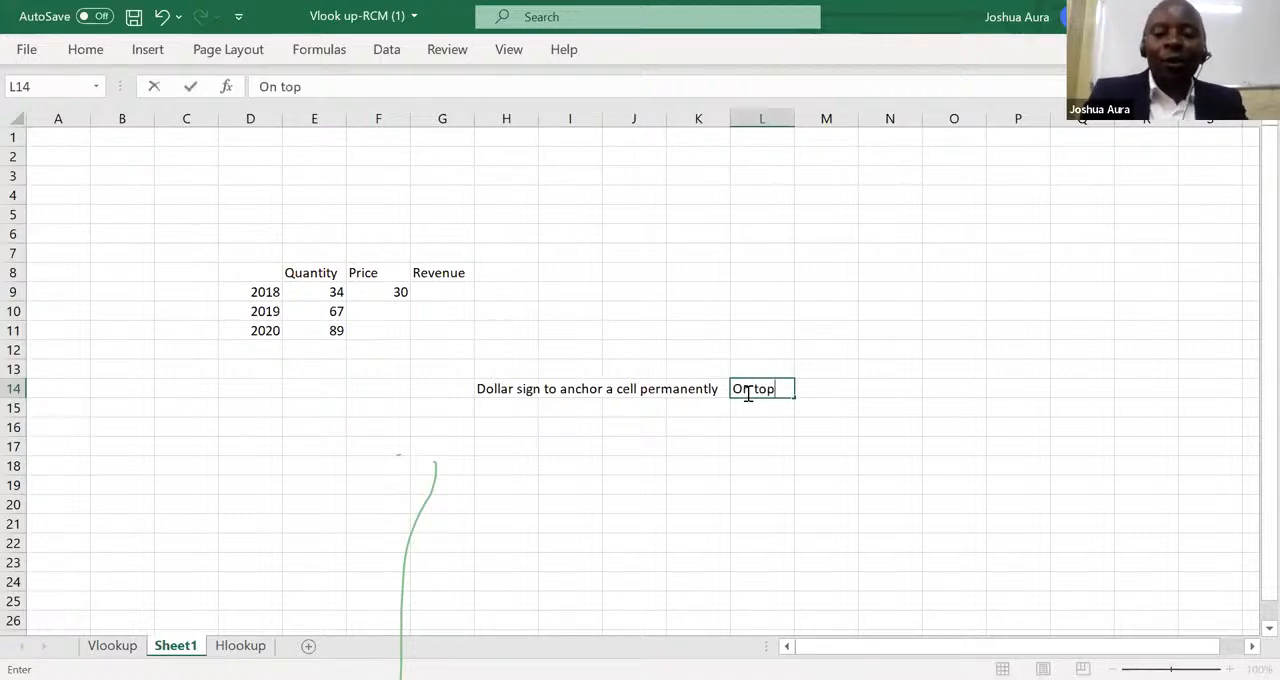
text( of n)
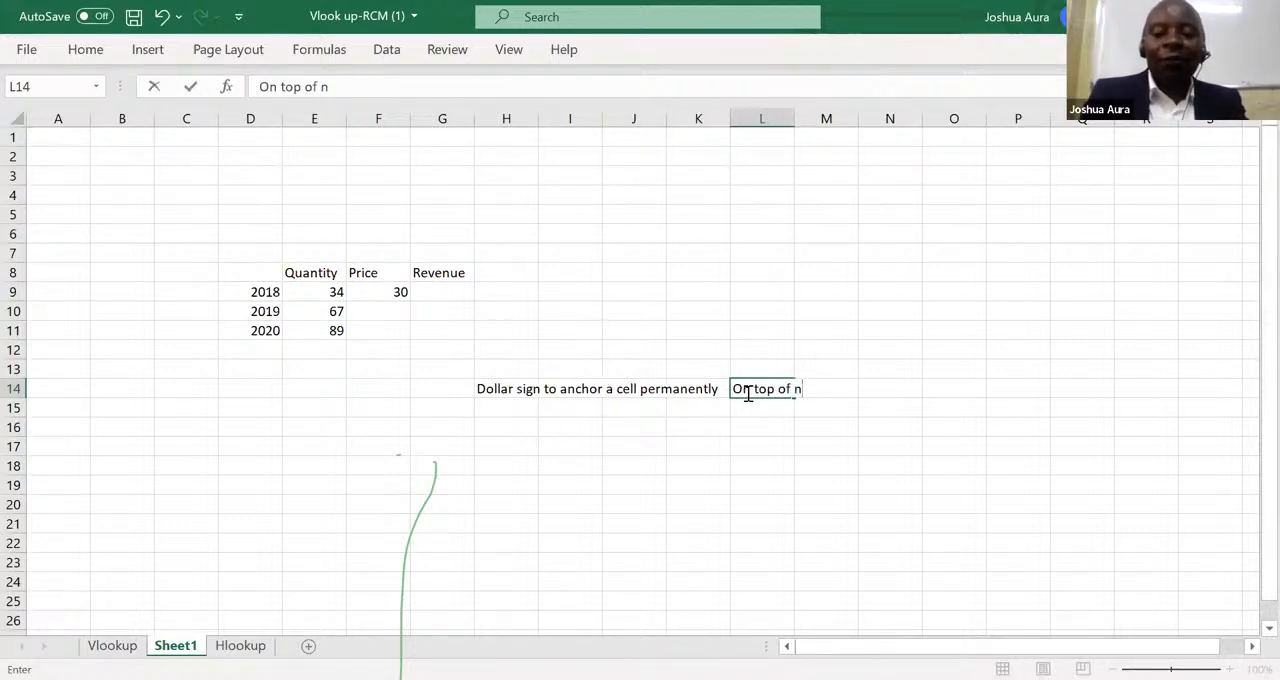
text(umber 4)
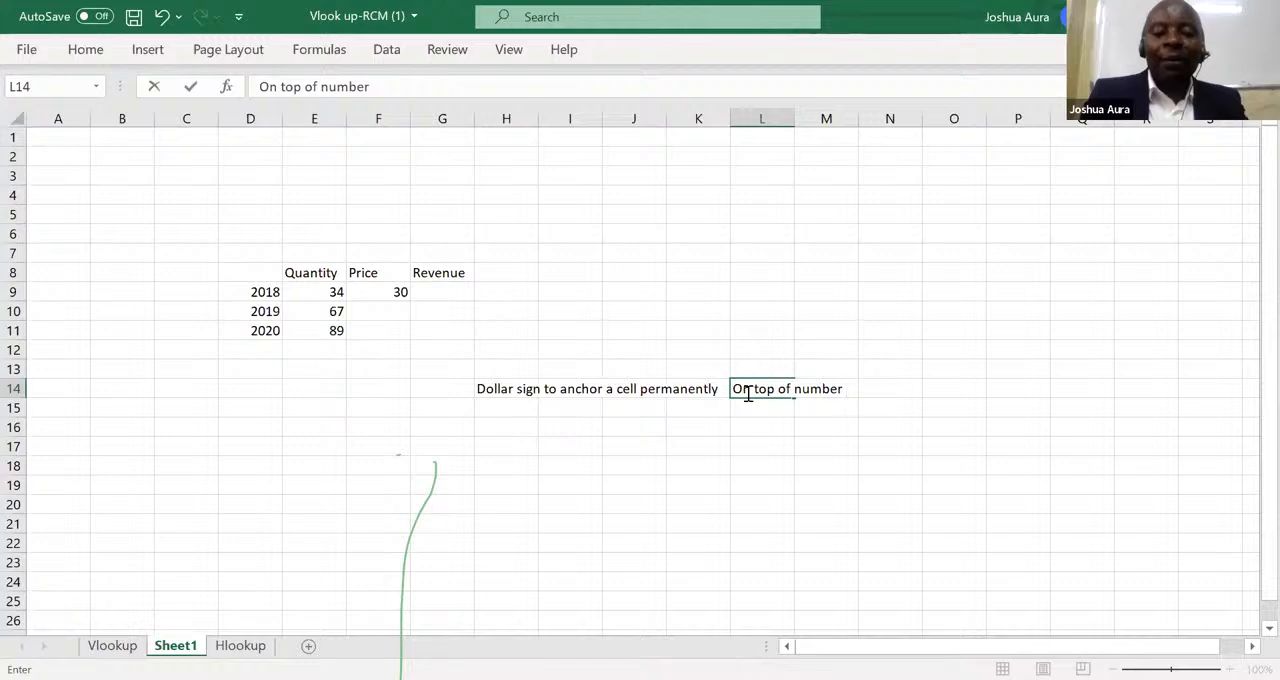
click(744, 435)
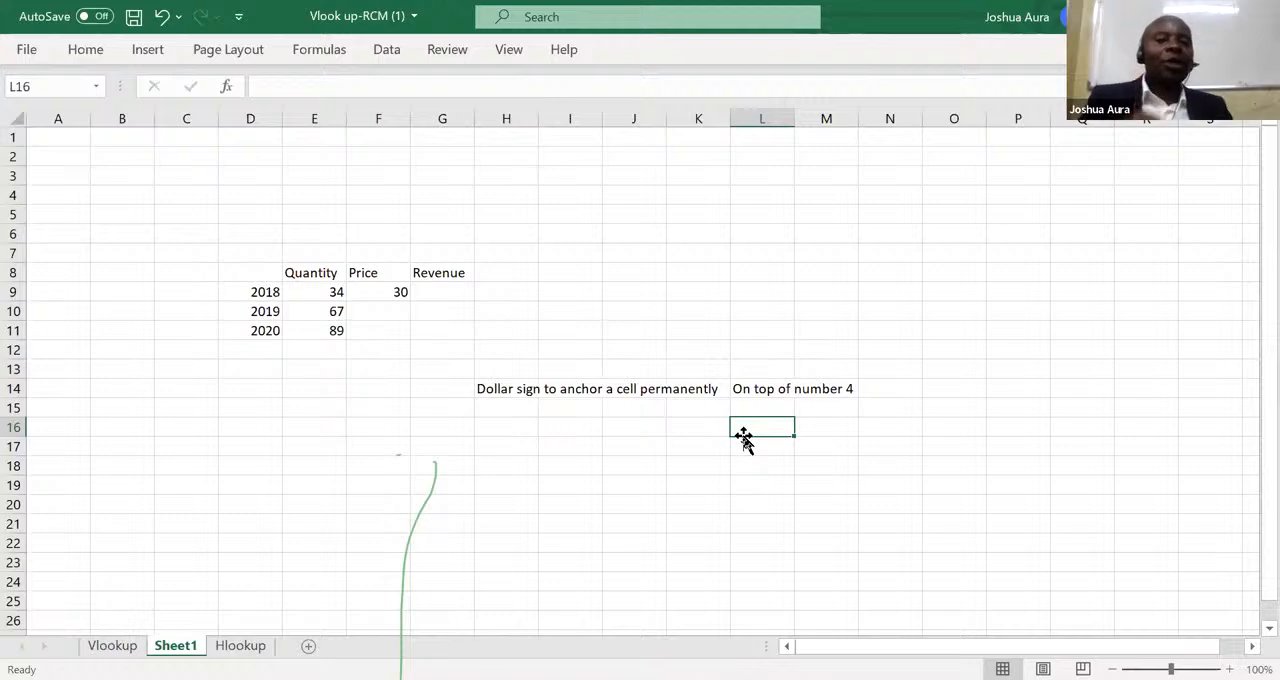
Calculate the 2018 revenue in G9 with the formula =E9*$F$9, then fill it down to G11.
click(443, 290)
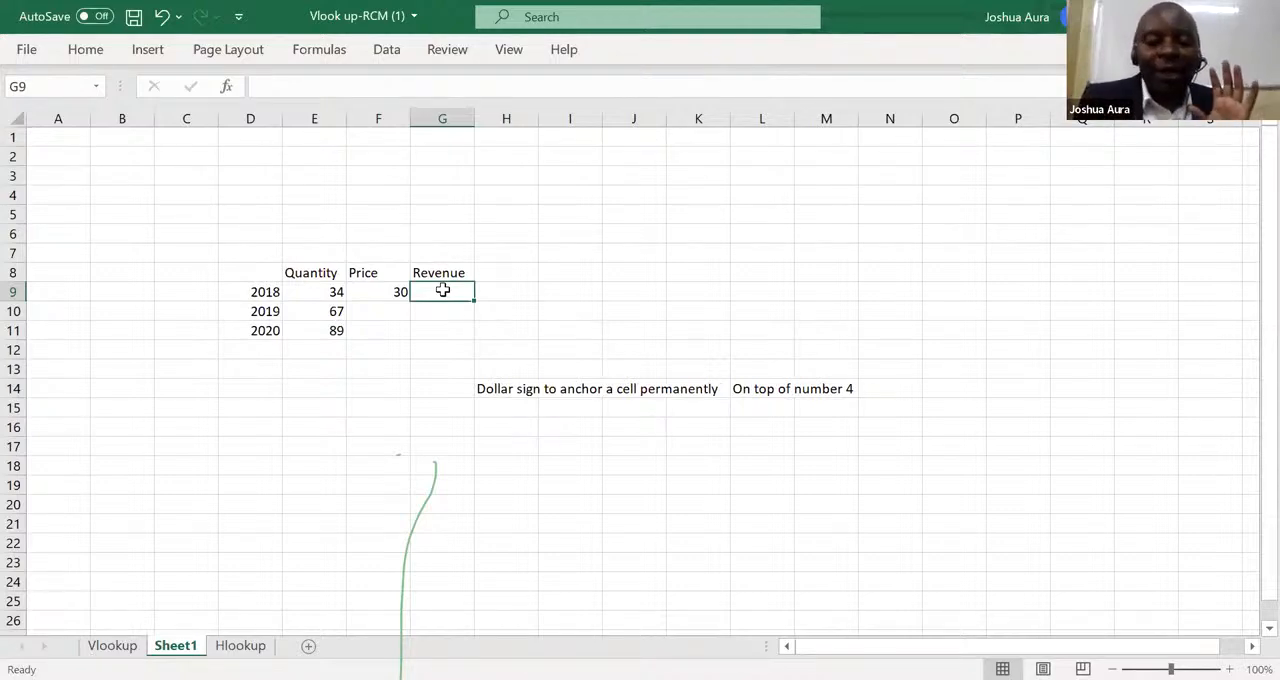
text(=)
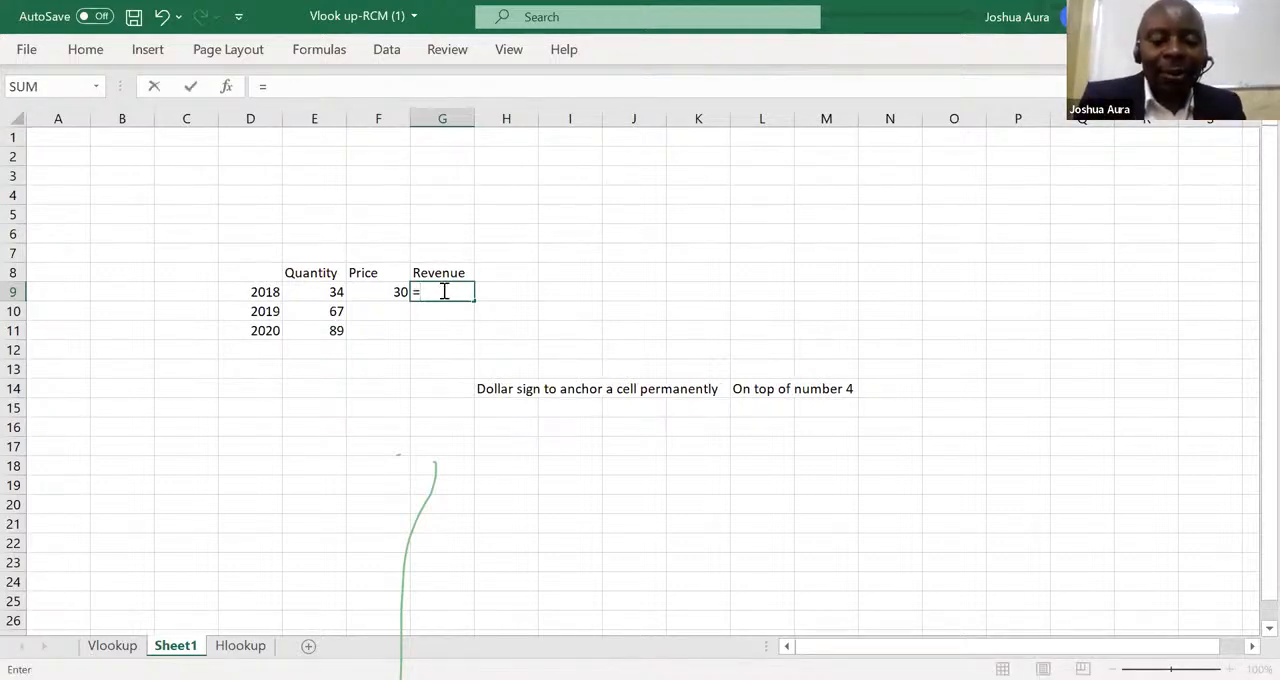
click(330, 292)
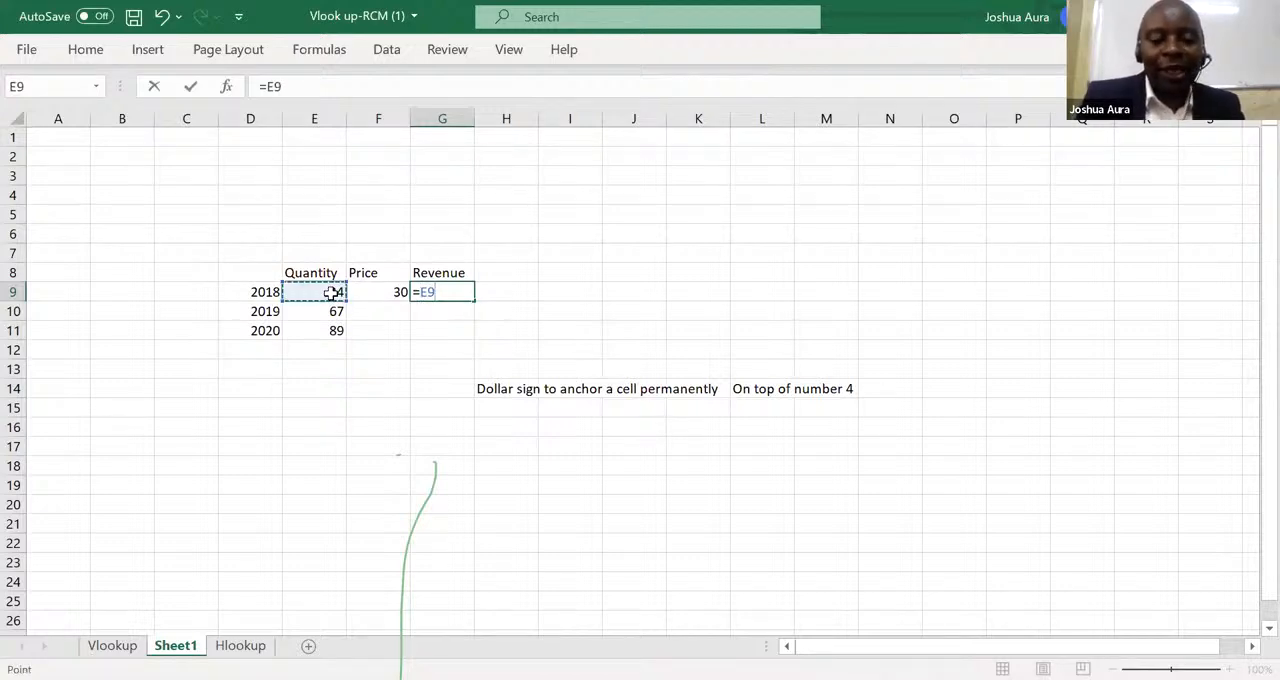
text(*)
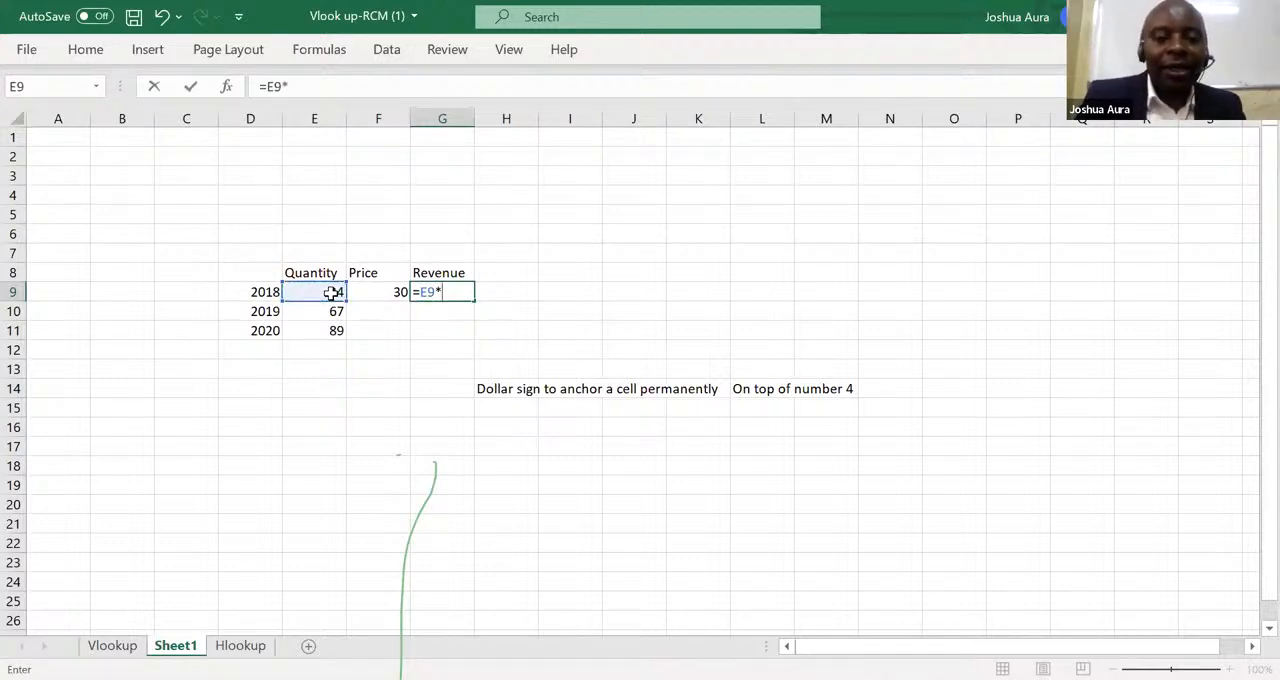
click(396, 292)
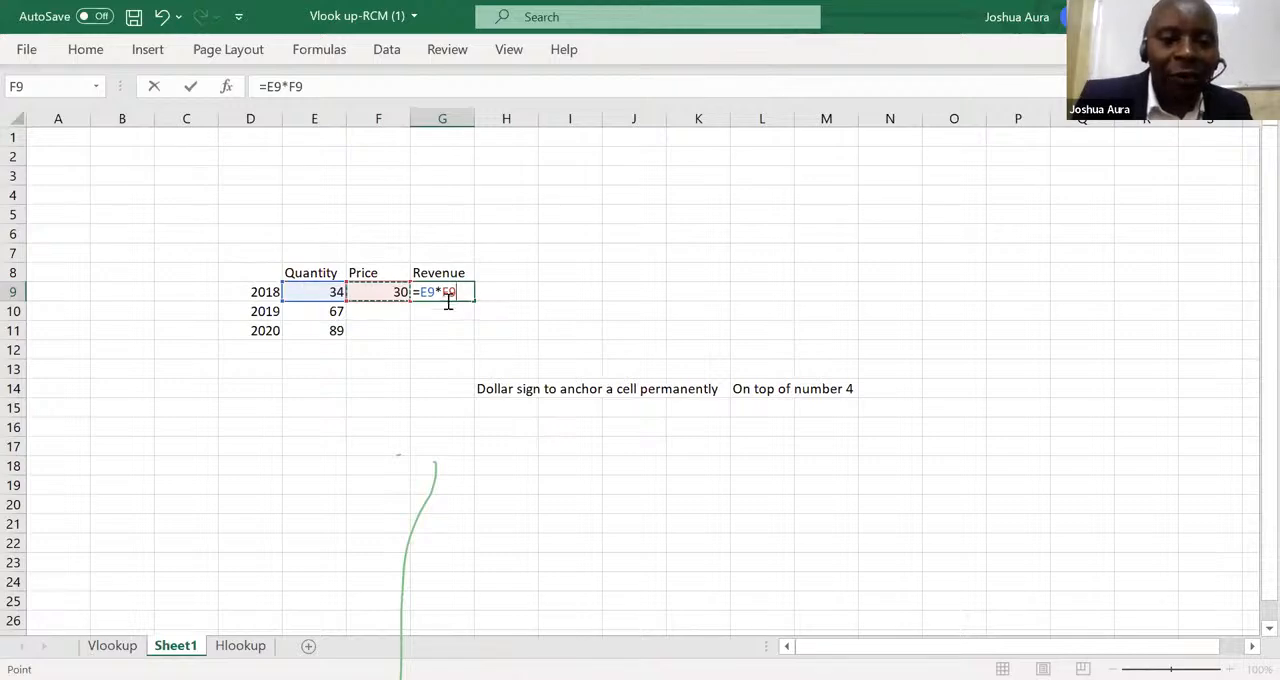
click(444, 295)
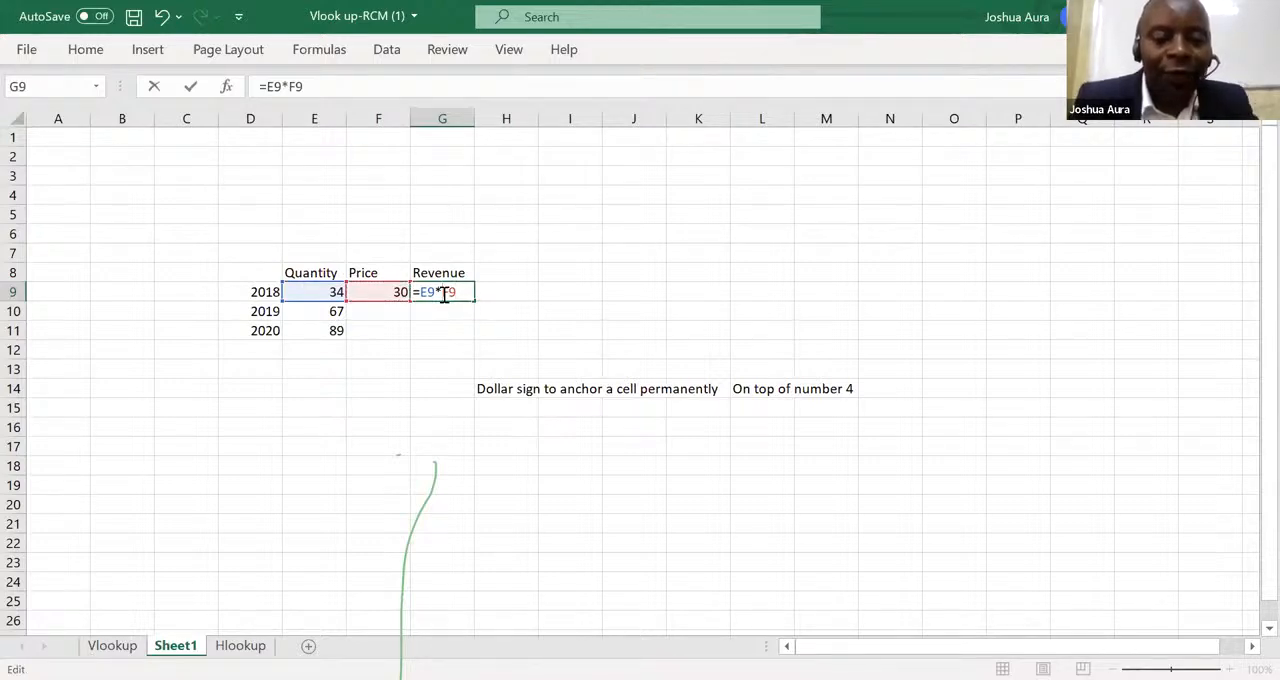
text($)
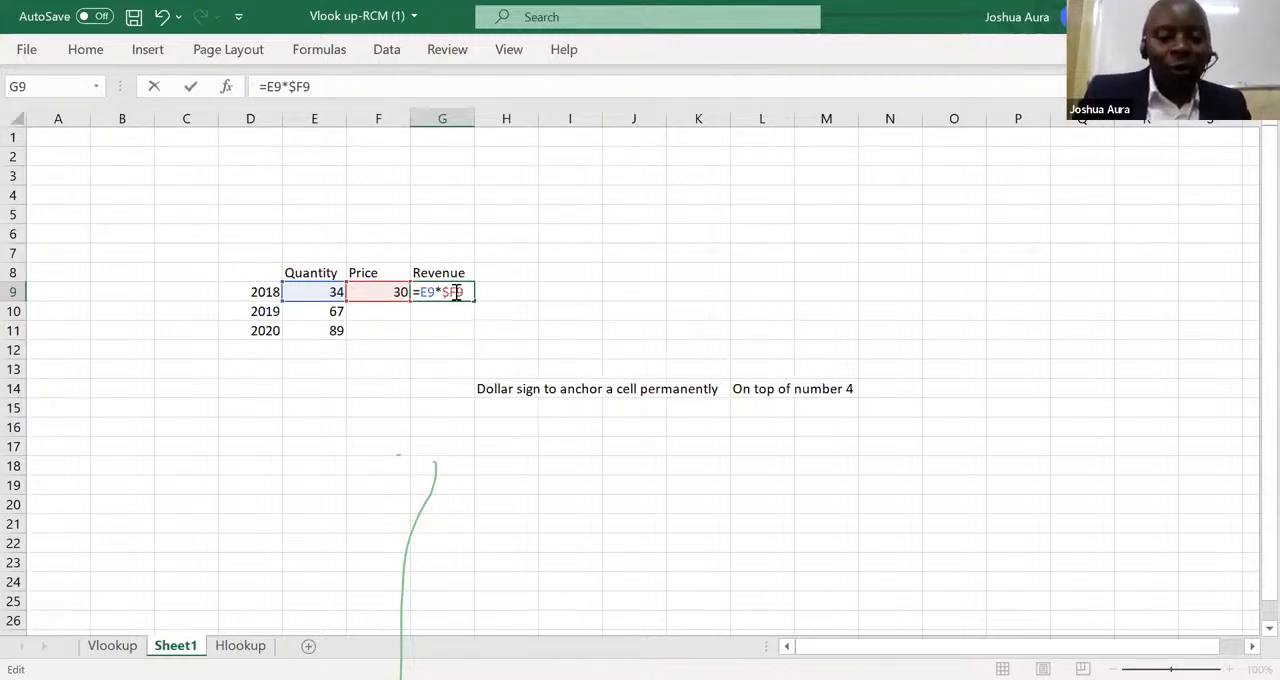
click(456, 292)
text($)
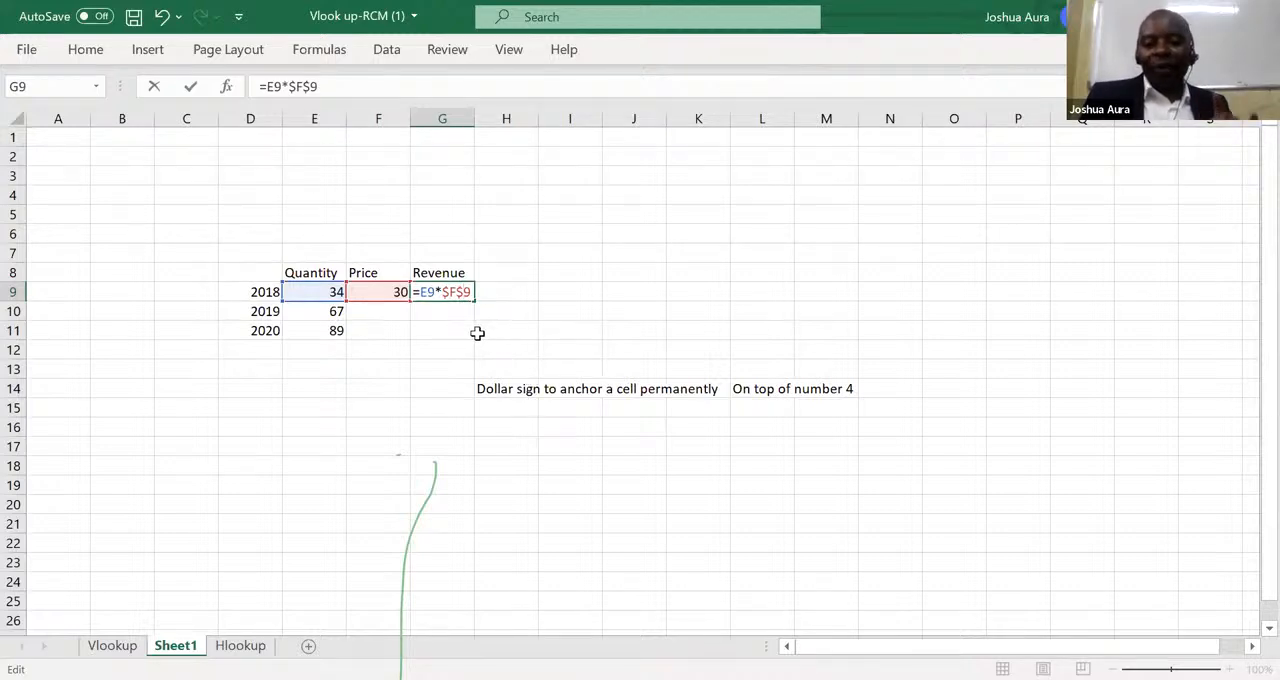
key(Return)
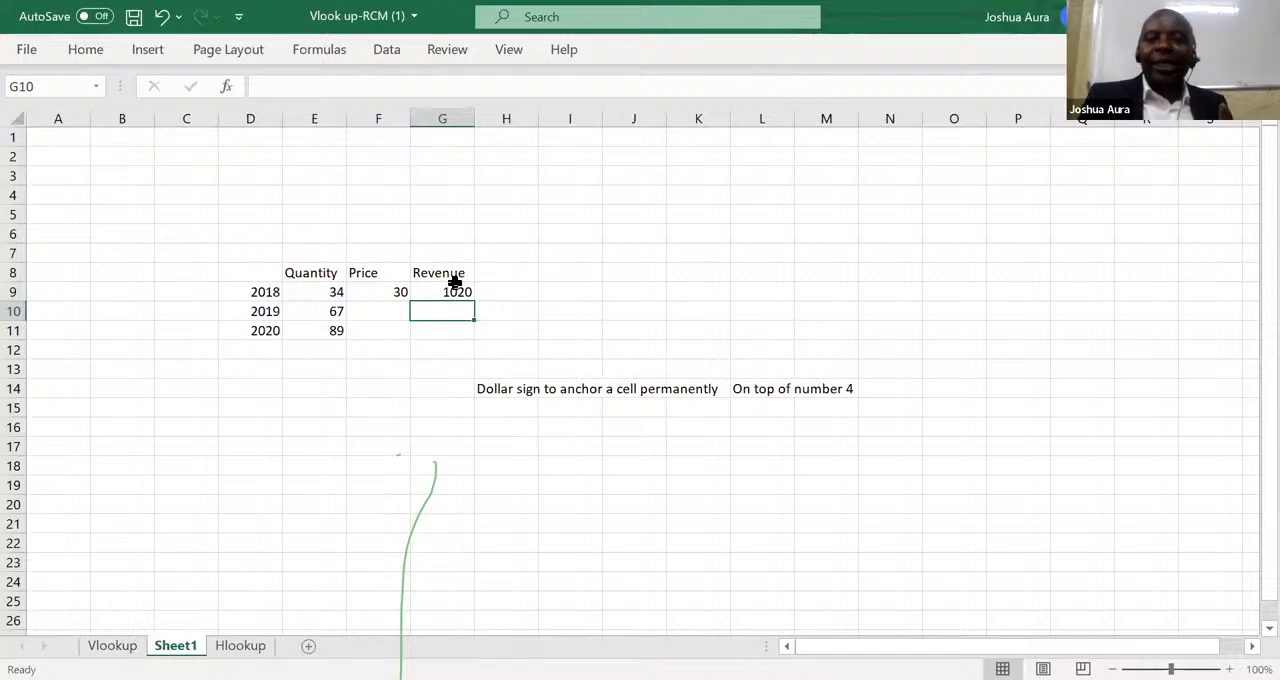
click(456, 290)
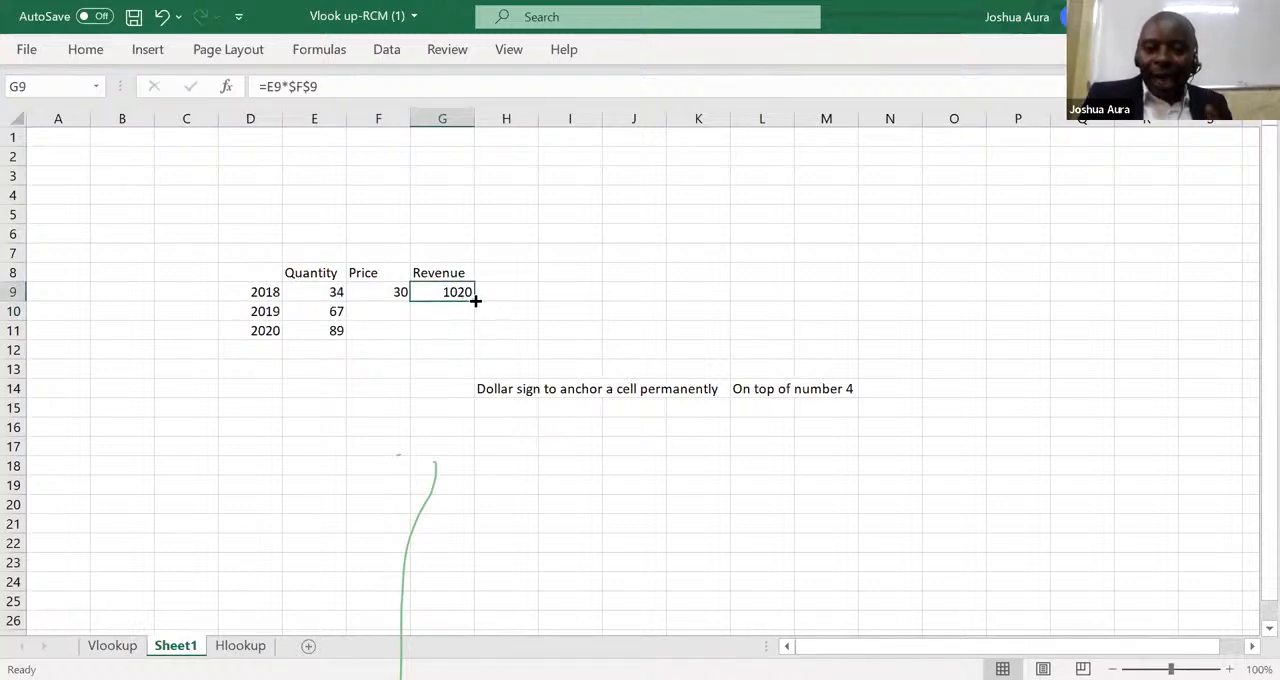
drag(475, 300, 474, 339)
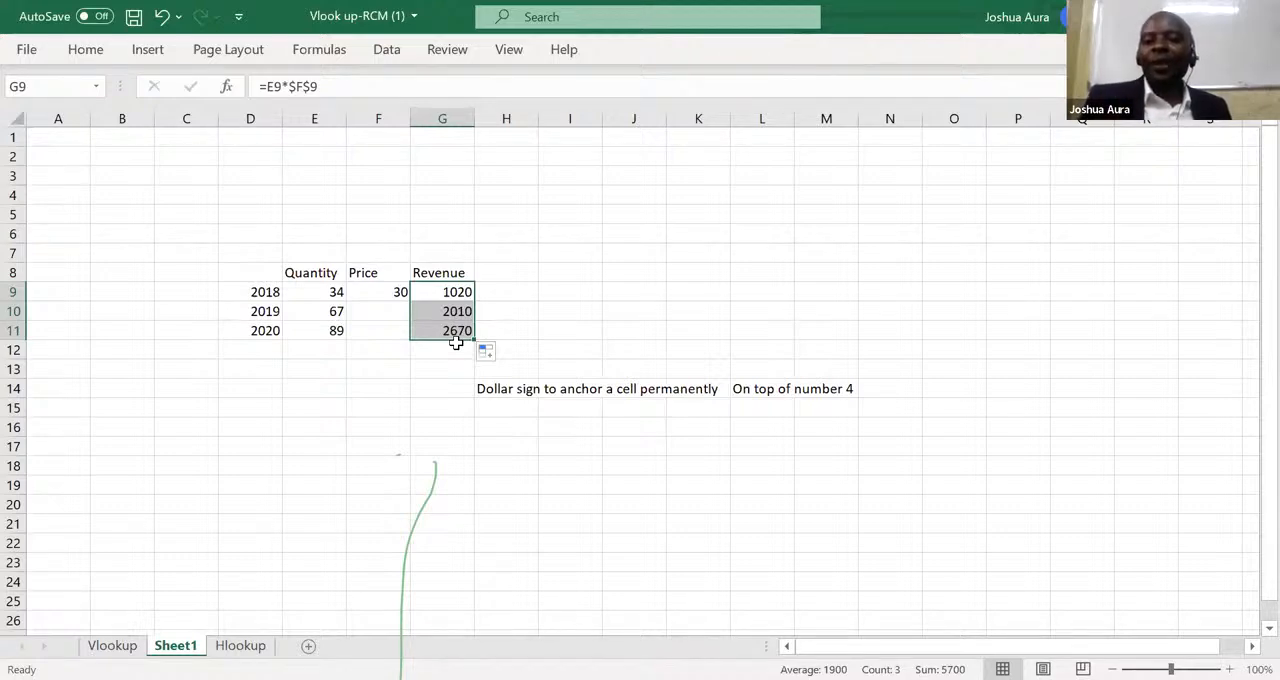
Remove both dollar signs from the 2018 revenue formula in G9 so it reads =E9*F9.
click(462, 292)
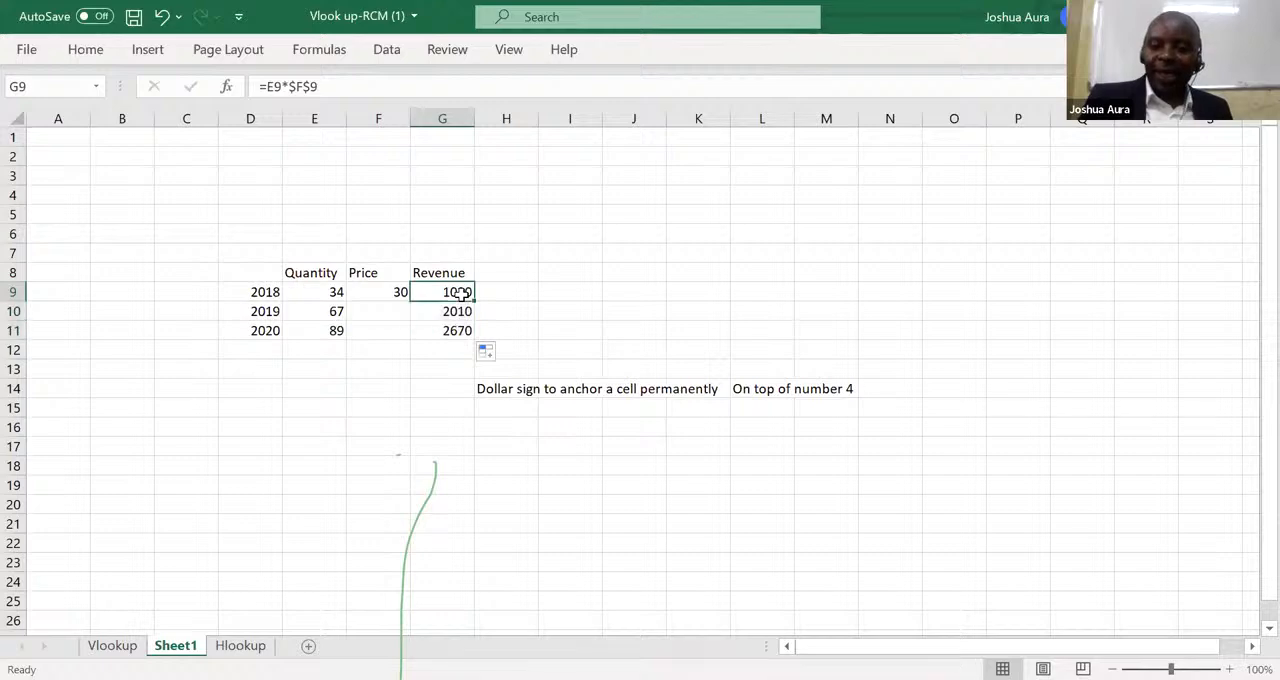
click(295, 87)
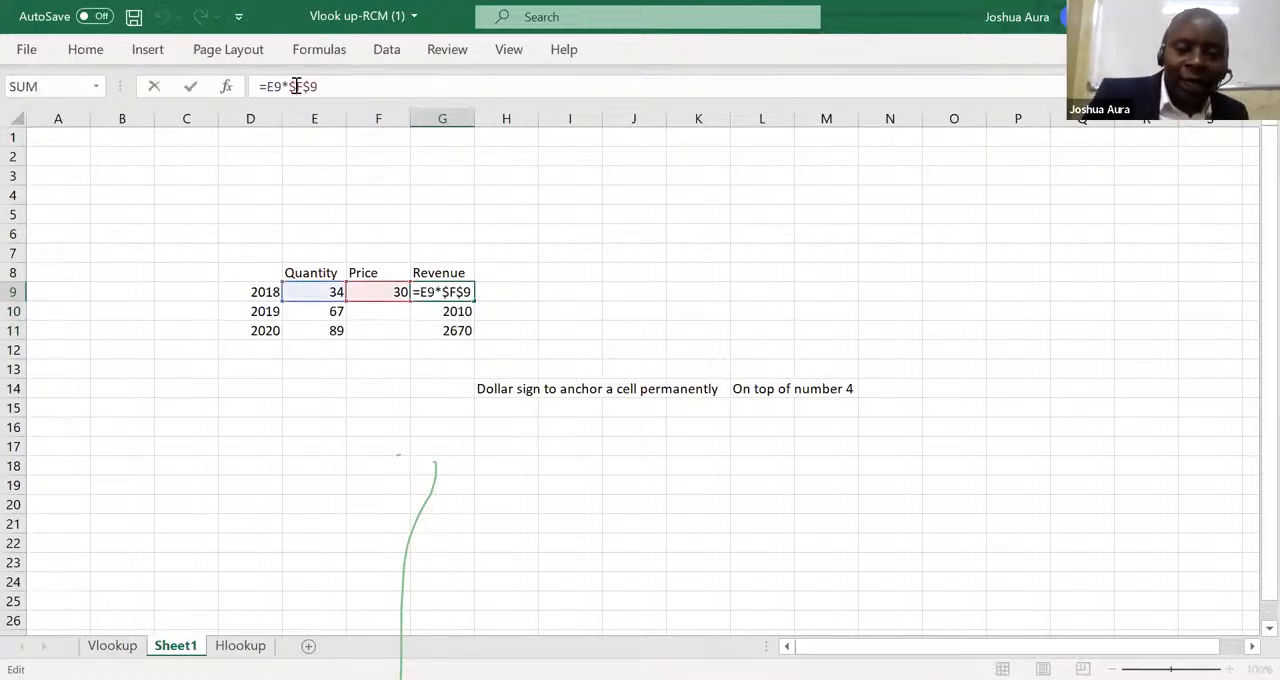
key(BackSpace)
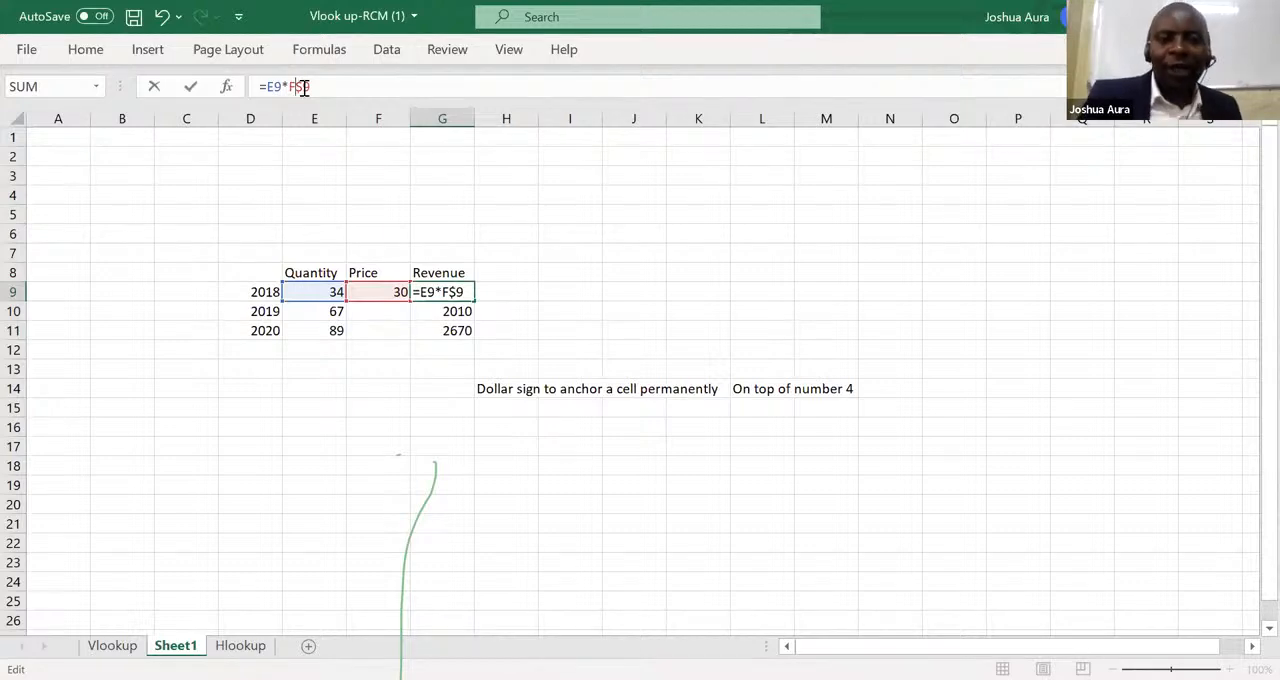
click(268, 424)
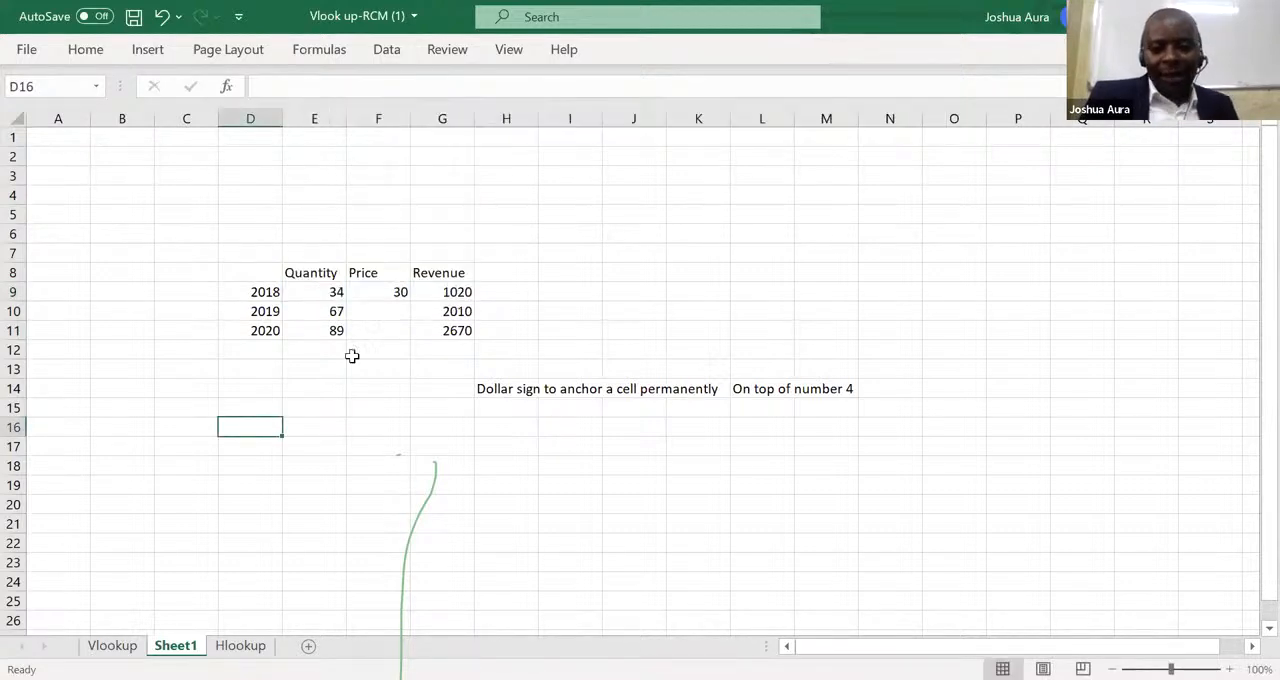
Clear the 2019 and 2020 revenues in G10 and G11 and refill them with the unanchored formula from G9.
double_click(450, 313)
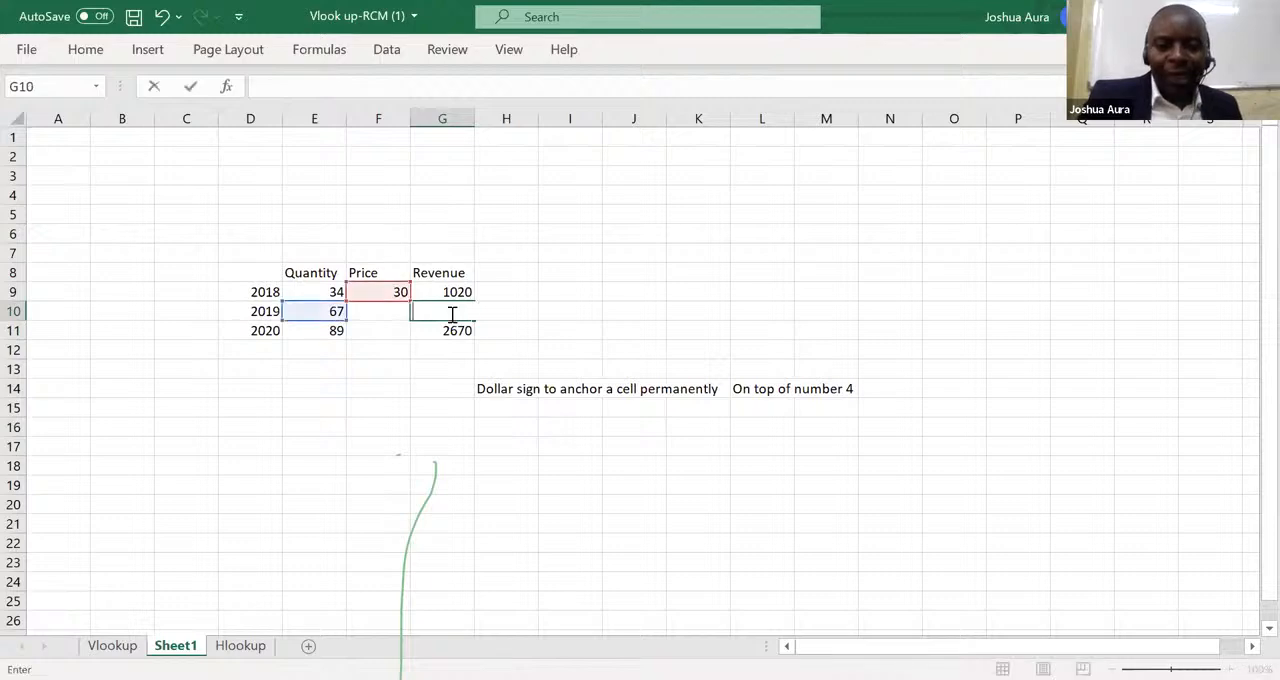
click(465, 330)
key(BackSpace)
click(461, 310)
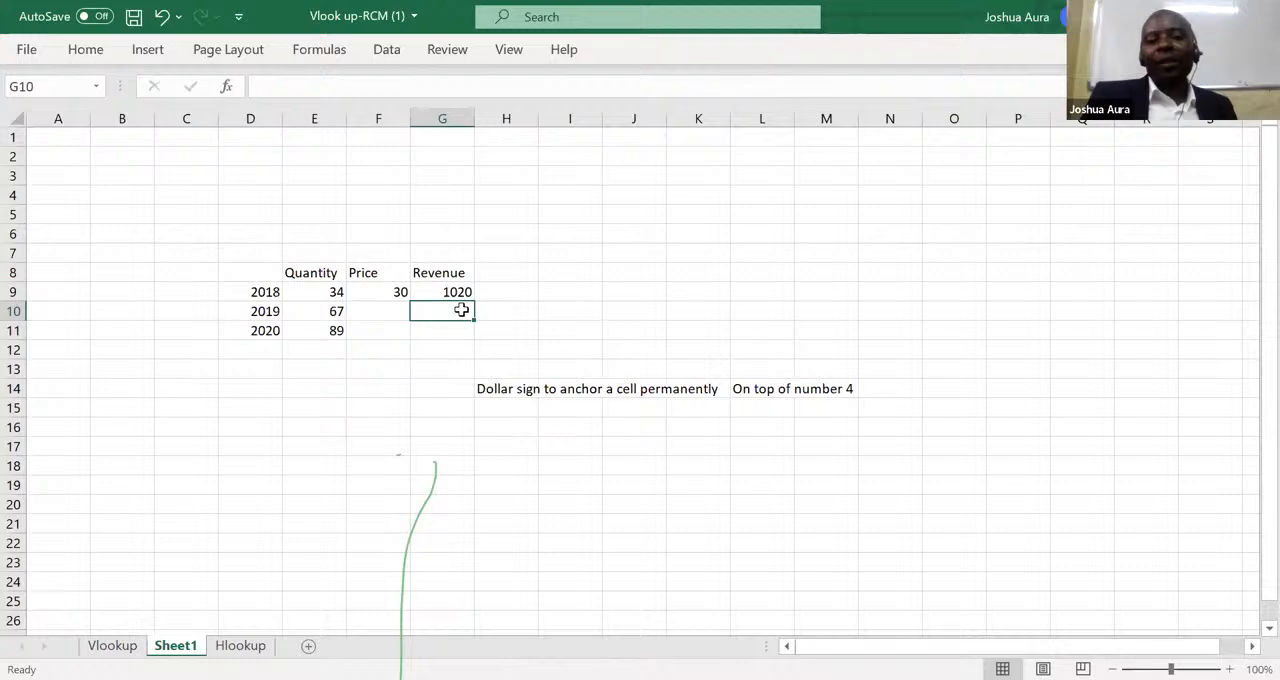
click(458, 291)
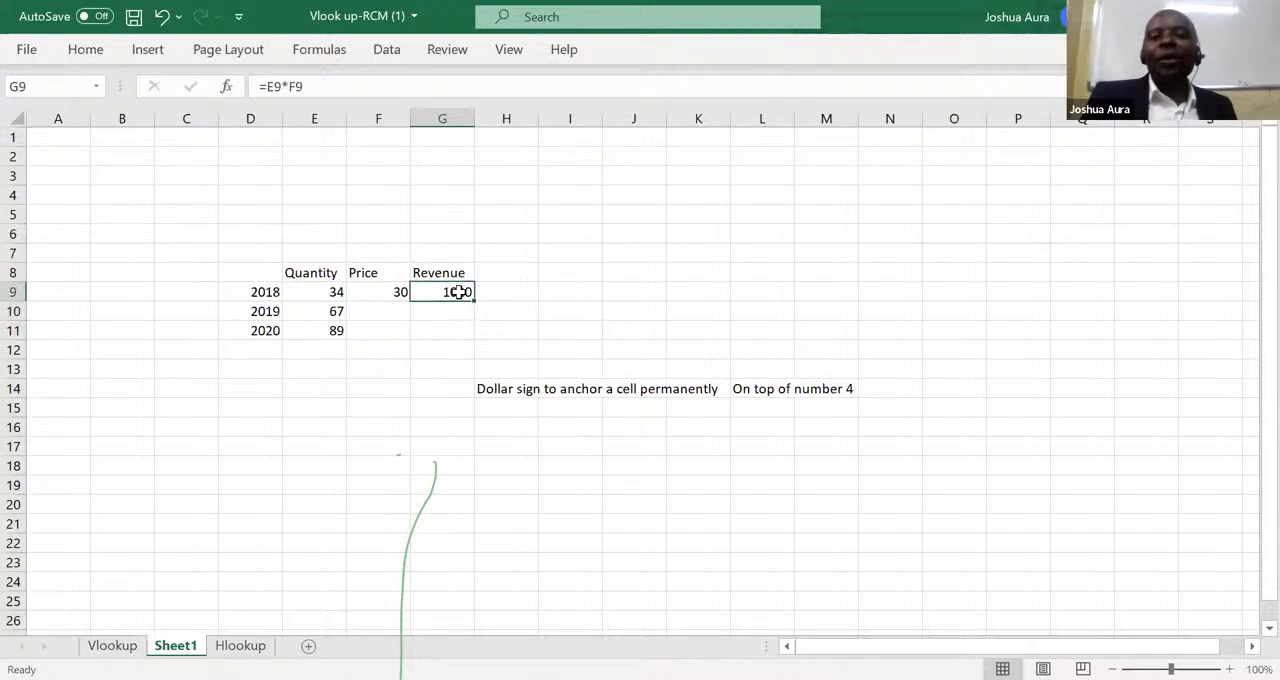
drag(473, 300, 473, 343)
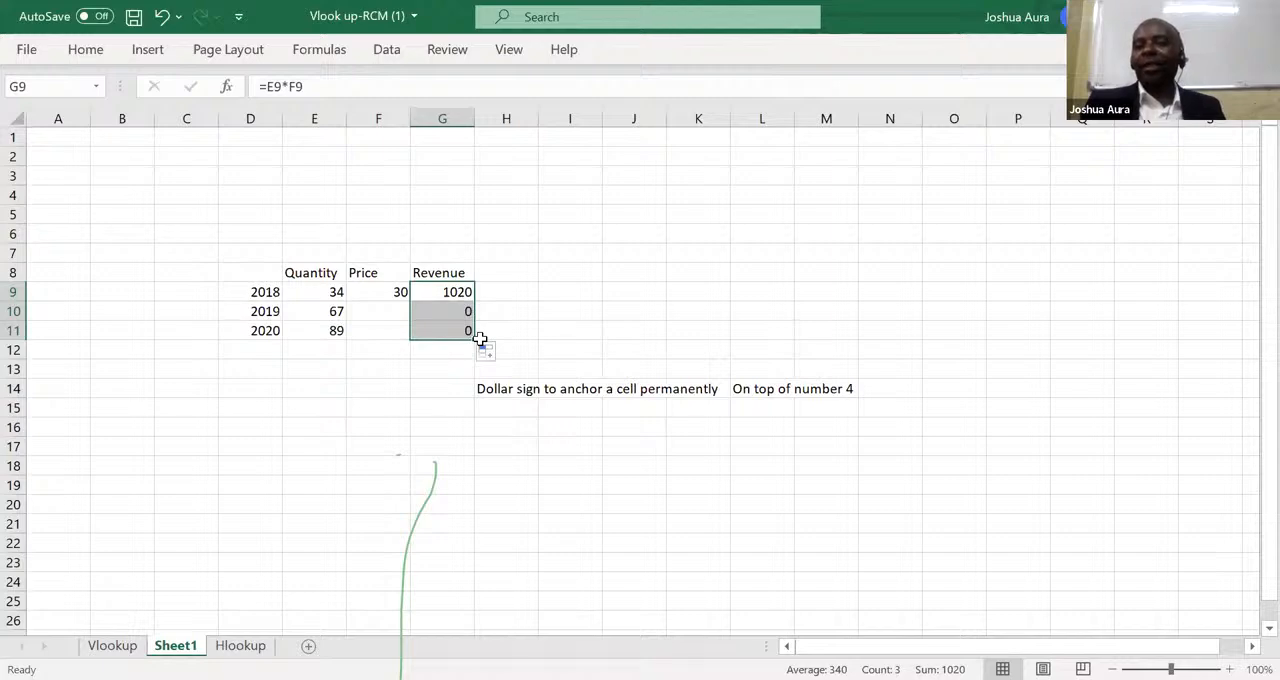
Re-enter the 2018 revenue formula in G9 as =E9*F9.
click(455, 292)
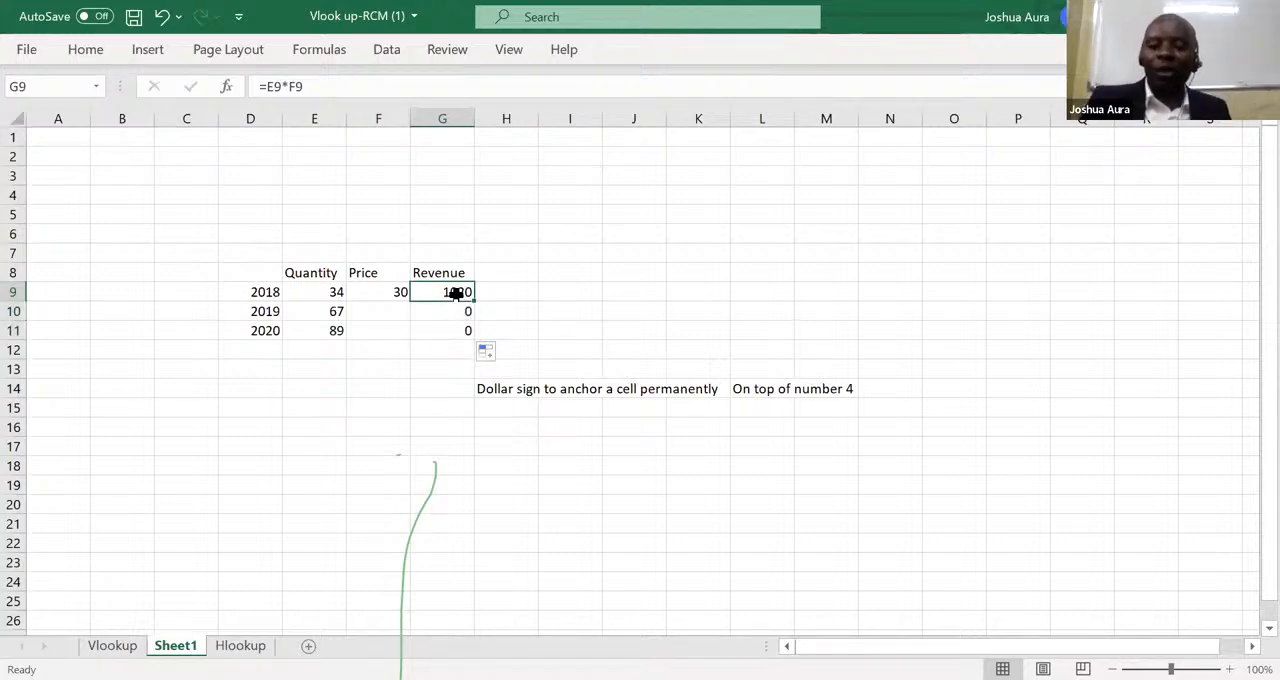
text(=)
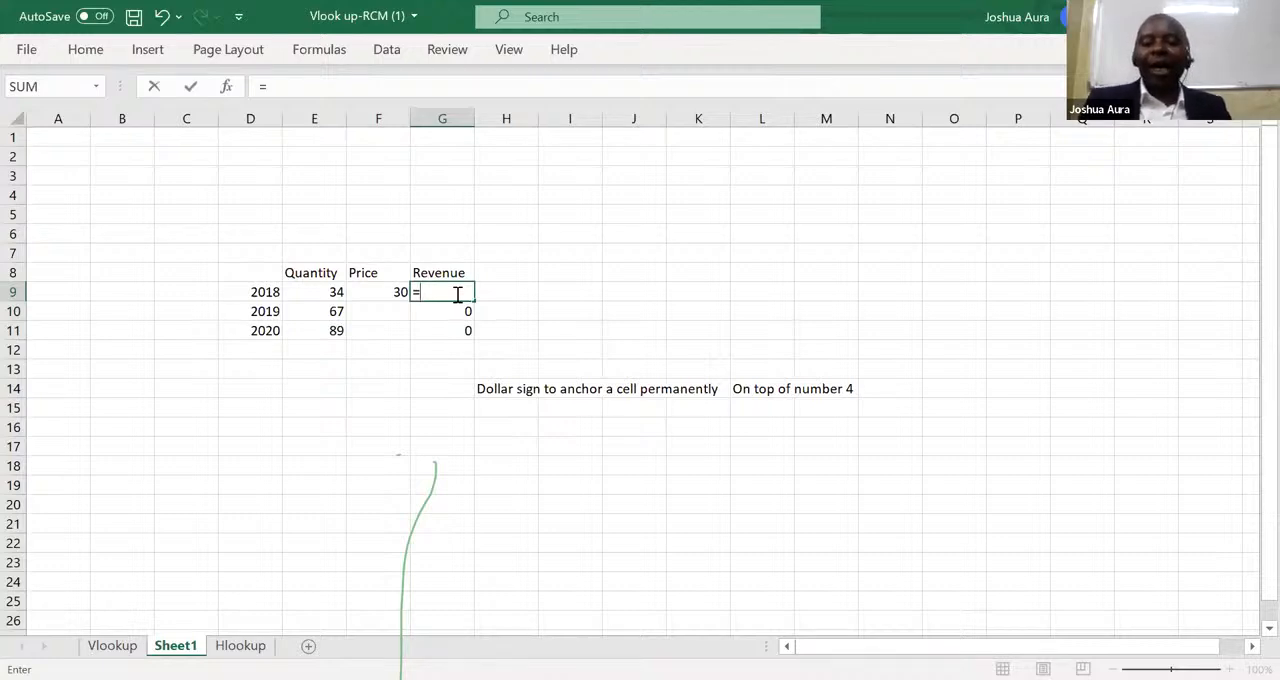
click(330, 291)
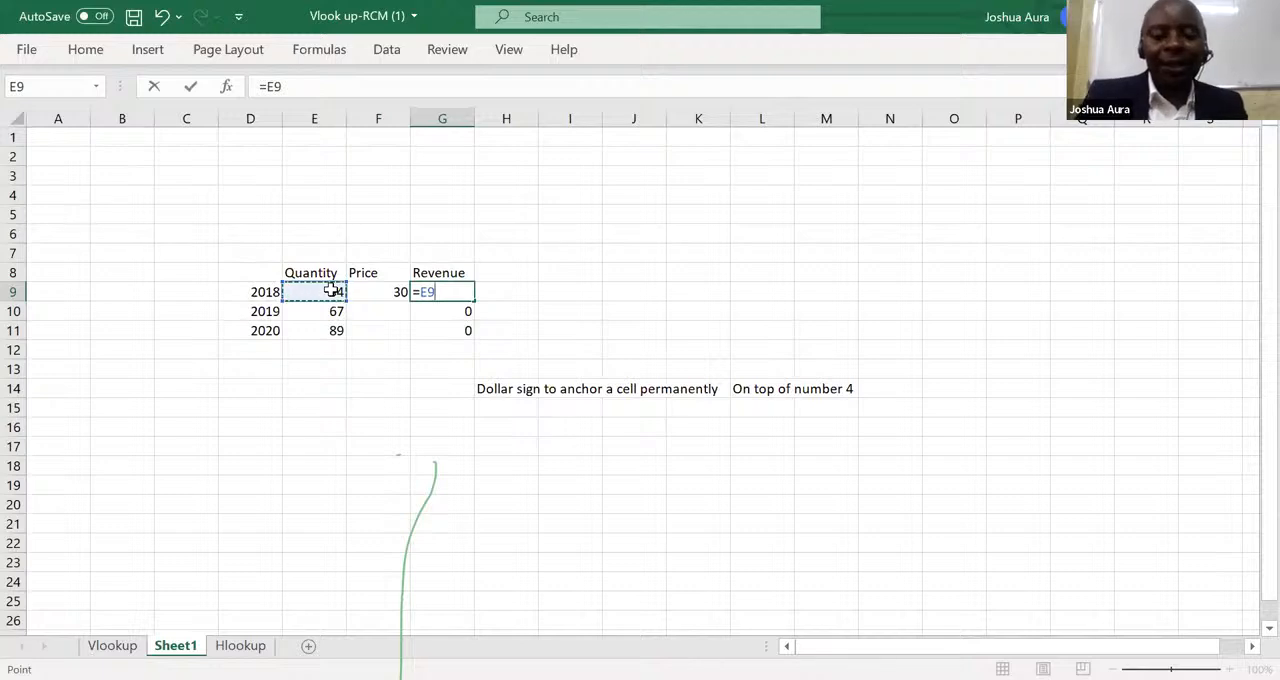
text(*)
click(391, 291)
key(Return)
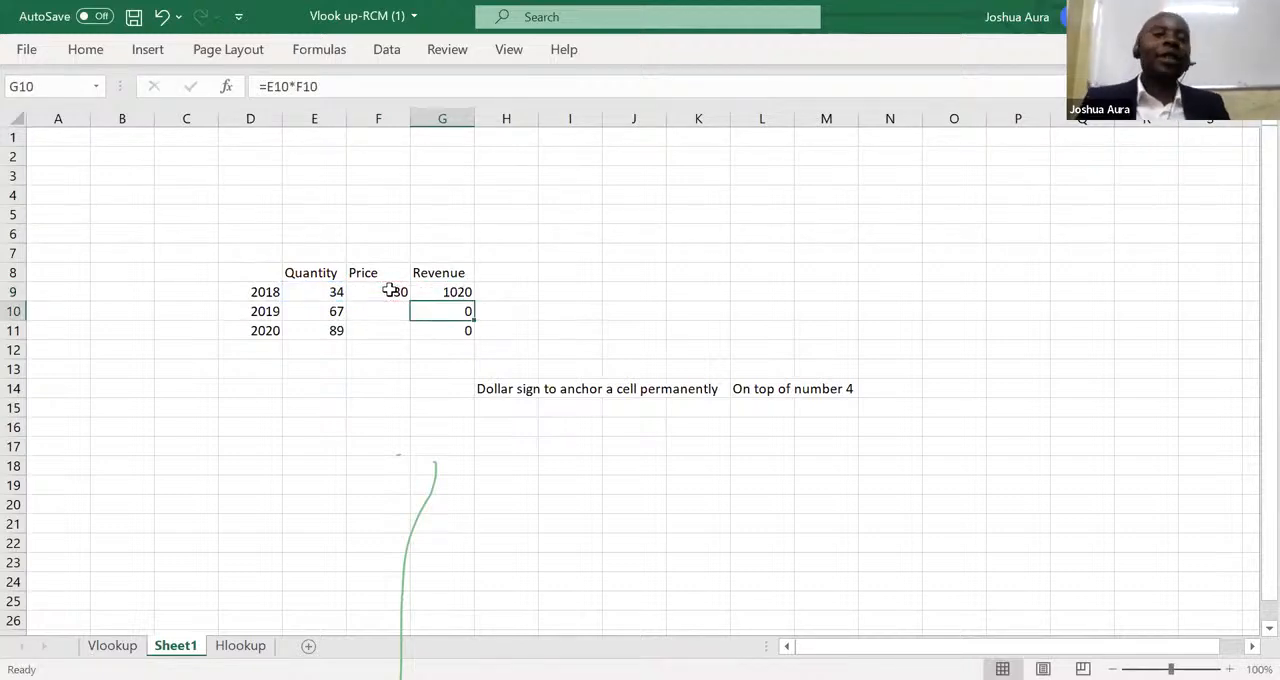
Make the price reference in the G9 revenue formula absolute, giving =E9*$F$9.
click(459, 289)
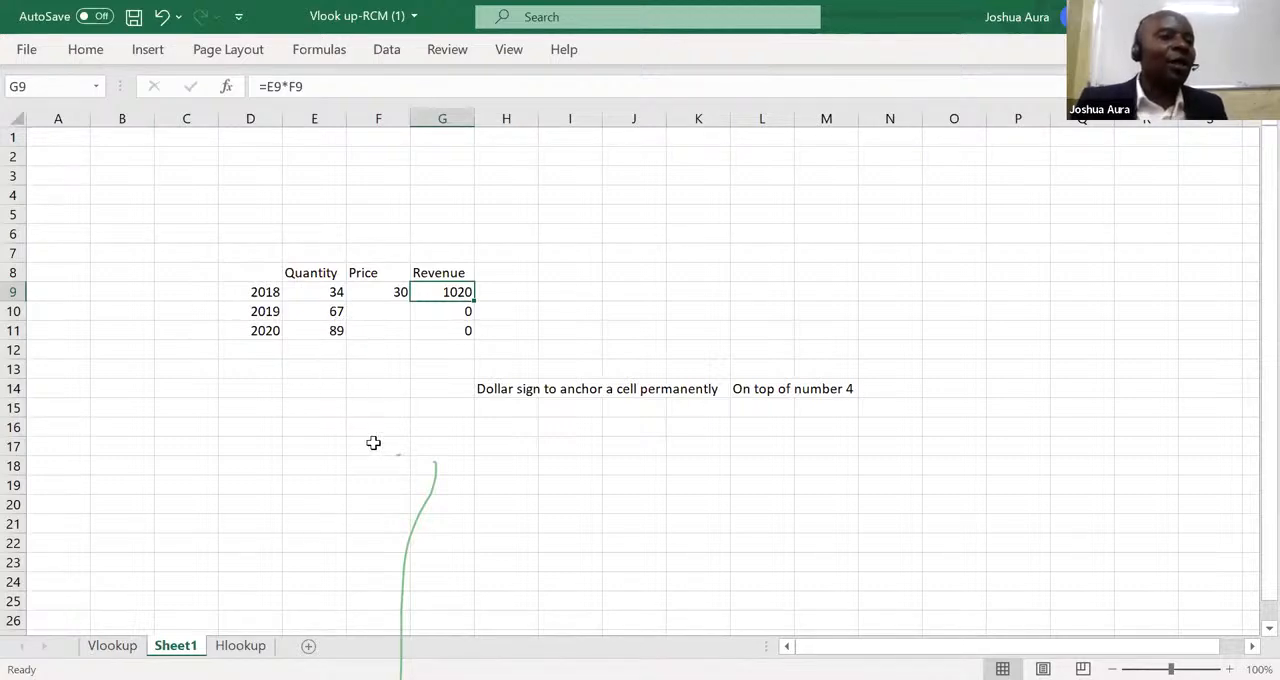
click(389, 292)
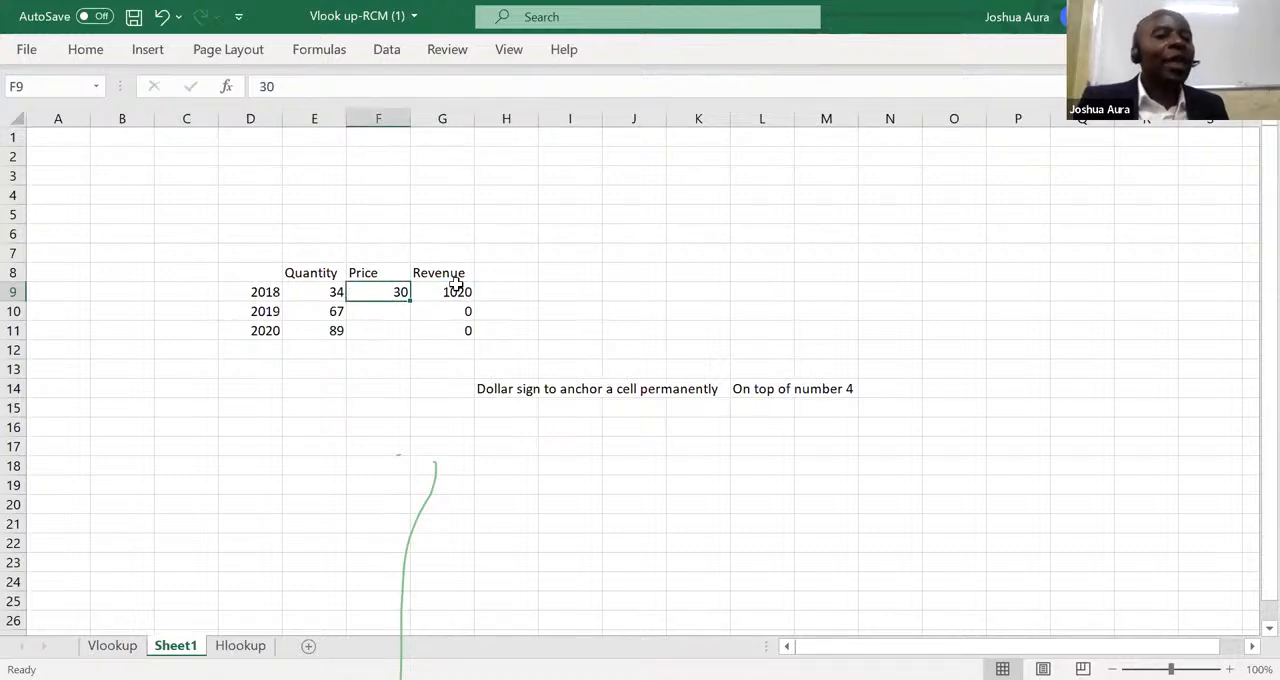
click(462, 292)
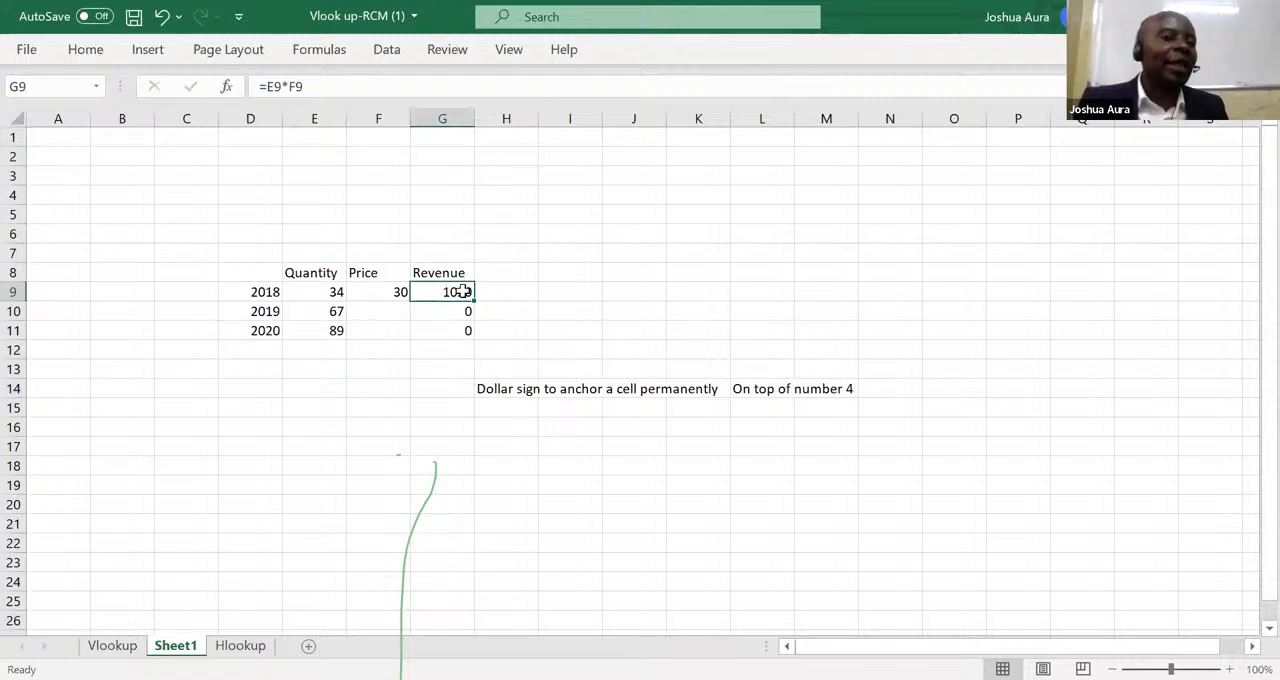
click(311, 89)
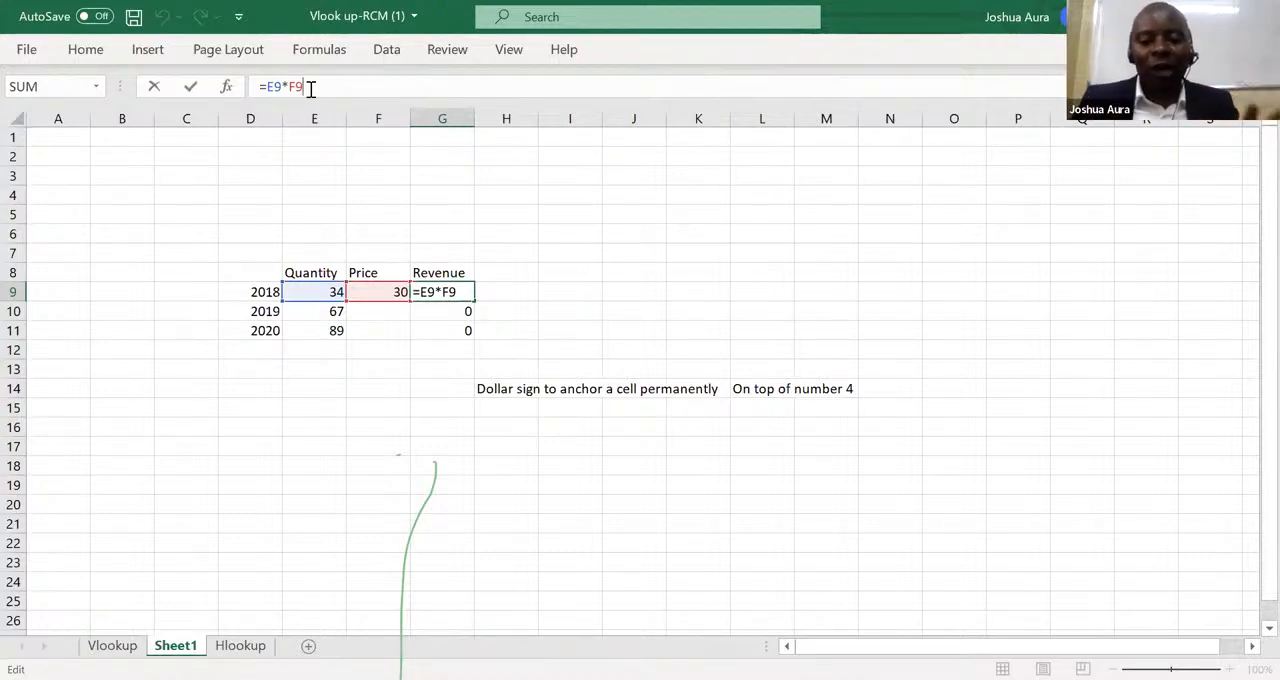
key(F4)
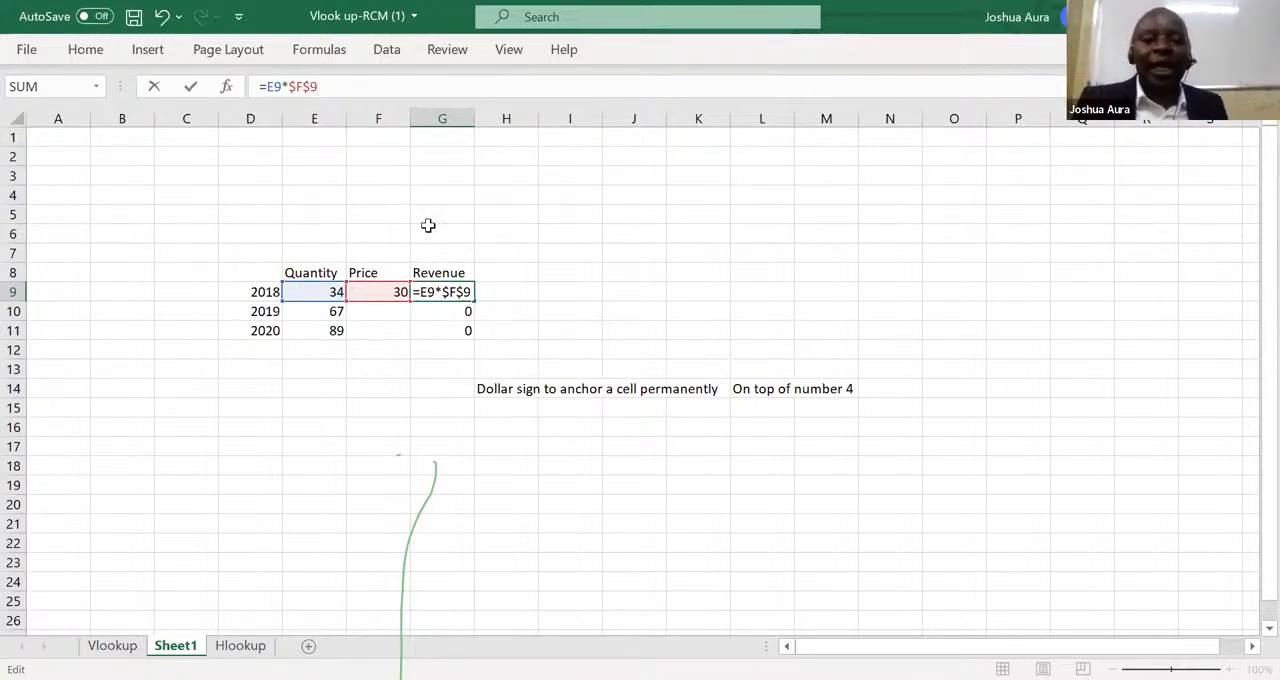
Add the note "You can as well anchor a fixed cell using F4" in H15, below the dollar sign note.
click(506, 405)
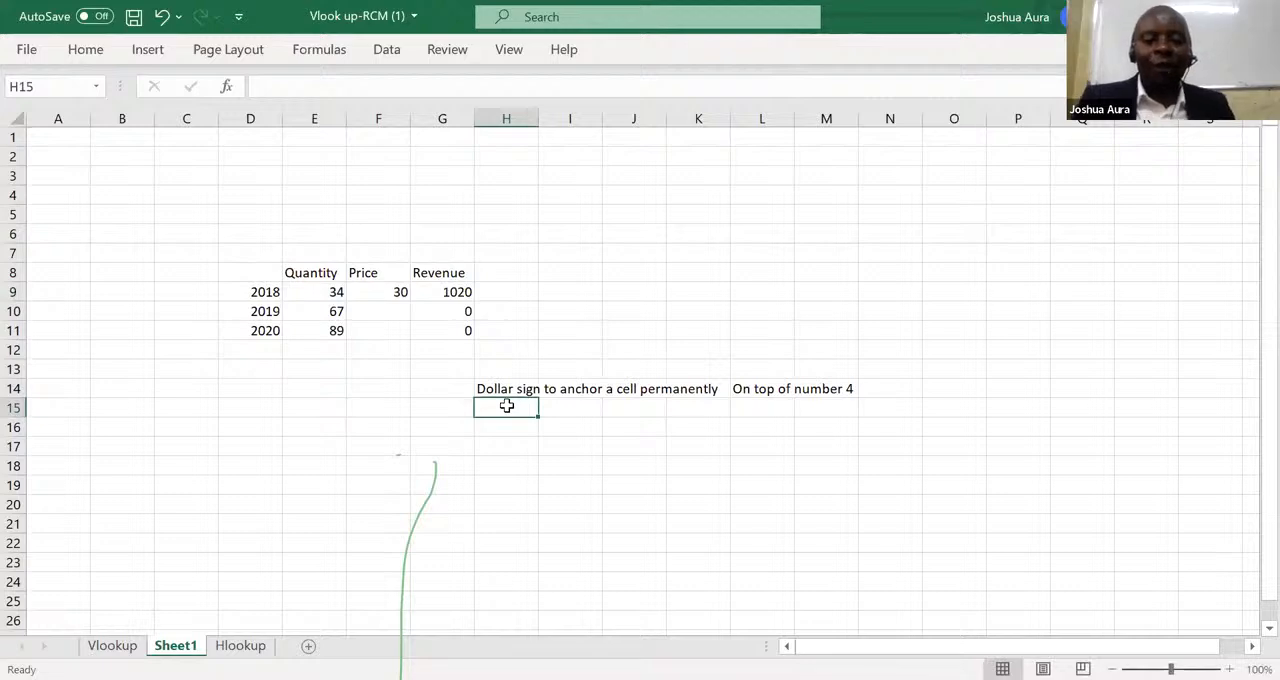
text(Y)
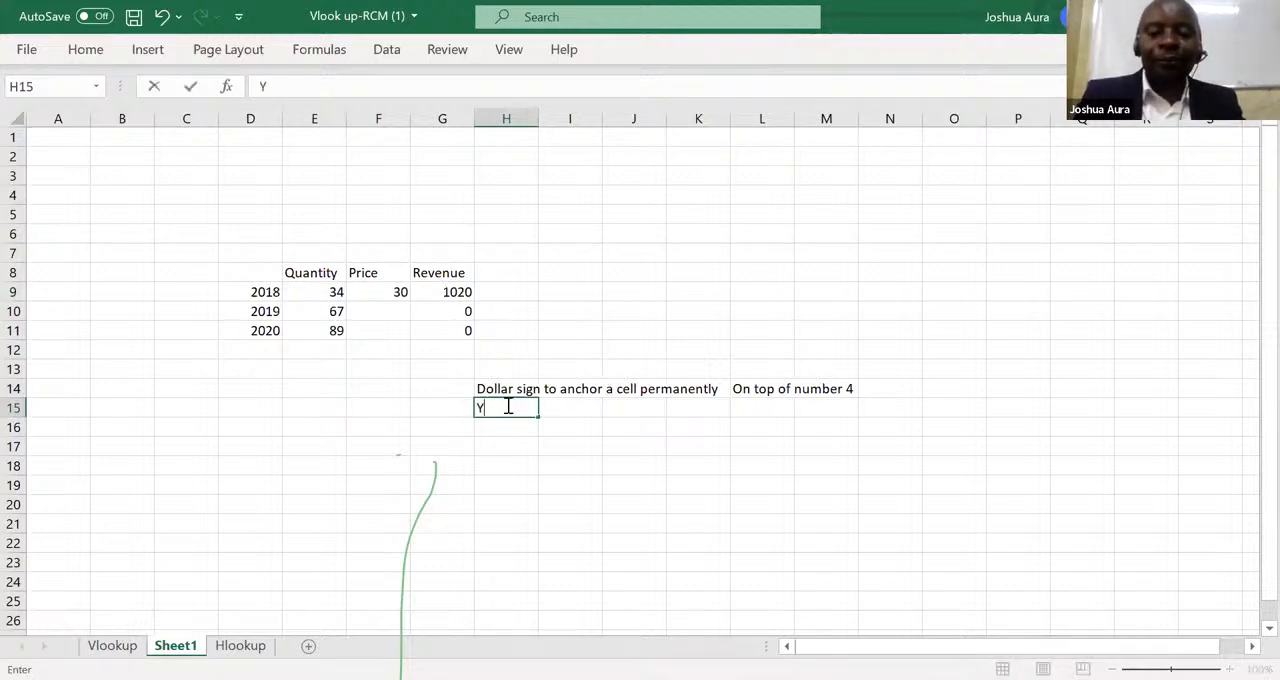
text(ou can a)
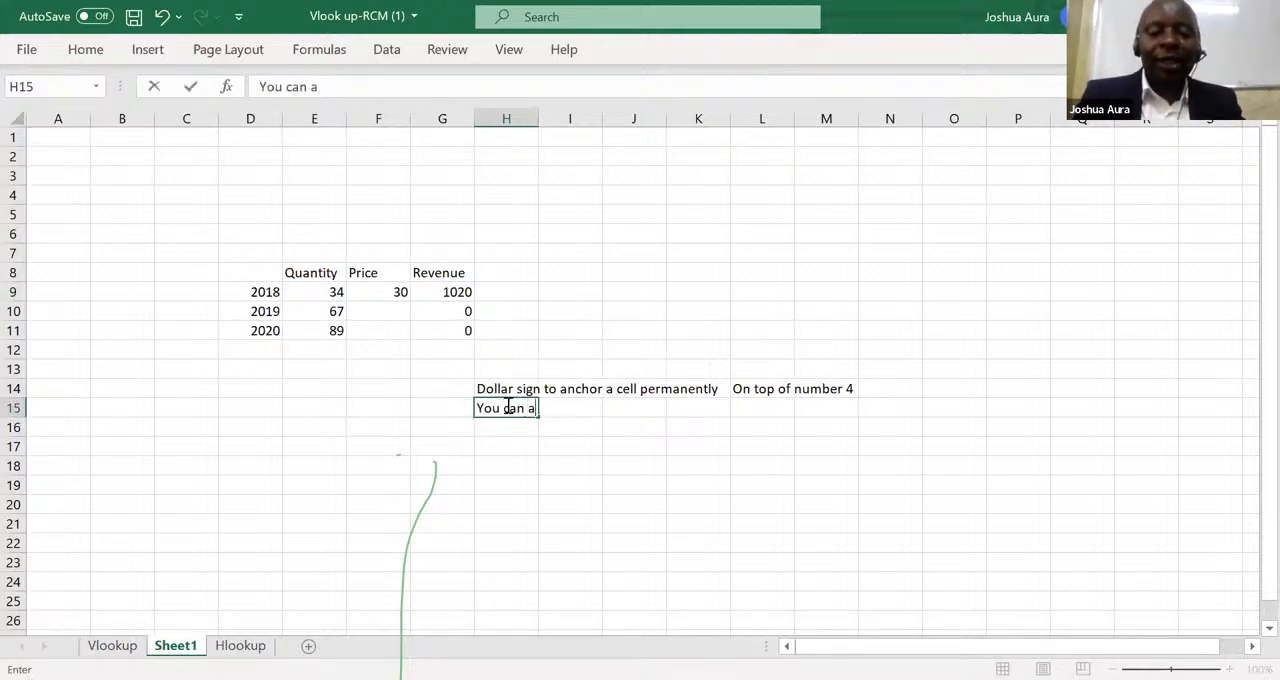
text(s well a)
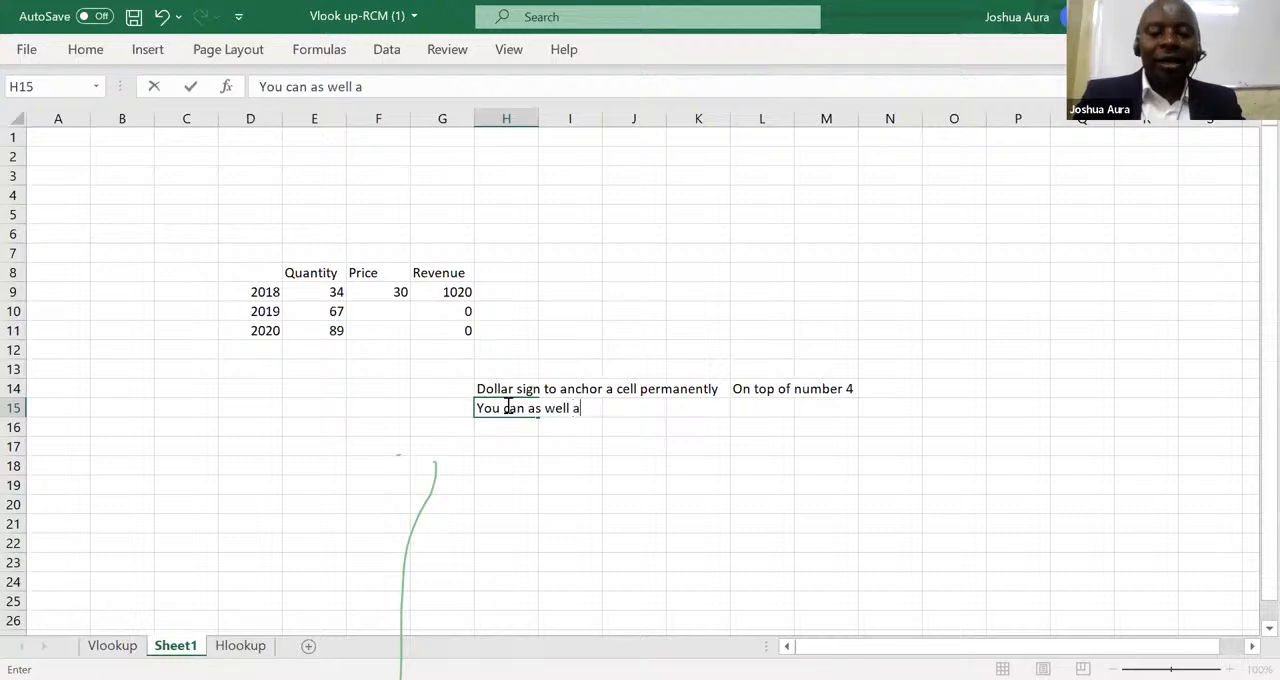
text(nchor)
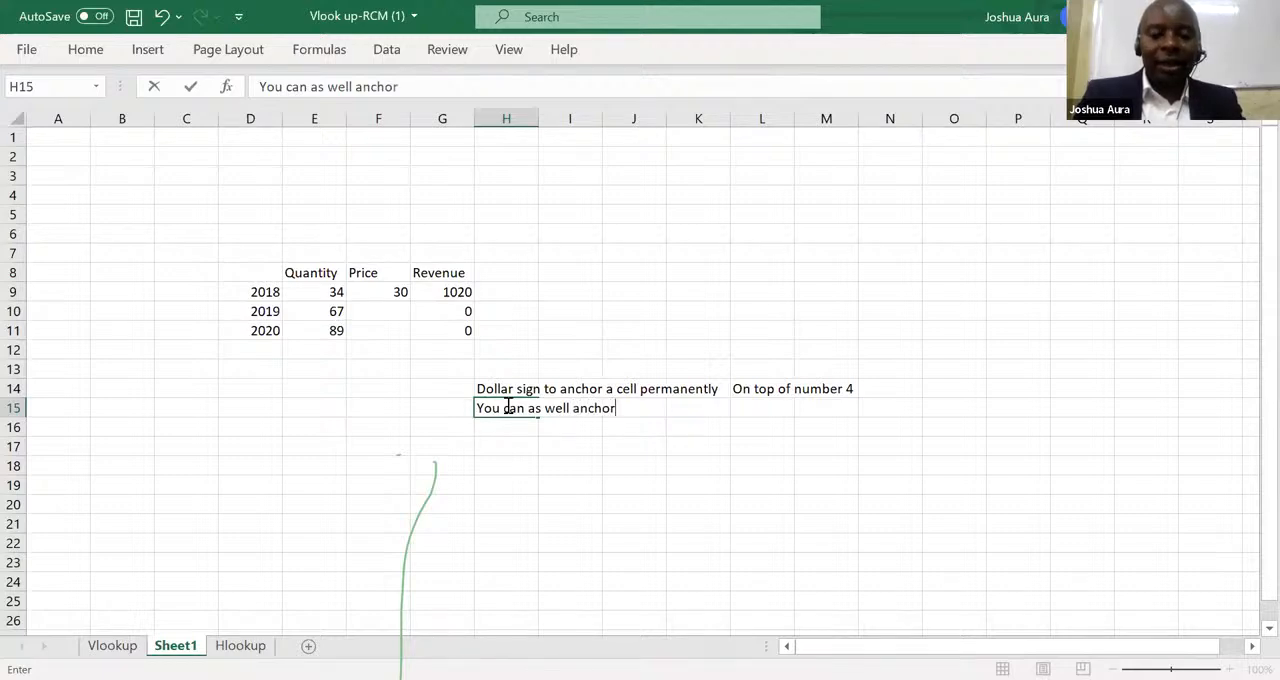
text( a f)
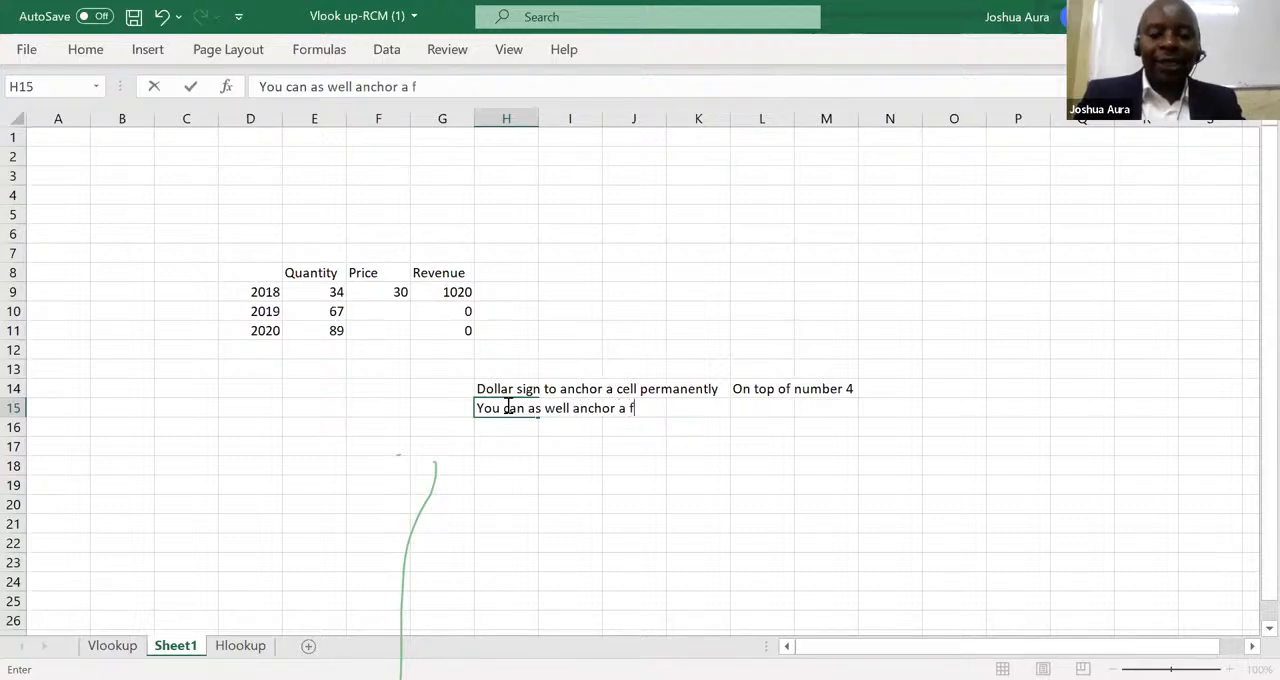
text(ixed c)
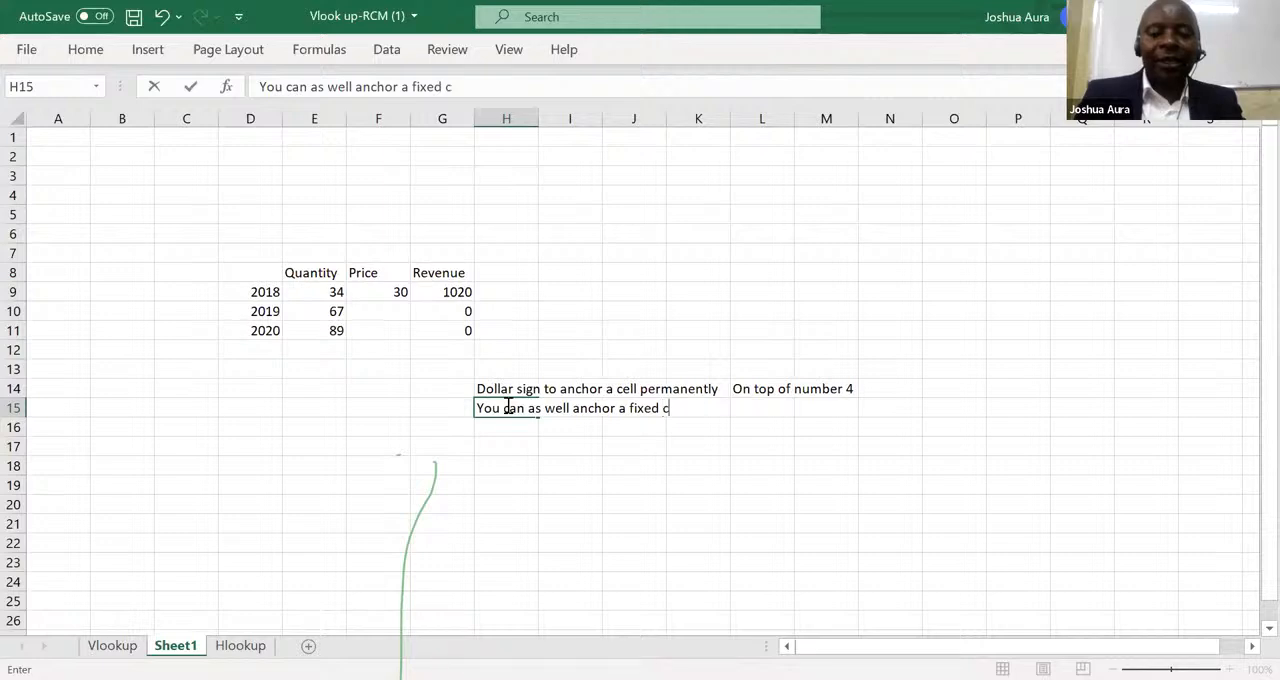
text(ell usin)
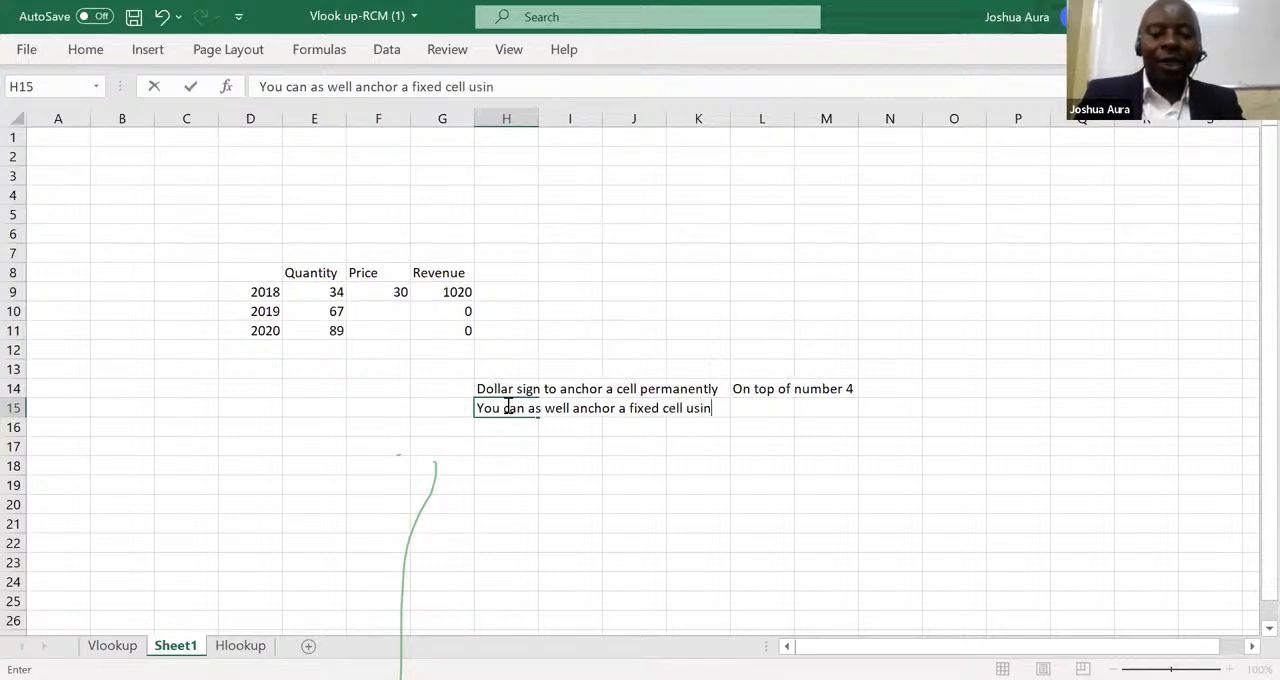
text(g F4)
key(Return)
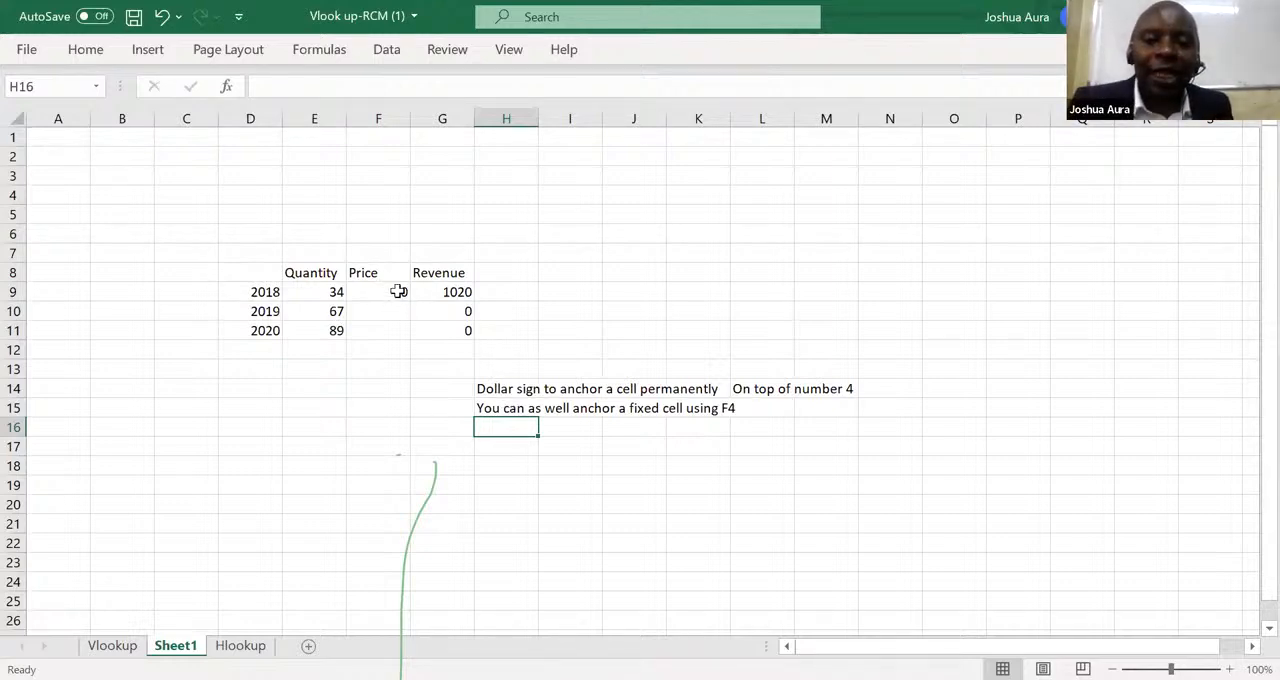
Fill the anchored 2018 revenue formula from G9 down through G11, then select G9 alone.
click(457, 292)
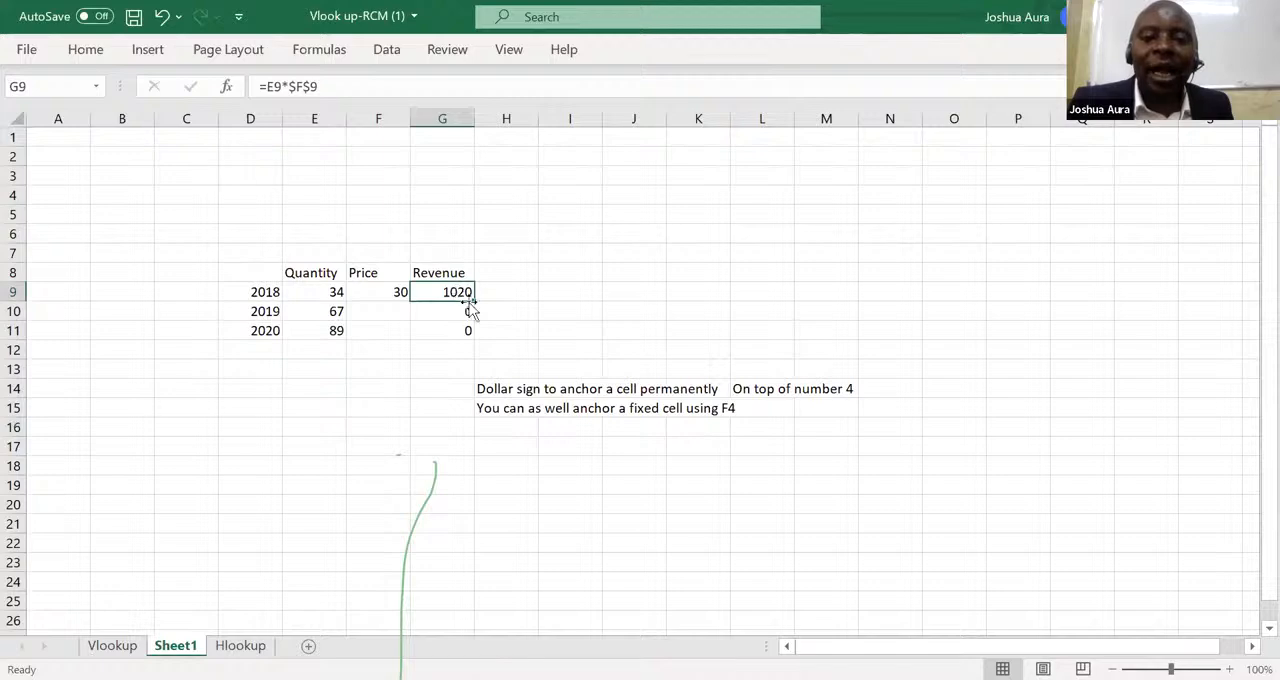
drag(474, 300, 472, 333)
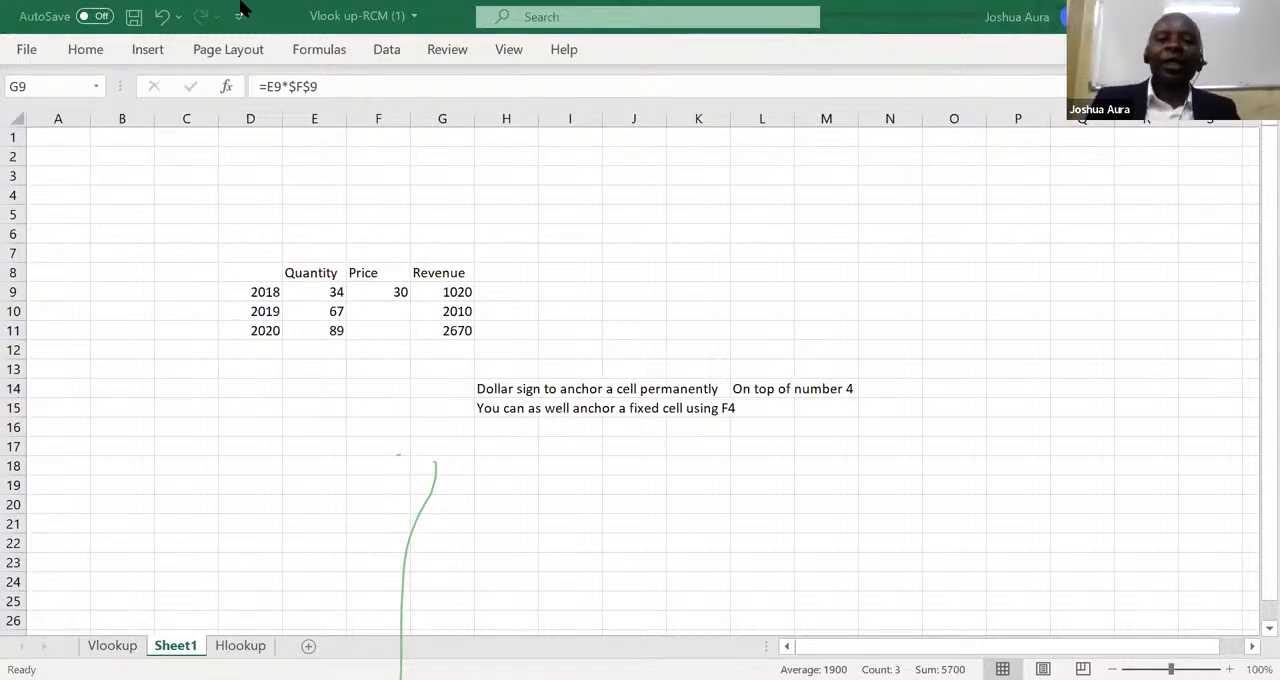
click(465, 292)
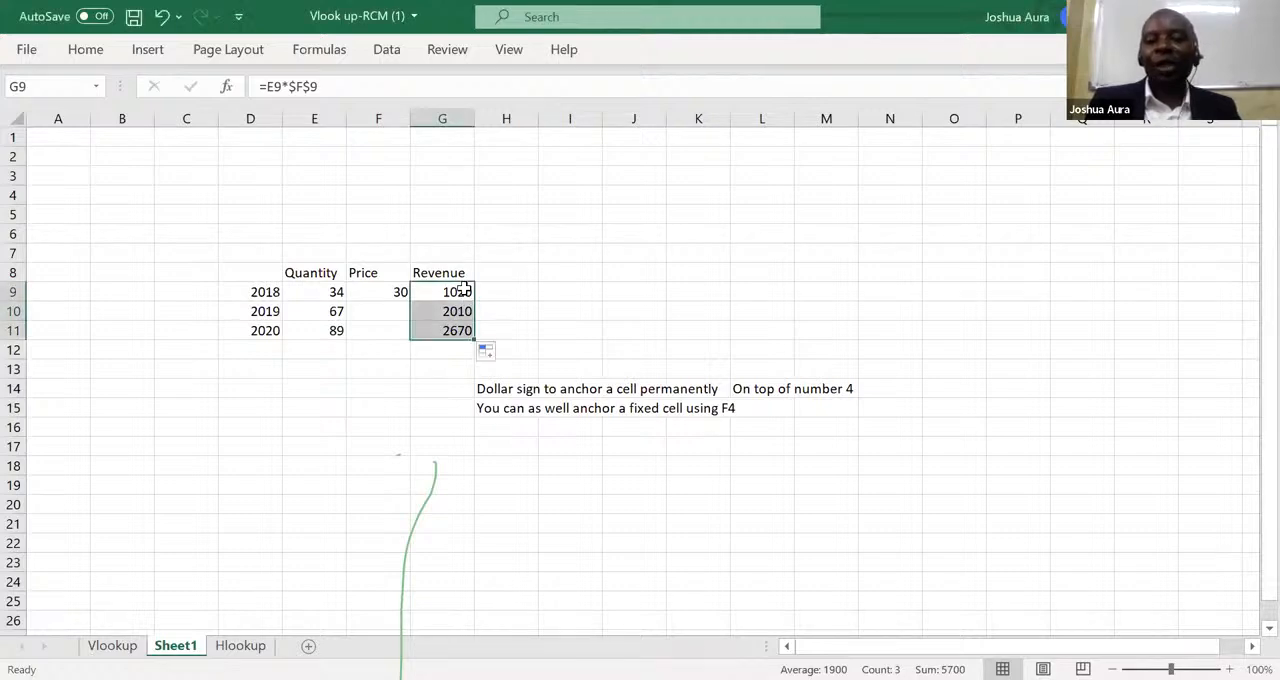
click(465, 291)
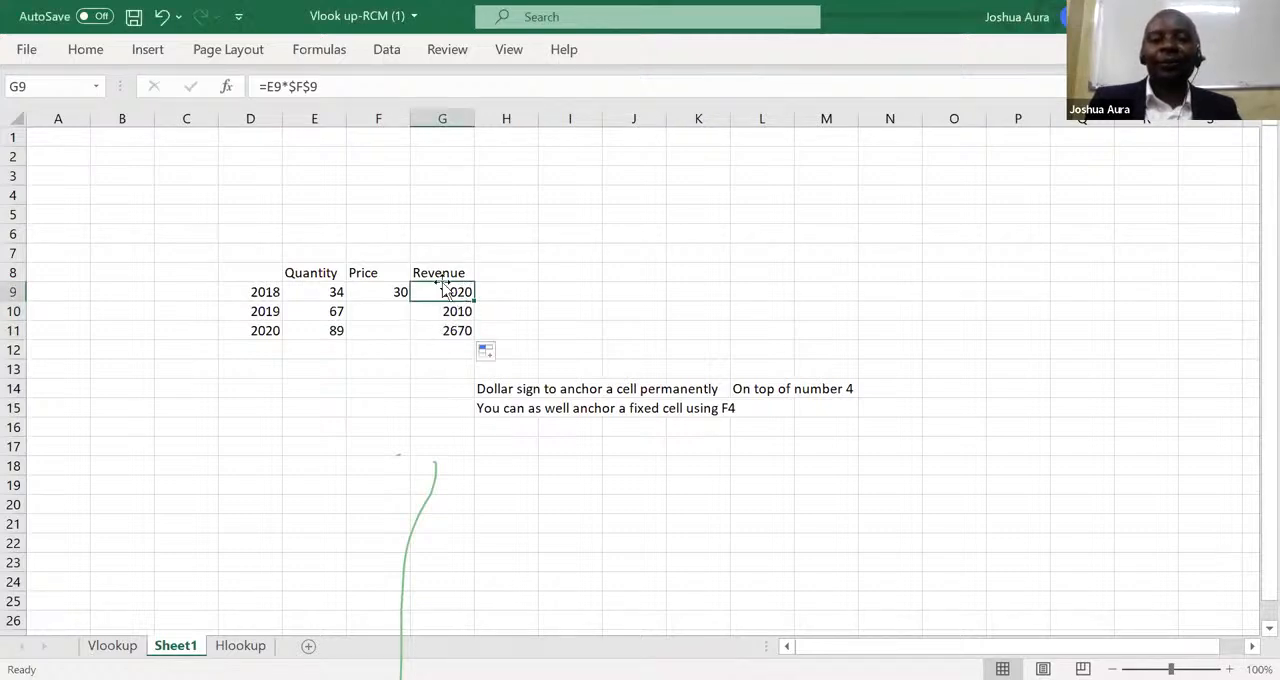
Undo the recent edits step by step until the H15 note is removed and revenue cells G9 to G11 are empty.
click(165, 17)
click(165, 17)
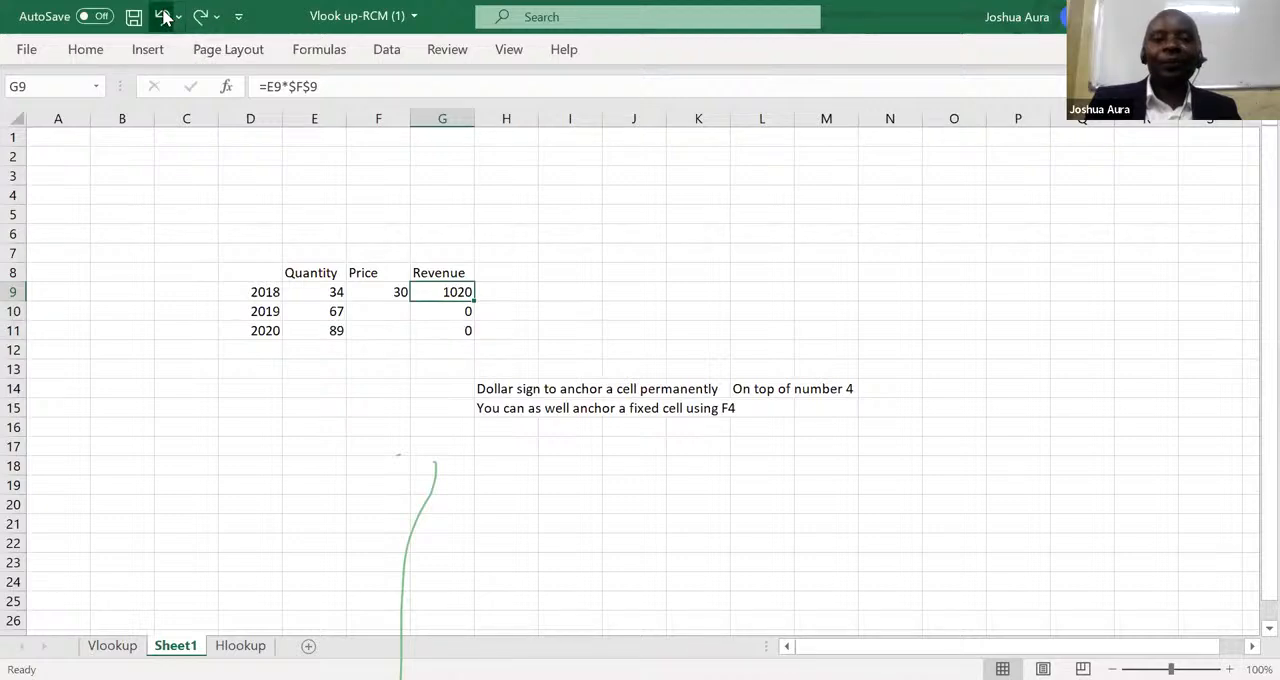
click(165, 17)
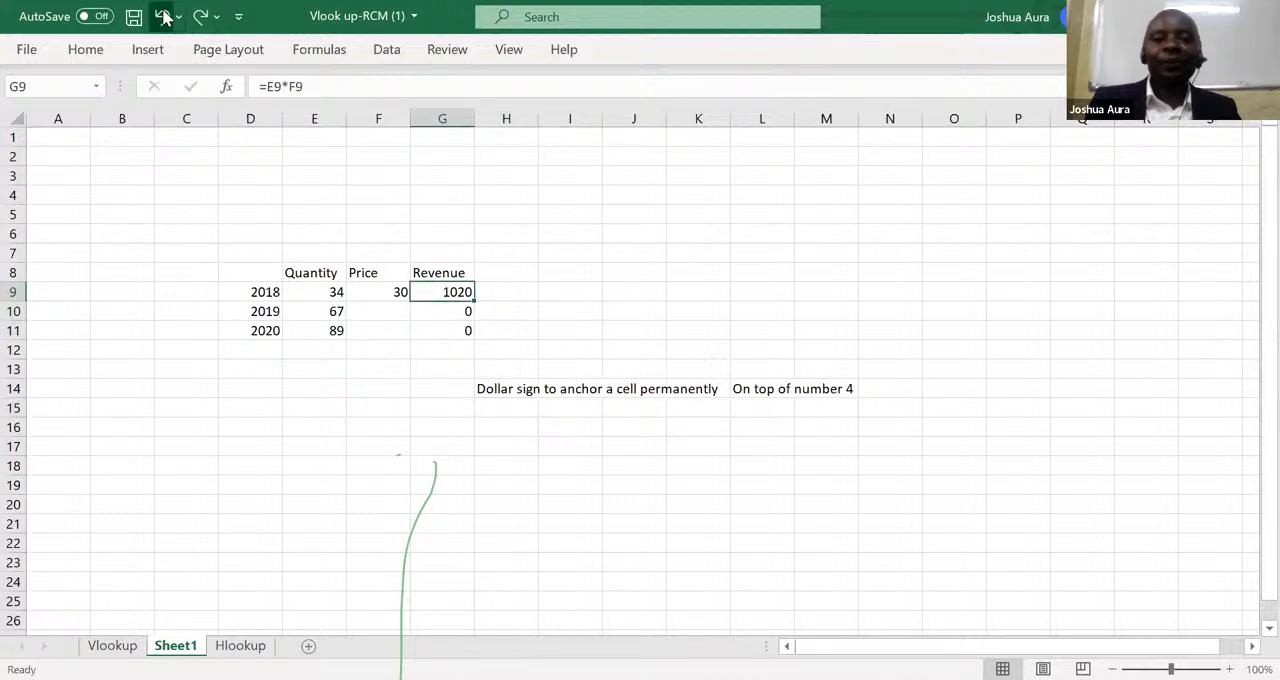
click(165, 17)
click(165, 17)
click(165, 17)
click(165, 17)
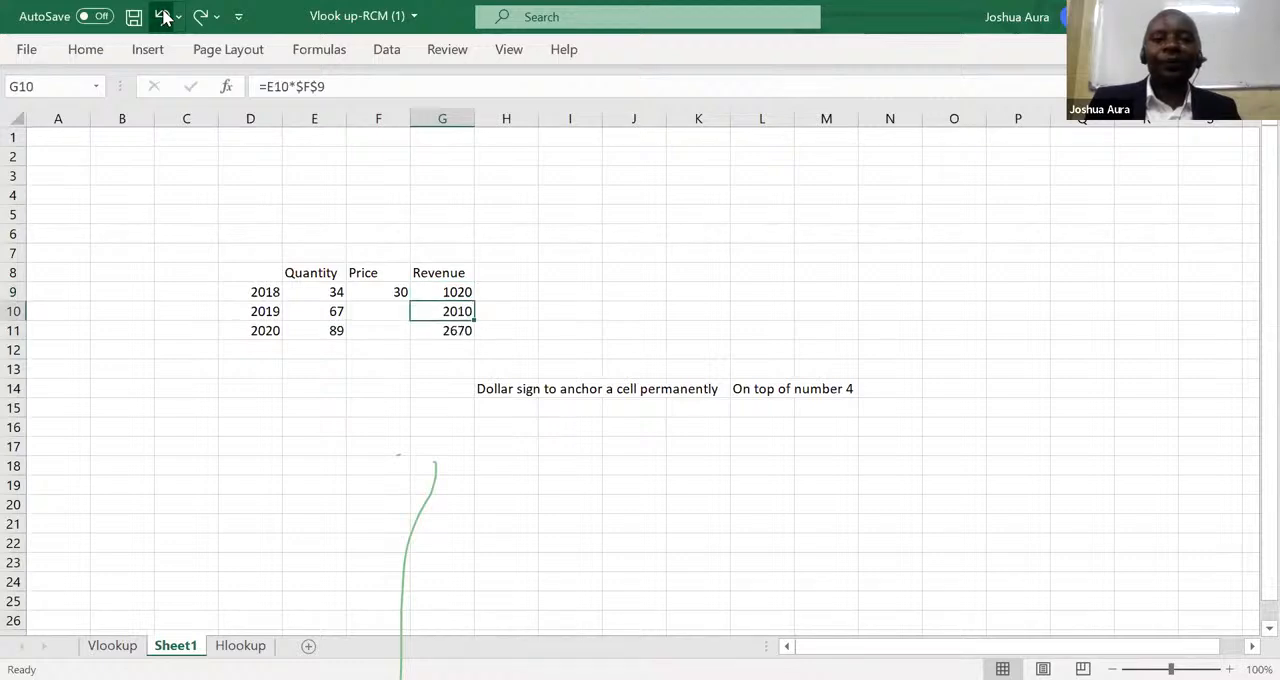
click(165, 17)
click(165, 17)
click(165, 17)
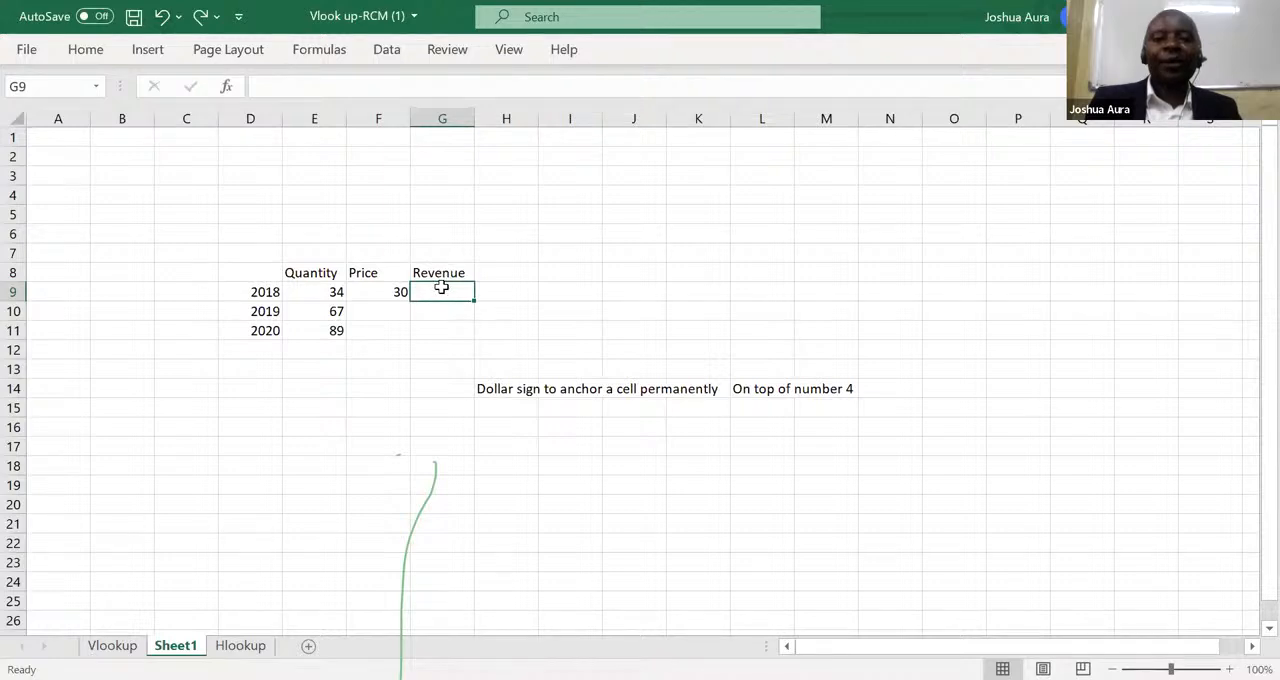
Enter the 2018 revenue formula in G9 as quantity times the absolute price reference, =E9*$F$9.
text(=)
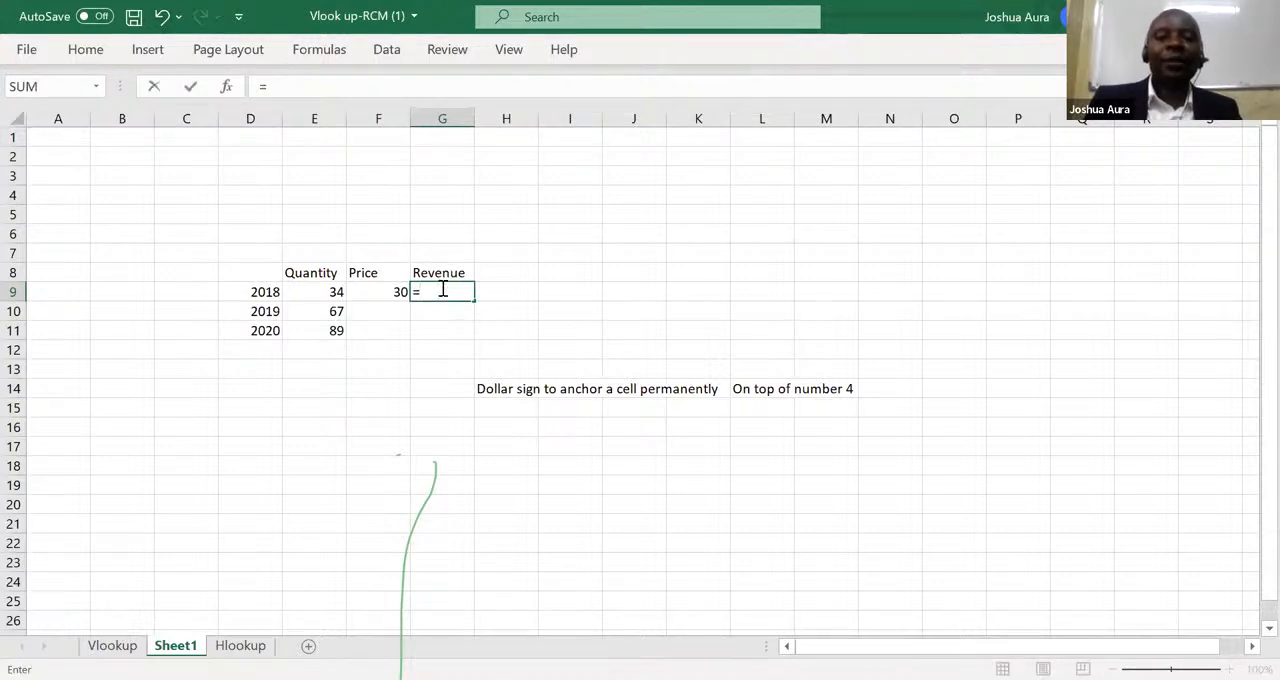
click(341, 291)
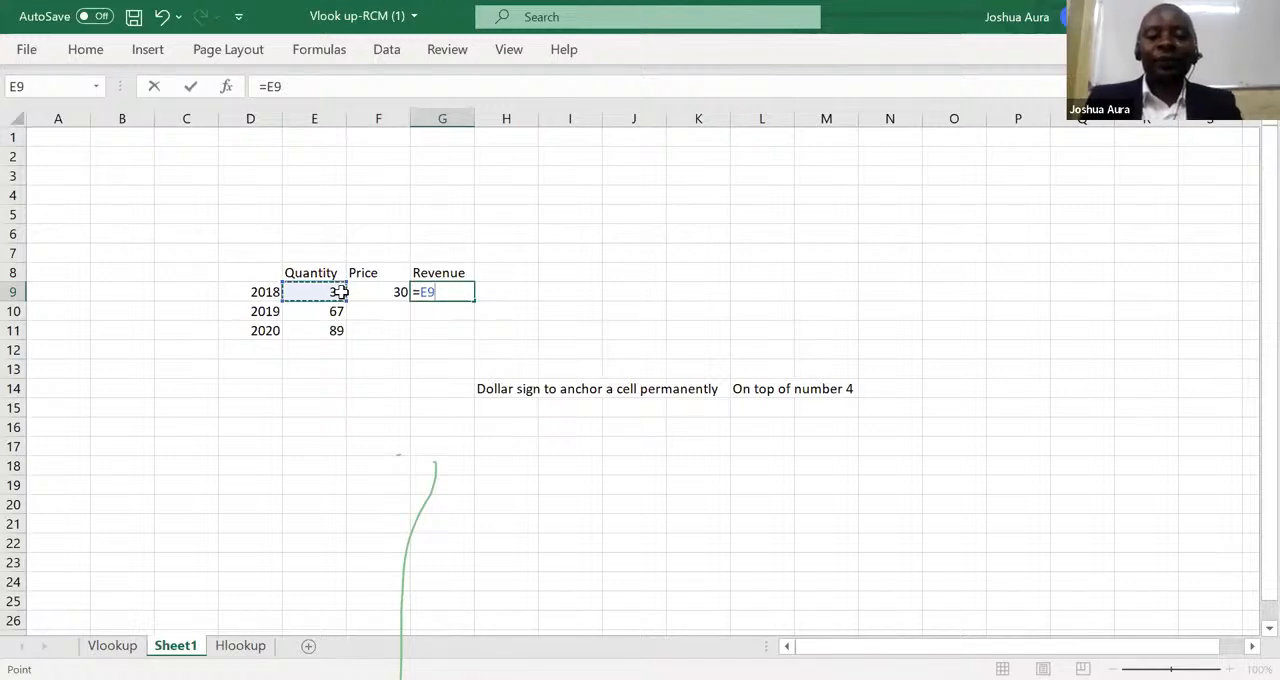
text(*)
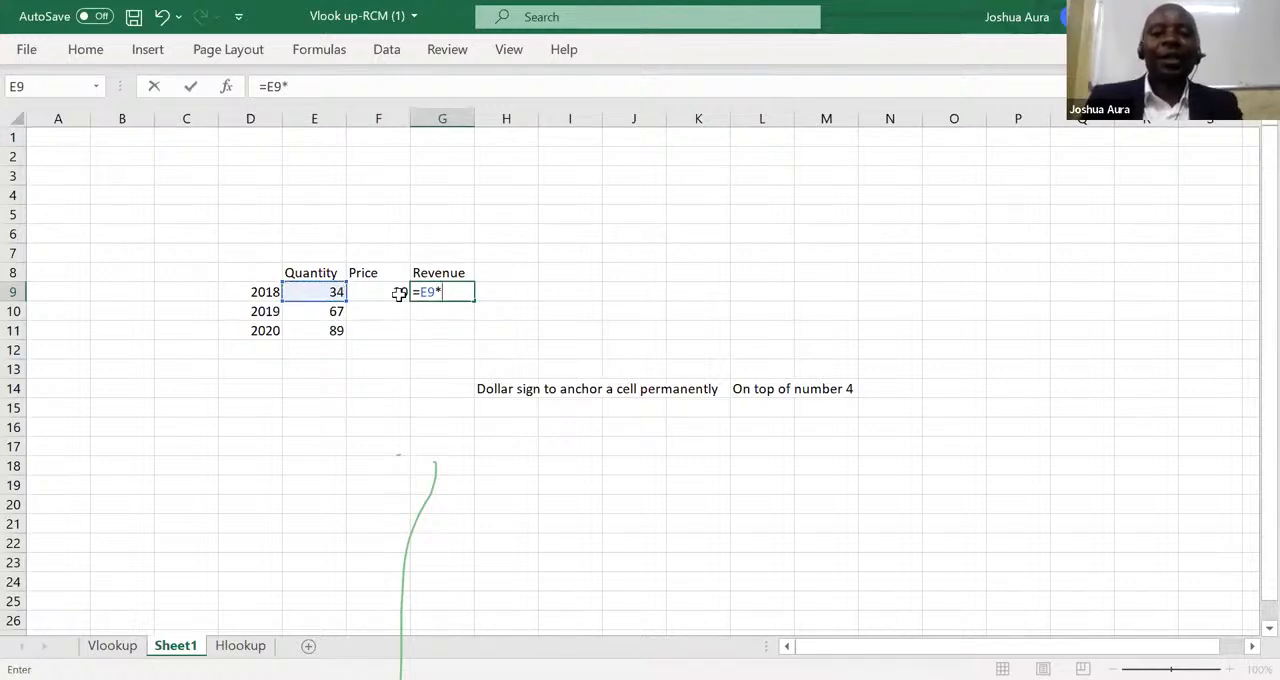
click(399, 292)
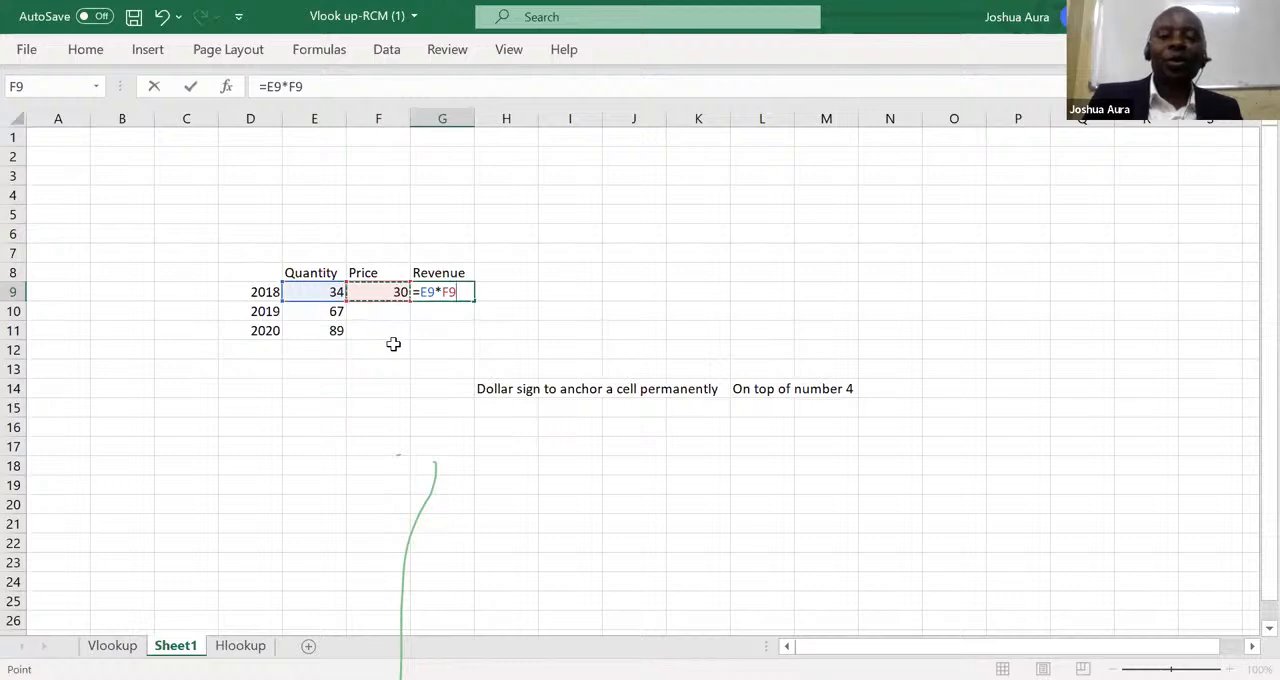
key(F4)
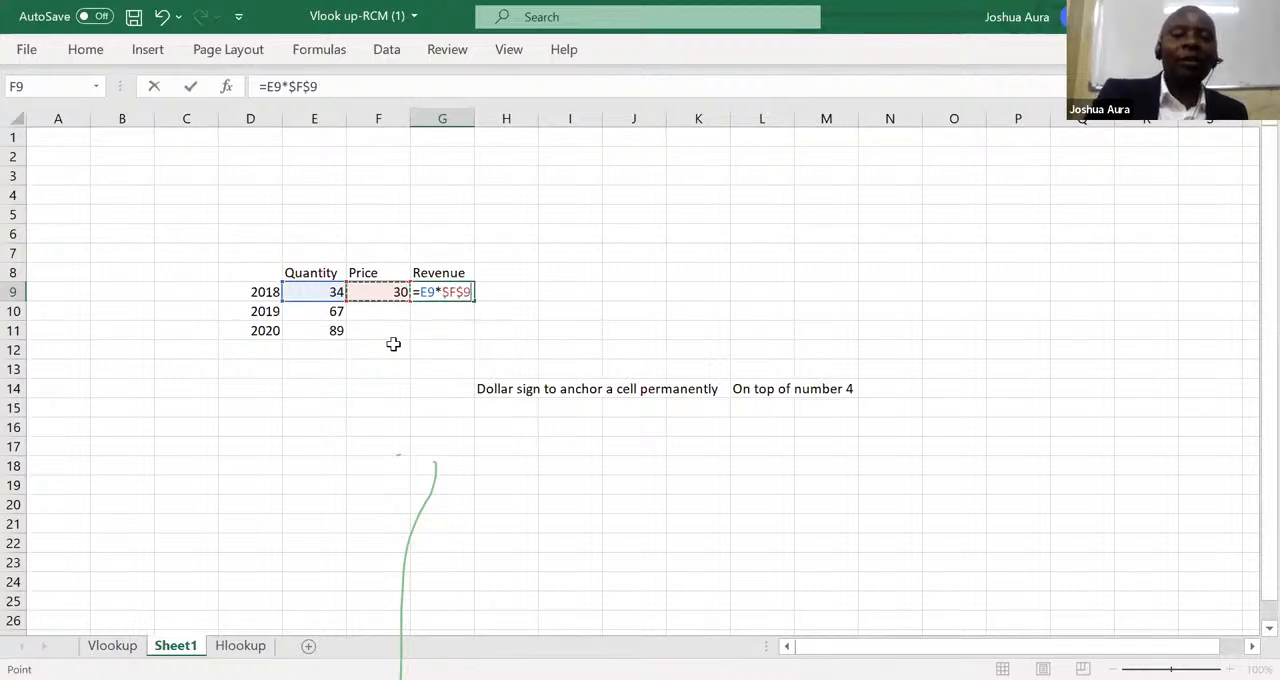
key(Return)
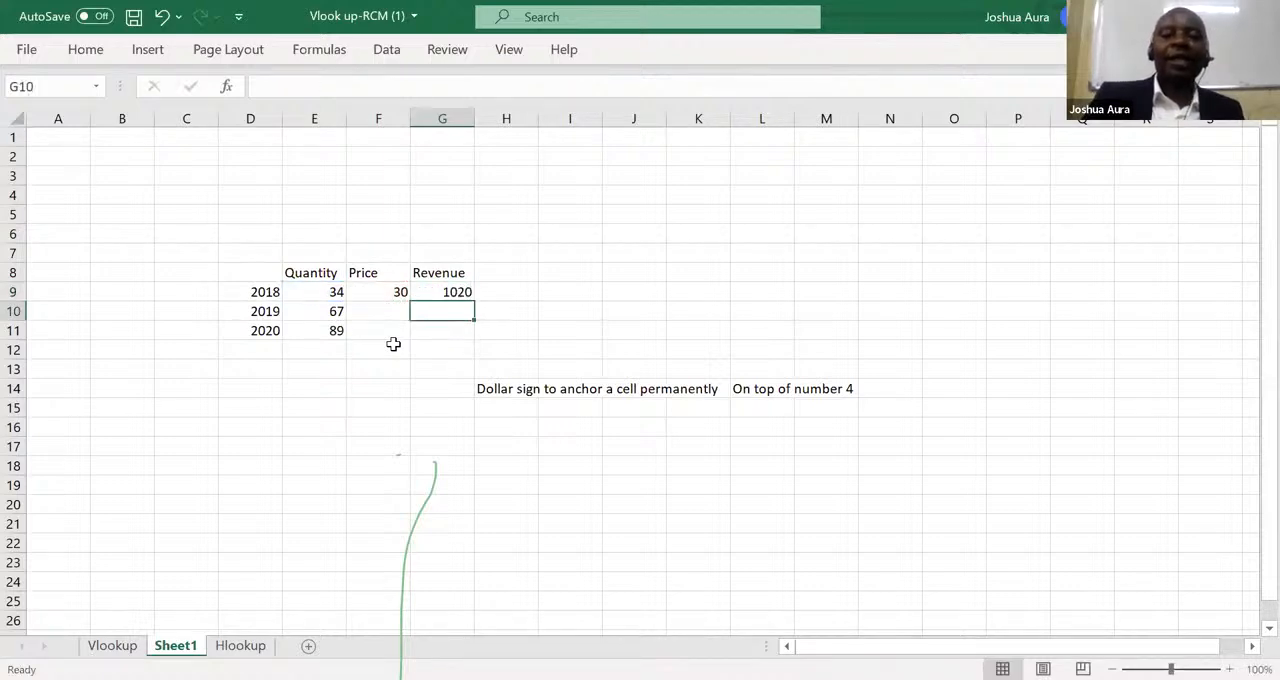
Copy the anchored formula from G9 down to the 2019 and 2020 revenue cells, G10 and G11.
click(462, 291)
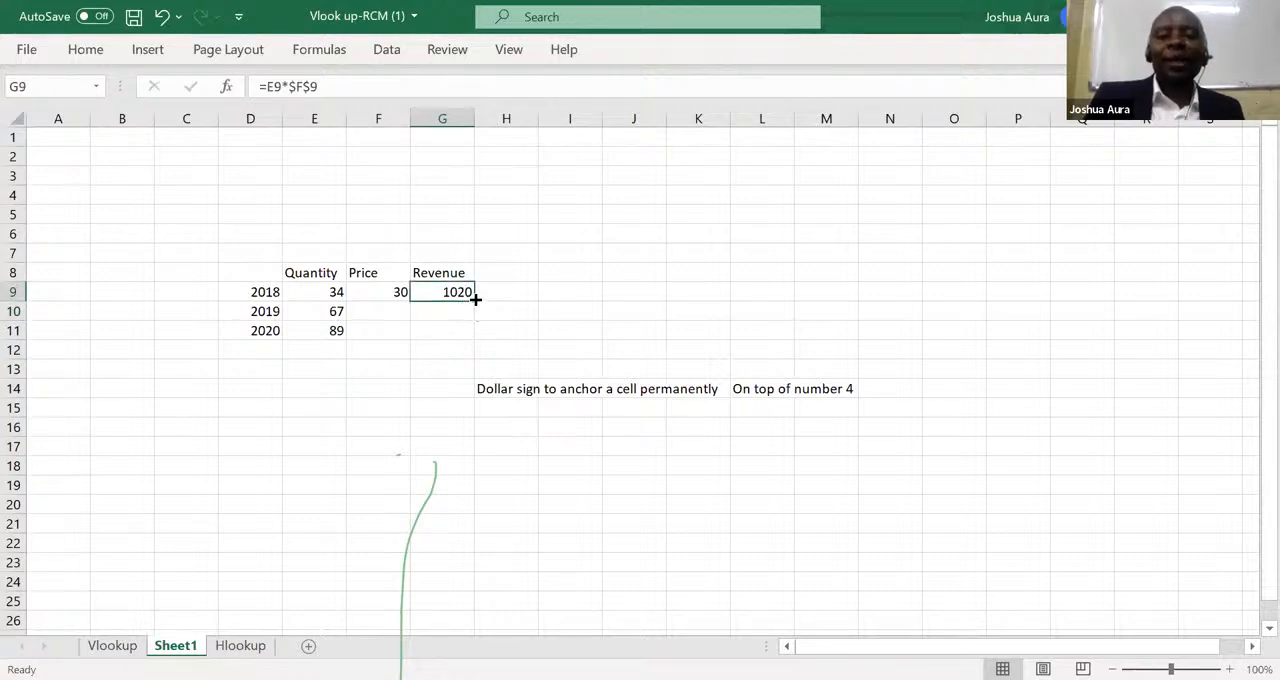
drag(476, 298, 474, 336)
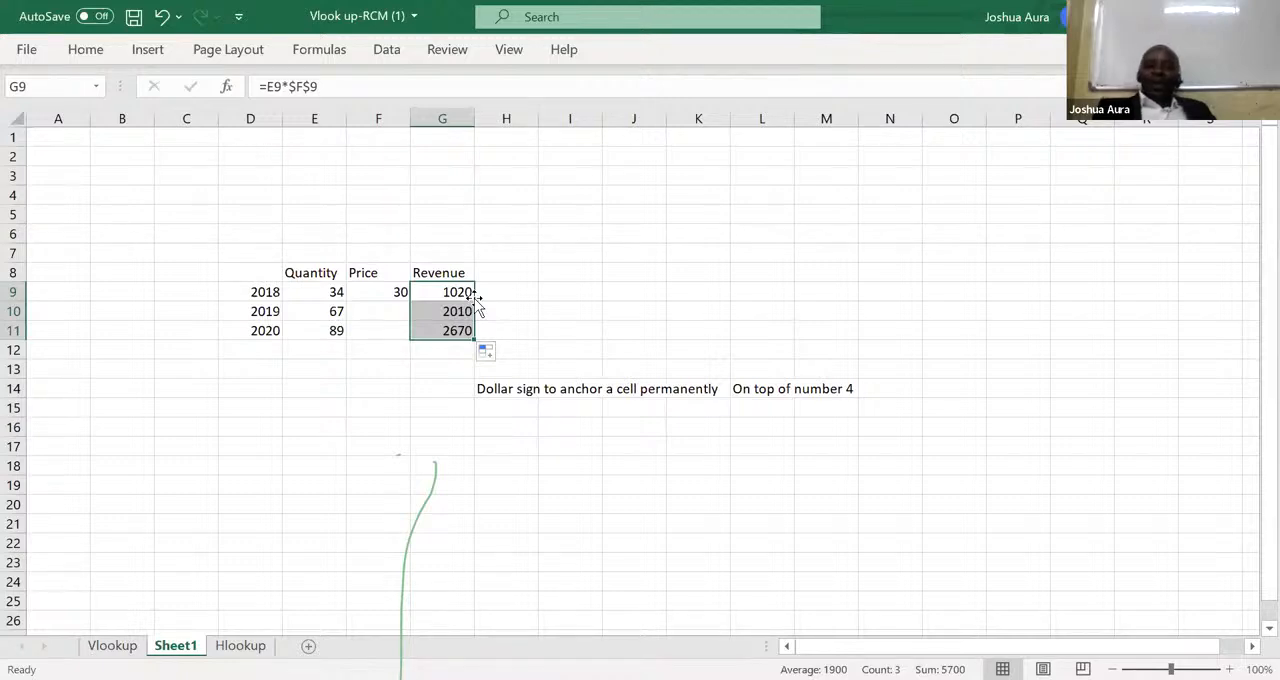
click(587, 88)
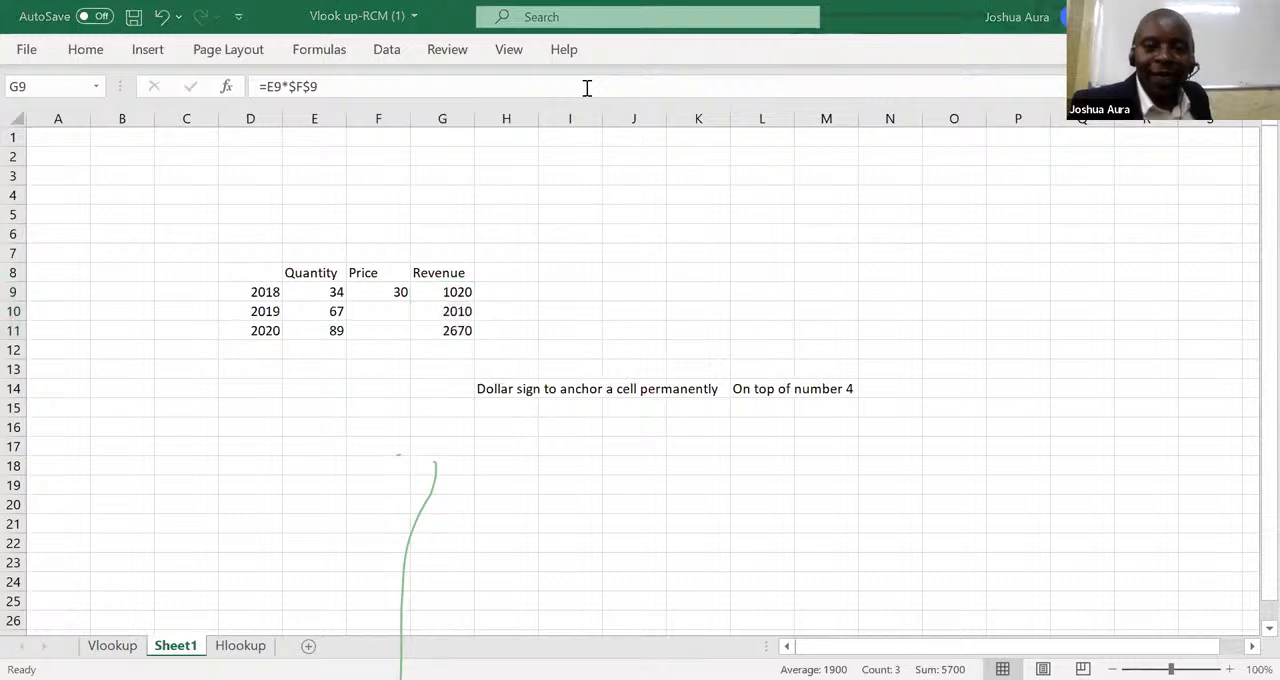
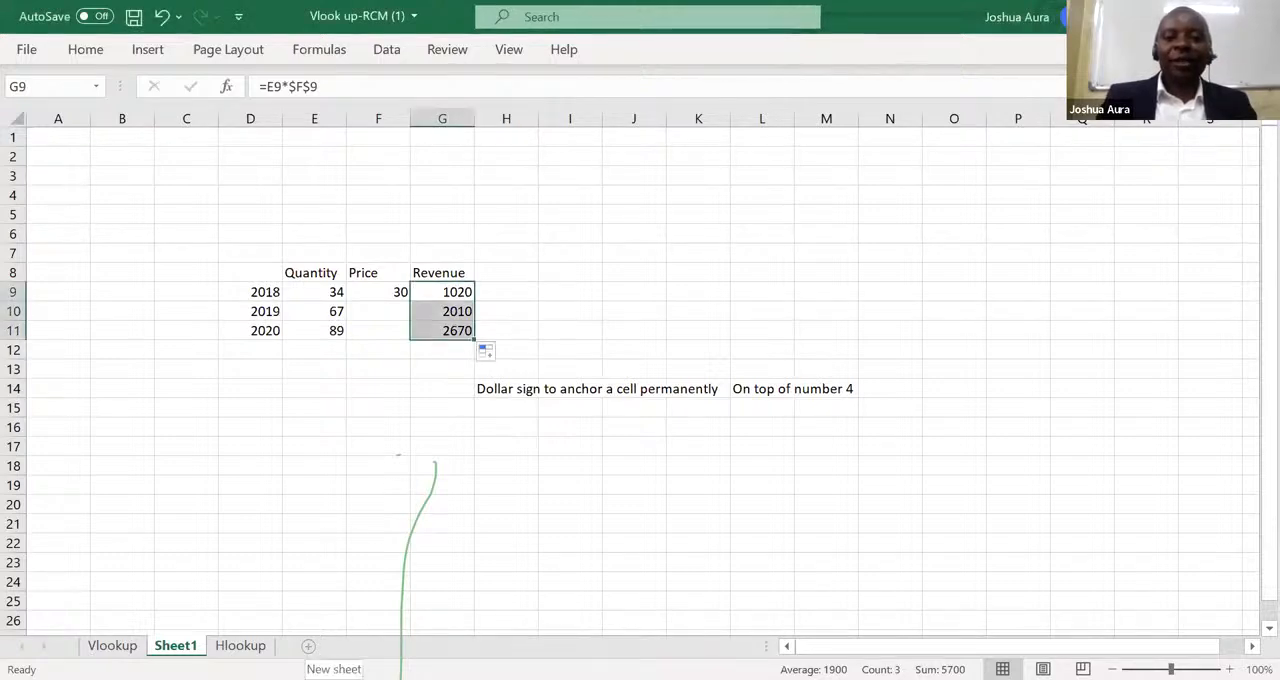
Add a new worksheet and enter the numbers 1 to 9 down column E, from E8 to E16.
click(308, 645)
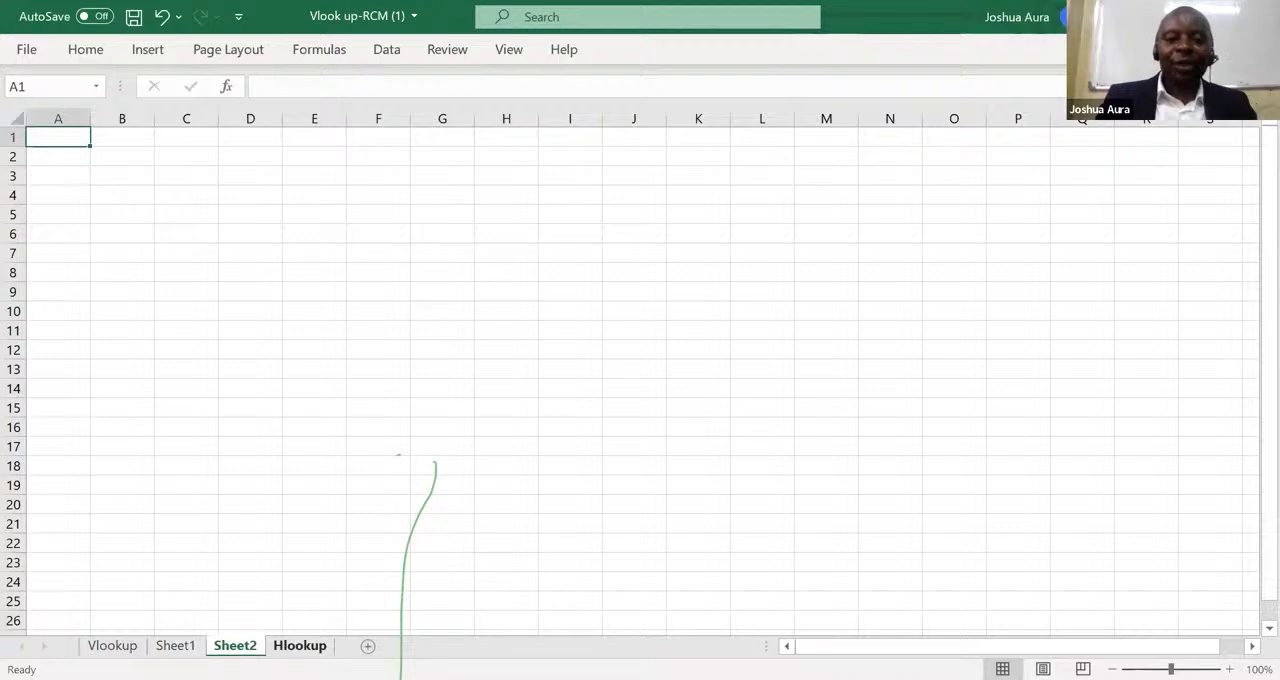
click(309, 274)
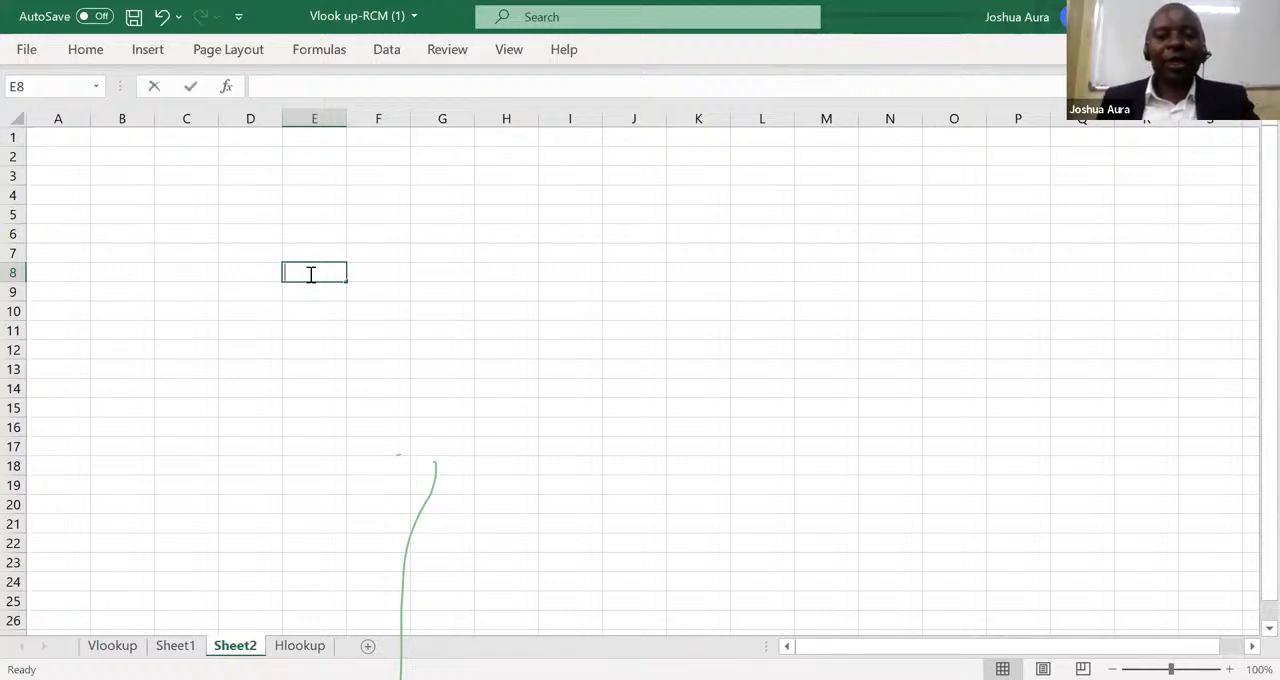
text(1)
key(Return)
text(2)
key(Return)
text(3)
key(Return)
text(4)
key(Return)
text(5)
key(Return)
text(6)
key(Return)
text(7)
key(Return)
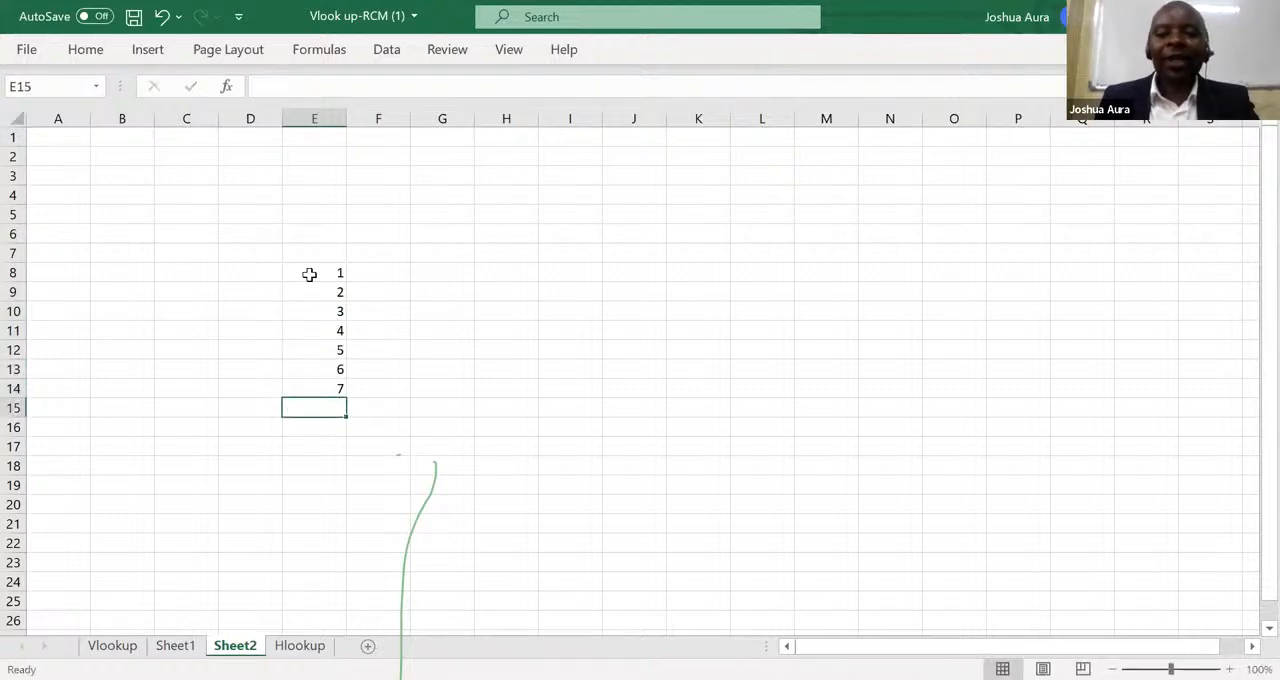
text(8)
key(Return)
key(Return)
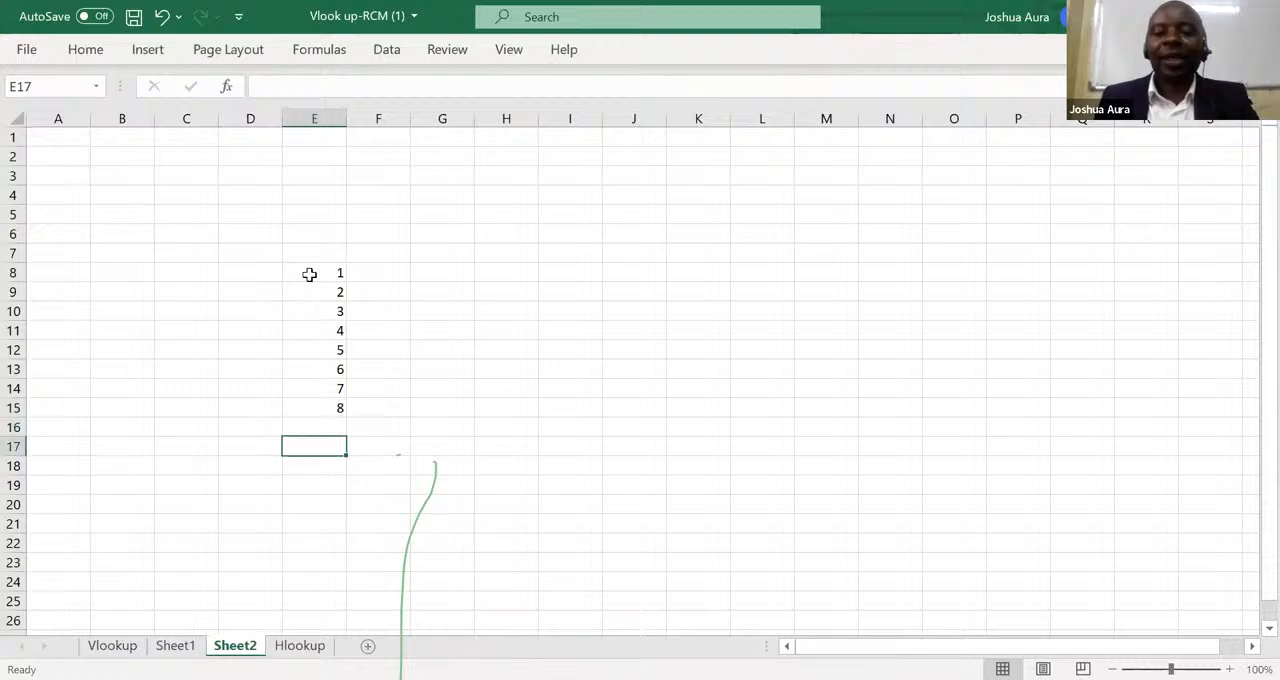
key(Up)
text(9)
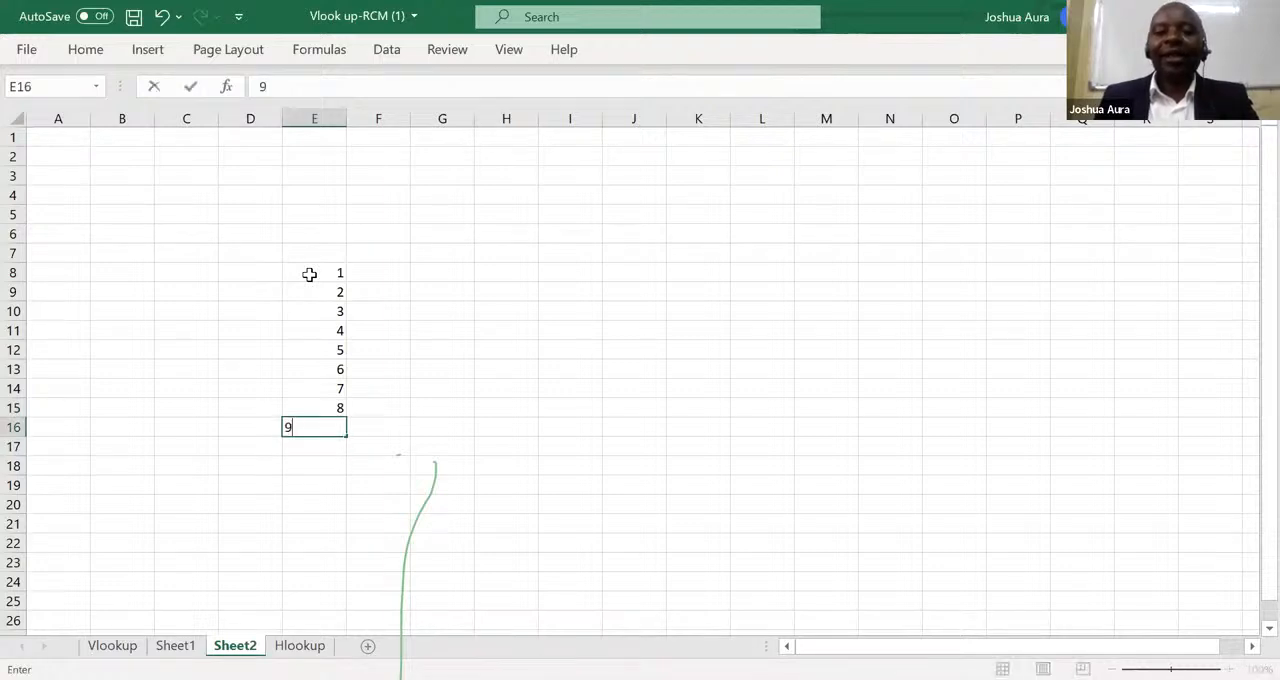
Enter the numbers 1 to 9 across row 7, from F7 to N7.
click(393, 249)
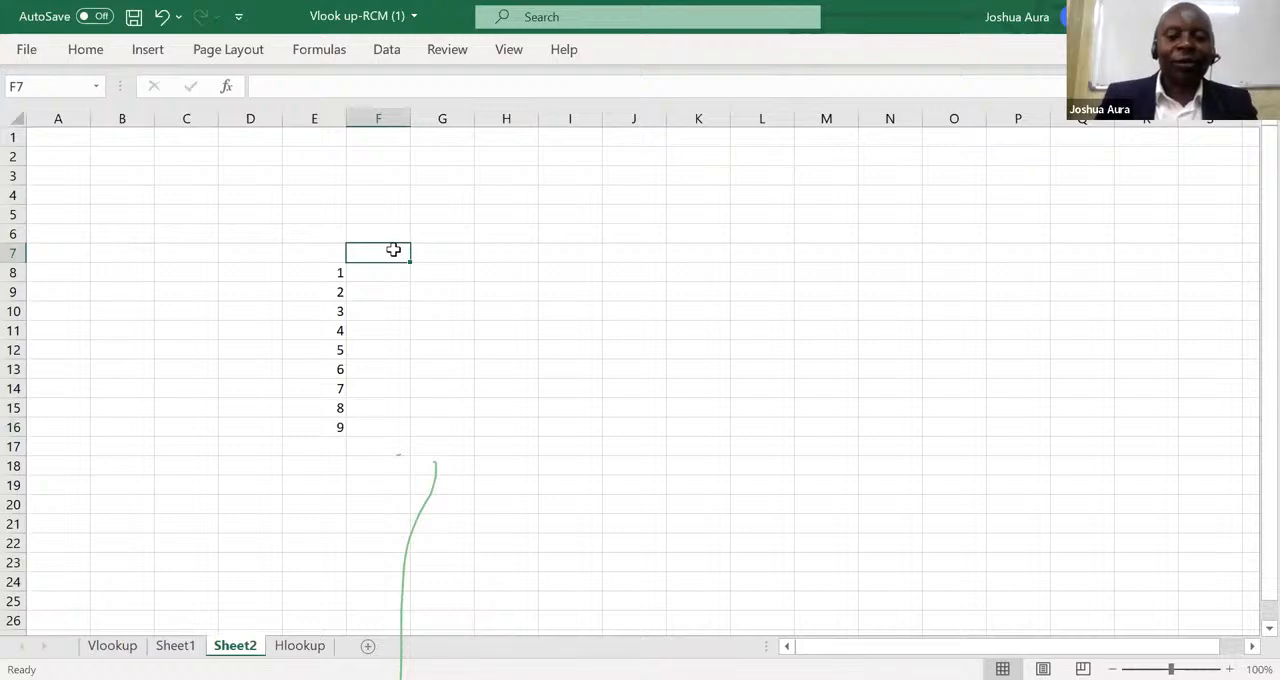
text(1)
key(Tab)
text(2)
key(Tab)
text(3)
key(Tab)
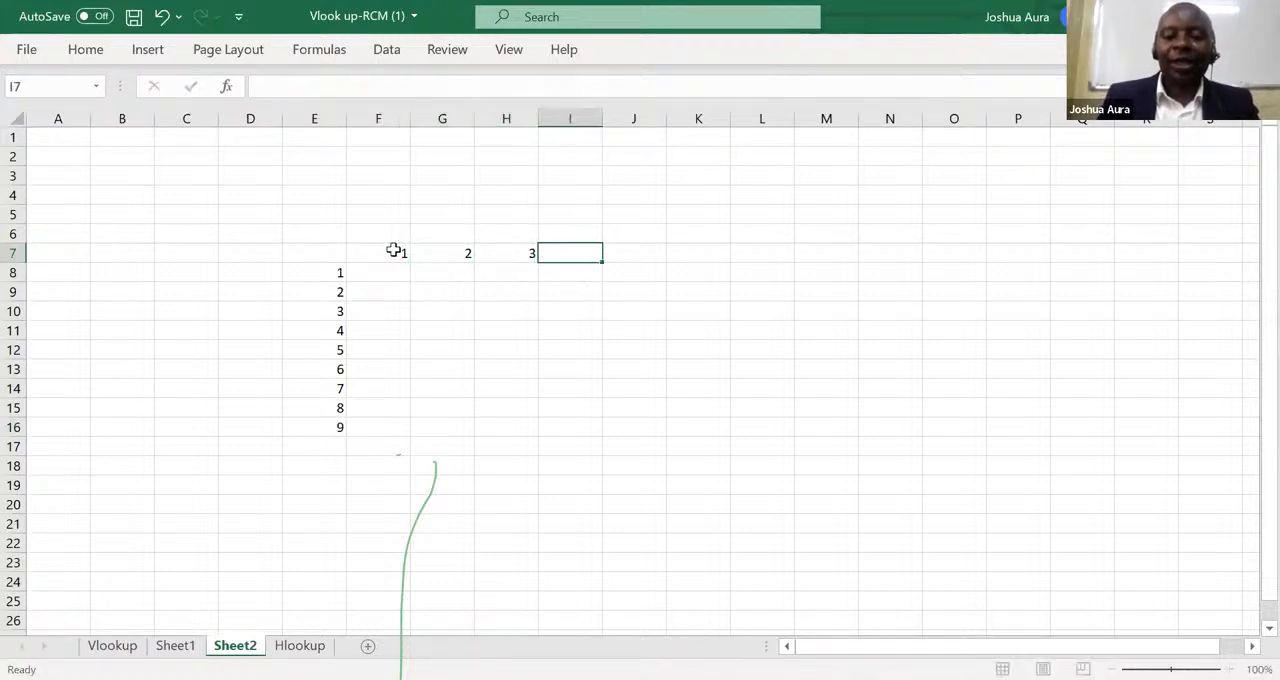
text(4)
key(Tab)
text(5)
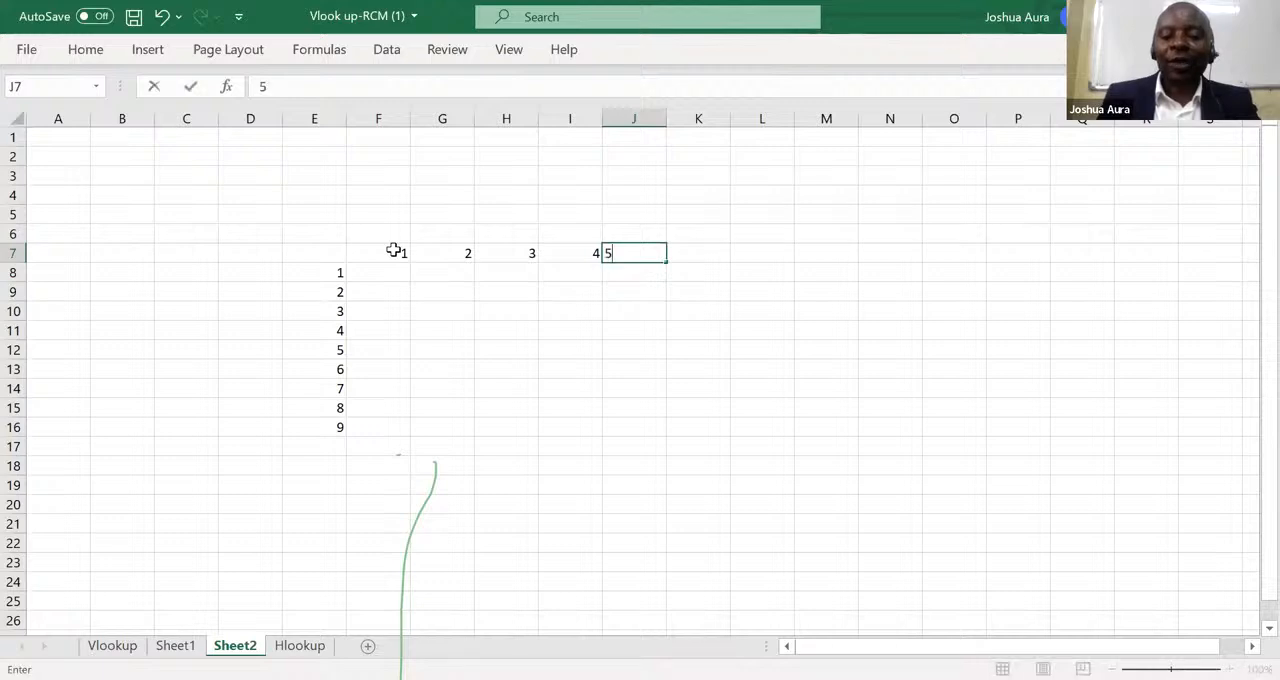
key(Tab)
text(6)
key(Tab)
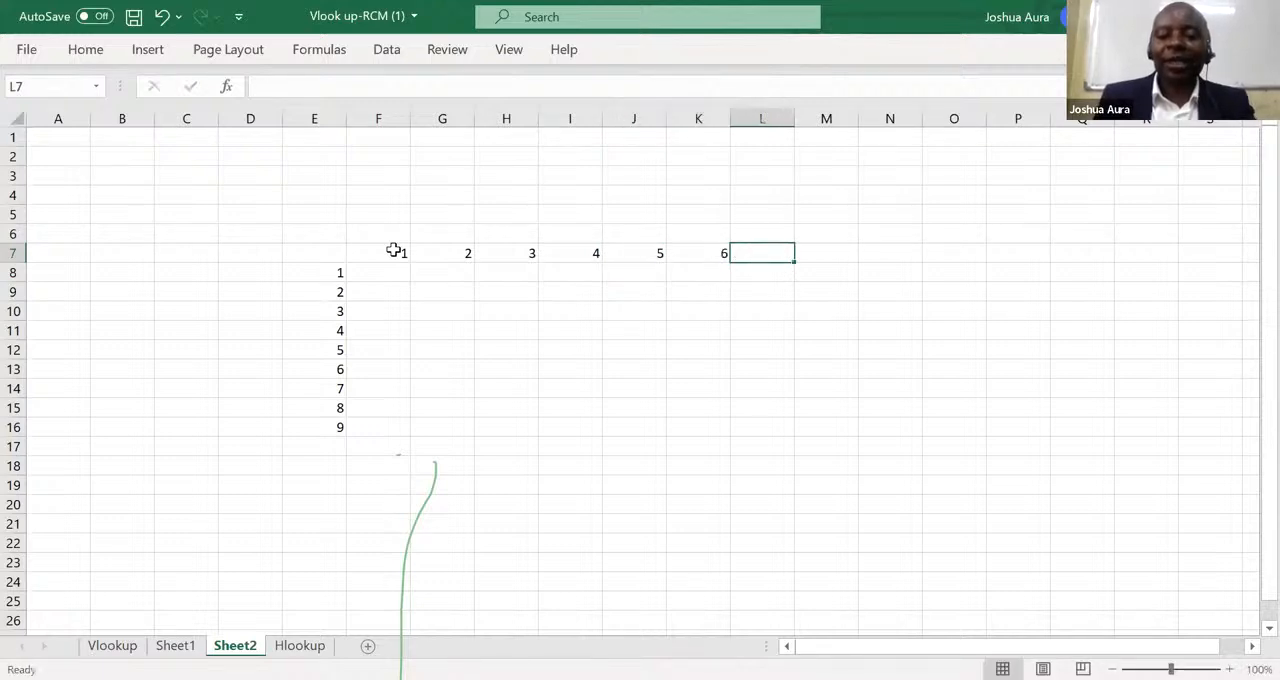
text(7)
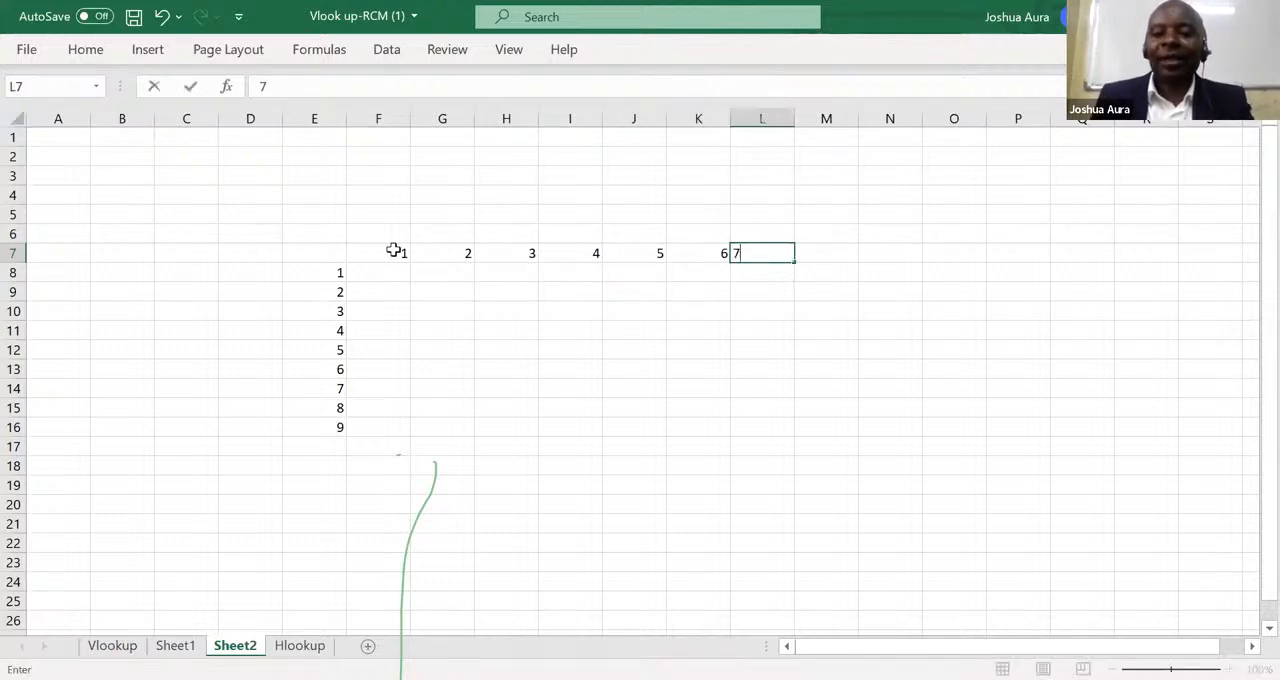
key(Tab)
text(8)
key(Tab)
text(9)
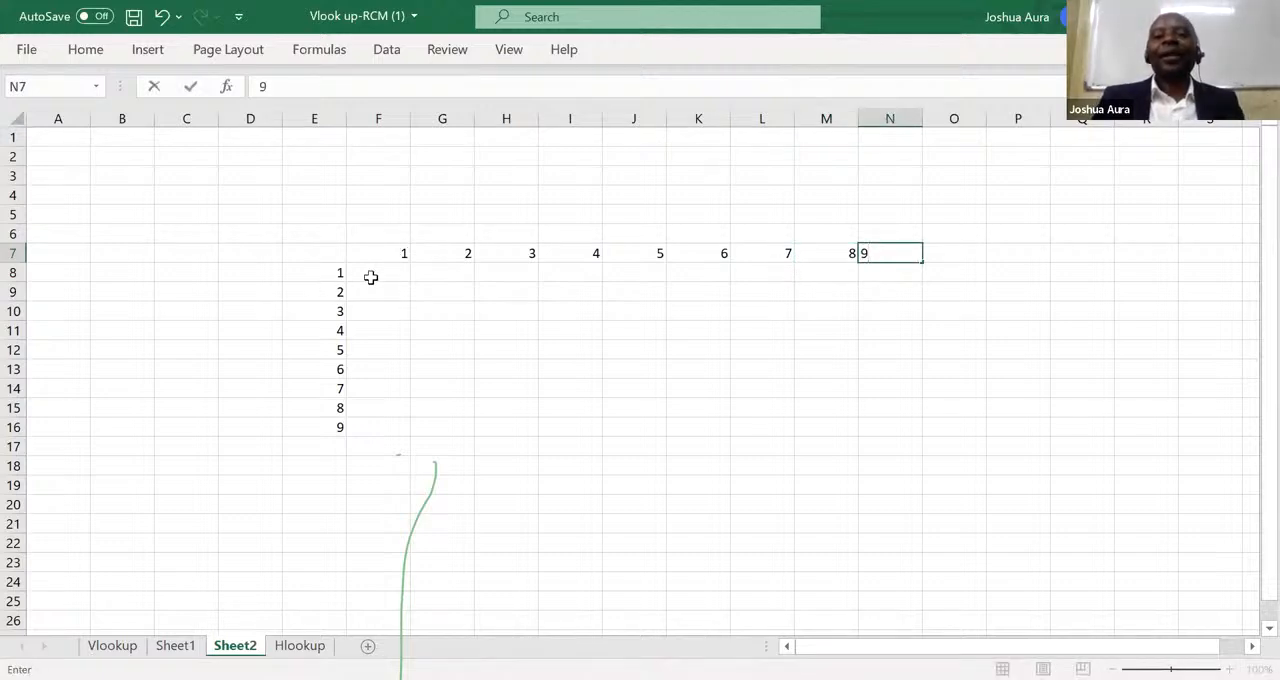
click(371, 277)
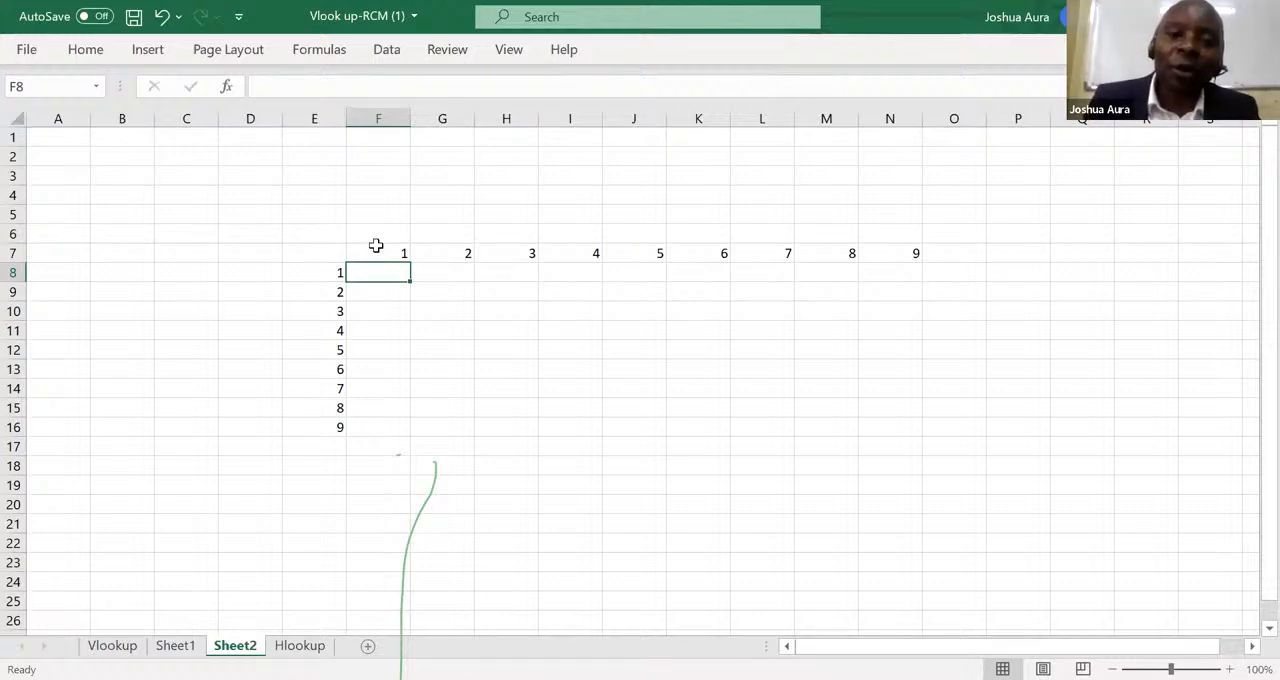
Clear the contents of the entire worksheet.
click(383, 250)
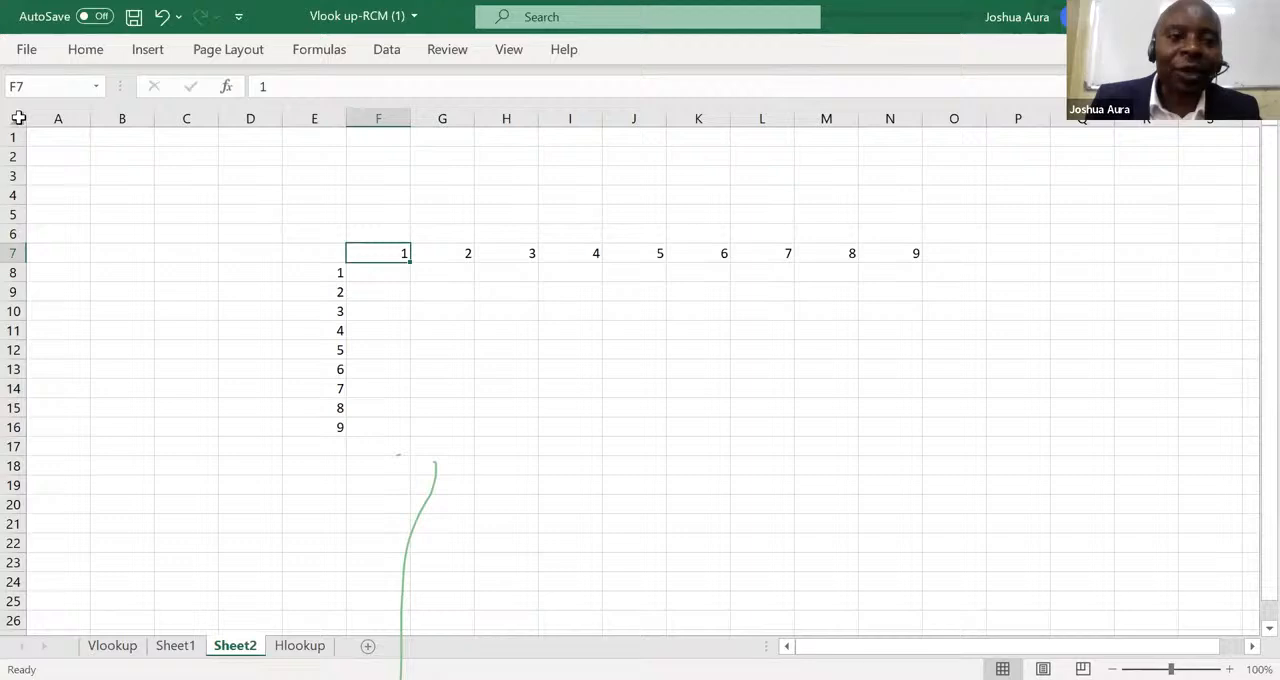
click(18, 118)
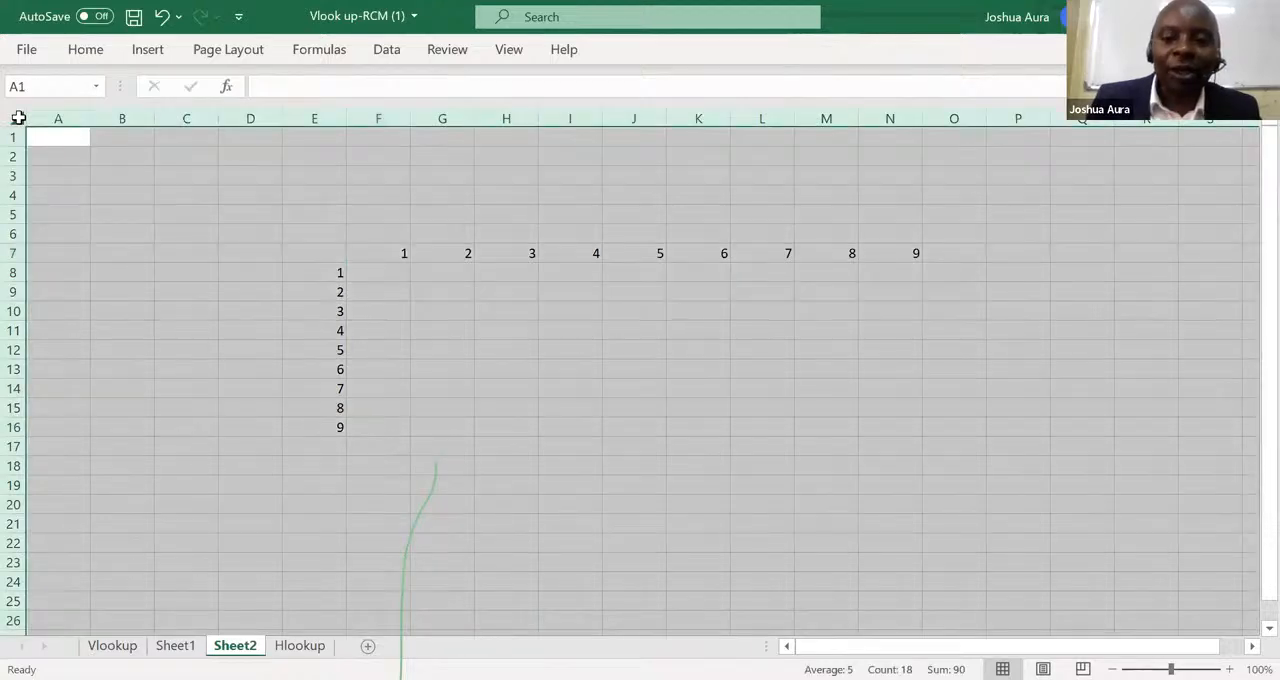
key(Delete)
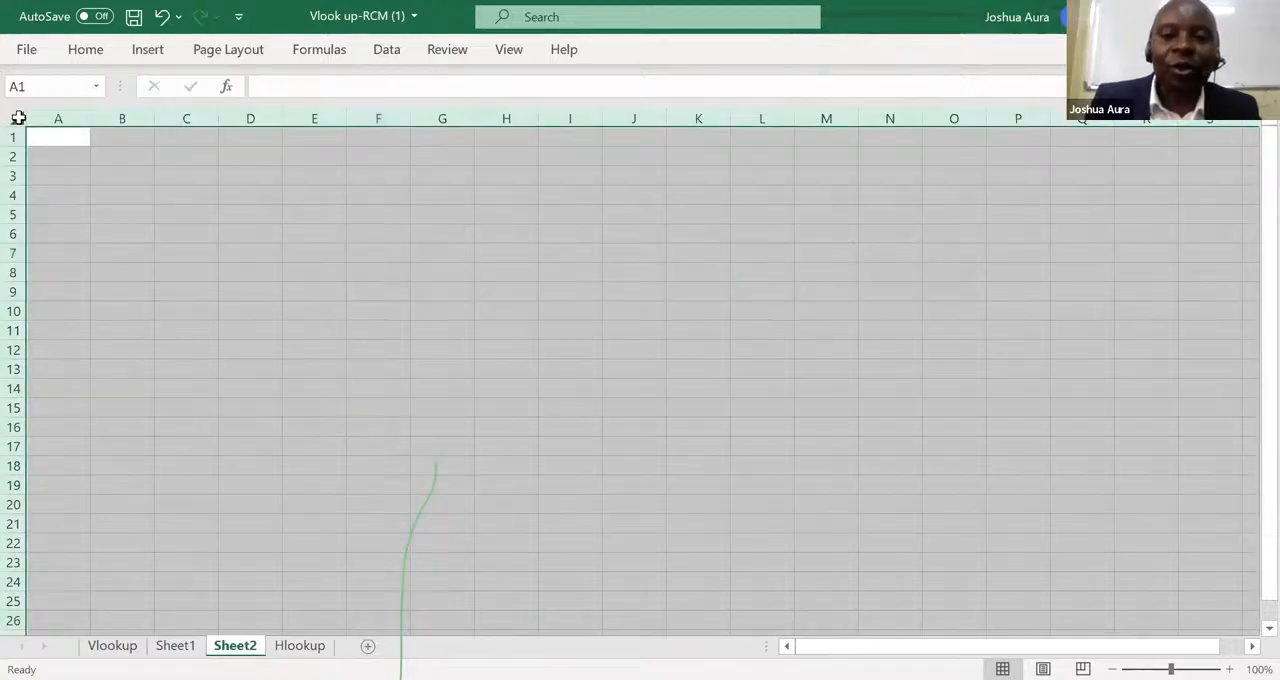
Enter 1 in F9 and 2 in F10, and extend the series with the fill handle down to 9 in F17.
click(377, 289)
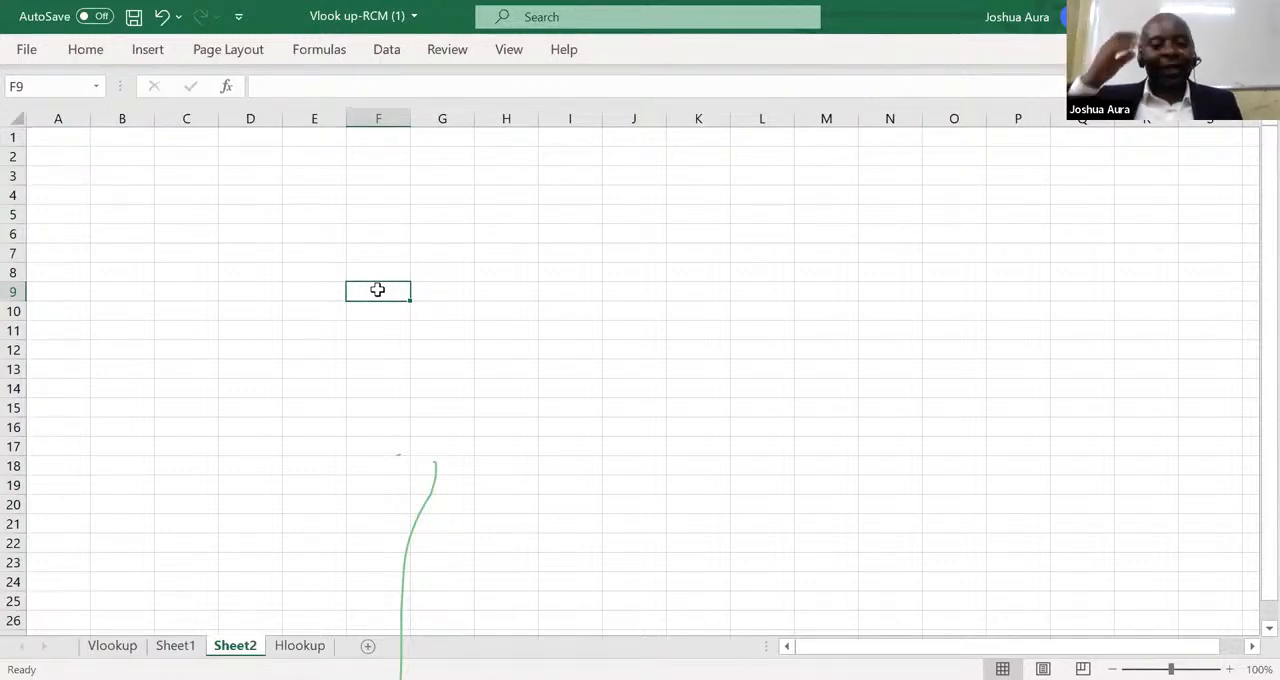
text(1)
key(Return)
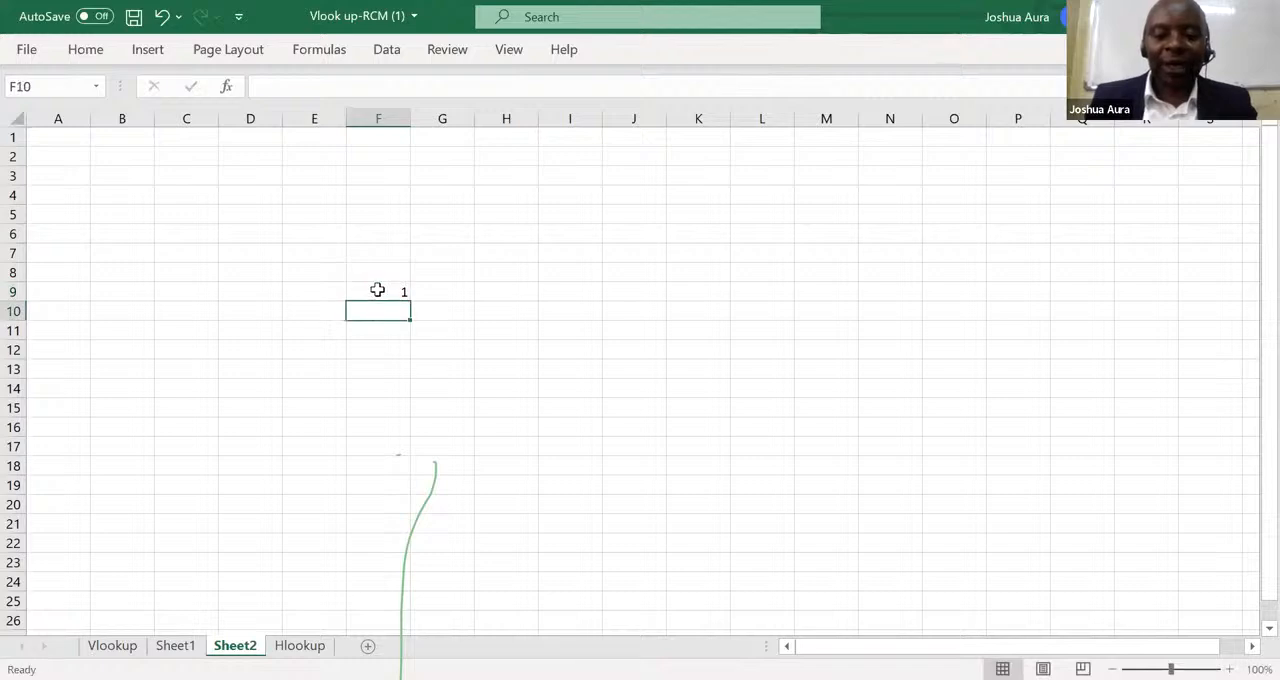
text(2)
key(Return)
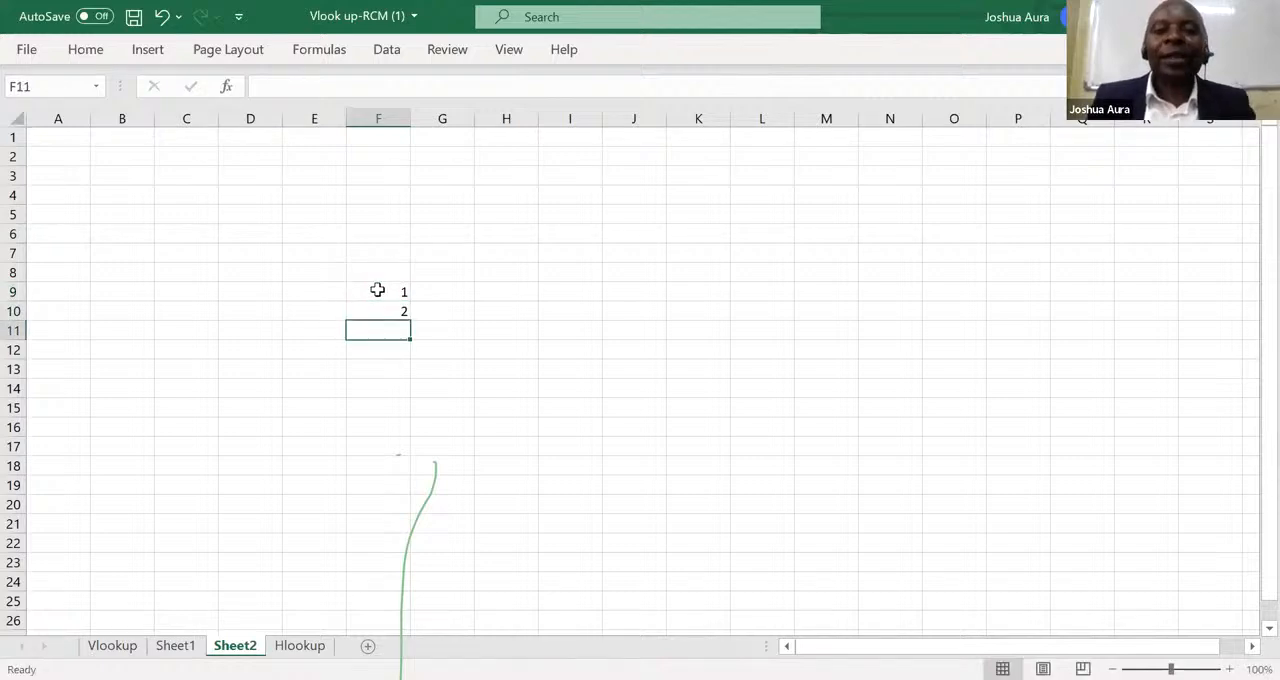
drag(396, 288, 397, 308)
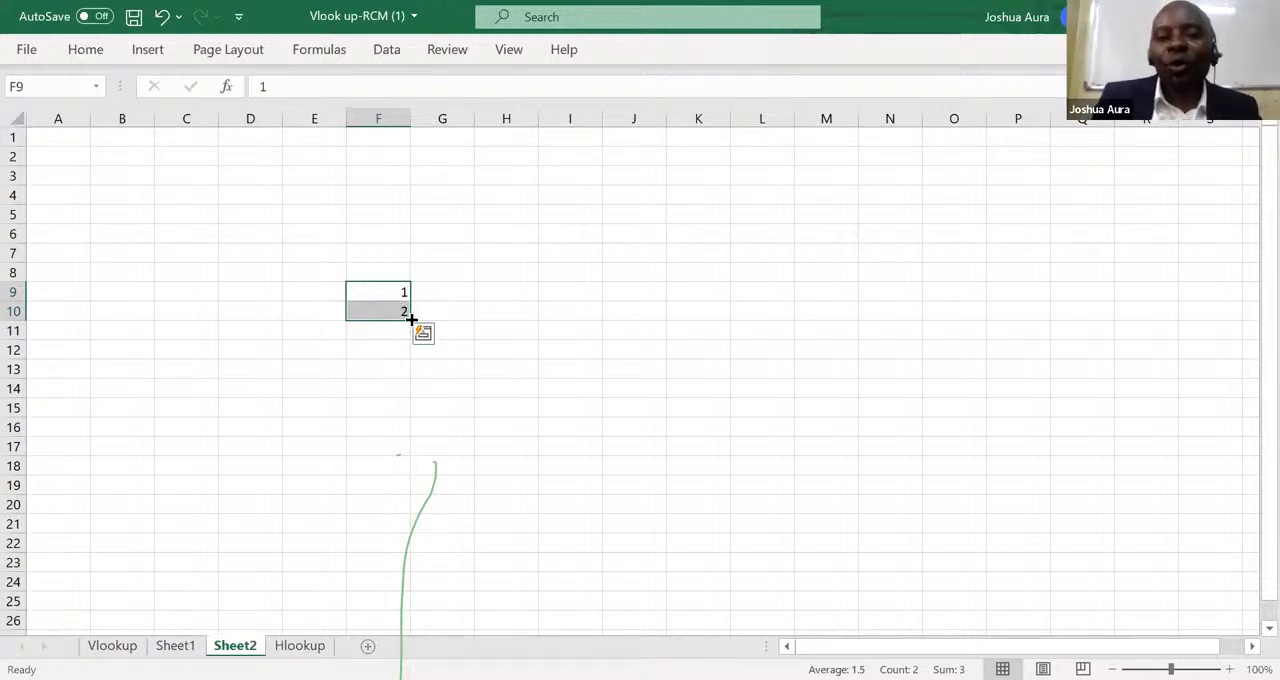
drag(411, 318, 412, 456)
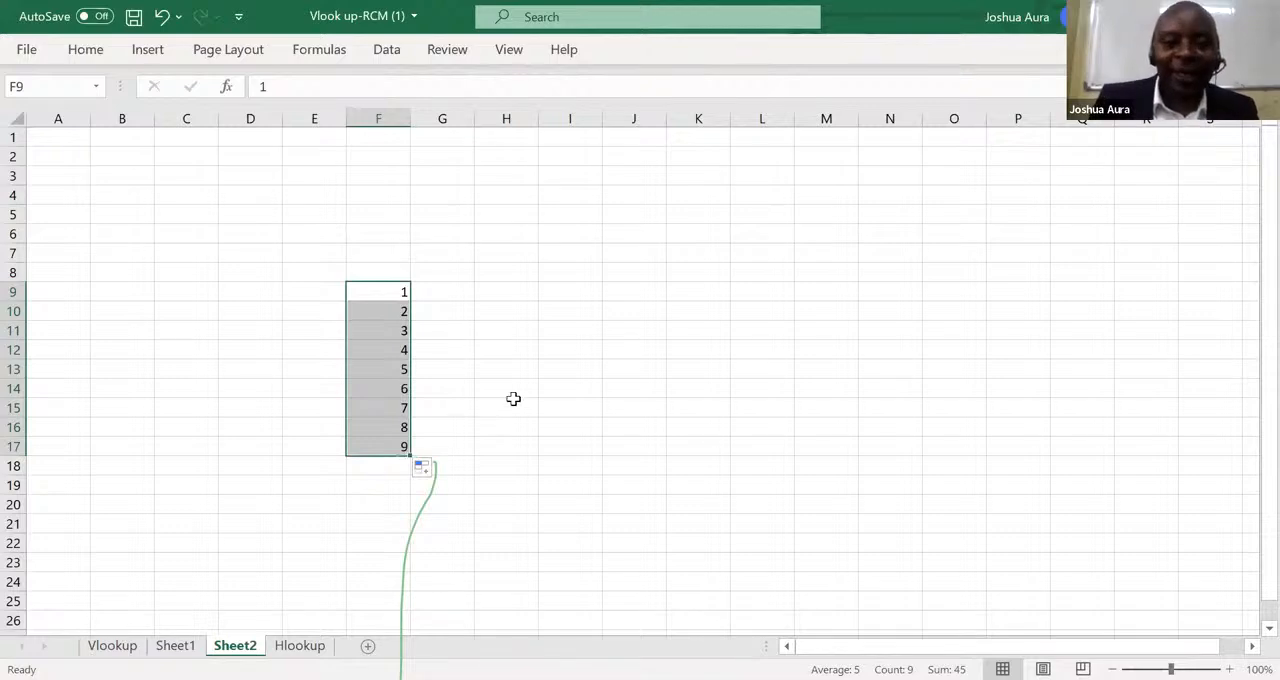
Build the same 1 to 9 series in column H by entering 1 and 2 in H9 and H10 and filling down to H17.
click(526, 294)
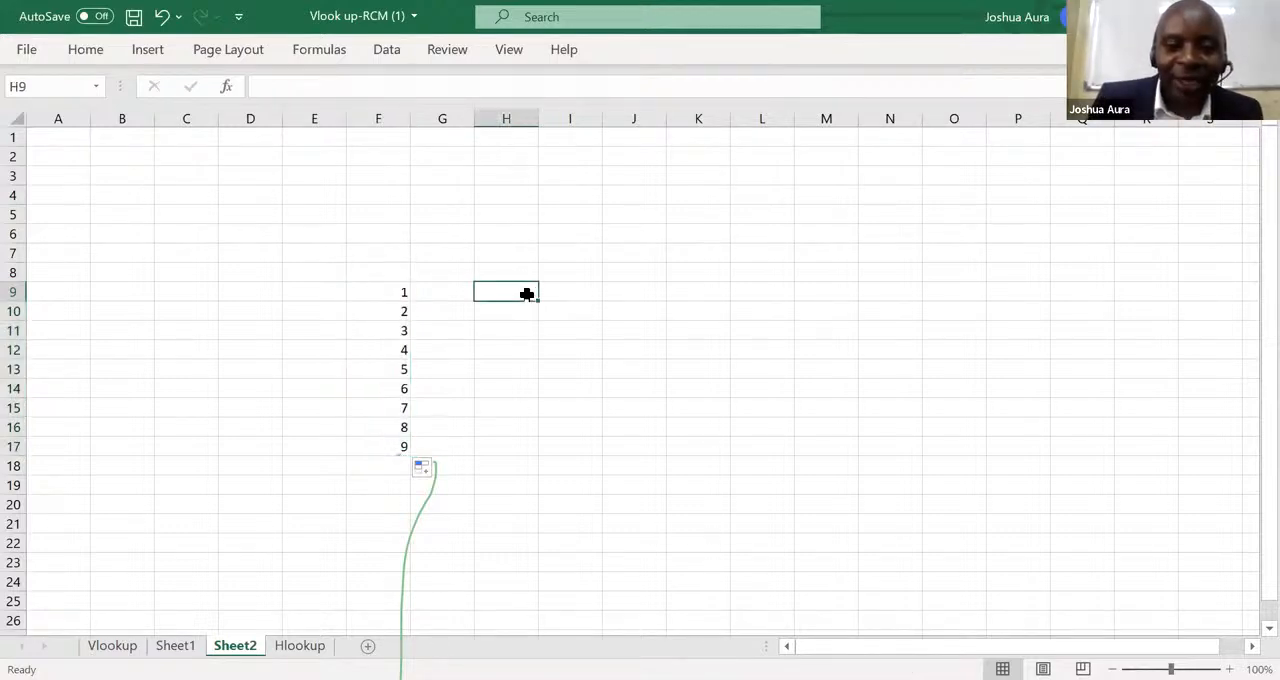
text(1)
key(Return)
text(2)
key(Return)
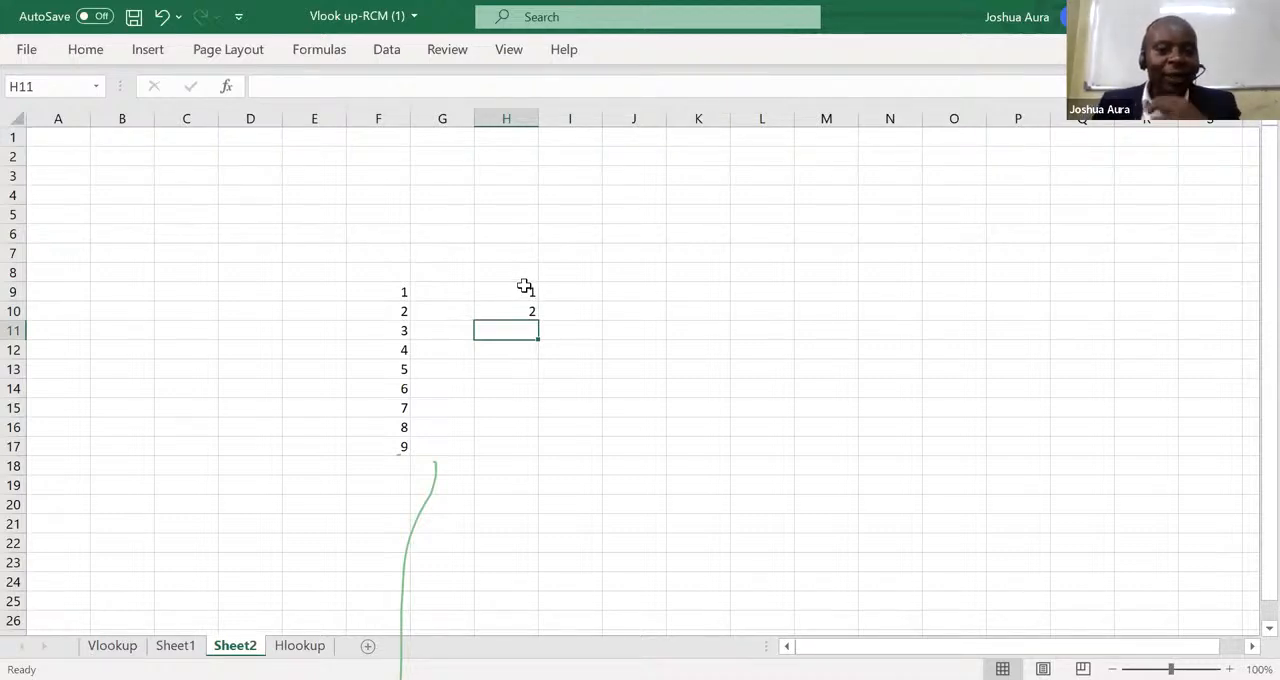
click(525, 287)
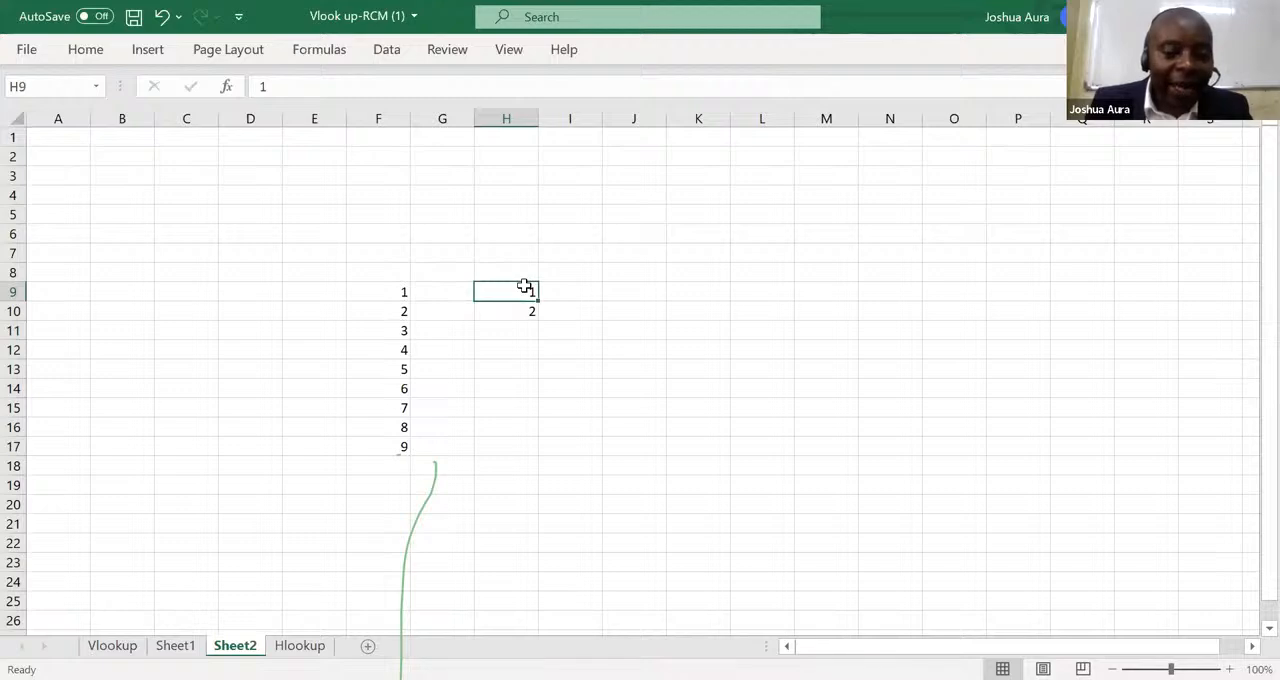
drag(525, 287, 549, 447)
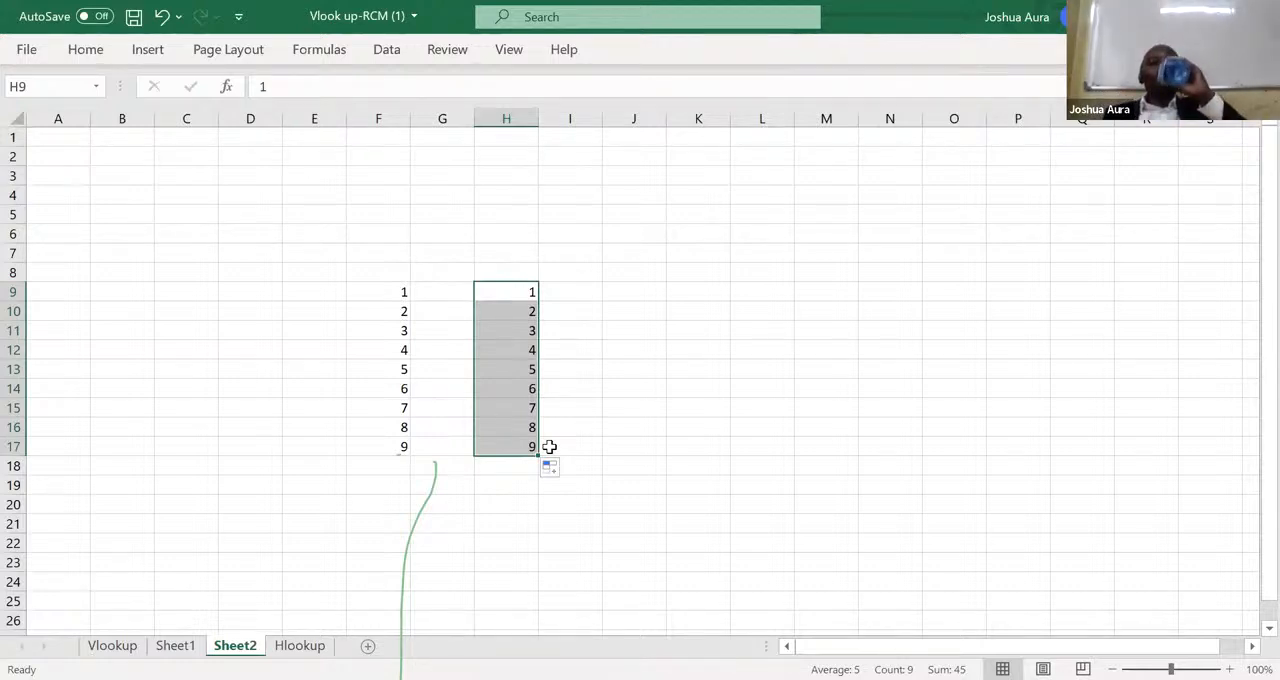
click(670, 90)
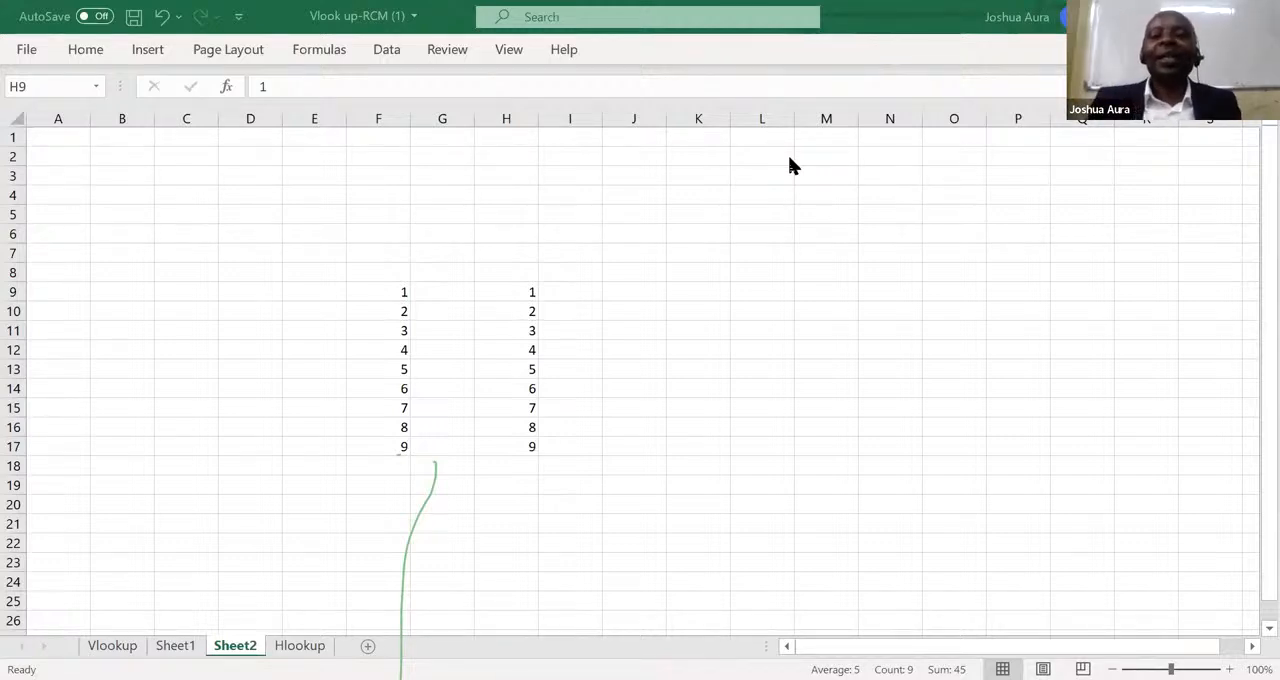
Enter the starting value 1 in J6 and reselect that cell.
click(640, 228)
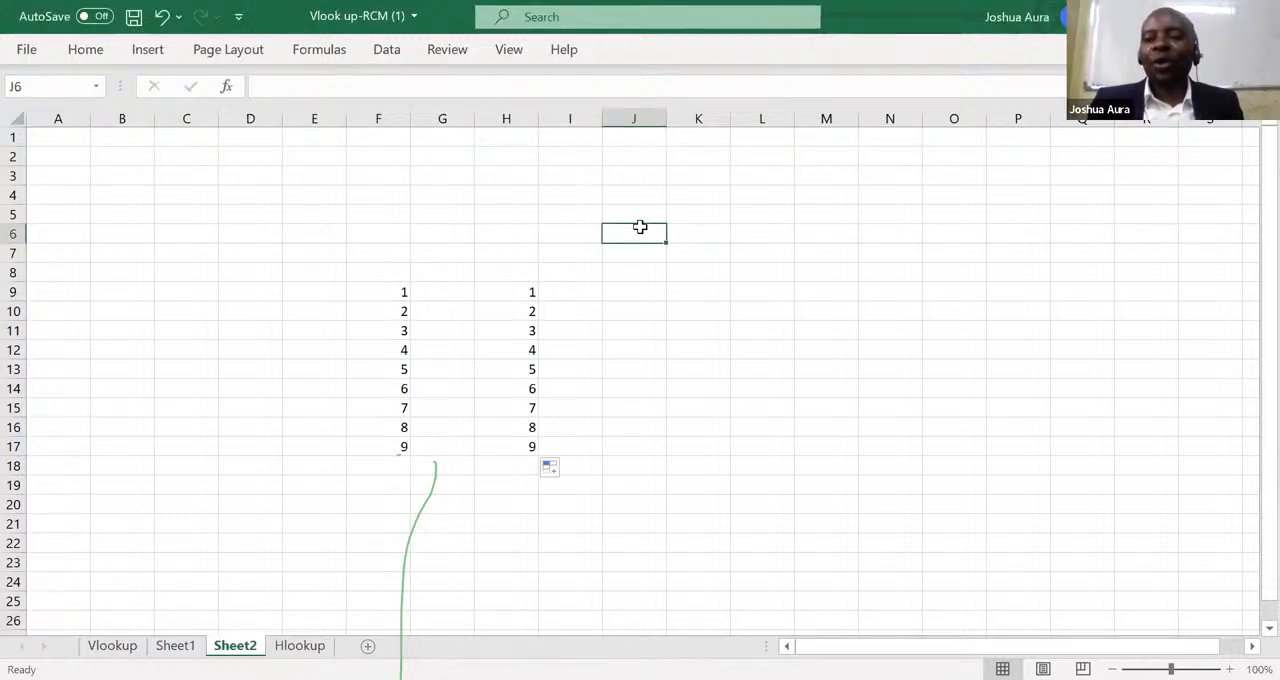
text(1)
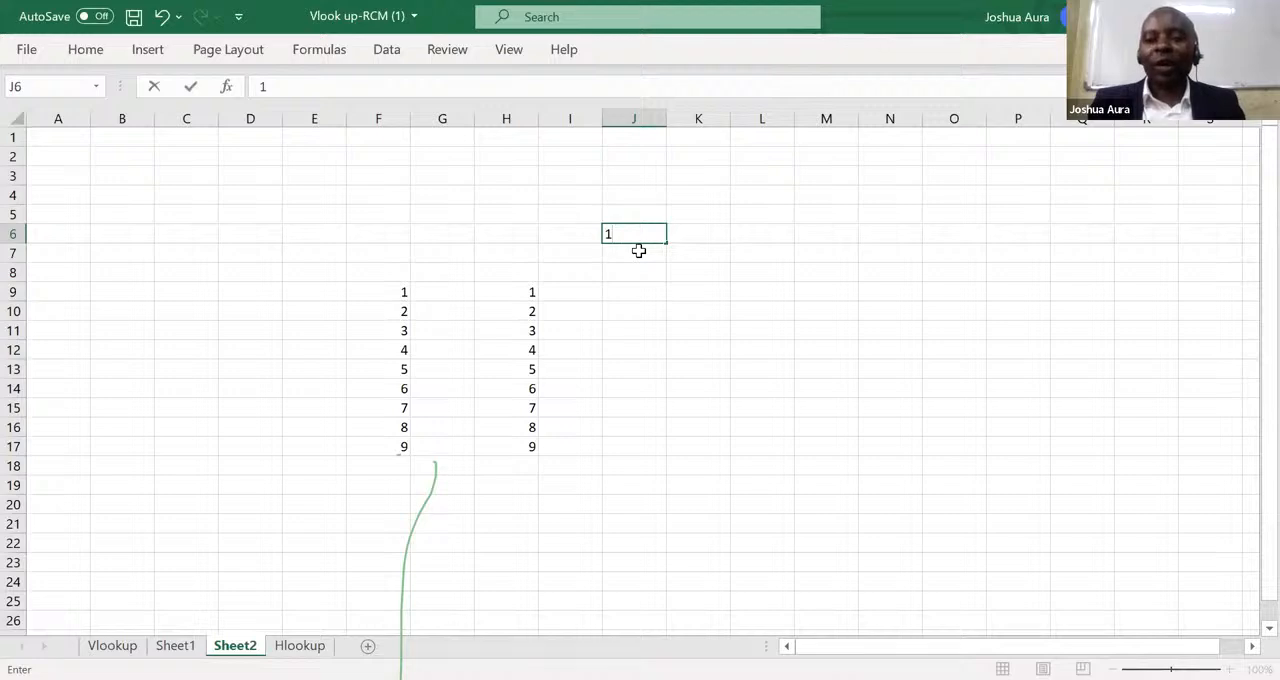
key(Return)
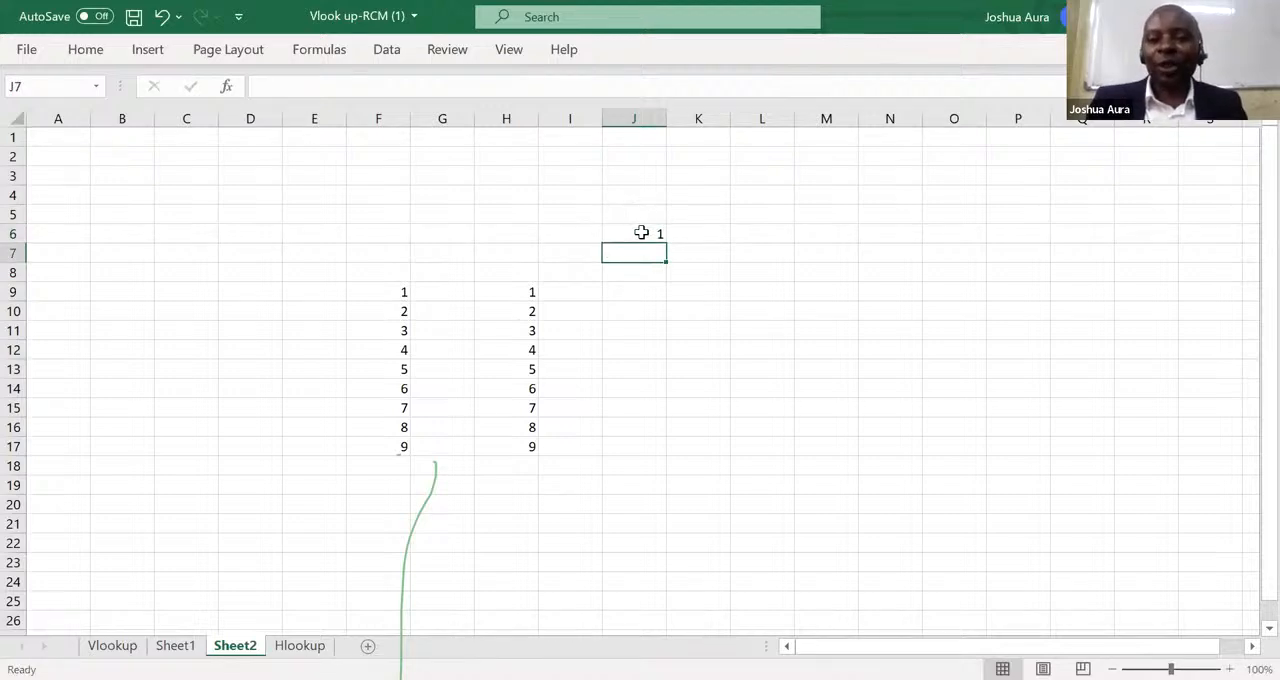
click(641, 233)
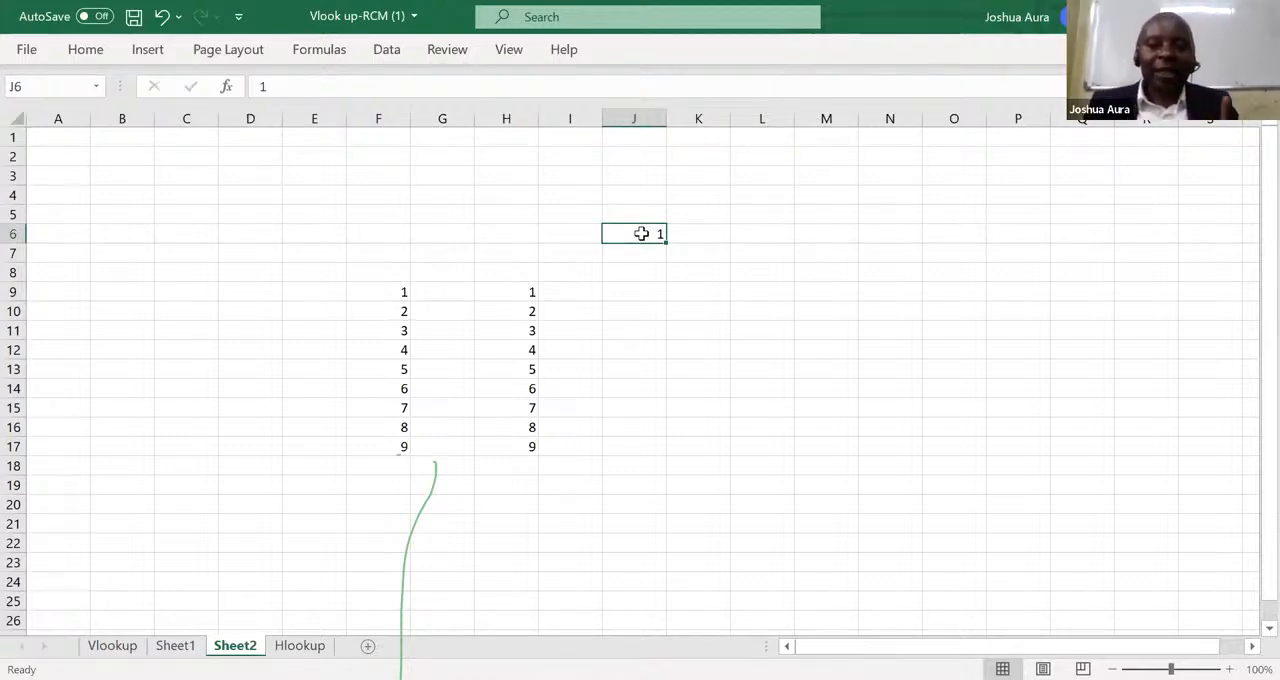
Note the shortcut sequence across row 14, with ALT in J14, h in K14, f in L14, i in M14 and s in N14.
click(648, 384)
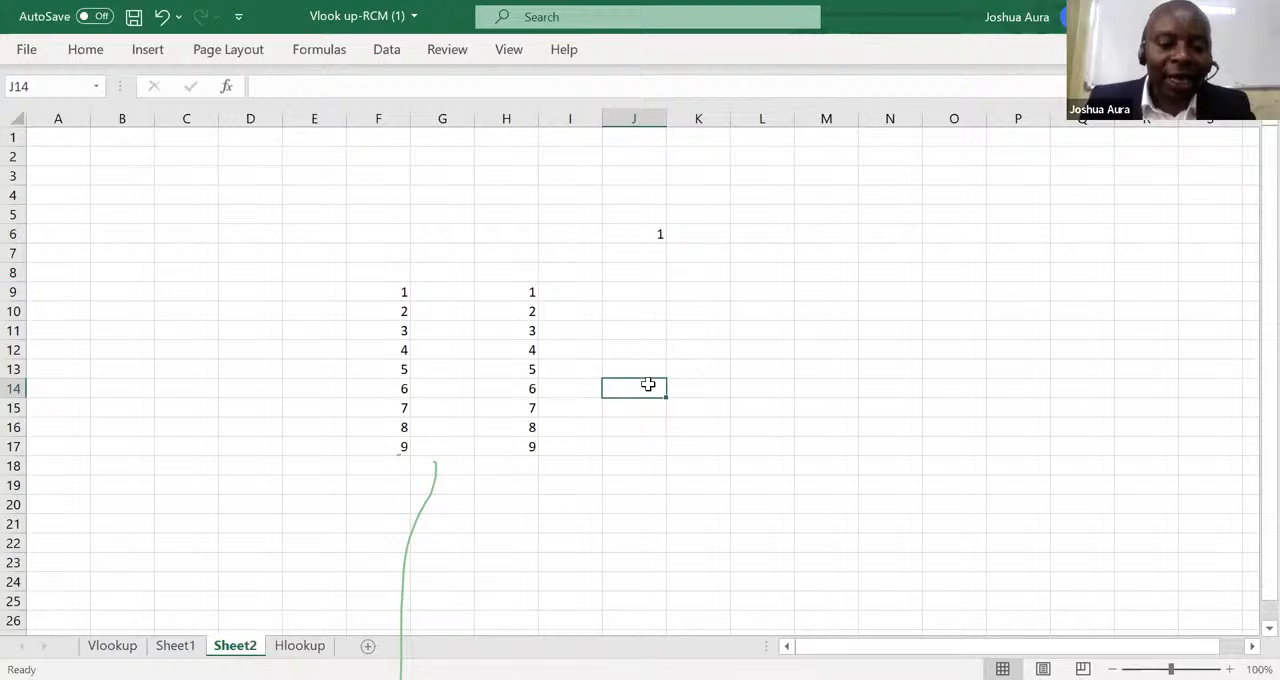
text(ALT)
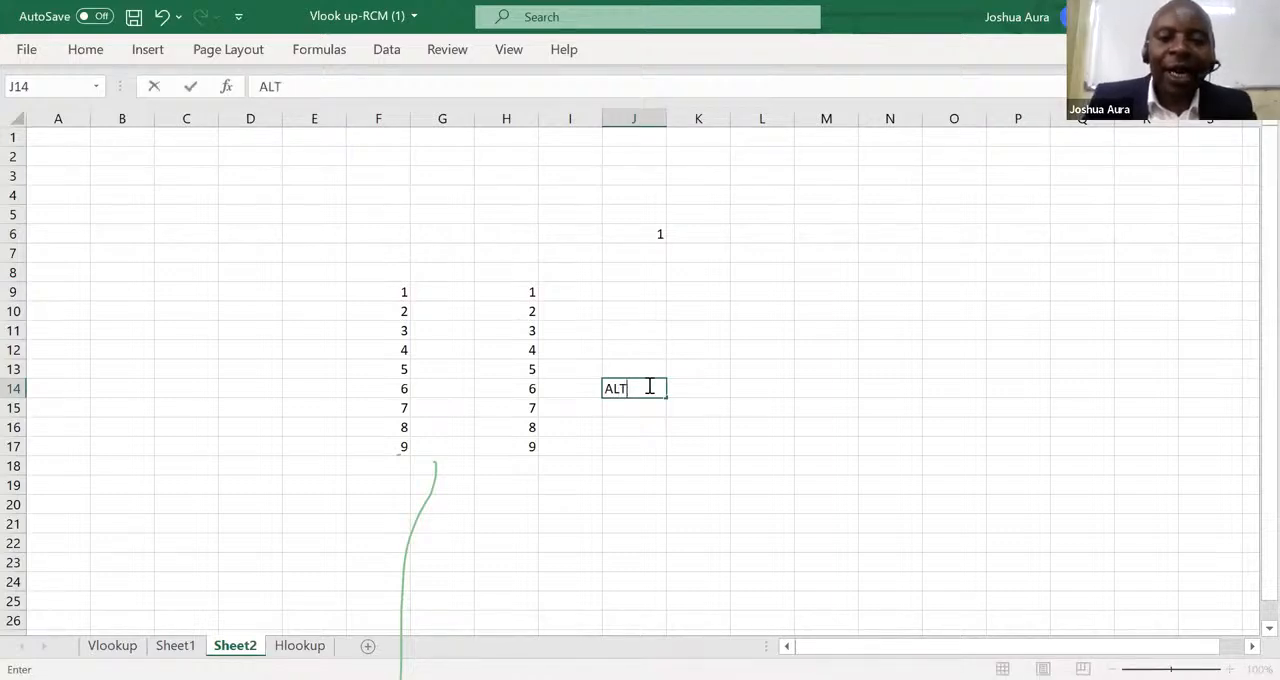
click(681, 386)
text(h)
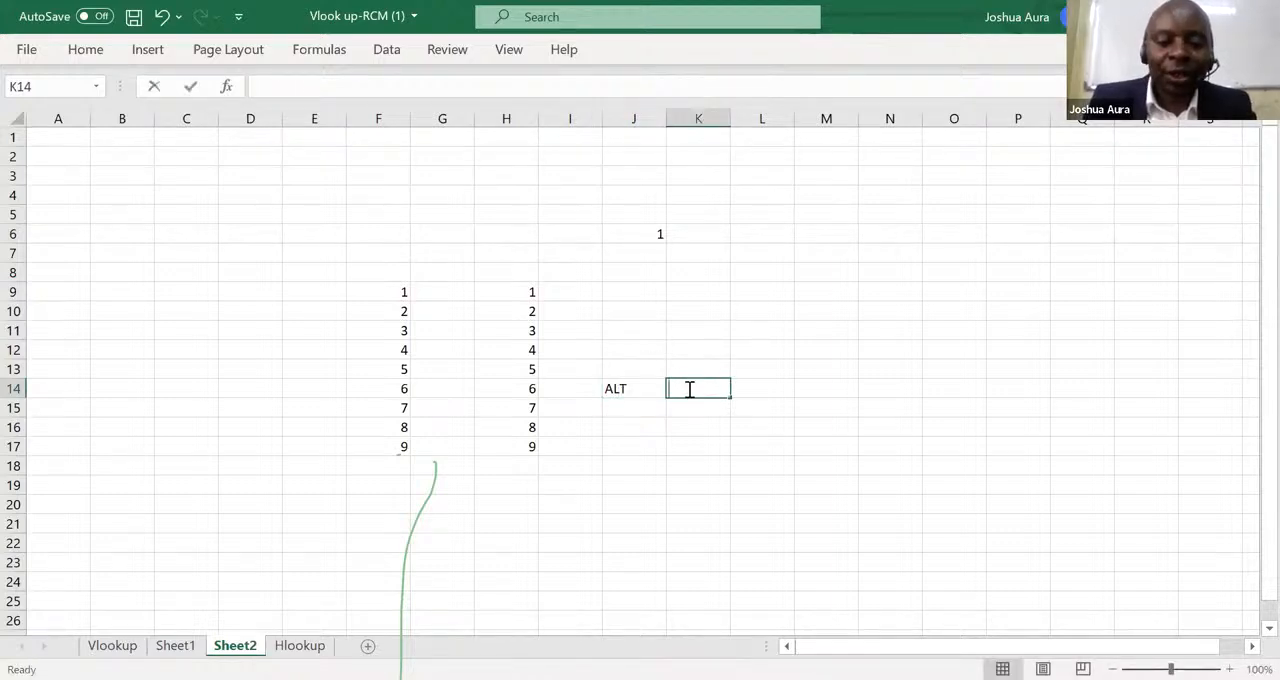
click(761, 389)
text(f)
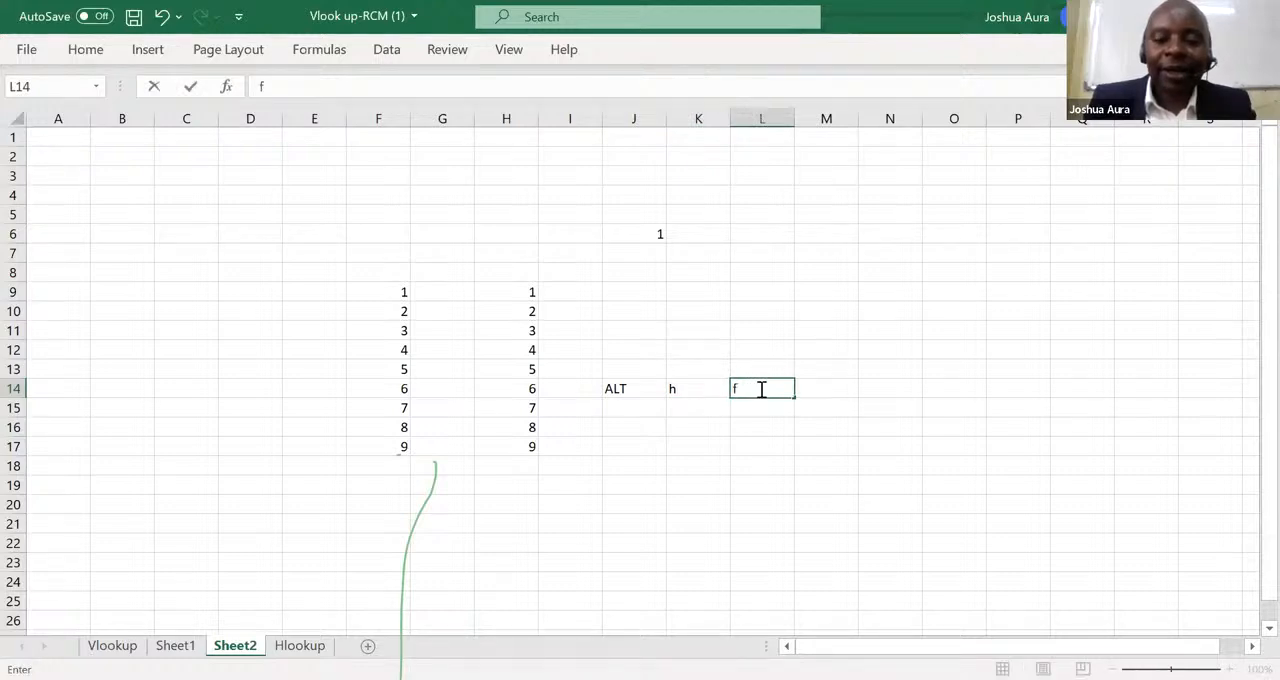
key(Tab)
text(i)
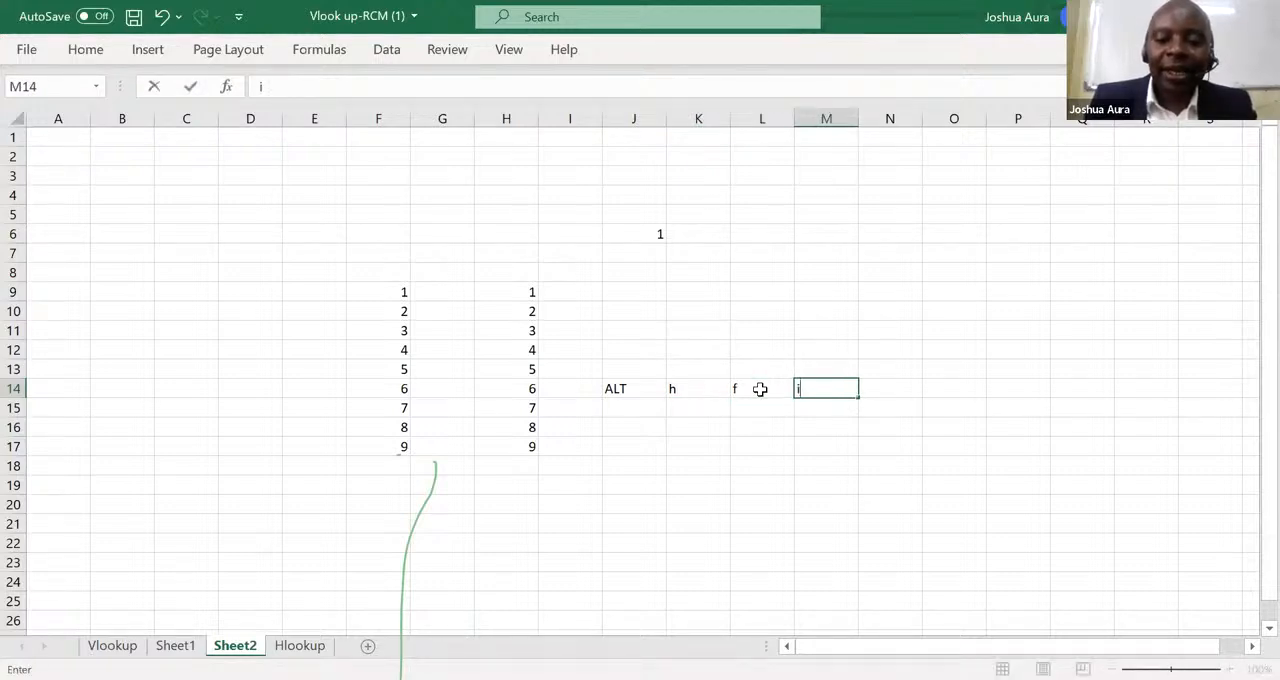
key(Tab)
text(s)
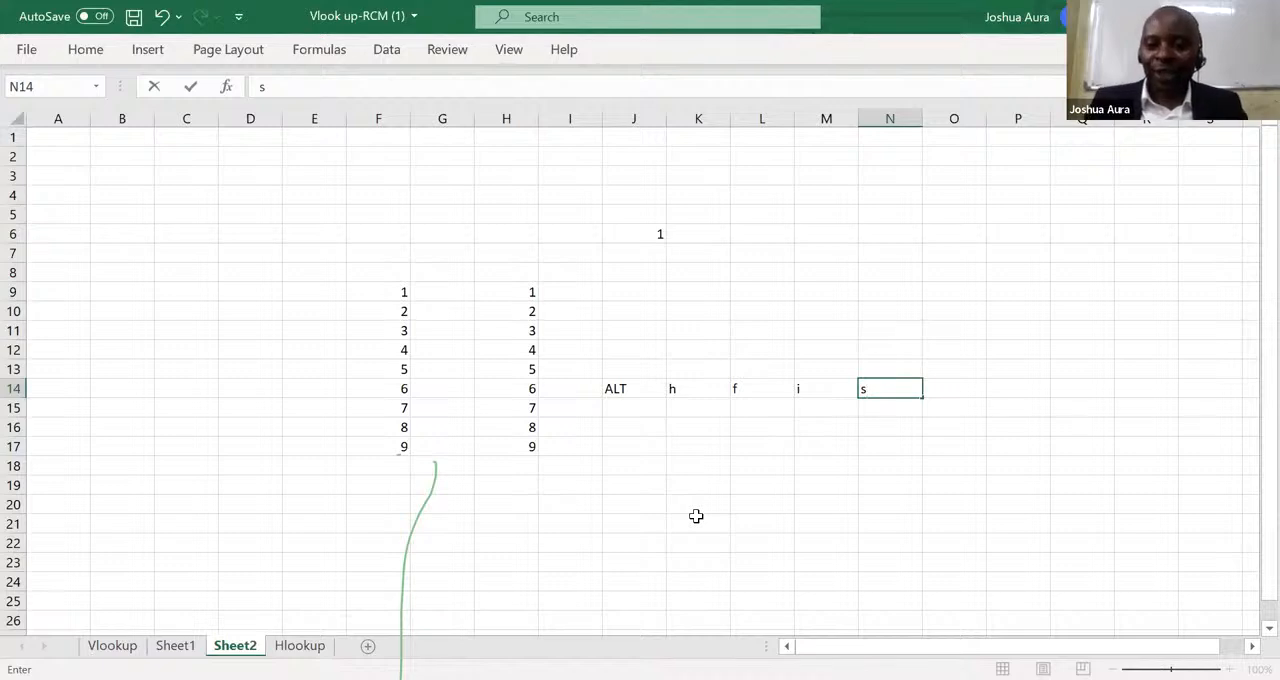
Clear the shortcut notes from row 14, columns J to N.
drag(616, 388, 883, 403)
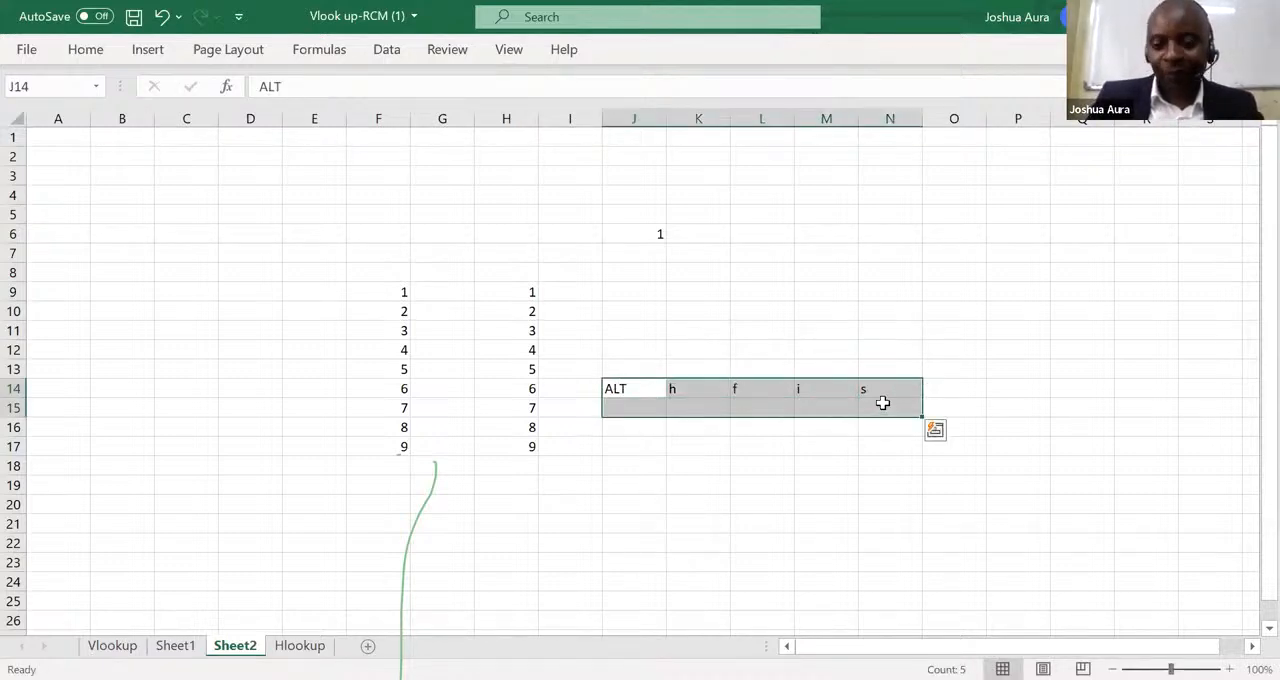
key(Delete)
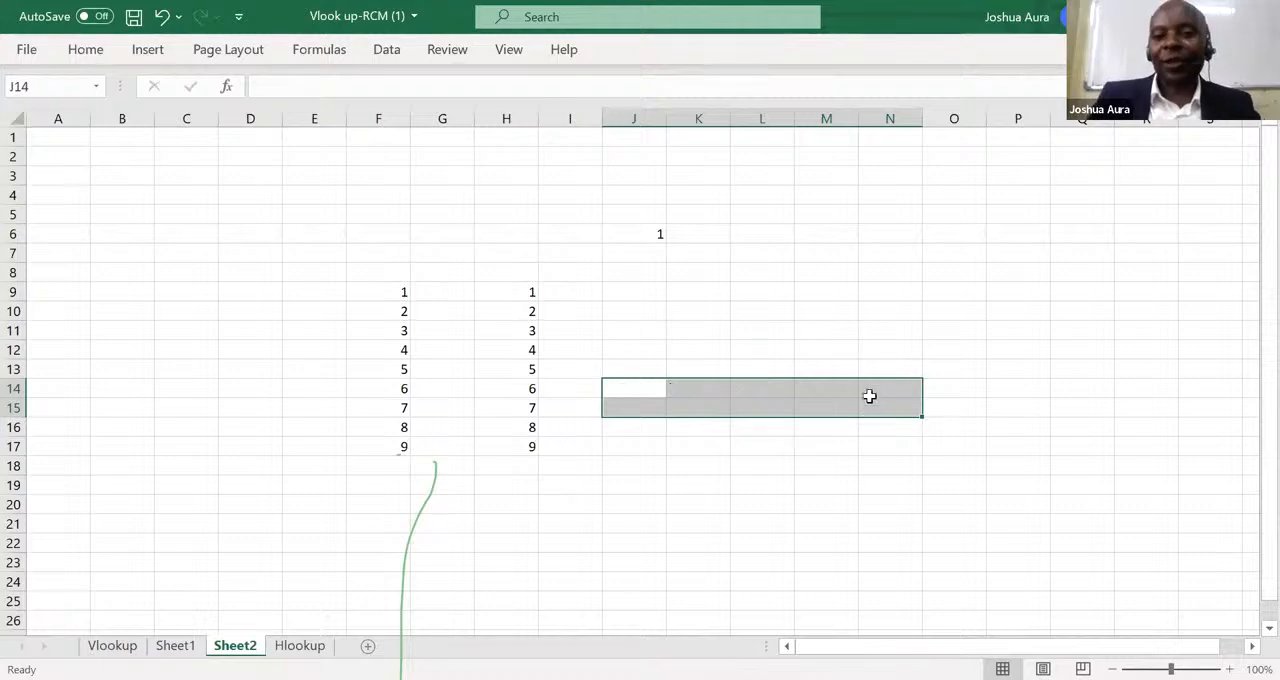
Fill a linear series down column J from the 1 in J6, with step value 1 and stop value 100.
click(636, 234)
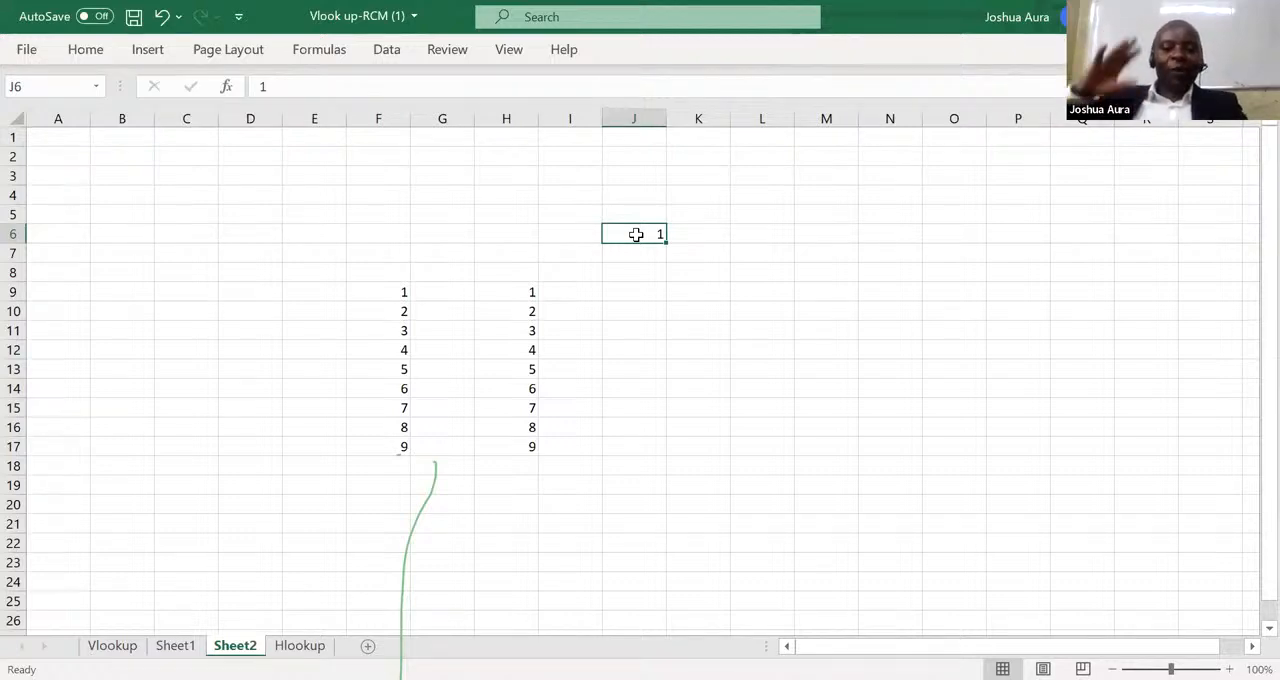
key(alt+h)
key(f)
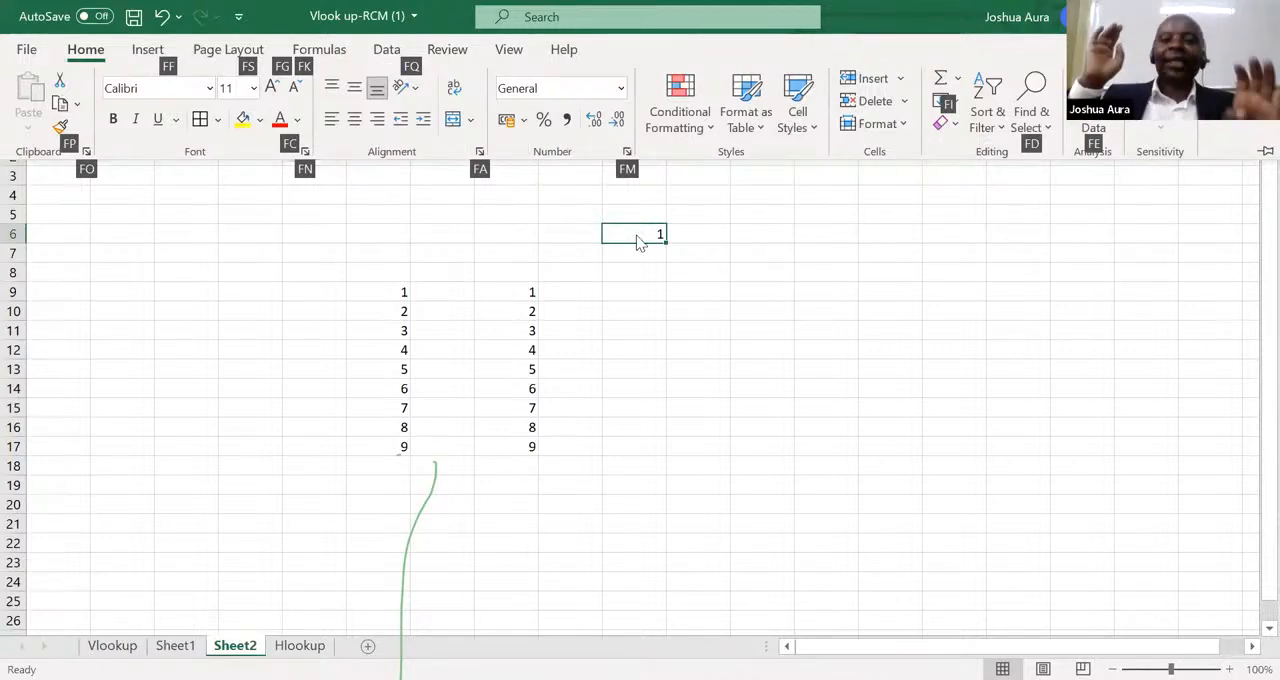
key(i)
key(s)
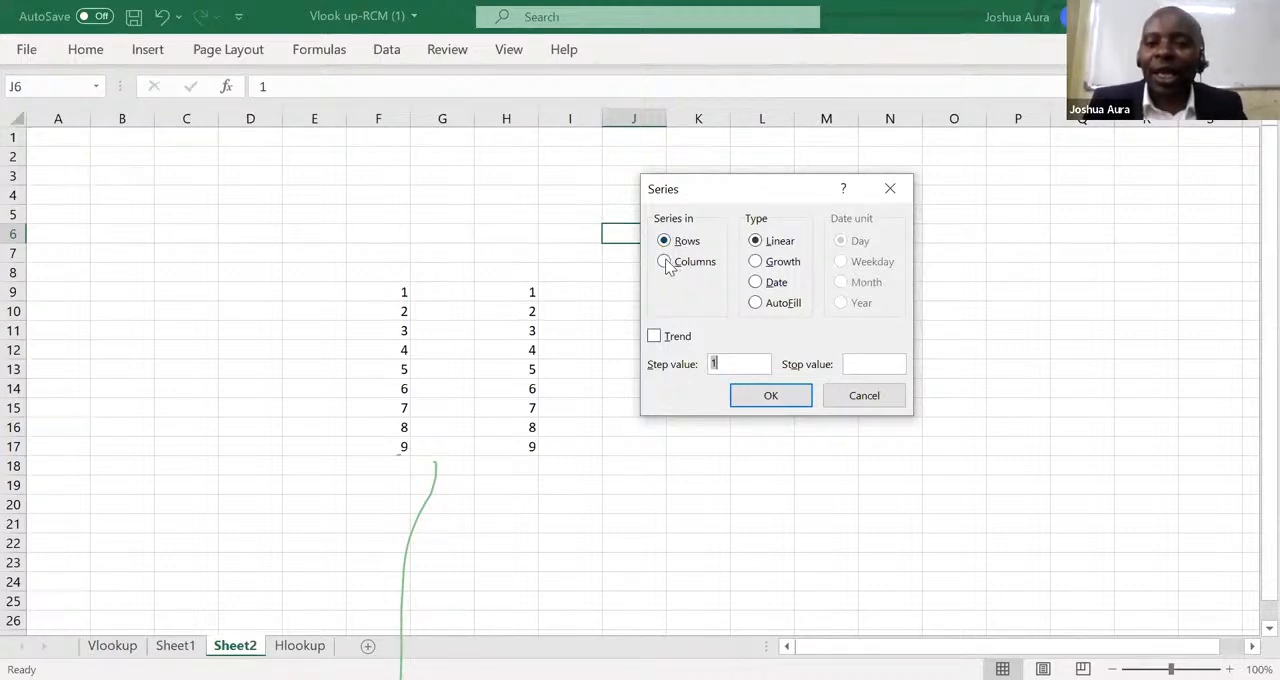
click(665, 262)
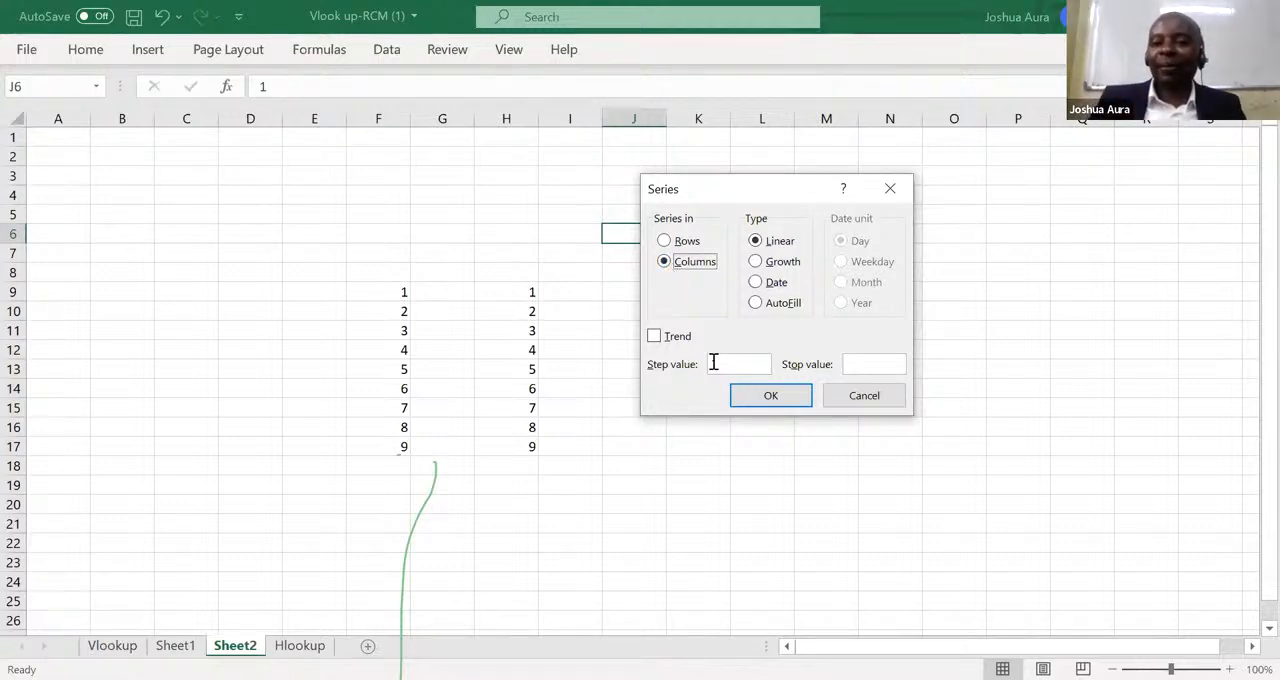
click(868, 365)
text(100)
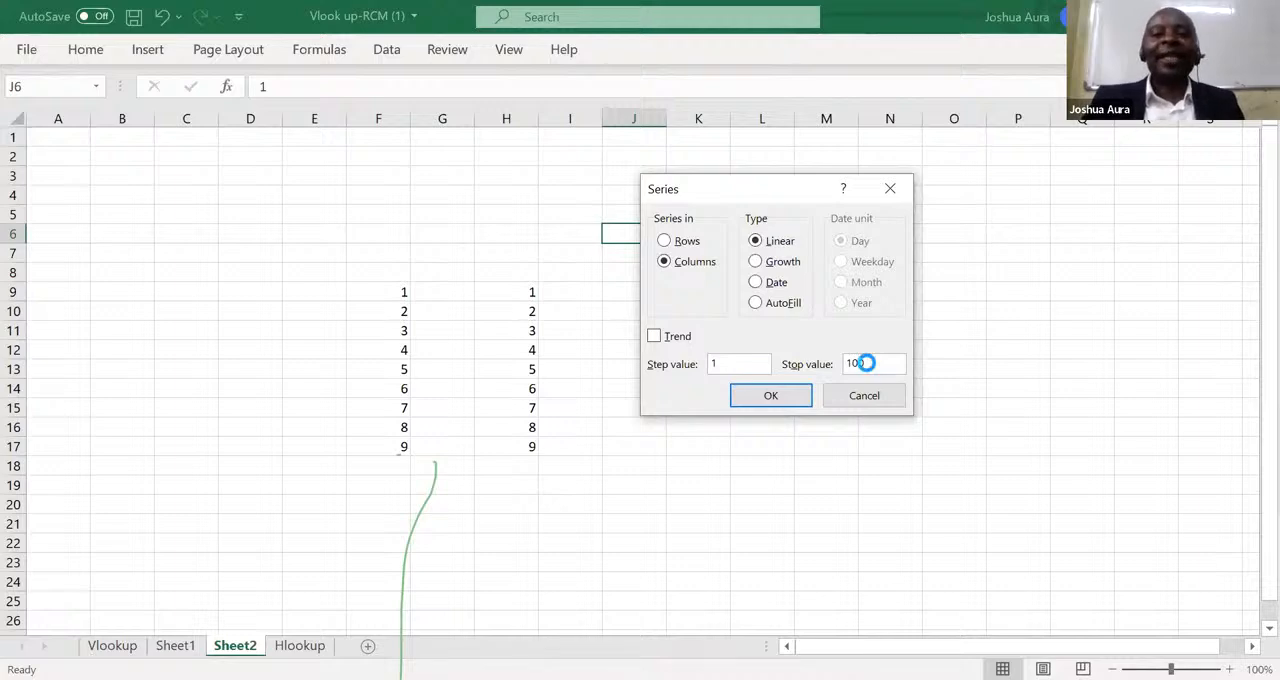
key(Return)
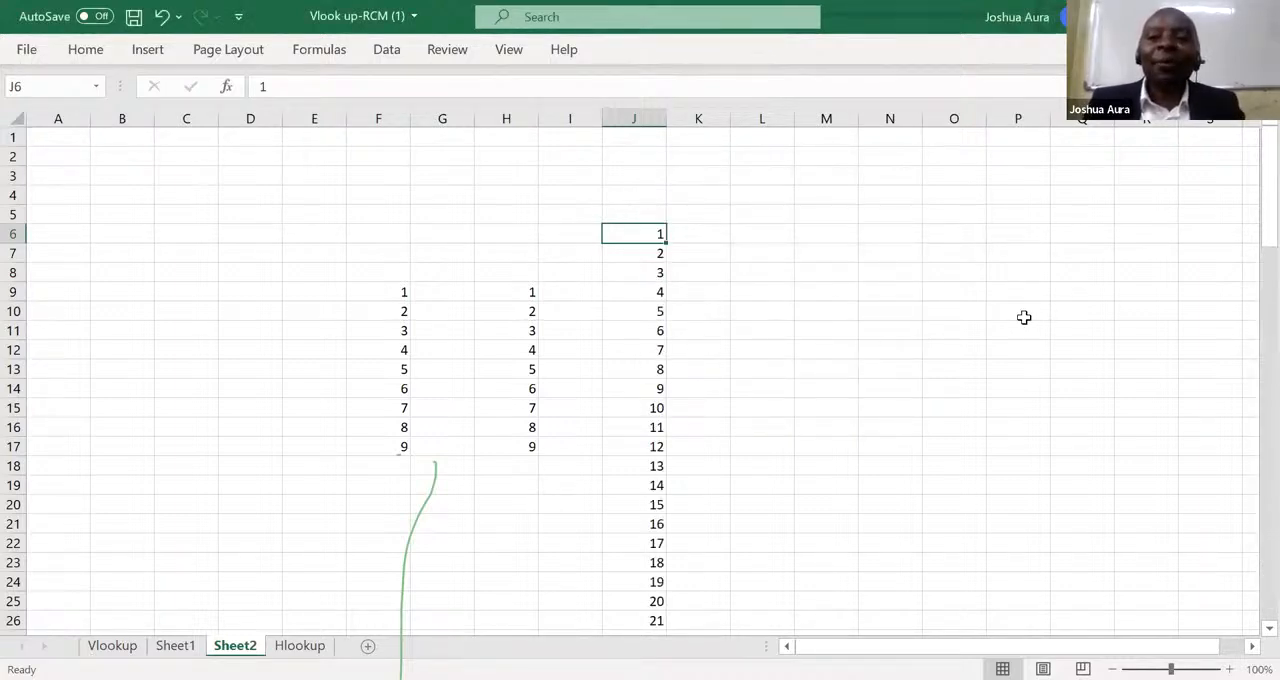
drag(1250, 203, 1250, 170)
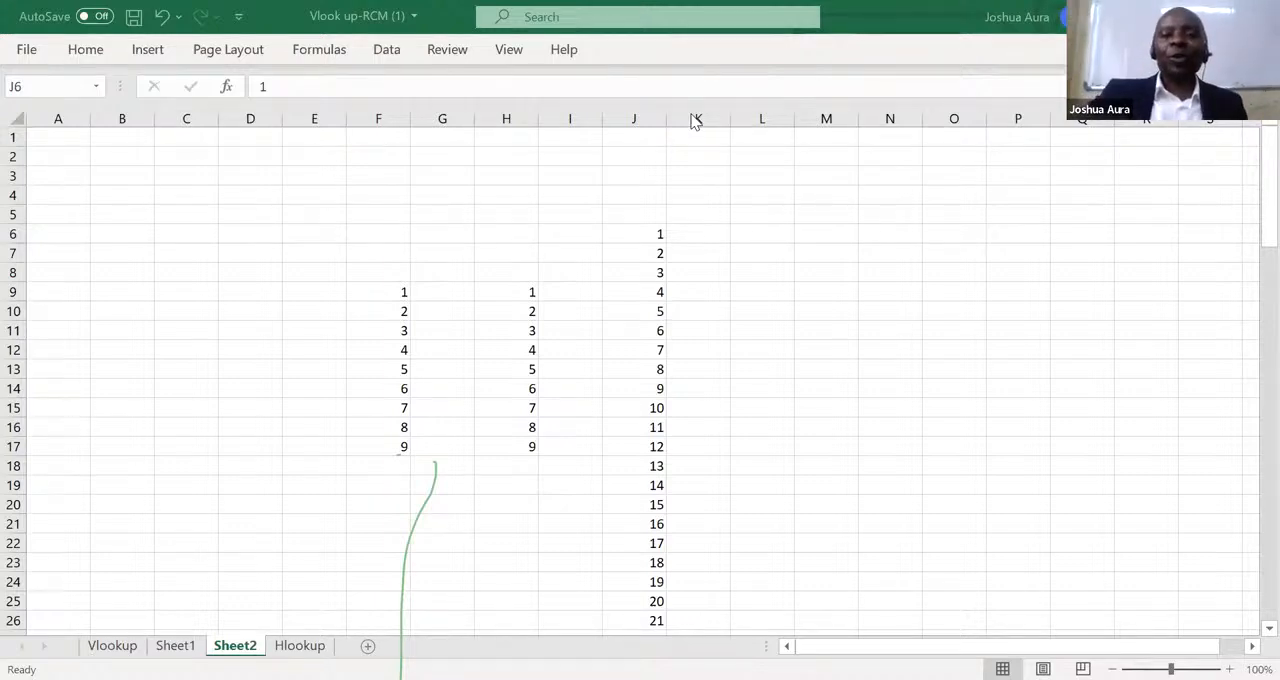
Enter the starting value 1 in K6 and reselect that cell.
click(710, 234)
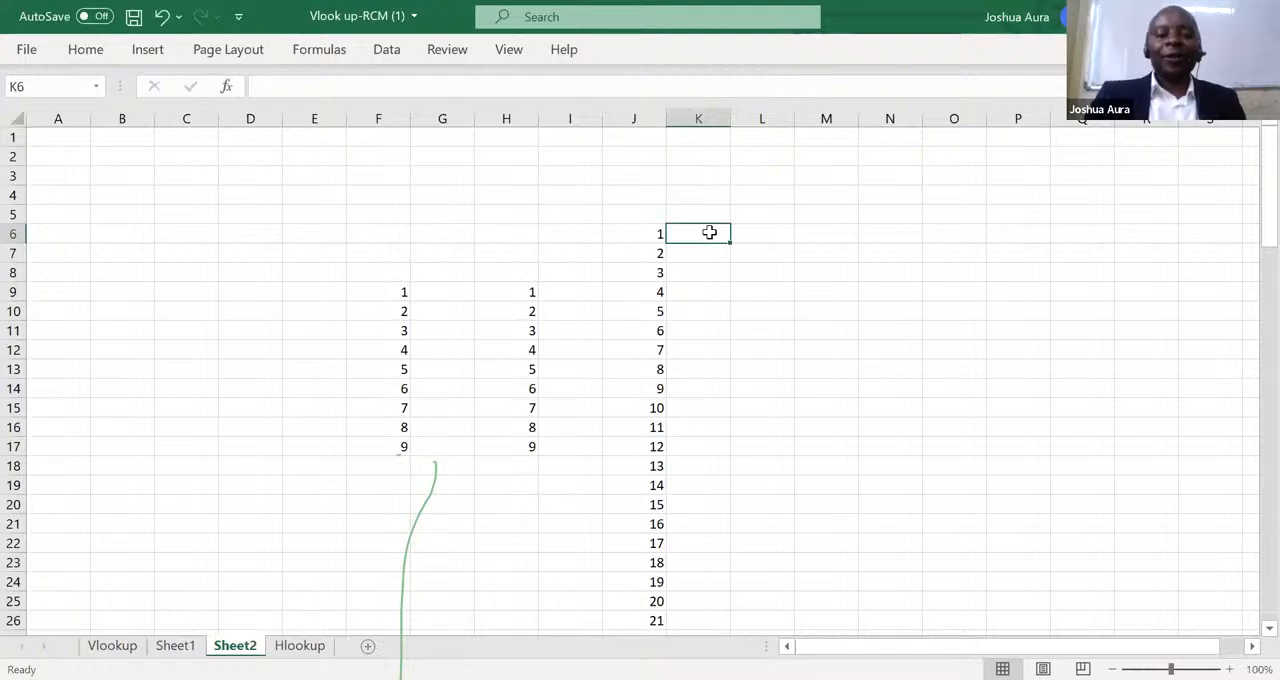
text(1)
key(Return)
click(709, 233)
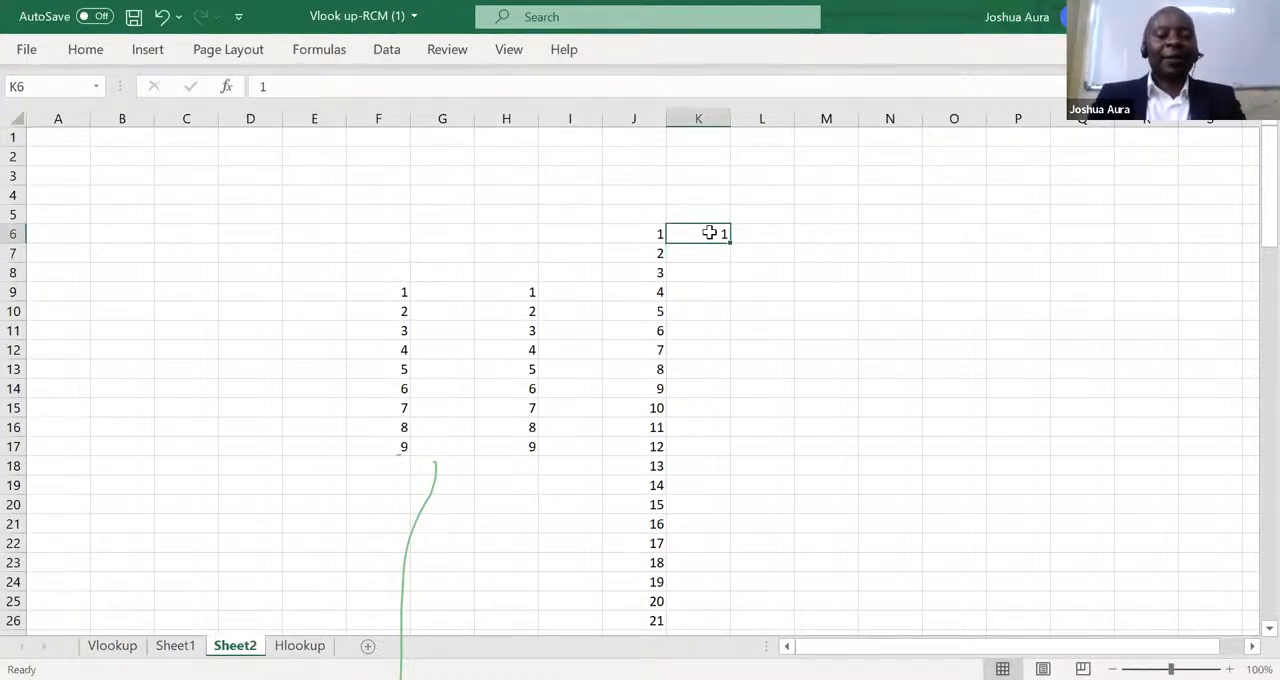
Fill a linear series along row 6 from K6 with step value 3 and stop value 90.
key(alt)
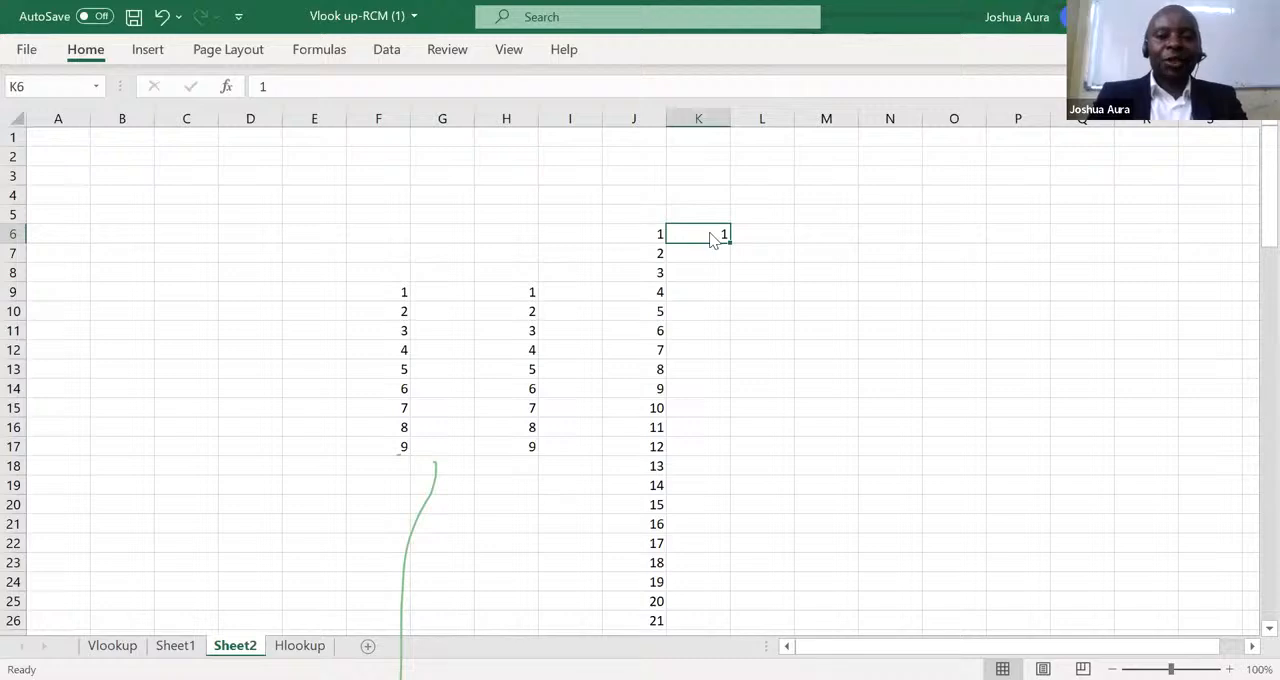
key(h)
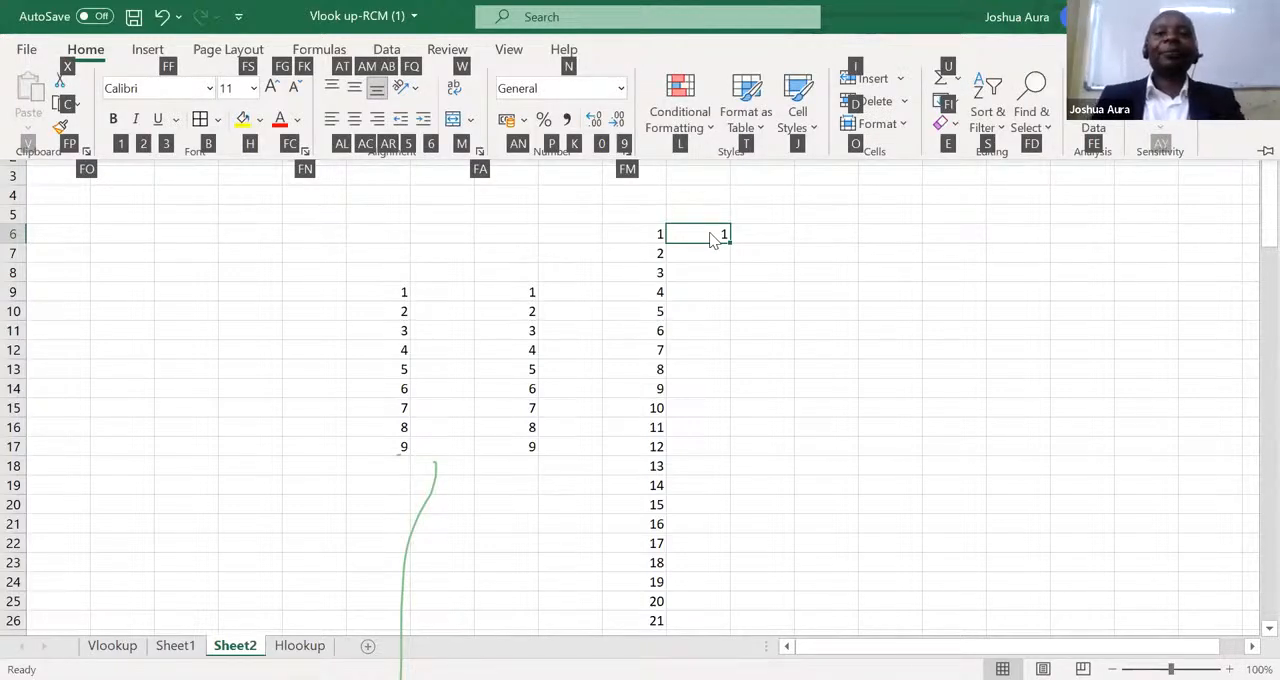
key(f)
key(i)
key(s)
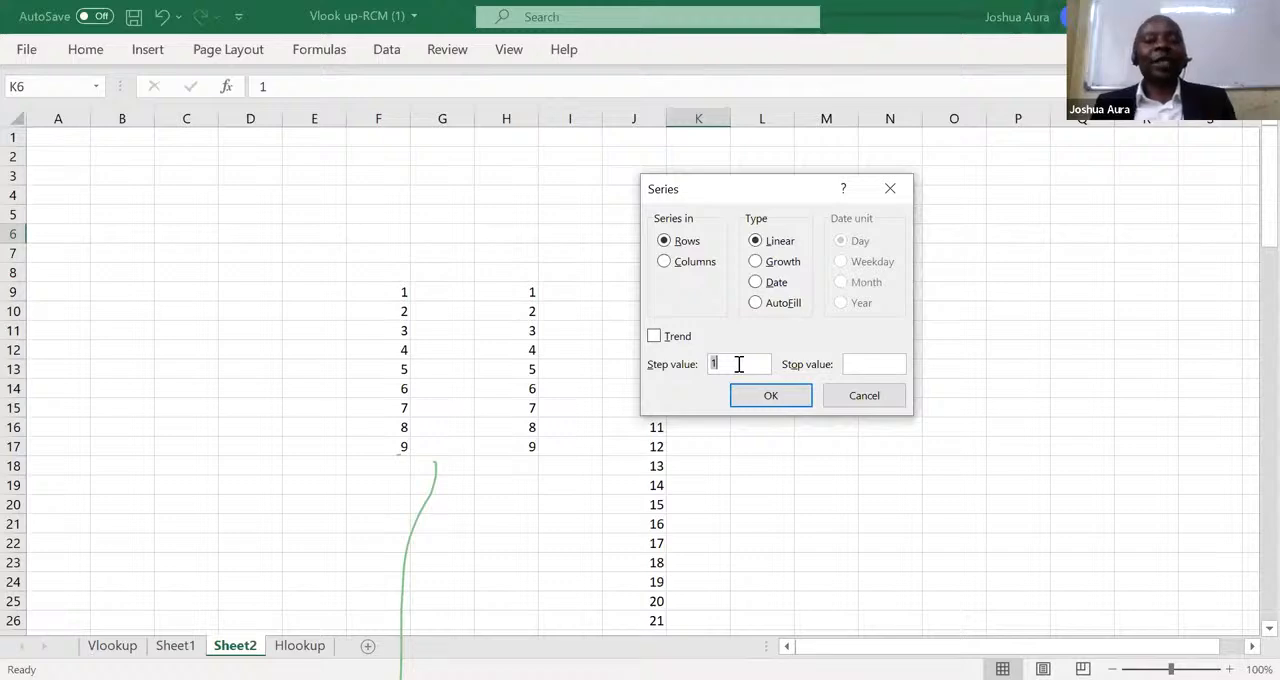
text(3)
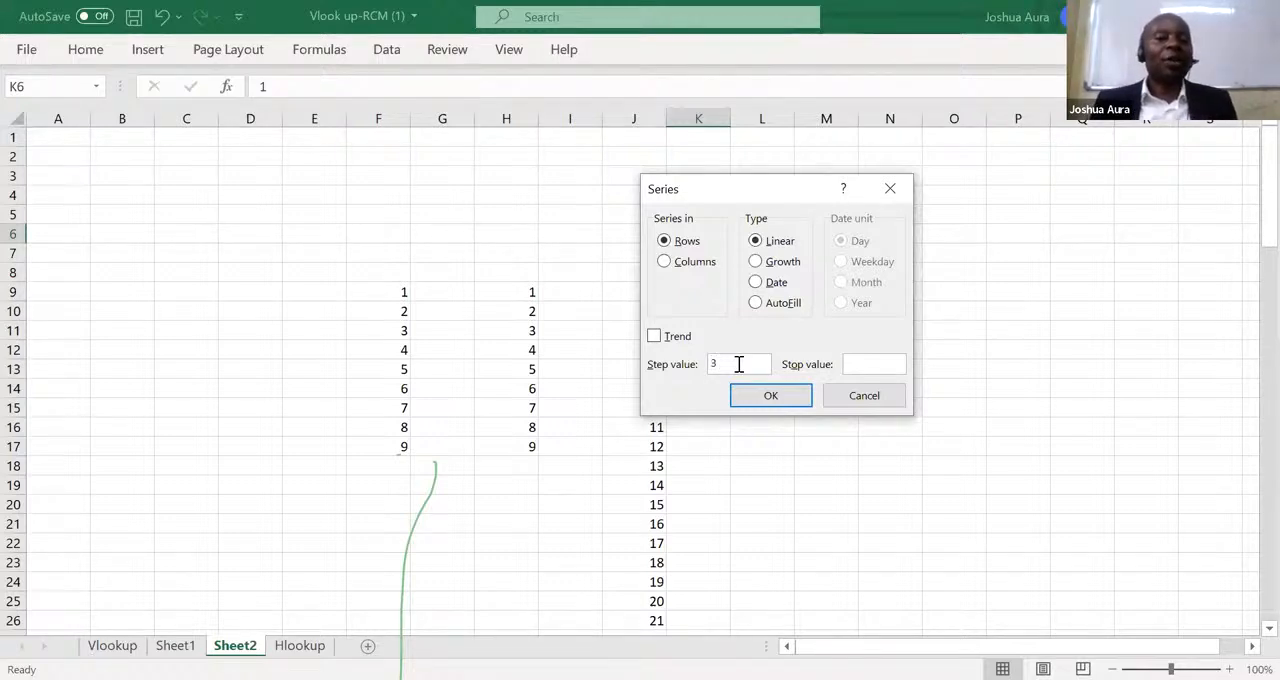
click(860, 364)
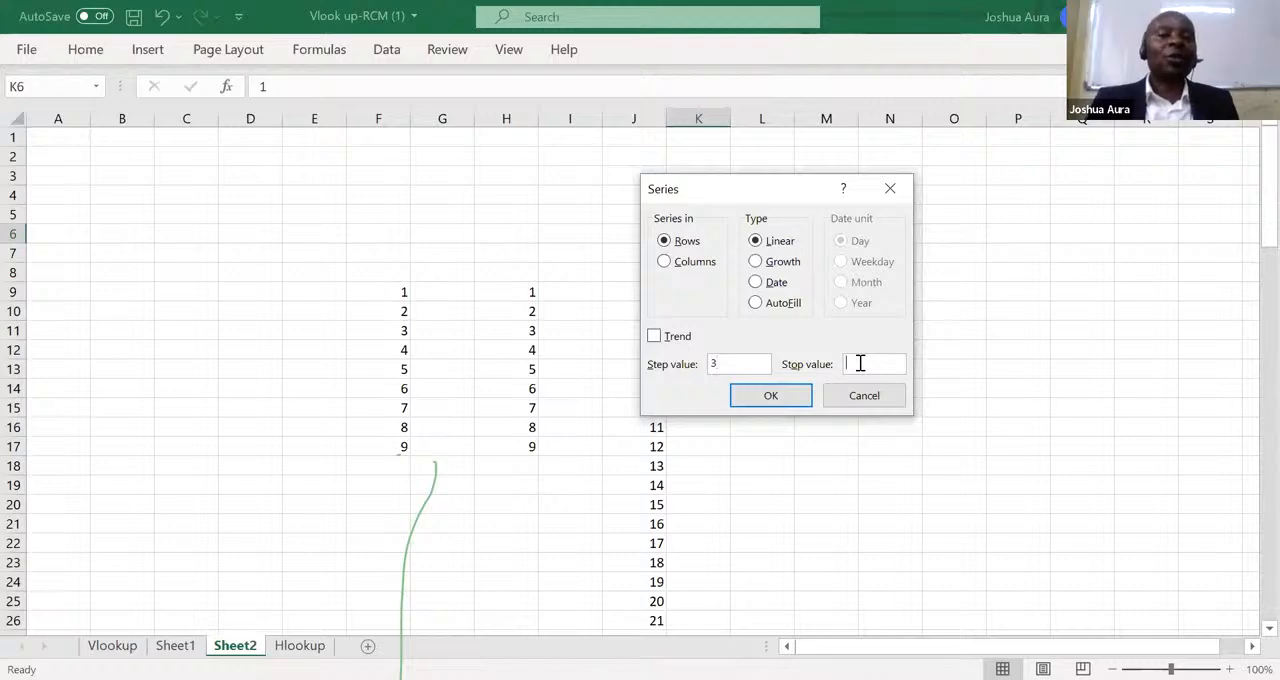
text(90)
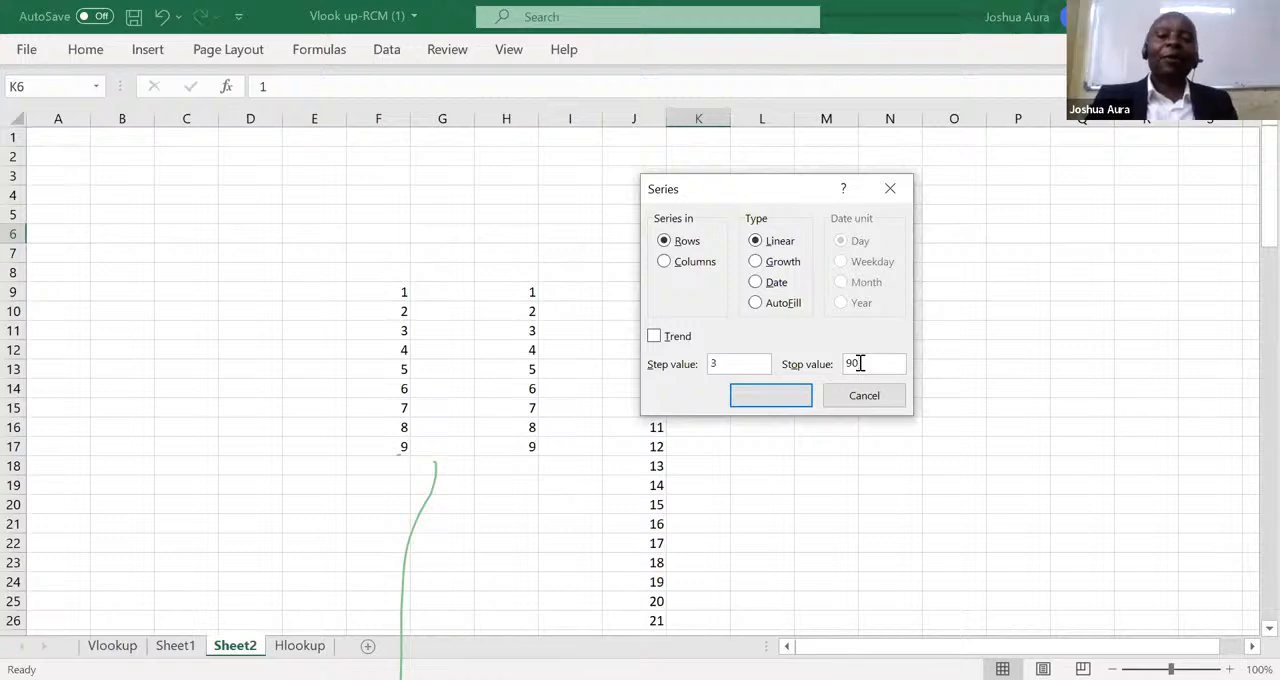
key(Return)
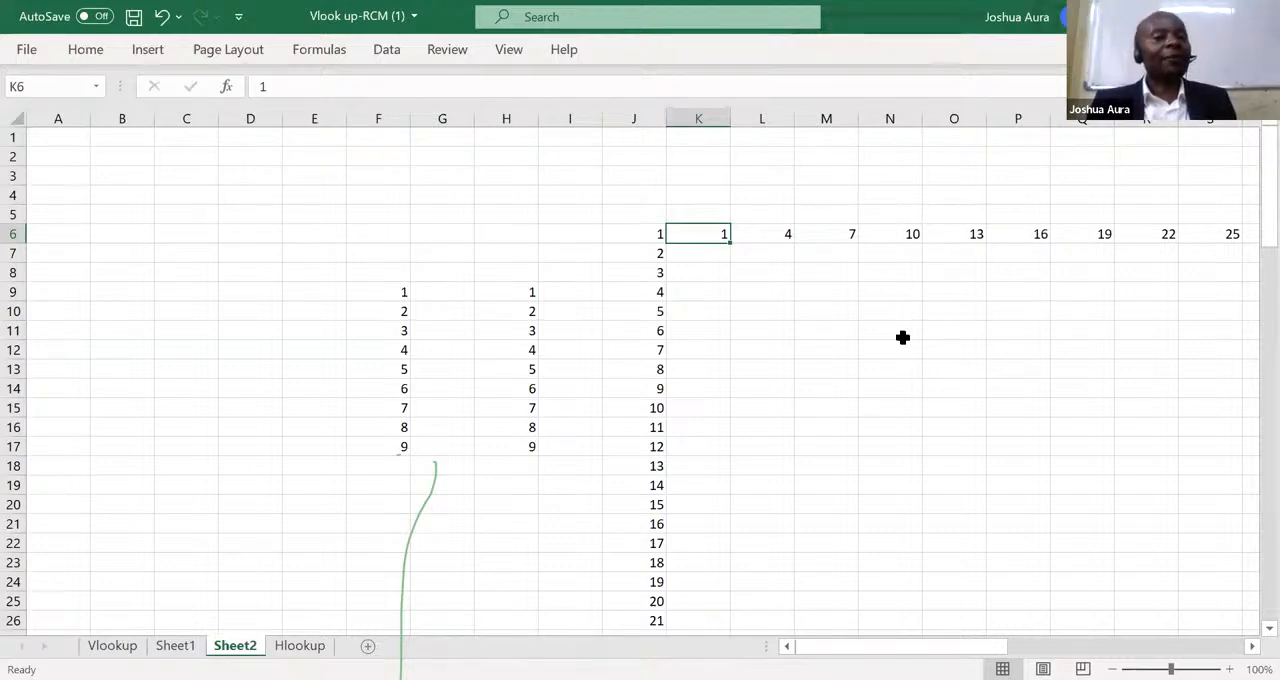
Clear the entire sheet, and enter the starting value 1 in E6, keeping that cell selected.
click(21, 116)
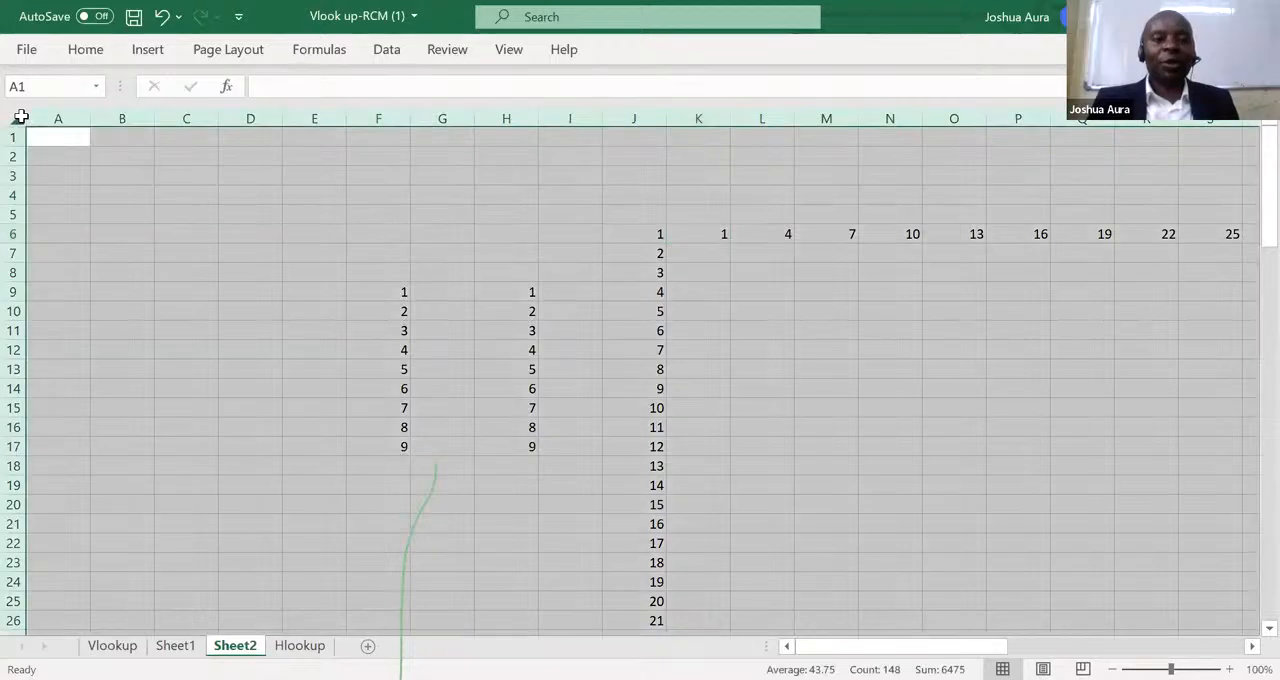
key(Delete)
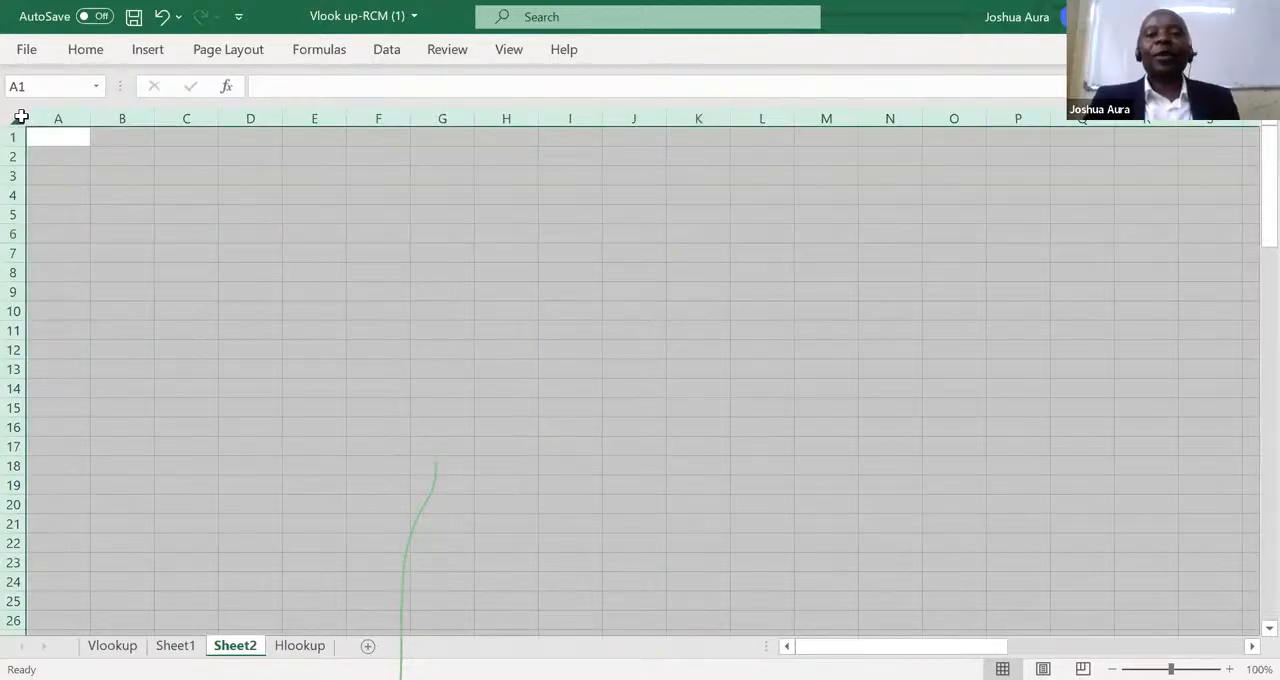
click(325, 236)
text(1)
key(Return)
click(325, 235)
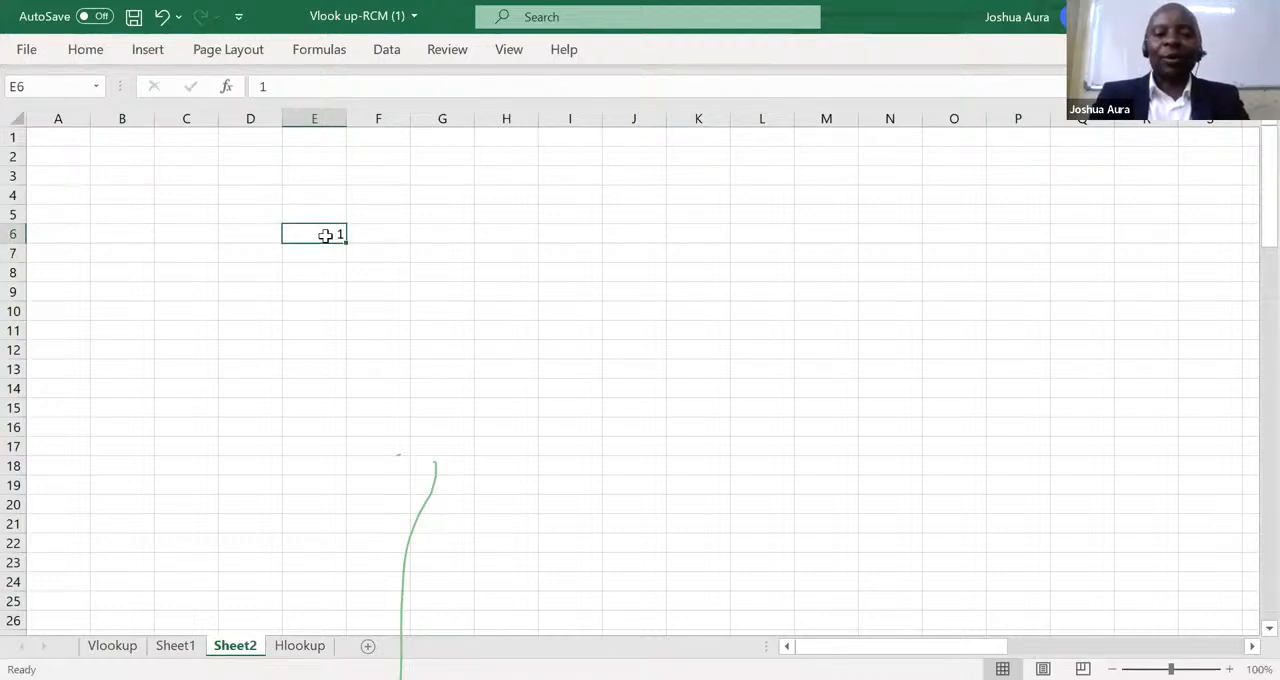
Fill a linear series along row 6 from E6 with step value 1 and stop value 9.
key(alt+h)
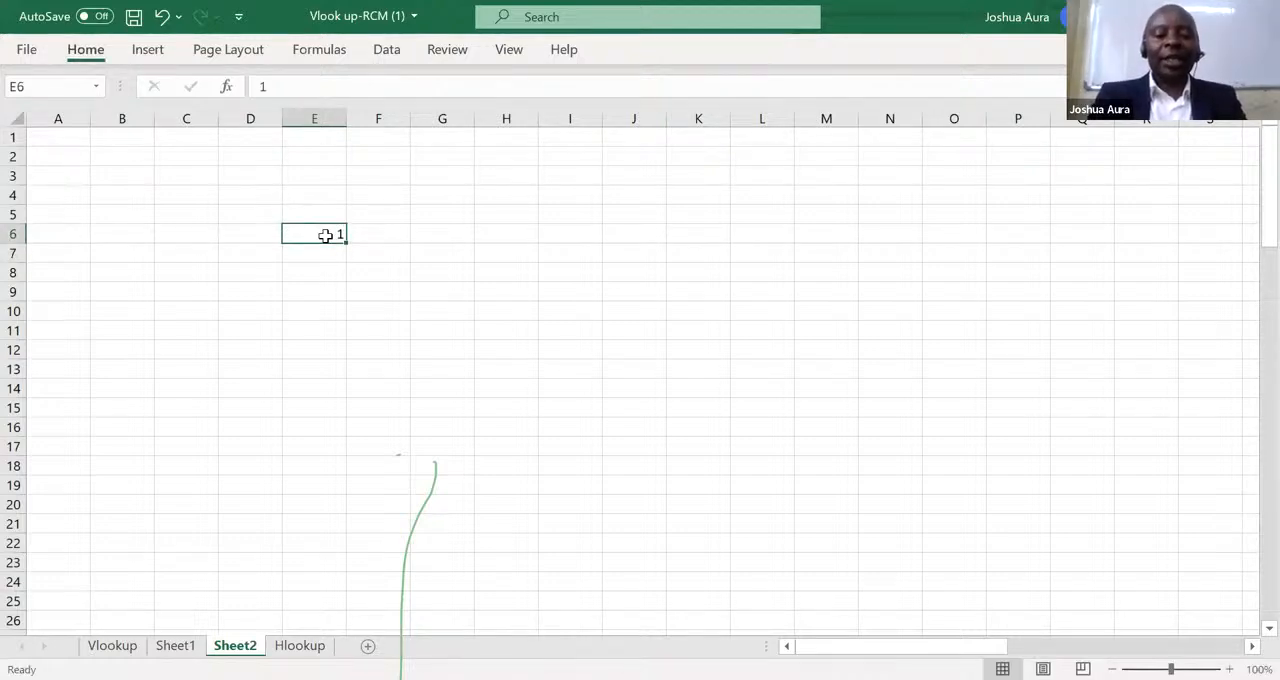
key(alt+h)
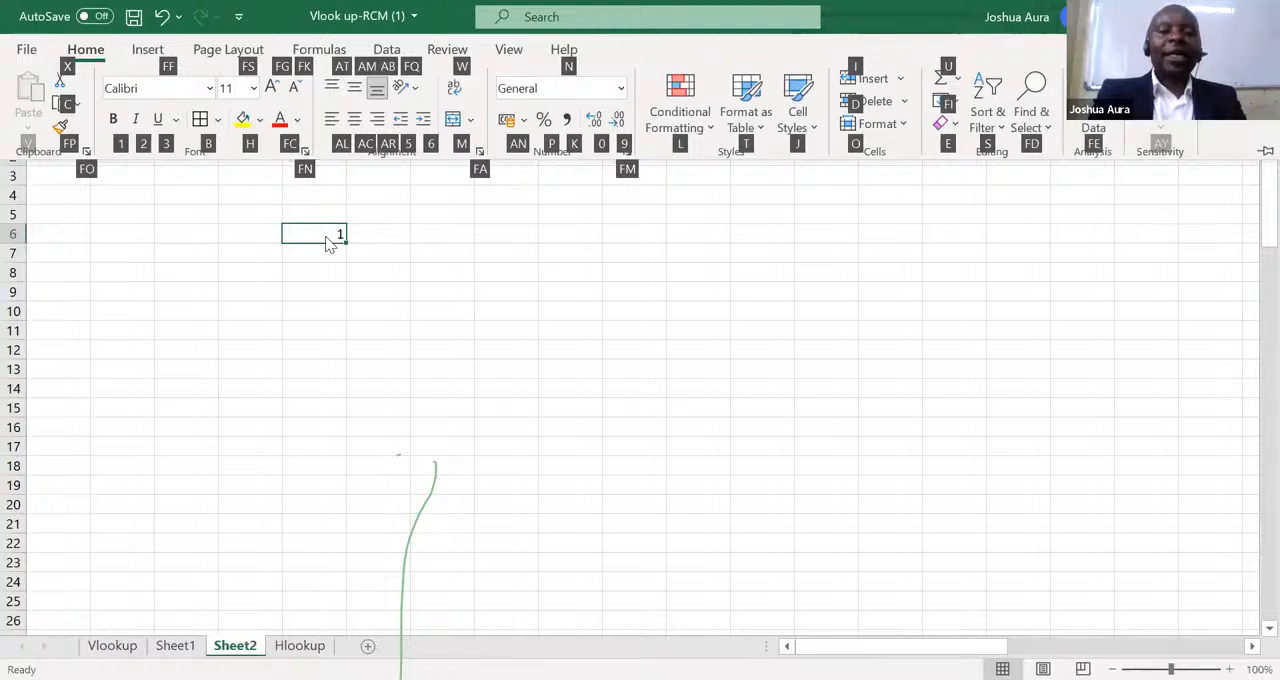
key(f)
key(i)
key(s)
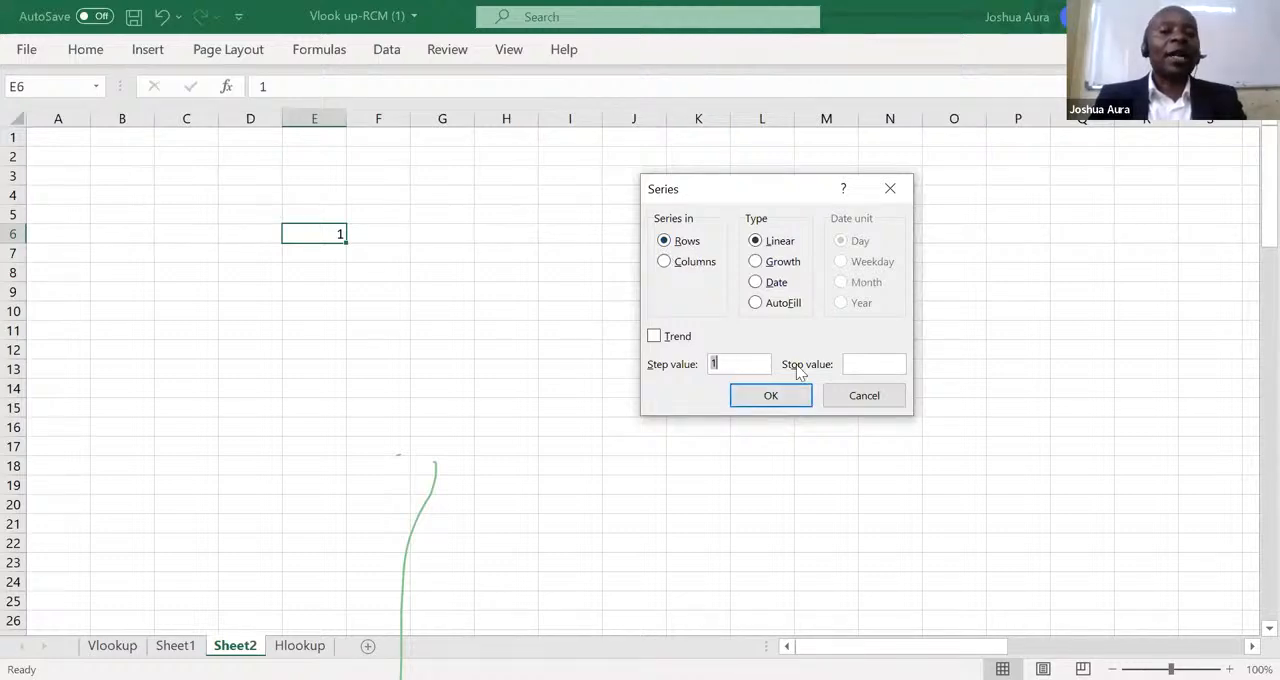
click(860, 364)
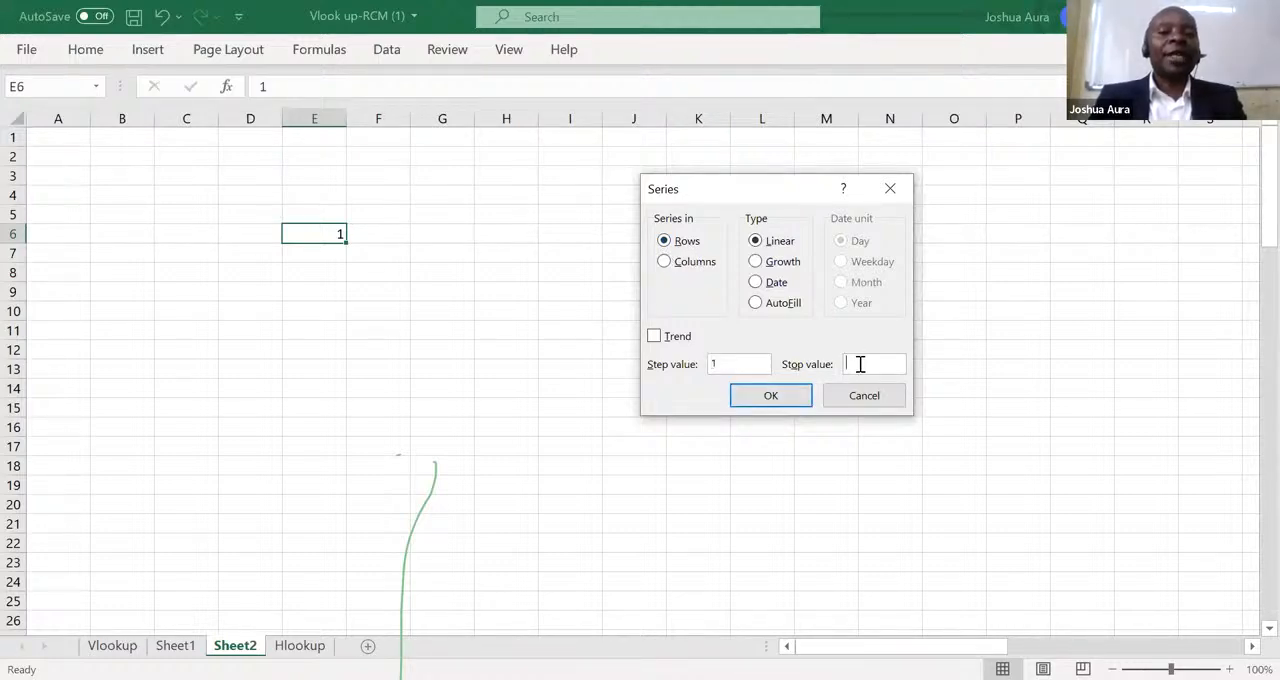
text(9)
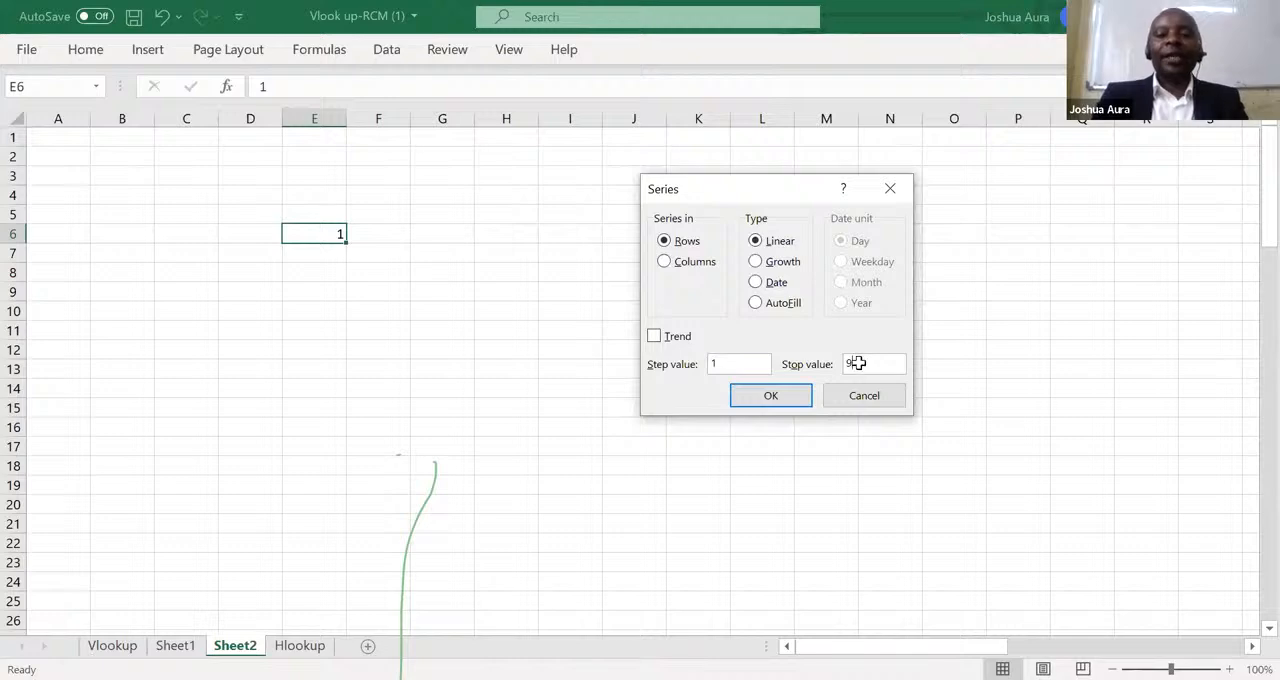
key(Return)
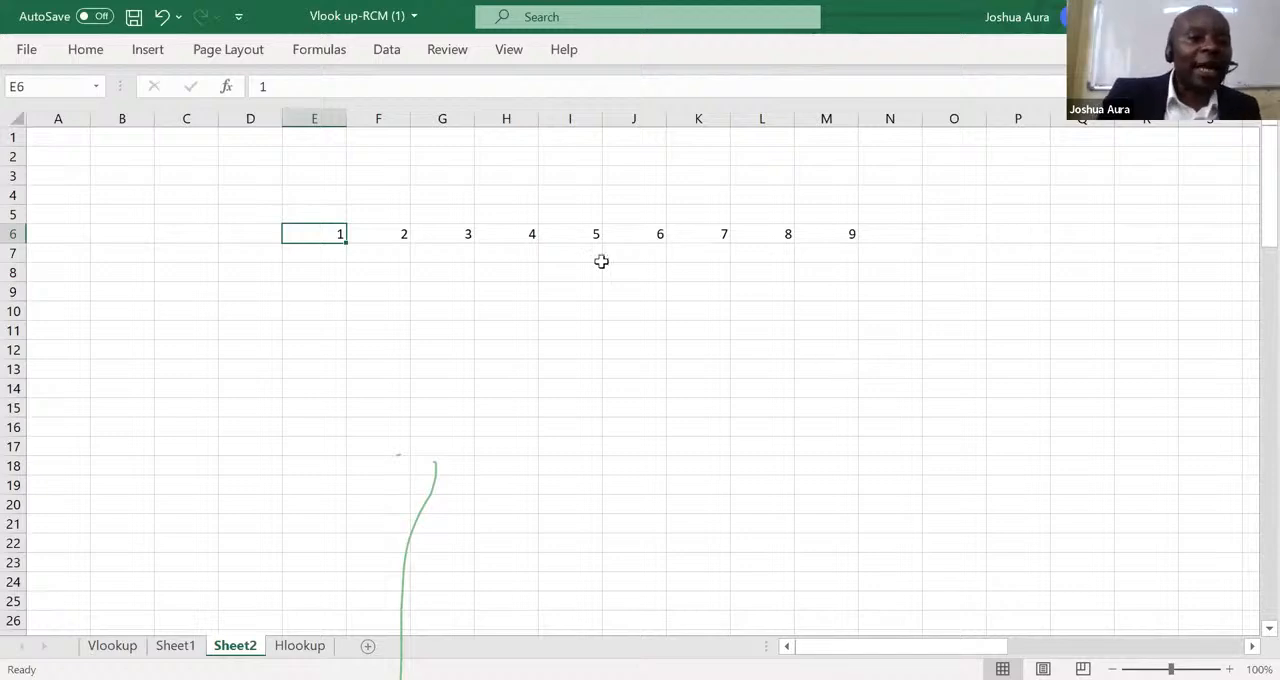
Enter 1 in D7 and fill a linear series down column D with step value 1 and stop value 9.
click(257, 259)
text(1)
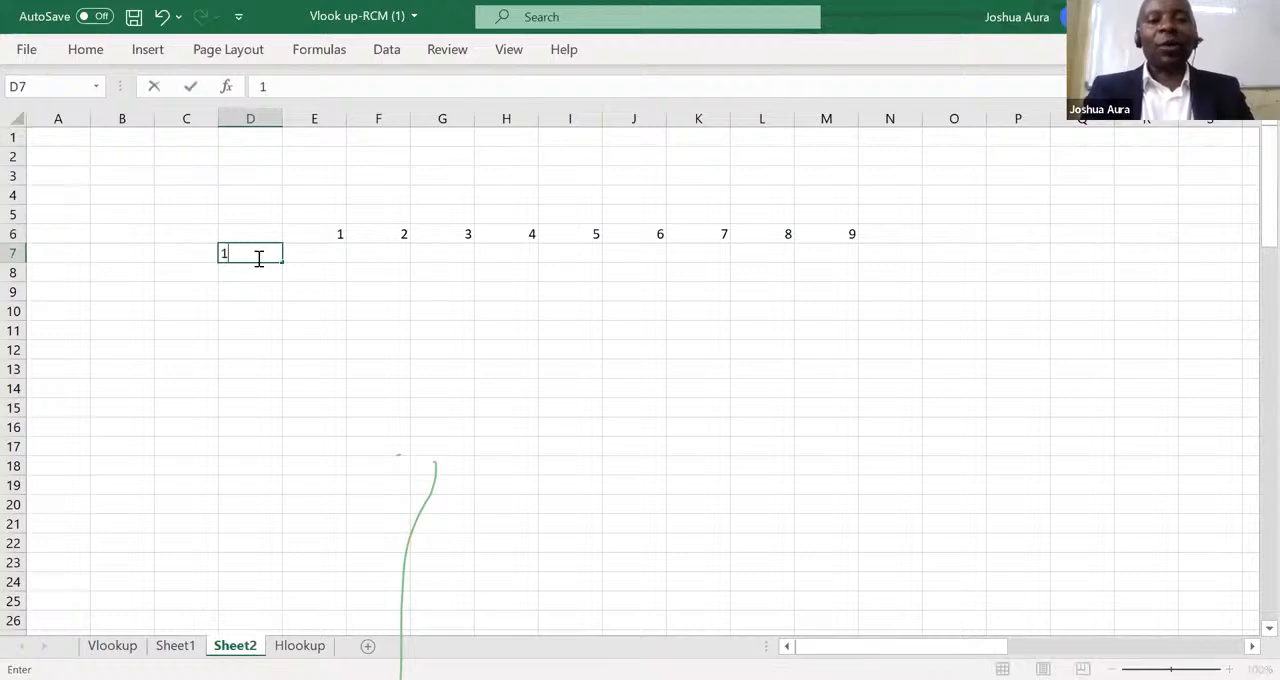
key(ctrl+Return)
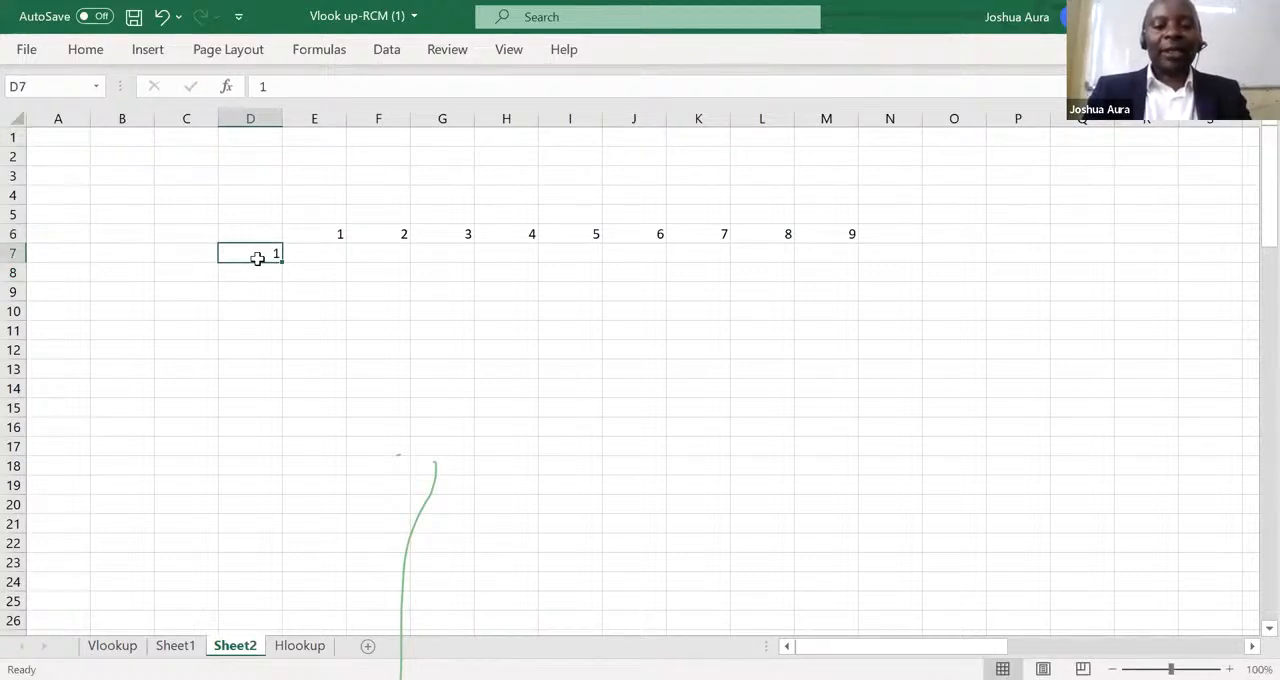
key(alt+h)
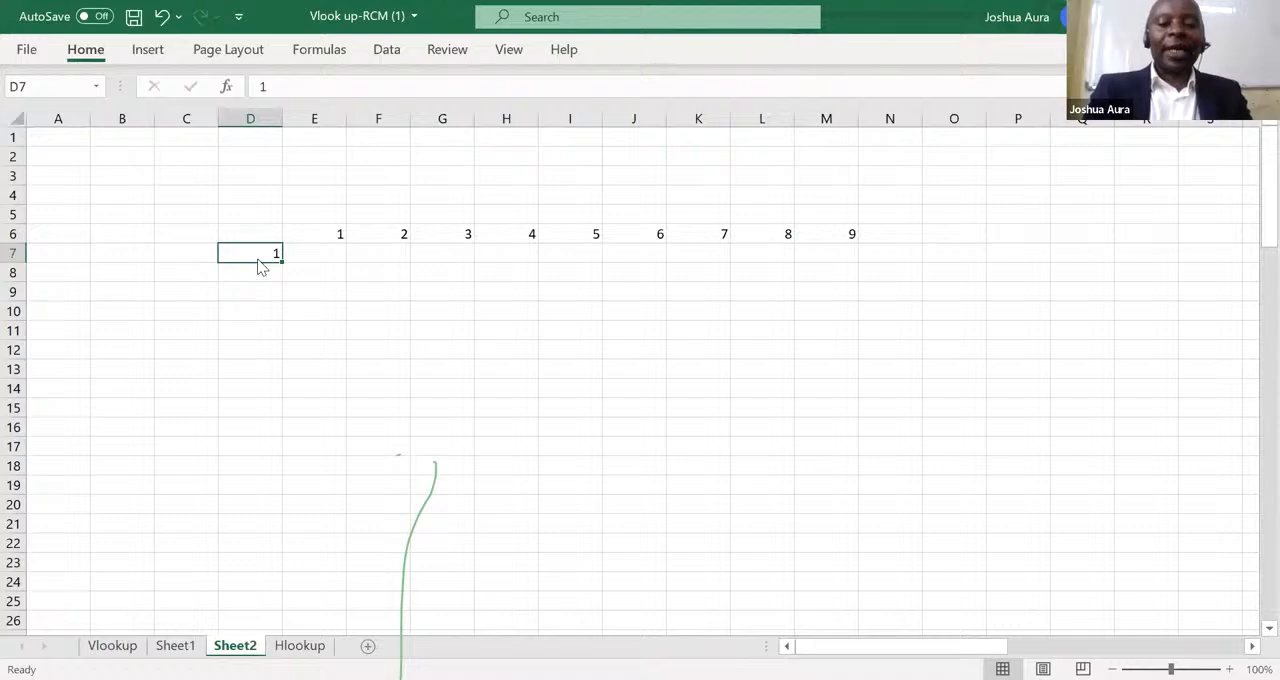
key(f)
key(i)
key(s)
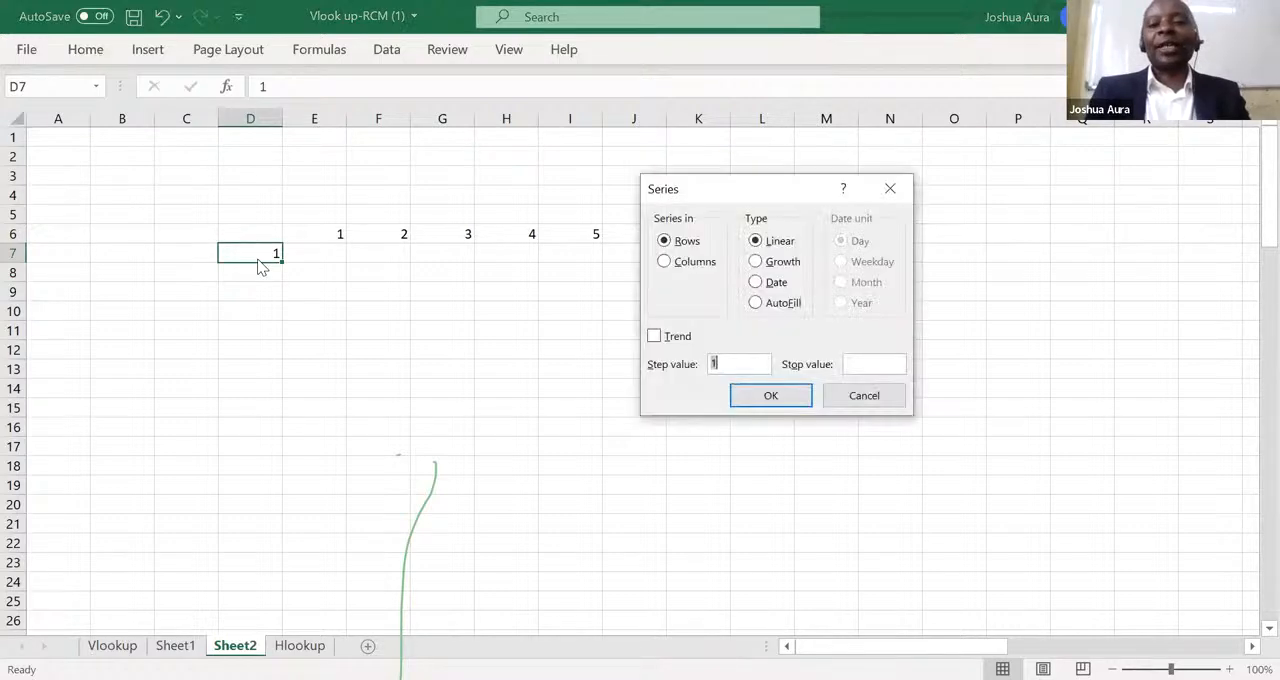
click(663, 264)
click(866, 366)
text(9)
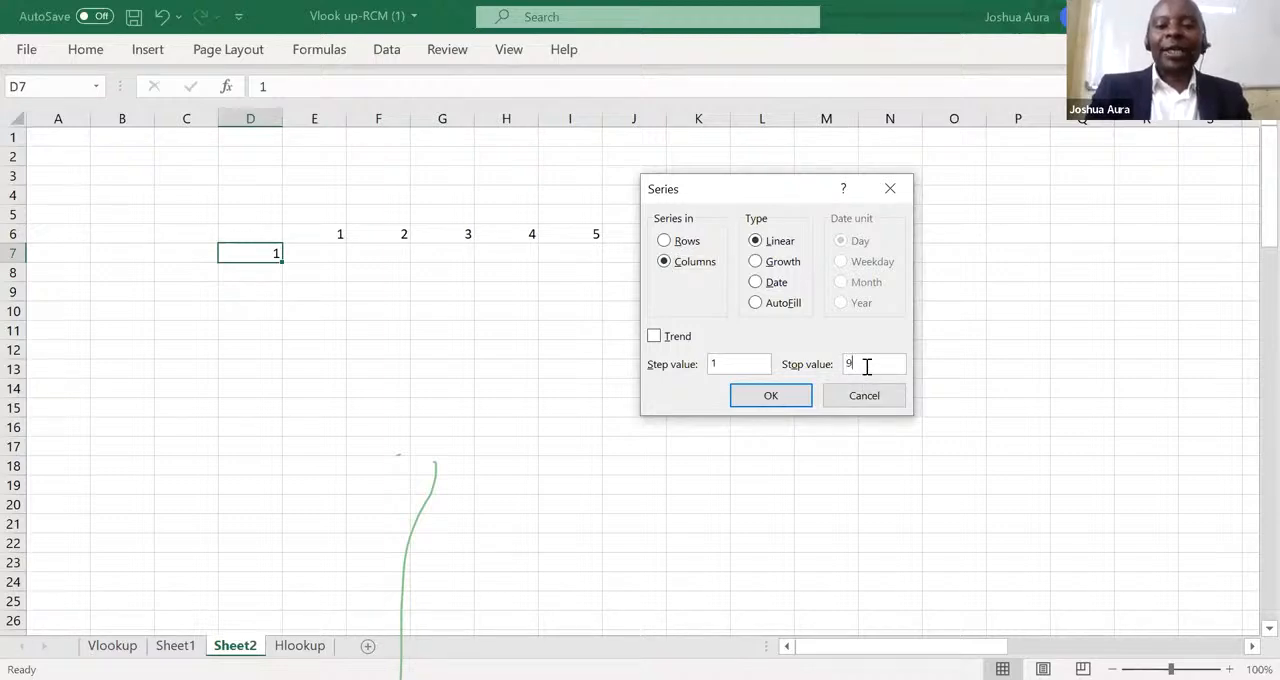
click(771, 396)
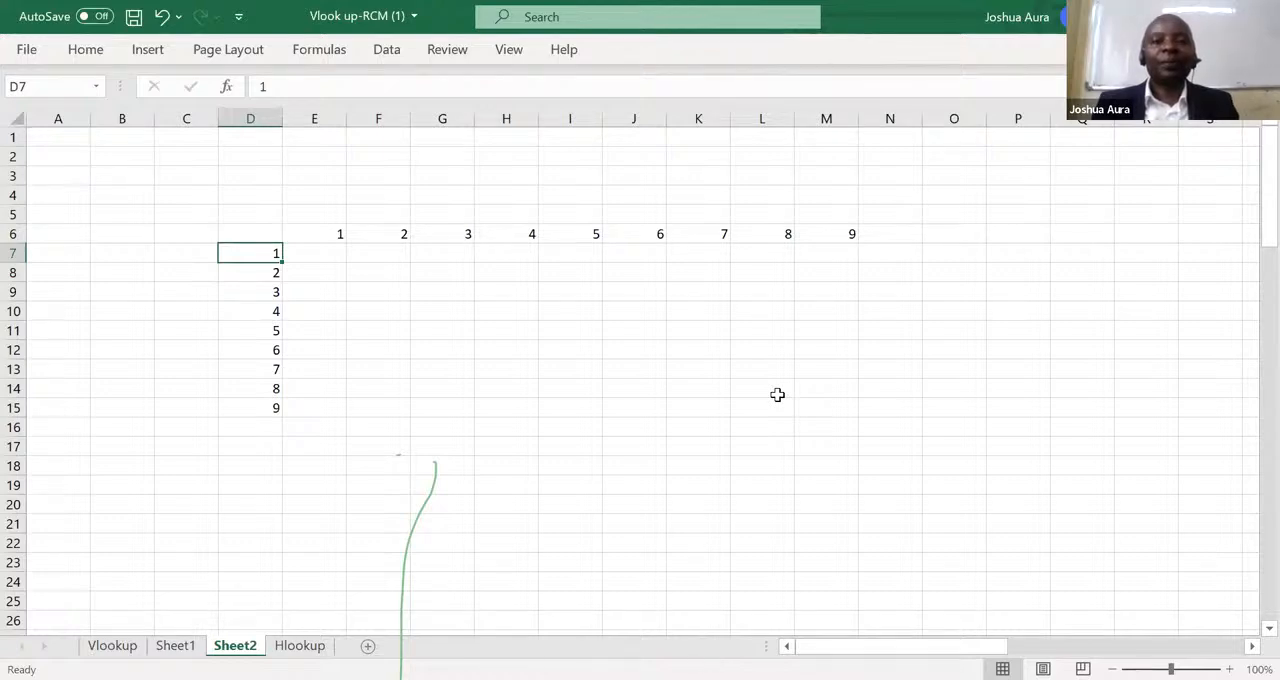
Select the whole sheet and clear both number series from it.
click(689, 108)
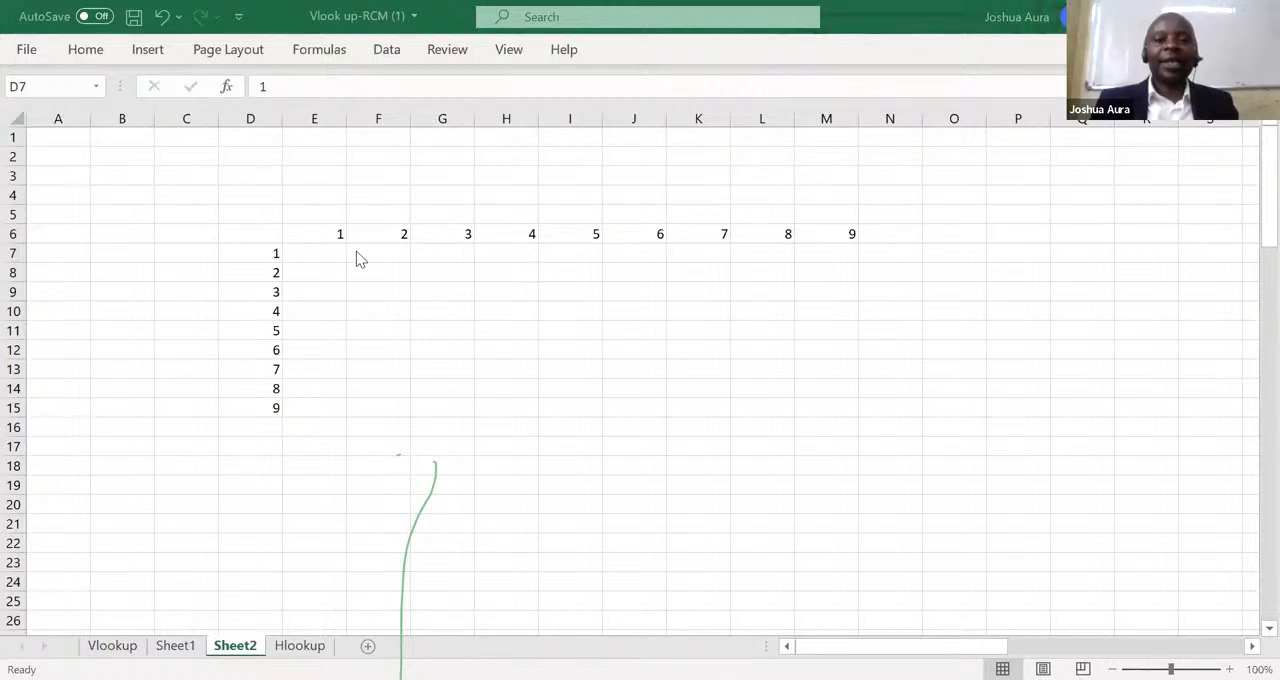
click(14, 115)
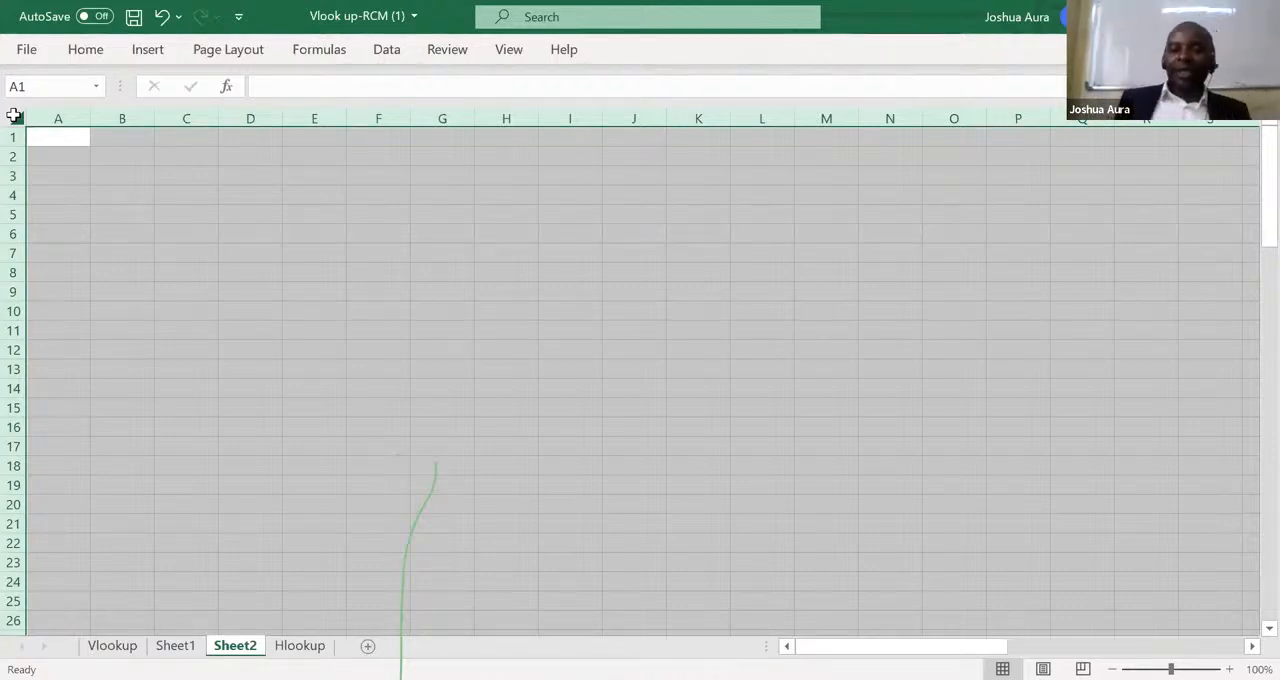
Enter the starting value 1 in G8, keeping that cell selected.
click(466, 271)
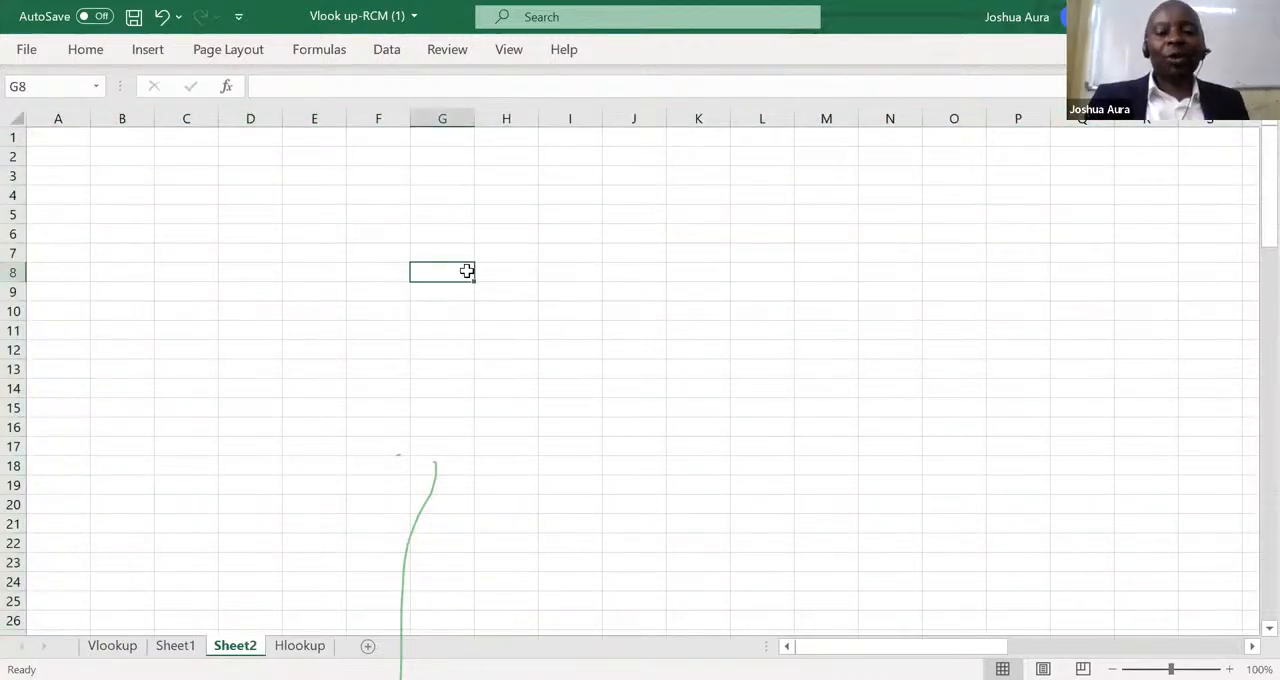
text(1)
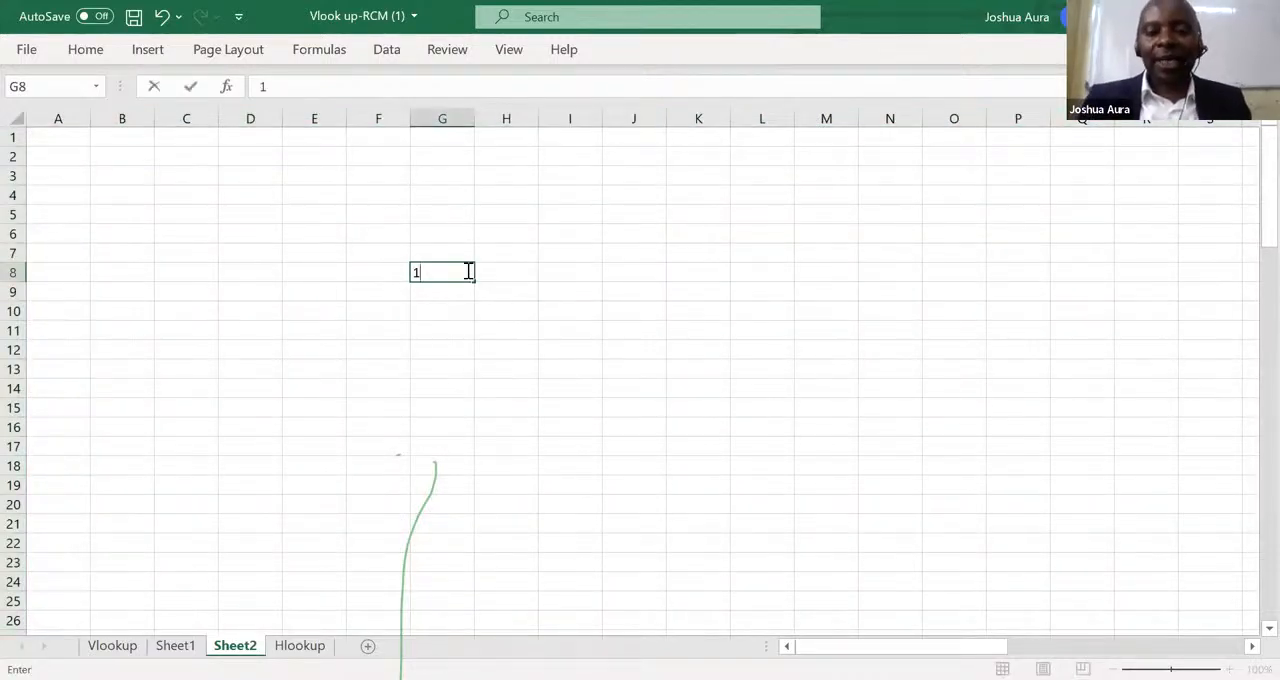
key(Return)
click(466, 271)
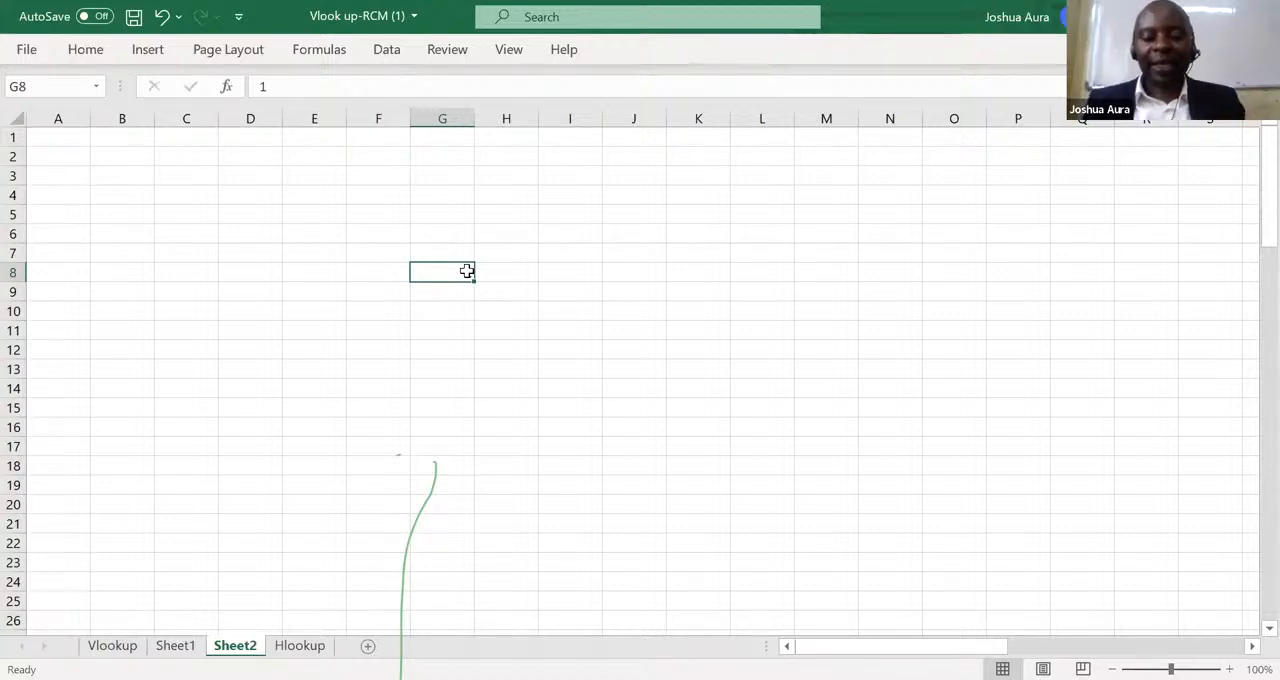
key(alt)
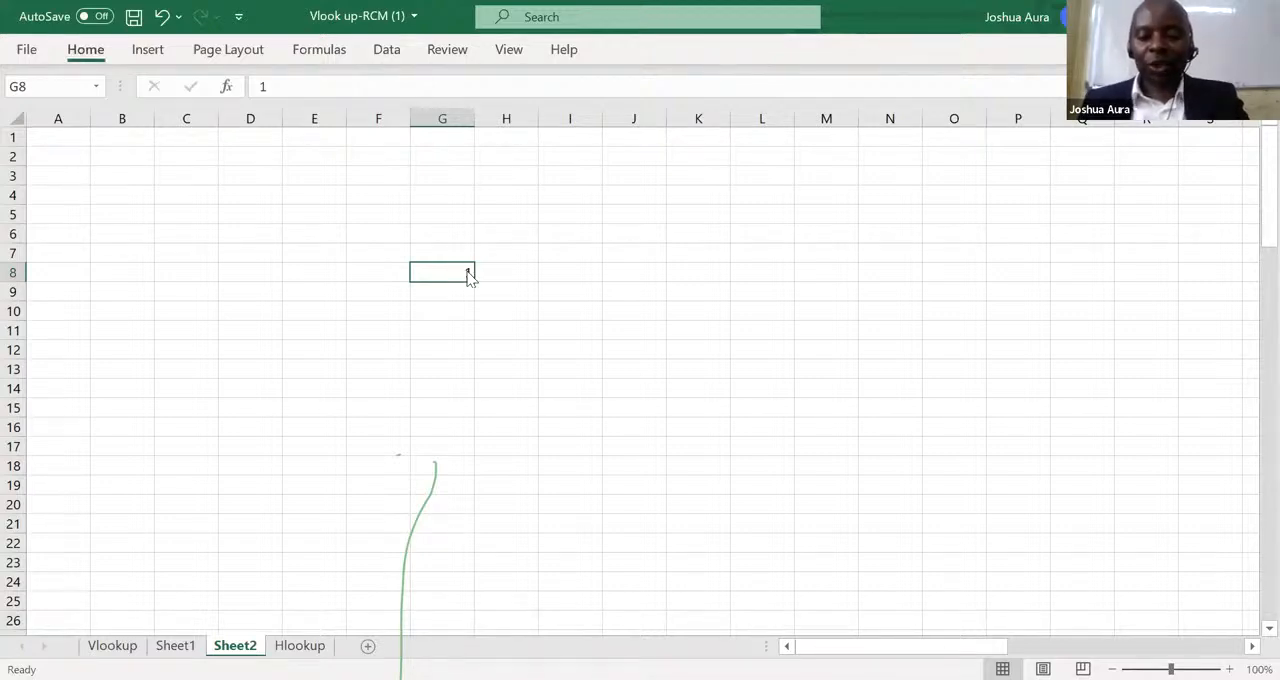
key(h)
key(h)
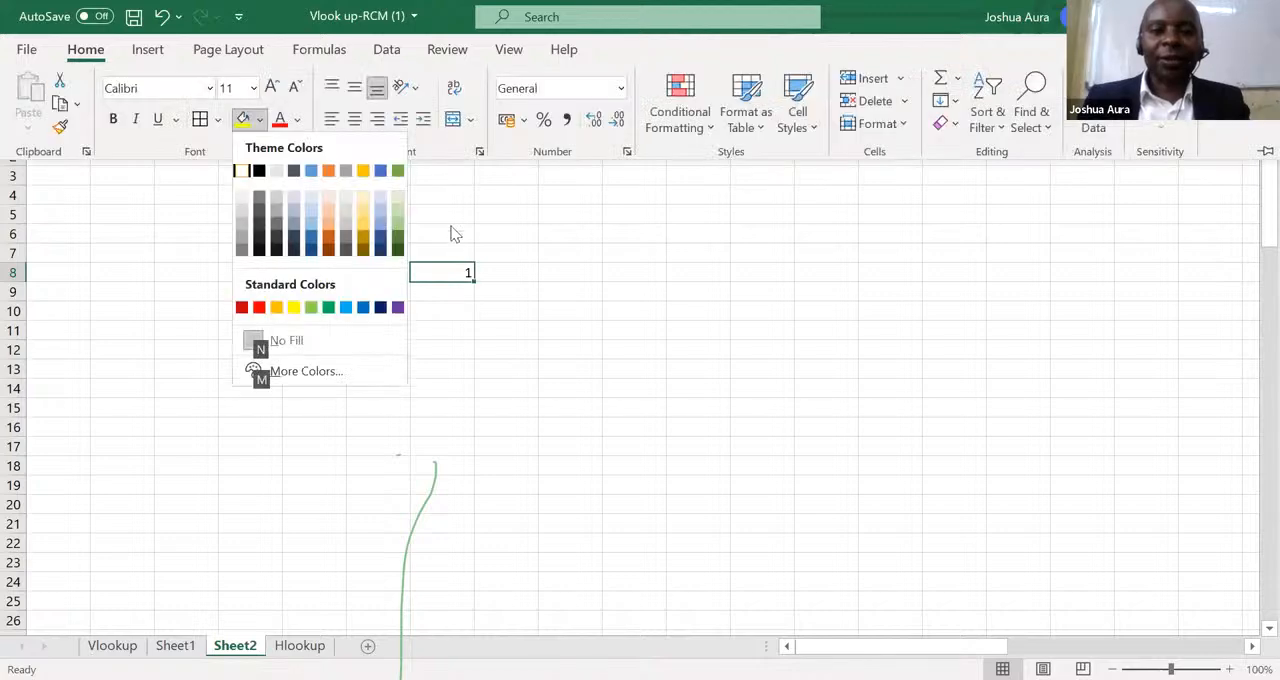
key(Escape)
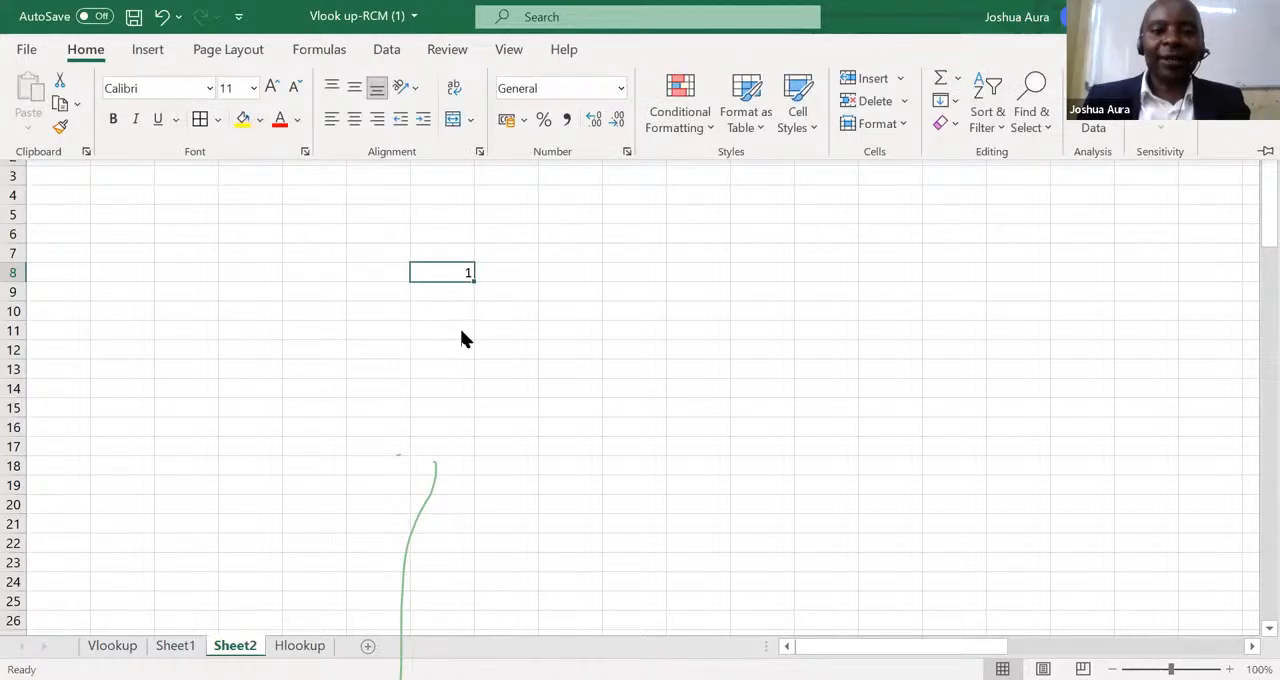
key(Escape)
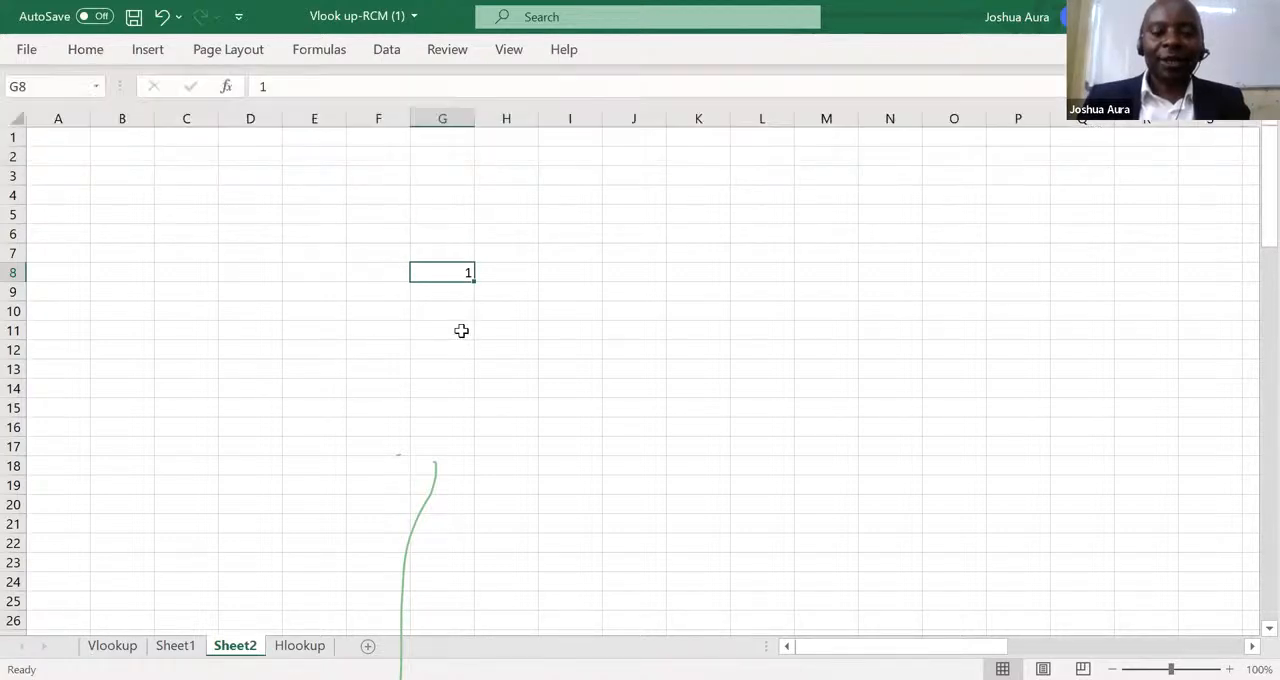
Fill a linear series down column G from G8 with step value 1 and stop value 9.
key(alt)
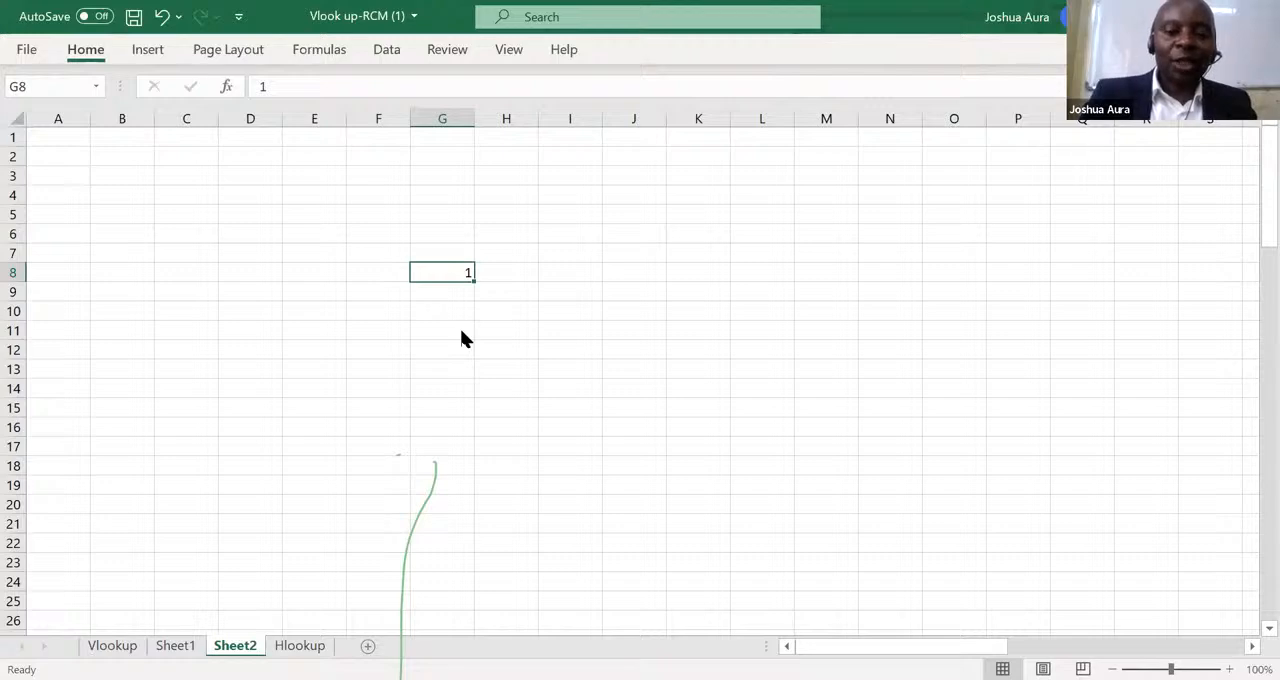
key(h)
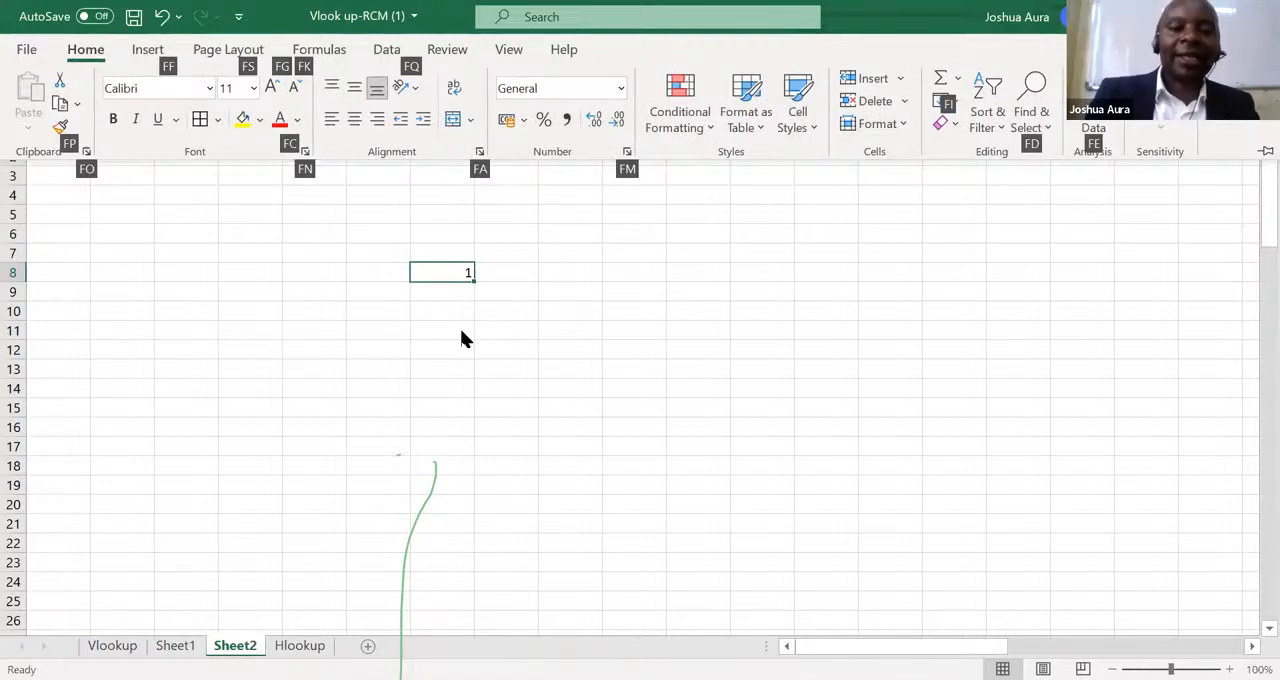
key(f)
key(i)
key(s)
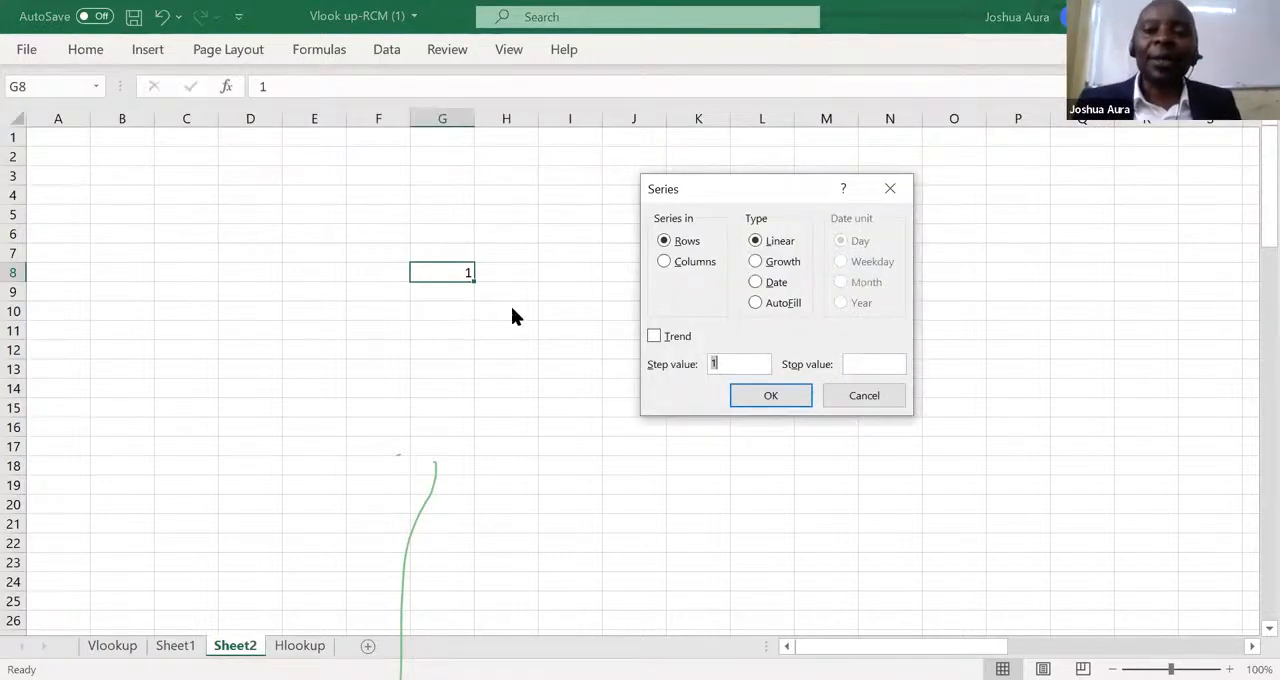
click(665, 262)
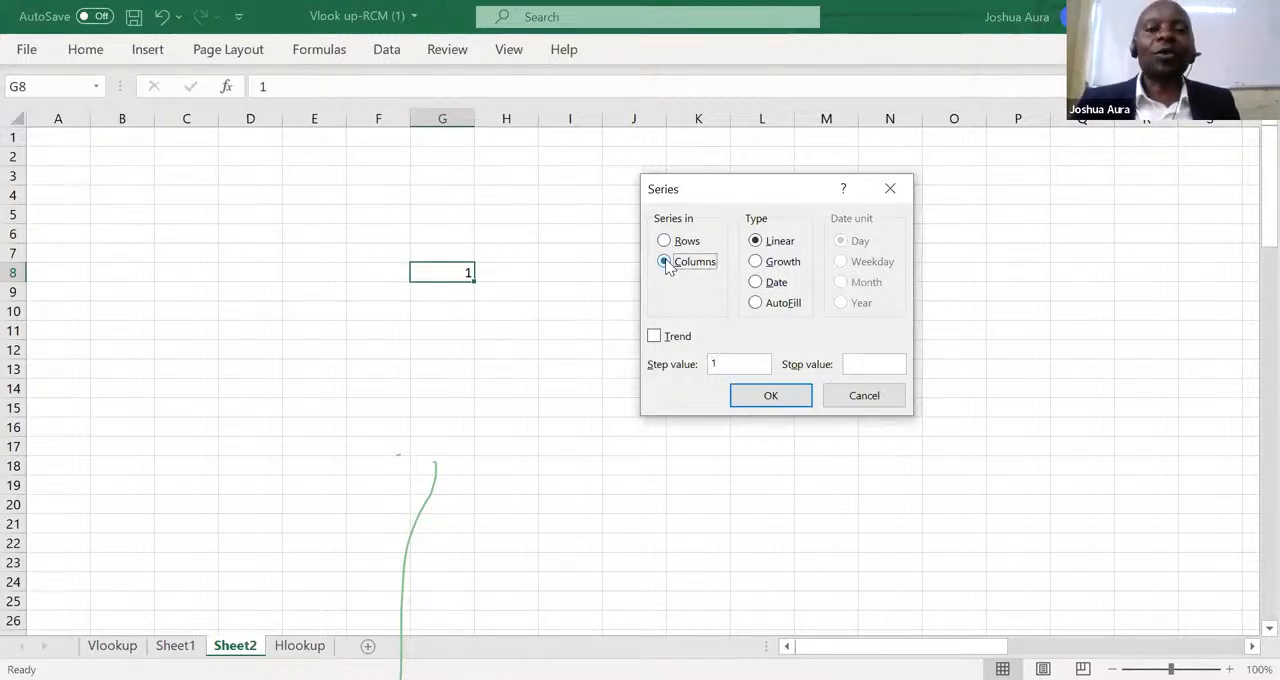
click(857, 364)
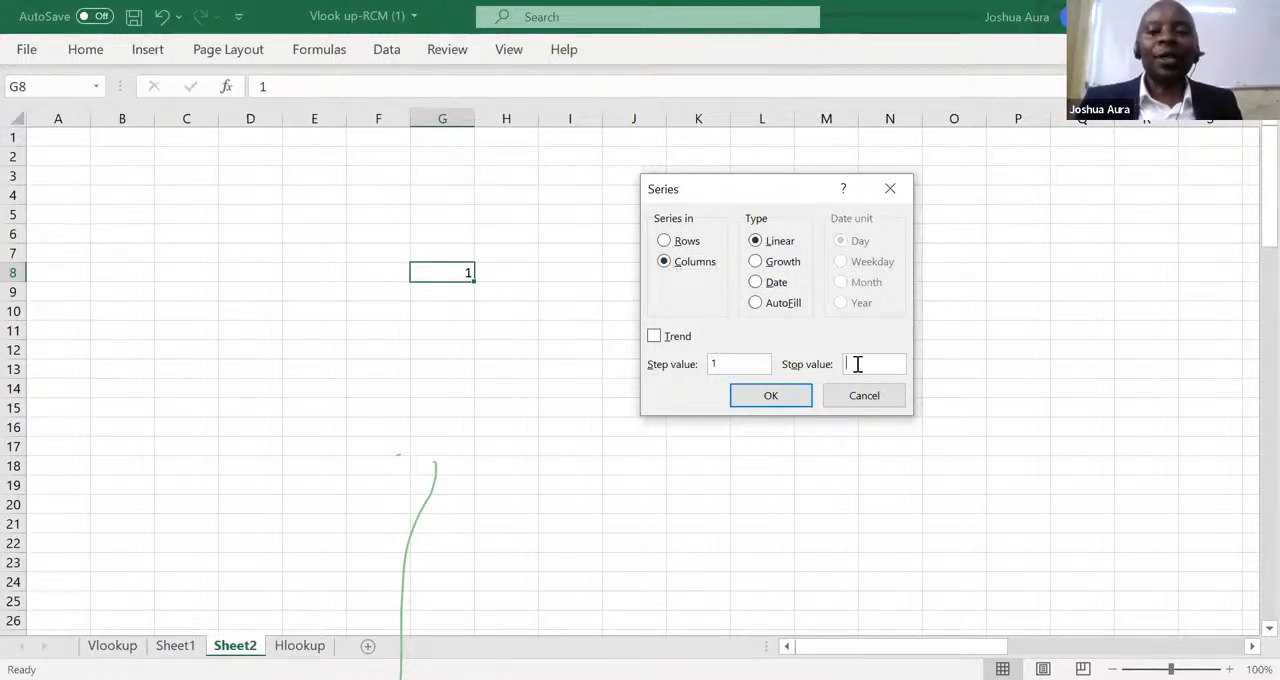
text(9)
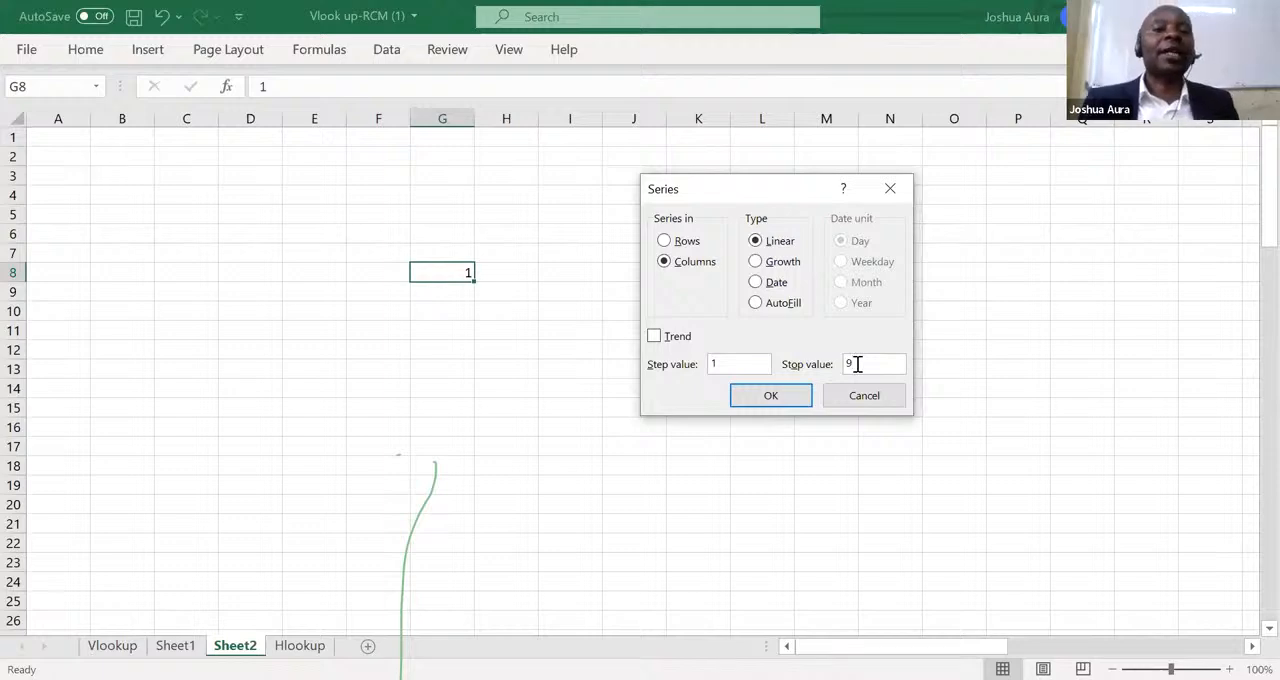
click(776, 393)
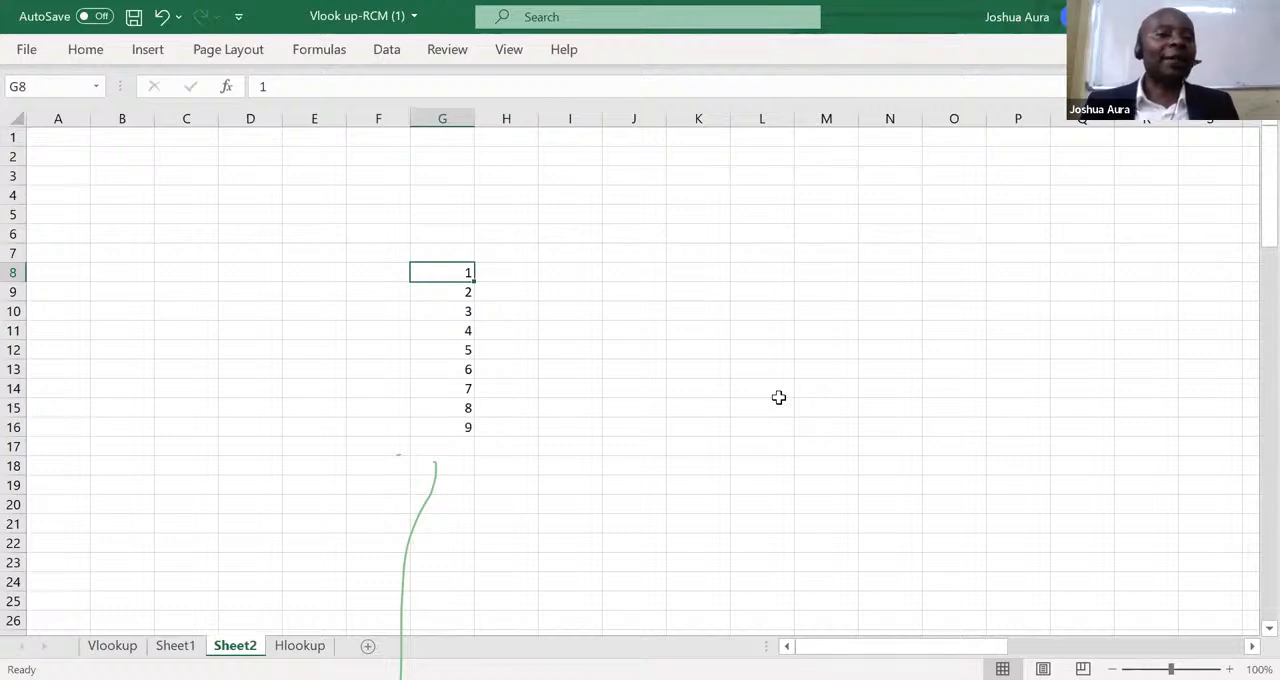
Enter 1 in H7 and fill a linear series along row 7 with step value 1 and stop value 9.
click(501, 252)
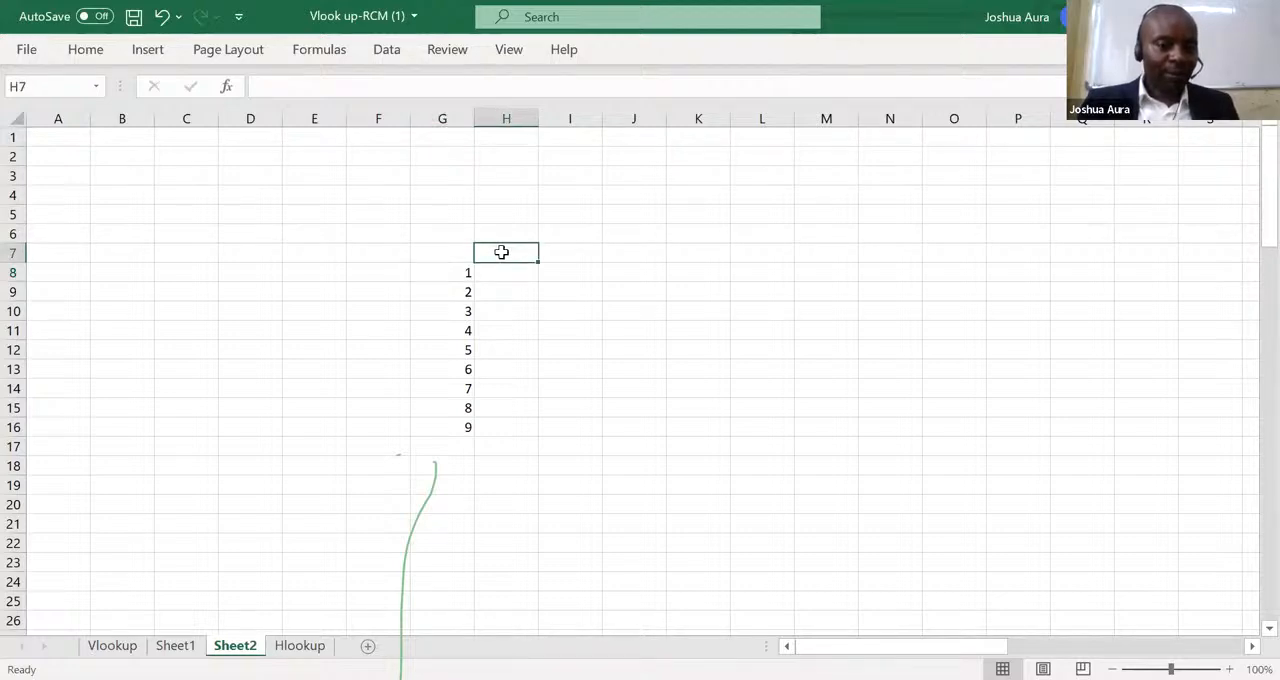
text(1)
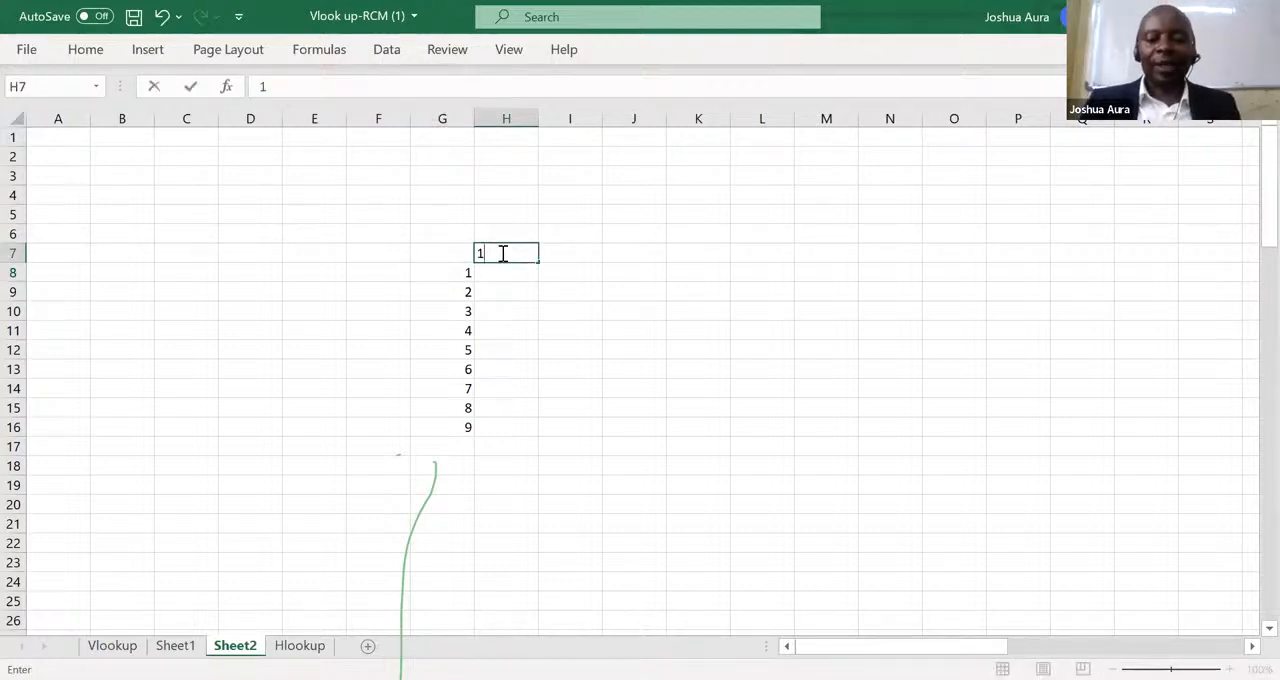
key(Return)
click(501, 252)
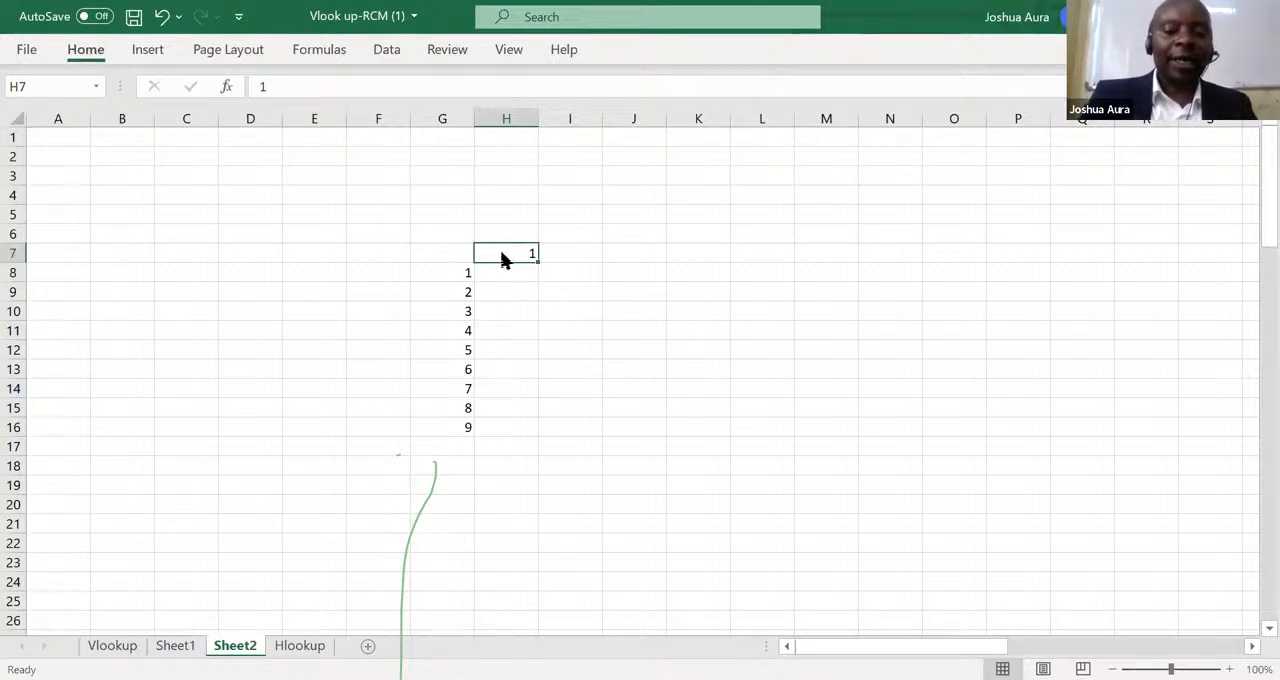
key(alt+h)
key(f)
key(i)
key(s)
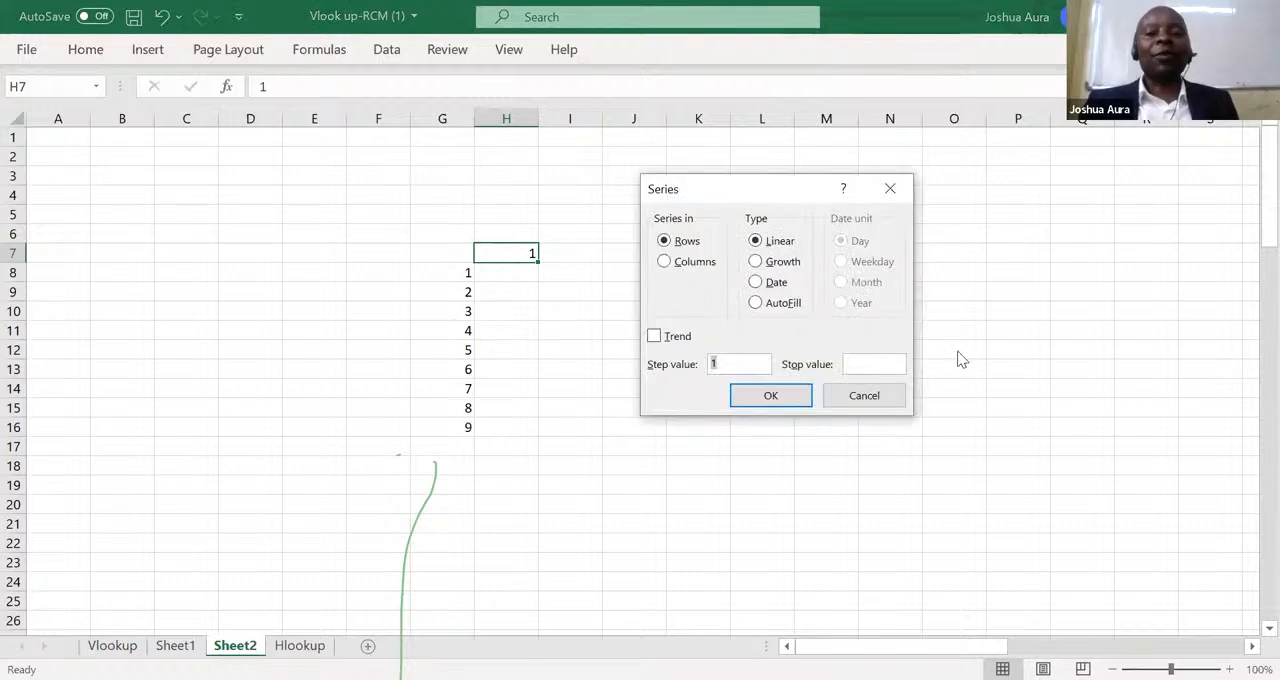
click(856, 364)
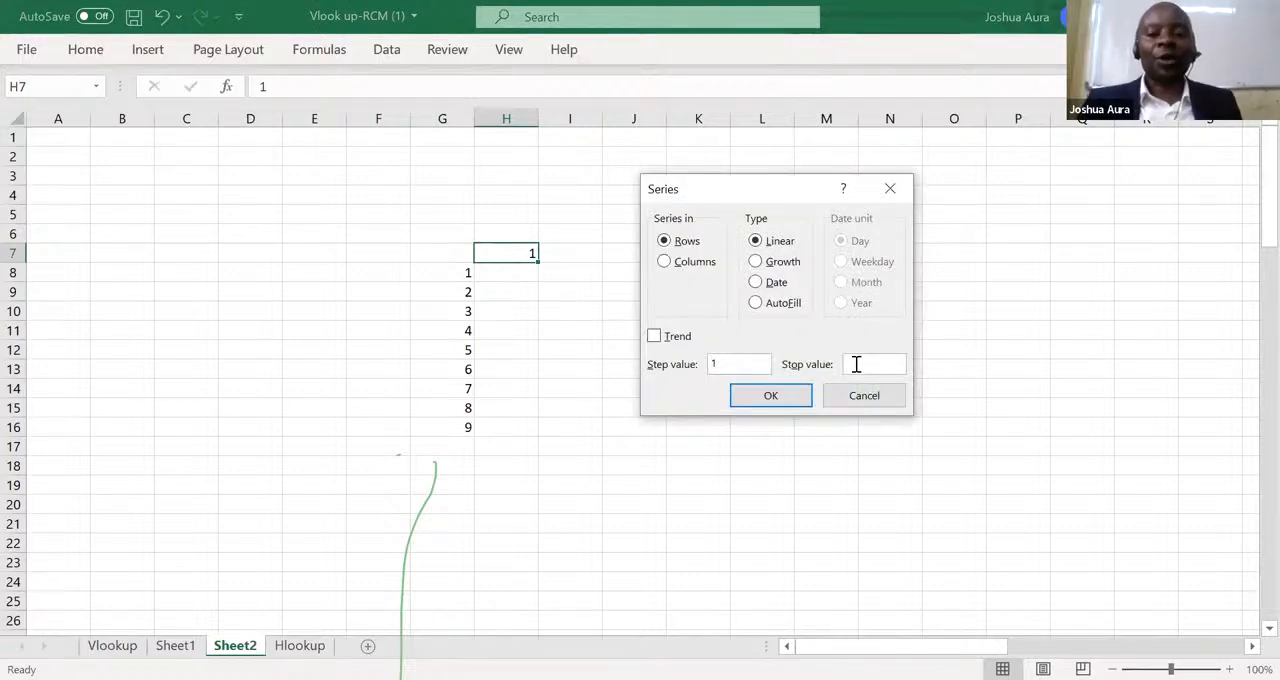
text(9)
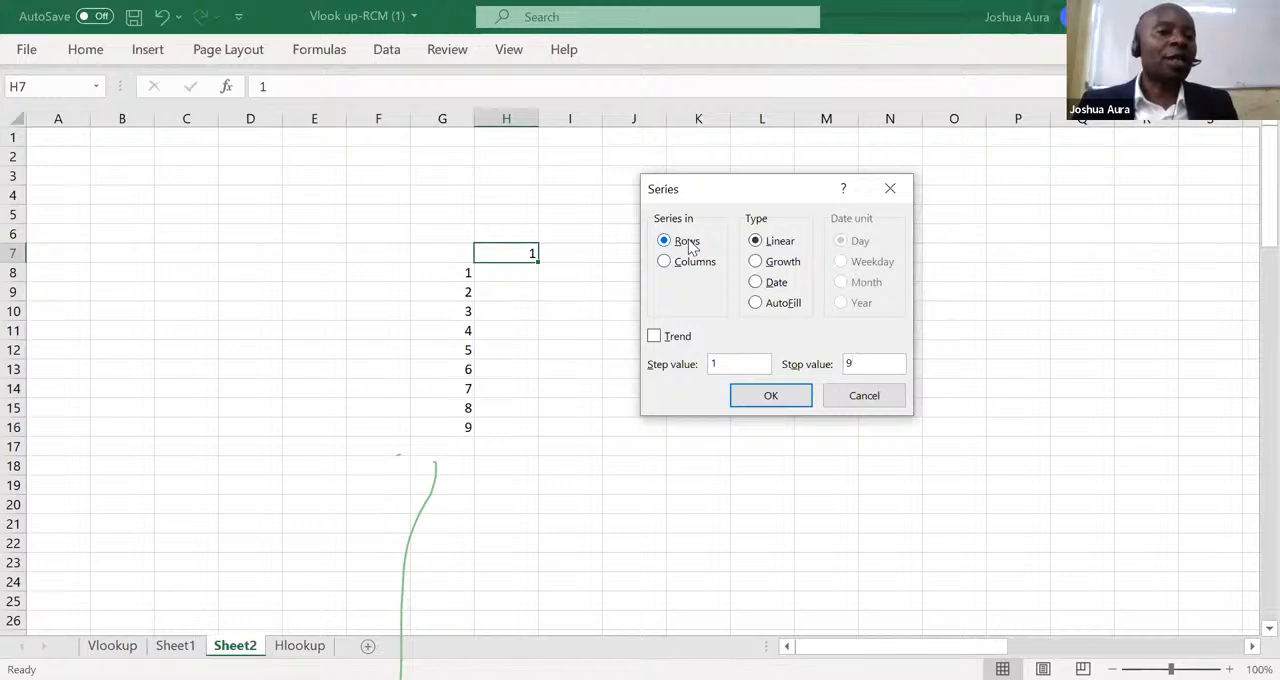
click(780, 399)
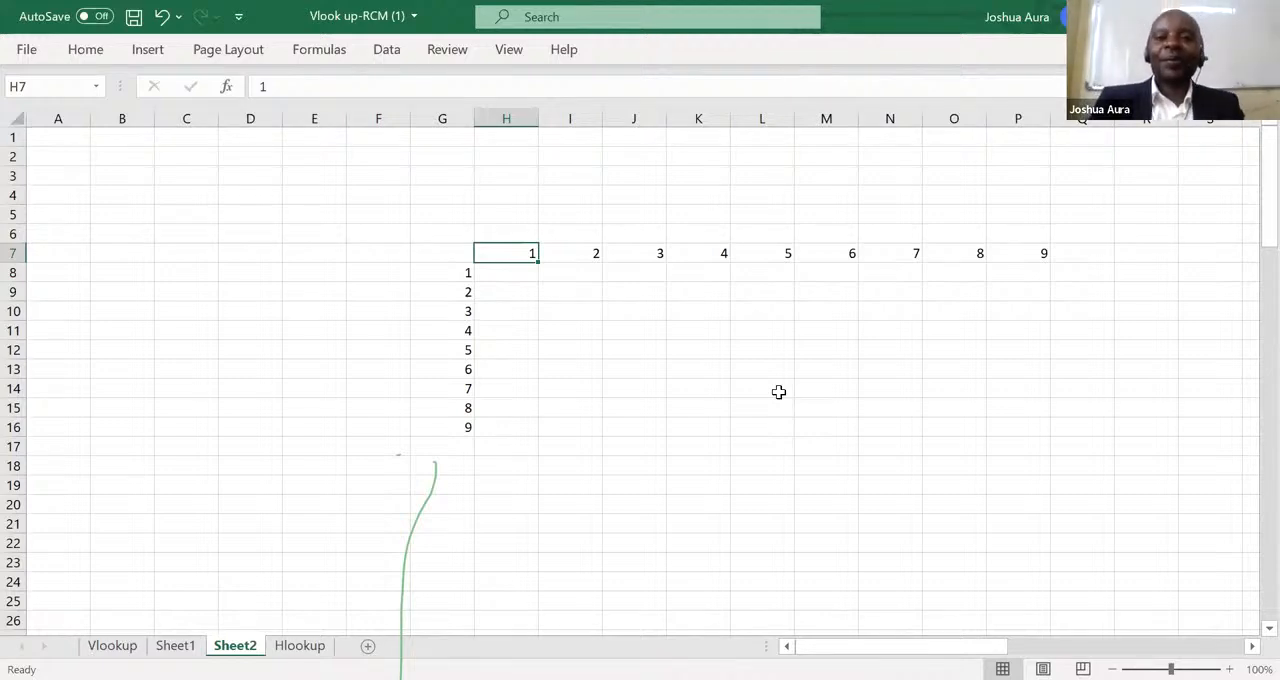
click(711, 92)
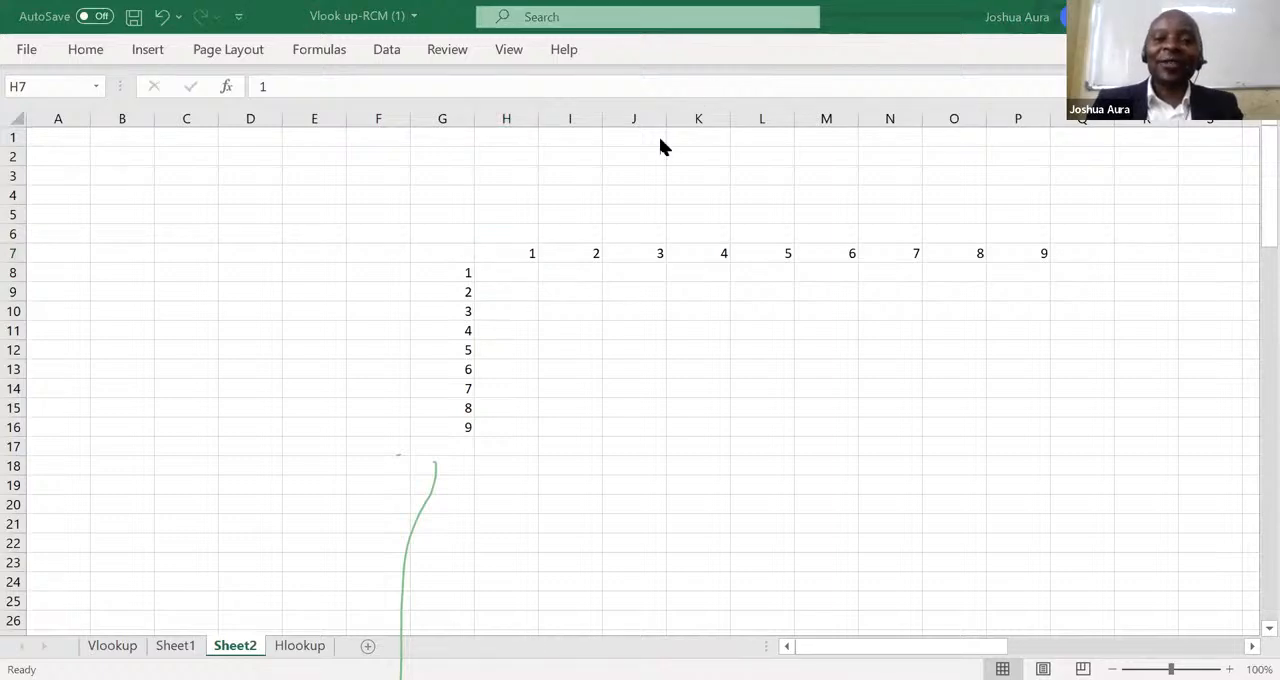
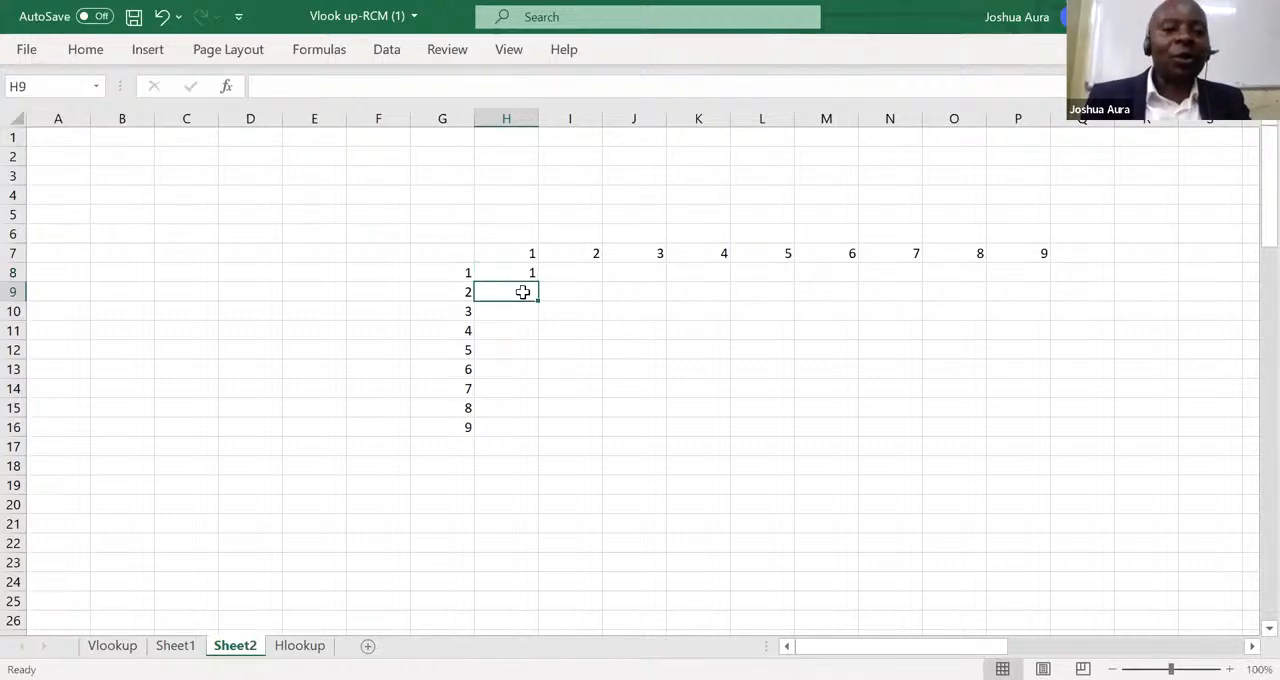
Enter the product formula =2*1 in H9.
text(=2)
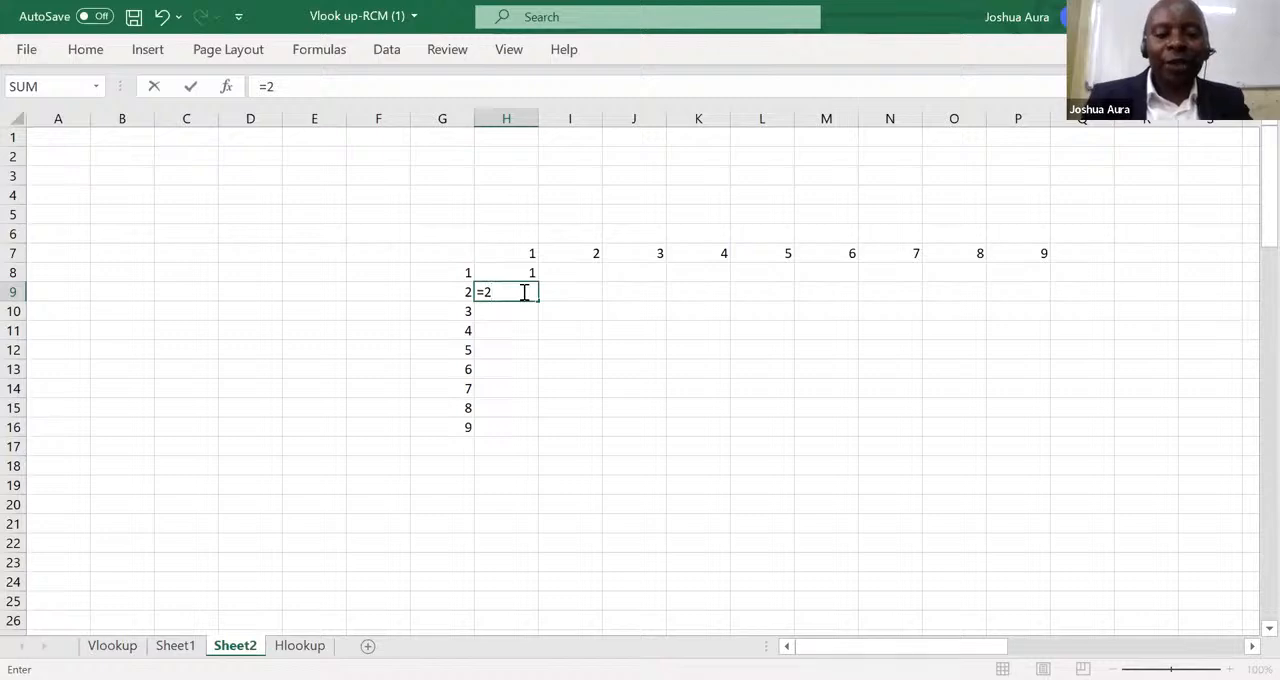
text(*1)
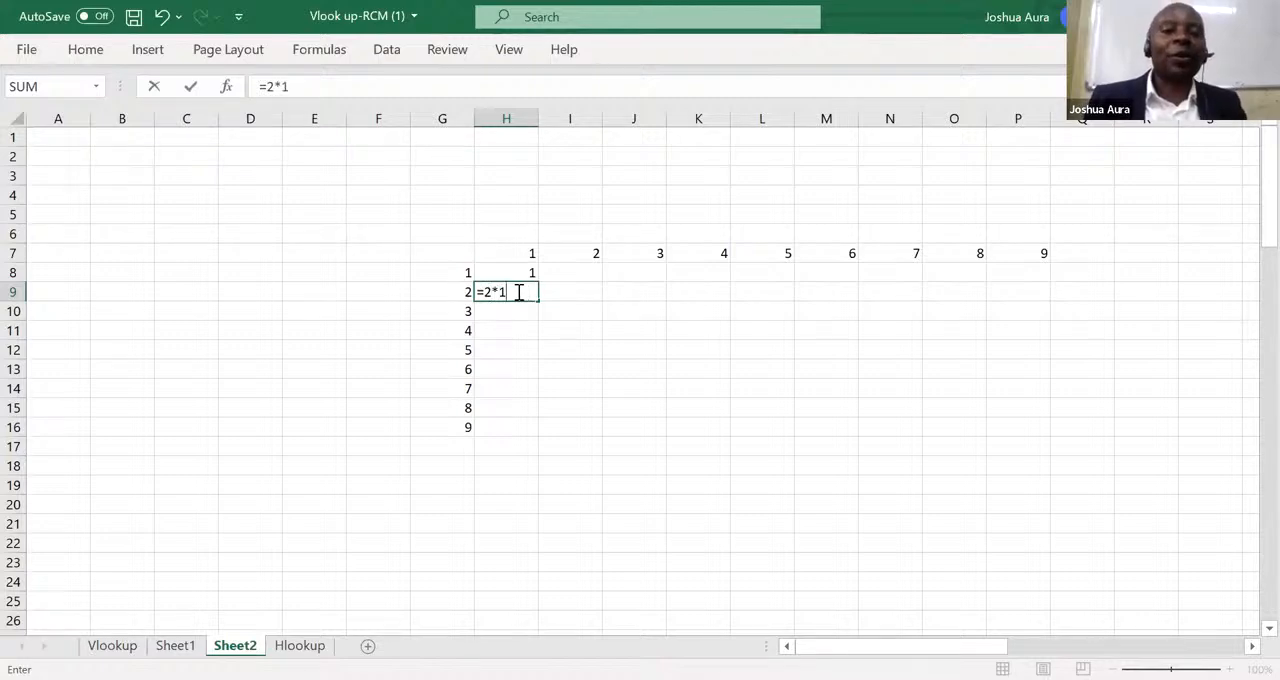
key(Return)
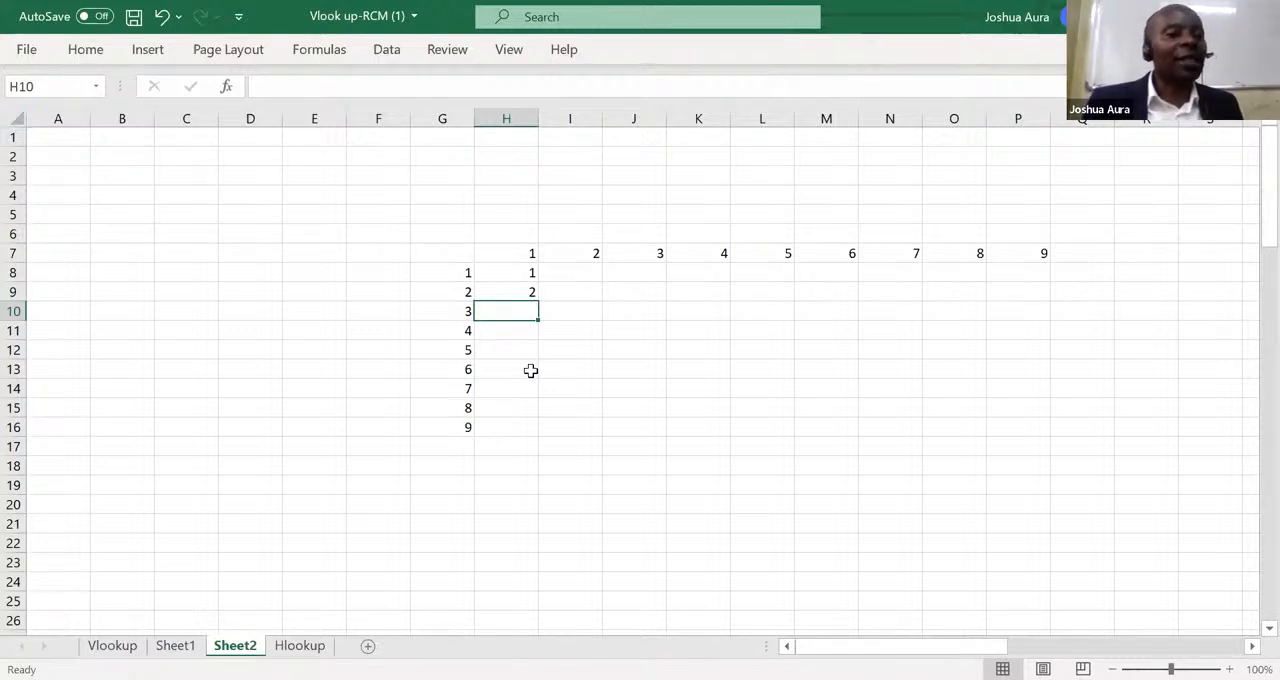
Clear the trial products from H8 and H9.
click(514, 277)
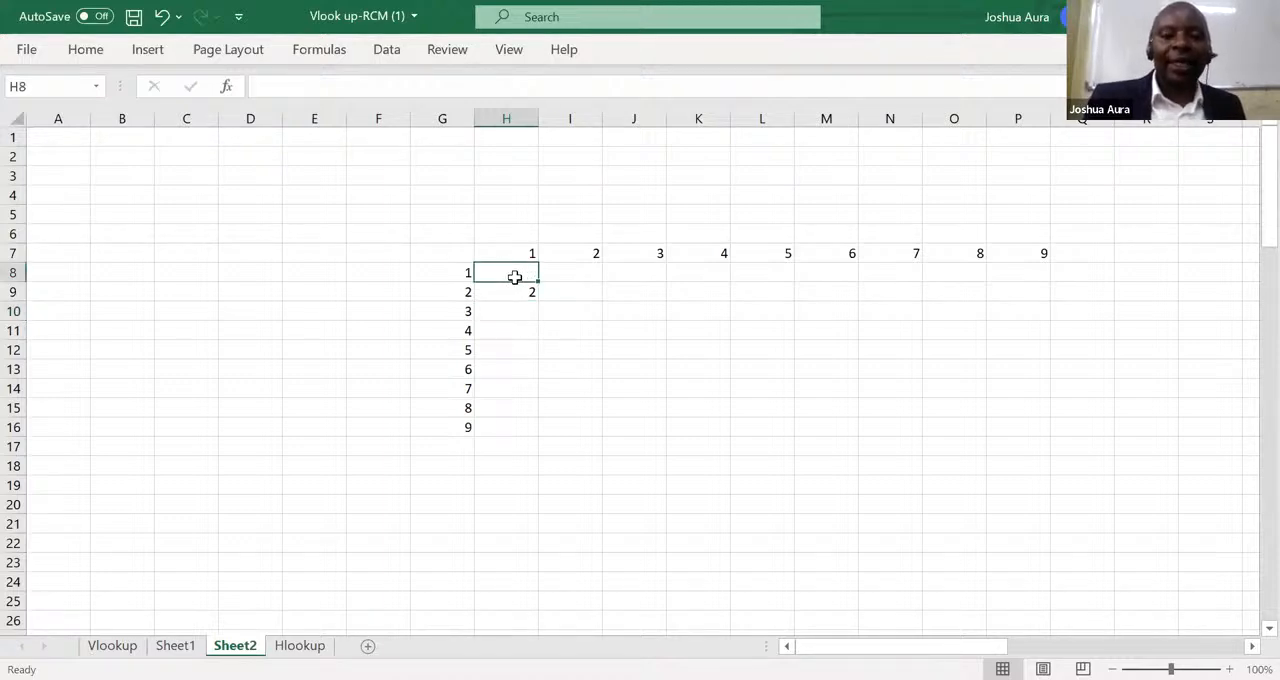
click(517, 287)
key(Delete)
Enter the formula =H7*G8 in H8 to multiply the first row header by the first column header.
click(516, 270)
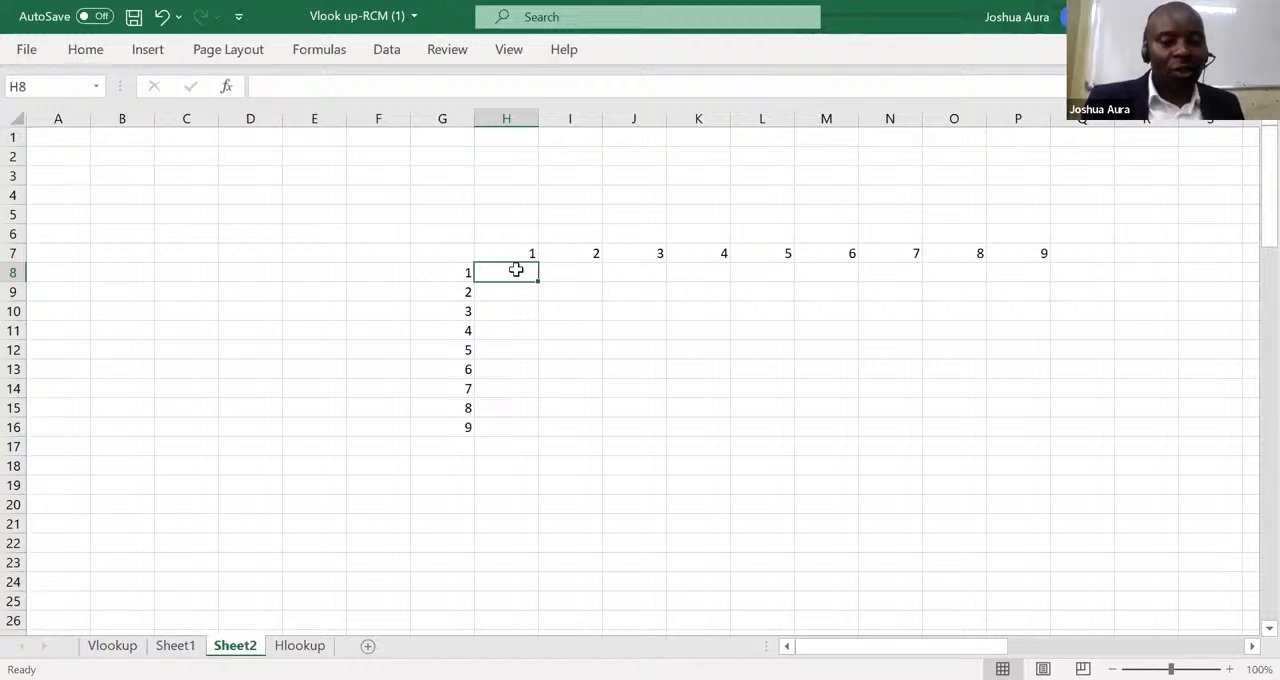
text(=)
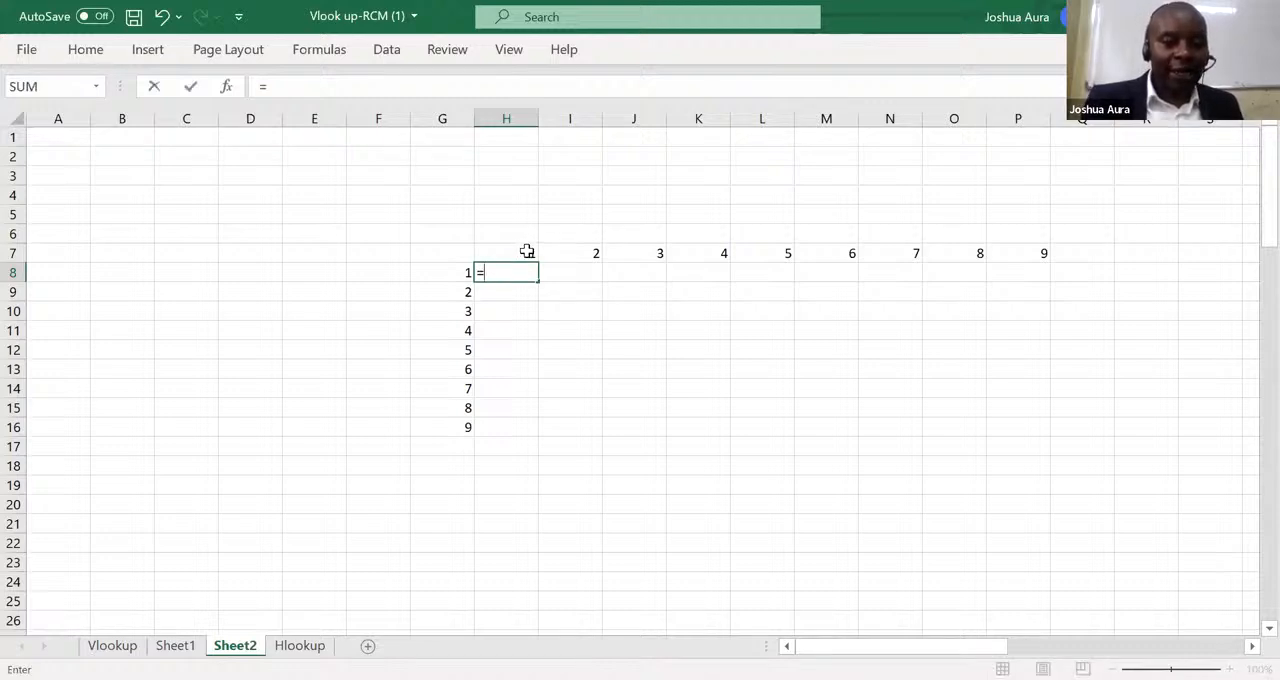
click(527, 251)
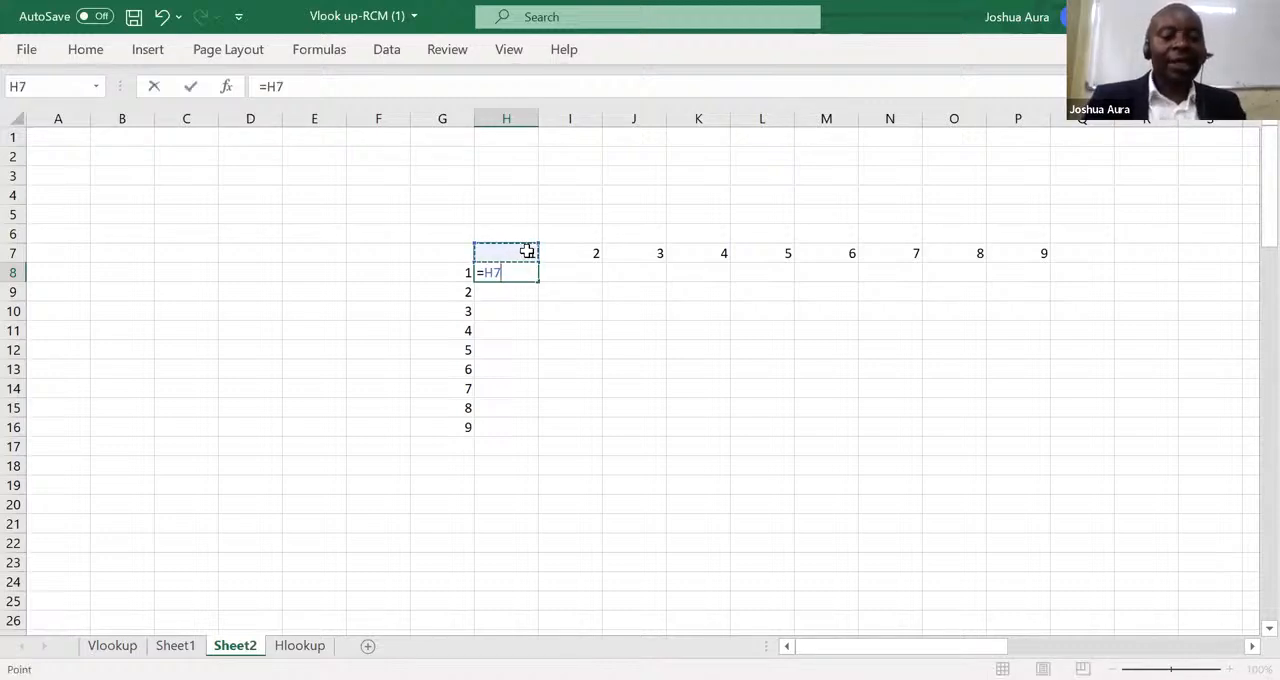
text(*)
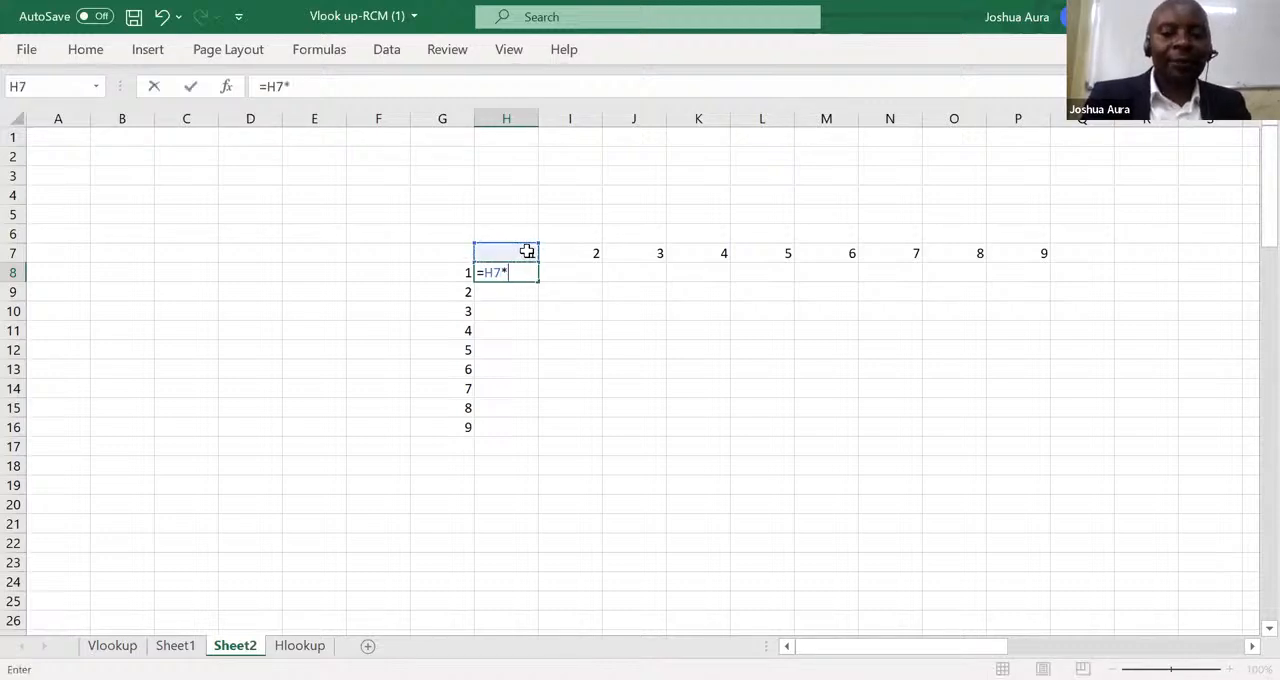
click(463, 272)
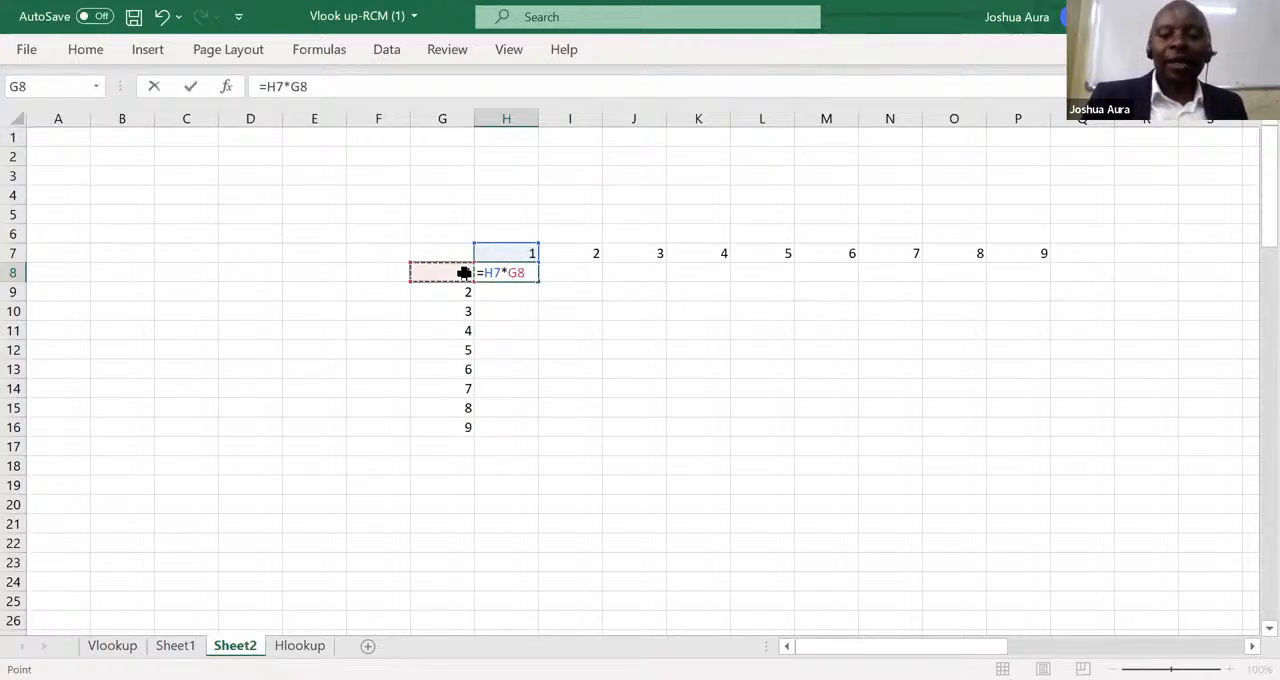
key(Return)
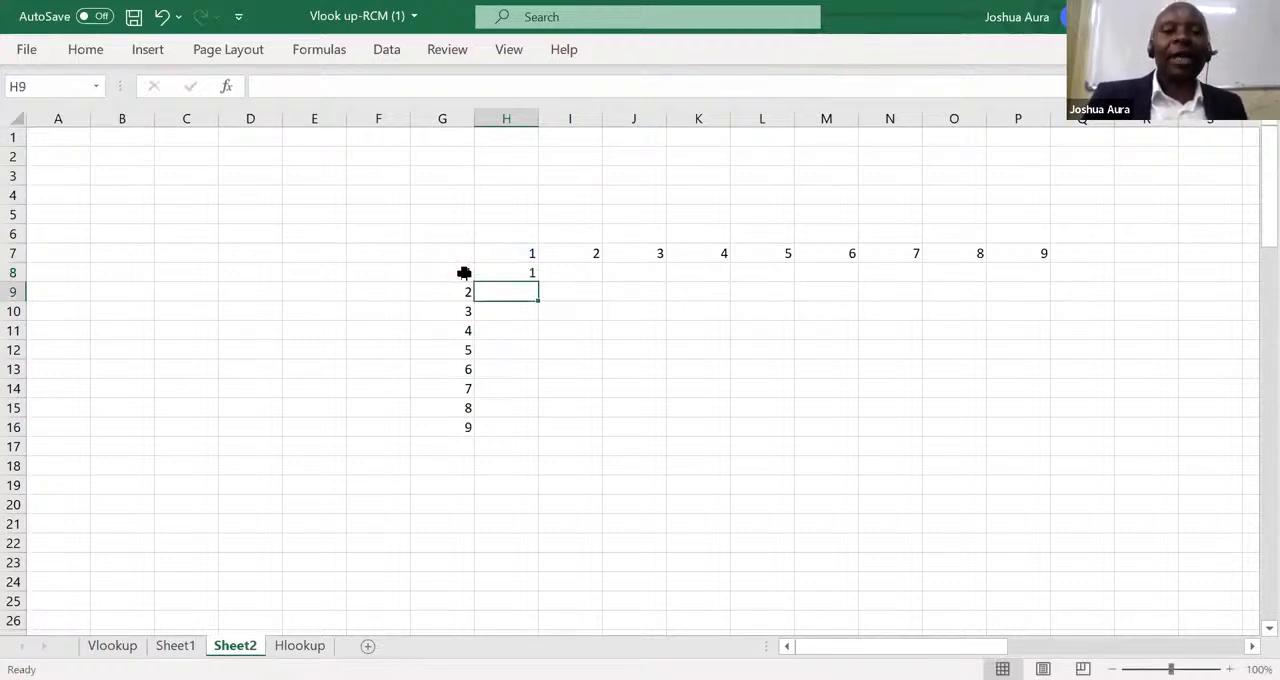
Fill the H8 formula down to H16, and undo both the fill and the formula entry.
click(527, 272)
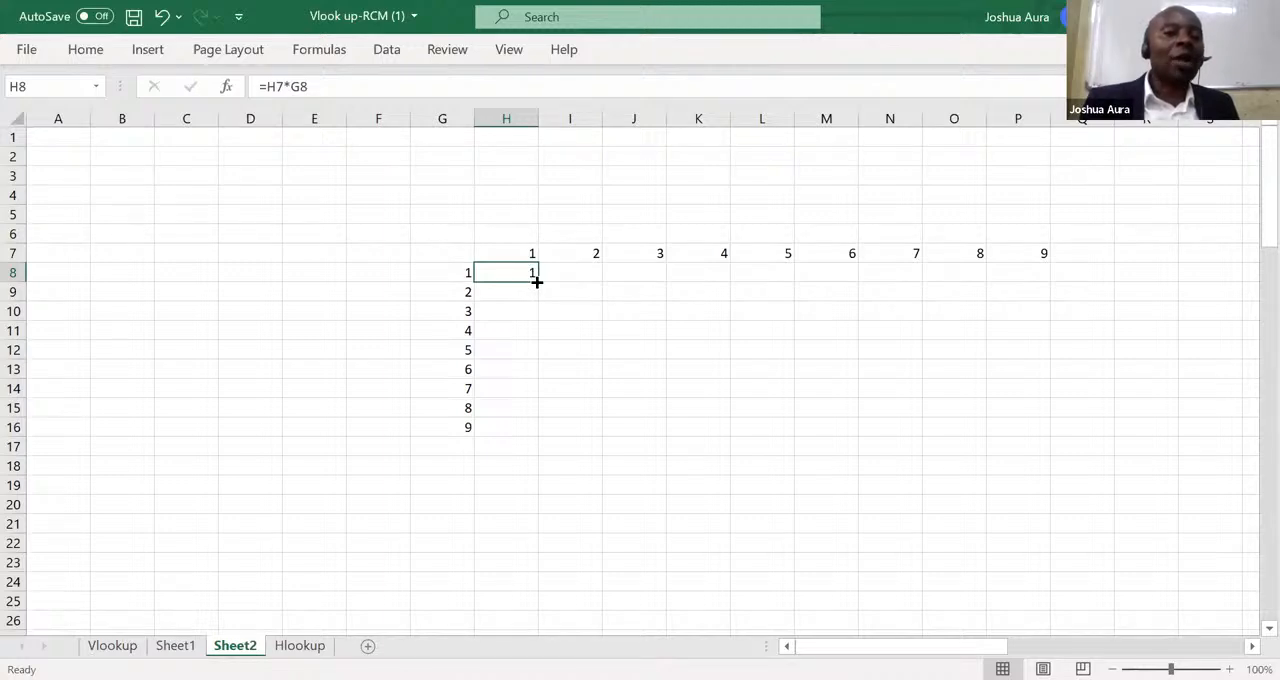
double_click(537, 282)
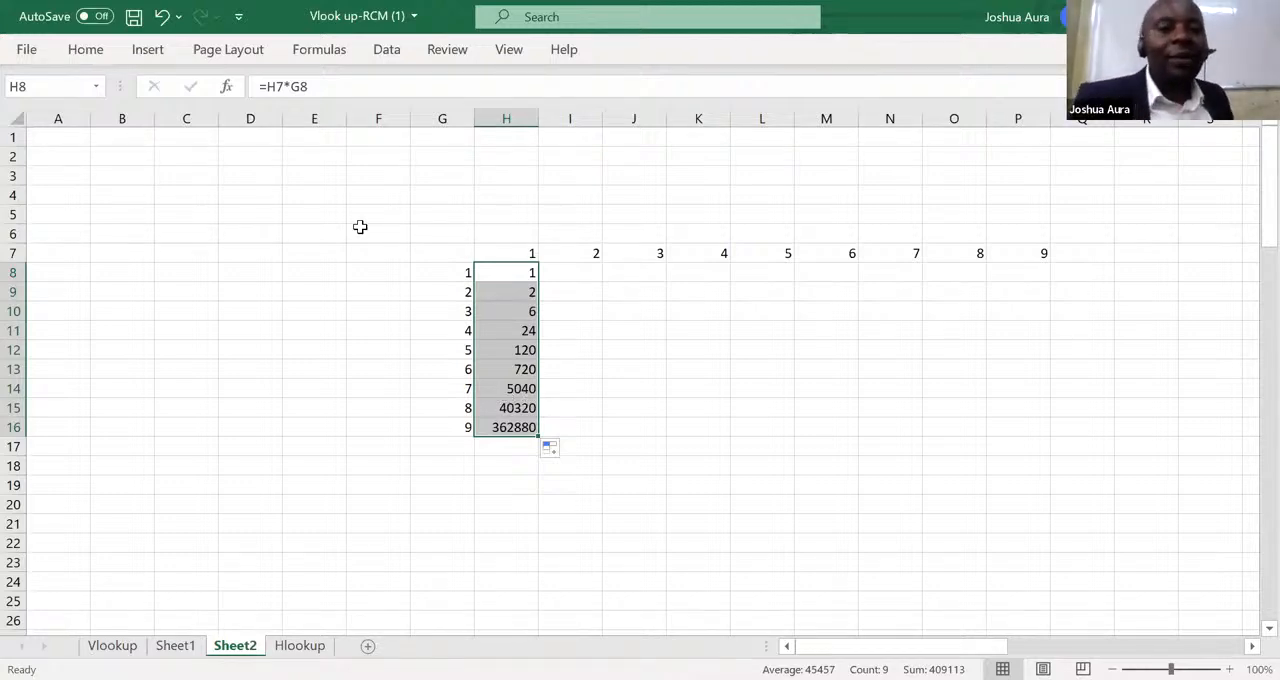
click(163, 17)
click(163, 17)
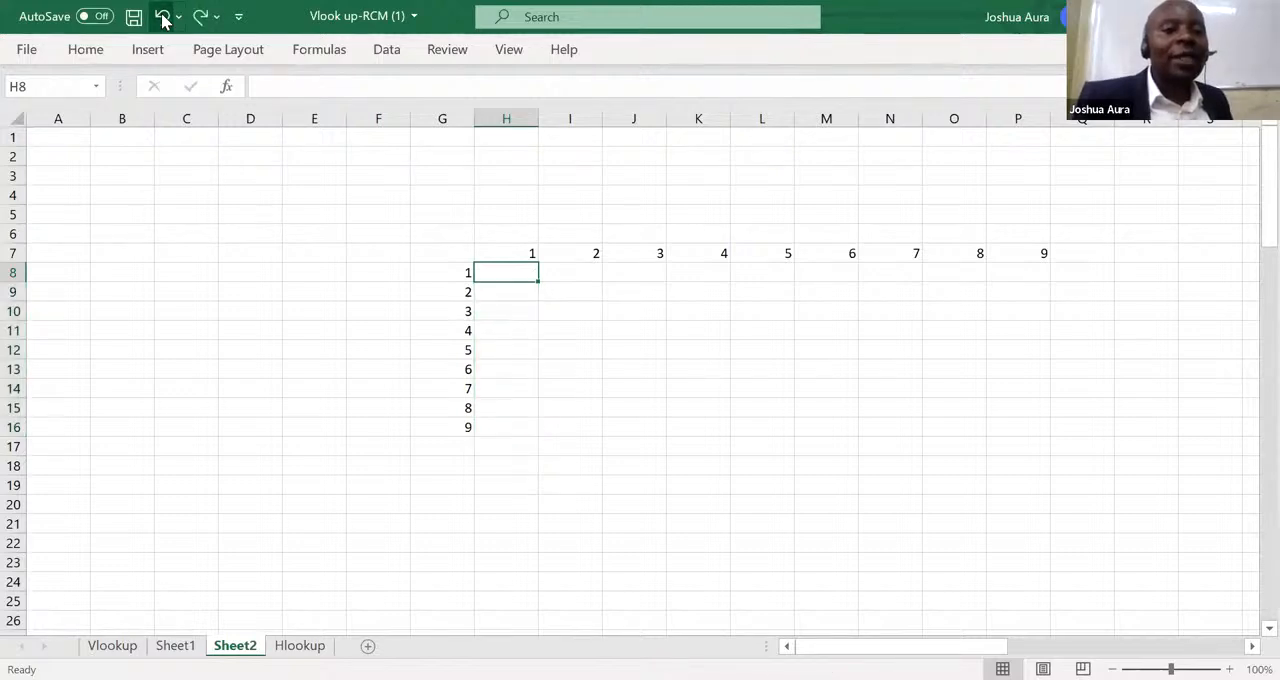
Make the header numbers in row 7 and column G bold.
click(524, 253)
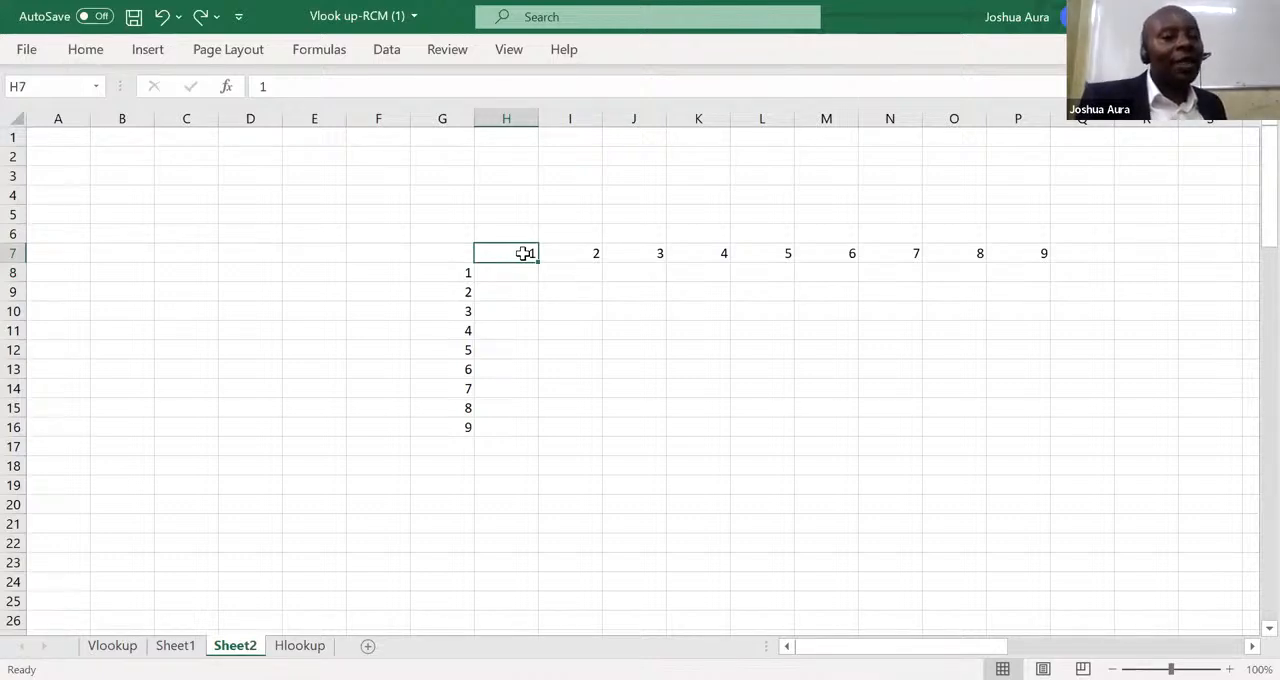
click(13, 253)
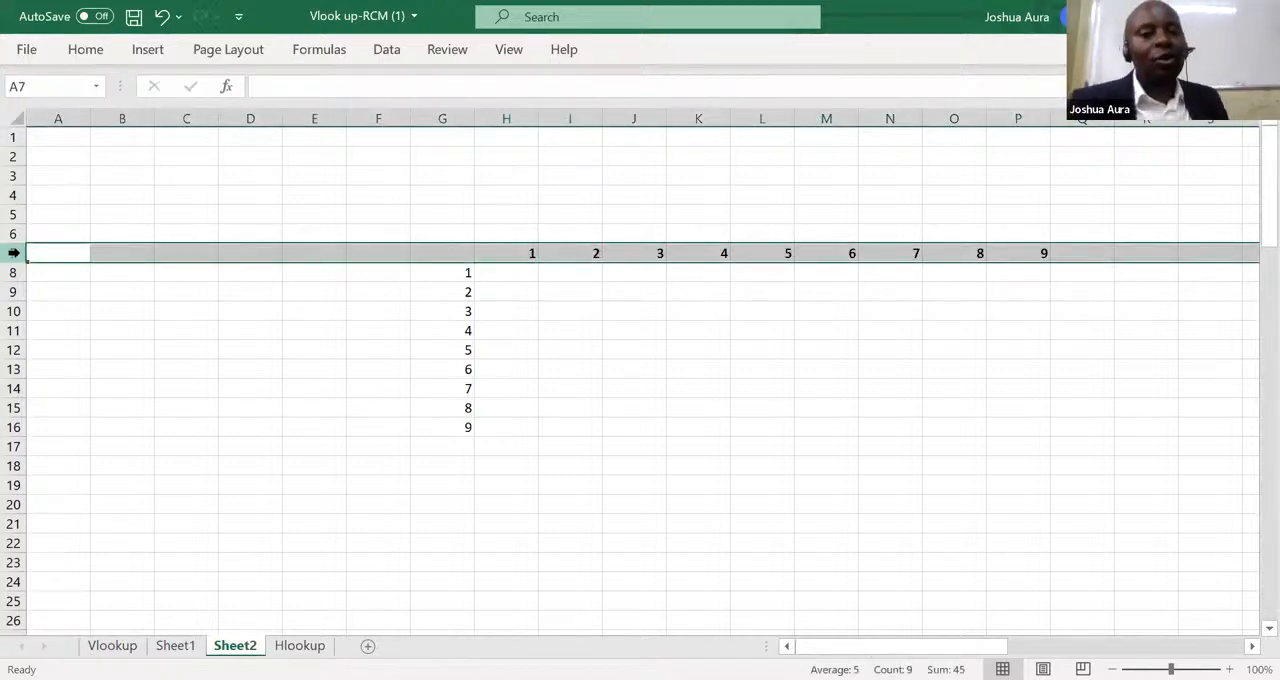
click(446, 119)
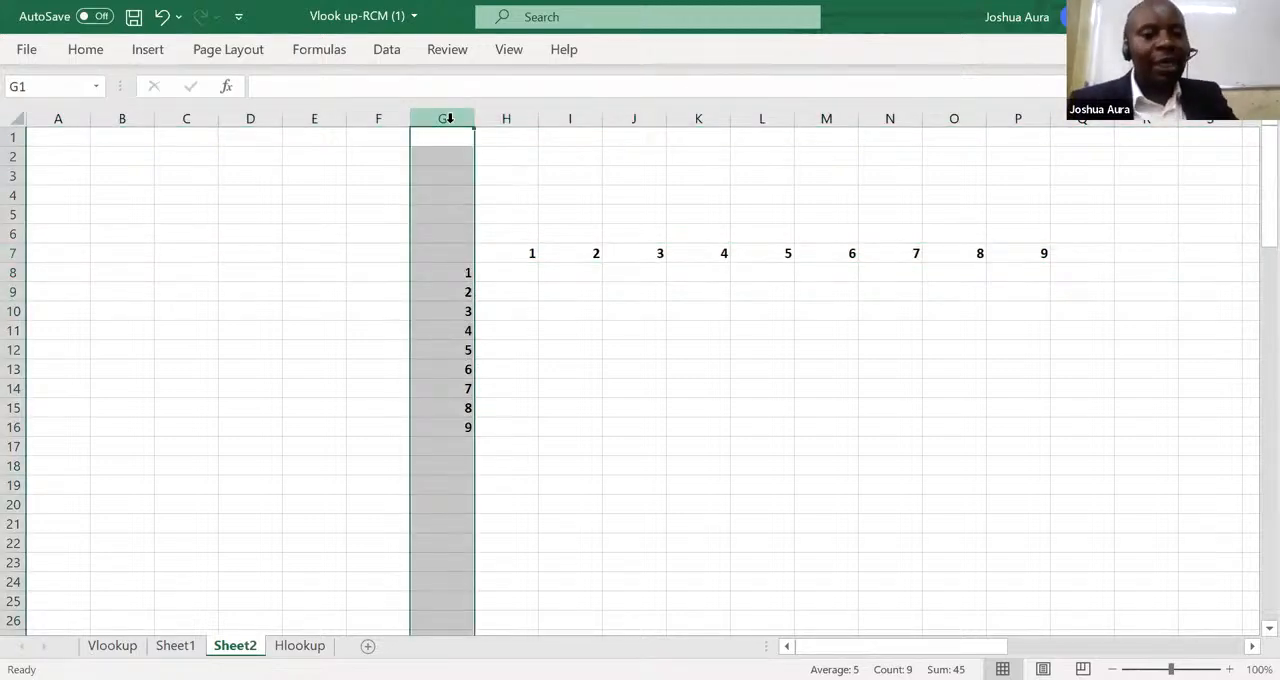
click(365, 391)
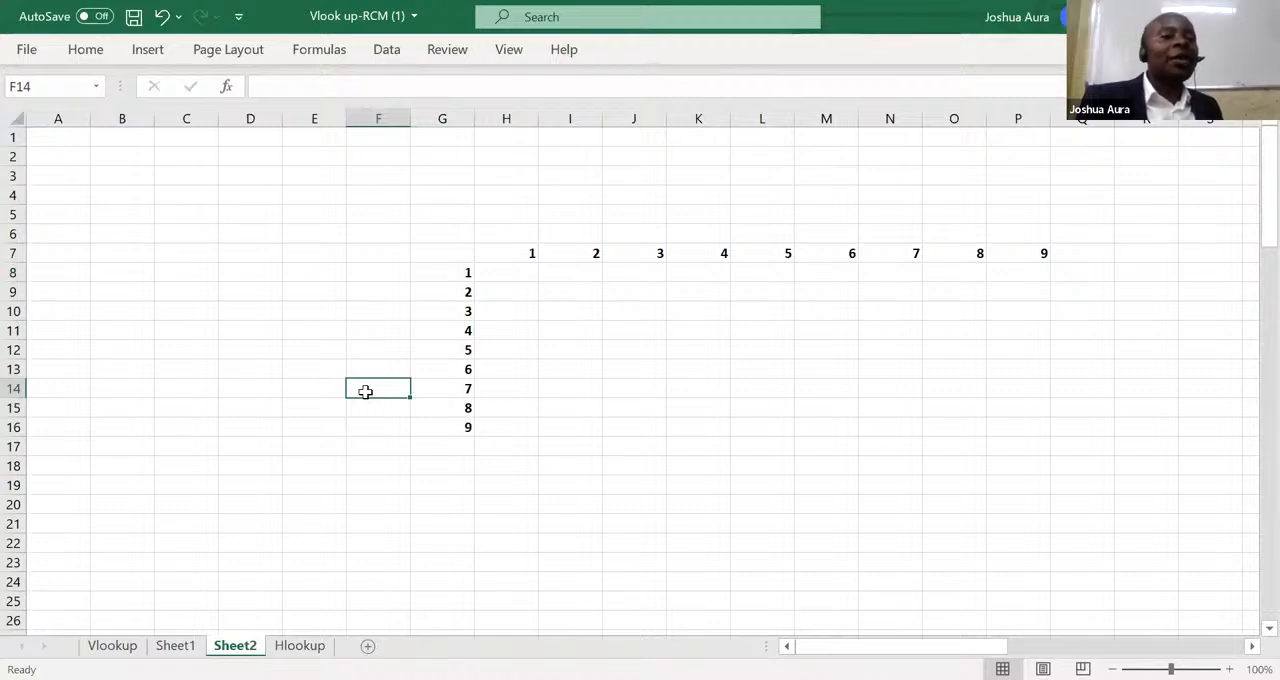
Enter the formula =H7*G8 in H8, using relative references to the two headers, and reselect that cell.
click(517, 275)
text(=)
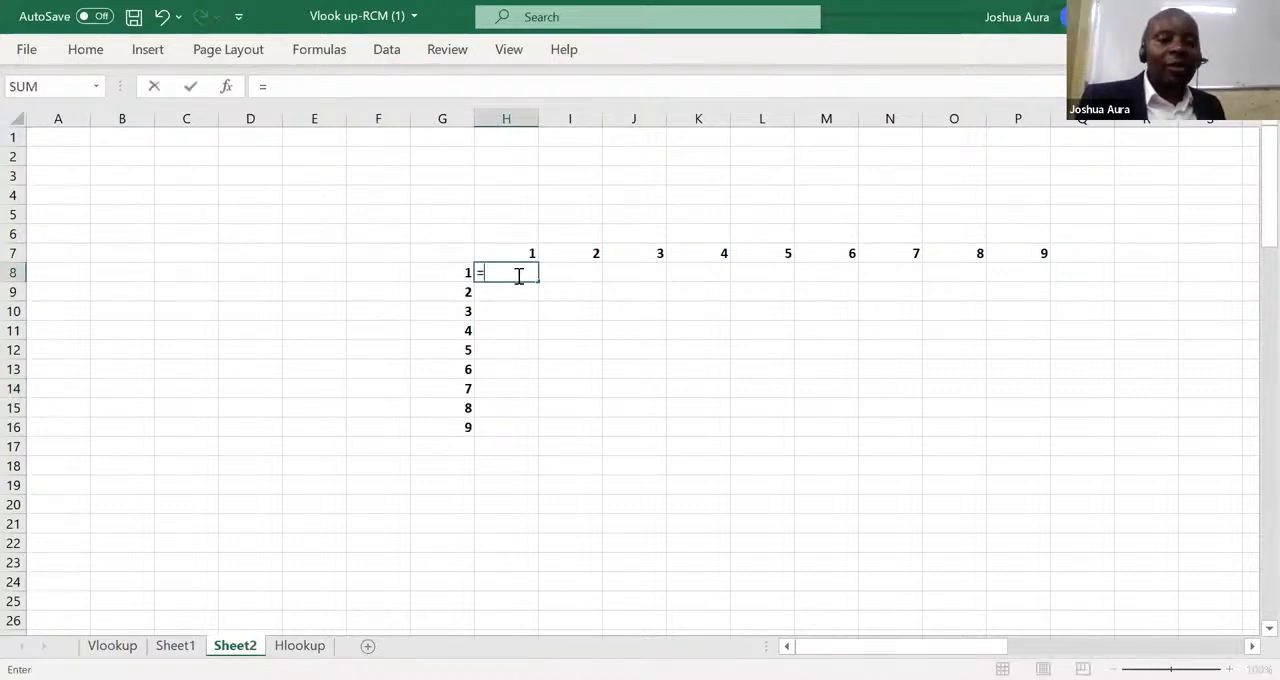
click(534, 251)
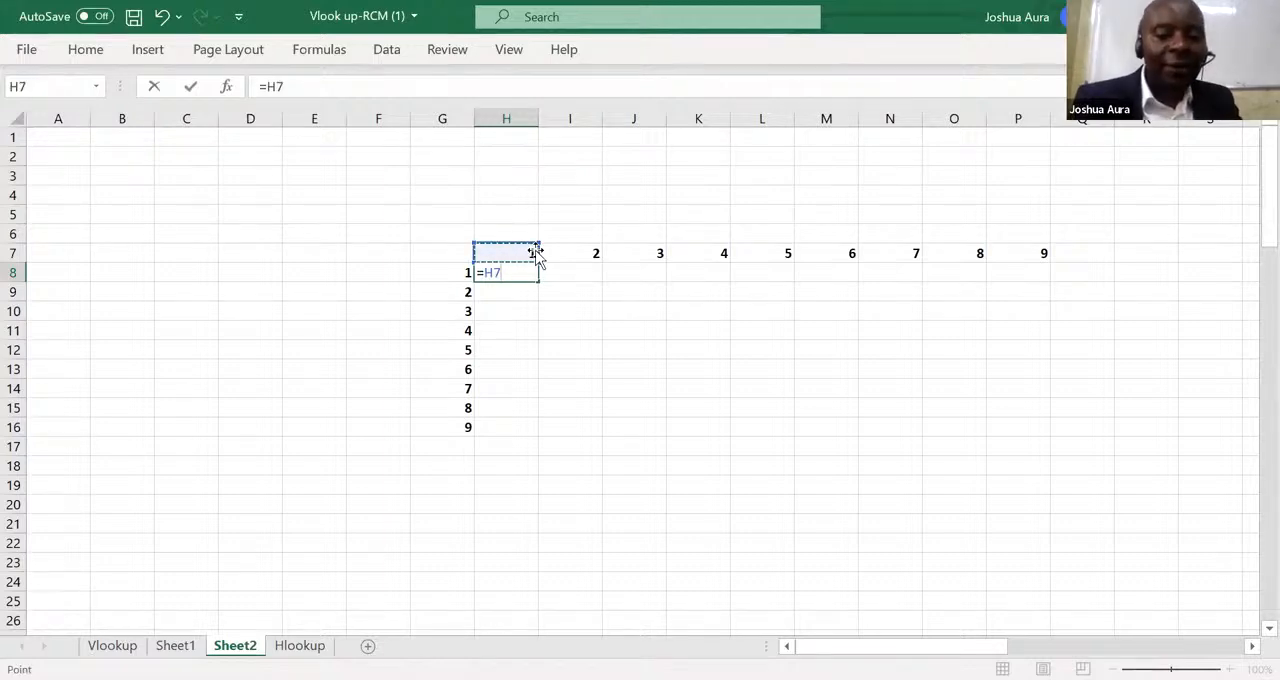
text(*)
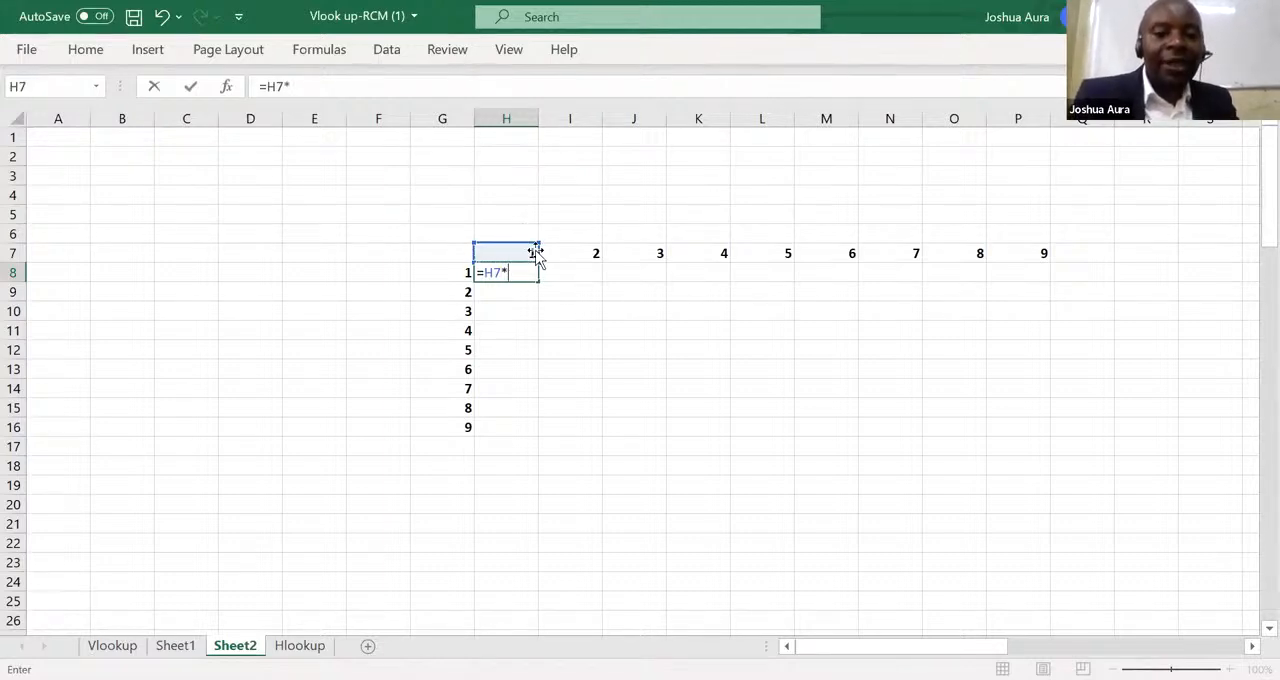
click(465, 272)
key(Return)
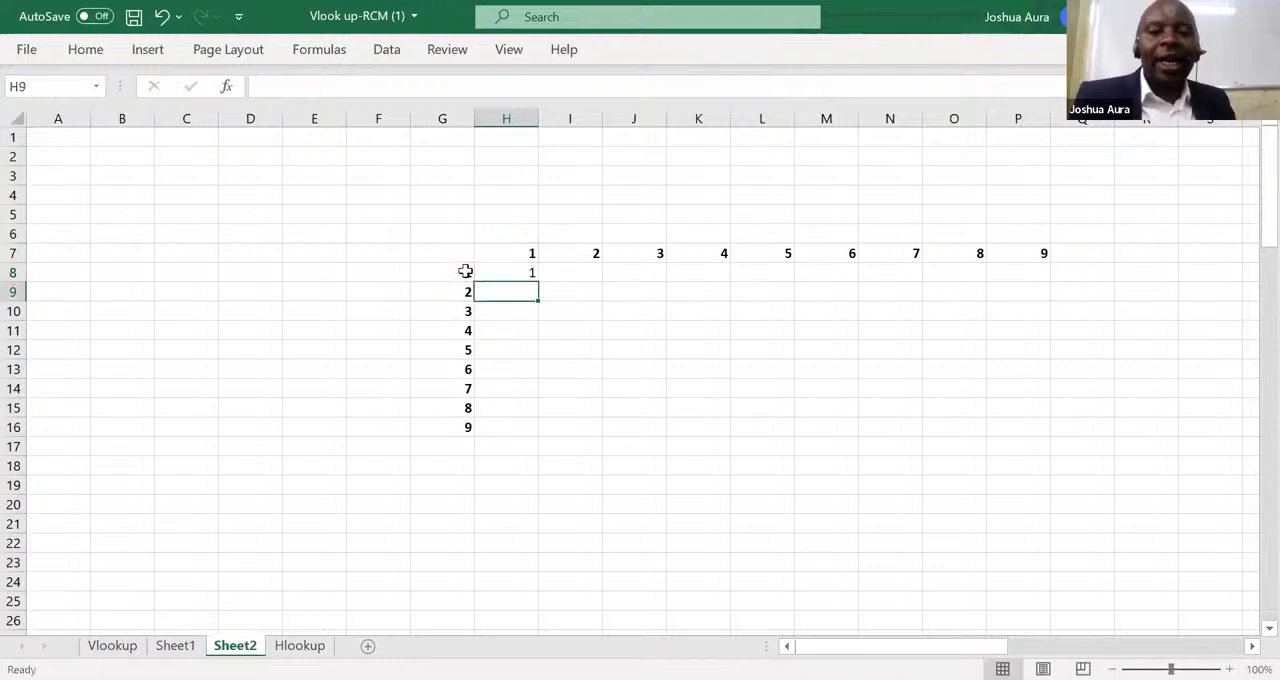
click(529, 274)
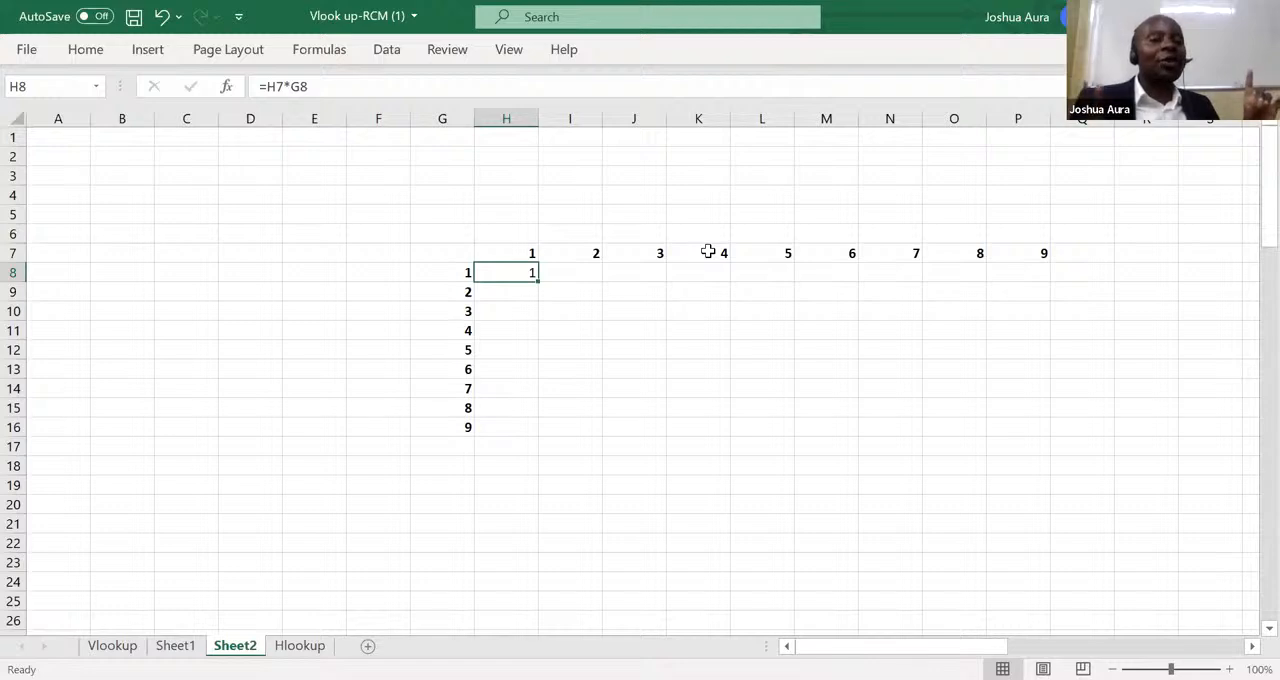
Enter the note "Title rows and Title columns must be fixed with dollars" in J19.
click(619, 486)
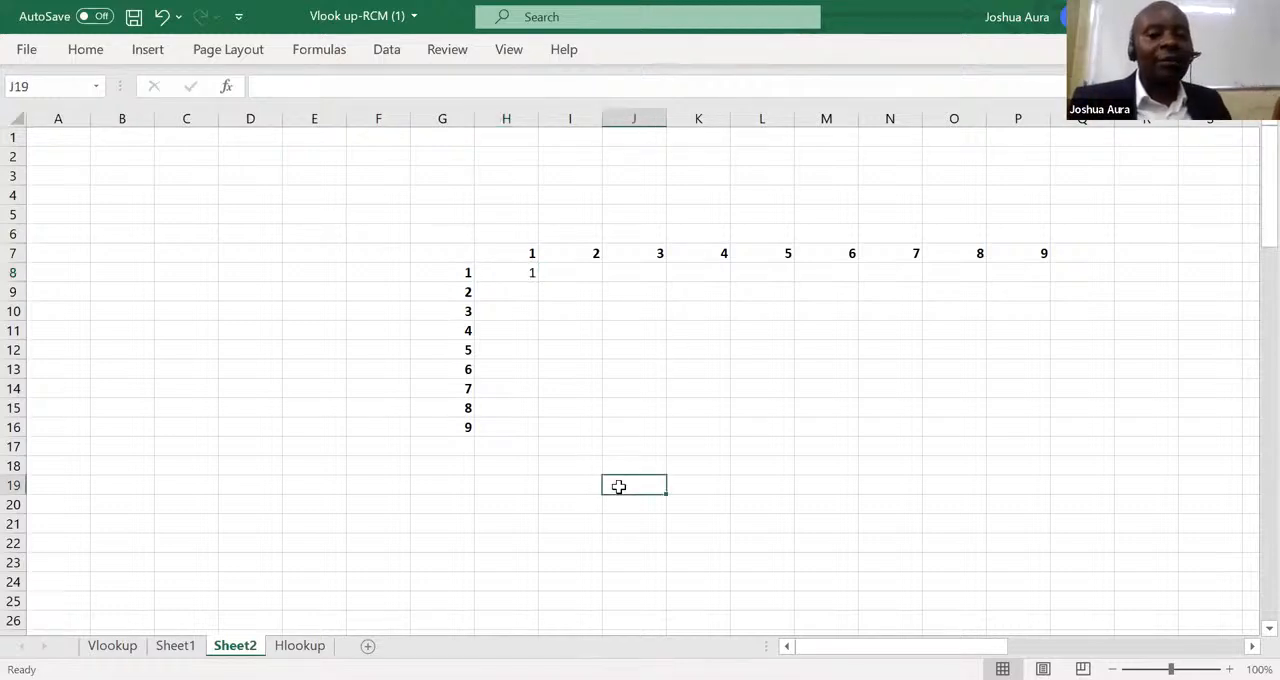
text(Ti)
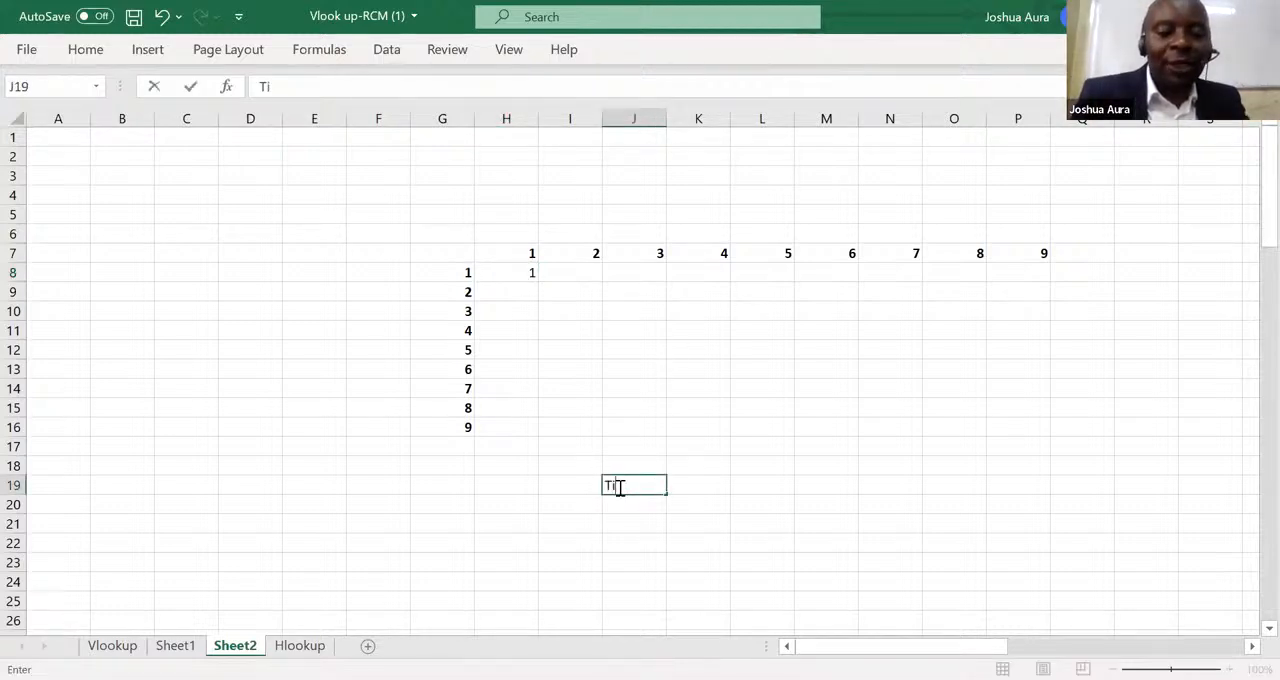
text(tle)
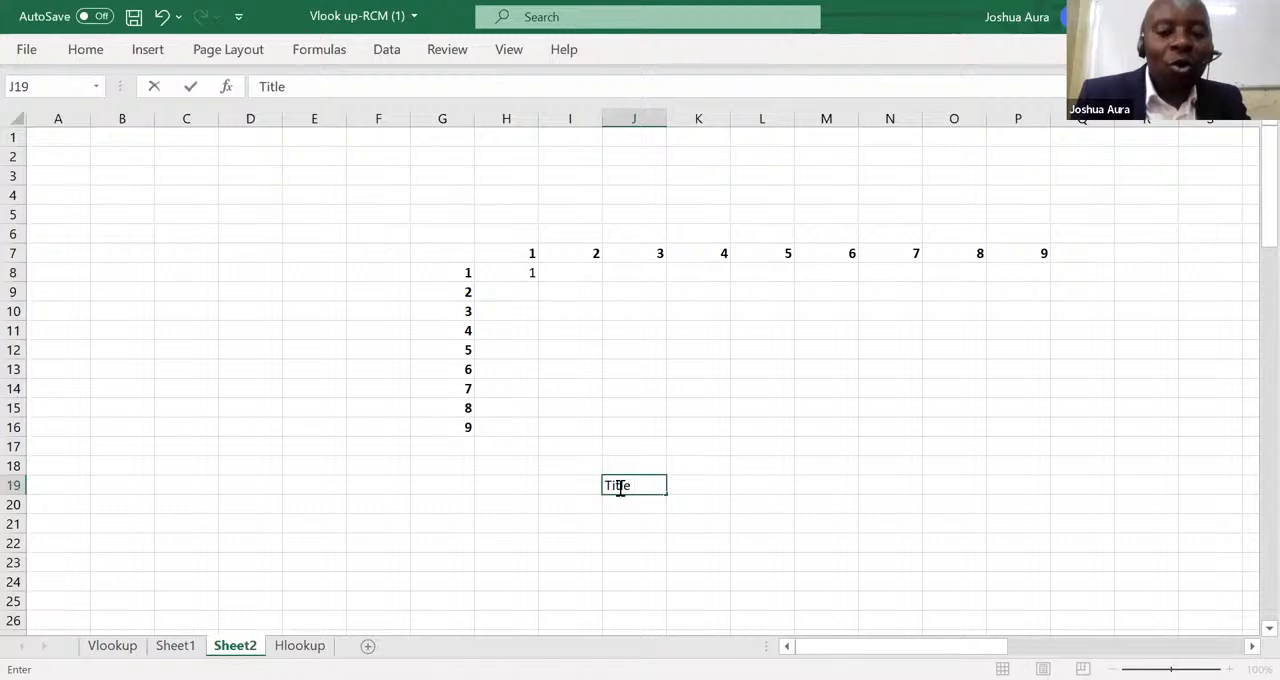
text( rows)
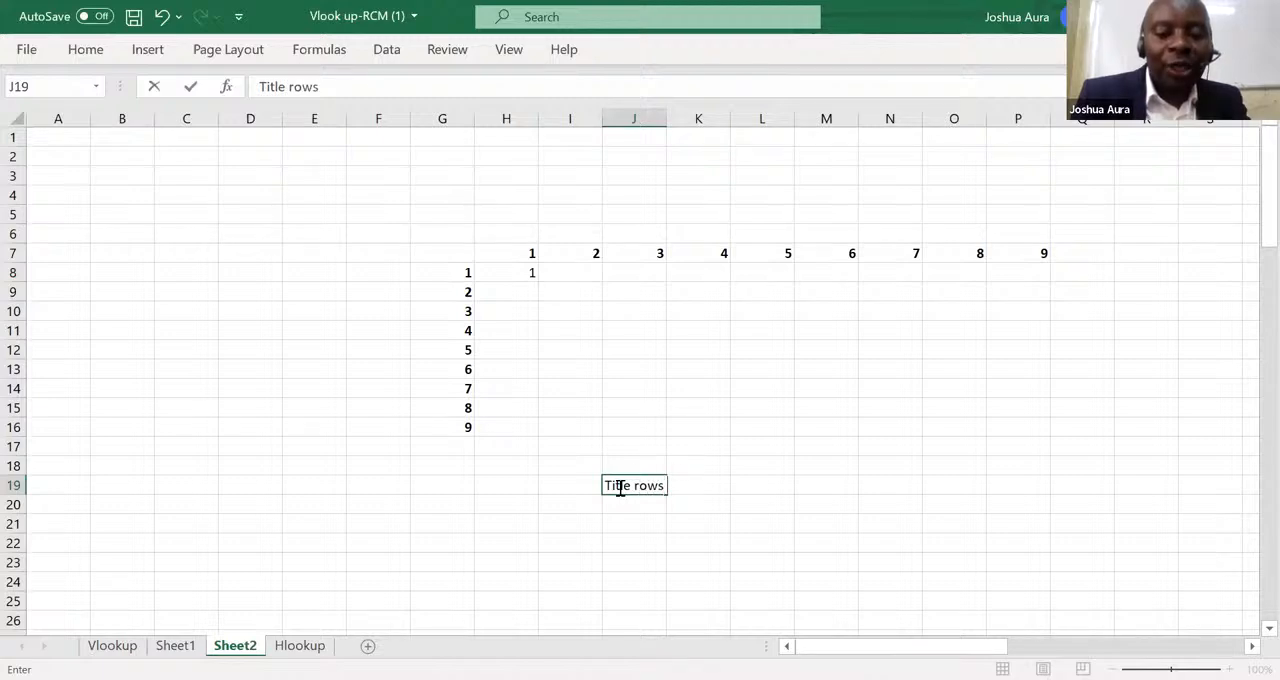
text( and T)
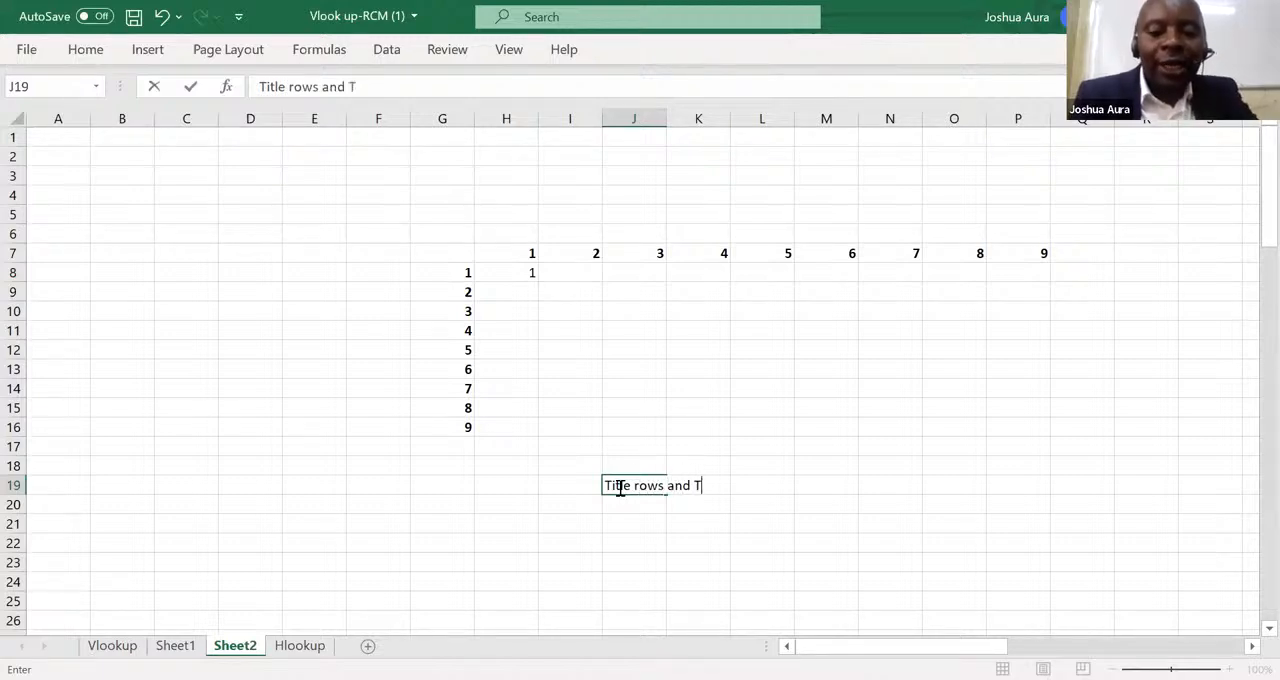
text(itle c)
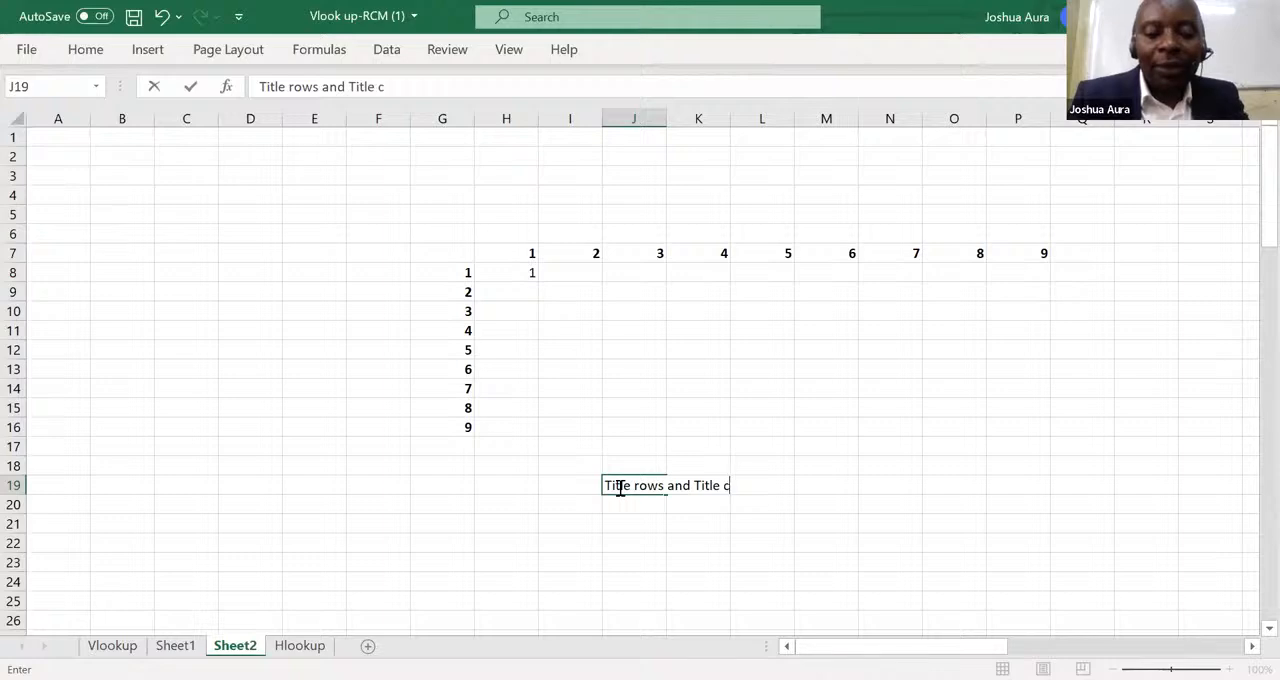
text(olumns must be)
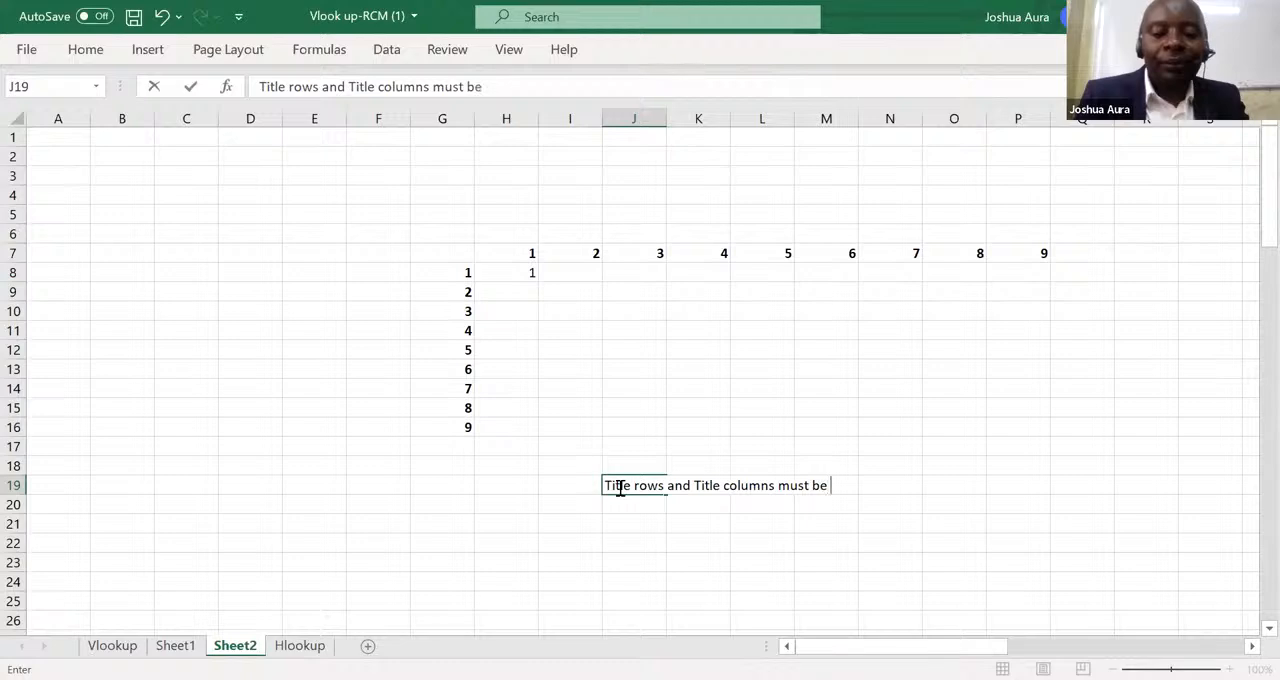
text( fixed with)
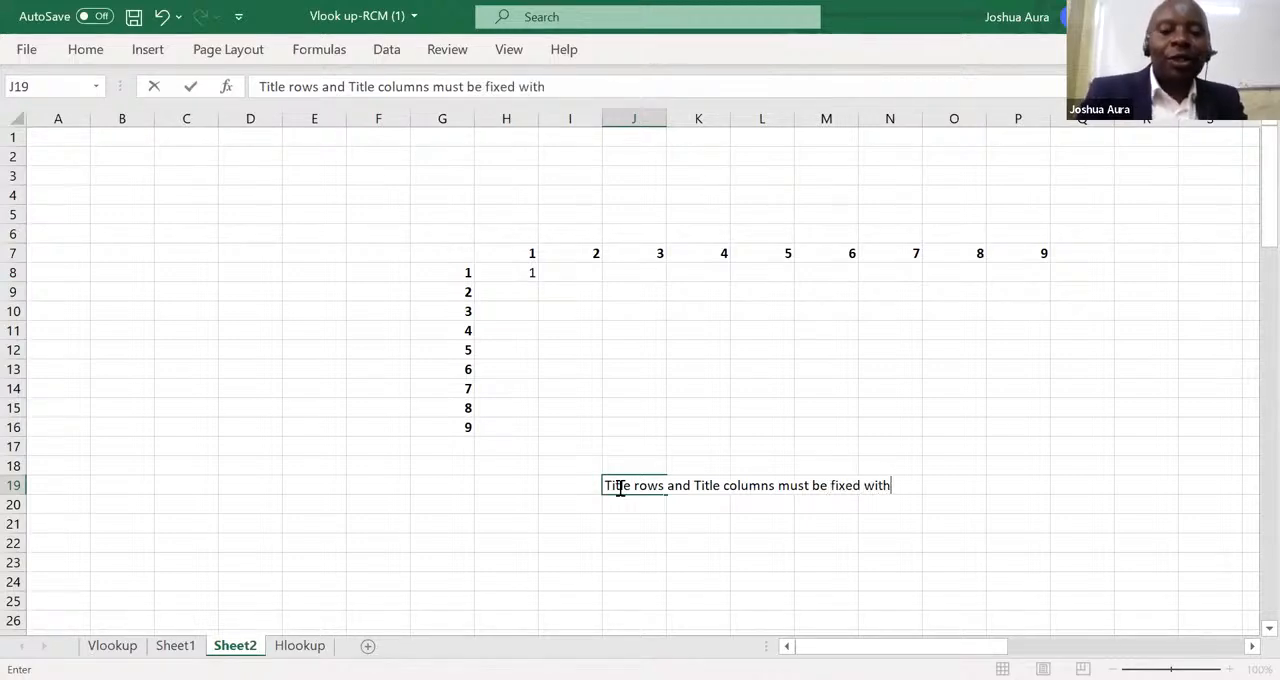
text( doll)
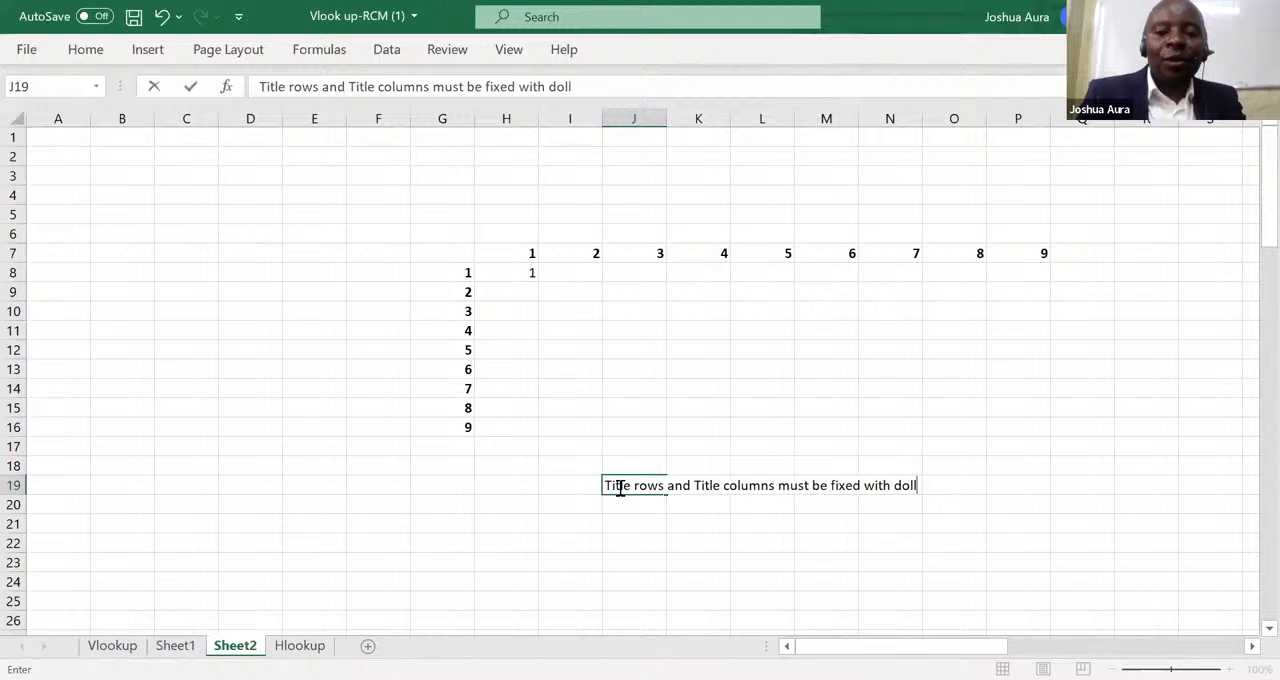
text(ars)
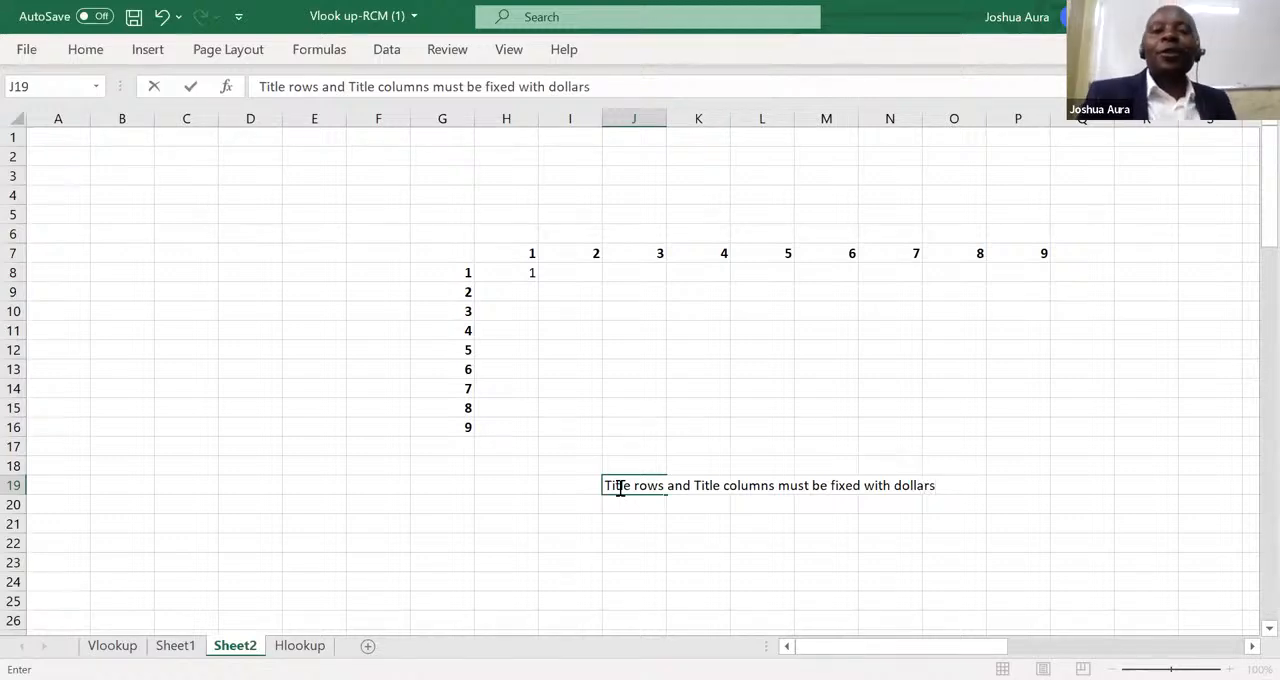
click(528, 252)
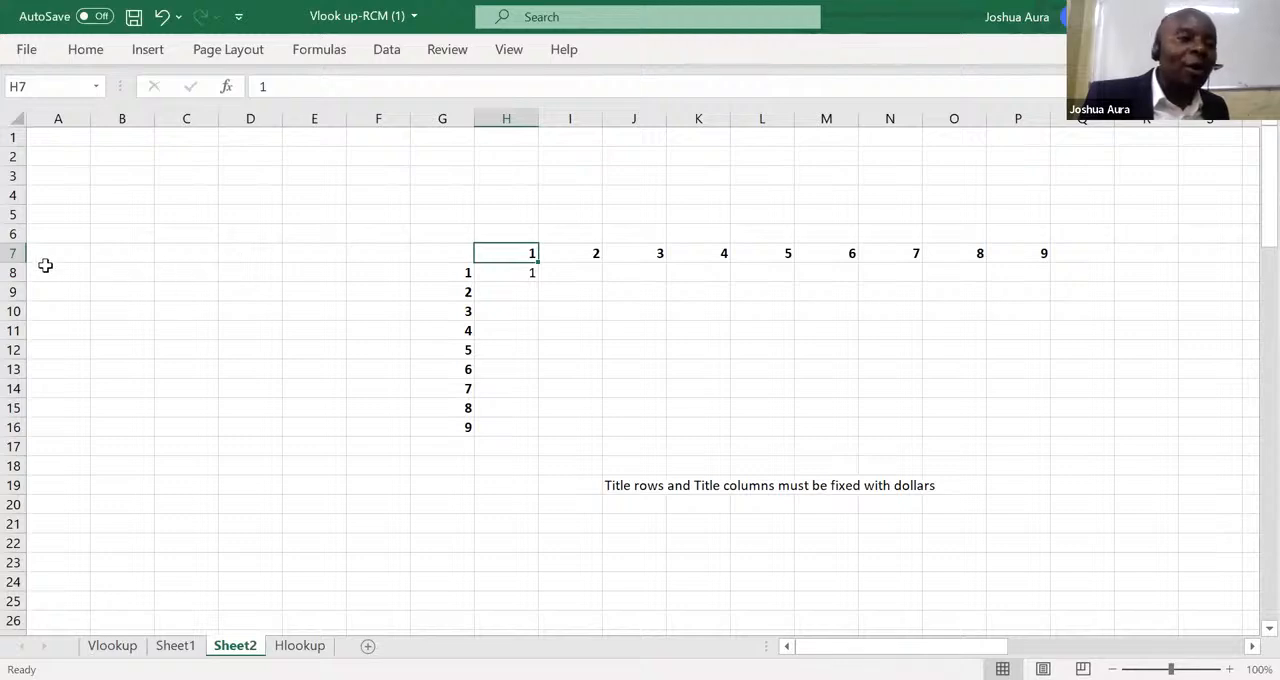
Change the H8 formula to =H$7*$G8, fixing the header row and the header column with dollar signs.
click(524, 273)
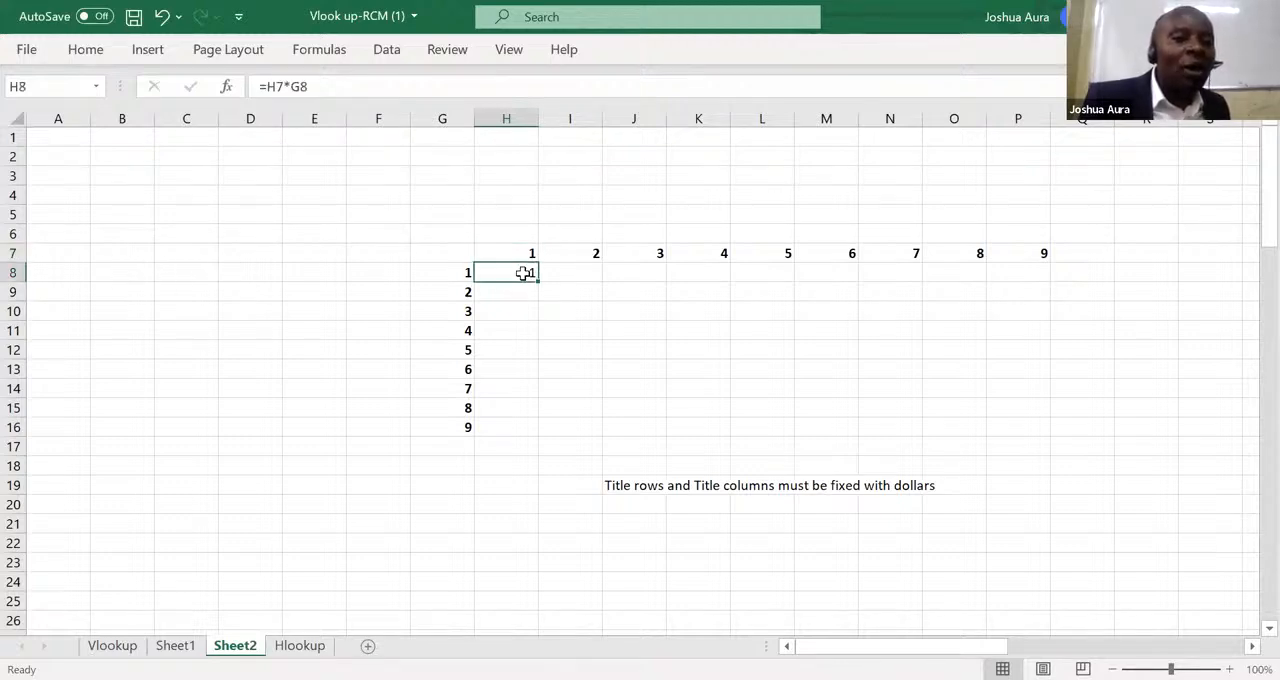
click(278, 86)
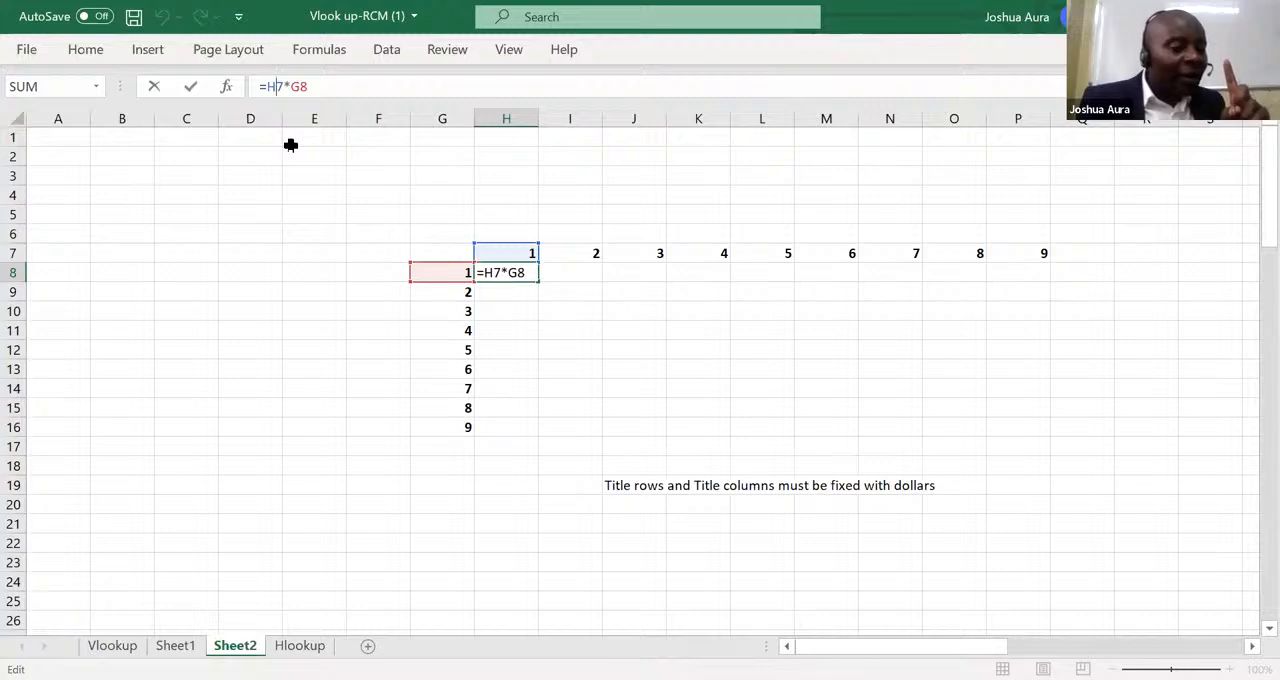
text($)
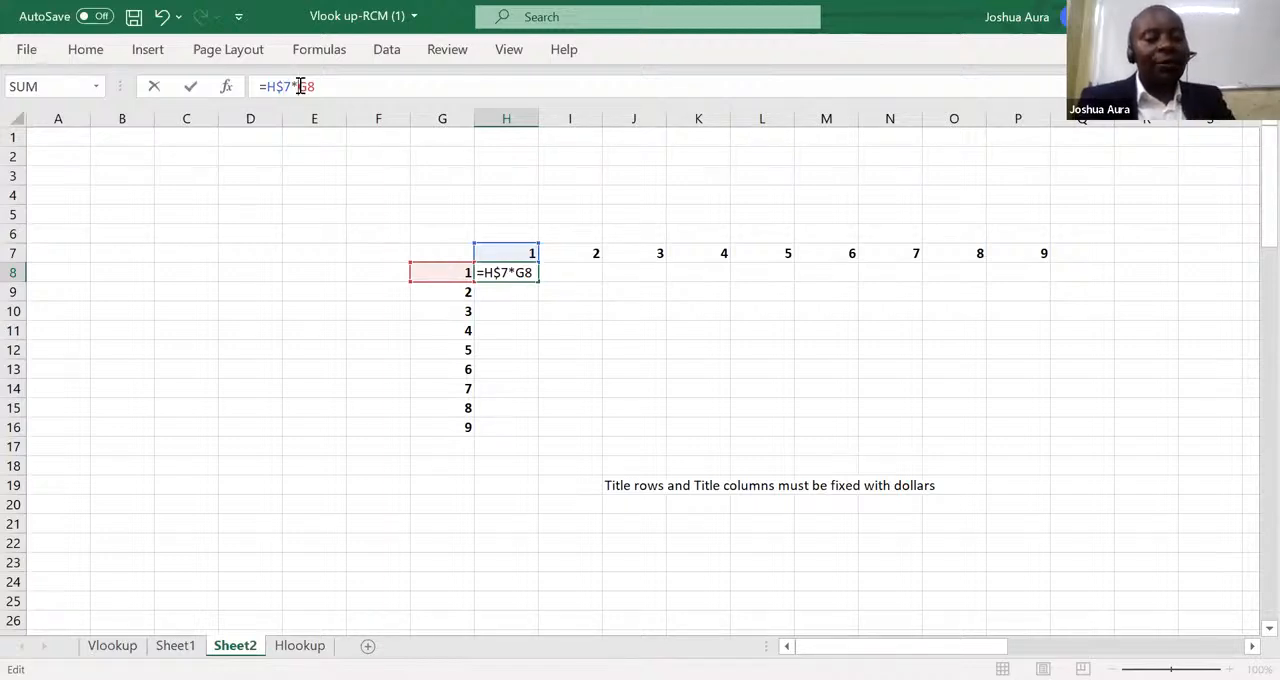
text($)
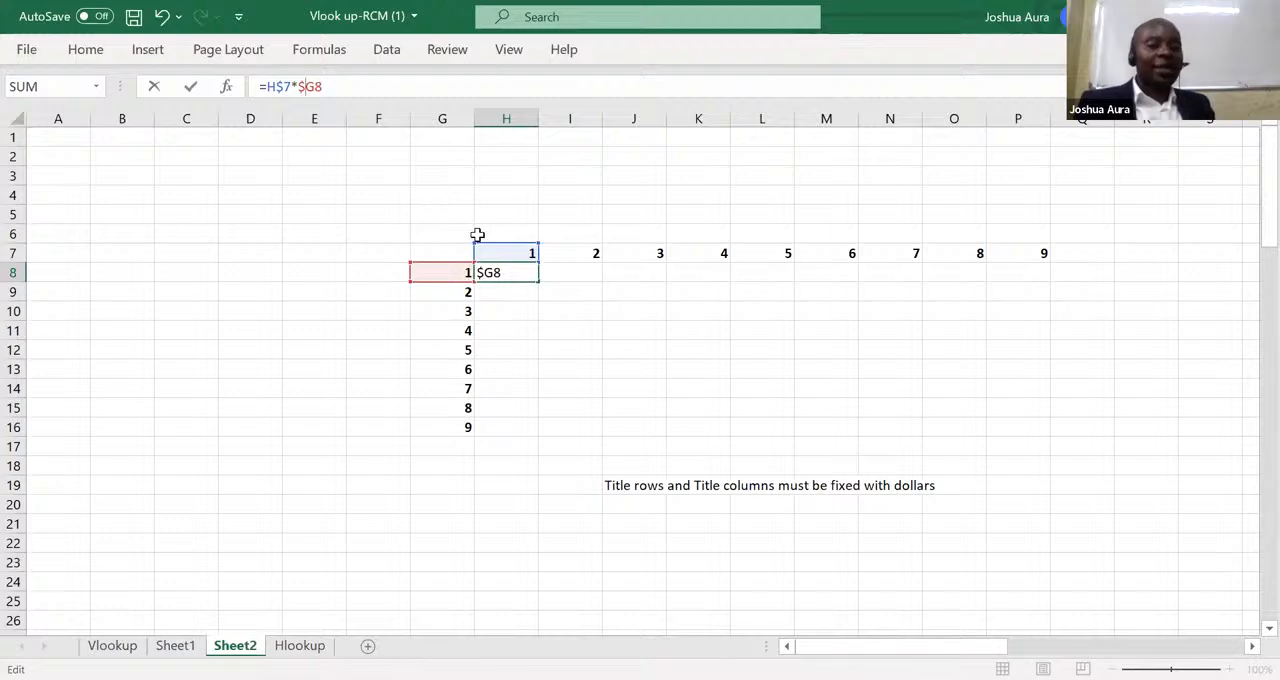
key(Return)
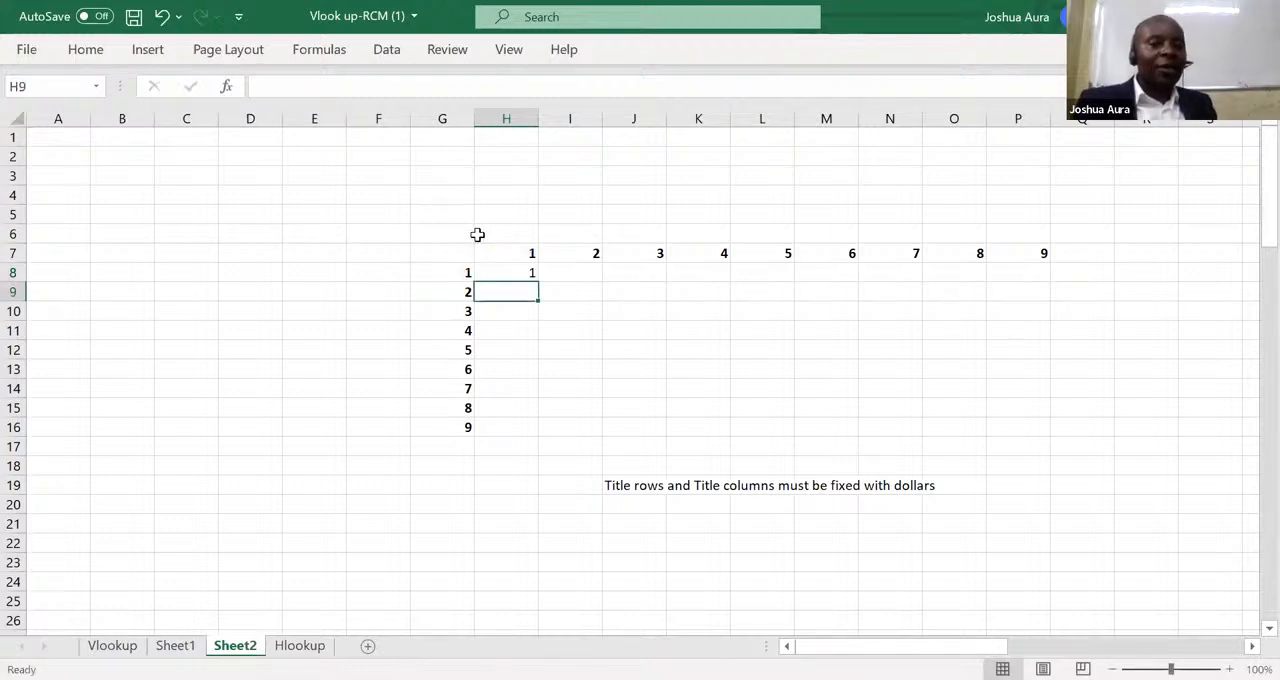
Fill the H8 formula down to H16 and across to column P to populate the multiplication table.
click(520, 272)
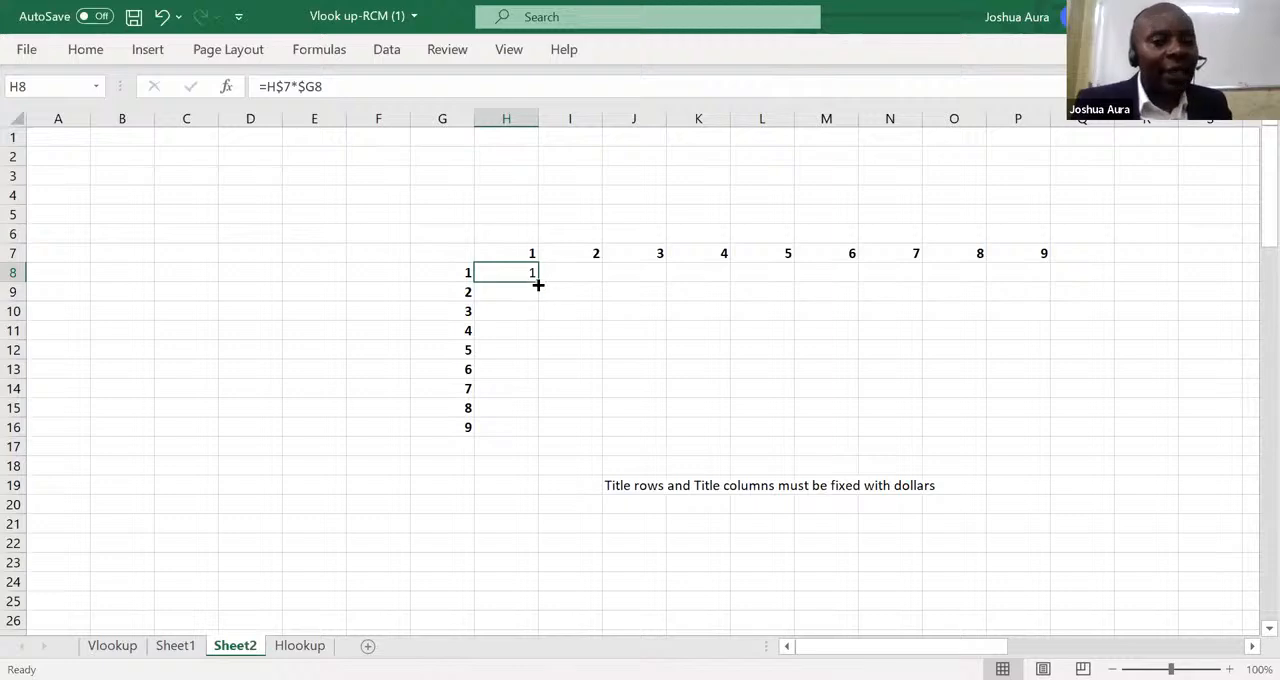
drag(539, 281, 558, 428)
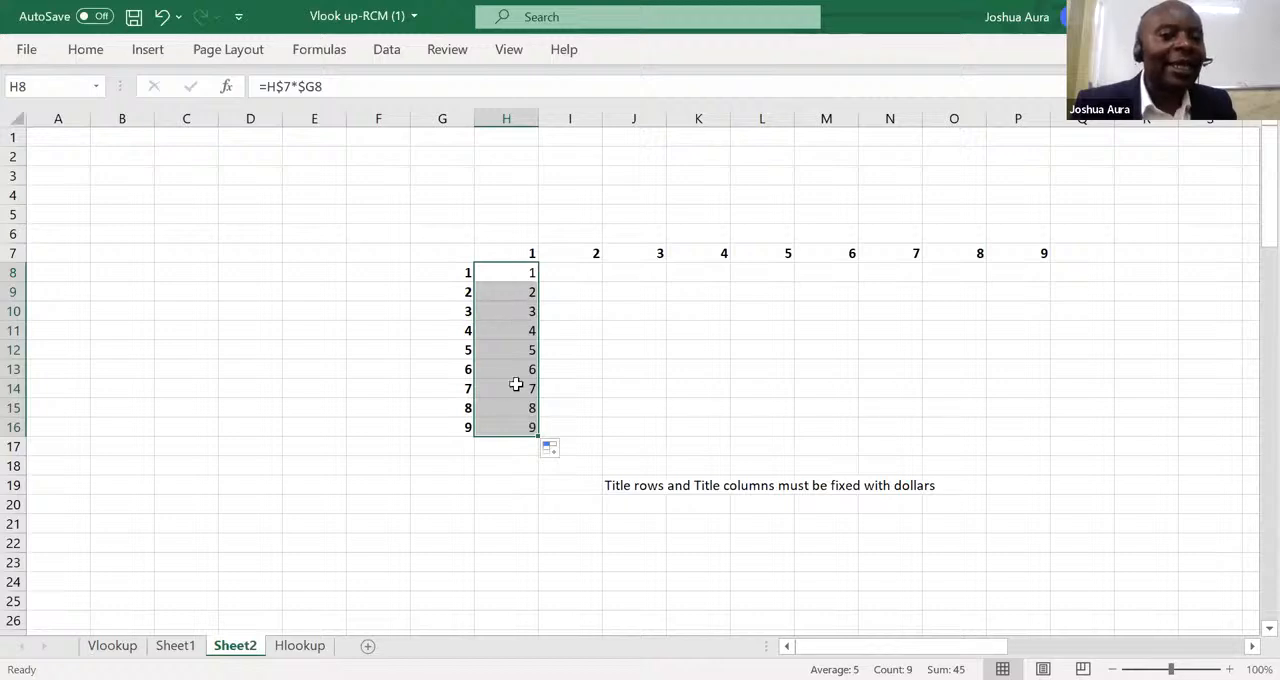
drag(536, 434, 1021, 456)
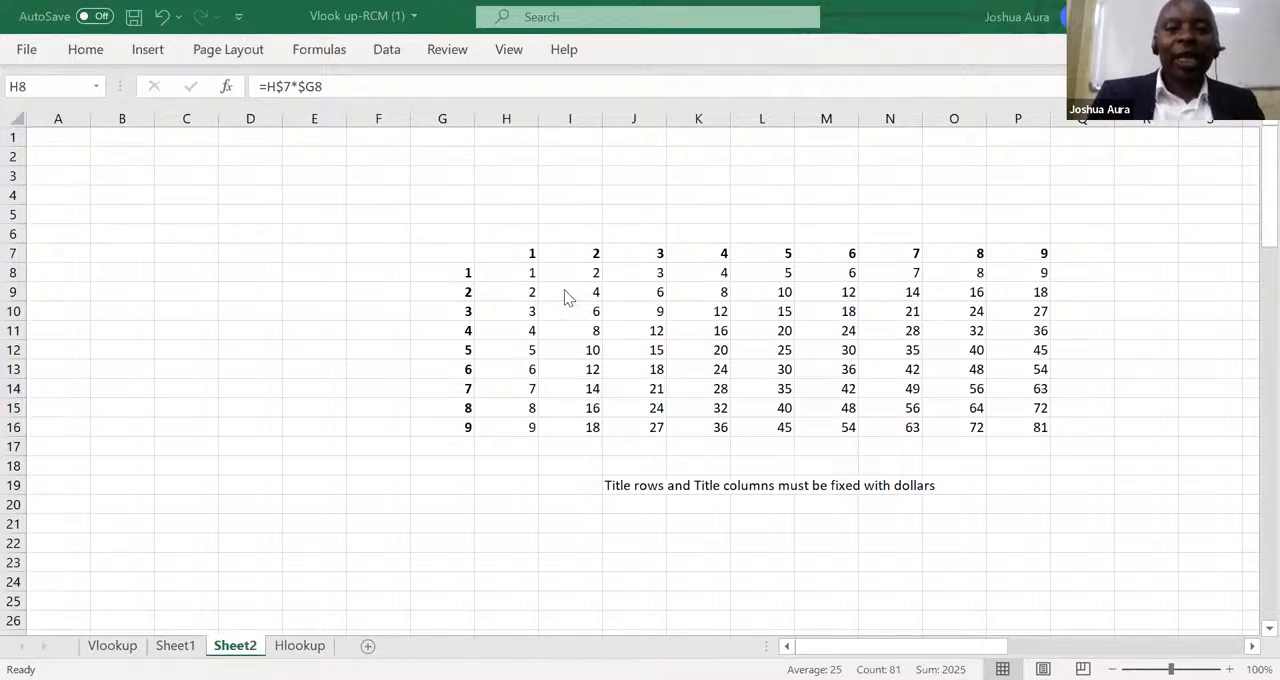
Undo the table fills, the H8 formula entries and the J19 note, leaving only the bold header numbers.
click(162, 16)
click(162, 16)
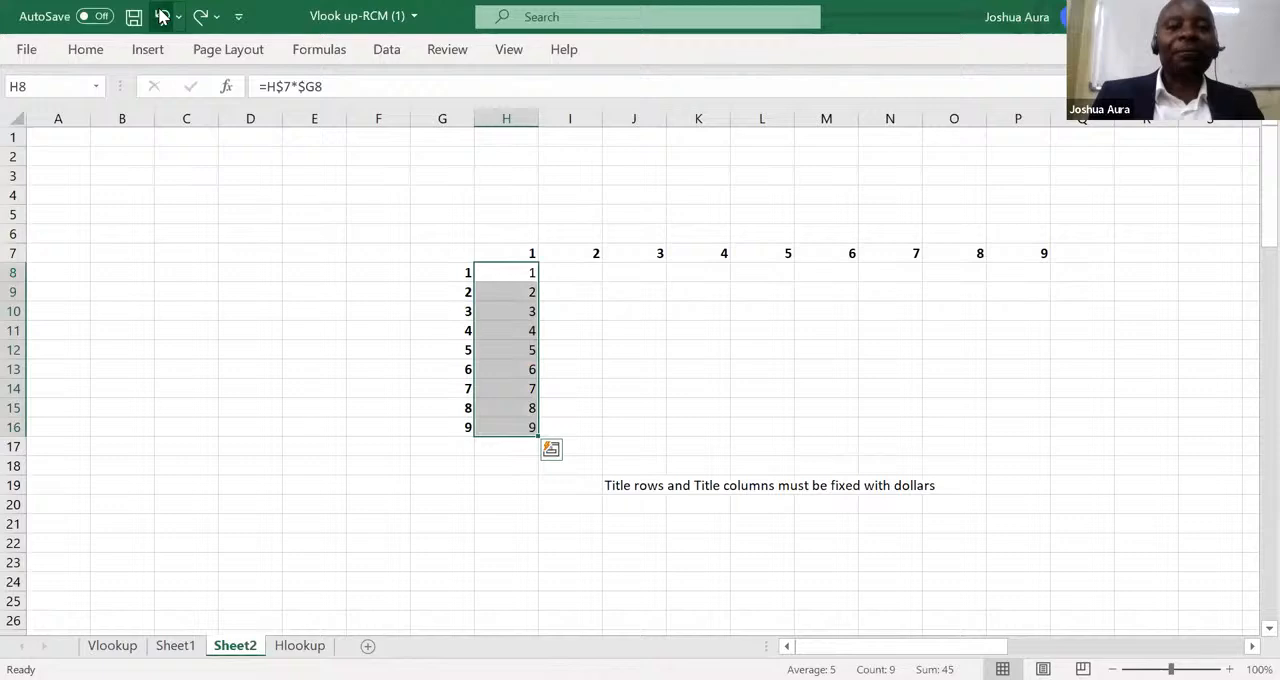
click(162, 16)
click(162, 16)
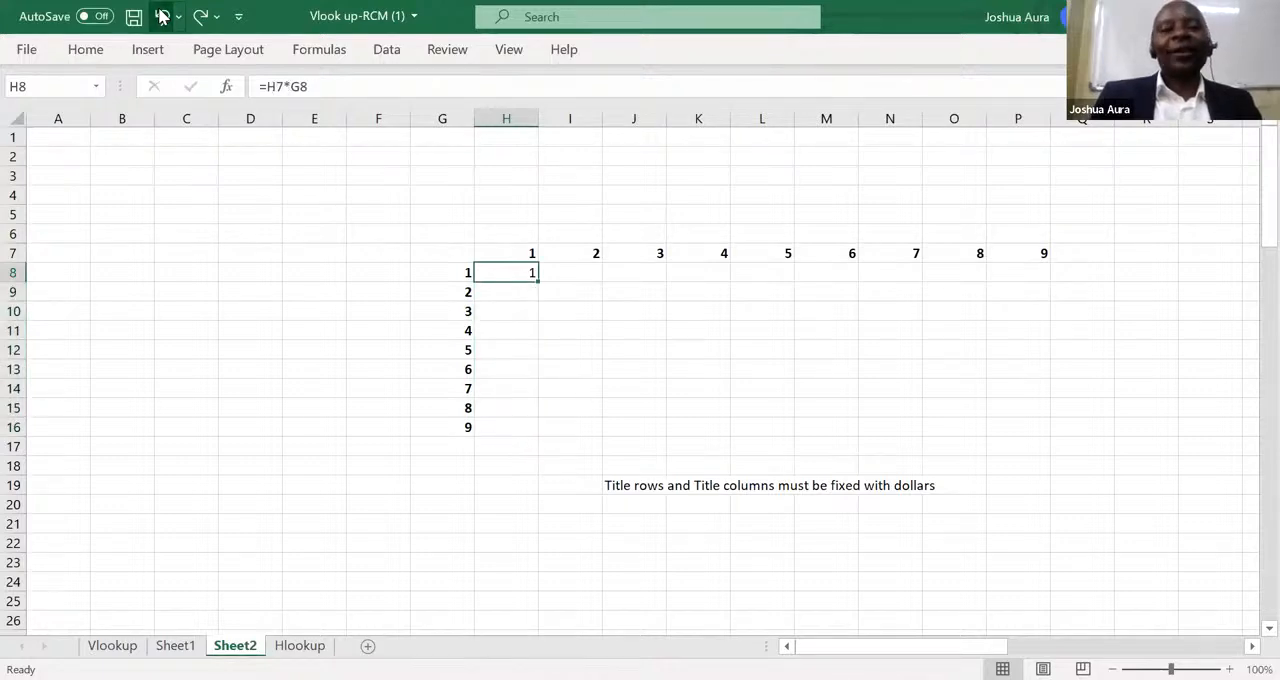
click(162, 16)
click(162, 17)
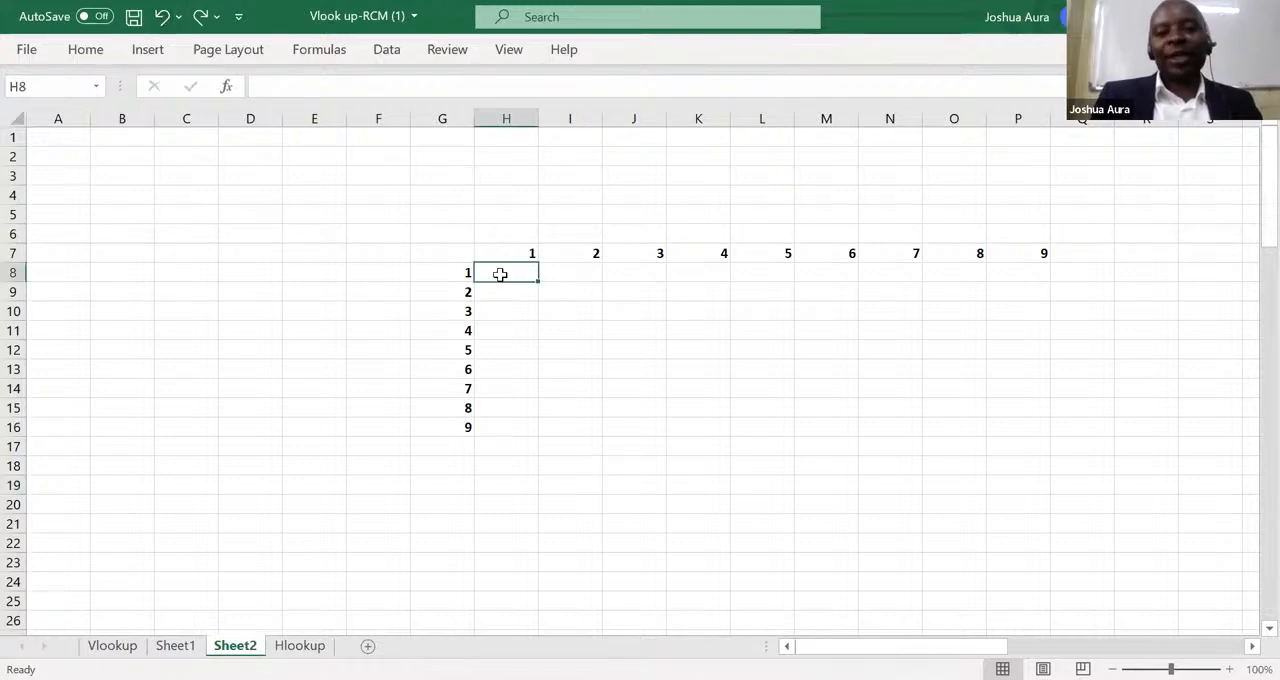
Enter the formula =H$7*$G8 in H8, multiplying the two headers with row 7 and column G fixed.
text(=)
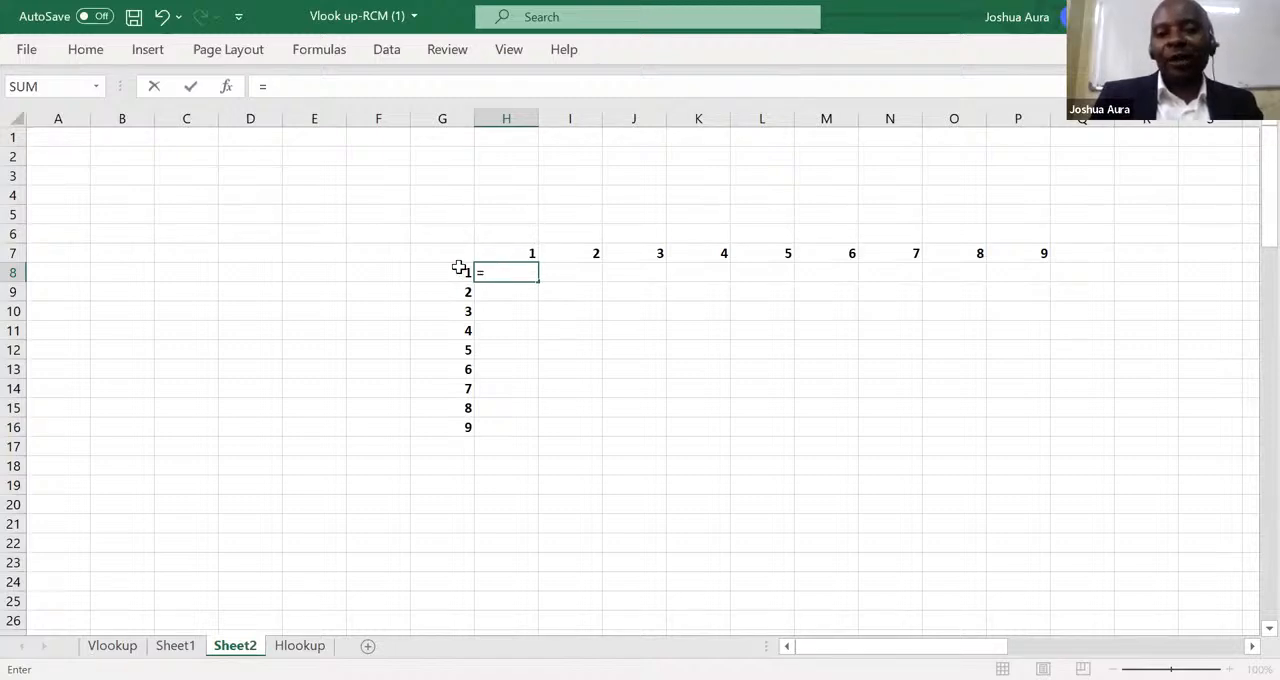
click(529, 252)
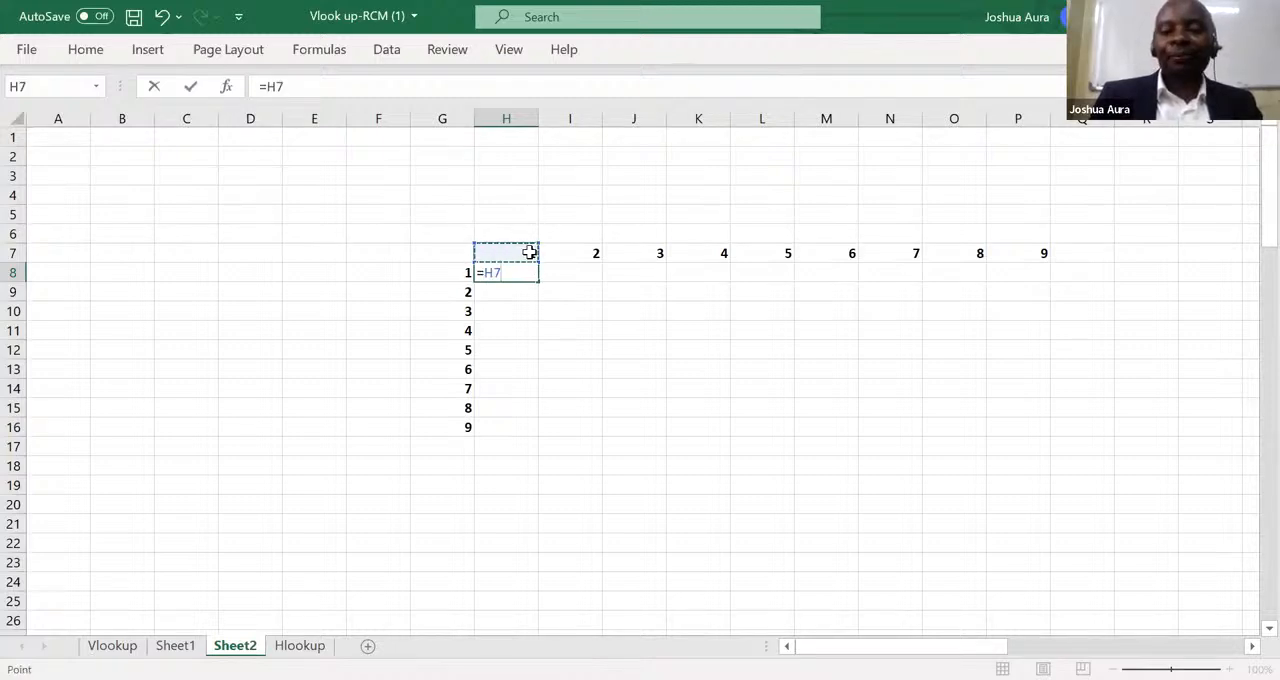
text(*)
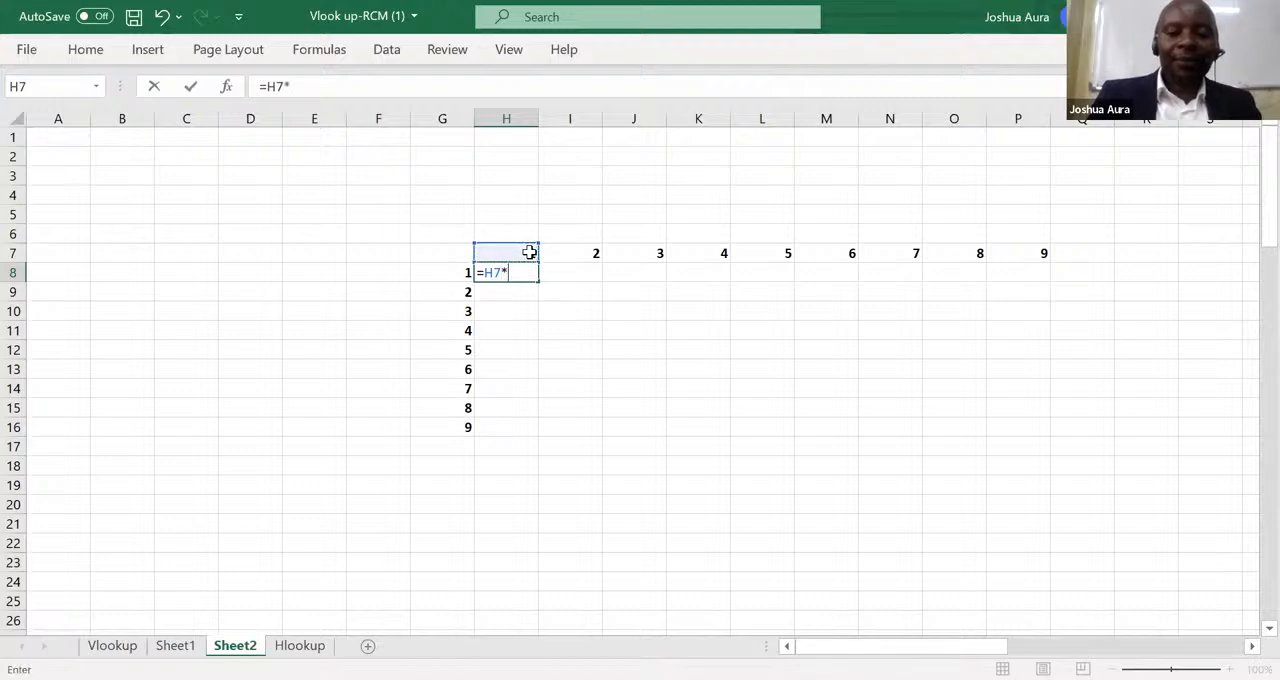
click(465, 274)
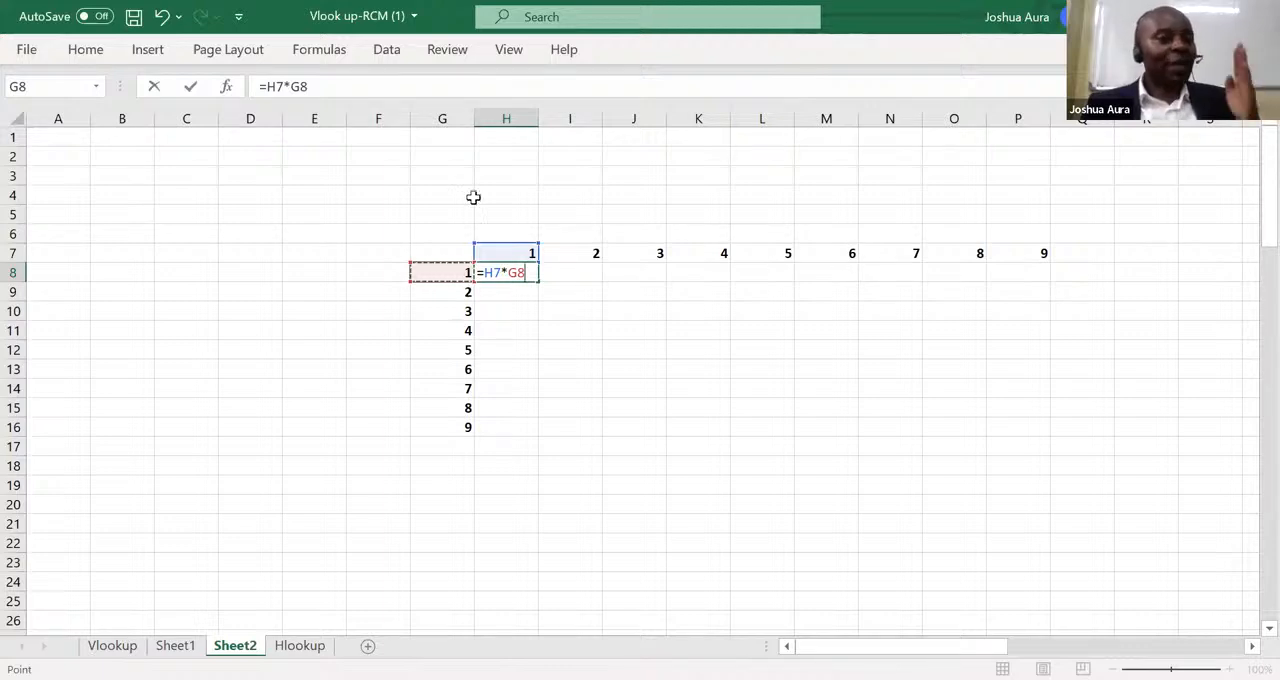
click(278, 88)
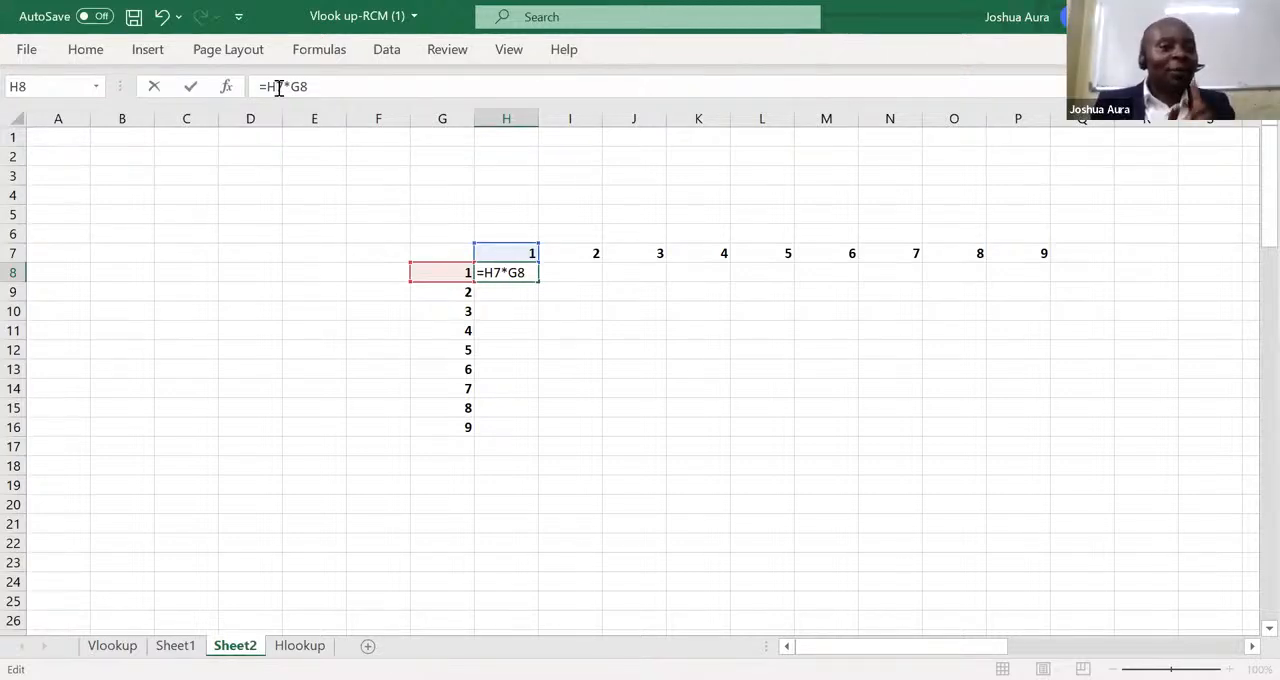
text($)
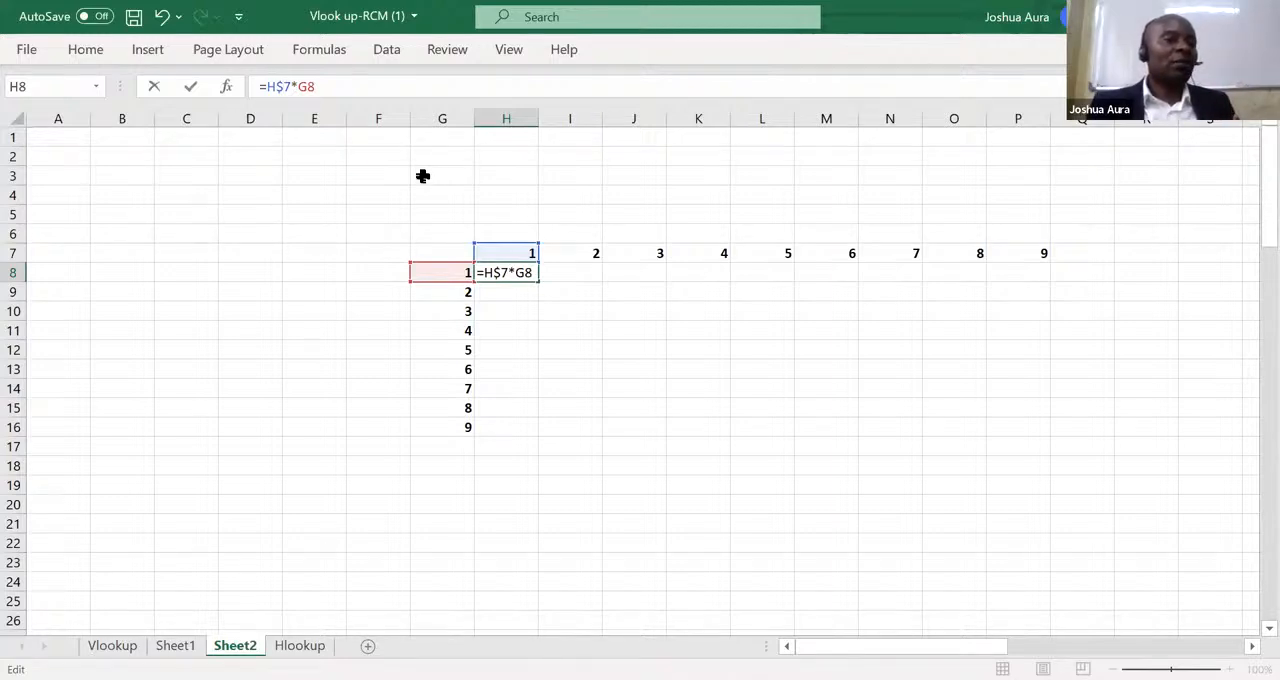
click(298, 88)
text($)
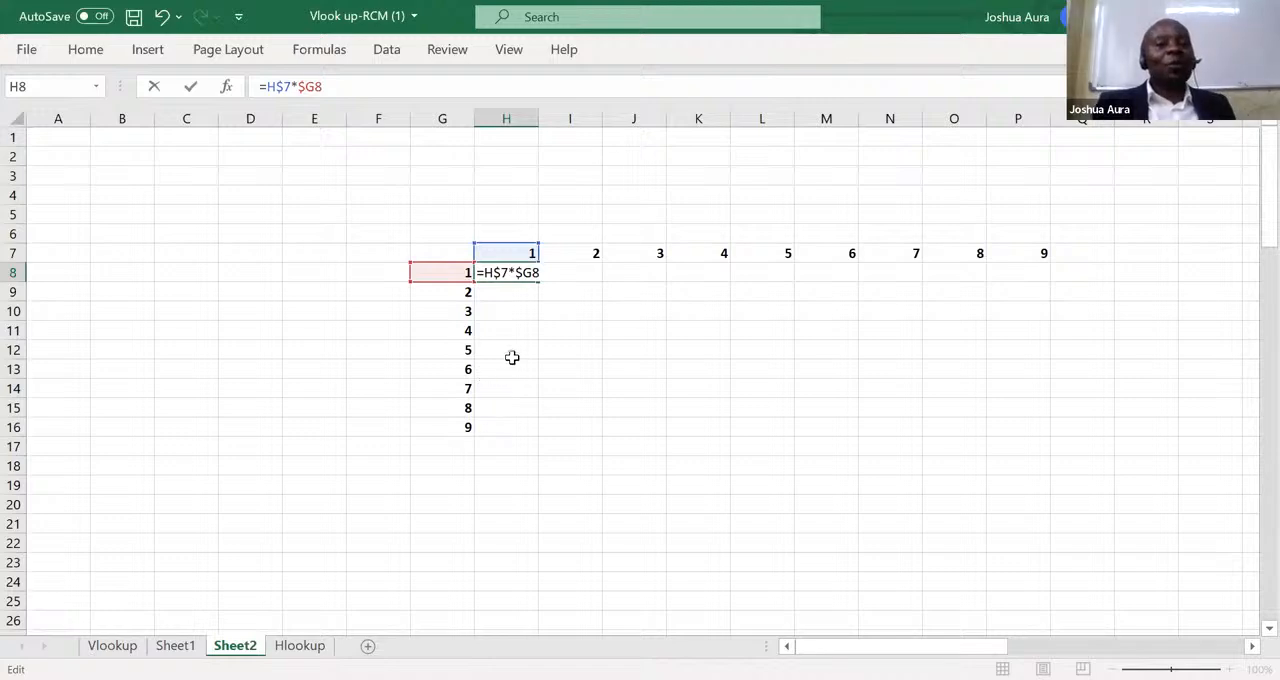
click(511, 277)
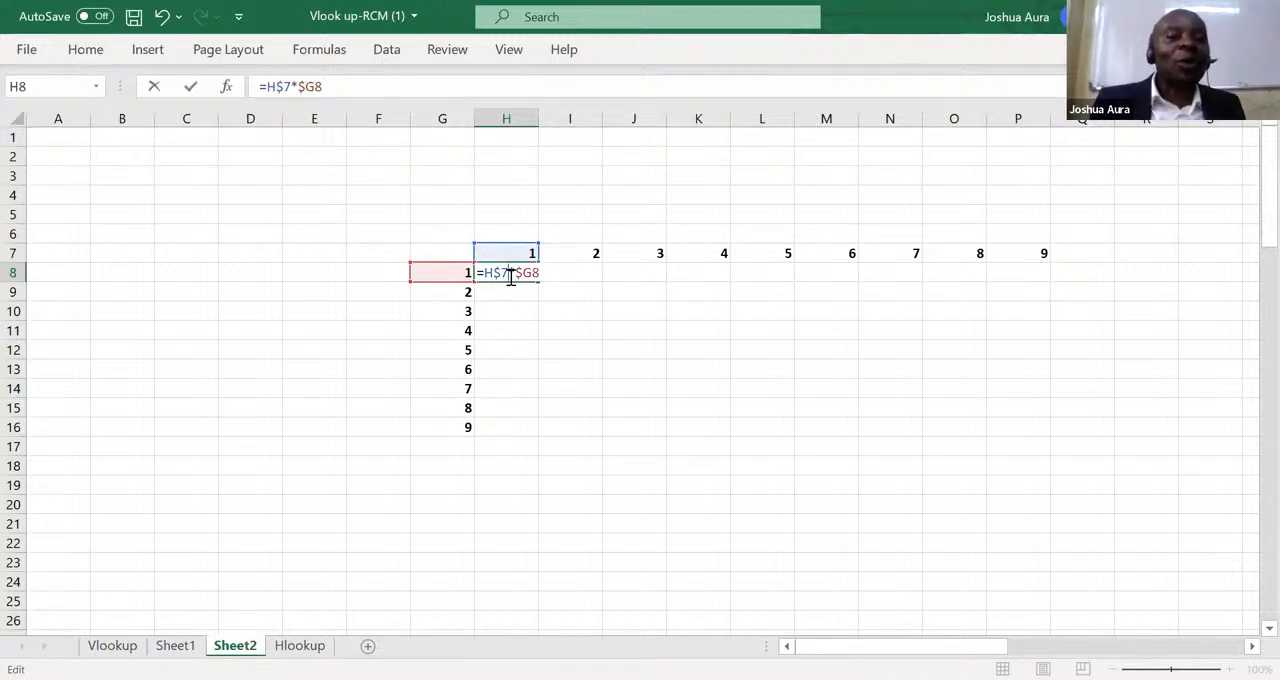
key(Return)
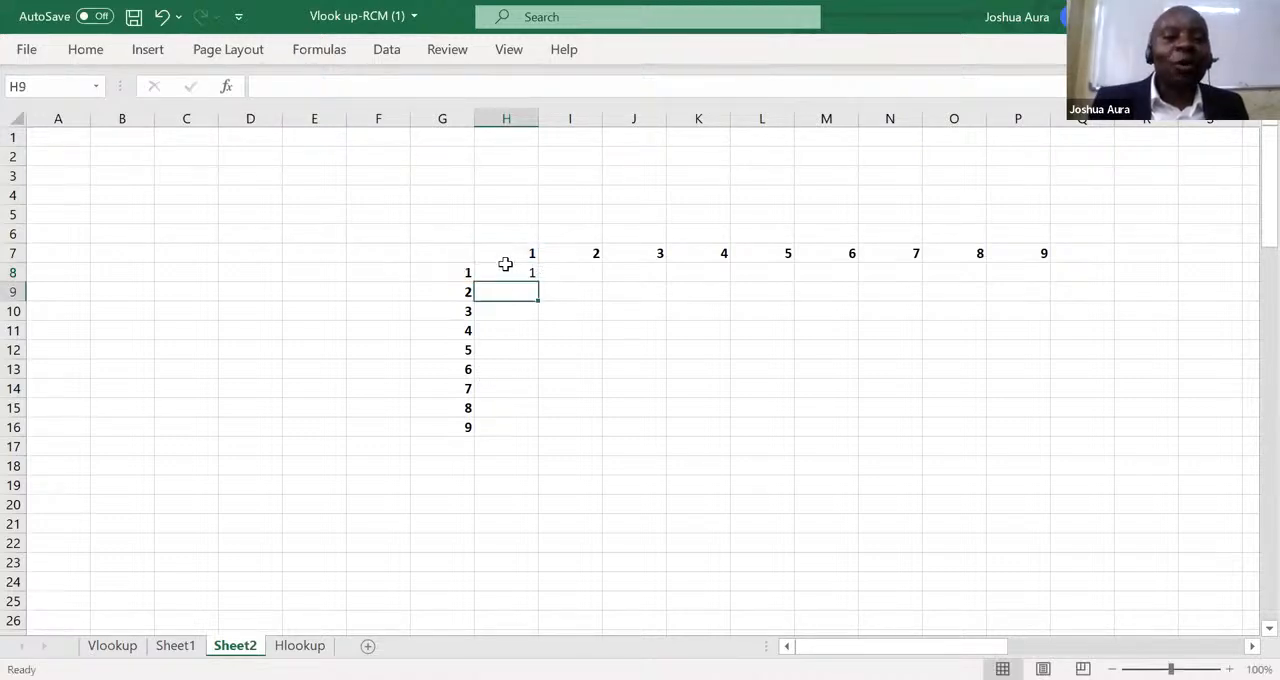
Copy the mixed-reference formula from H8 through the whole range H8:P16 to complete the 9 by 9 table.
click(520, 272)
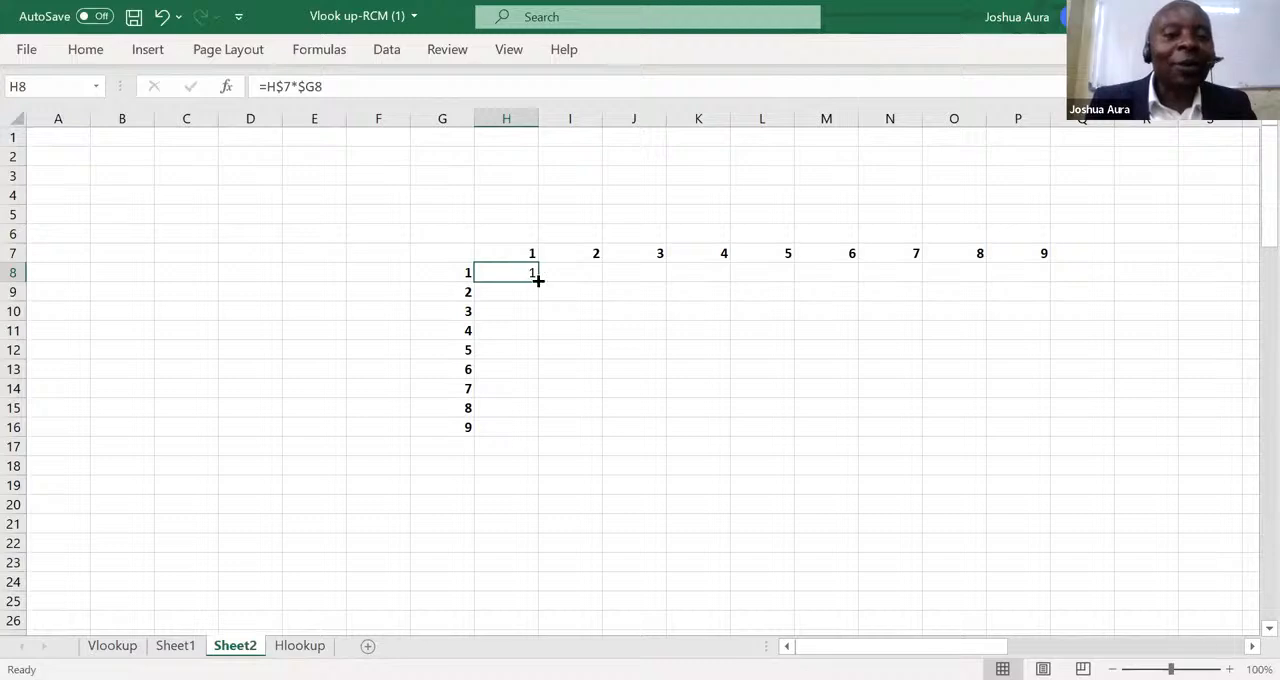
drag(540, 285, 684, 430)
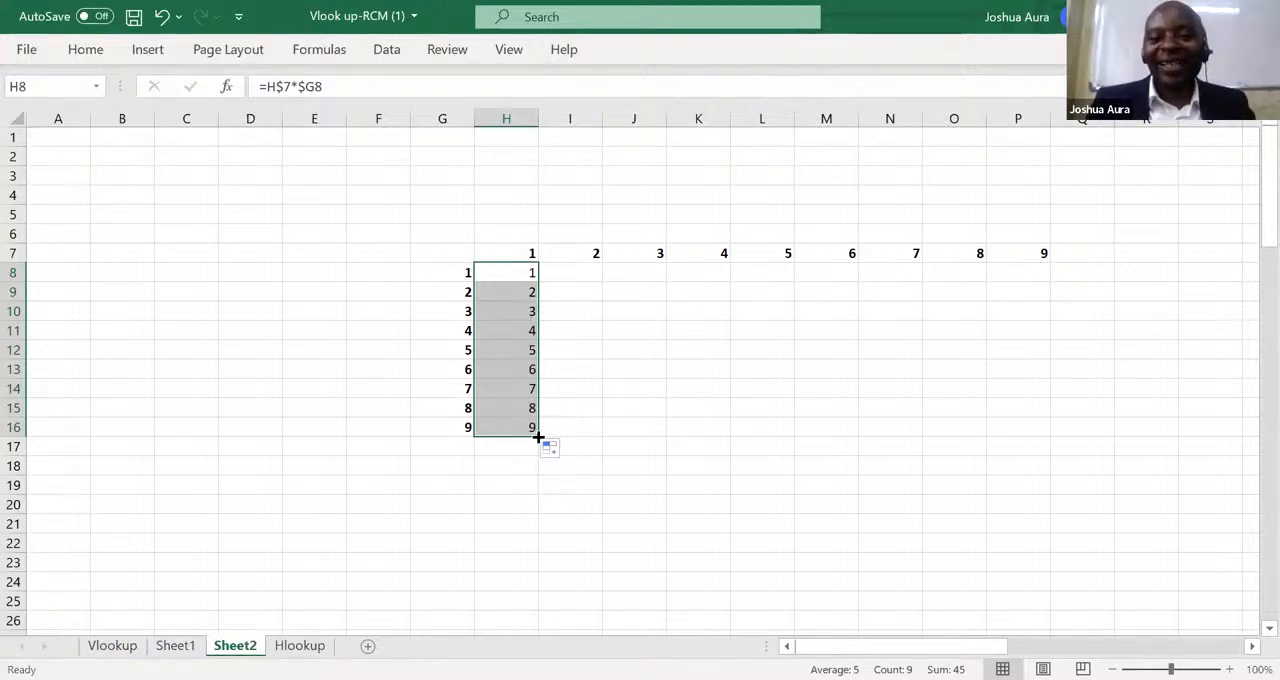
drag(538, 434, 1034, 438)
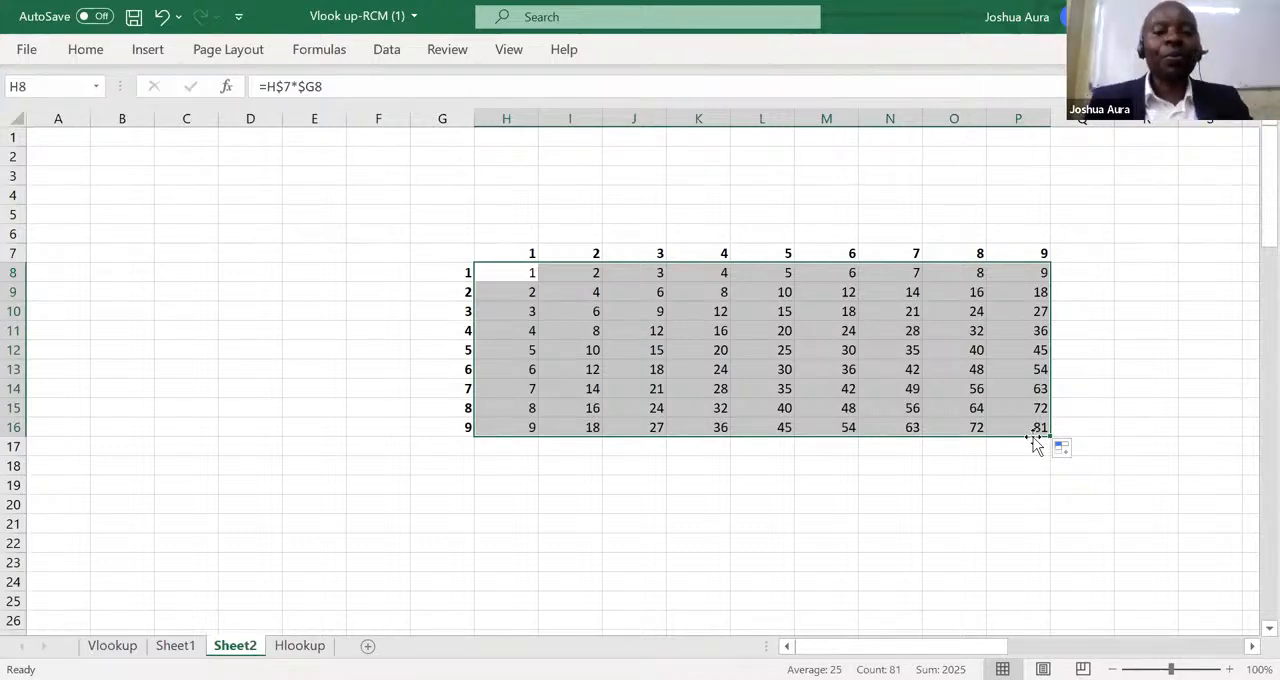
click(723, 95)
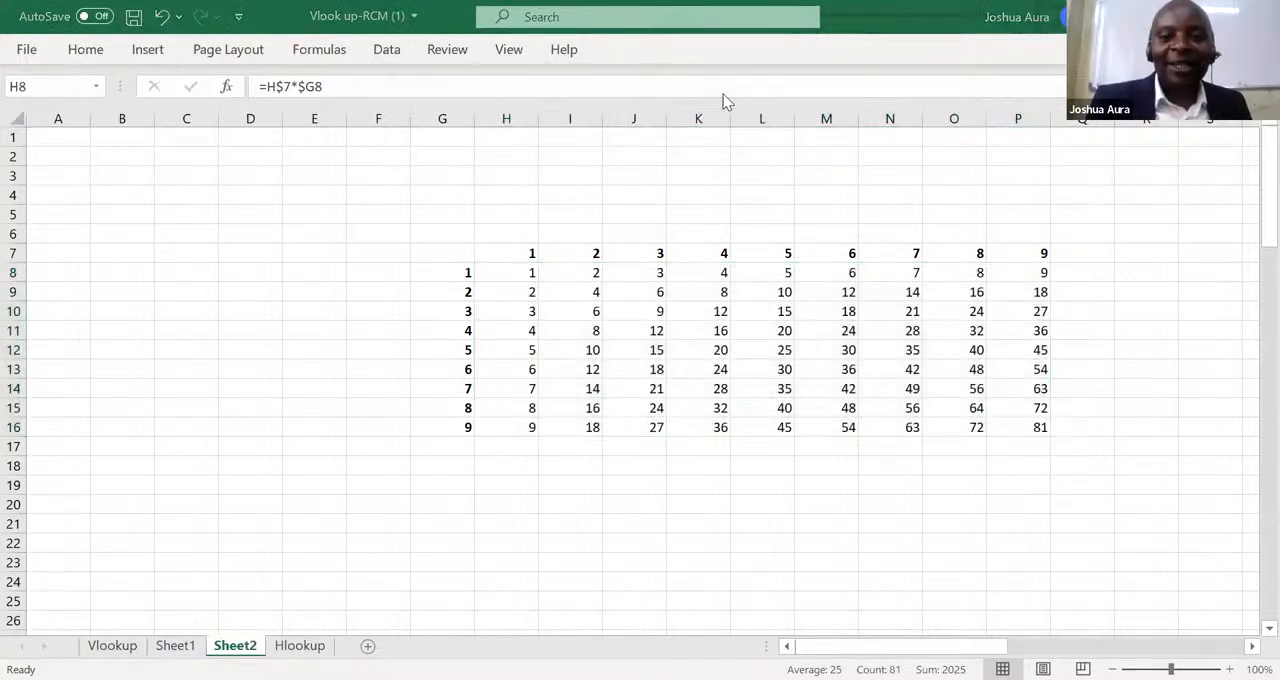
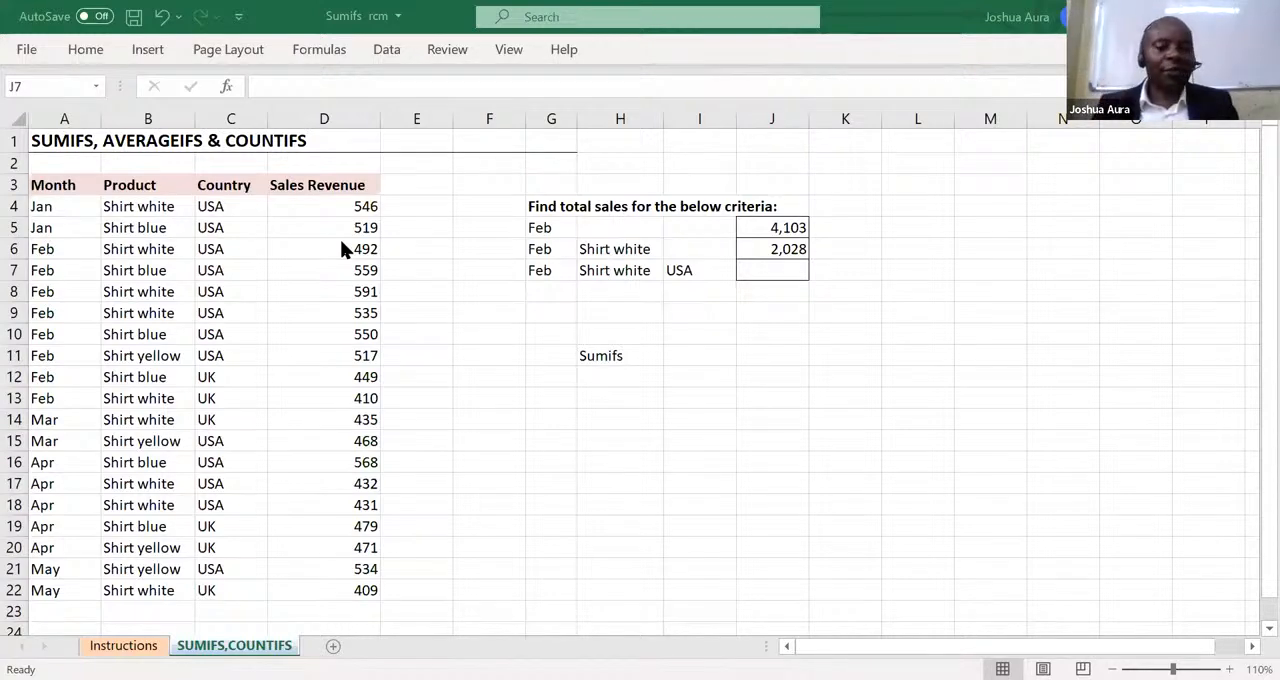
Total the Sales Revenue column in D23 with a SUM of D4:D22 and make it bold.
click(343, 610)
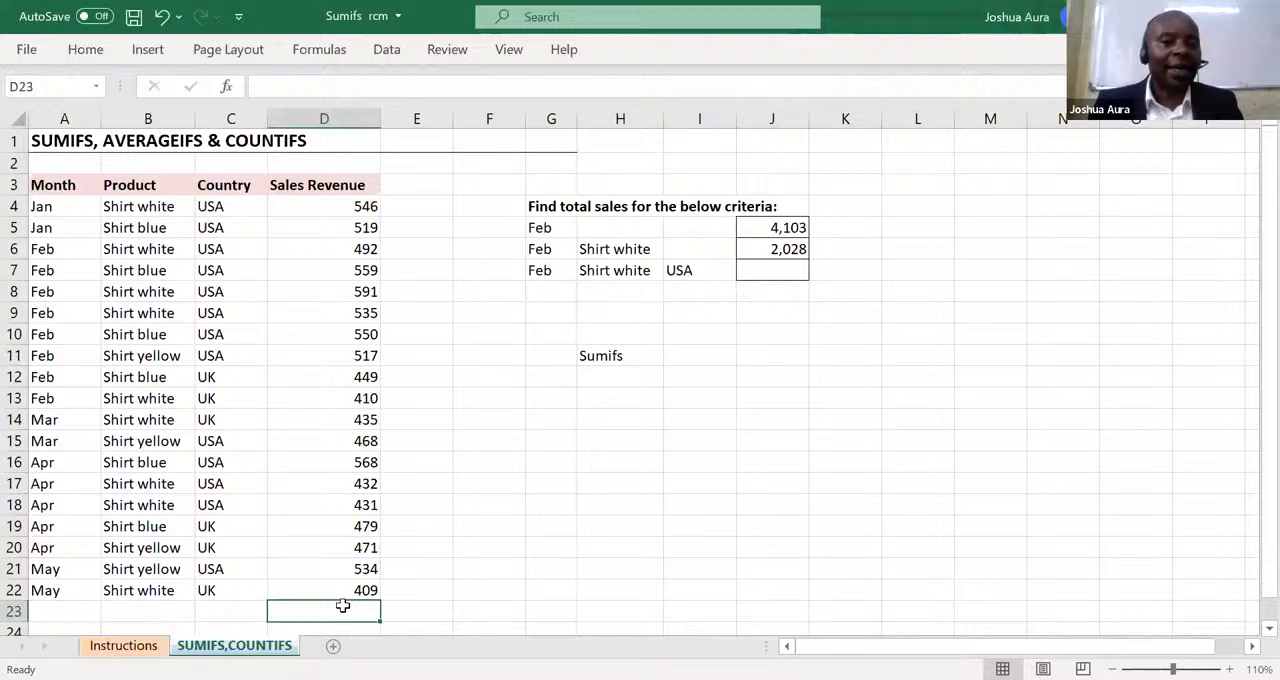
key(alt+=)
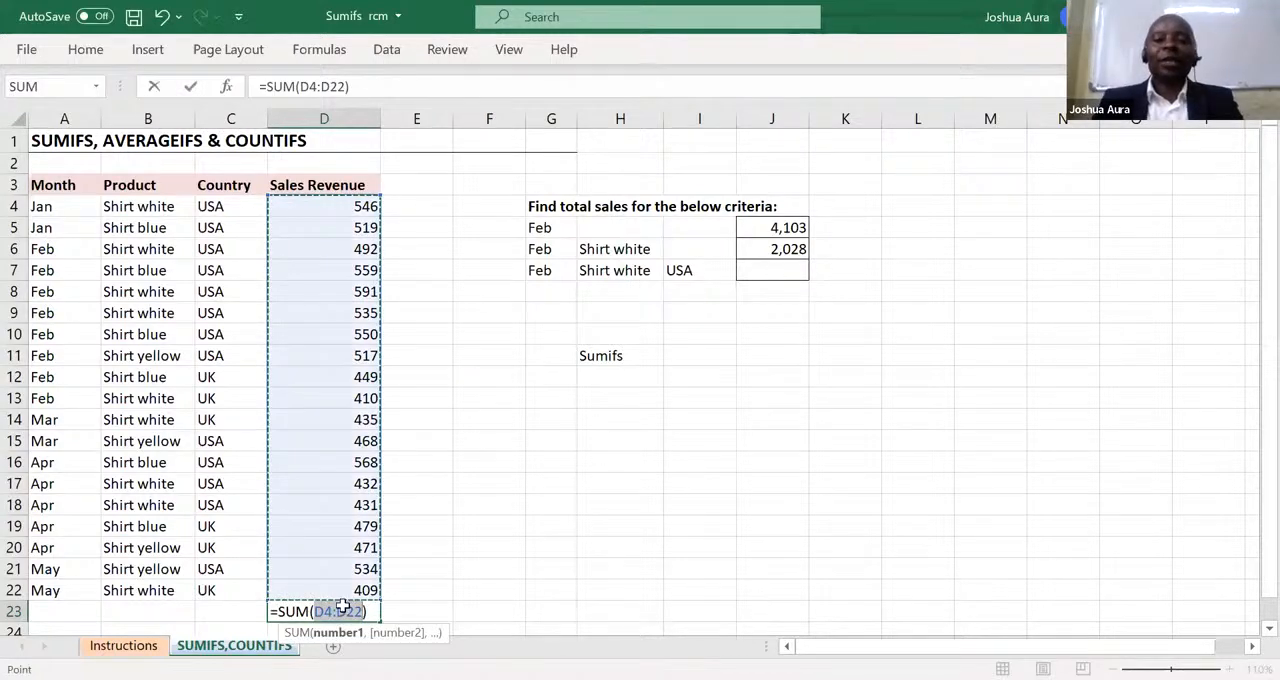
key(Return)
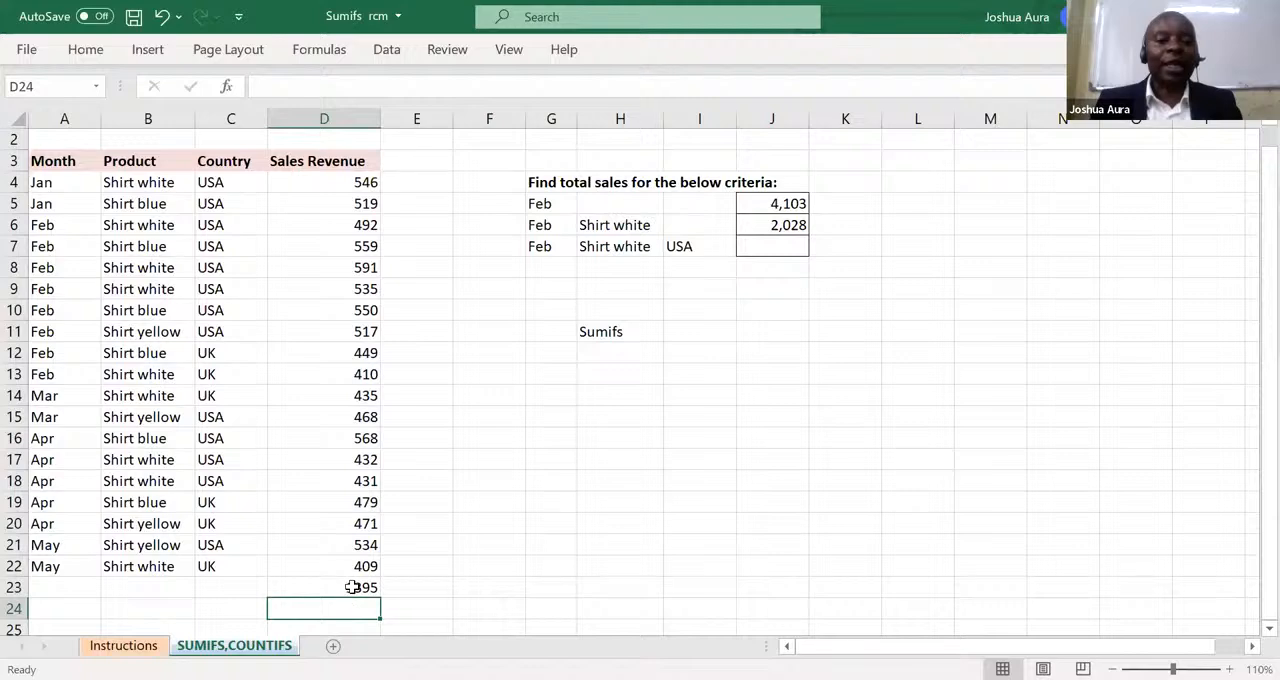
click(352, 587)
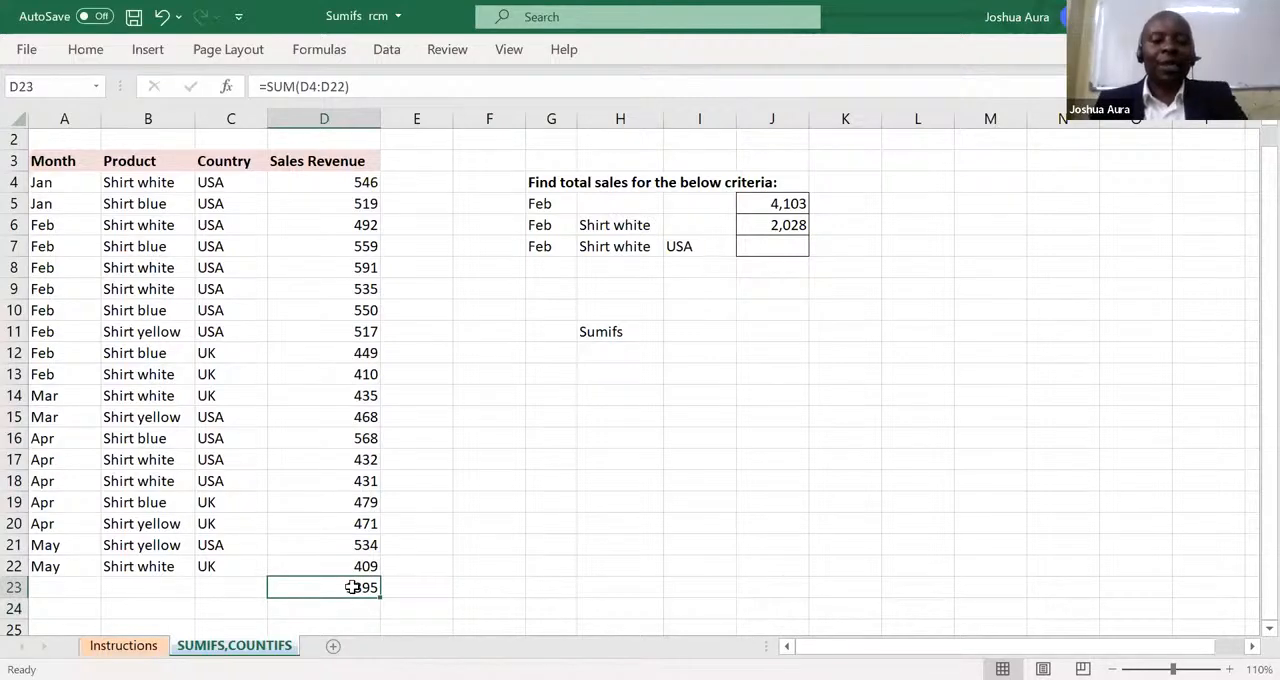
key(ctrl+b)
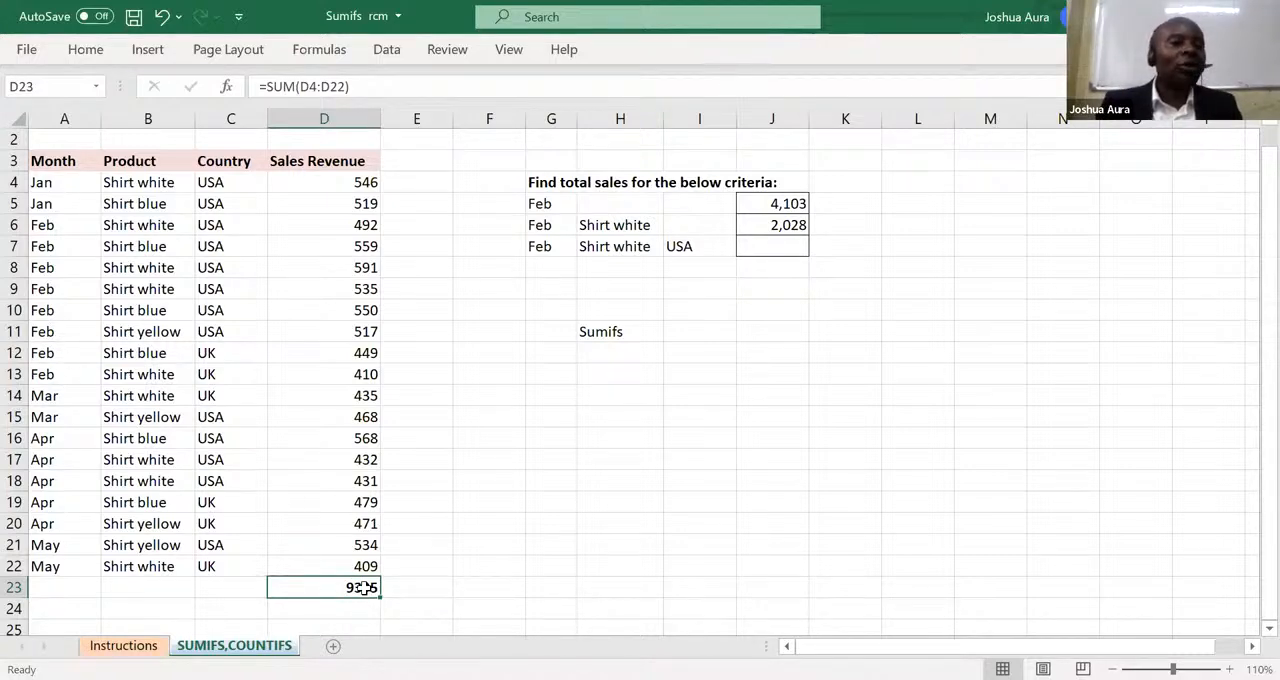
Undo the bold formatting and the SUM total in D23.
click(163, 17)
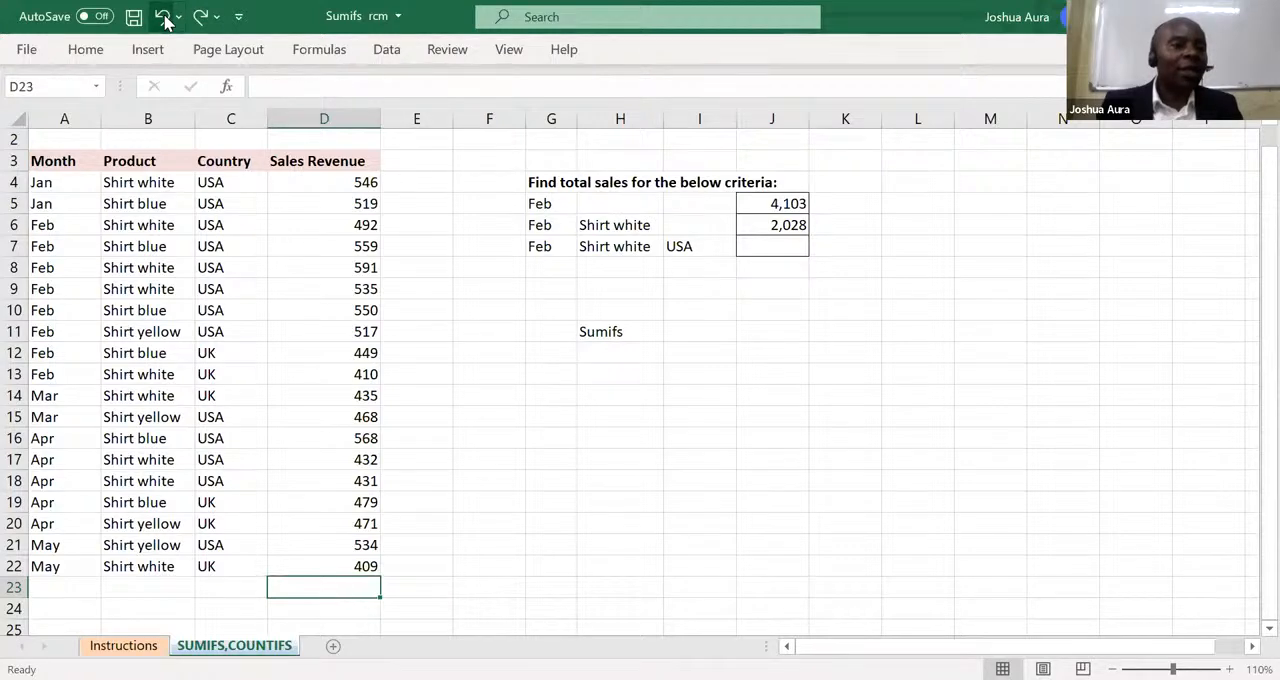
click(739, 452)
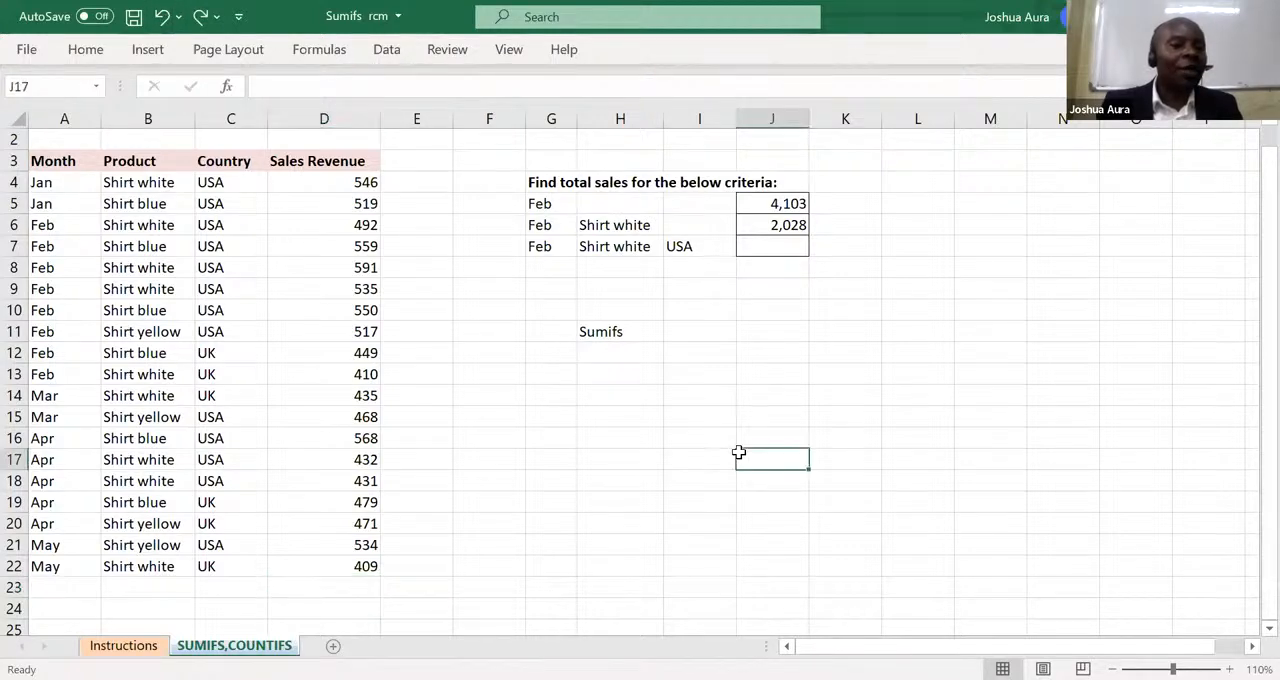
click(788, 203)
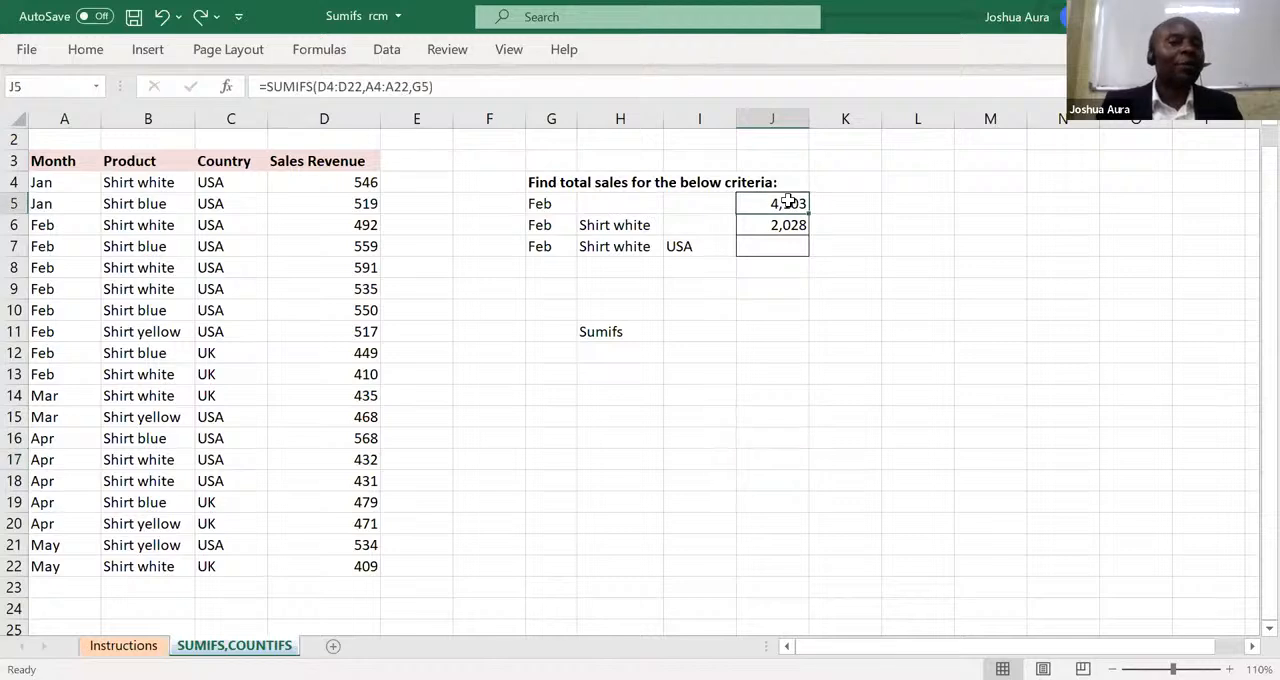
Make the Sumifs label in H11 bold and enter the note "Summation with a condition" beside it in I11.
click(613, 338)
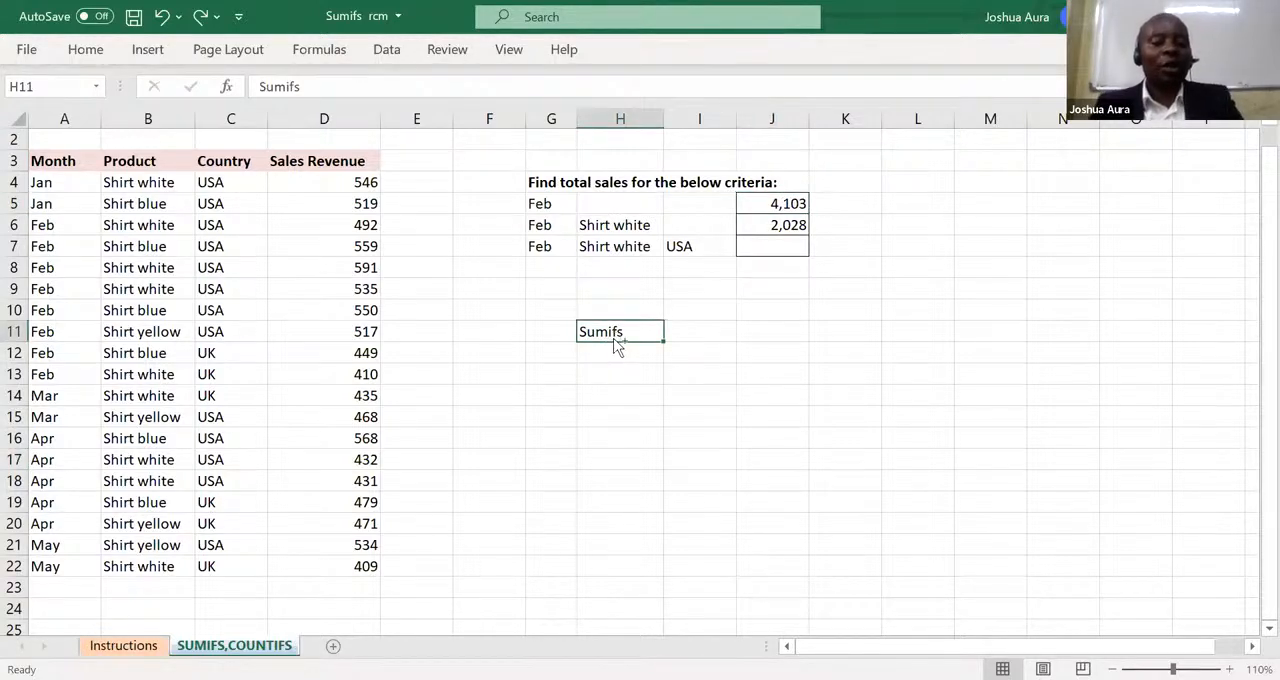
key(ctrl+b)
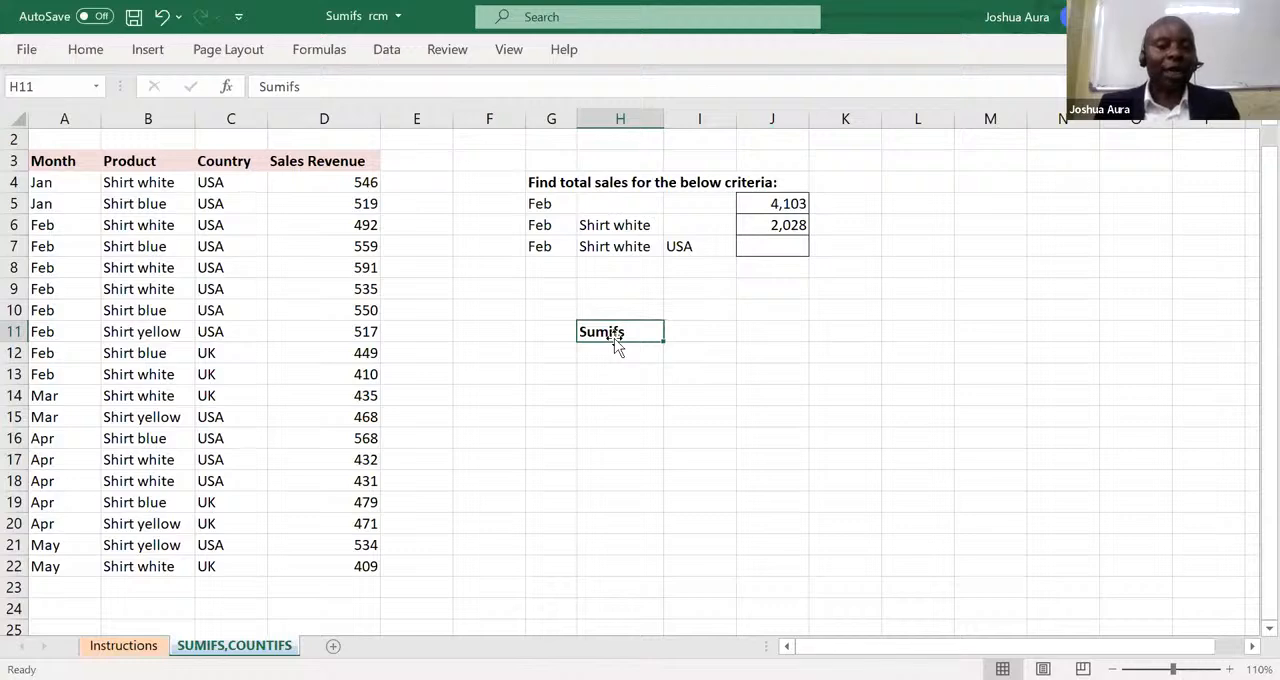
click(699, 331)
text(Sum)
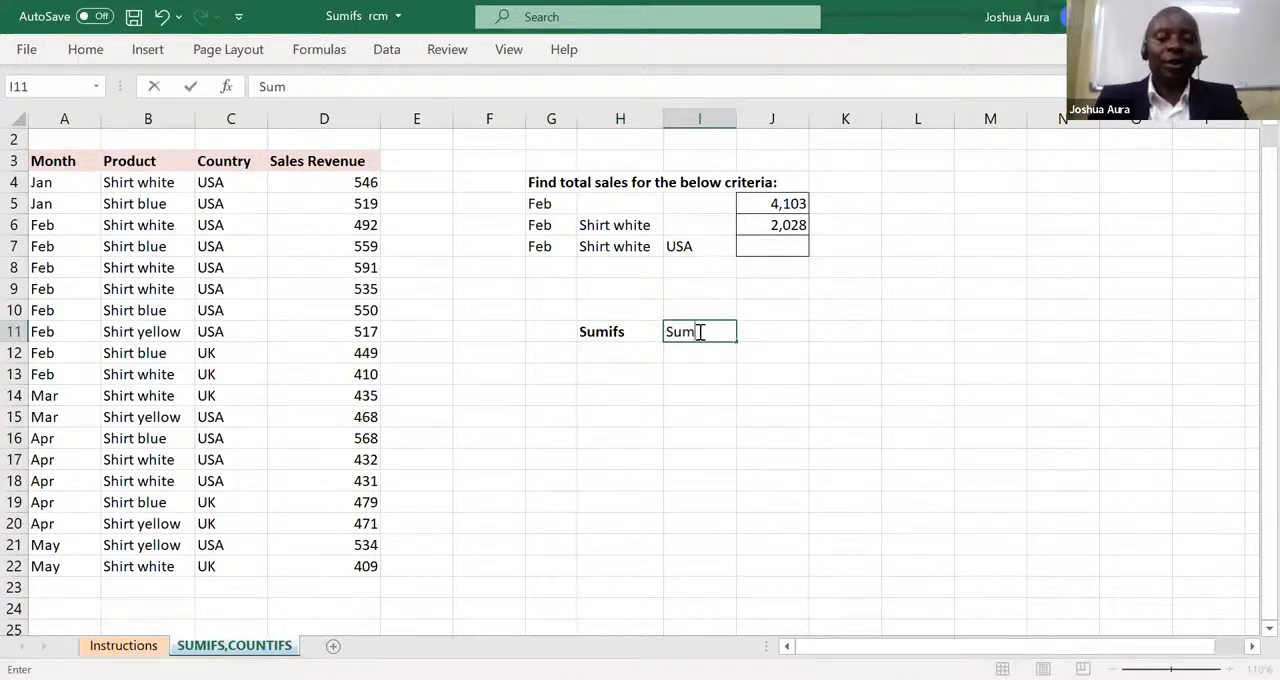
text(mation wi)
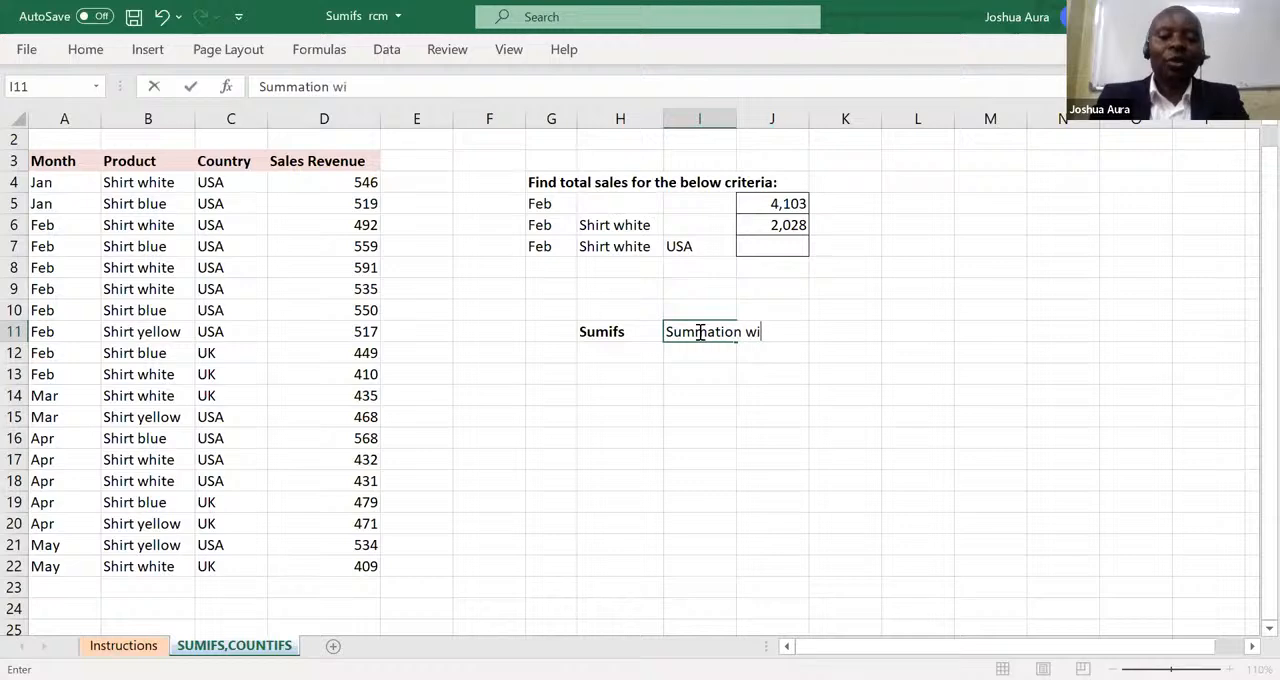
text(th  a coo)
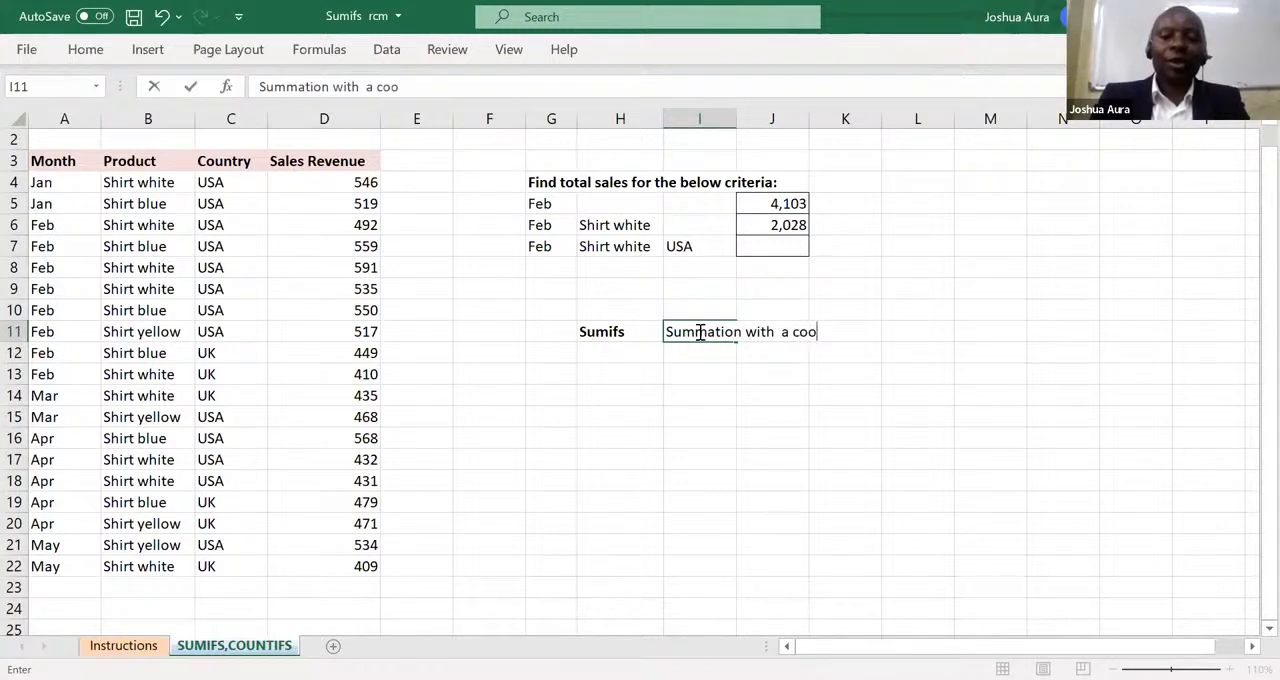
key(BackSpace)
text(nda)
key(BackSpace)
text(ition)
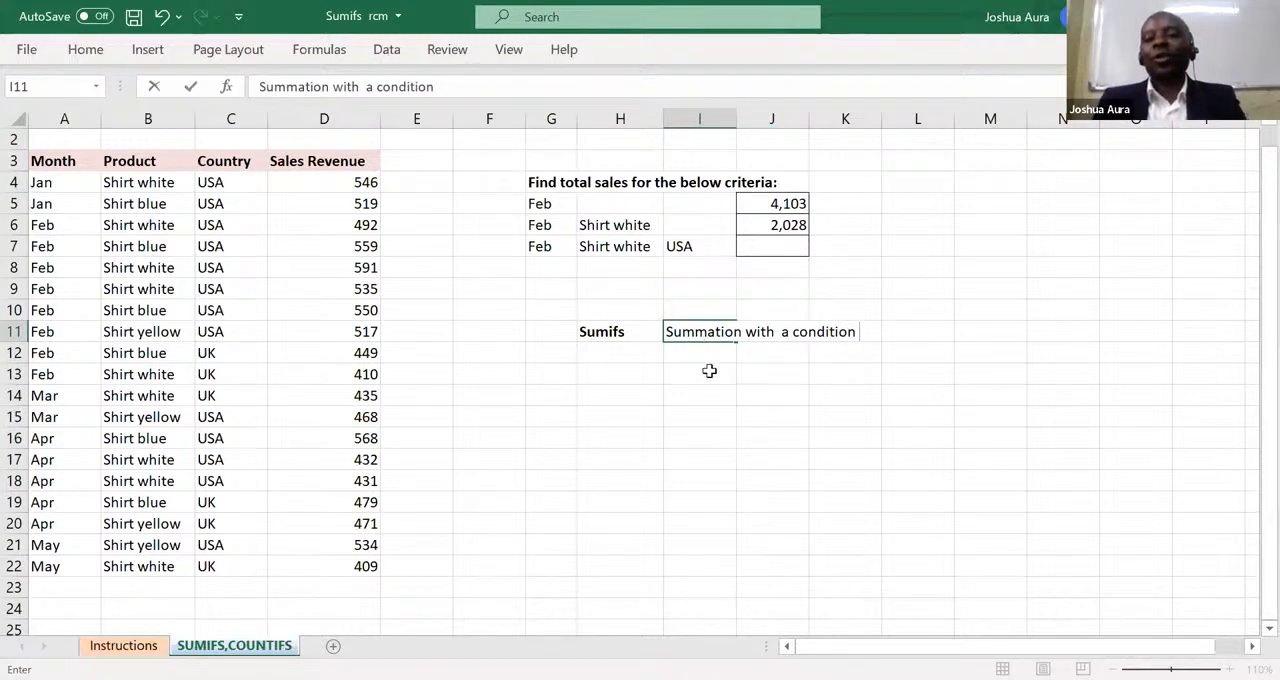
click(708, 371)
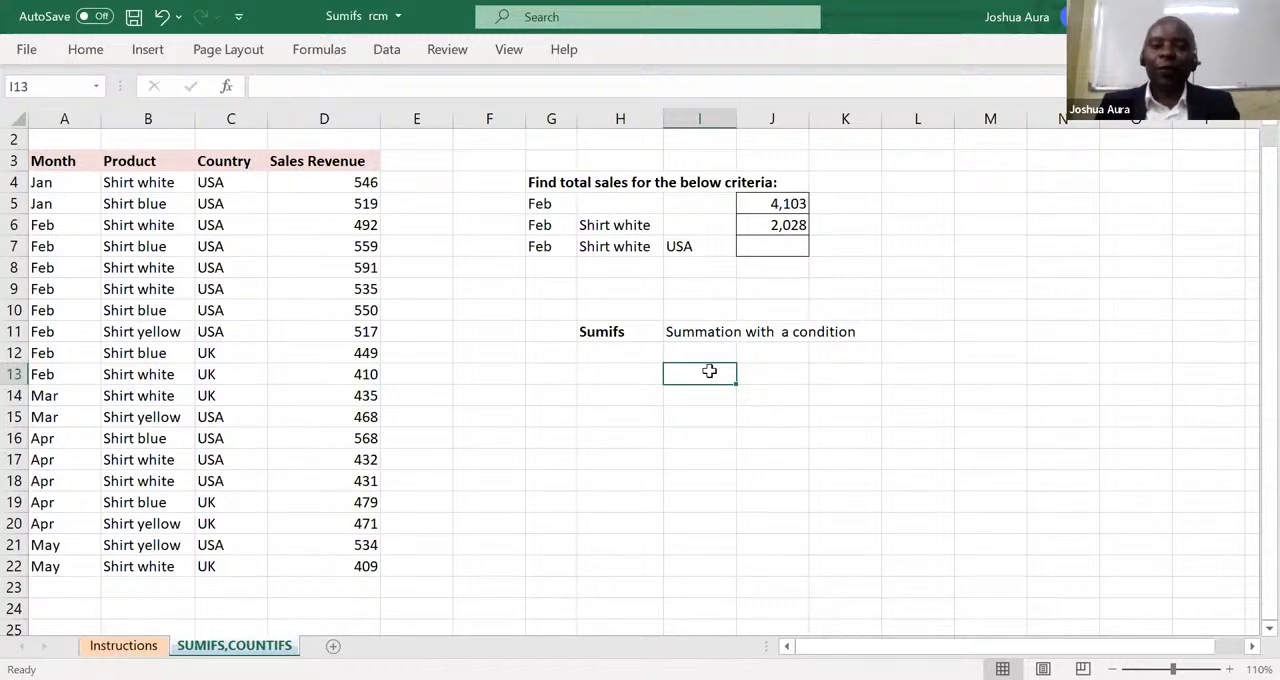
Start a new SUMIFS formula in J5, replacing the existing one, with the sales figures D4:D22 as the sum range.
click(787, 203)
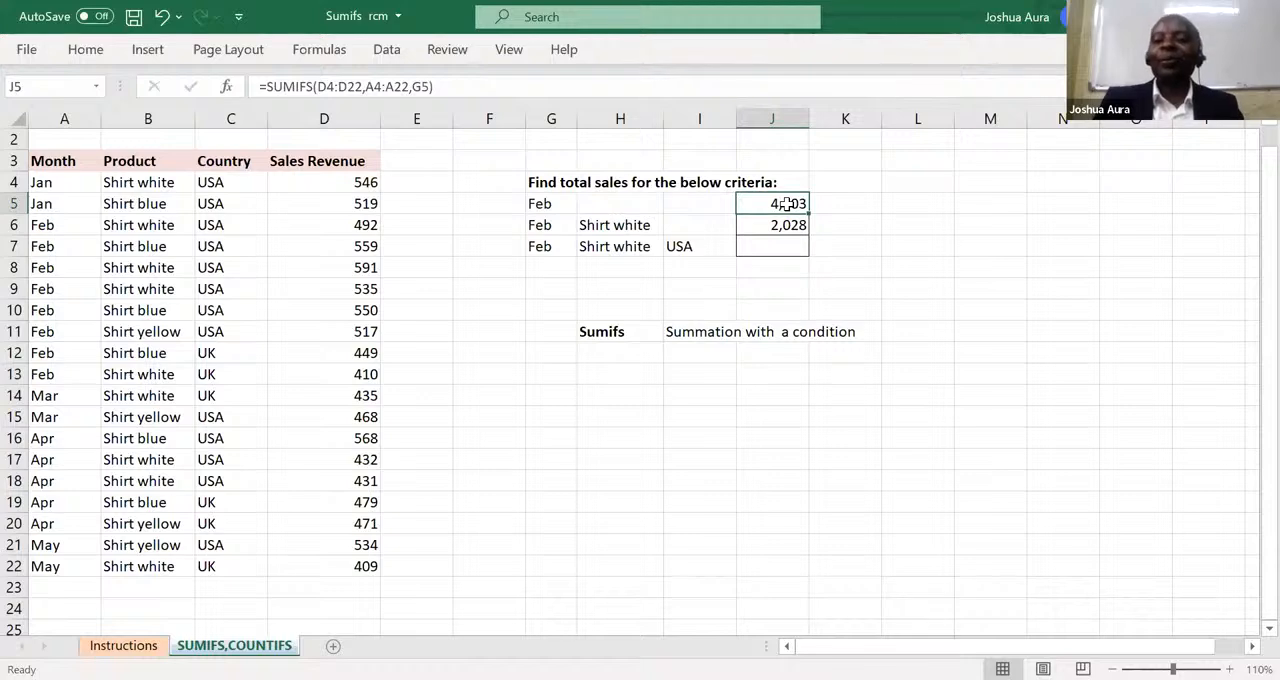
double_click(787, 203)
key(Escape)
text(=)
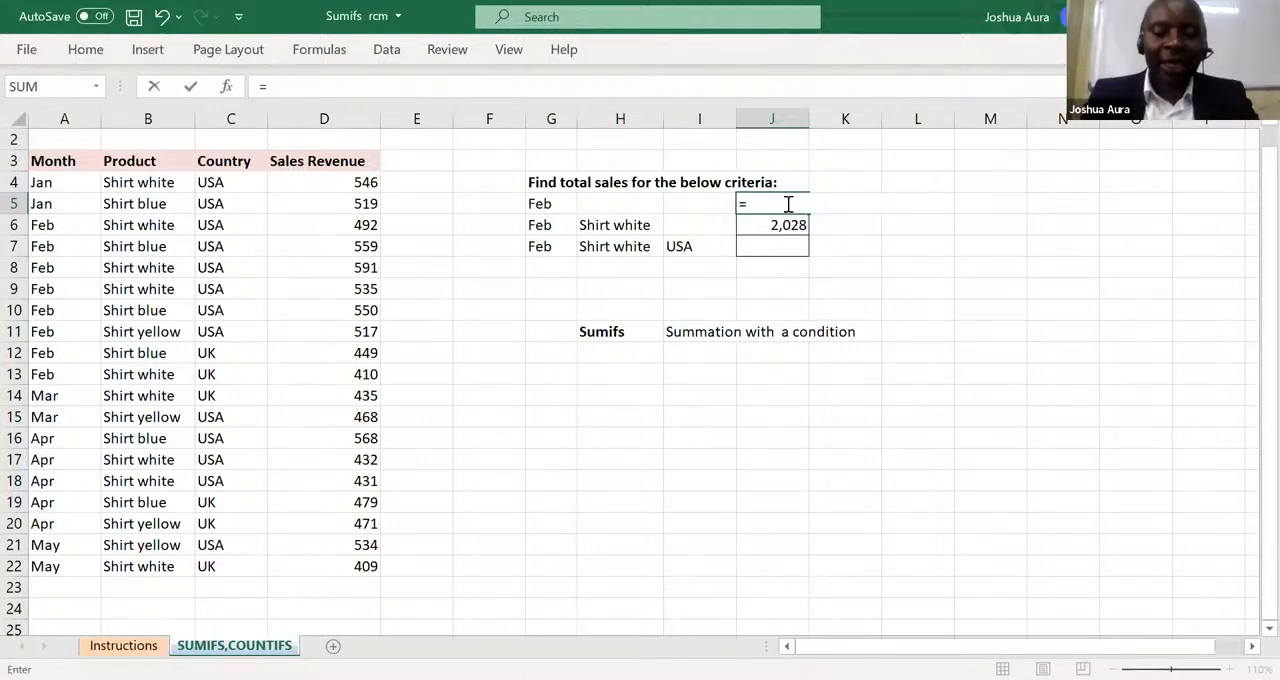
text(sum)
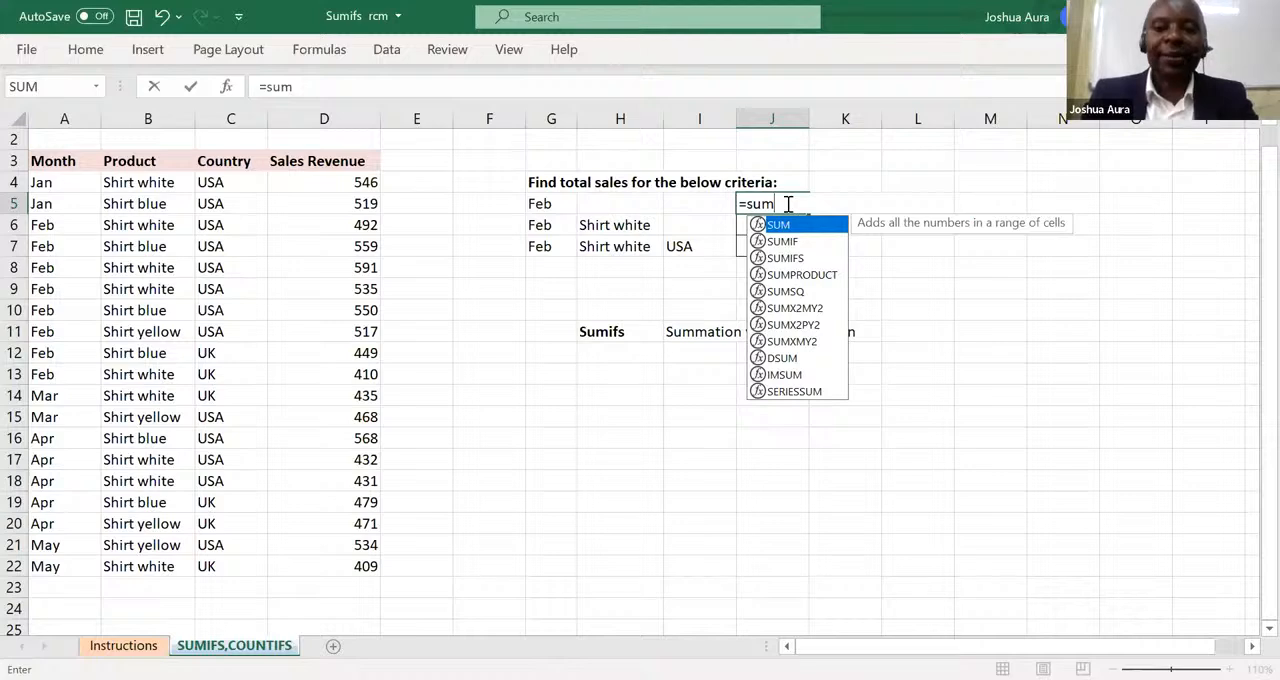
text(if)
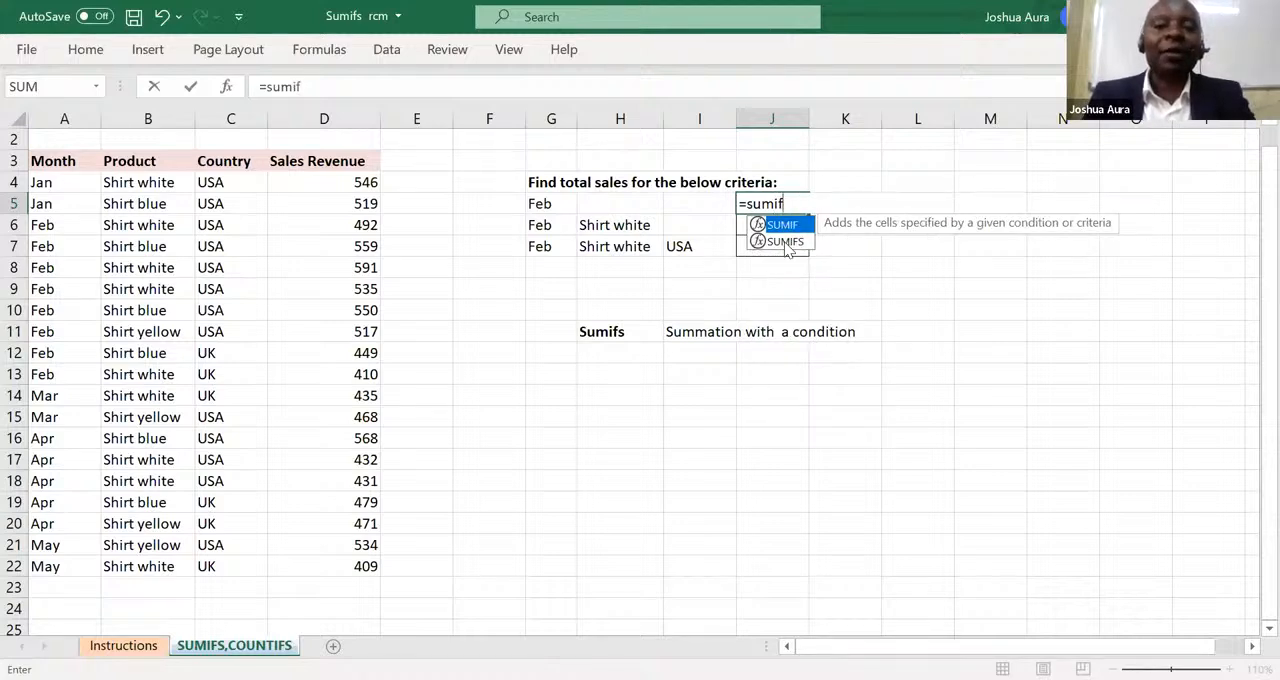
click(786, 243)
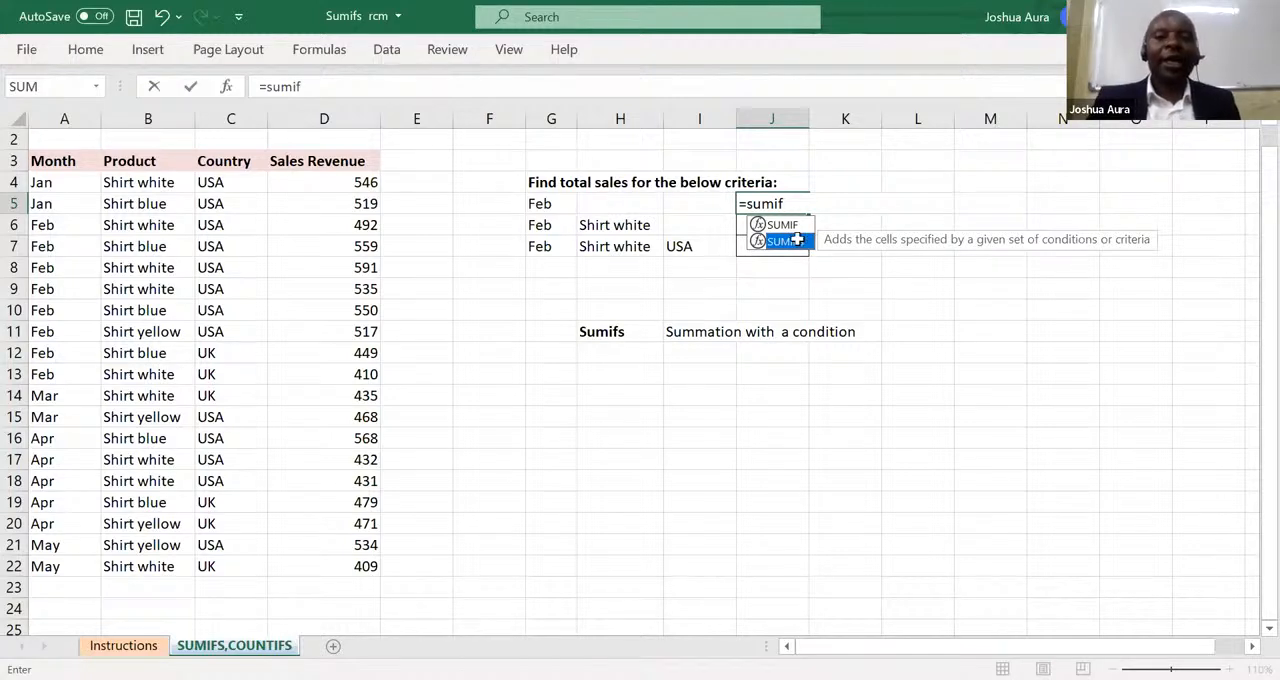
double_click(800, 245)
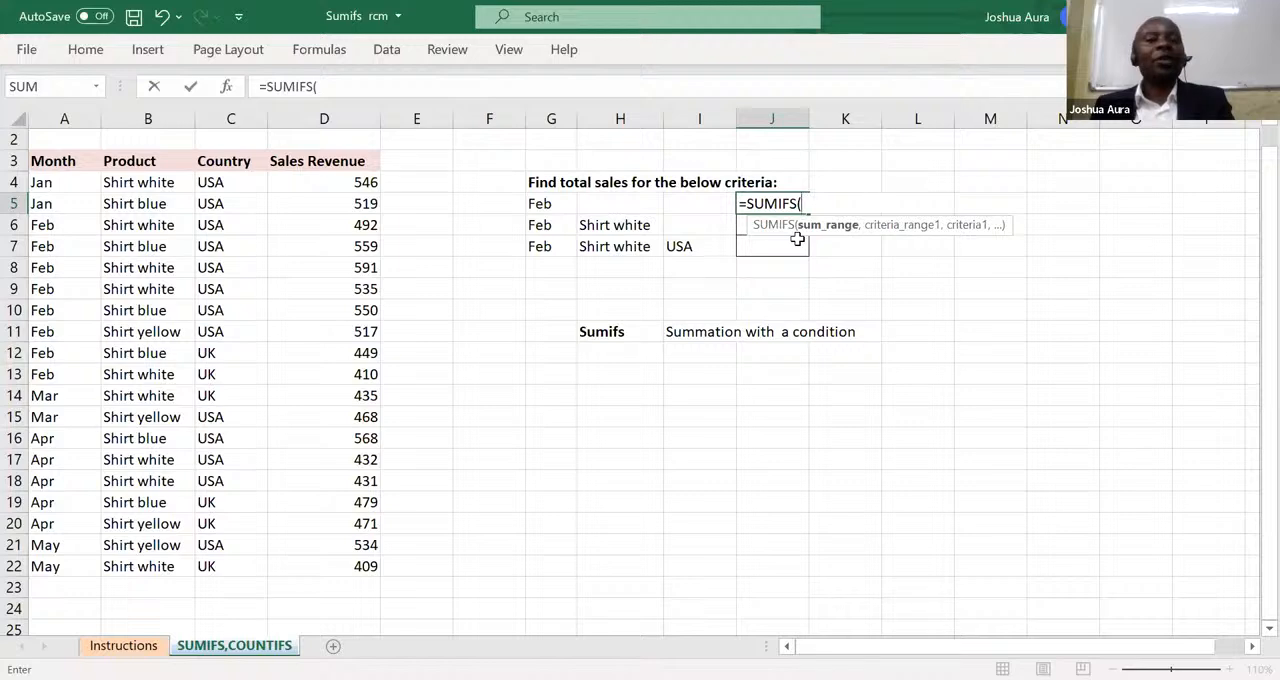
click(366, 181)
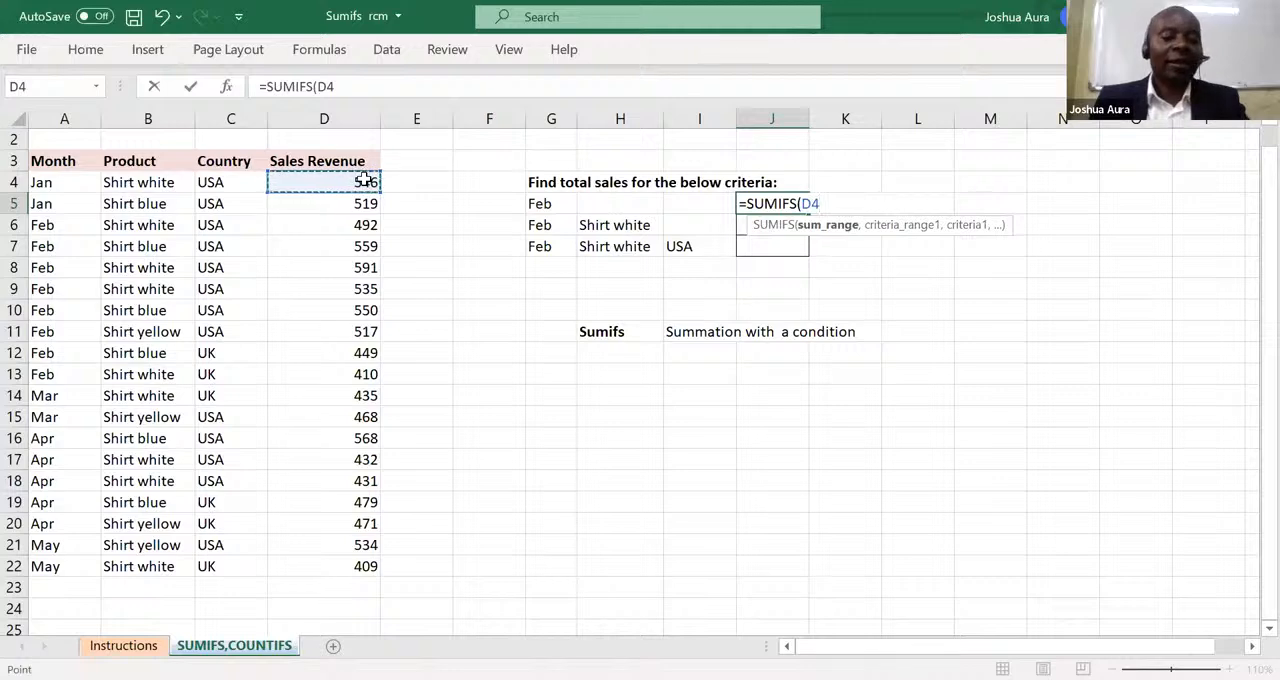
key(ctrl+shift+Down)
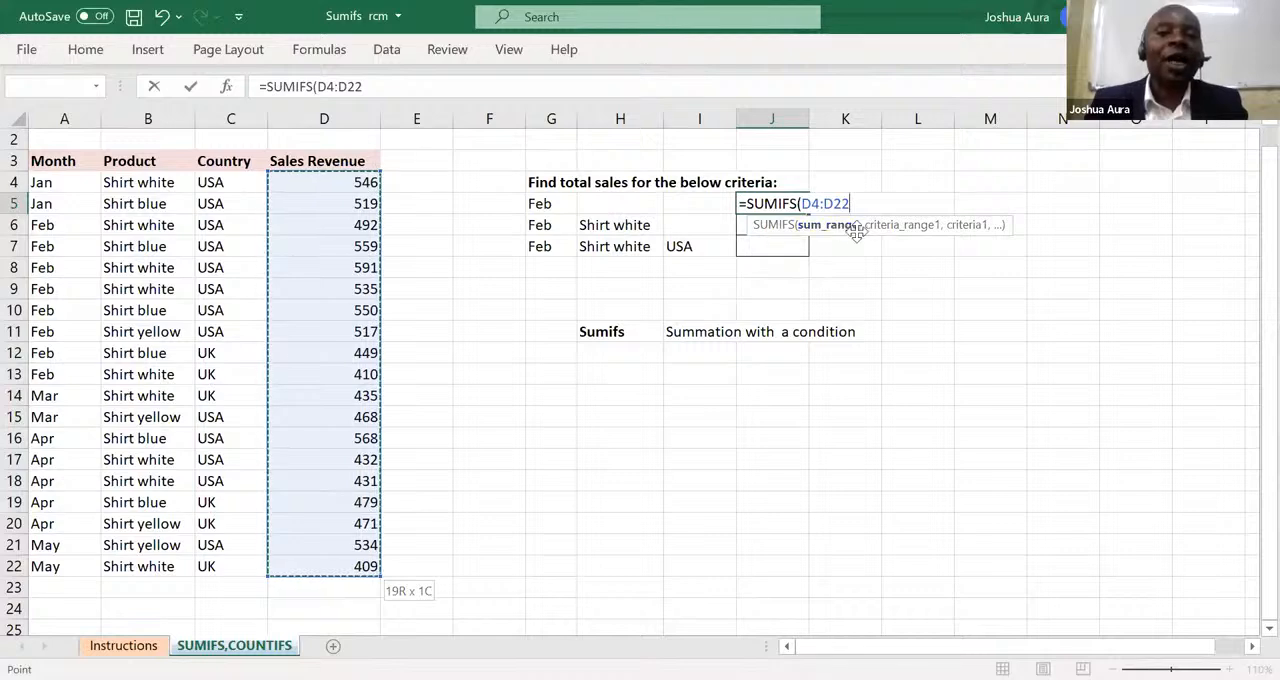
text(,)
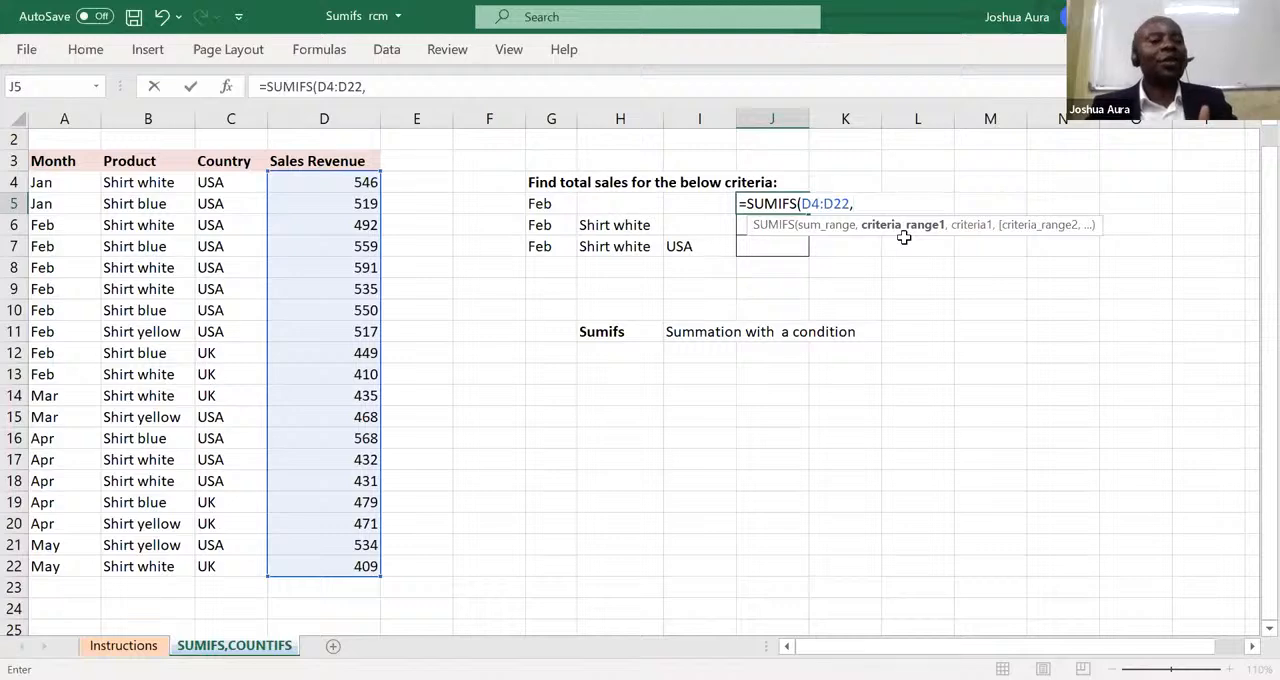
Complete the J5 SUMIFS formula with the months A4:A22 as criteria range and G5 as the criterion.
click(44, 182)
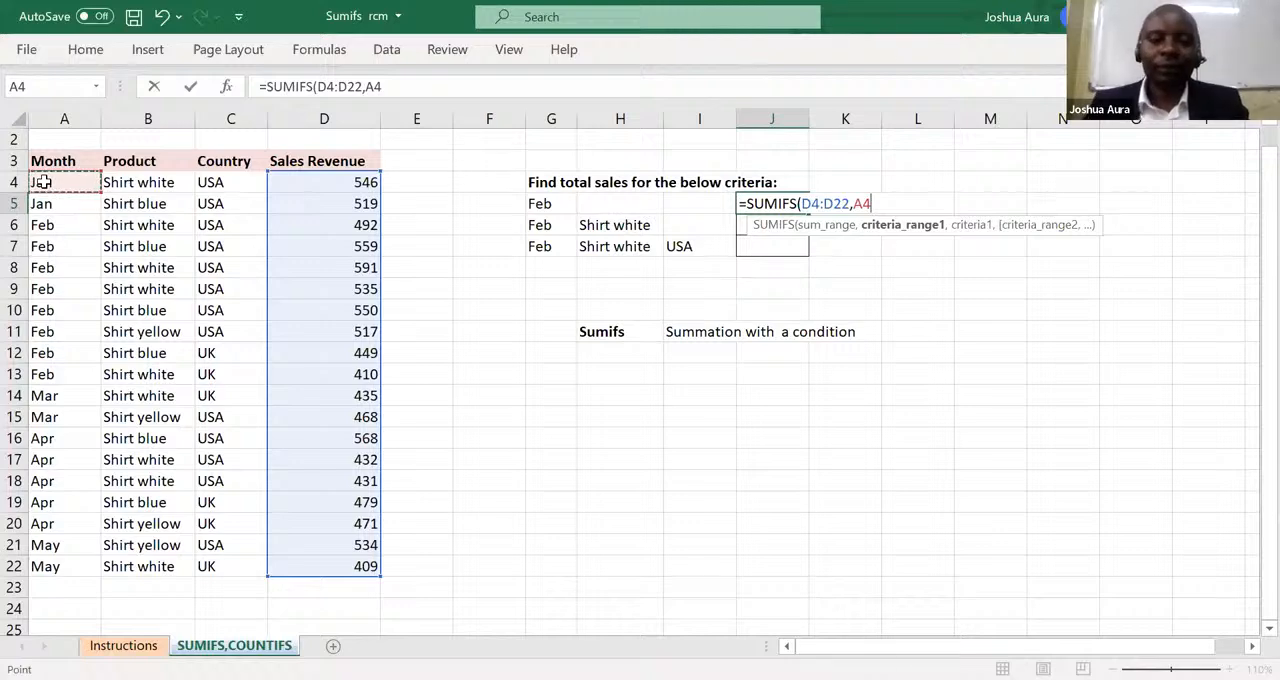
key(ctrl+shift+Down)
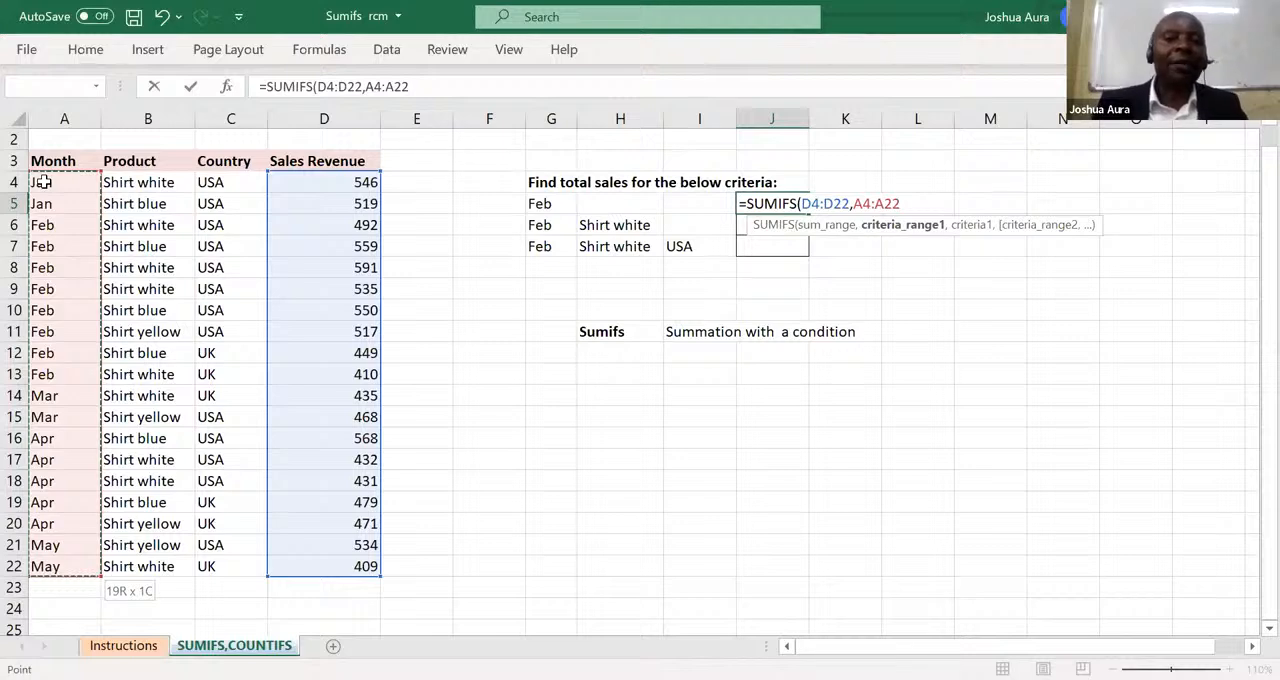
text(,)
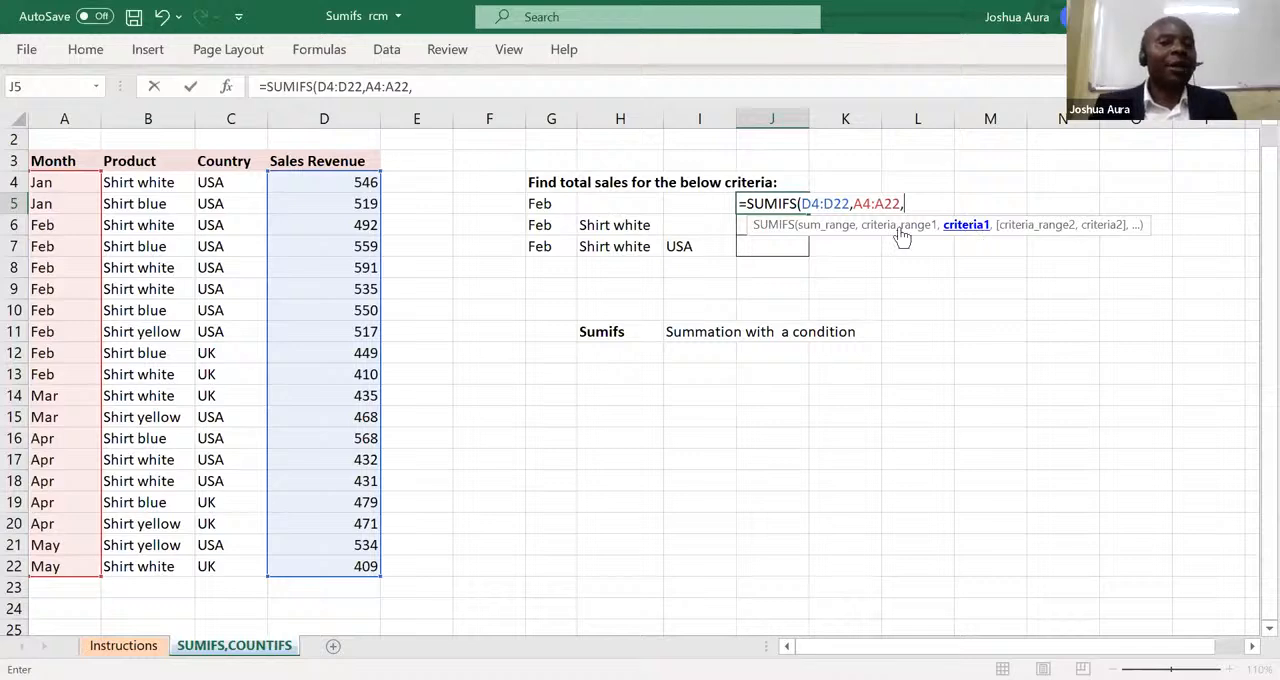
click(540, 204)
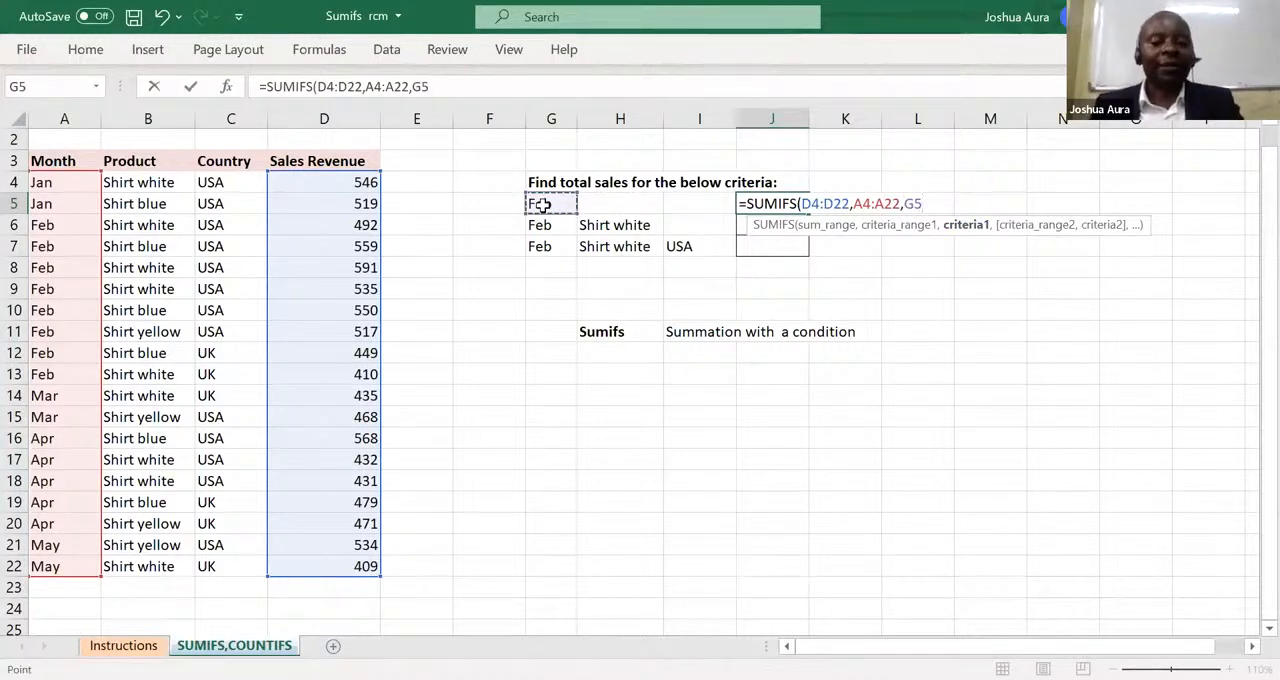
text())
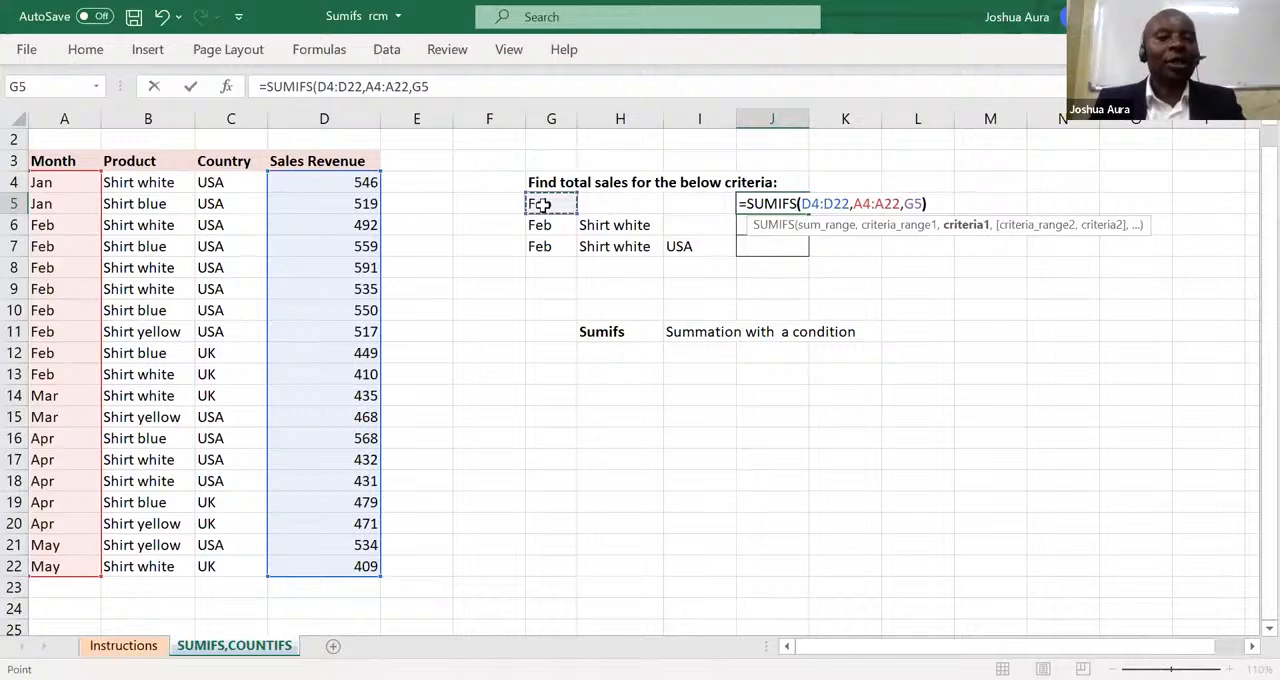
key(Return)
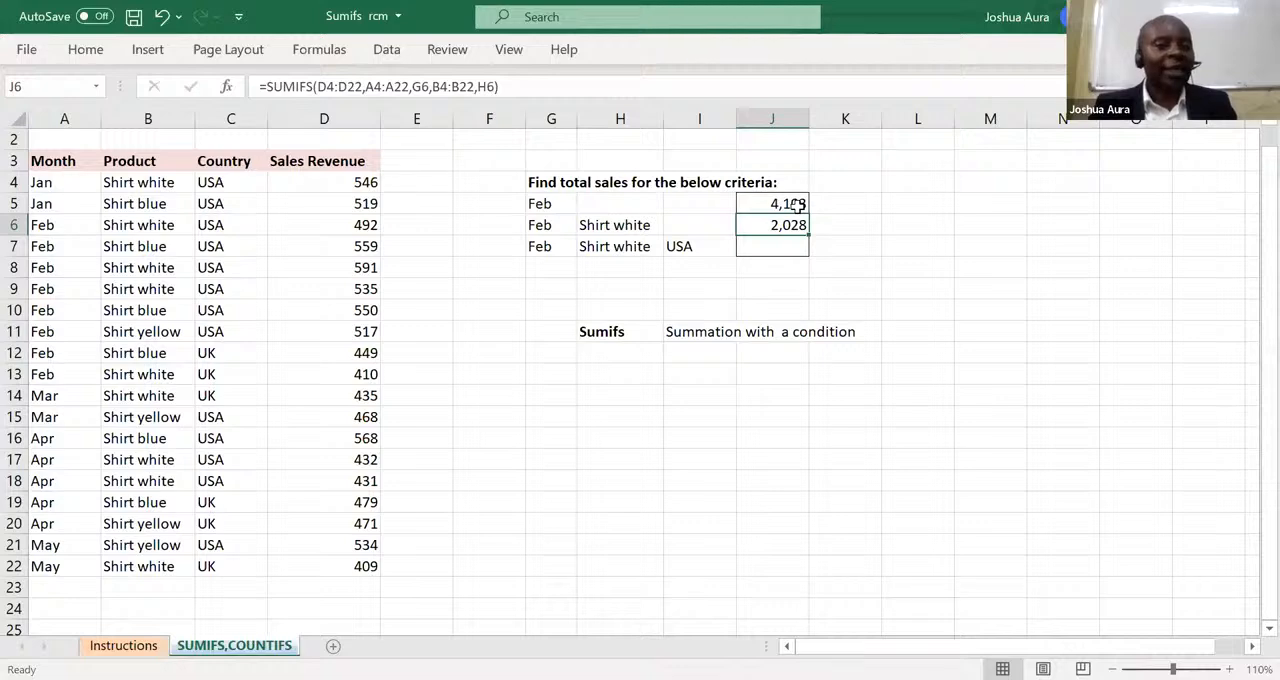
Change the month criterion in G5 to mar and review the SUMIFS formula in J5.
click(541, 204)
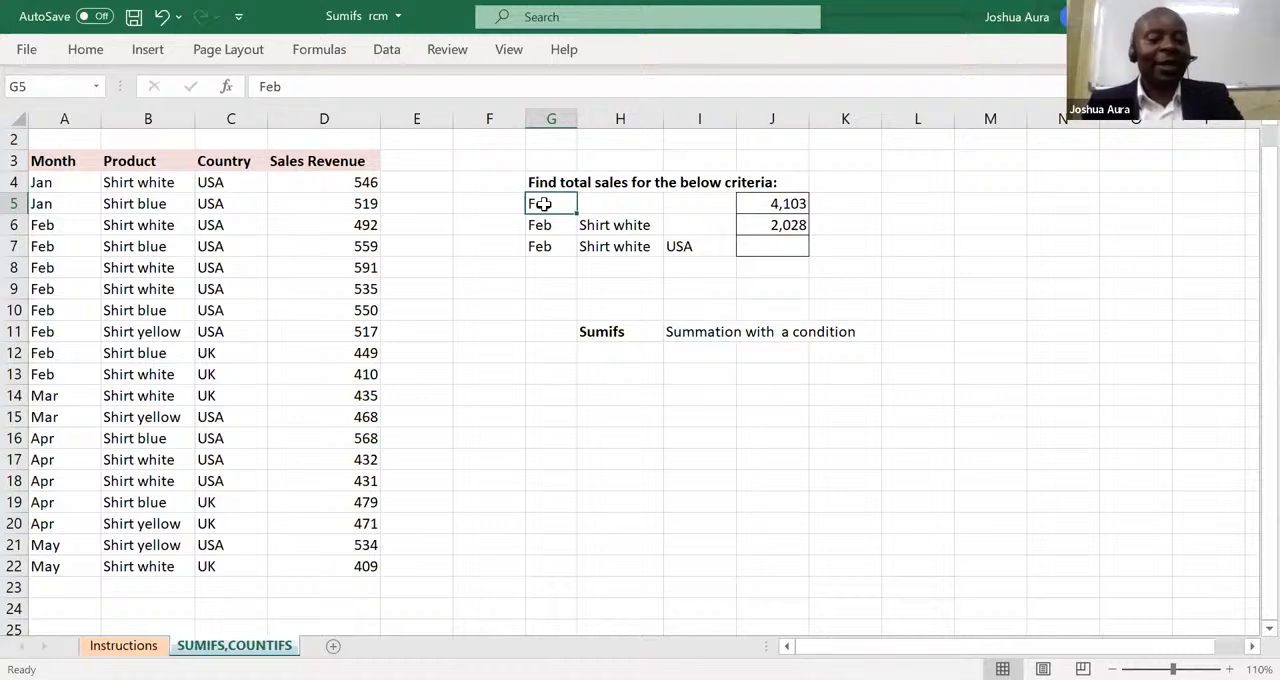
text(mar)
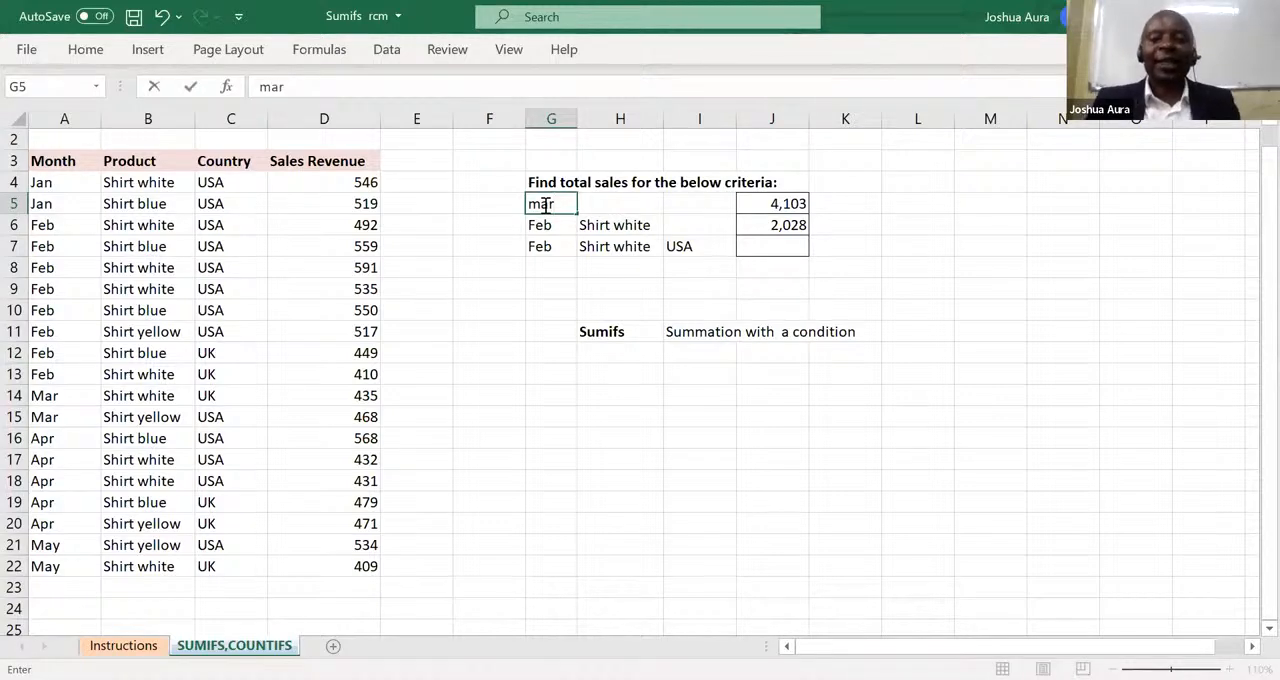
key(Return)
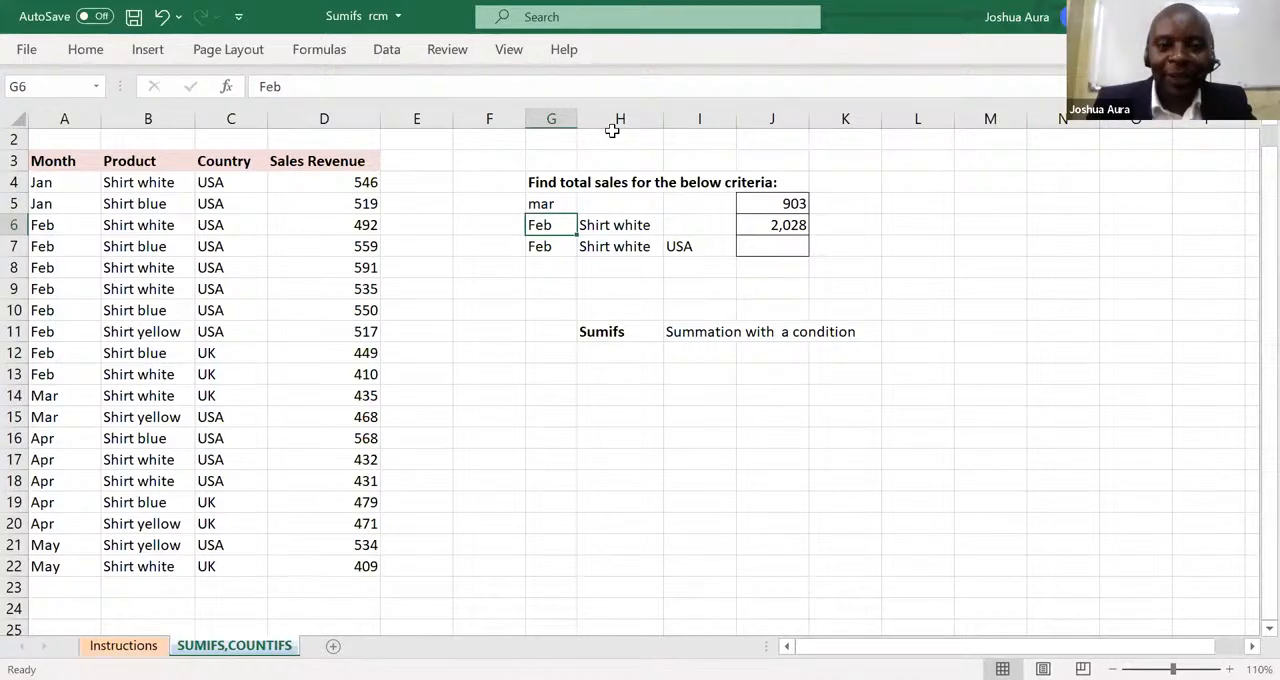
key(alt+Tab)
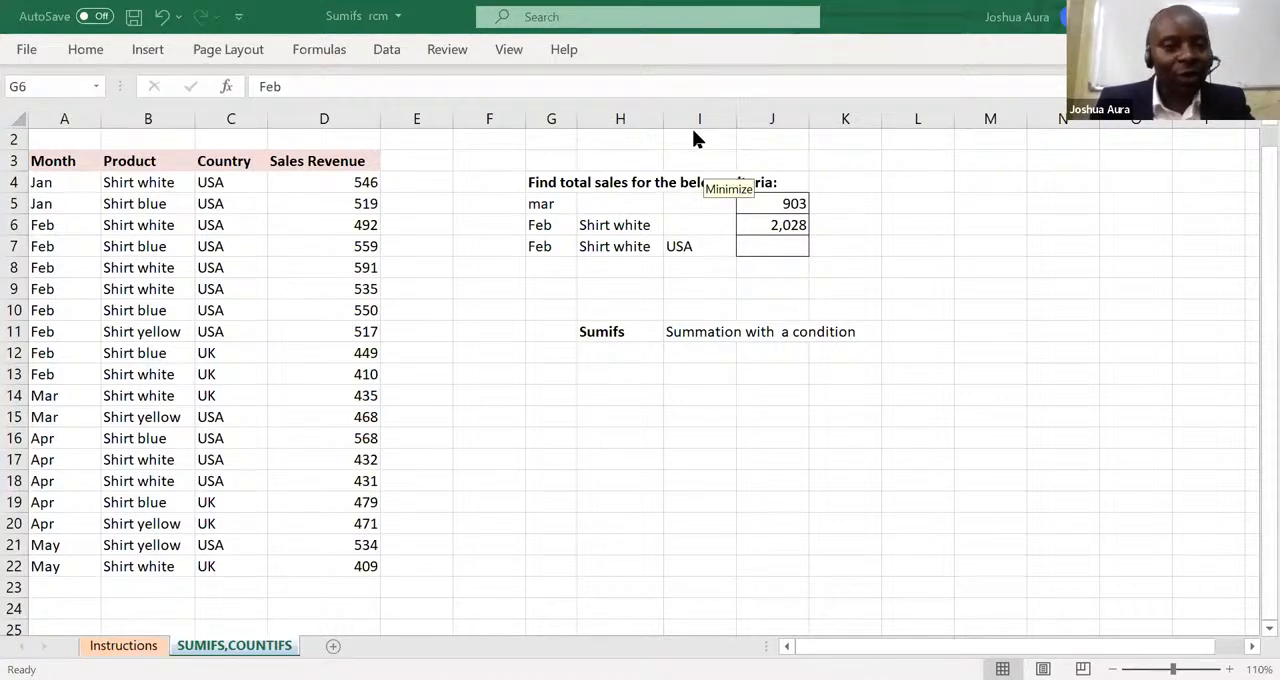
click(781, 206)
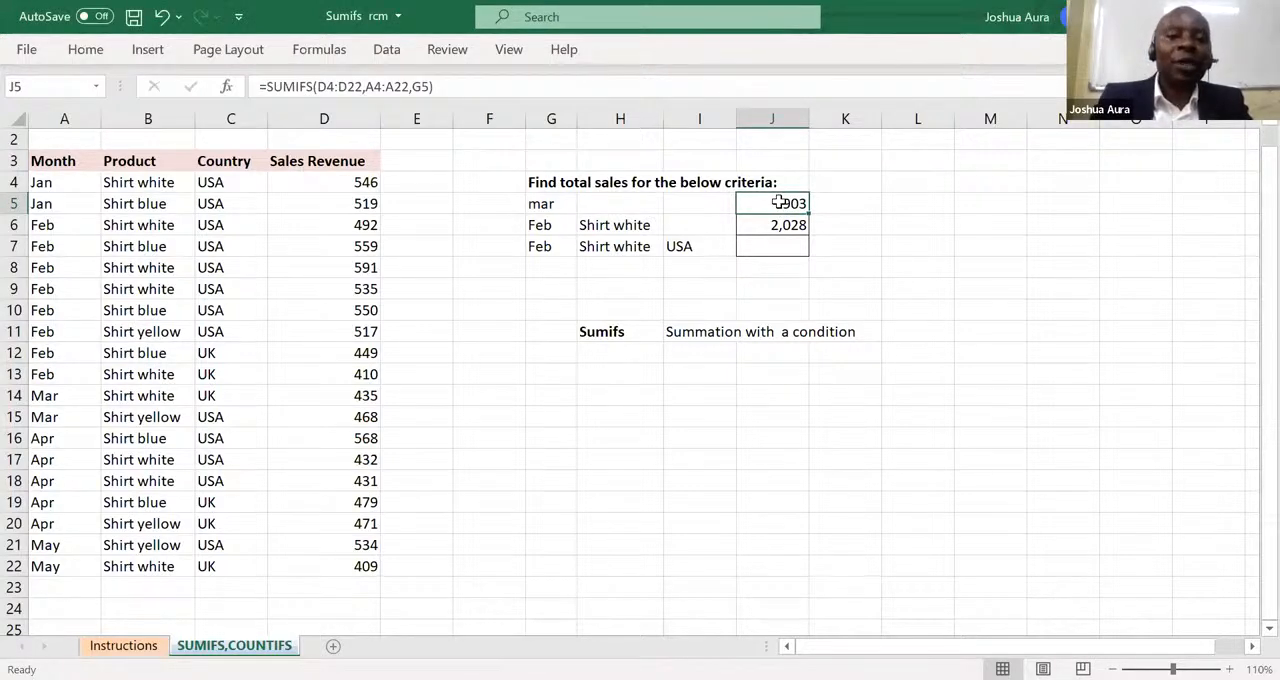
Set the month criterion in G5 to Feb.
click(548, 203)
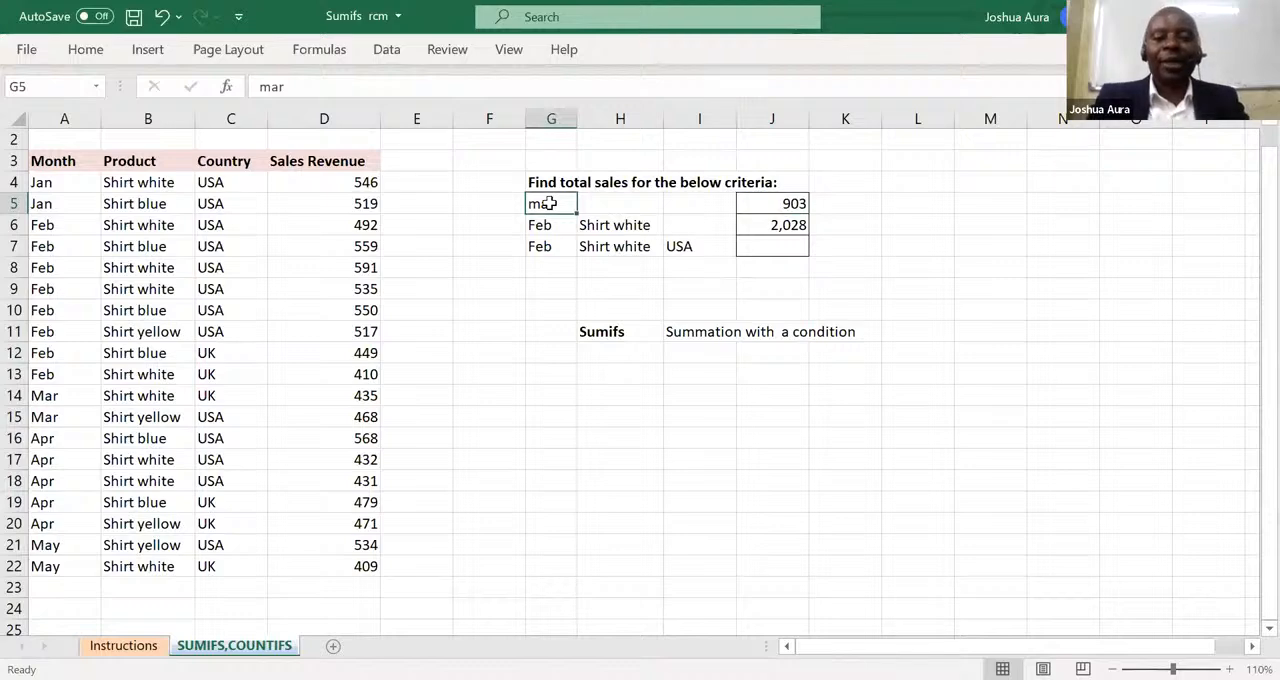
text(F)
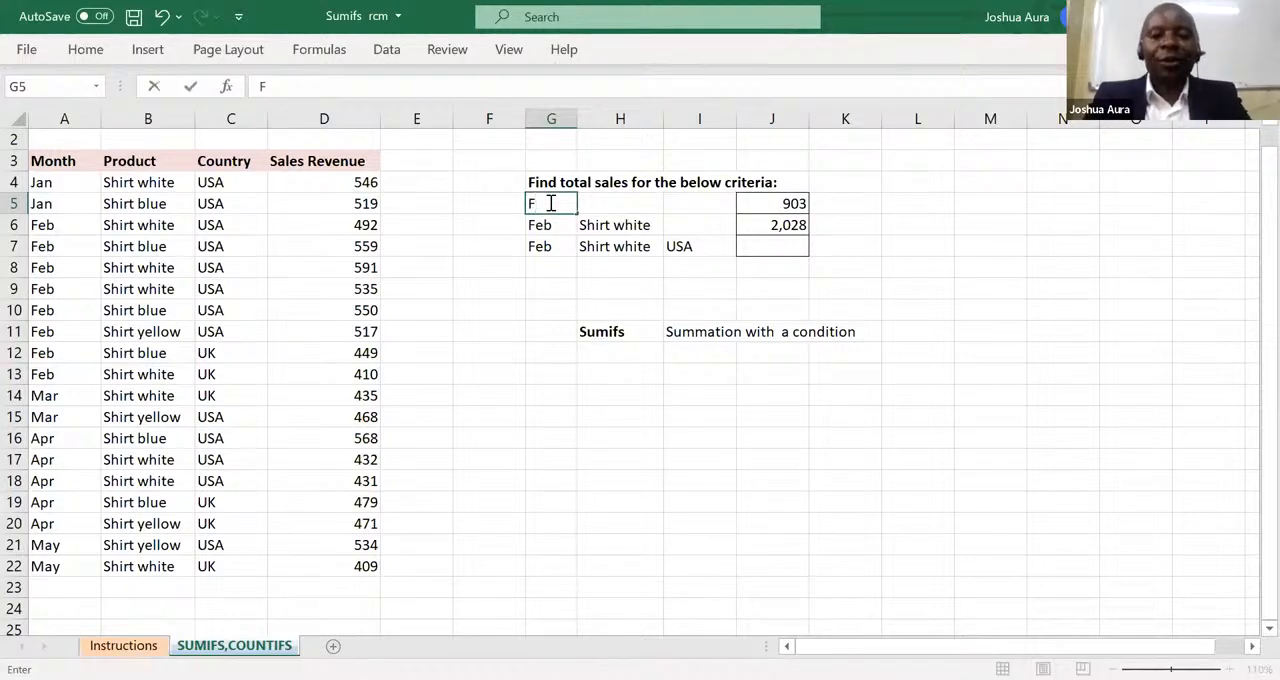
text(eb)
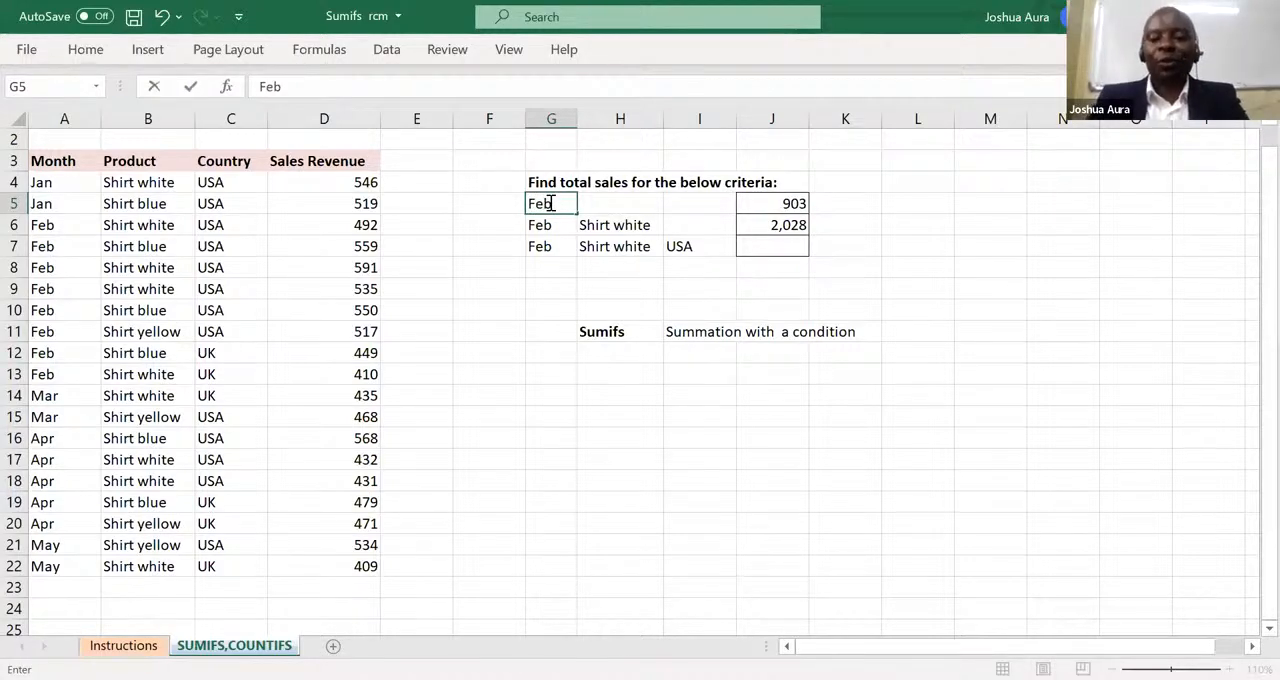
click(790, 203)
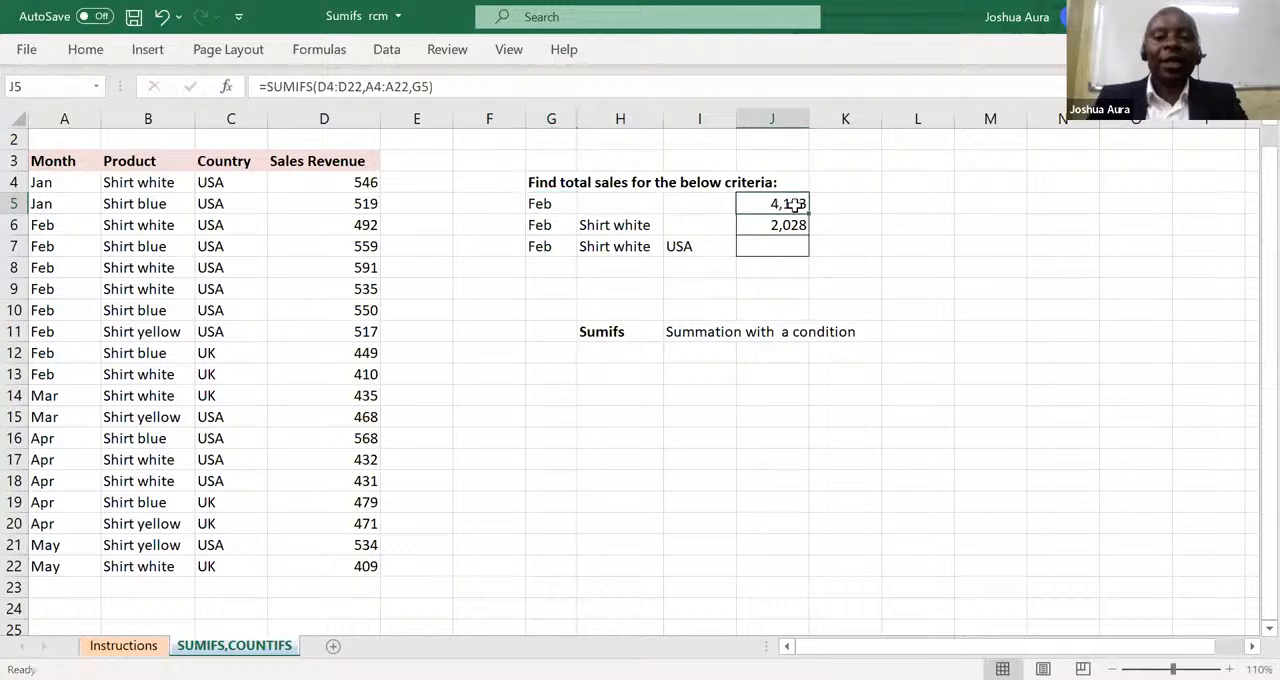
Replace the G5-based formula in J5 with a new SUMIFS formula, using the sales figures D4:D22 as the sum range.
text(=)
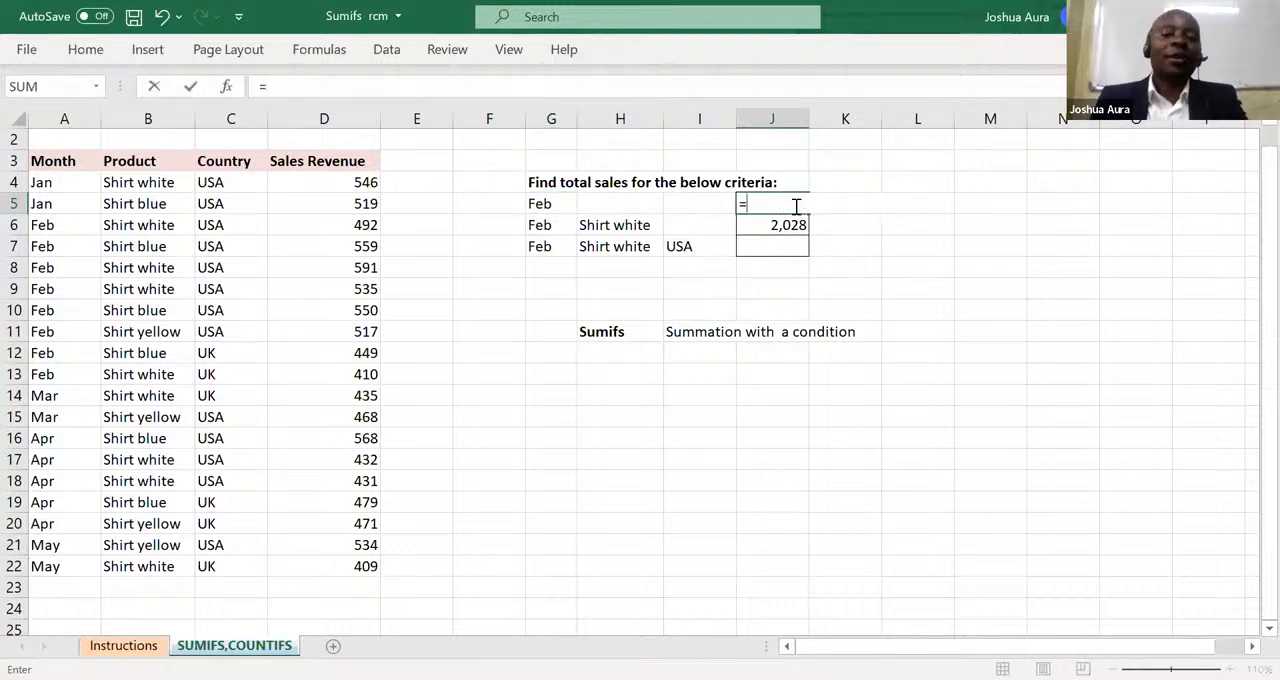
text(s)
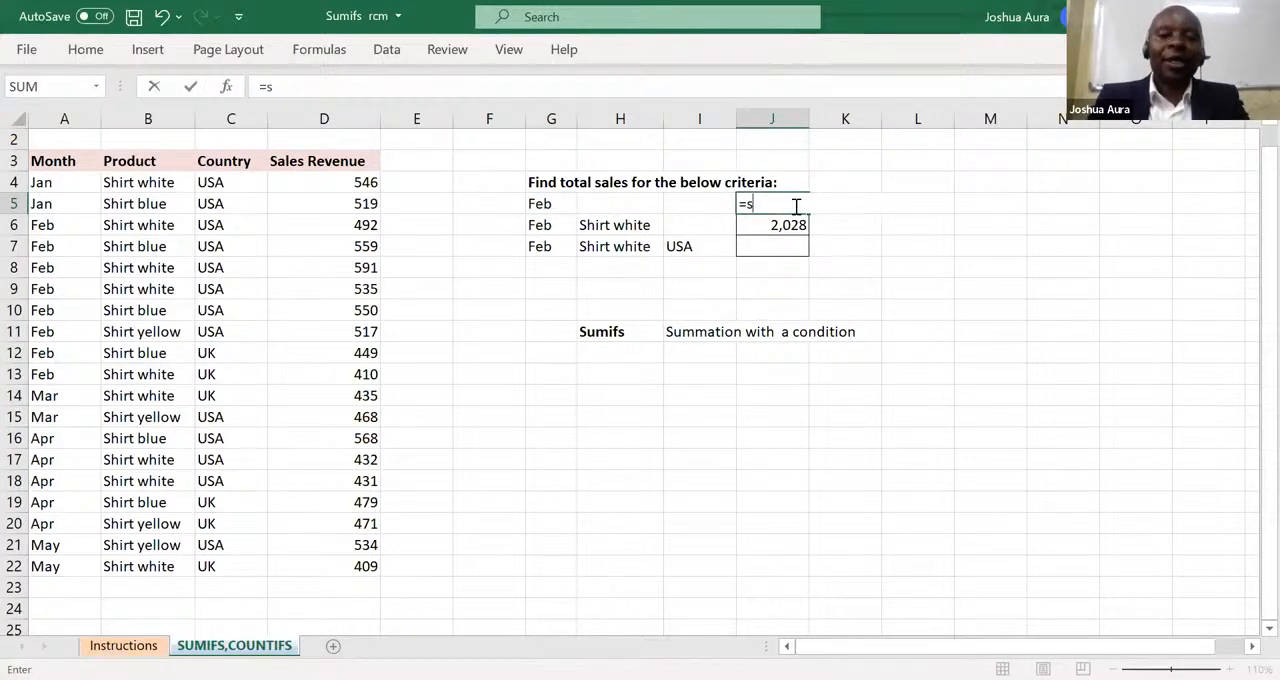
text(um)
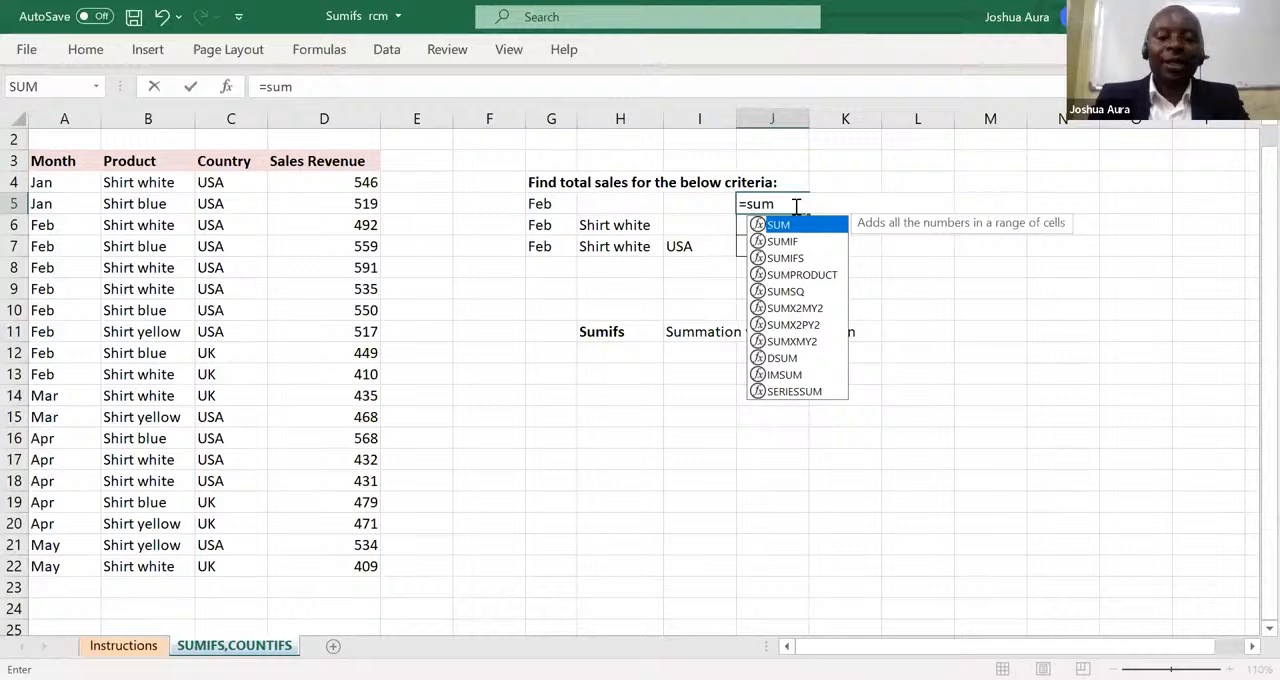
text(if)
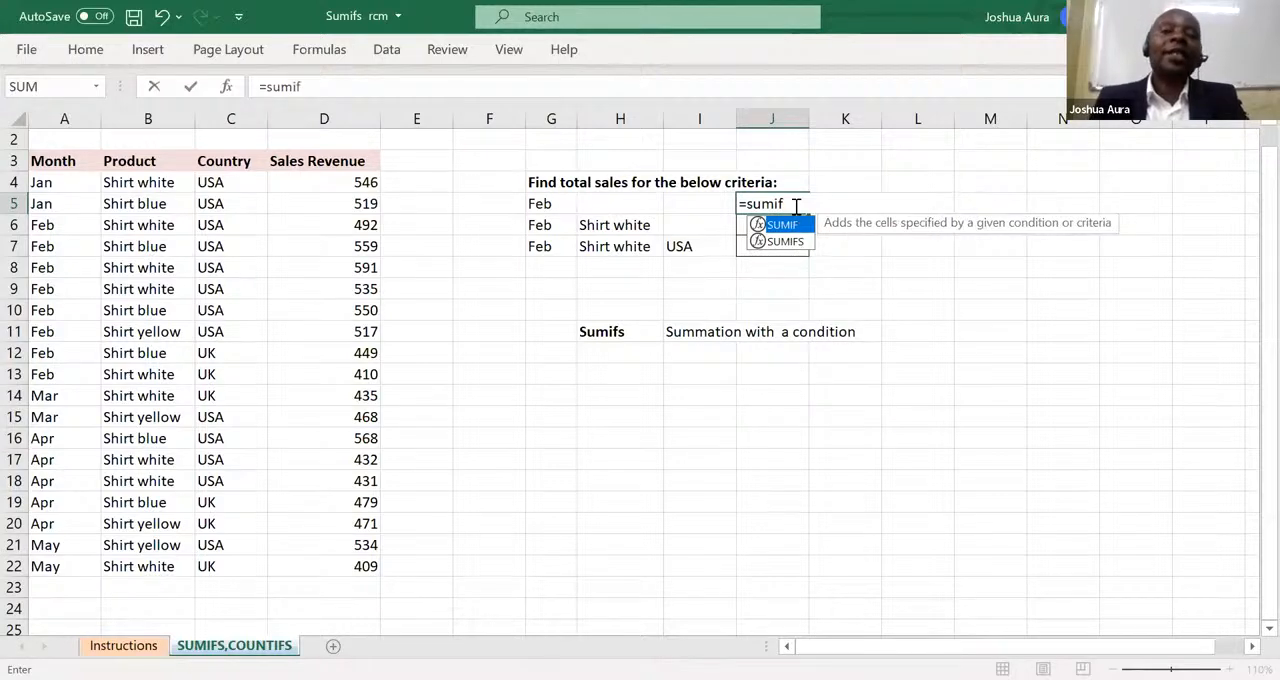
text(s)
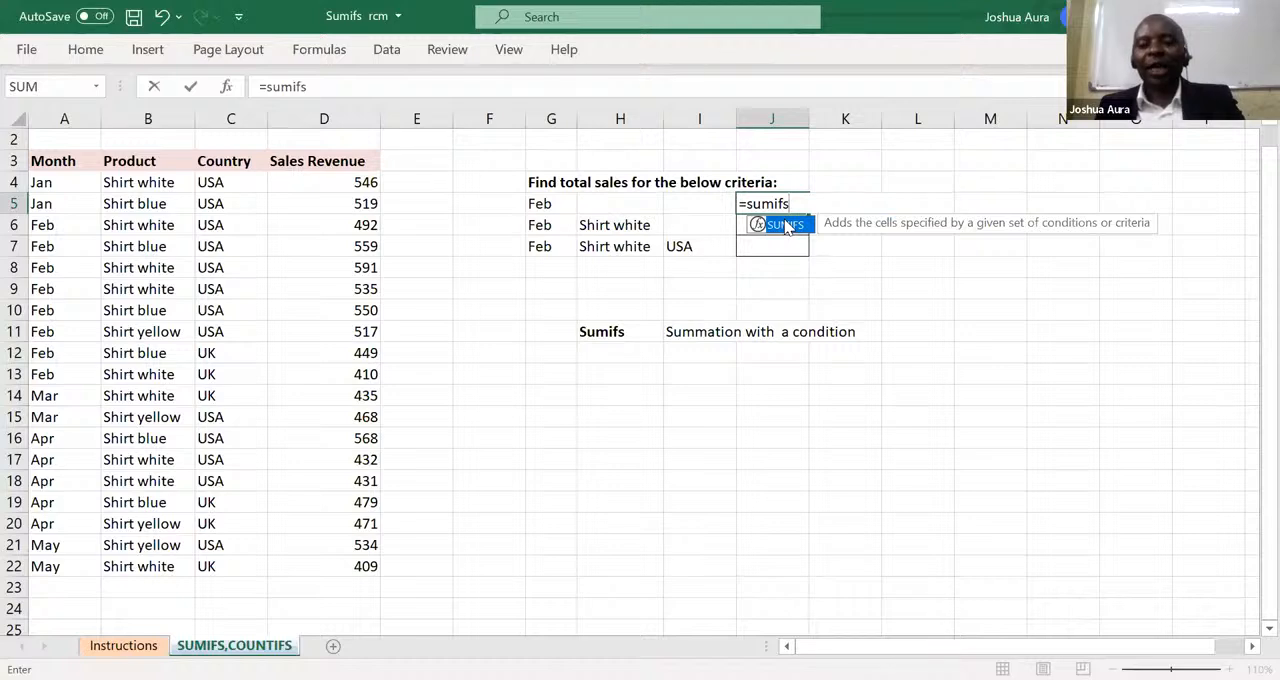
double_click(786, 225)
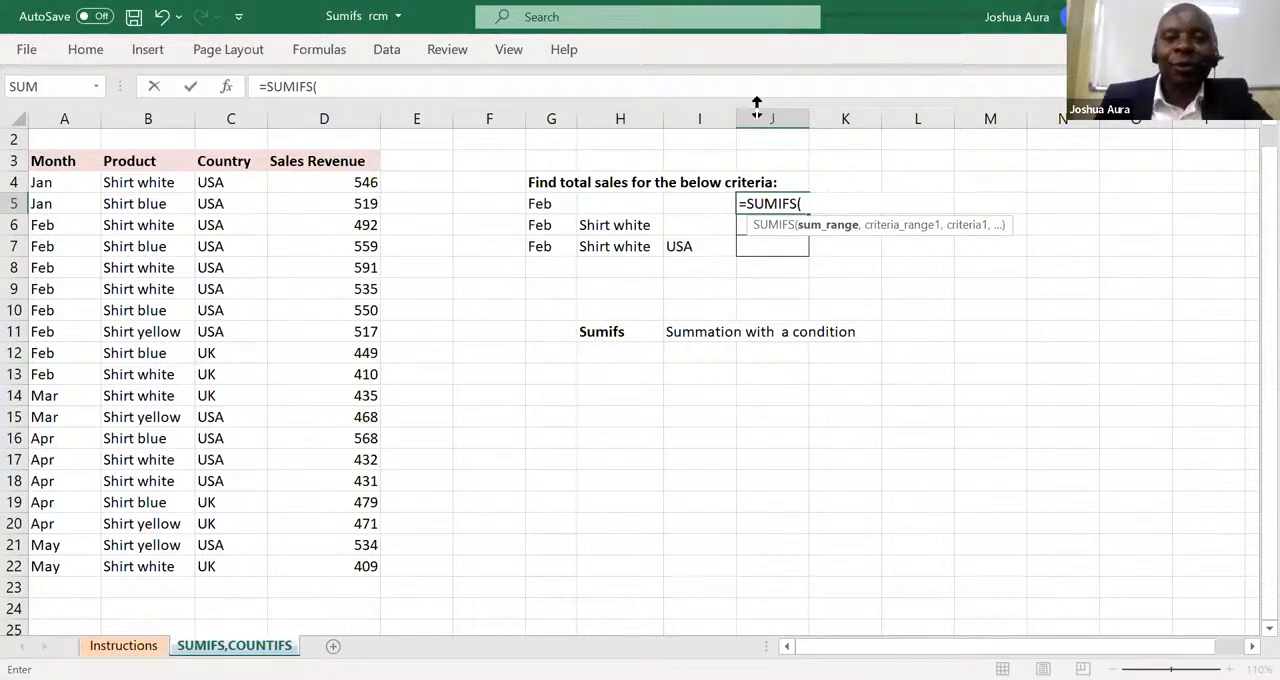
key(alt+Tab)
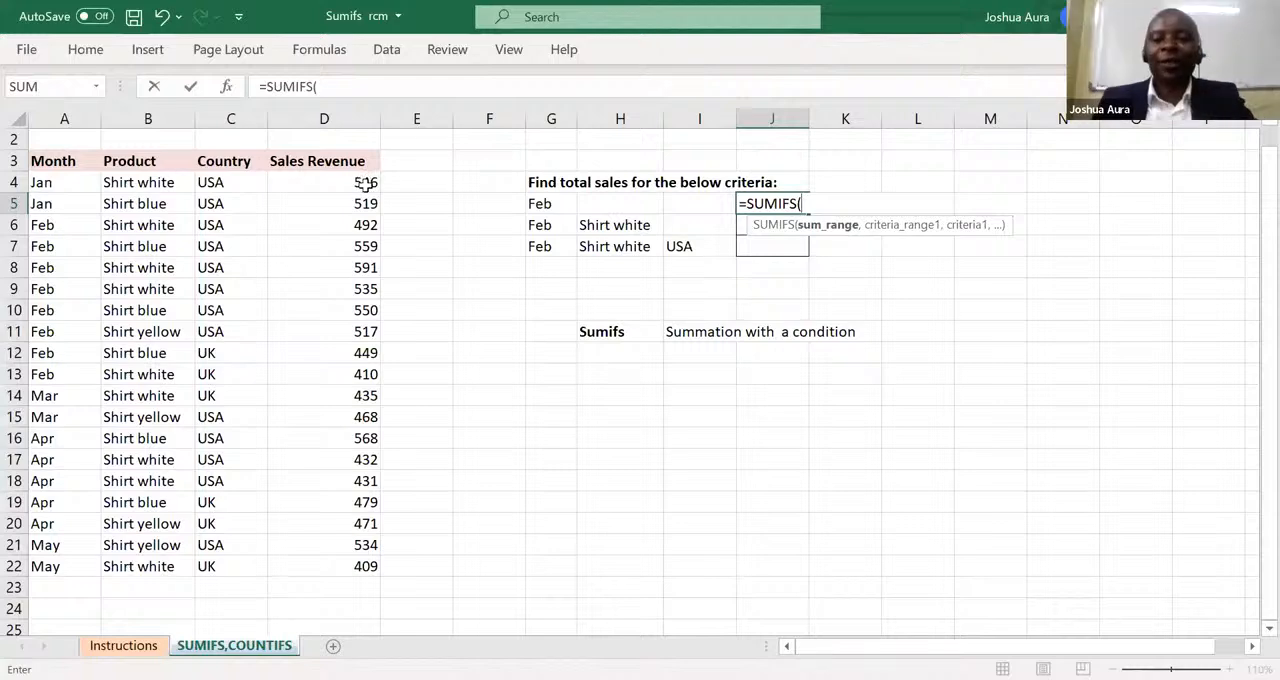
click(365, 182)
key(ctrl+shift+Down)
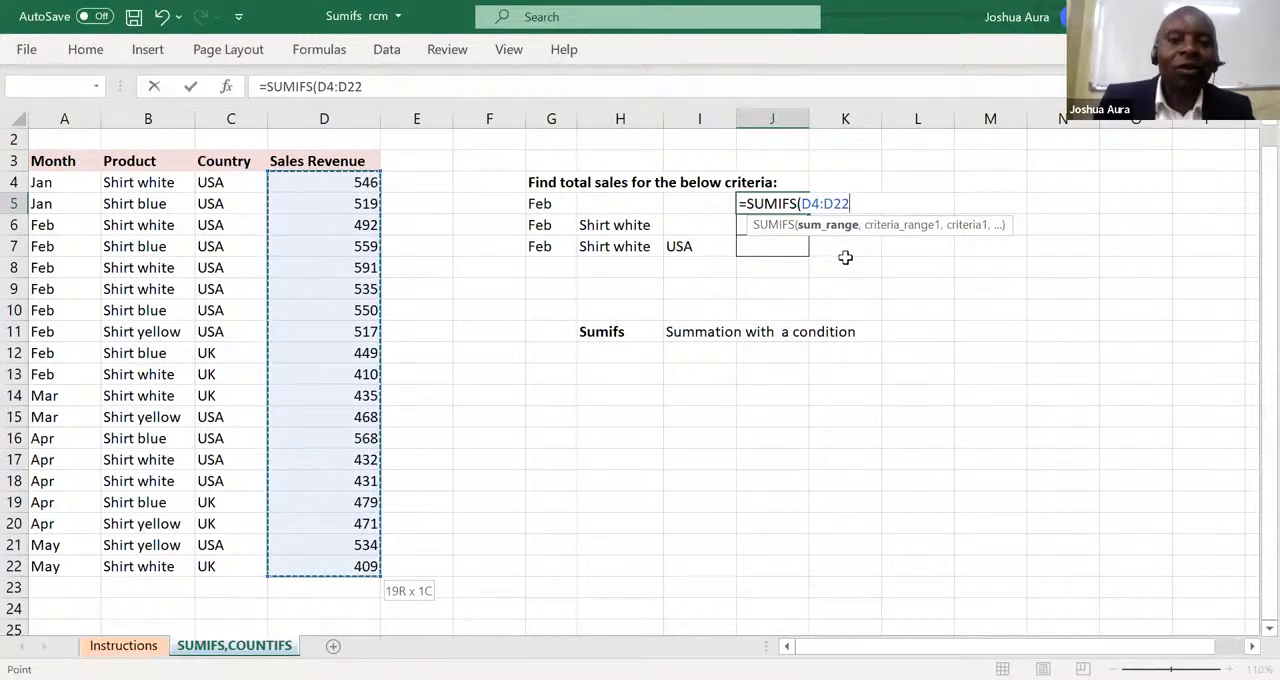
text(,)
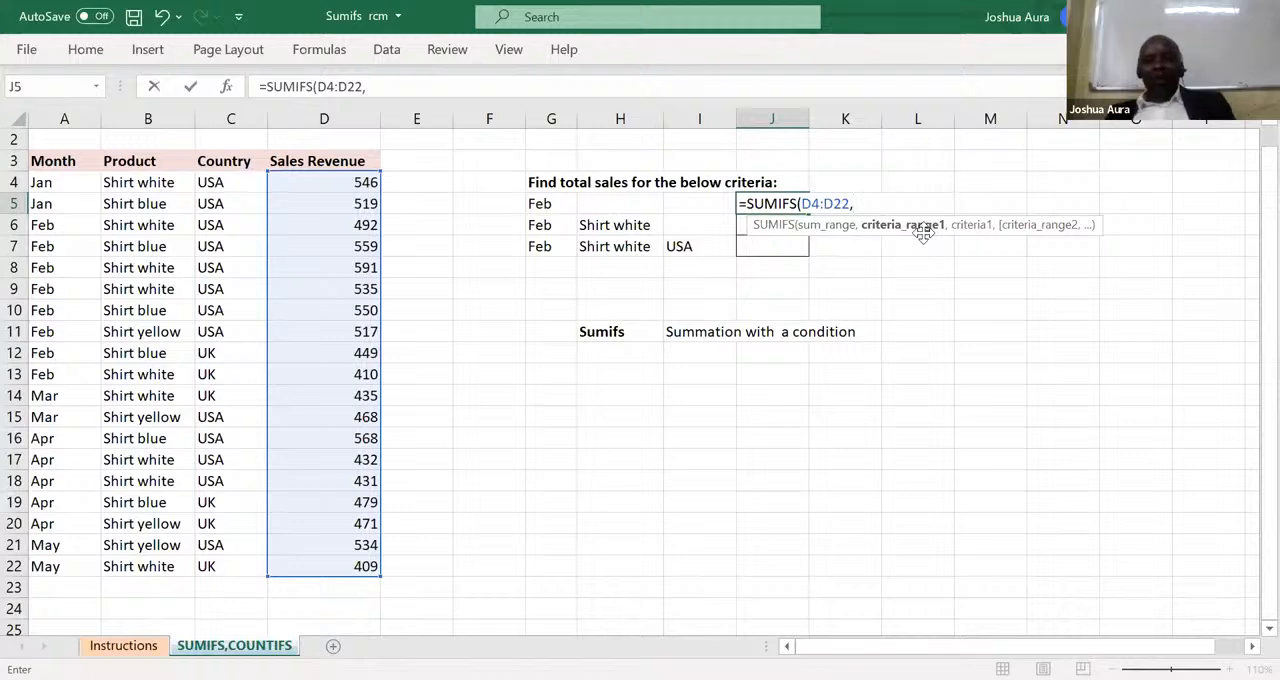
Add the months A4:A22 as the first criteria range of the SUMIFS formula in J5.
click(865, 203)
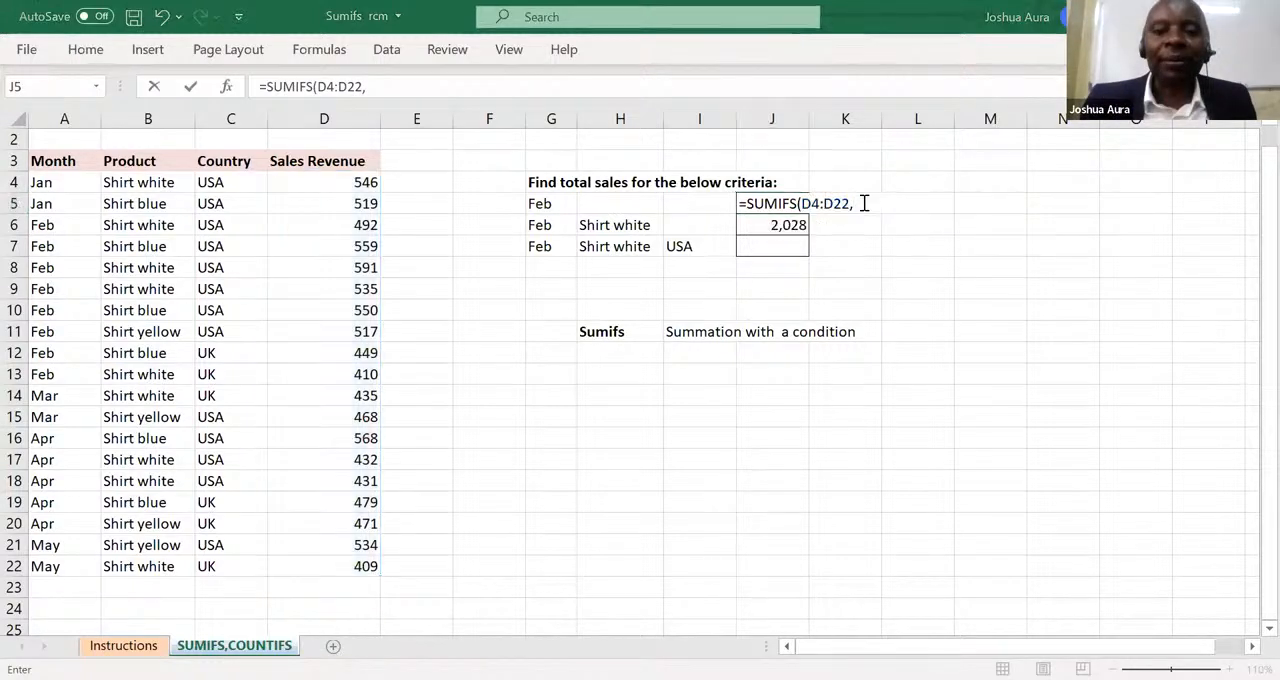
click(860, 203)
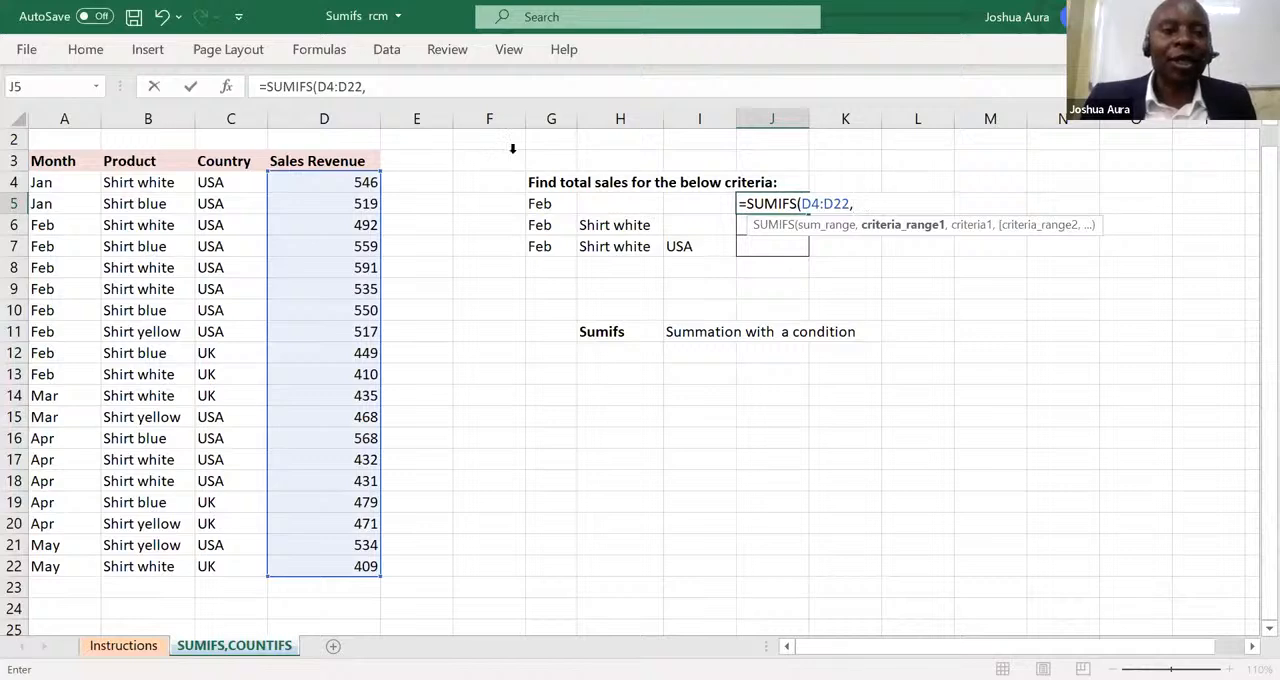
click(38, 184)
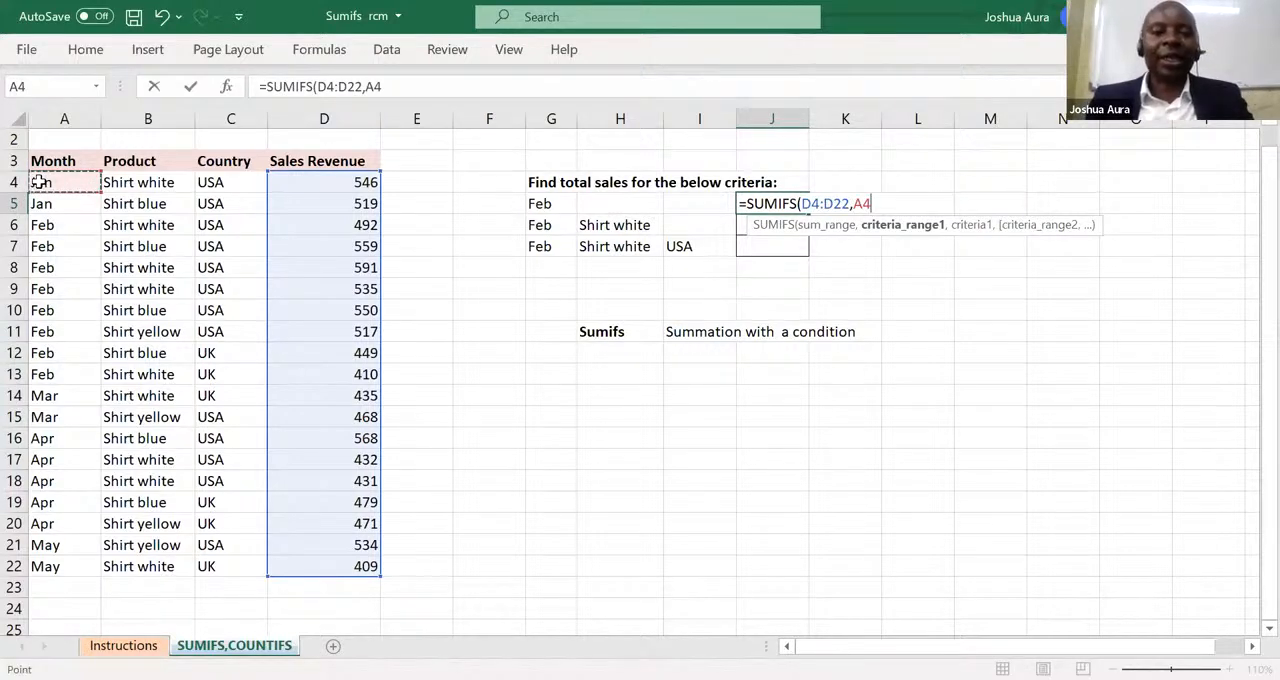
key(ctrl+shift+Down)
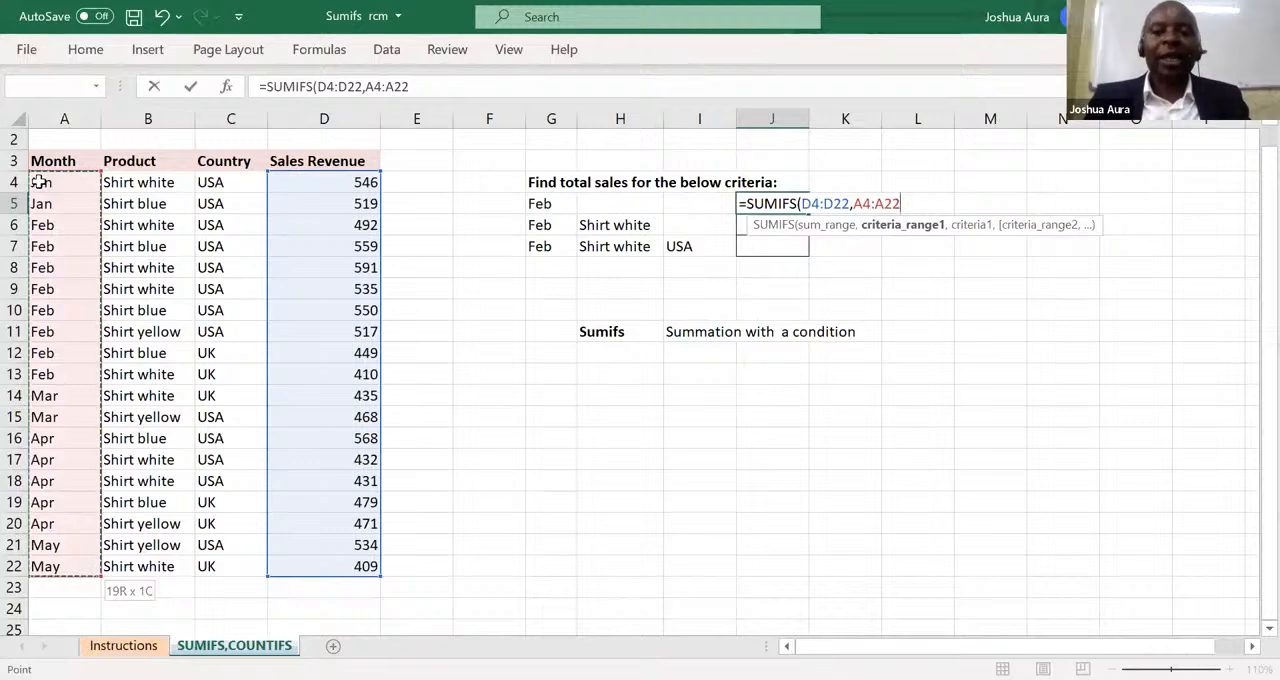
text(,)
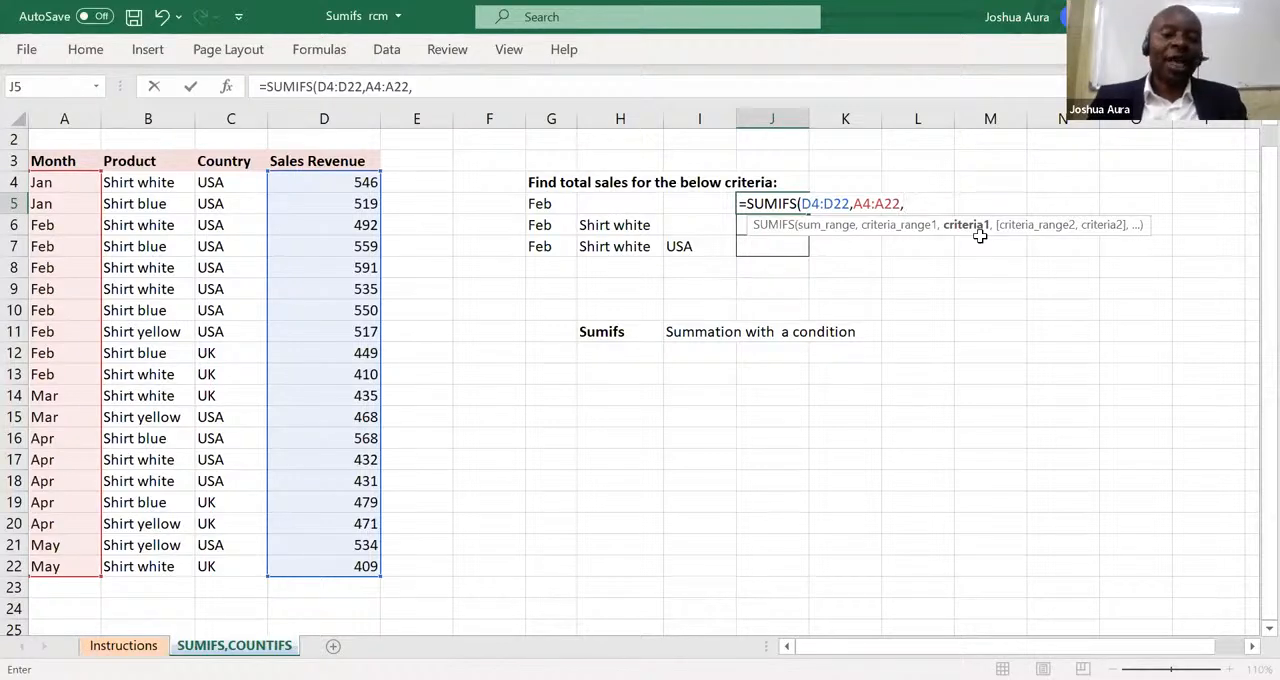
Finish the J5 SUMIFS formula with the text "Feb" in double quotation marks as the criterion.
text(FE)
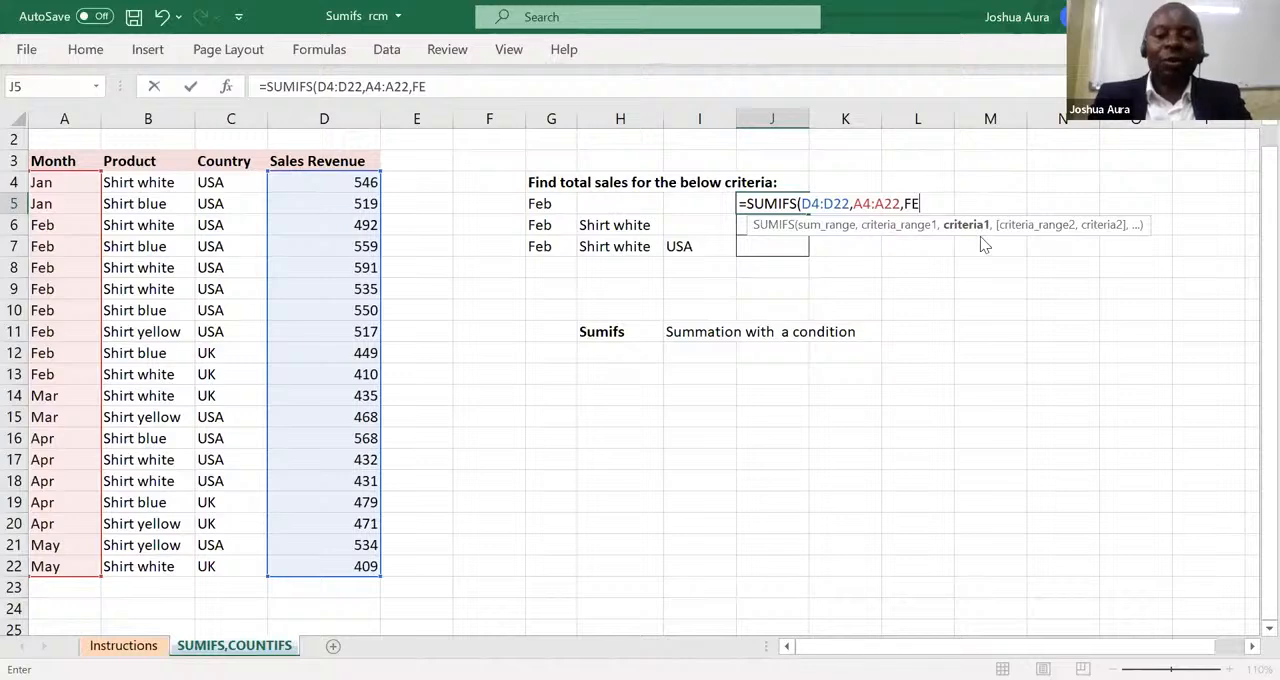
key(BackSpace)
text(eb)
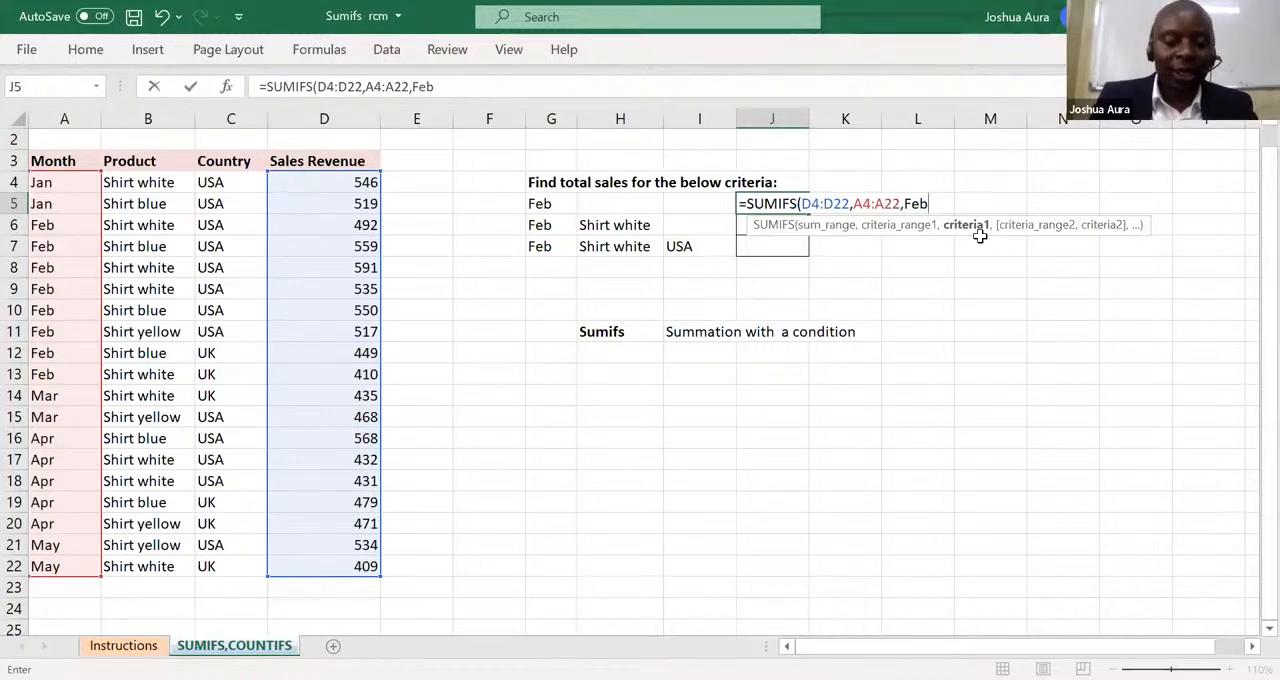
text(")
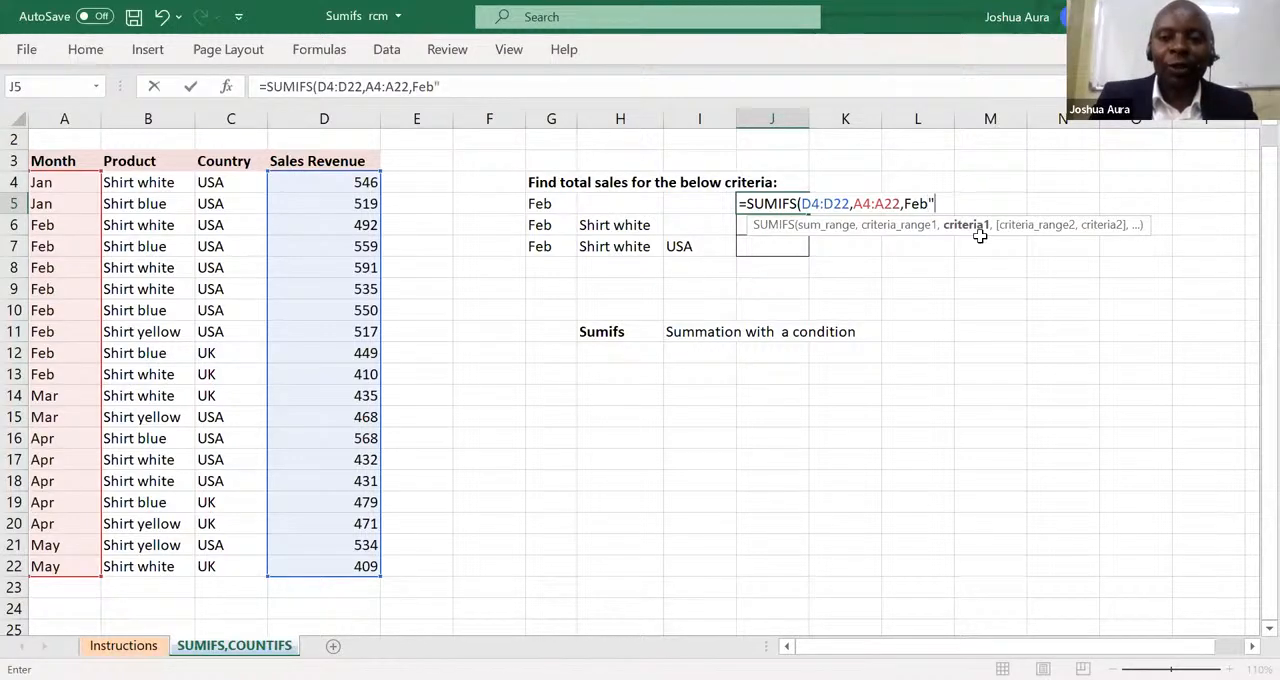
click(905, 203)
text(")
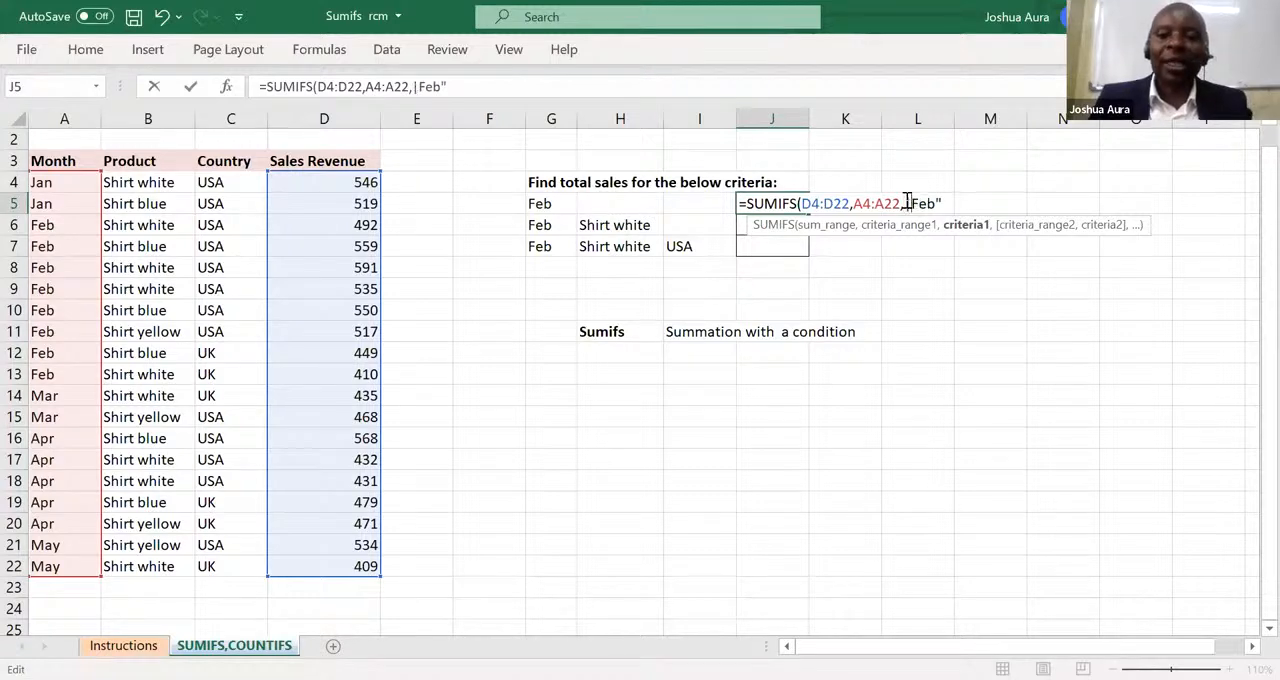
key(BackSpace)
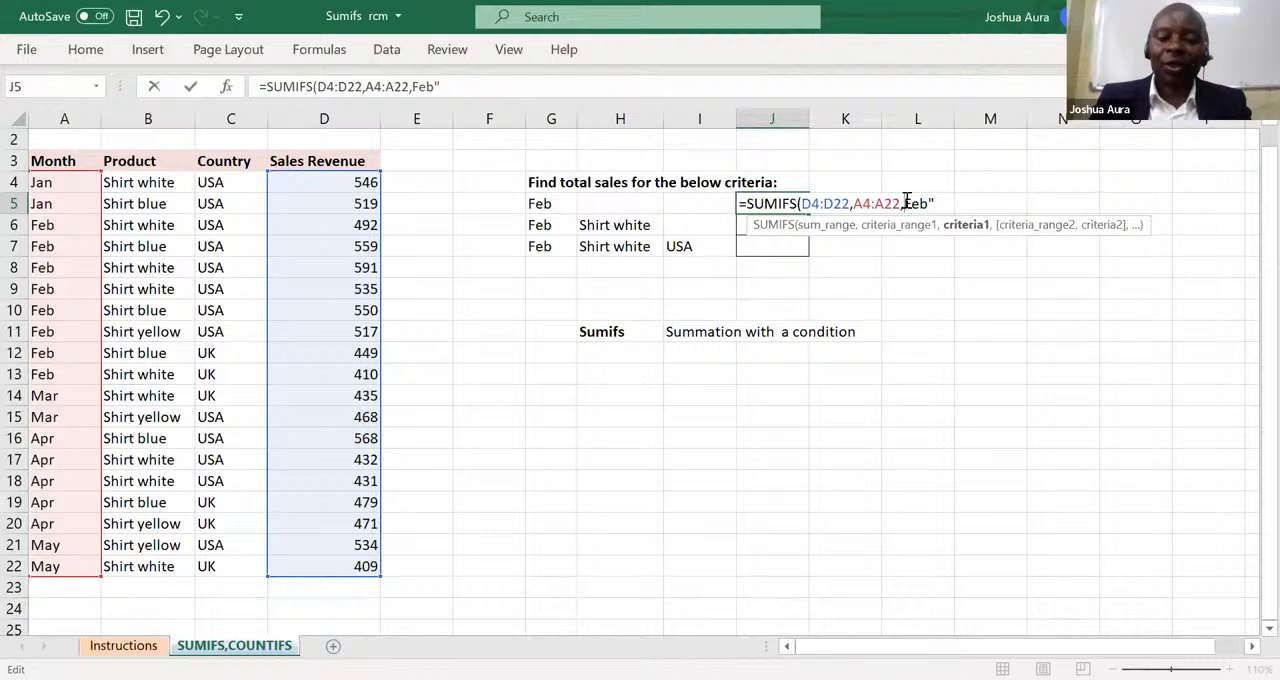
text(")
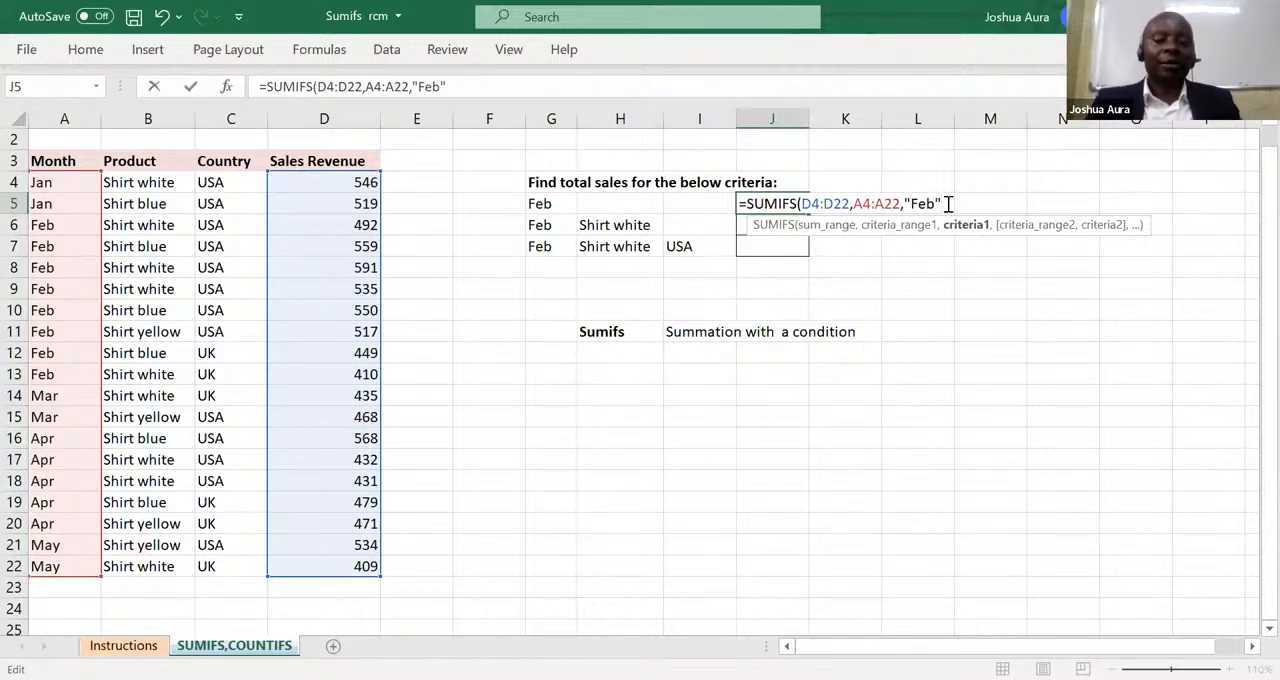
text())
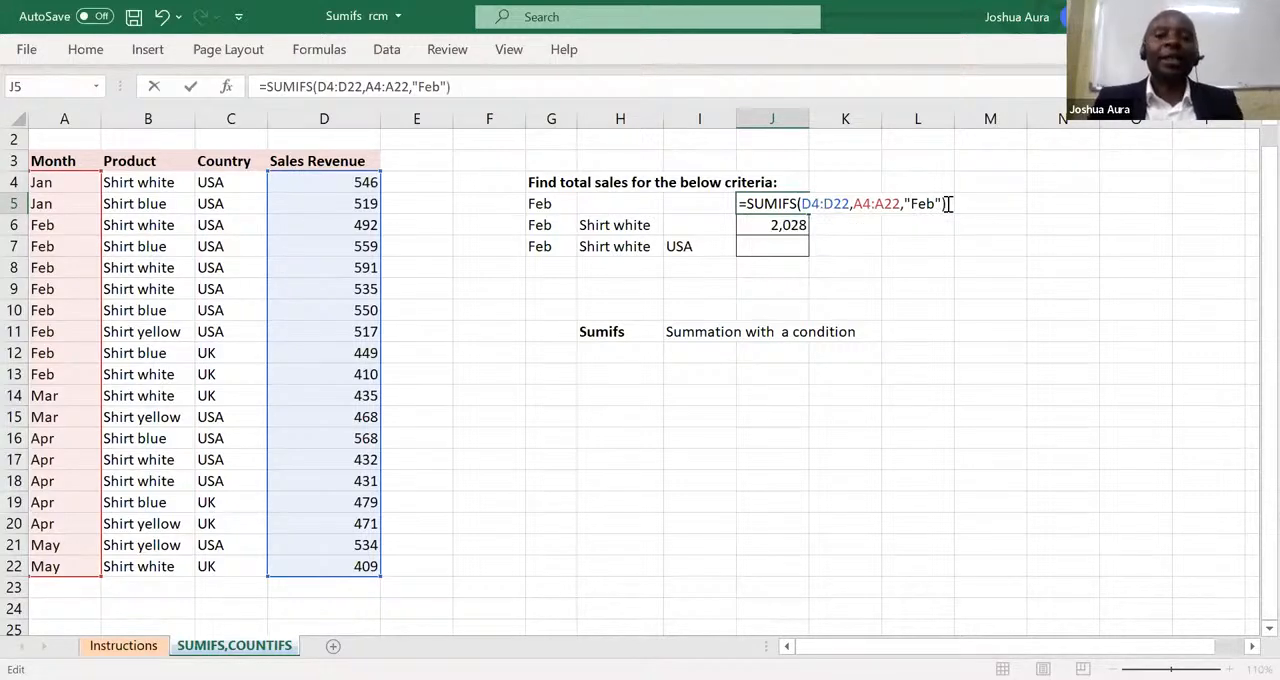
key(Return)
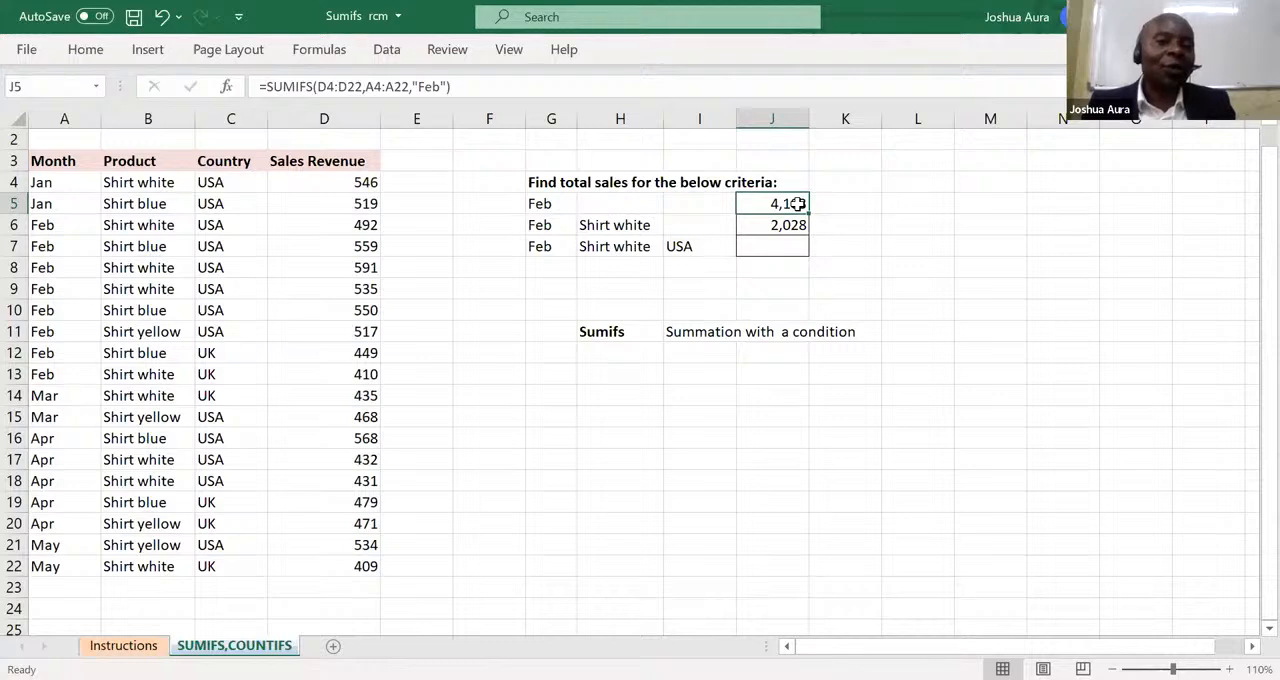
Change the month criterion in G5 to Mar.
click(545, 205)
text(March)
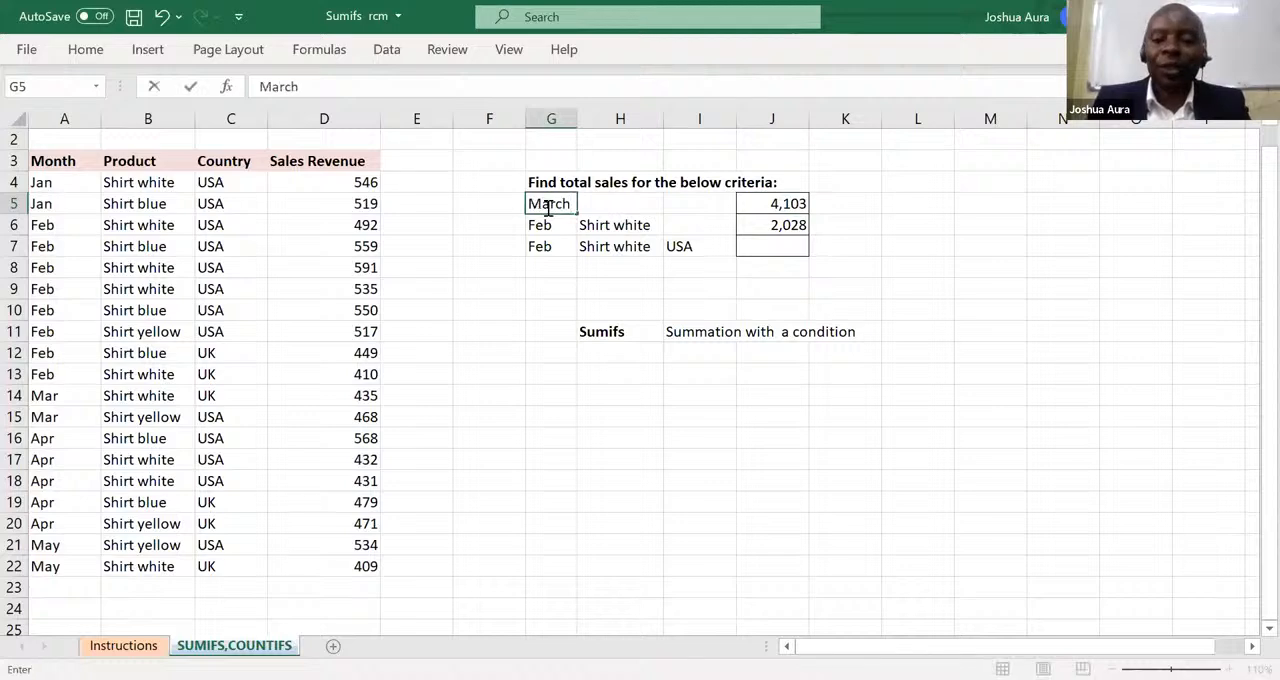
key(BackSpace)
key(BackSpace)
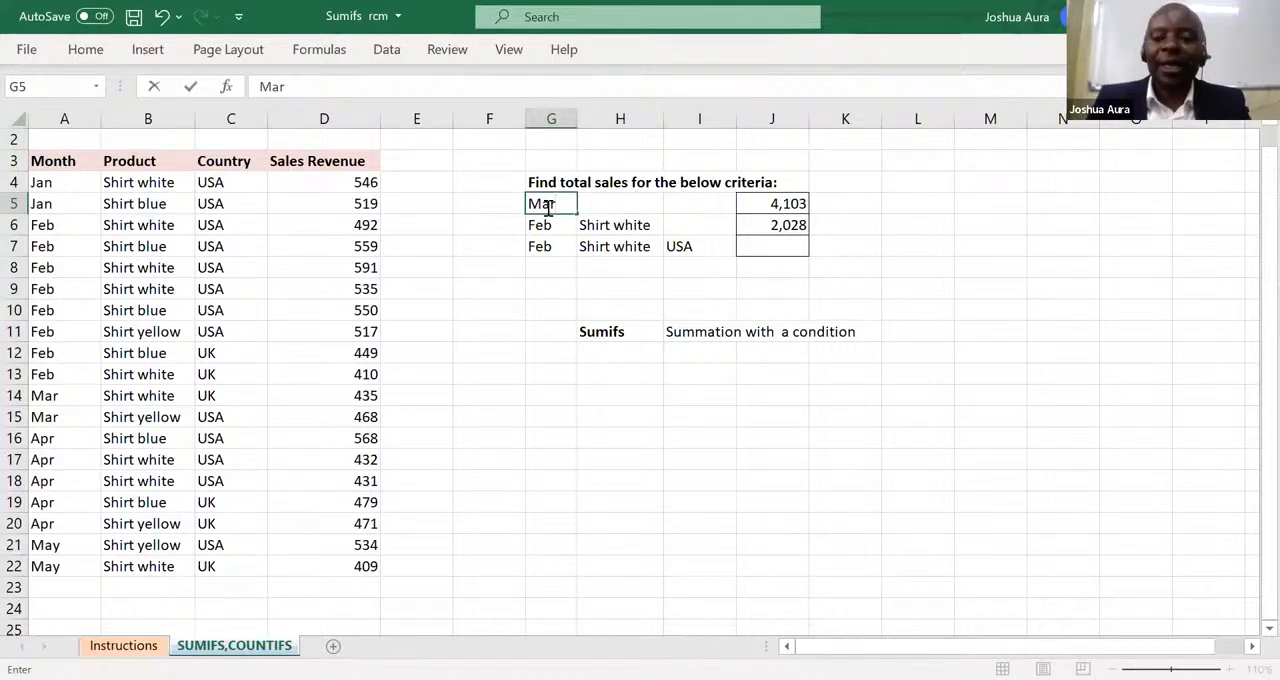
key(Return)
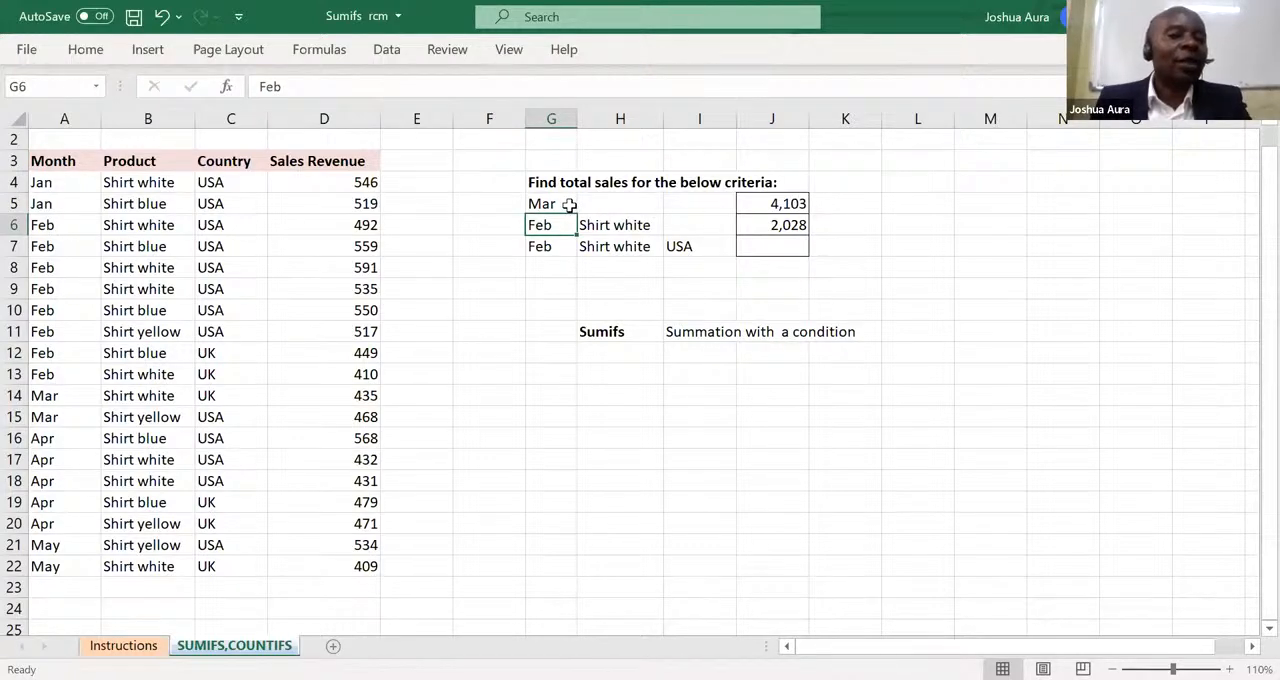
Start another SUMIFS formula in J5 over the one with the hard-coded "Feb" criterion, with D4:D22 as the sum range.
click(784, 203)
text(=)
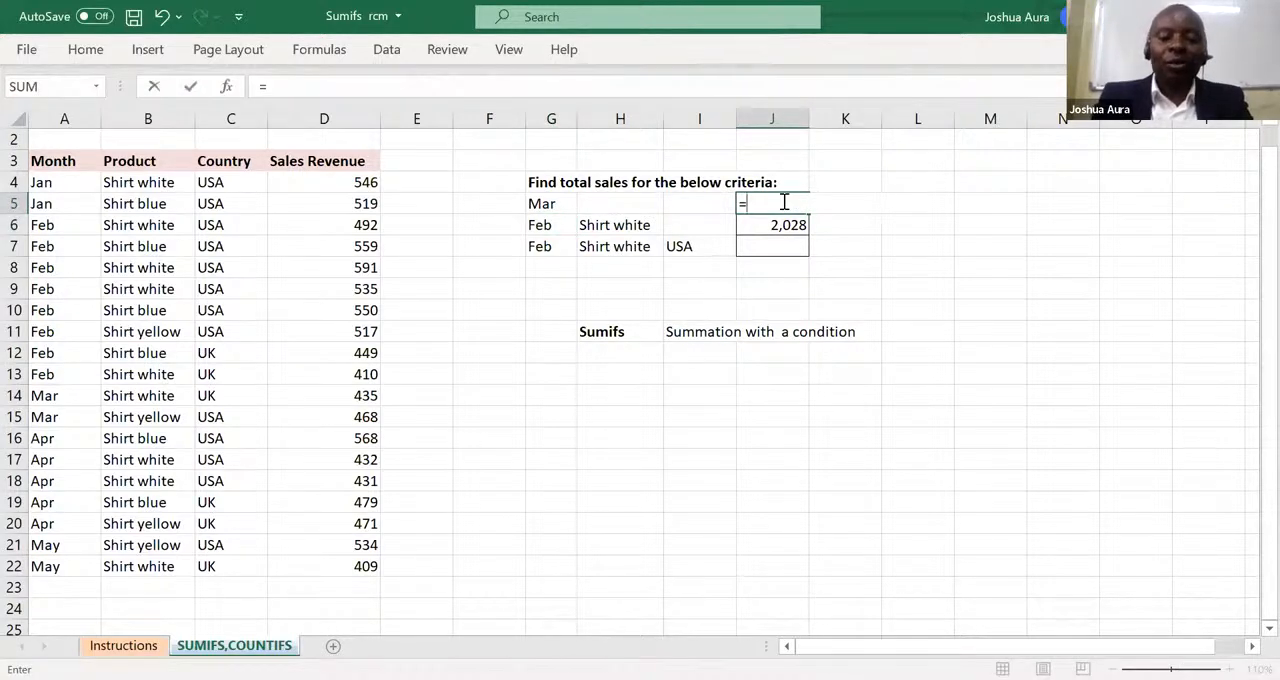
text(sumif)
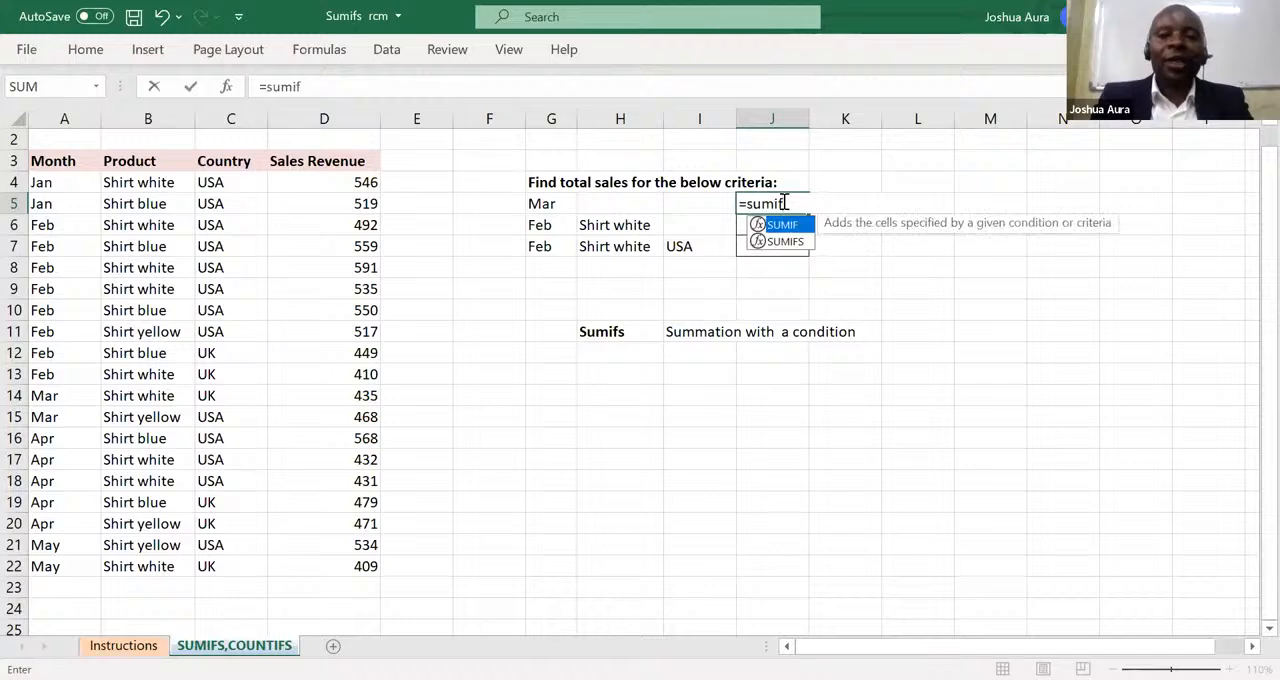
text(s)
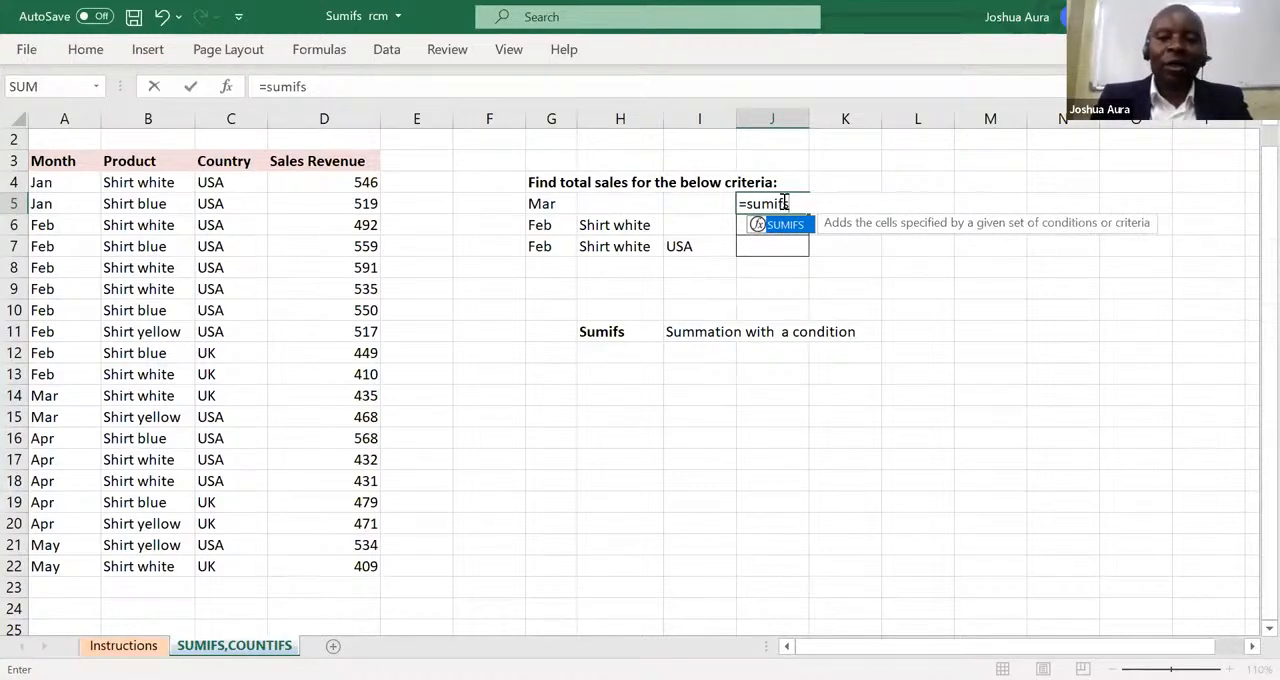
key(Tab)
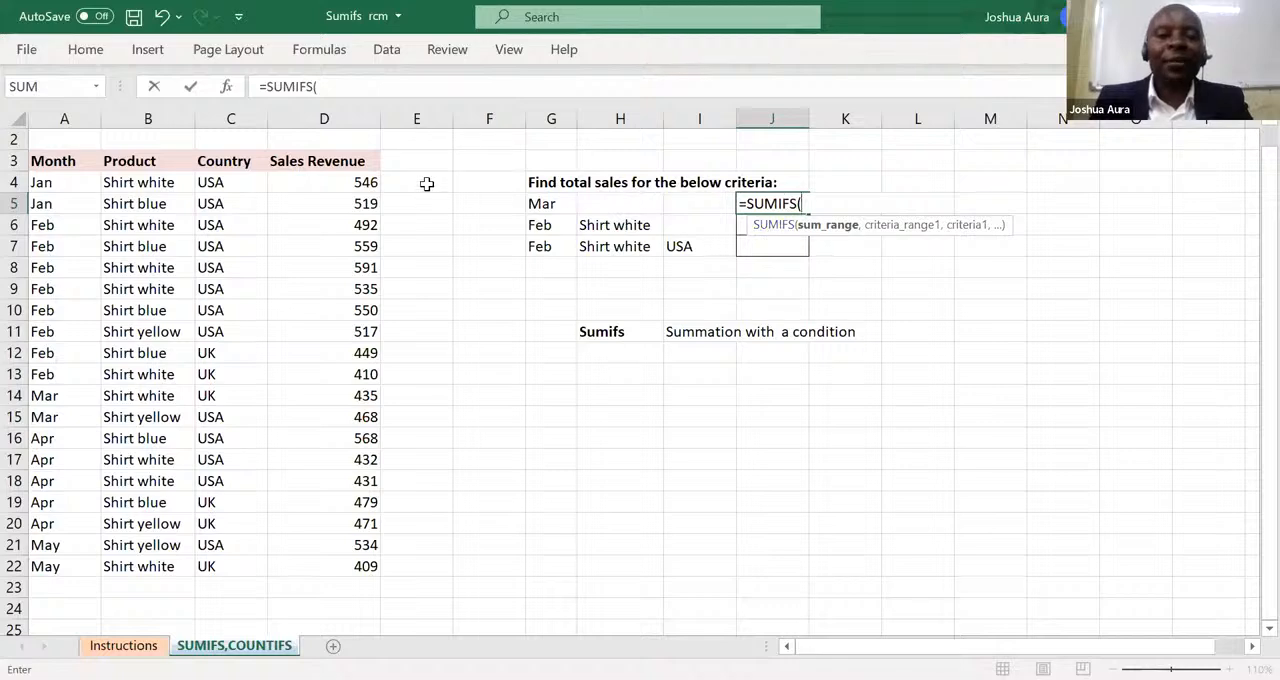
click(366, 180)
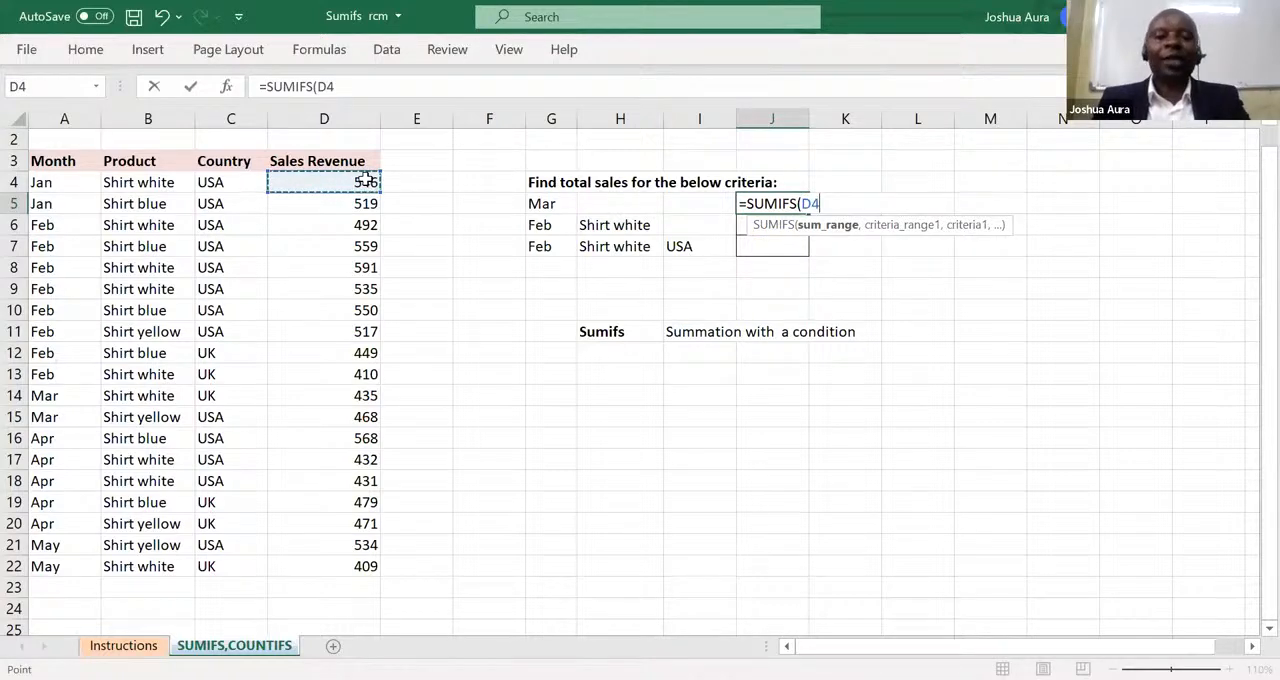
key(ctrl+shift+Down)
text(,)
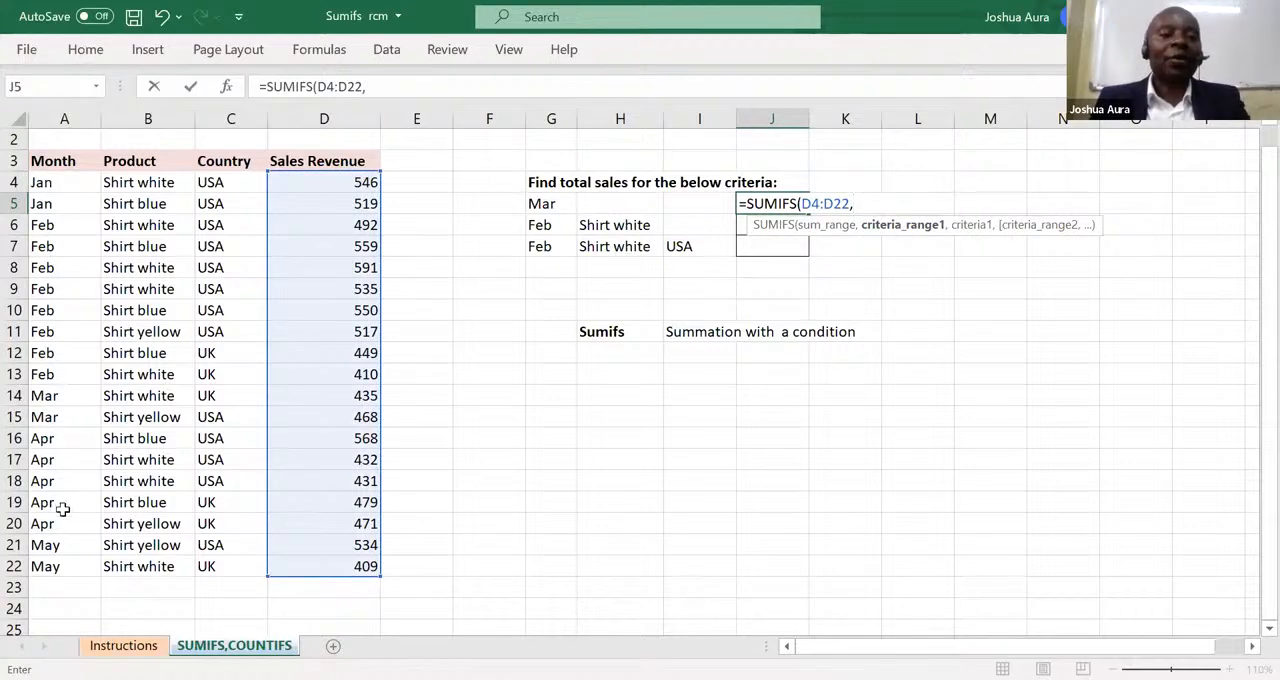
Complete the J5 SUMIFS formula with the months A4:A22 as criteria range and cell G5 as the criterion.
click(40, 181)
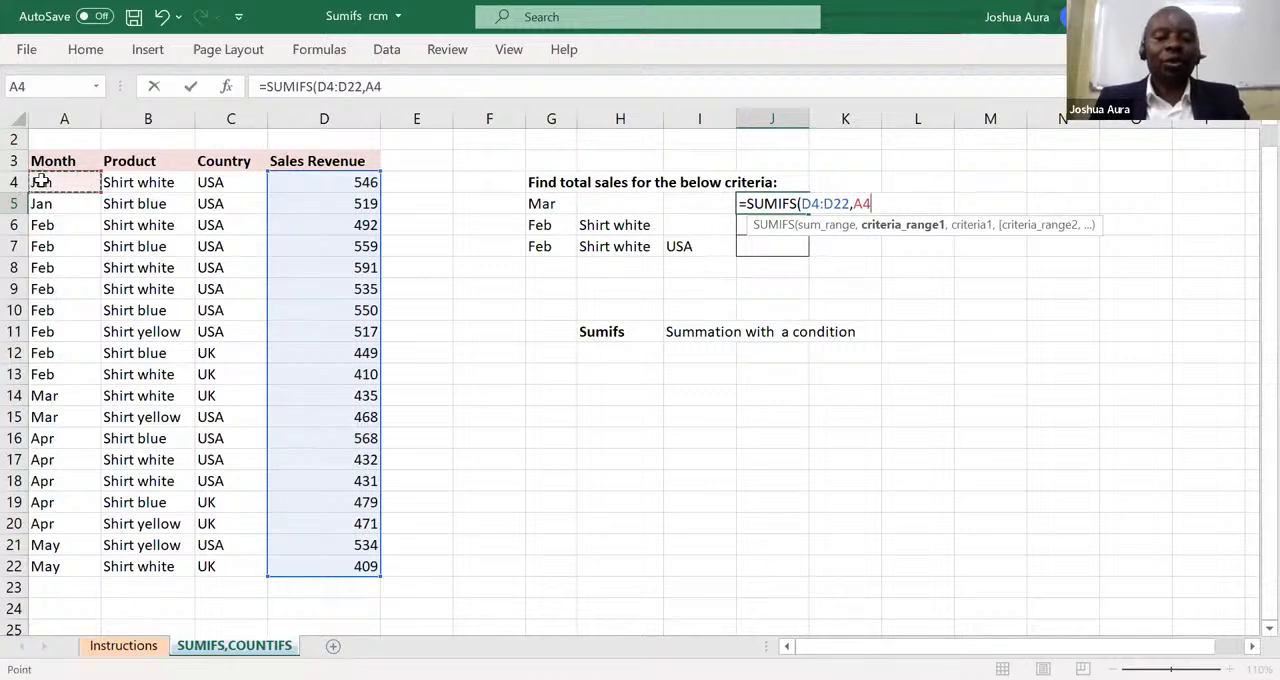
key(ctrl+shift+Down)
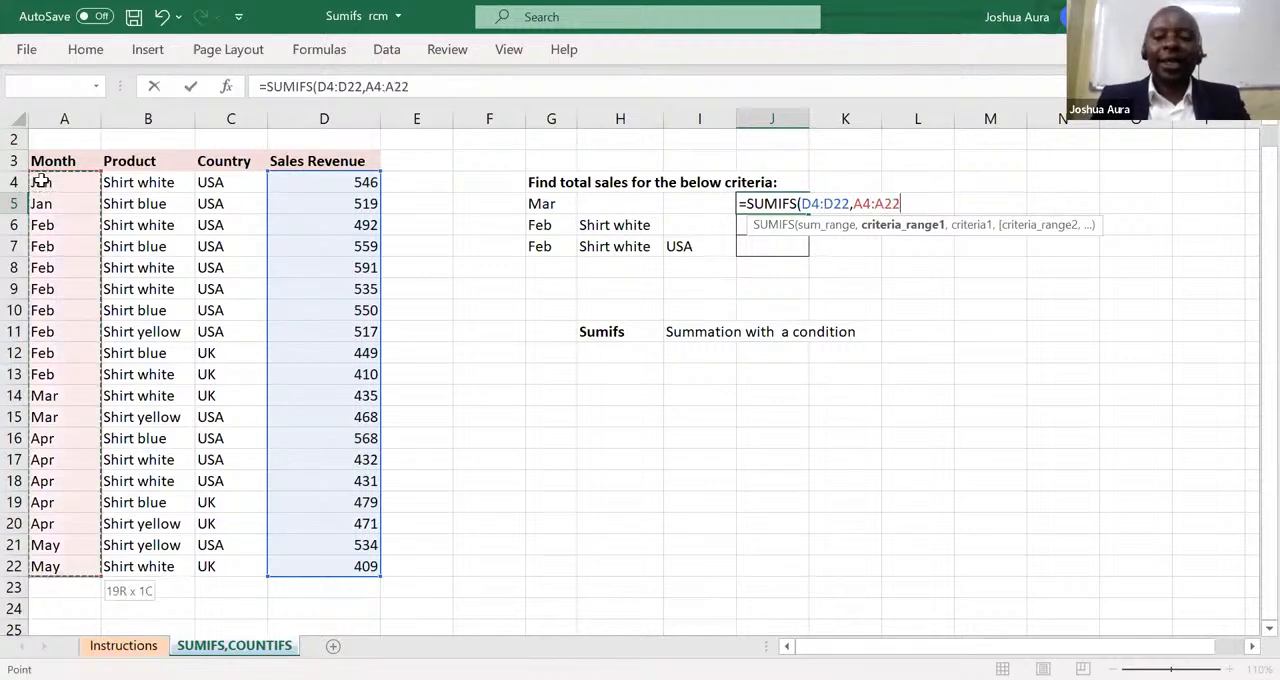
text(,)
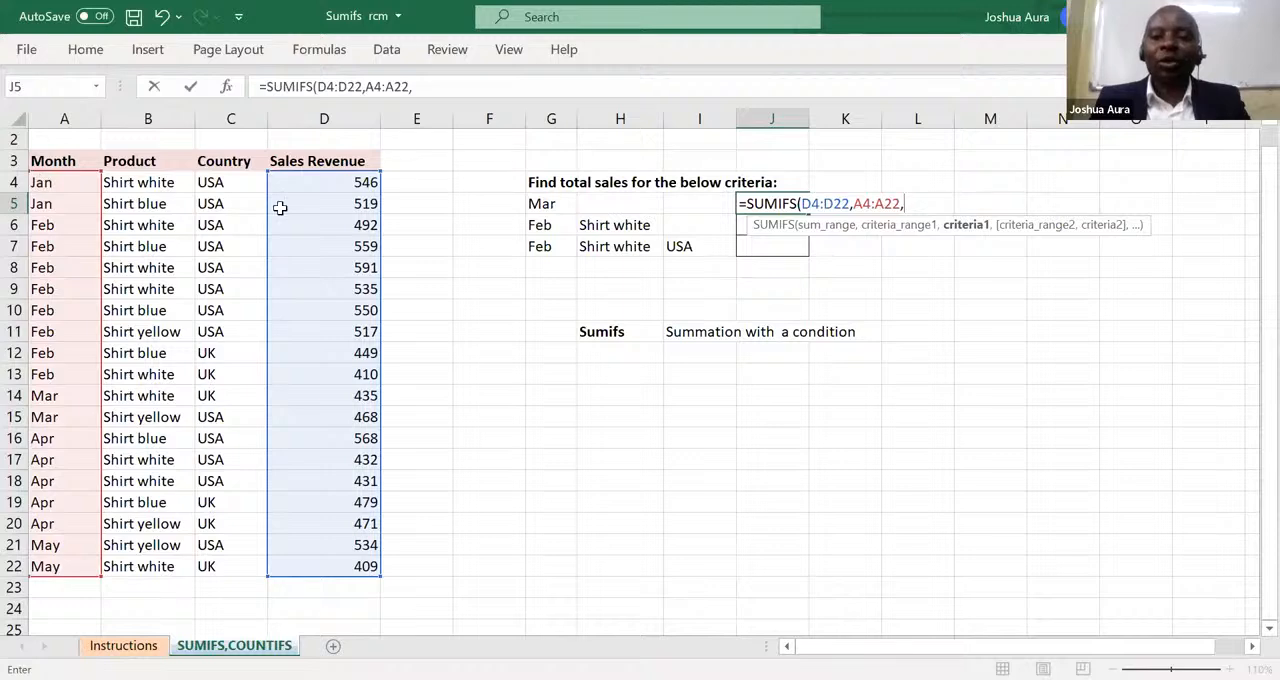
click(543, 204)
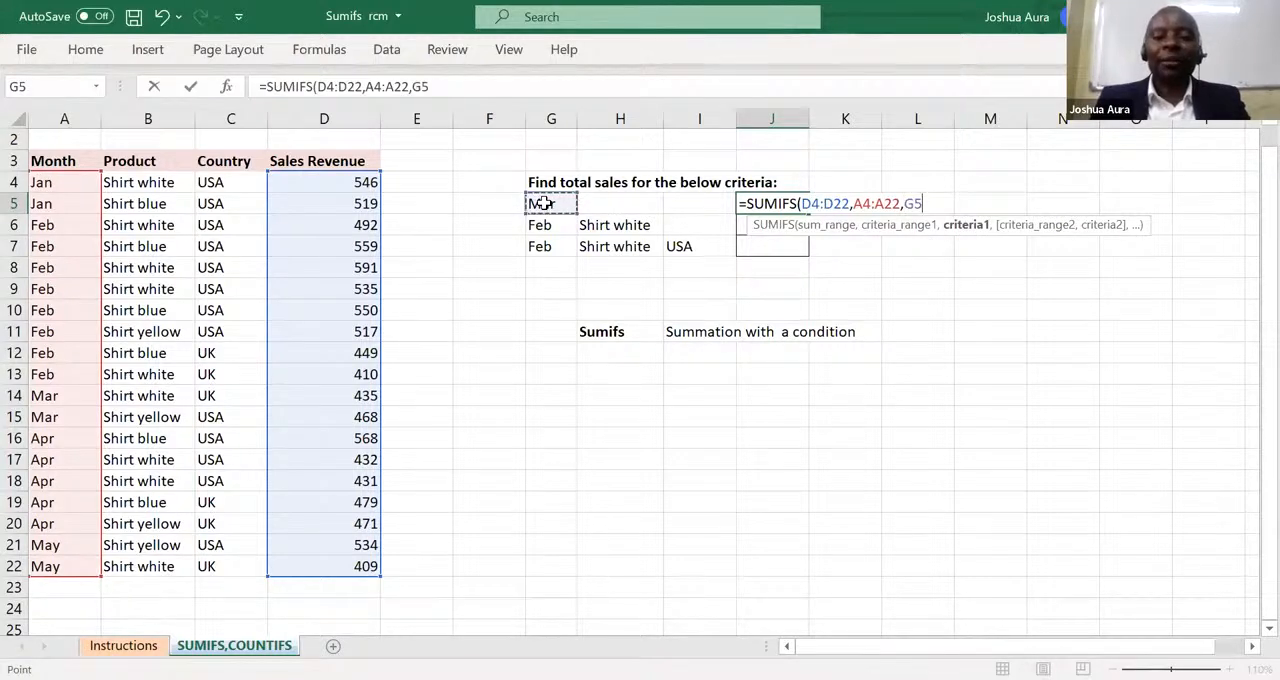
text())
key(Return)
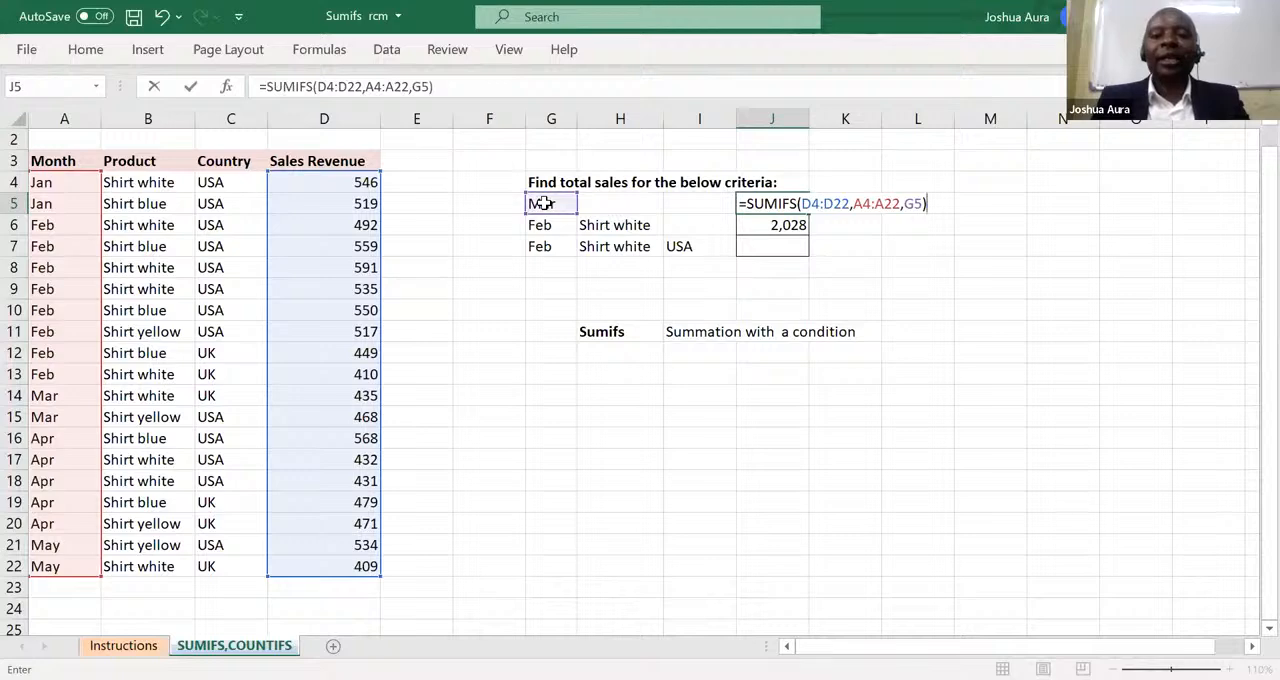
key(Return)
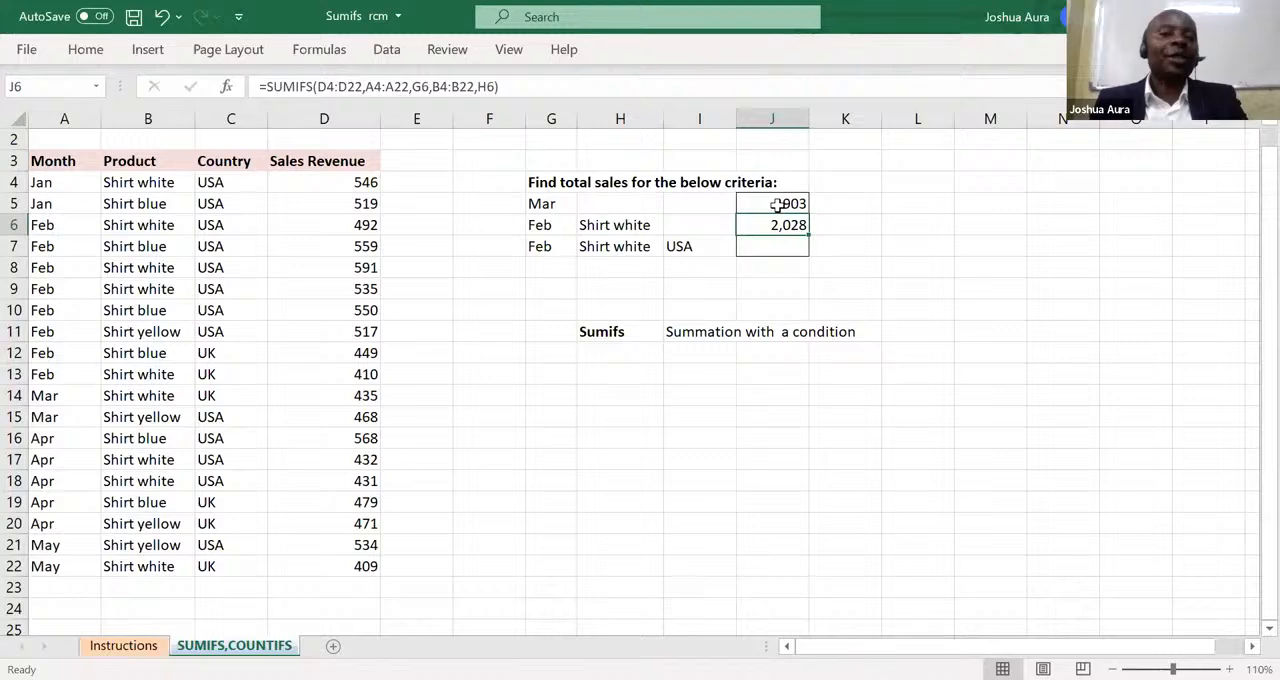
Change the month criterion in G5 to Feb.
click(556, 204)
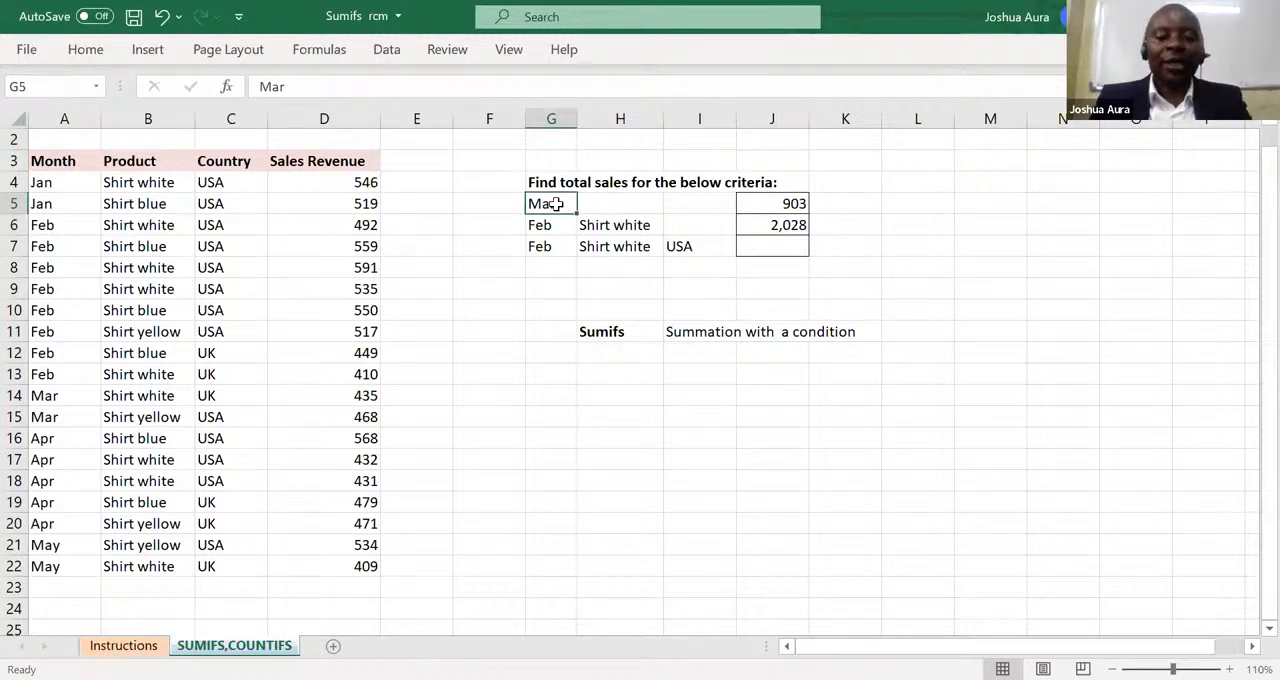
text(Feb)
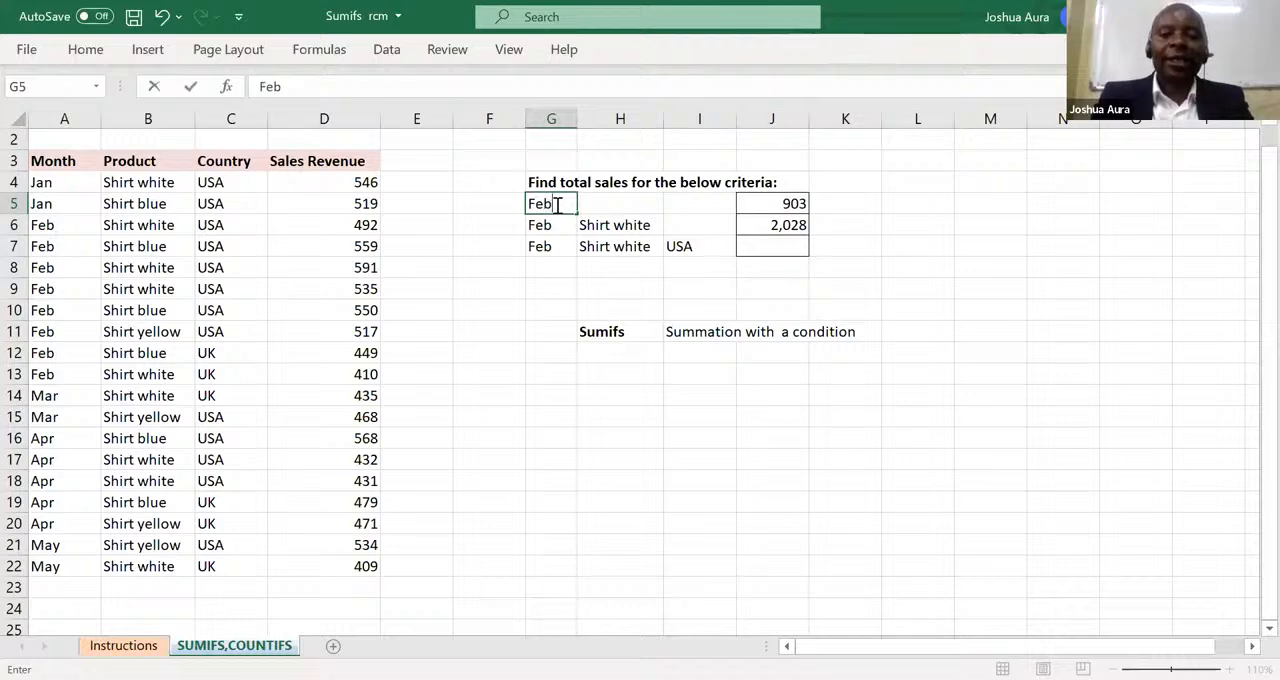
key(Return)
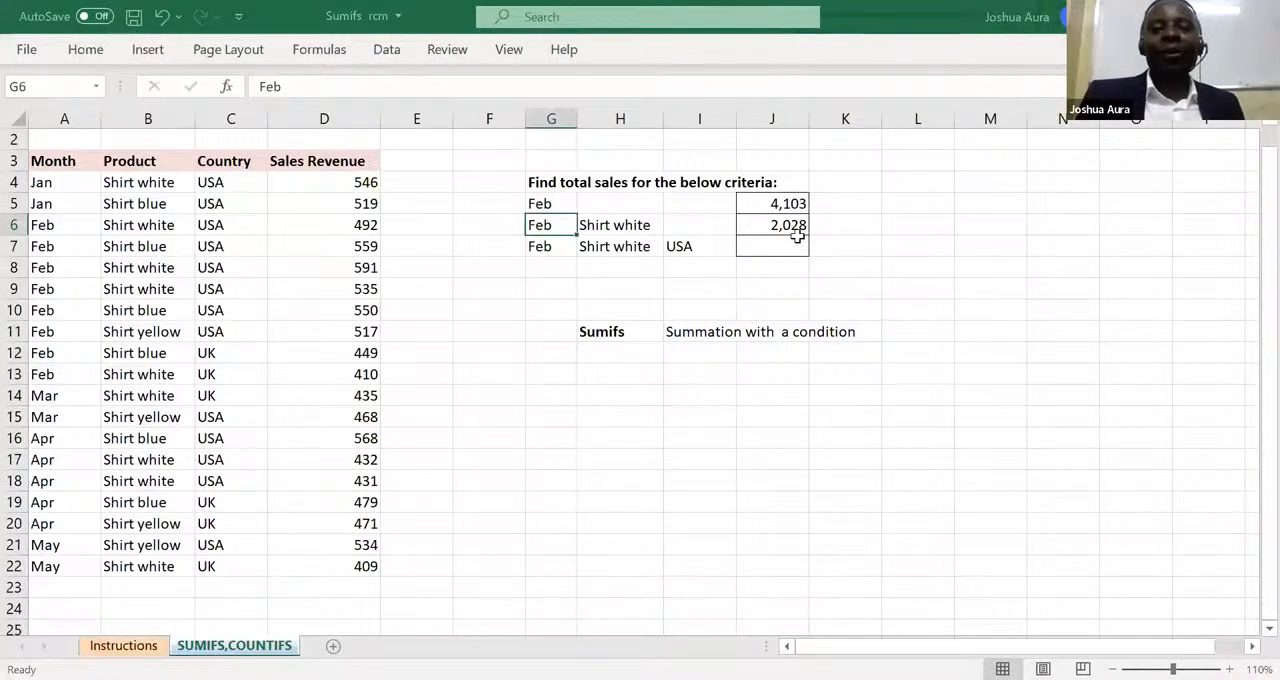
Start a new SUMIFS formula in J6 over the existing one, with the sales revenue D4:D22 as the sum range.
click(789, 227)
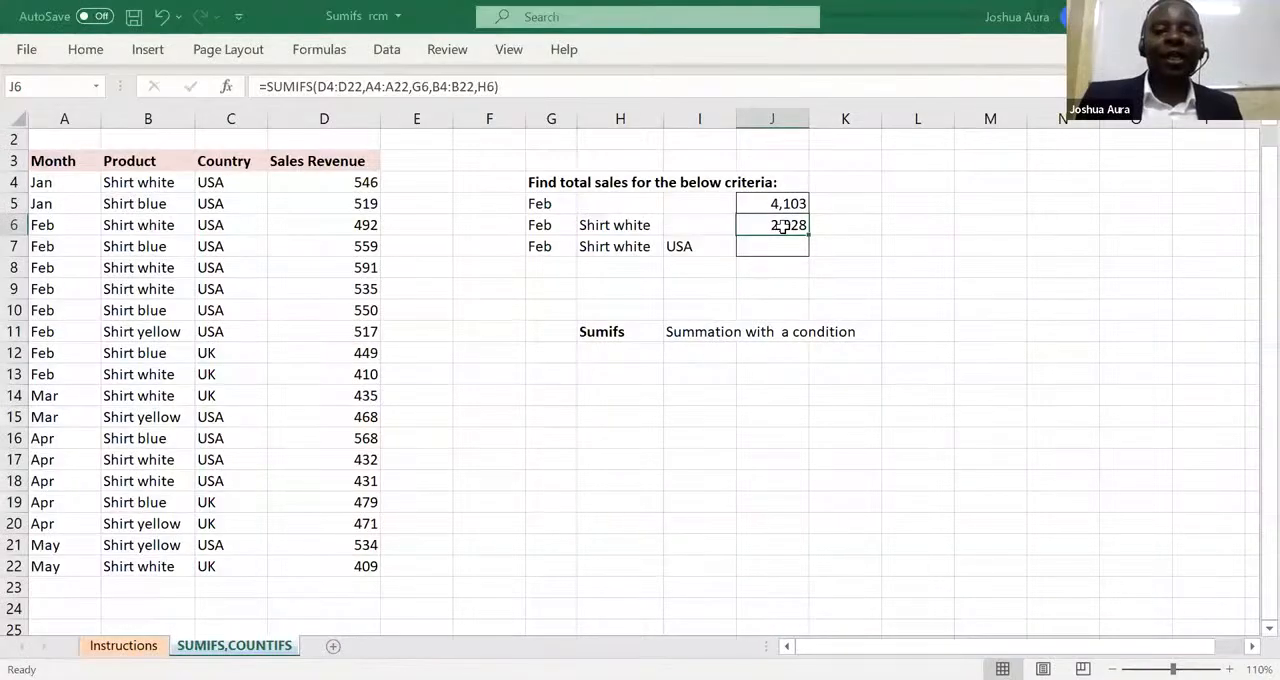
text(=)
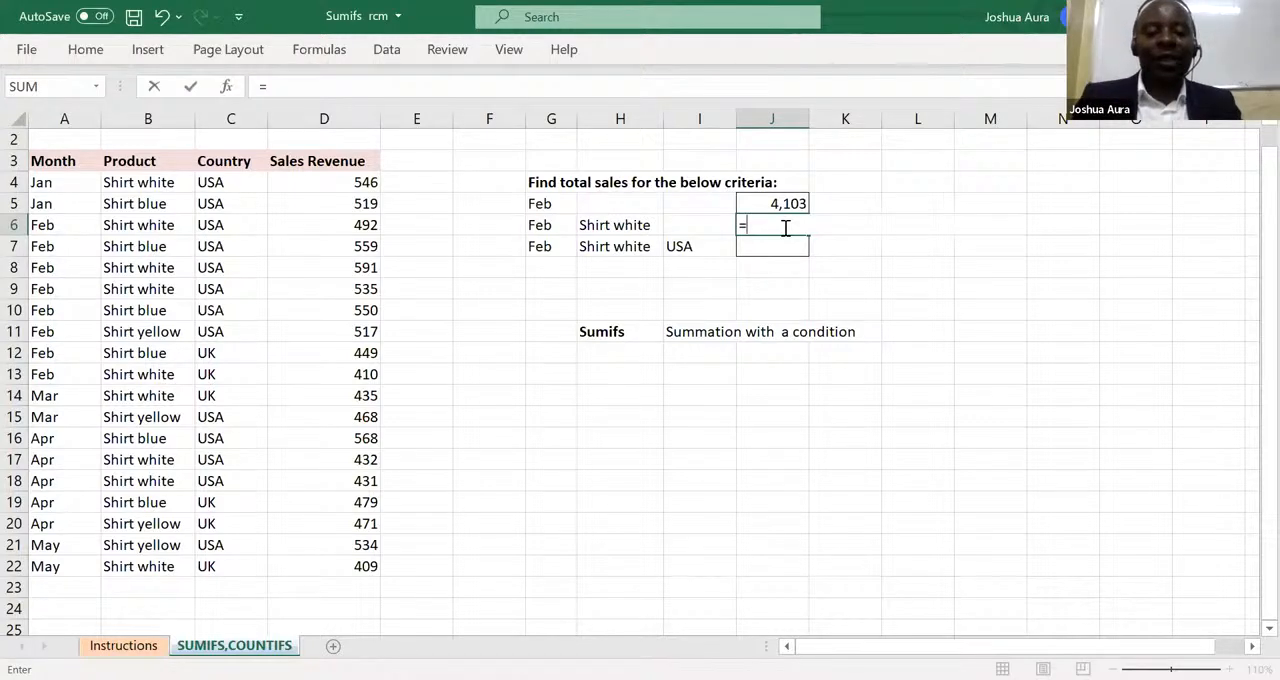
text(sumif)
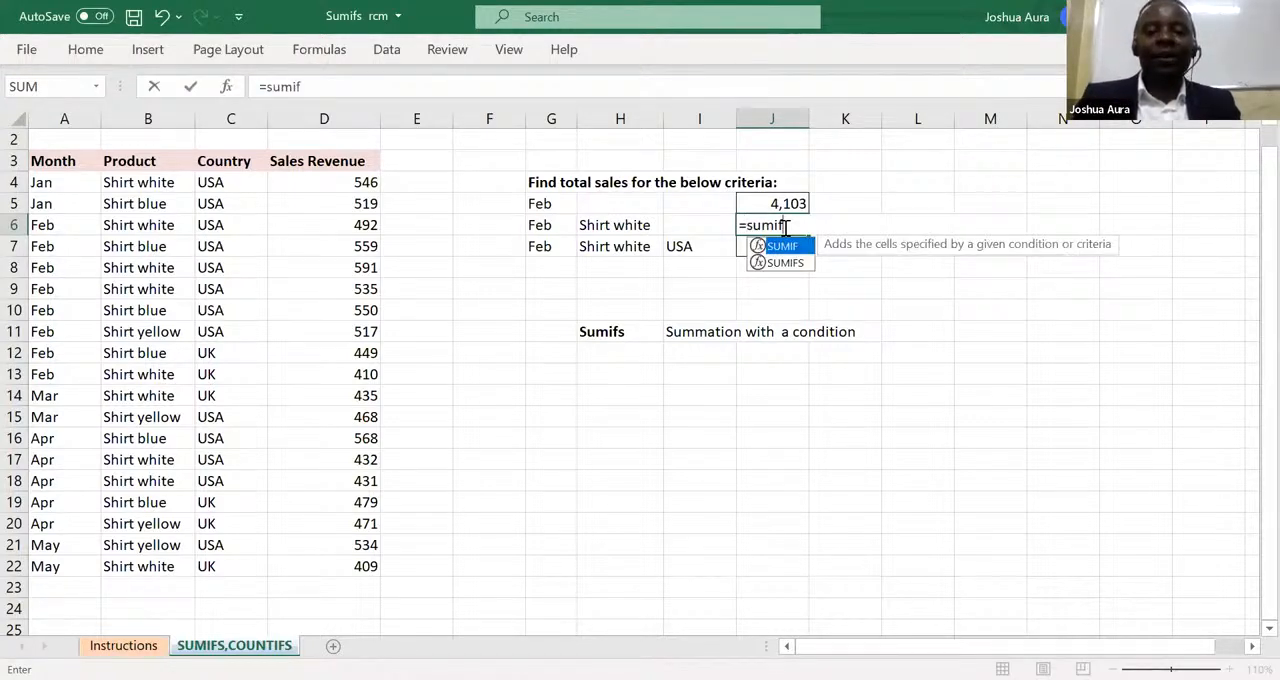
text(s)
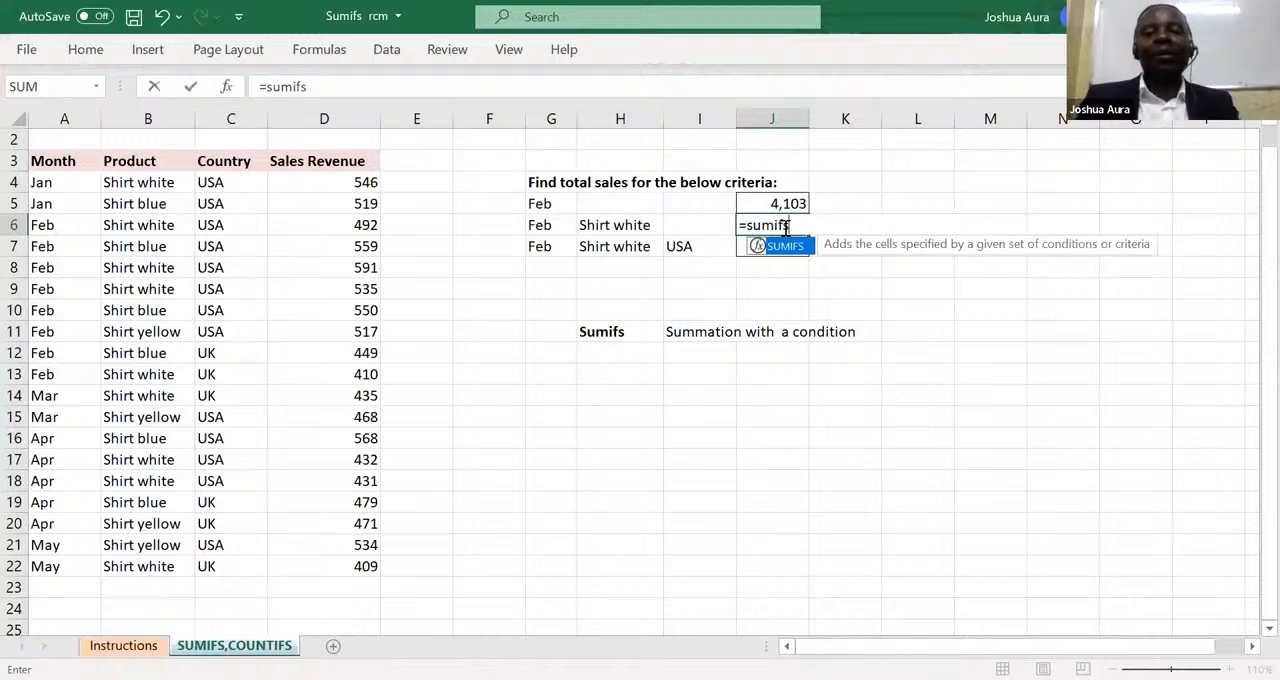
key(Tab)
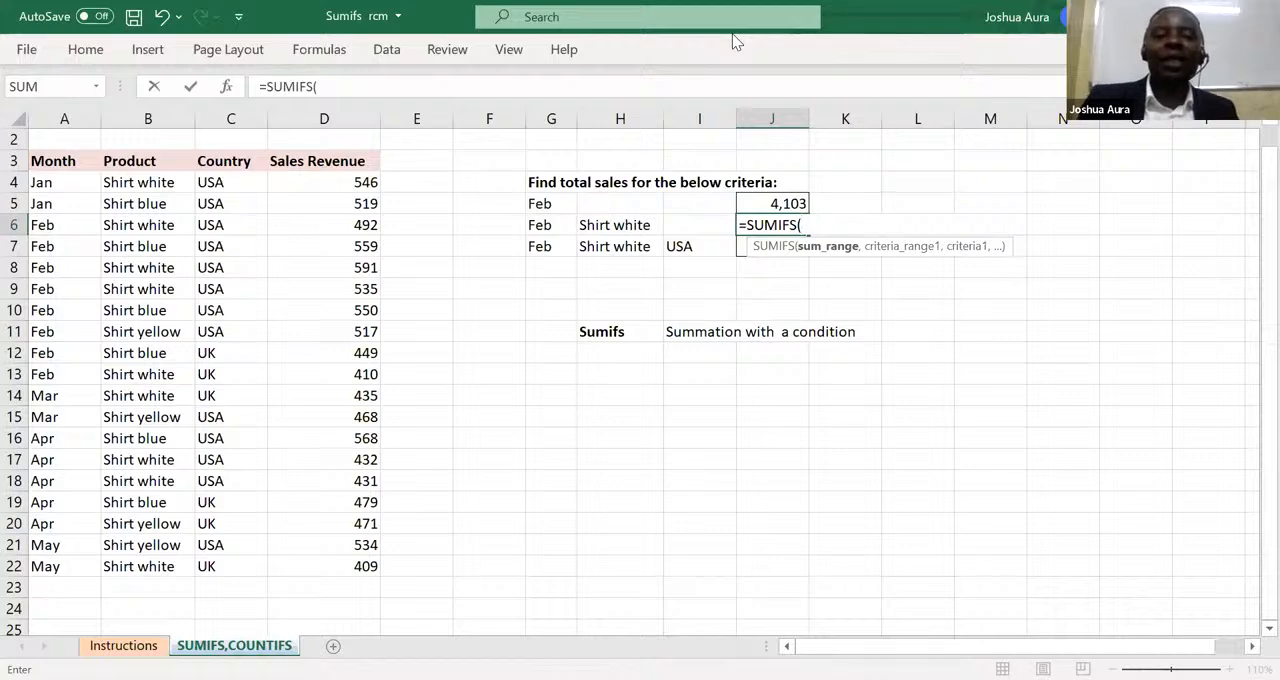
click(365, 183)
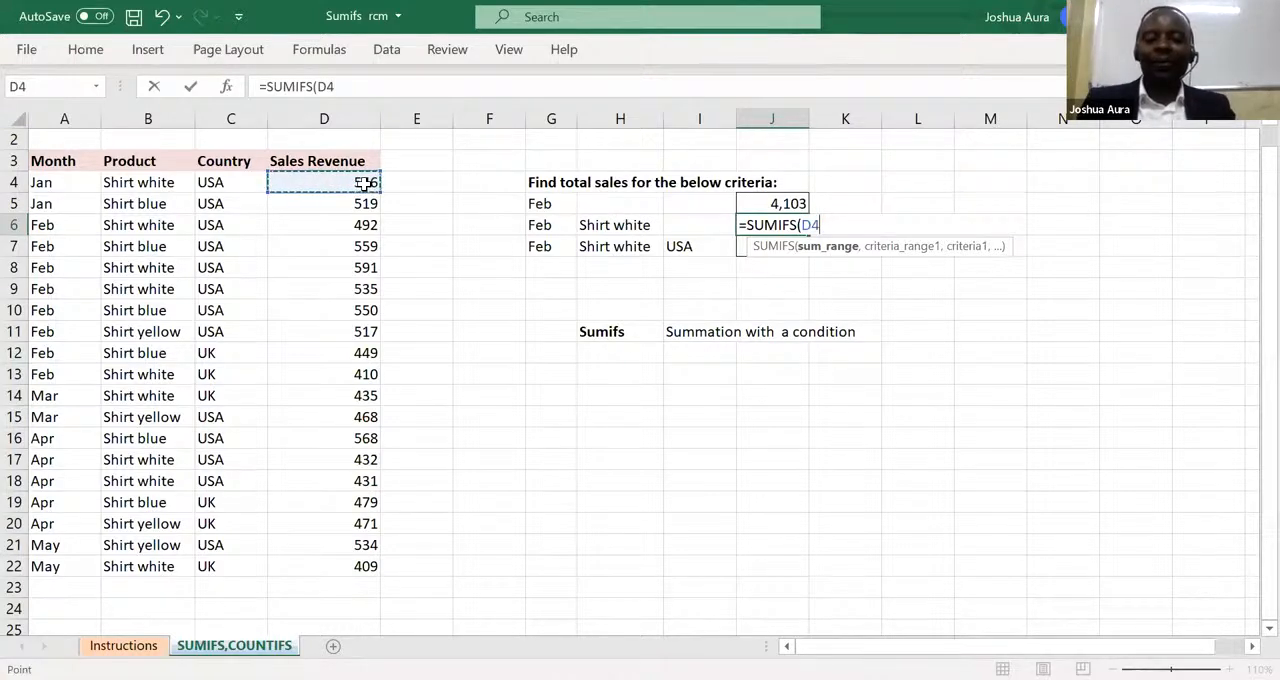
key(ctrl+shift+Down)
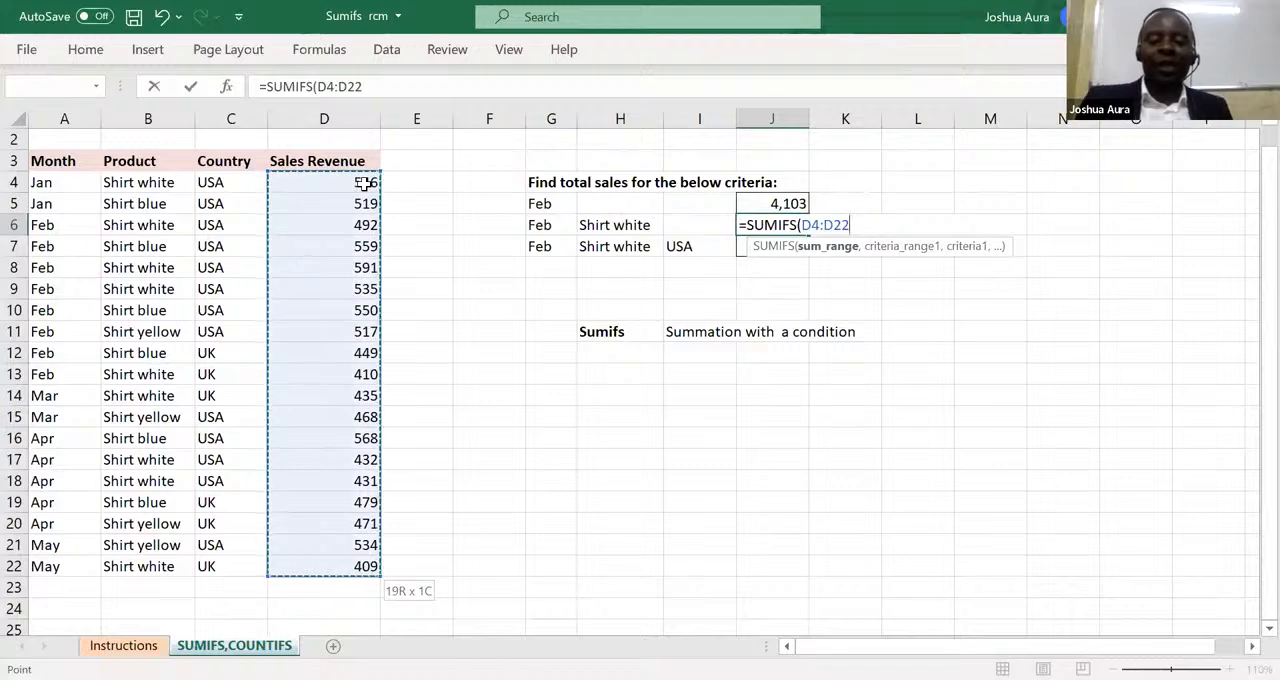
text(,)
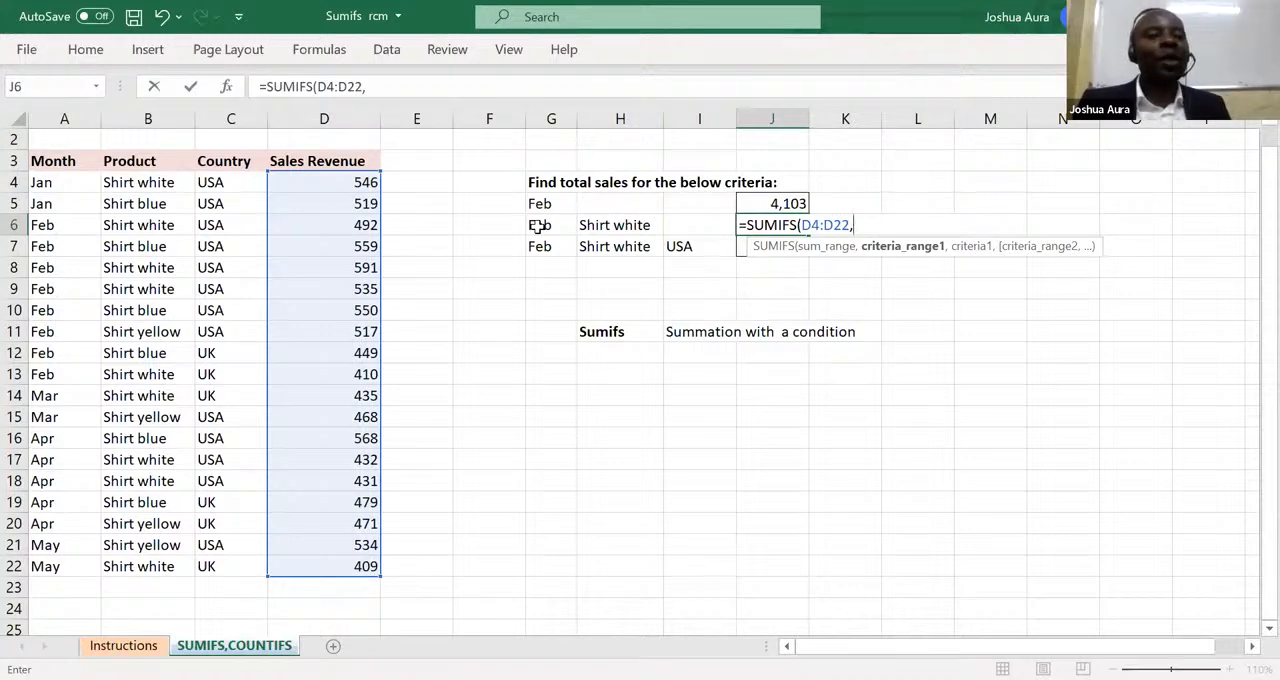
Add the months A4:A22 as the first criteria range of the J6 formula, with cell G6 as its criterion.
click(45, 182)
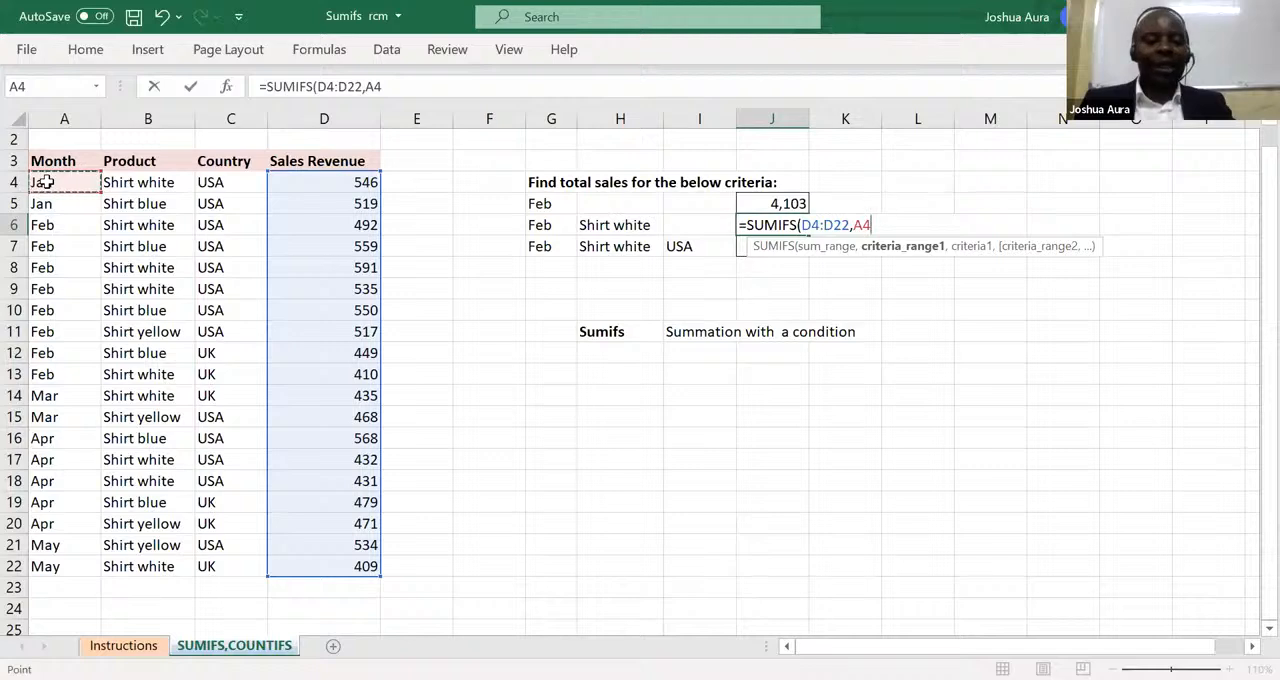
key(ctrl+shift+Down)
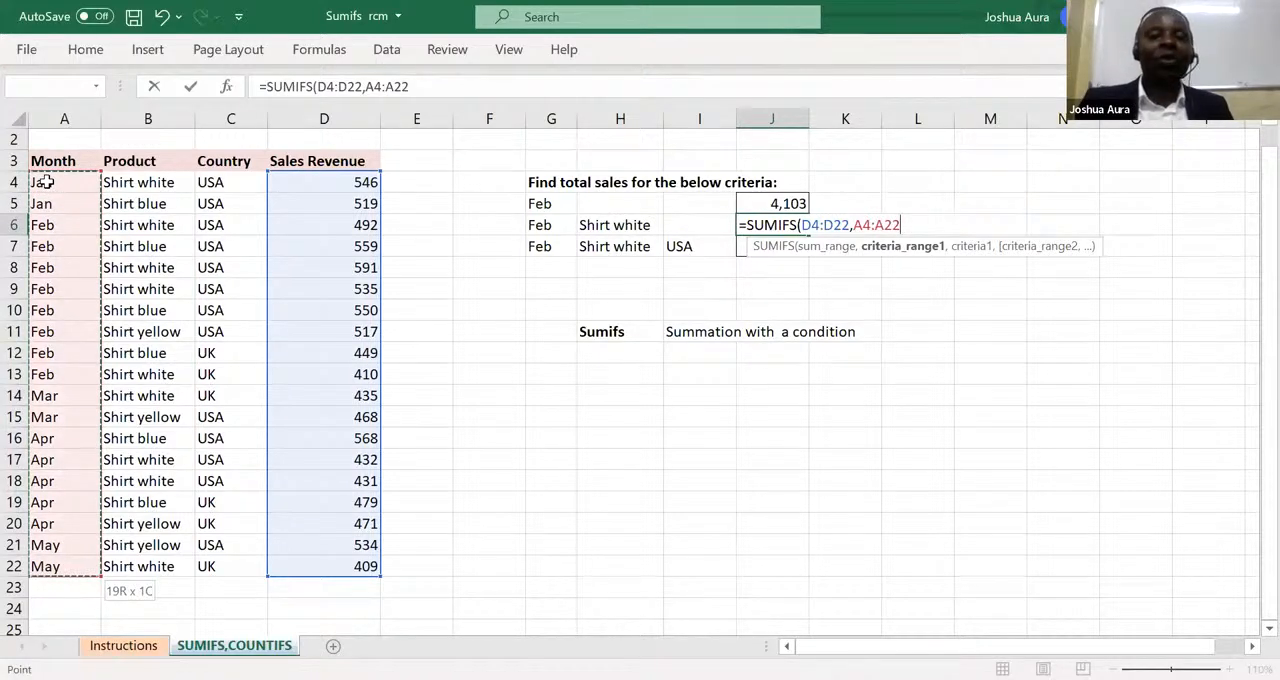
text(,)
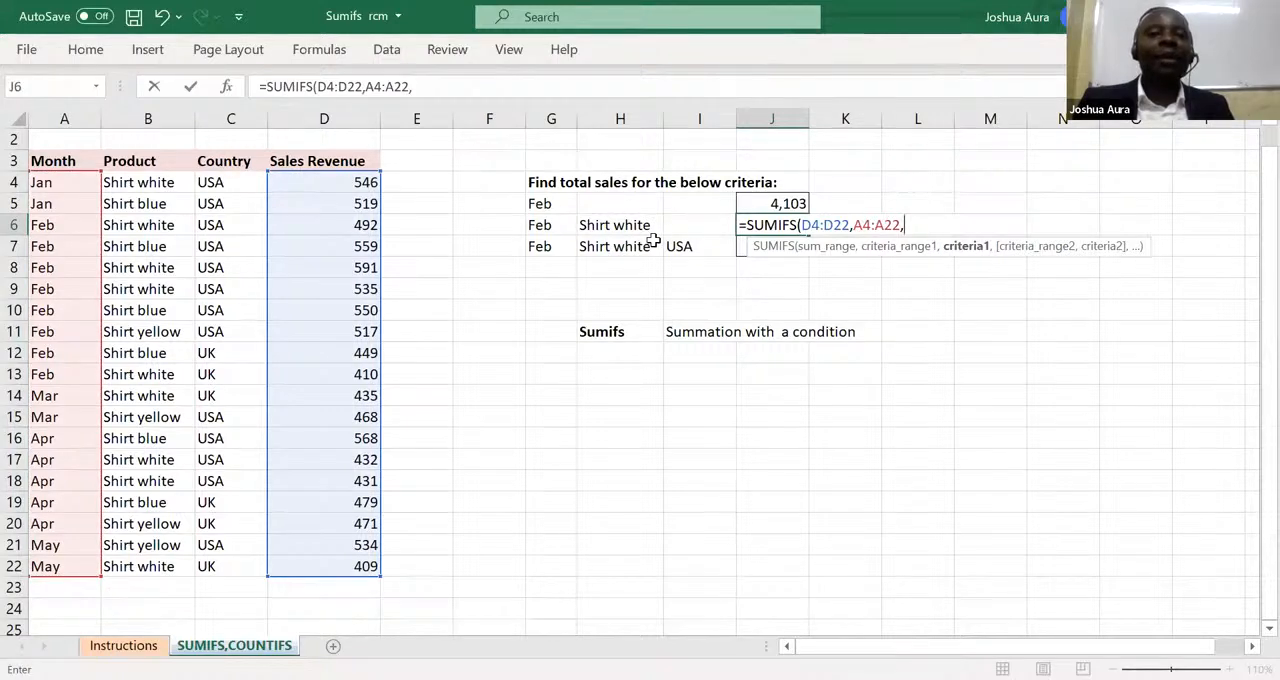
click(541, 227)
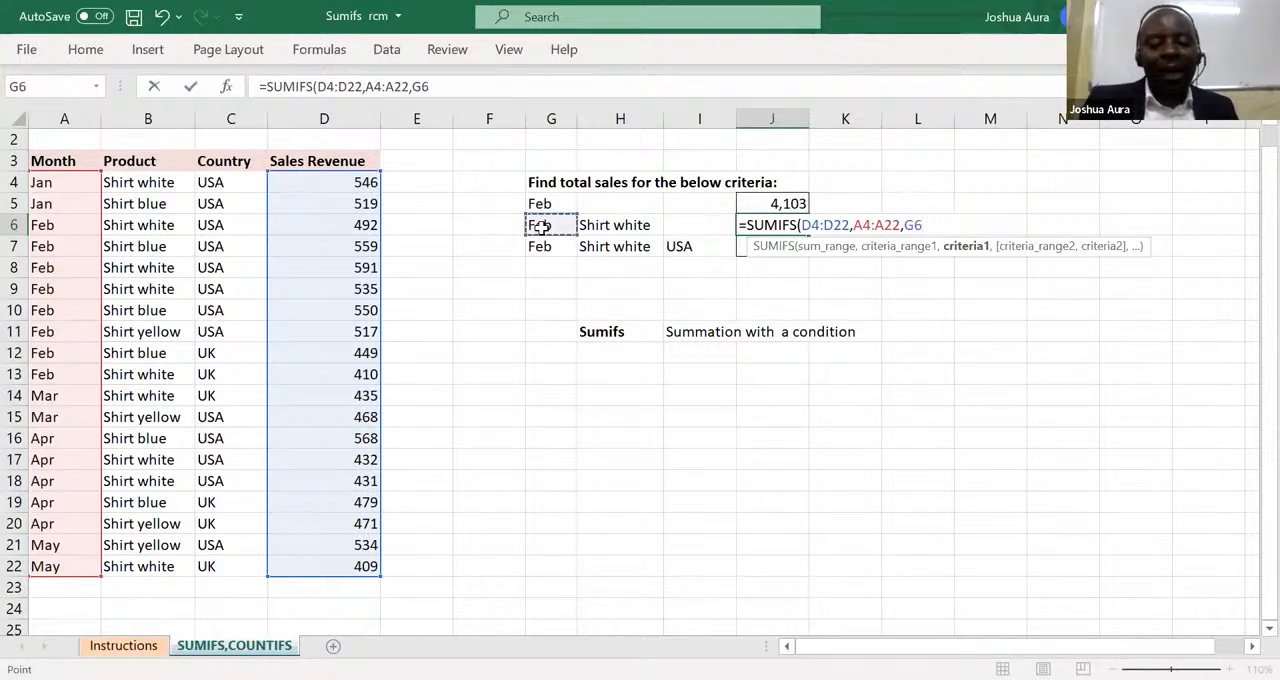
text(,)
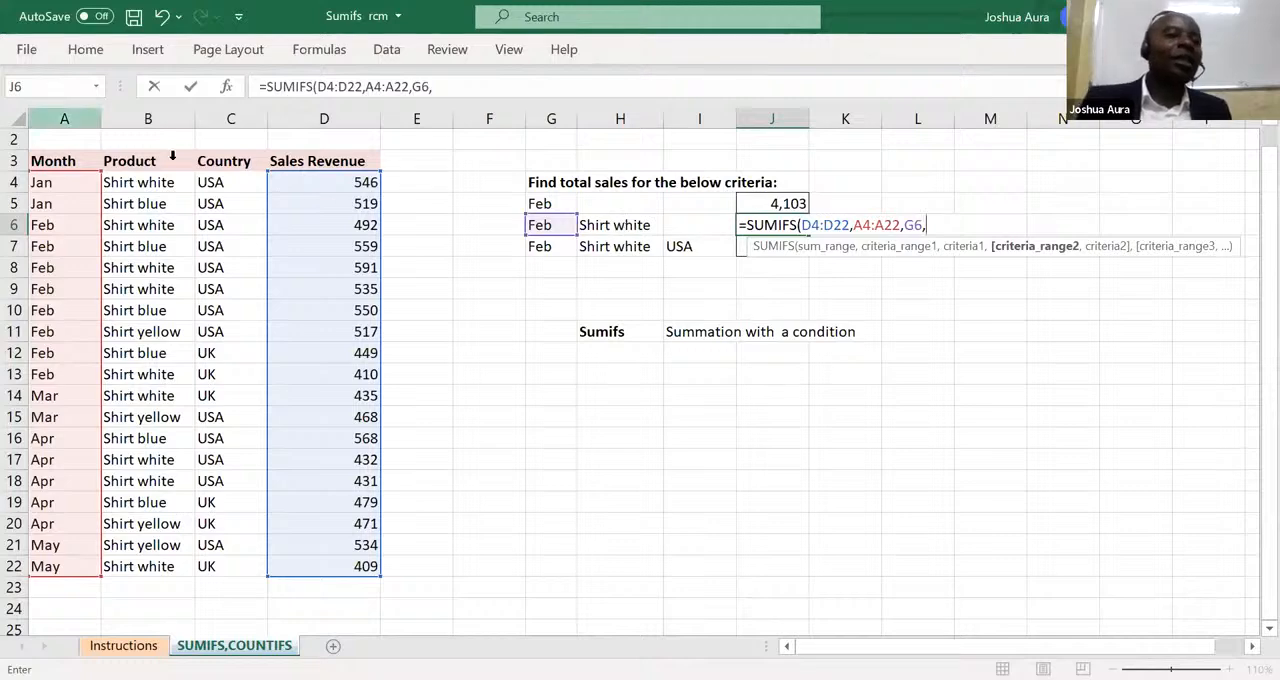
Finish the J6 formula with the products B4:B22 as the second criteria range and cell H6 as its criterion.
click(151, 180)
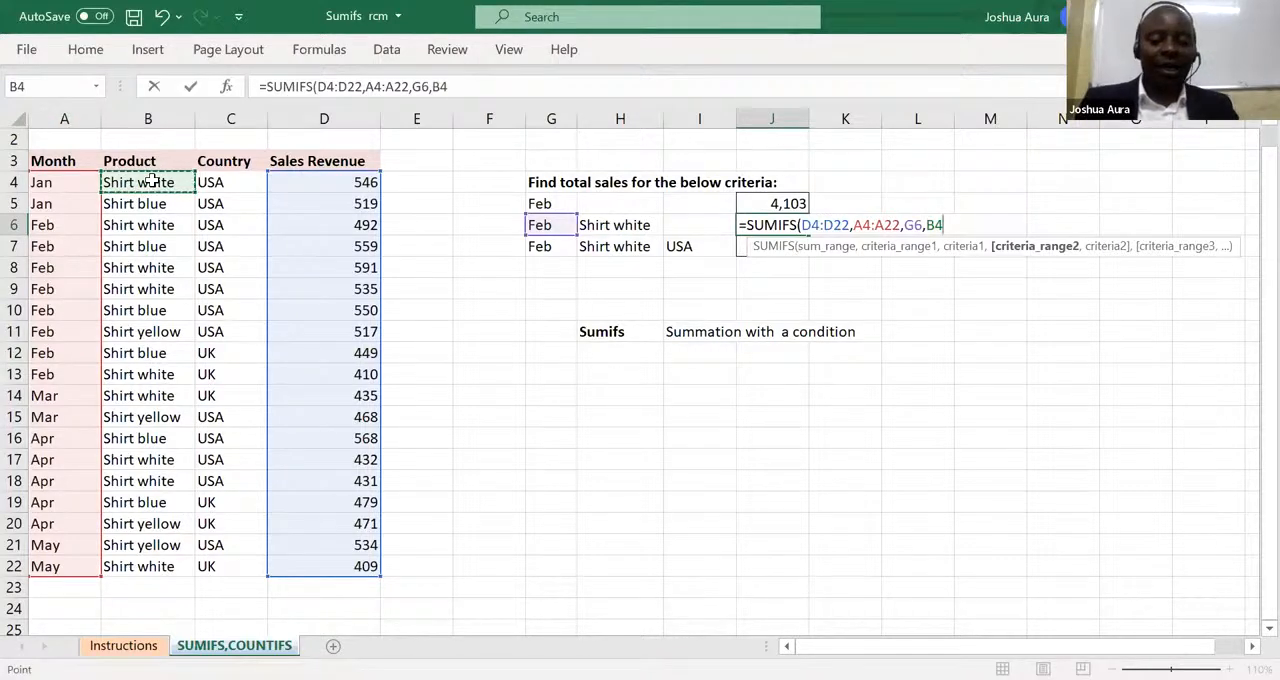
key(ctrl+shift+Down)
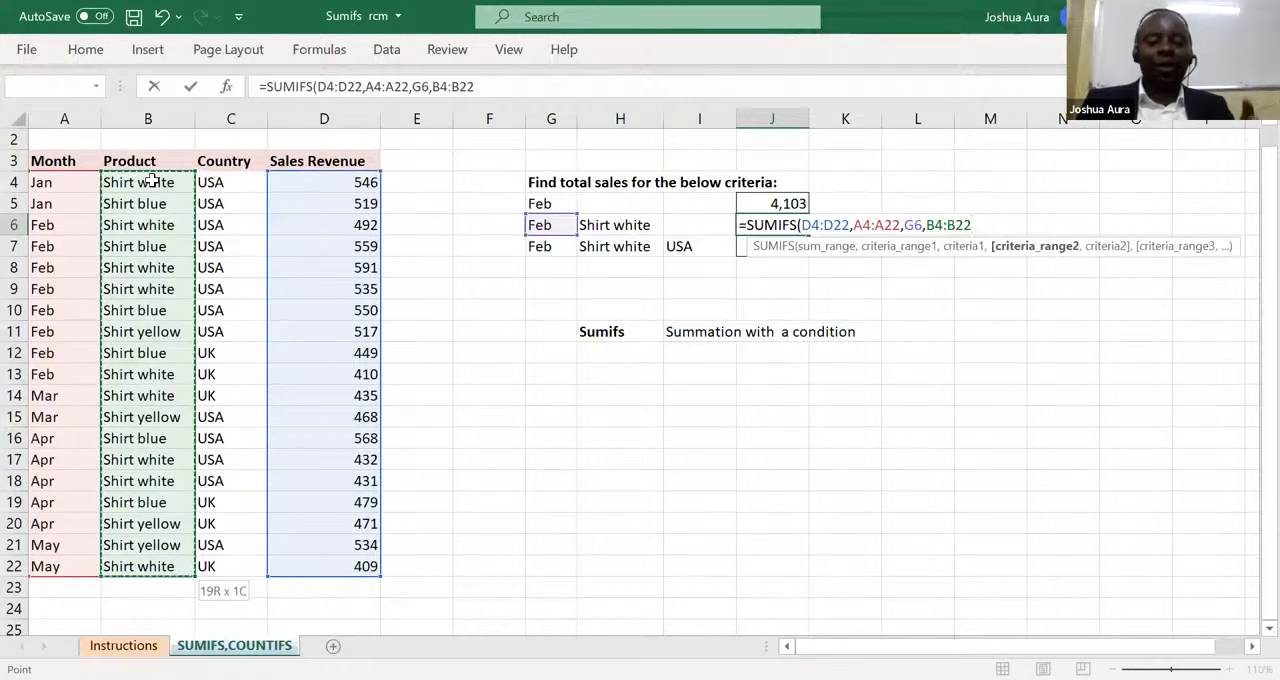
text(,)
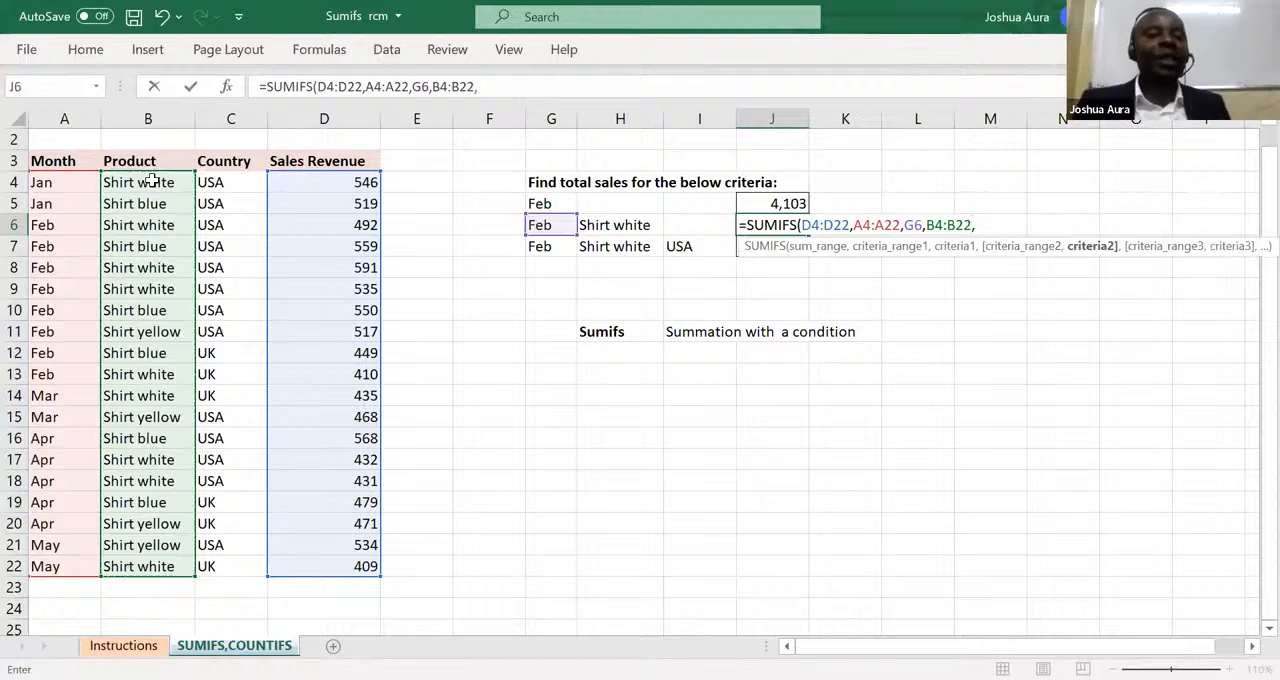
click(597, 225)
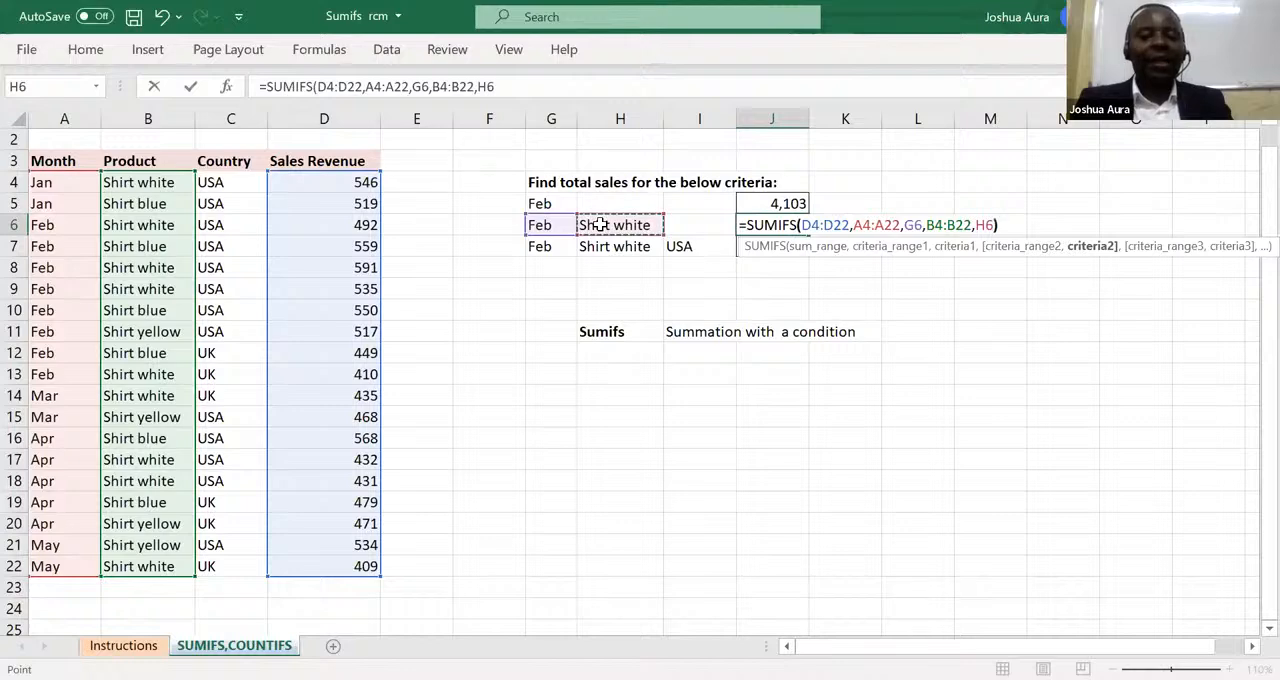
text())
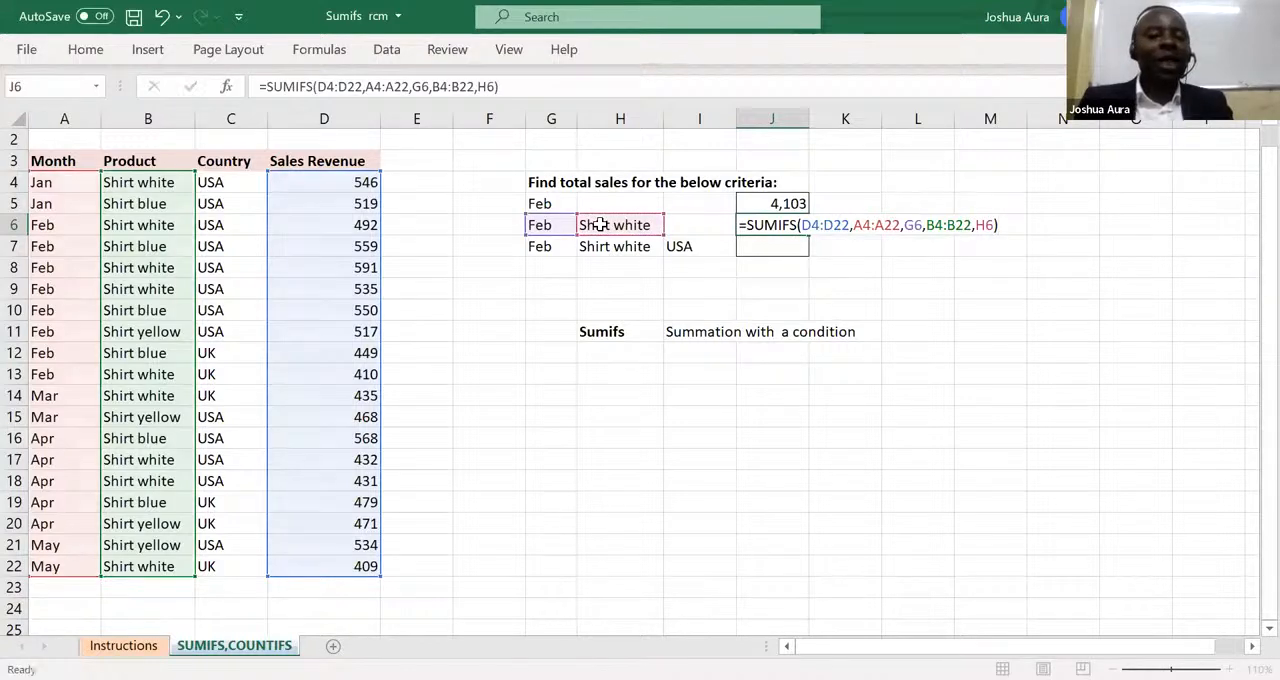
key(Return)
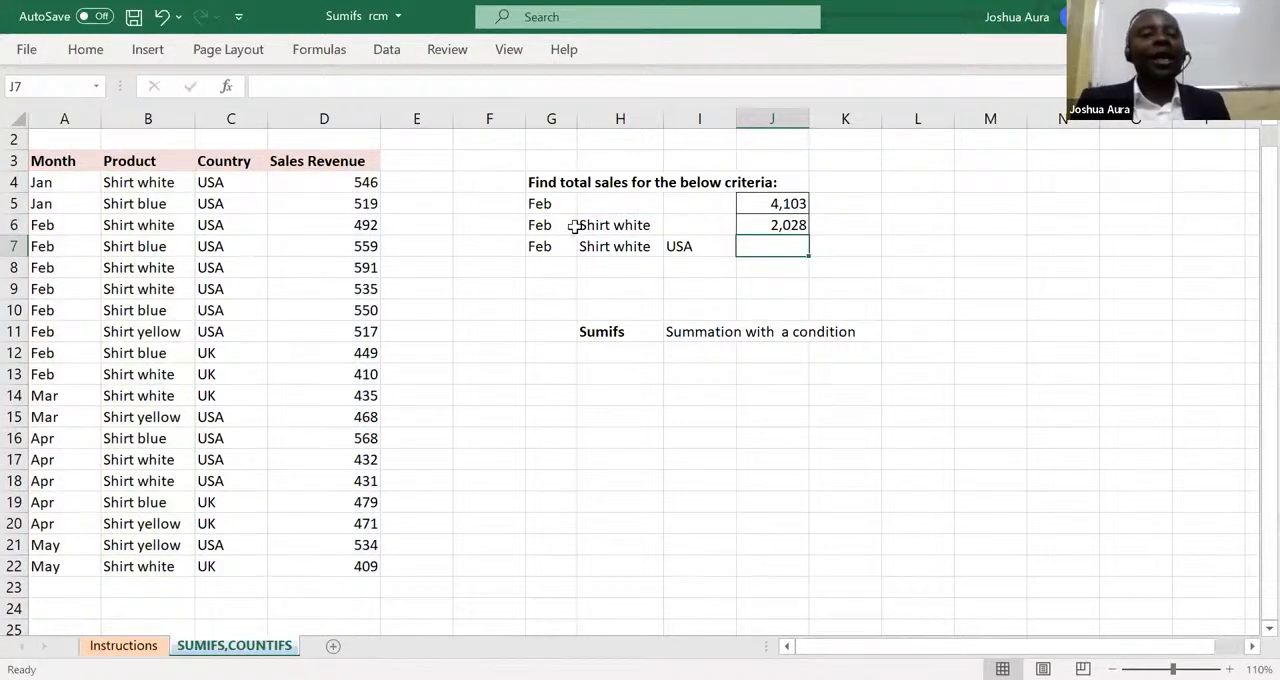
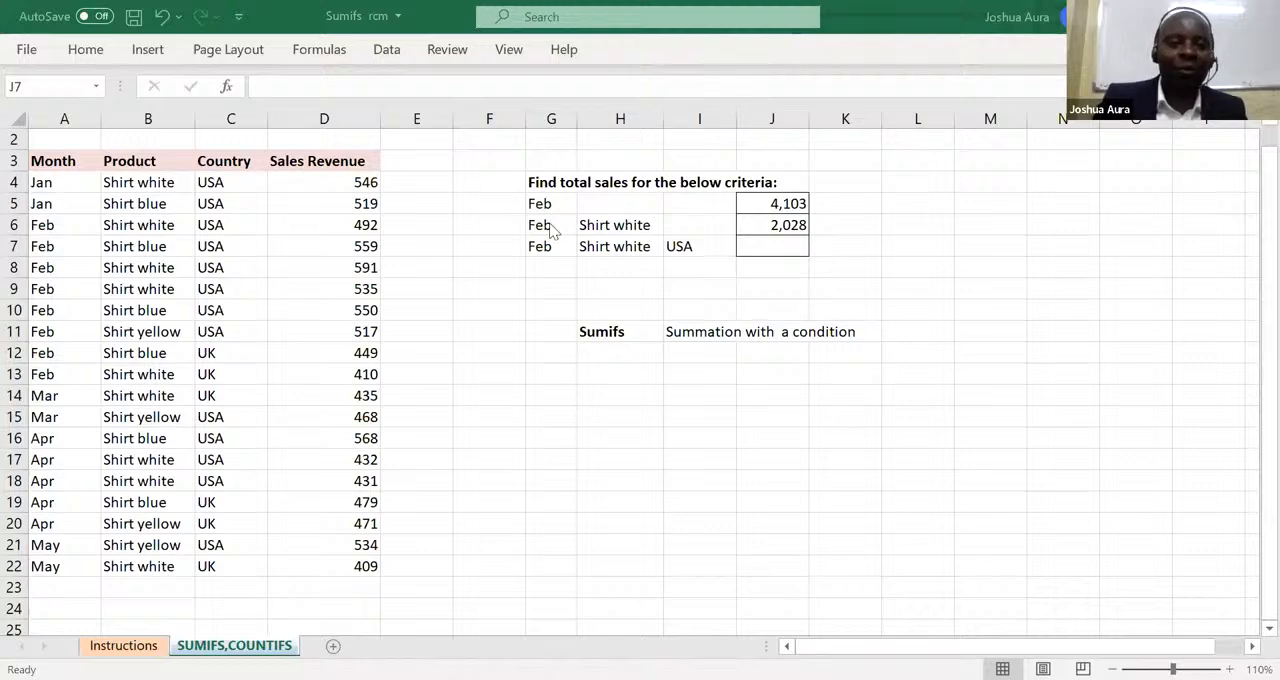
Begin a fresh SUMIFS formula in cell J6 in place of the existing one.
click(780, 226)
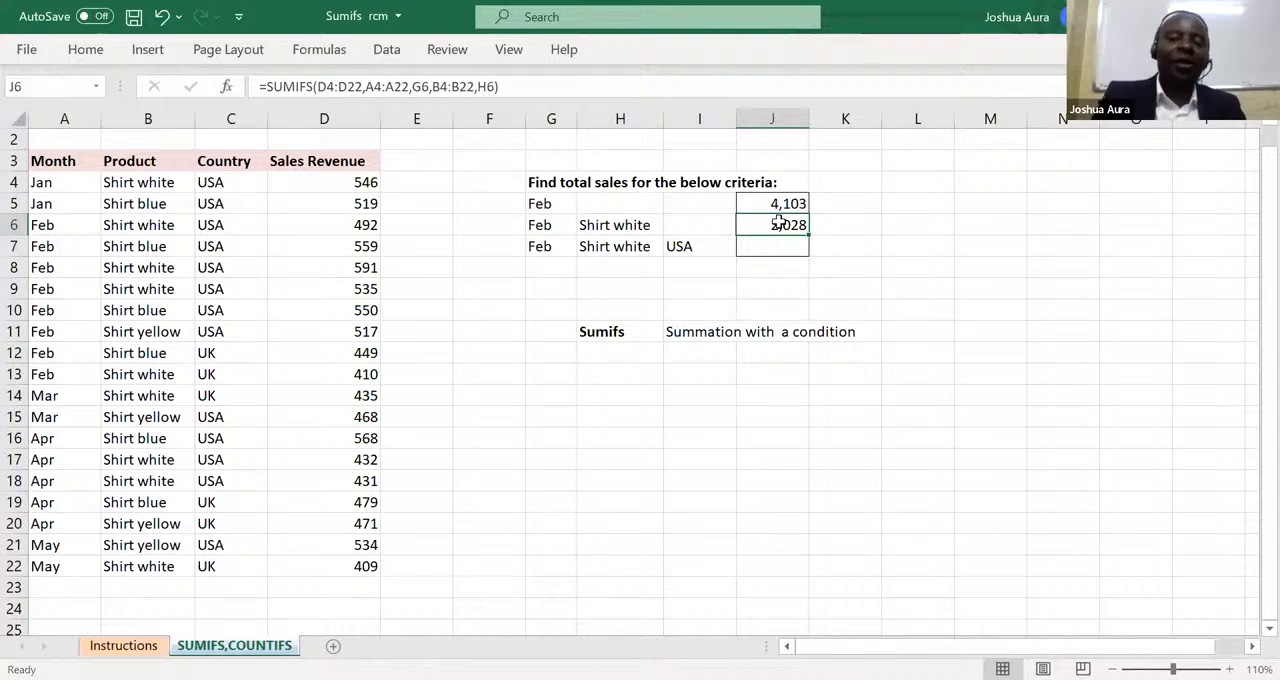
text(=)
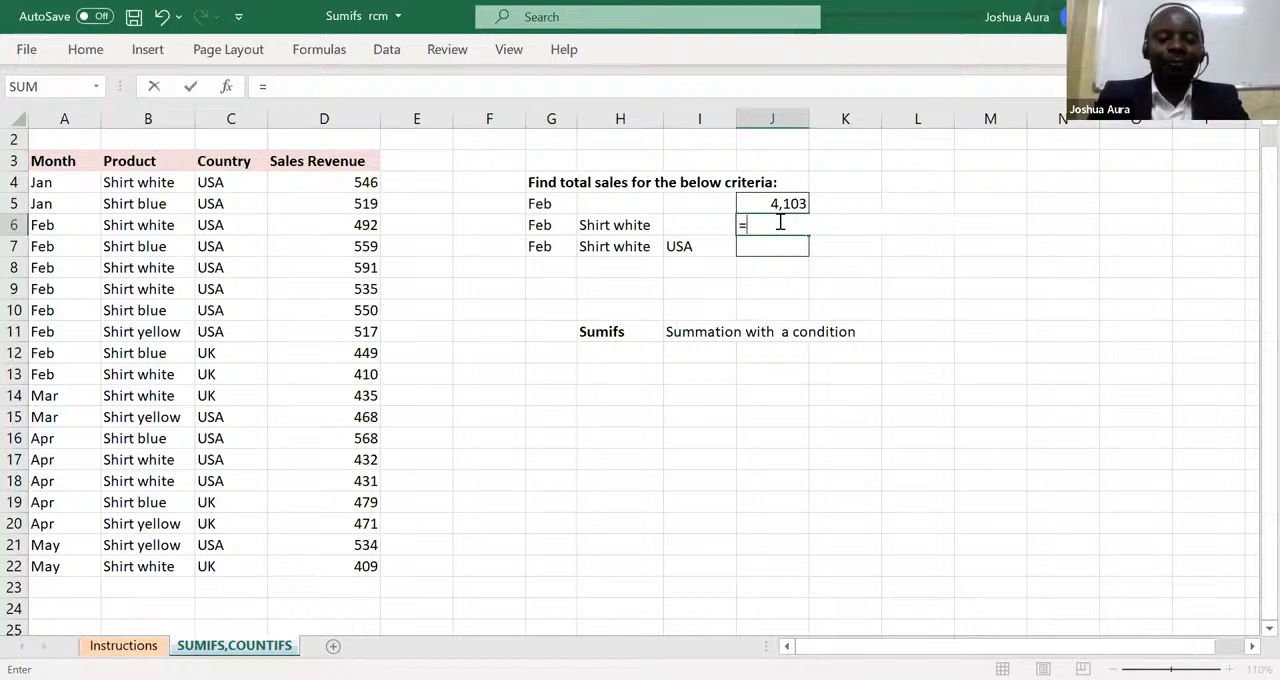
text(sumif)
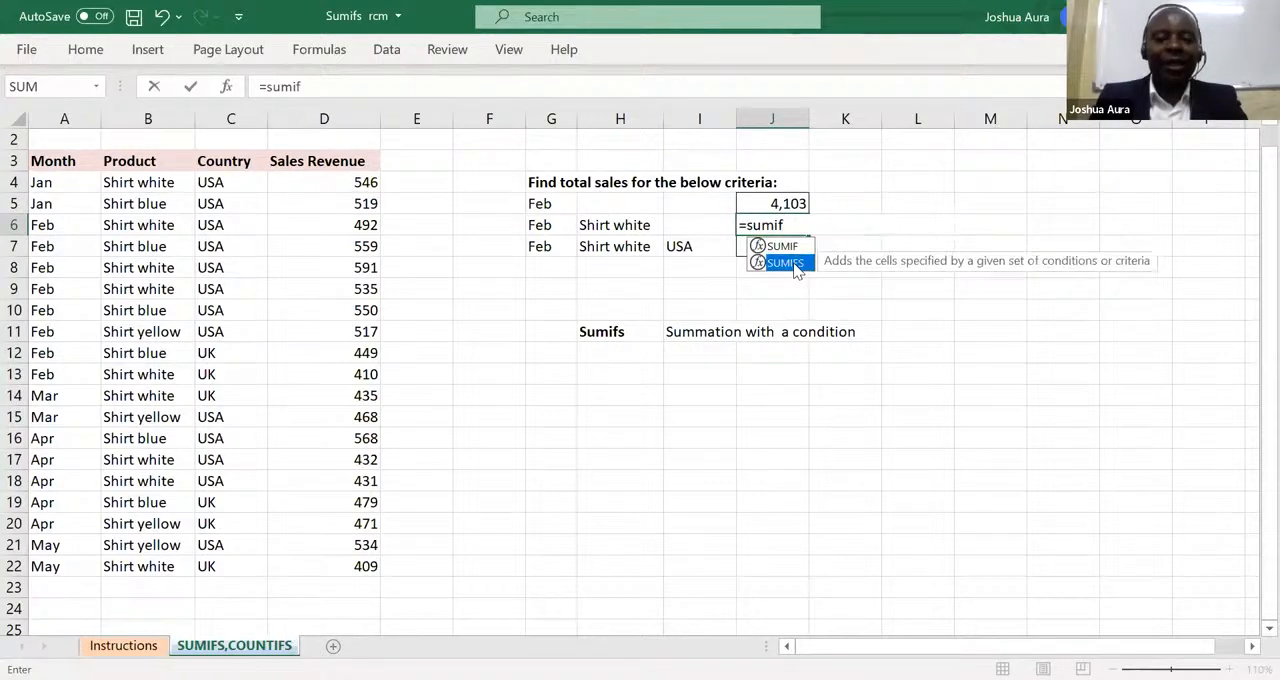
double_click(785, 262)
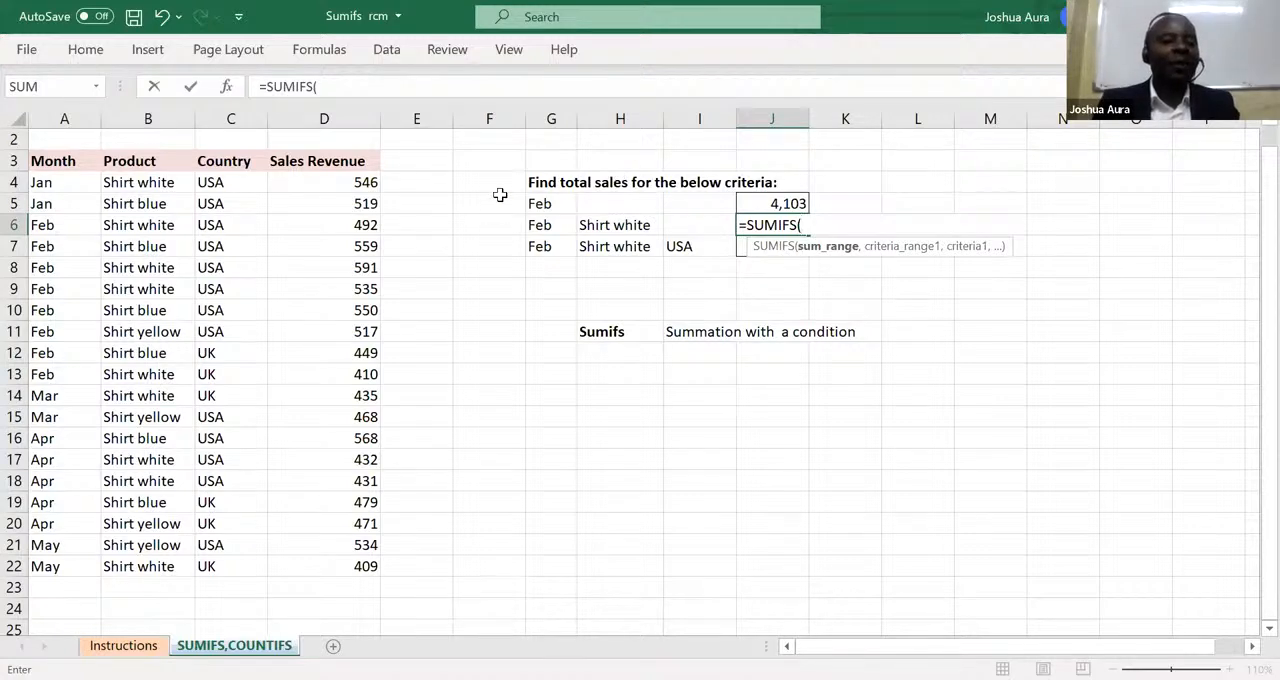
click(362, 182)
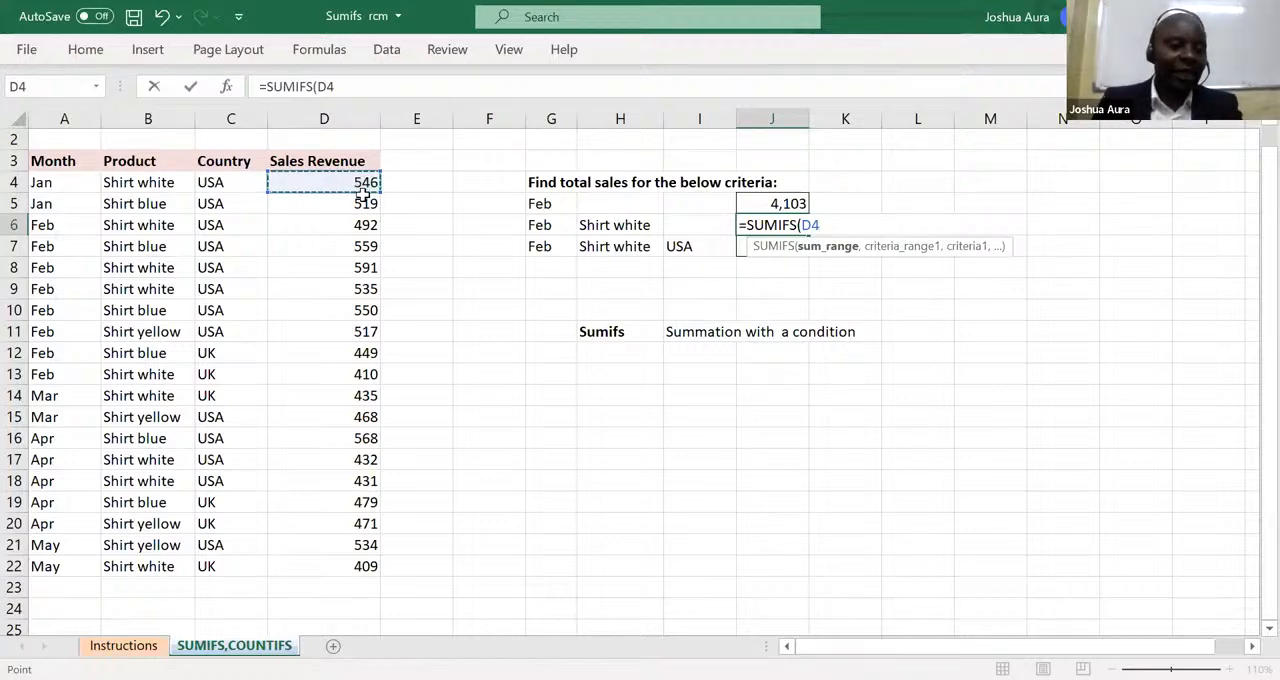
drag(335, 619, 336, 333)
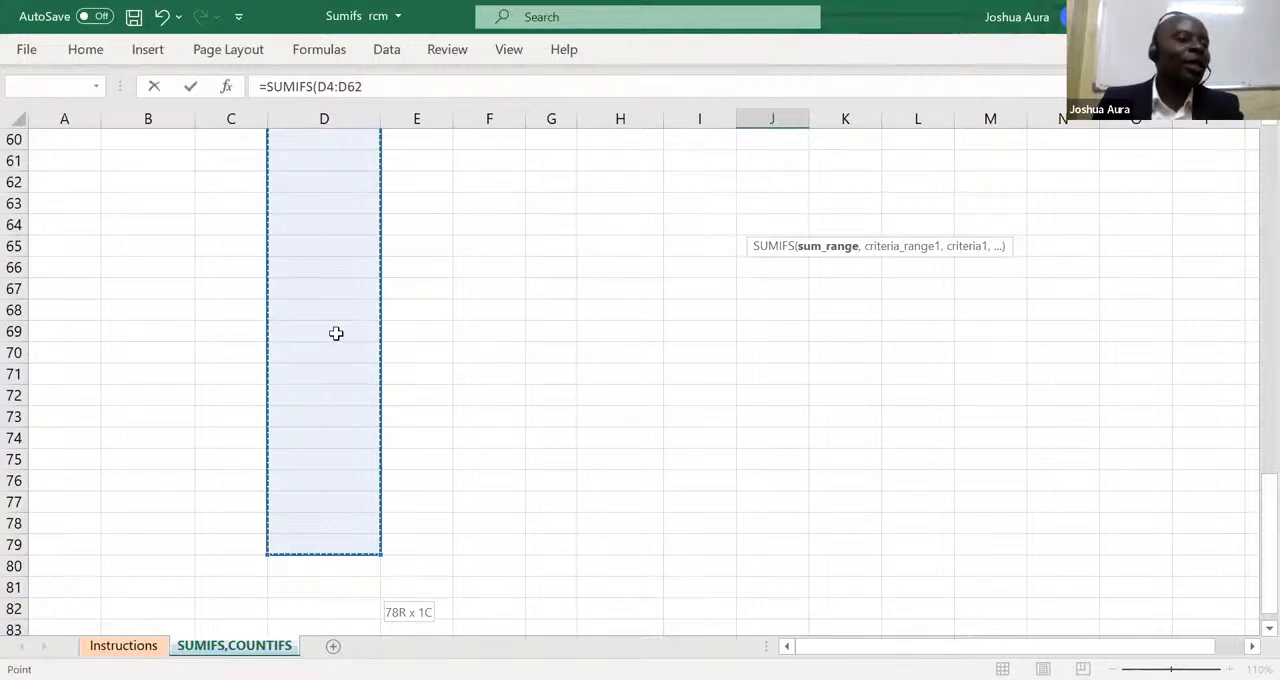
drag(337, 182, 371, 198)
click(423, 231)
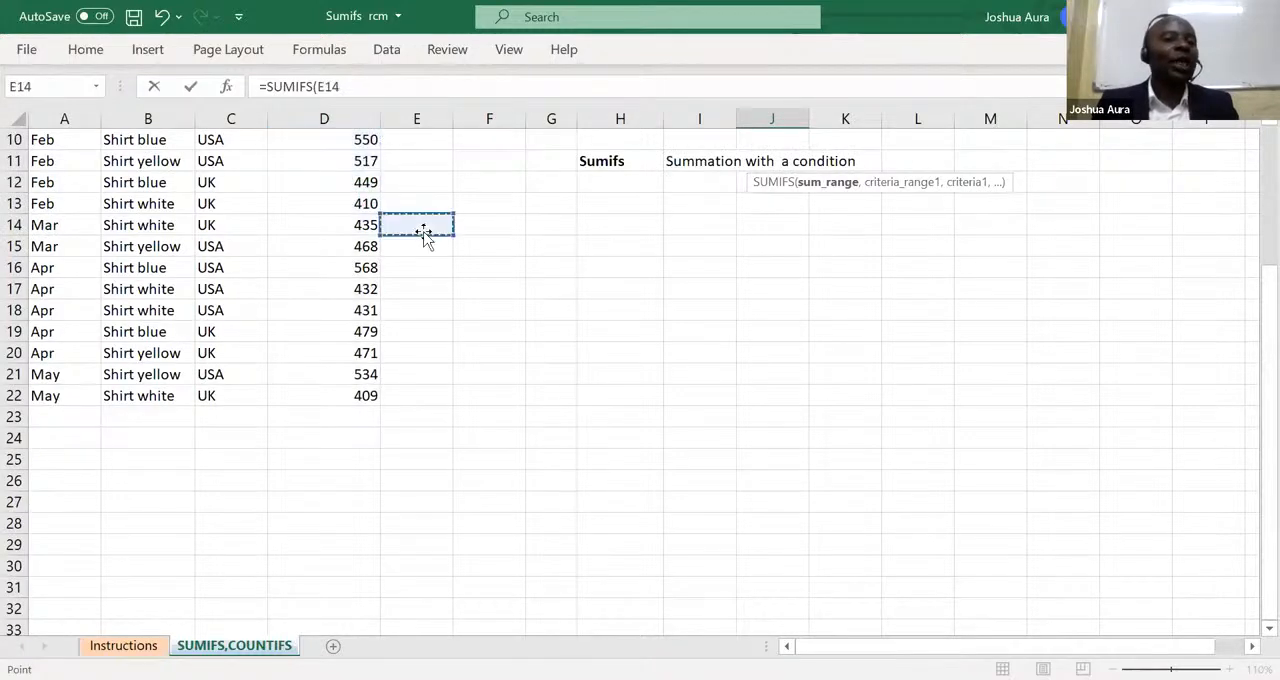
key(Up)
key(Up)
key(Up)
key(Up)
key(Up)
key(Up)
key(Up)
key(Up)
key(Up)
key(Up)
key(Up)
key(Up)
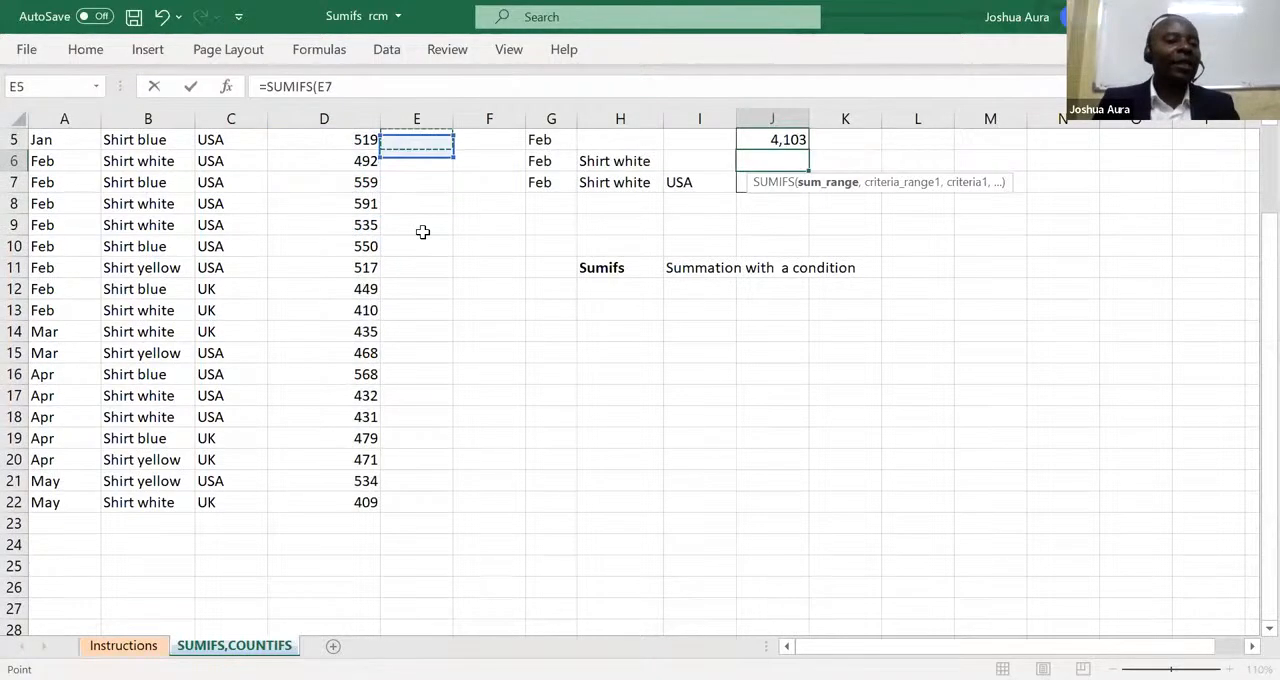
key(Up)
Set the sales revenue cells D4:D22 as the sum range of the J6 formula.
click(363, 207)
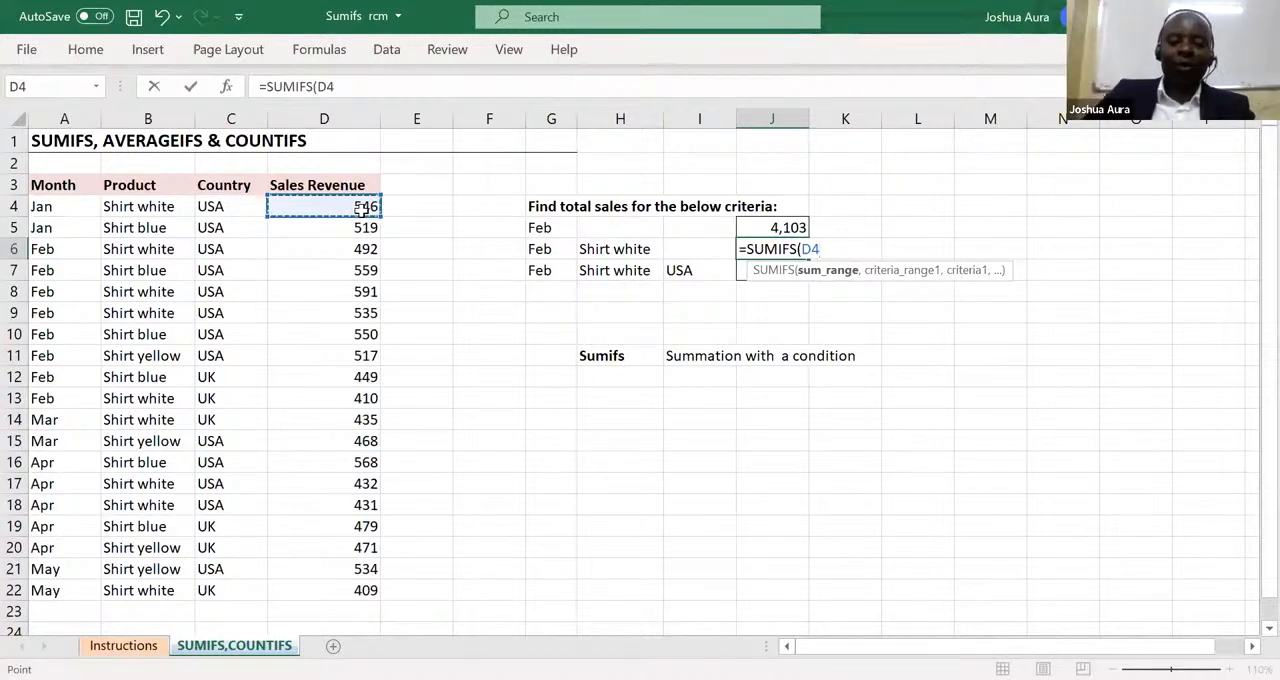
key(ctrl+shift+Down)
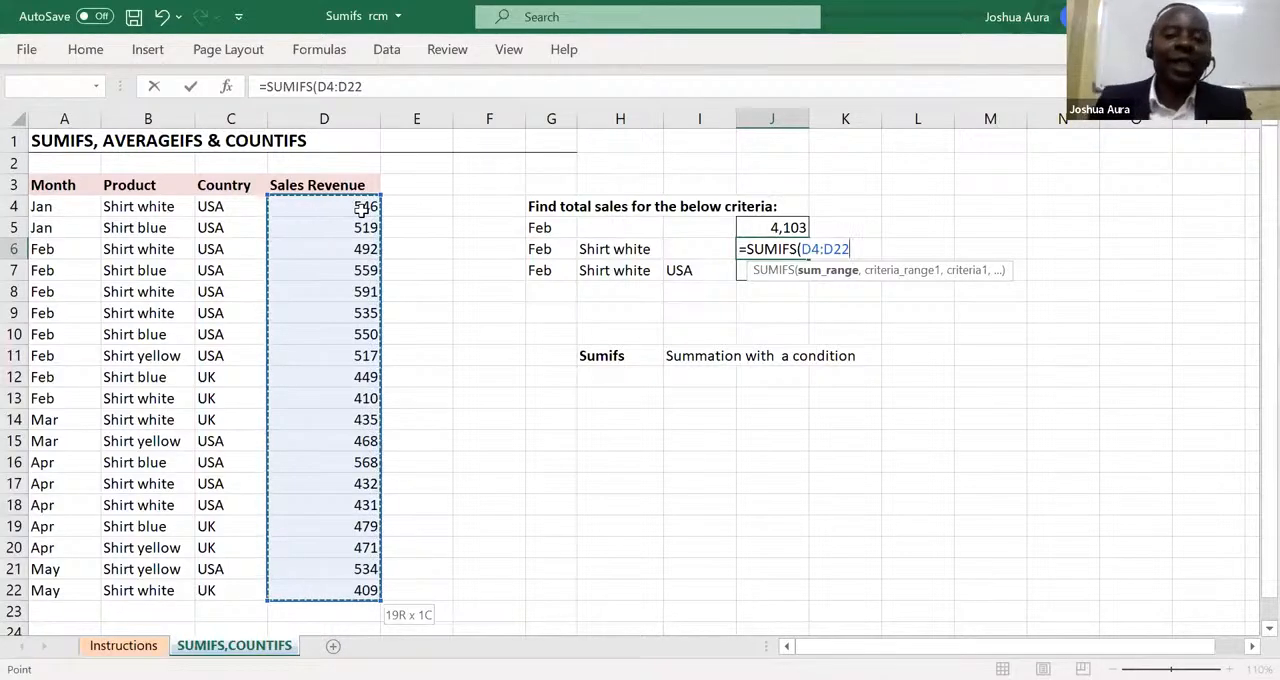
text(,)
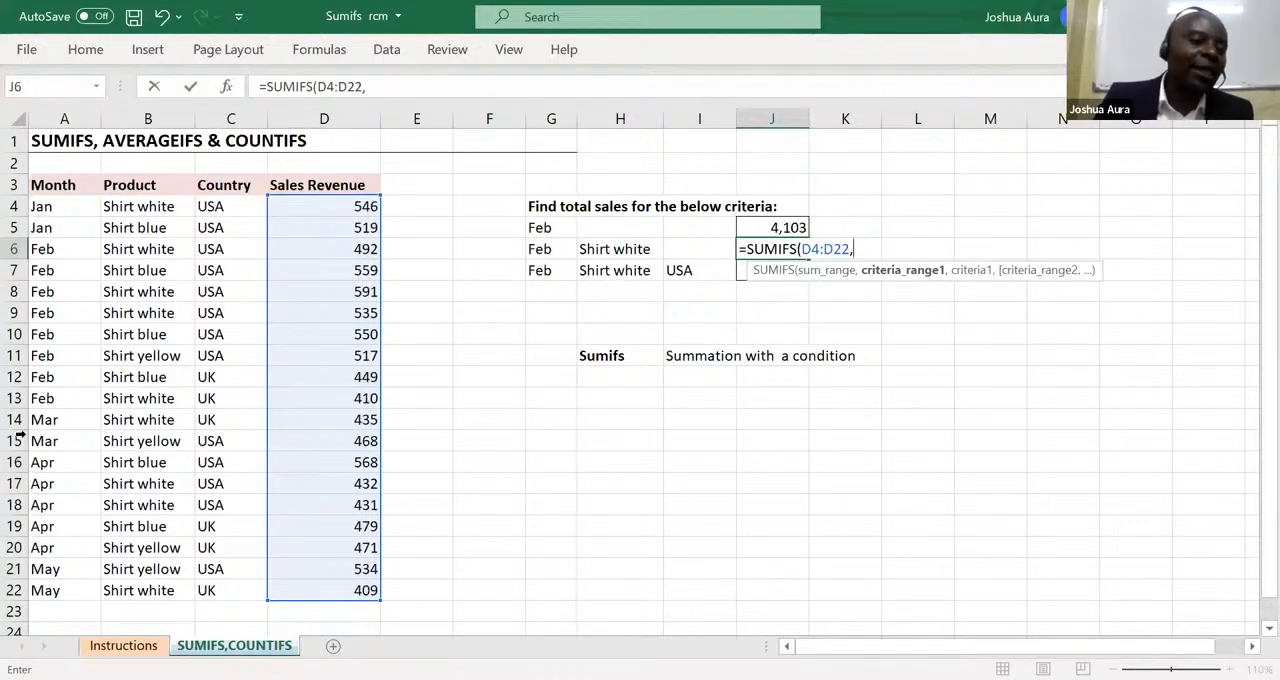
Add the months A4:A22 as the first criteria range in J6, with cell G6 as the criterion.
click(47, 205)
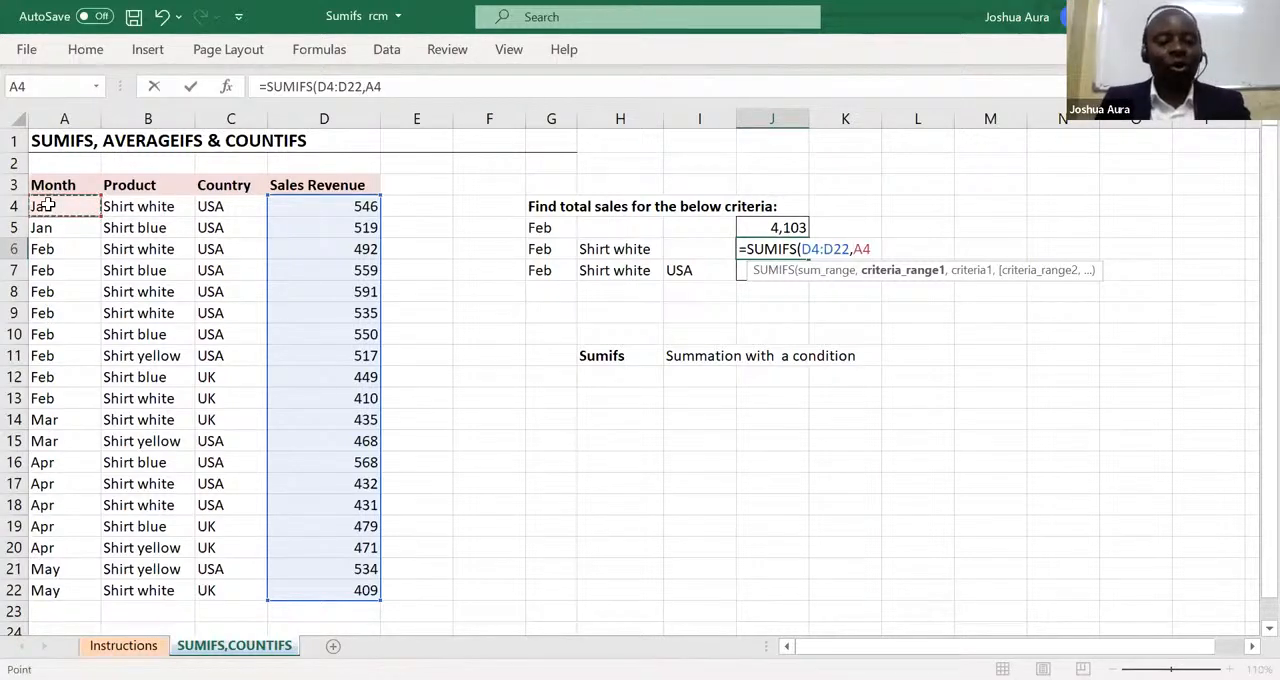
key(ctrl+shift+Down)
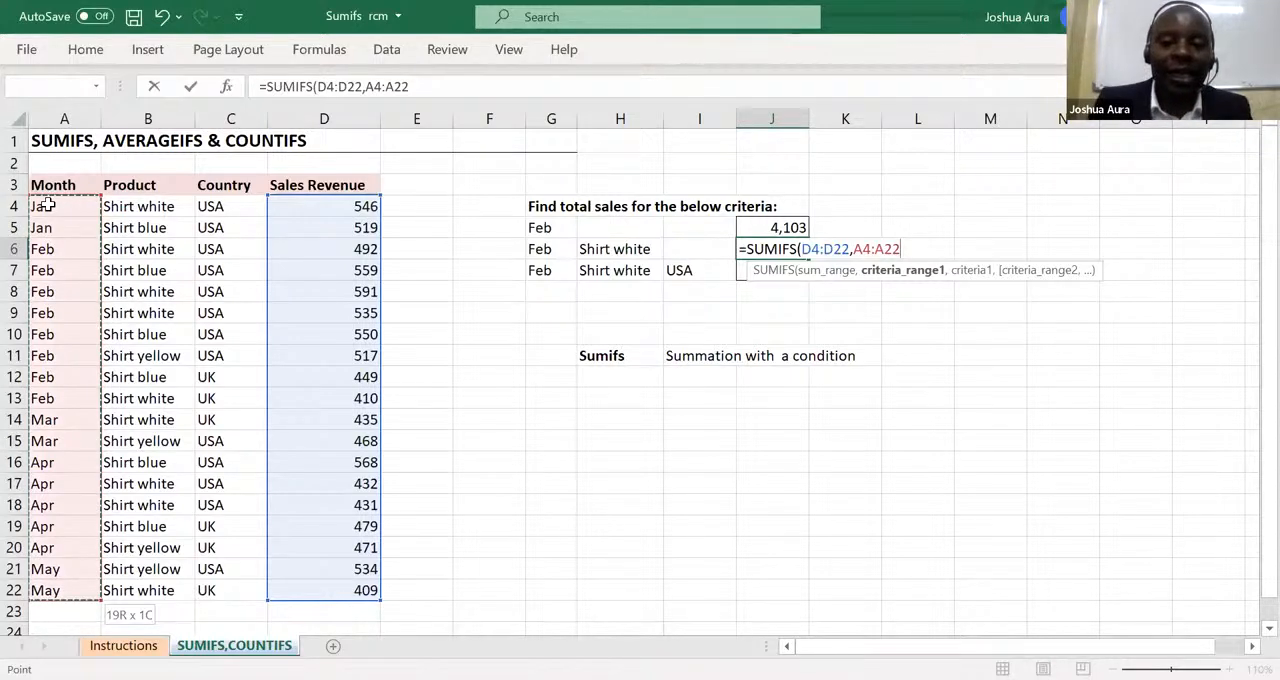
text(,)
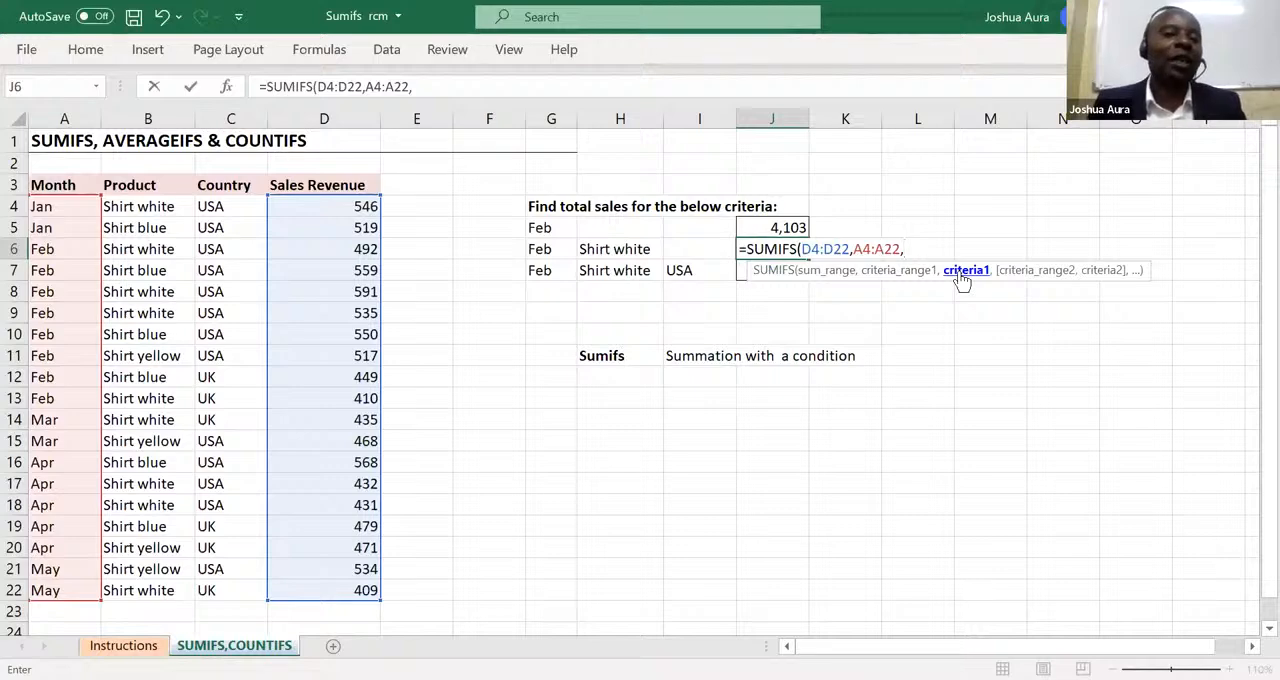
click(541, 249)
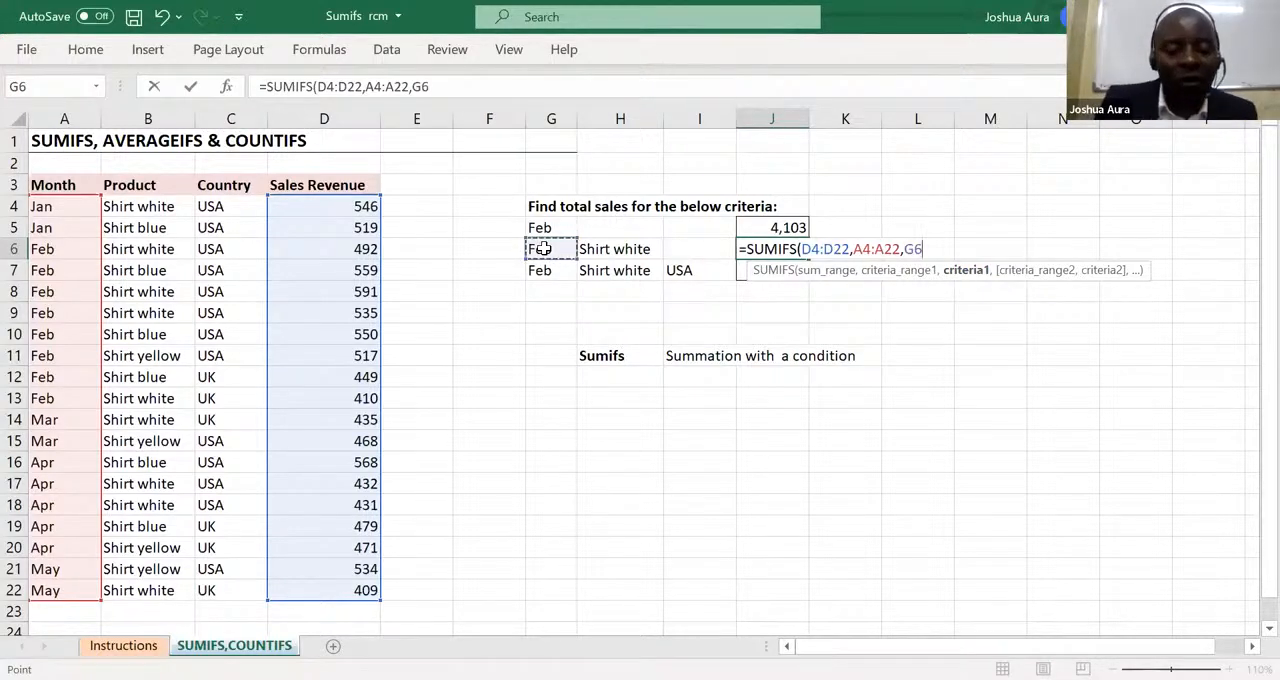
text(,)
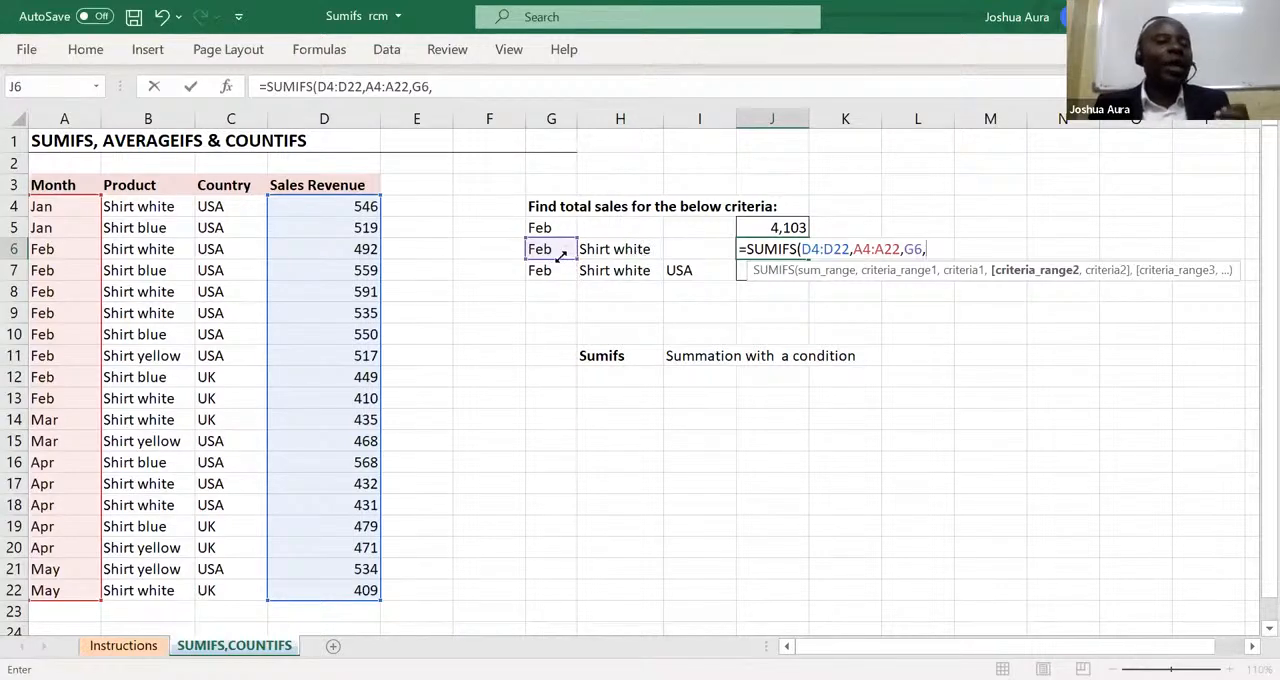
Complete the J6 formula with the products B4:B22 as the second criteria range and cell H6 as the criterion.
click(133, 208)
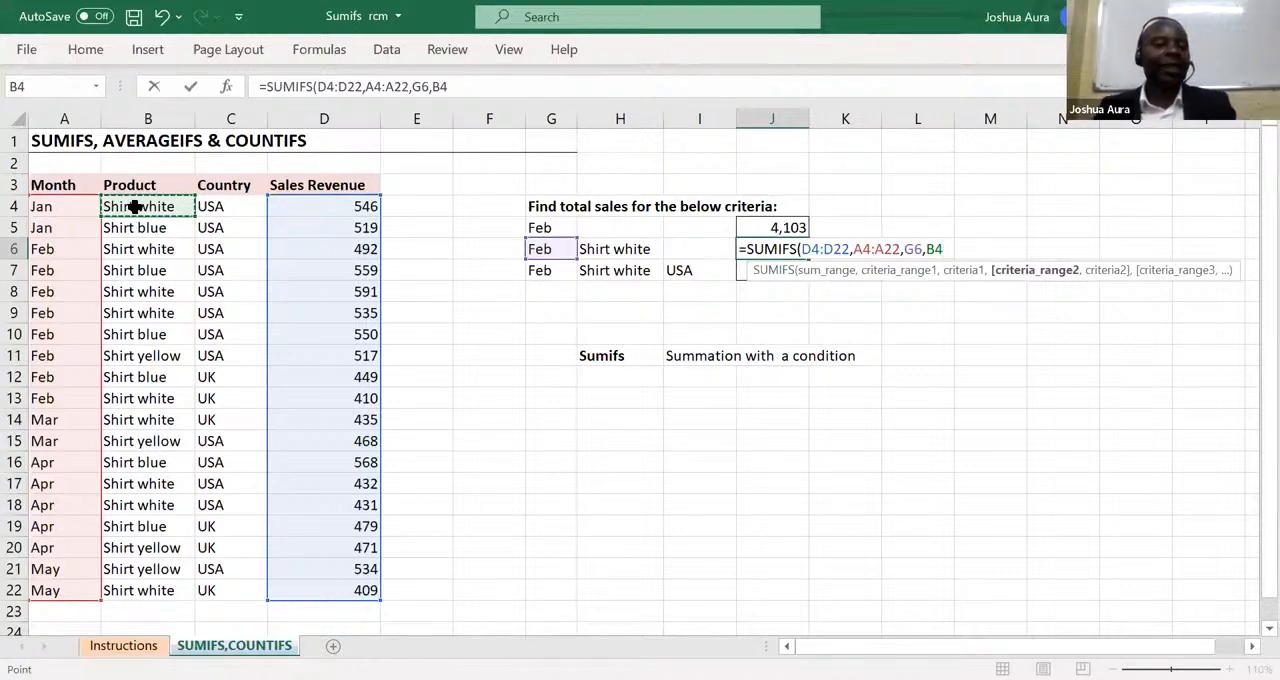
key(ctrl+shift+Down)
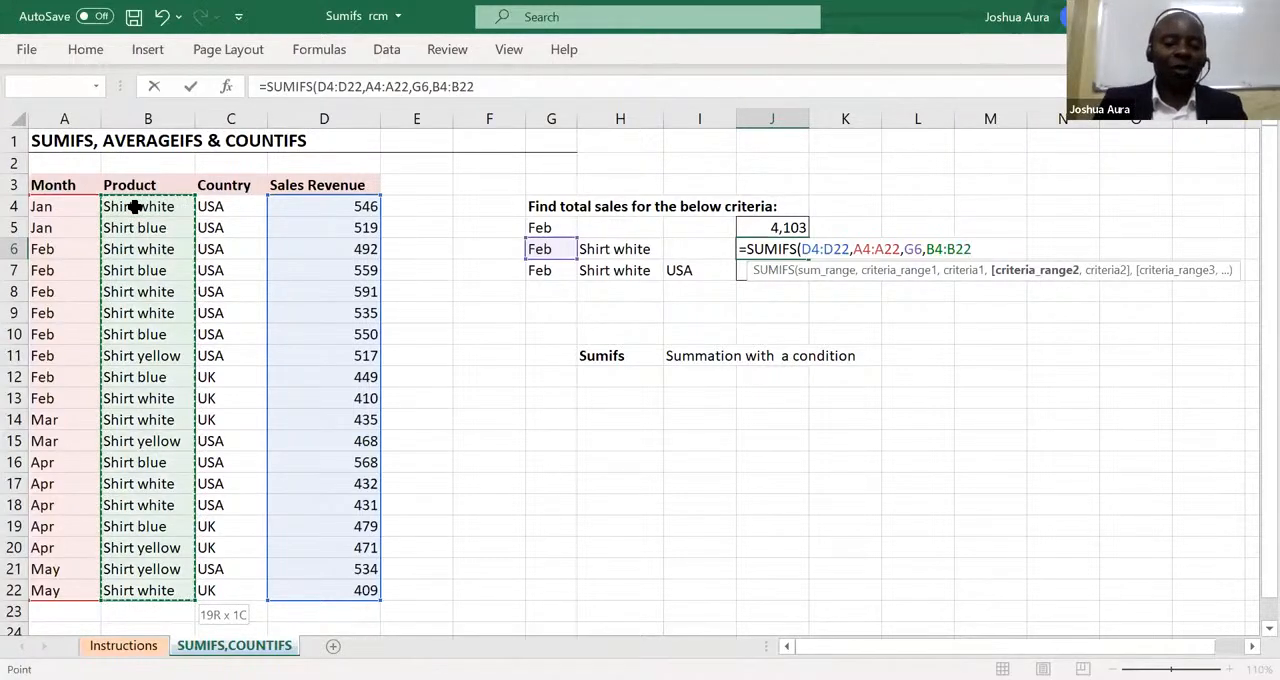
text(,)
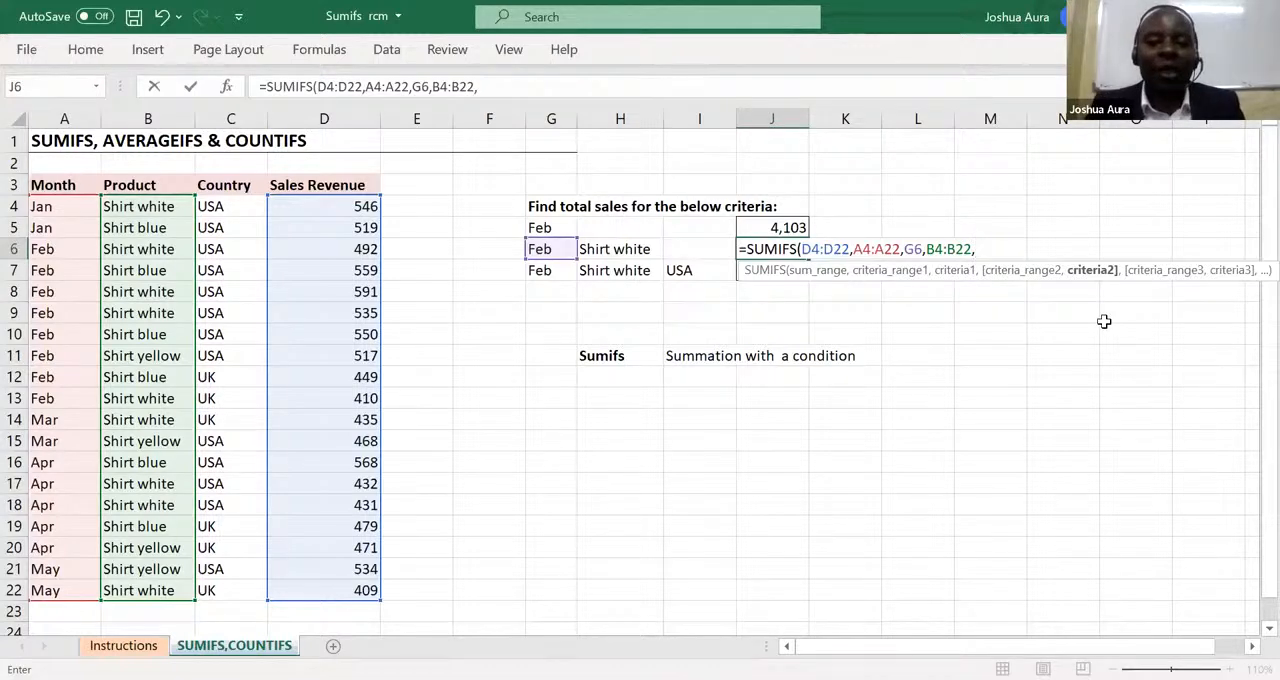
click(620, 250)
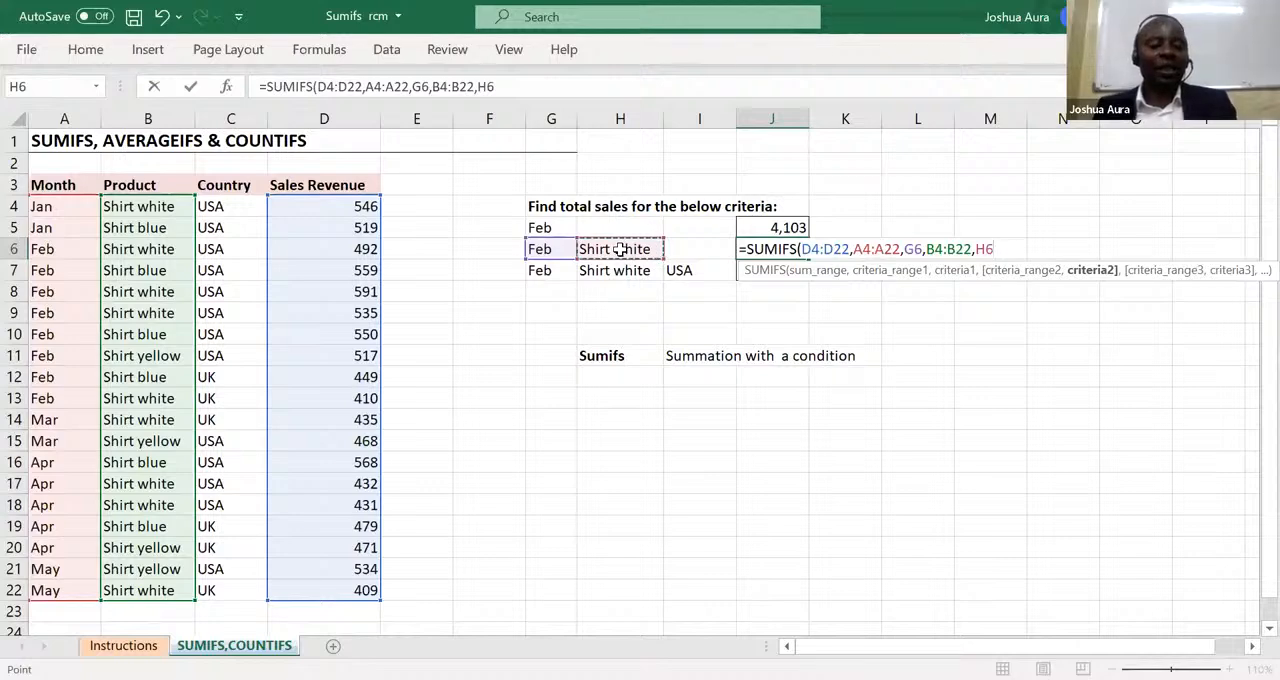
text())
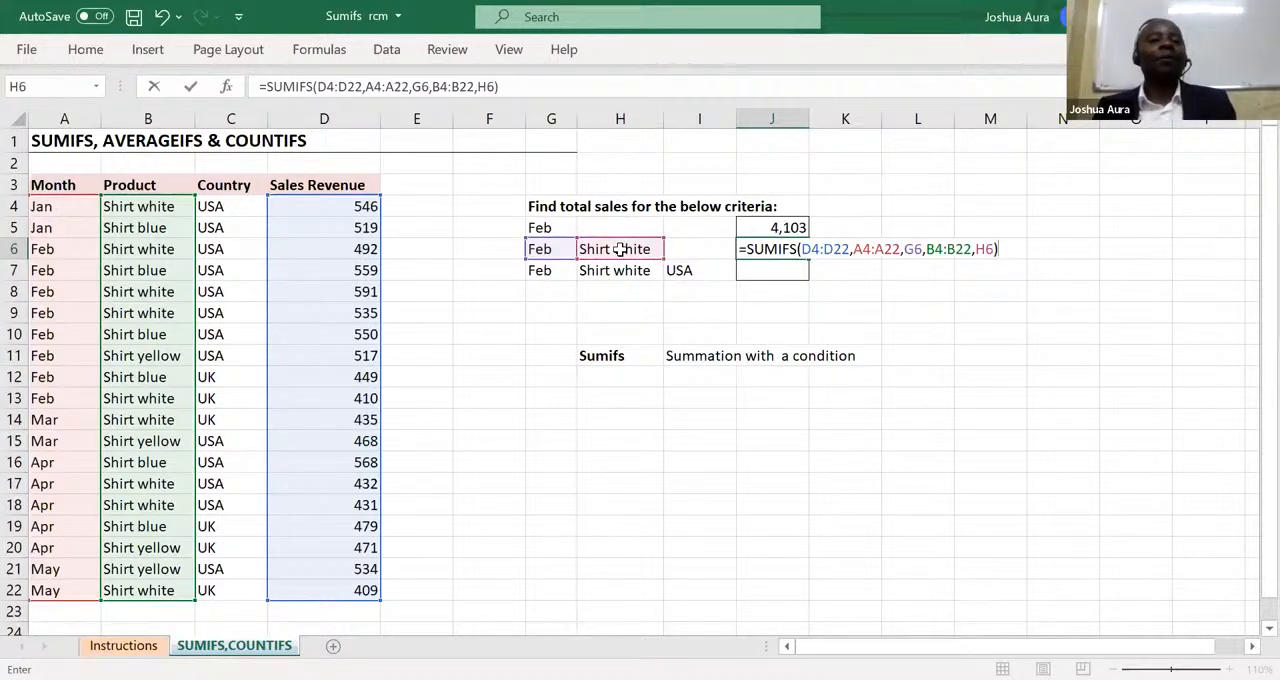
key(Return)
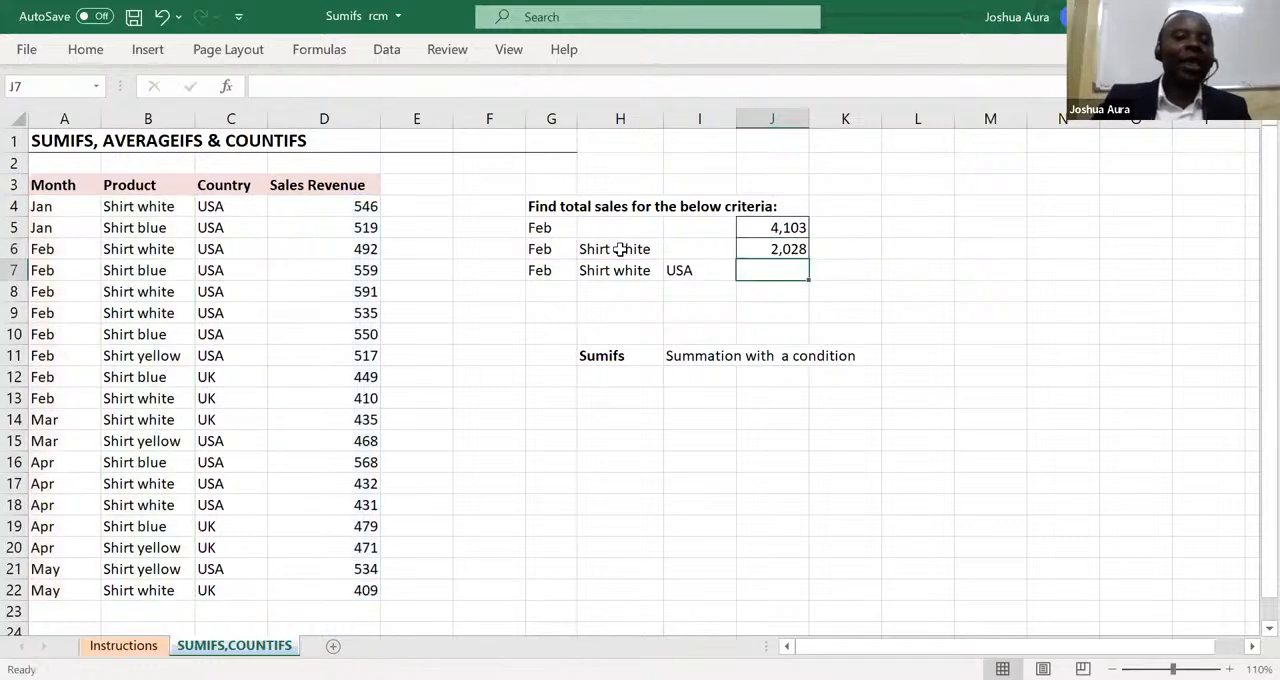
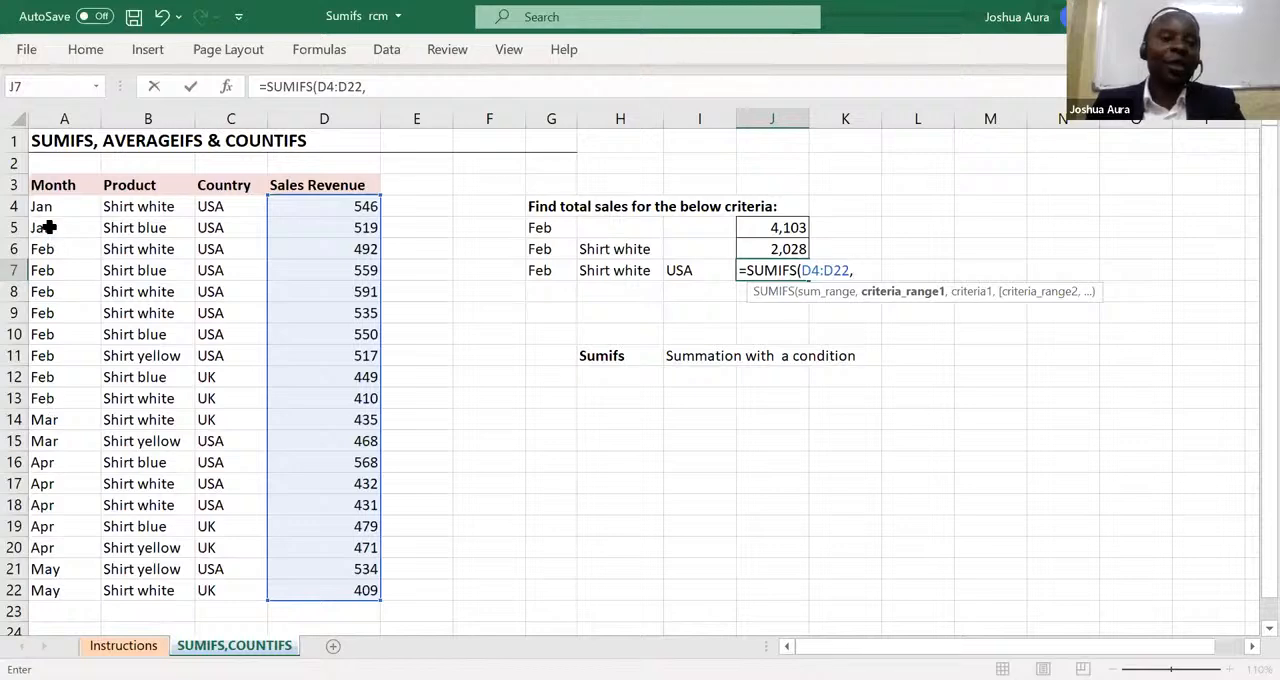
Add the months A4:A22 as the first criteria range in the J7 formula, with cell G7 as the criterion.
click(47, 208)
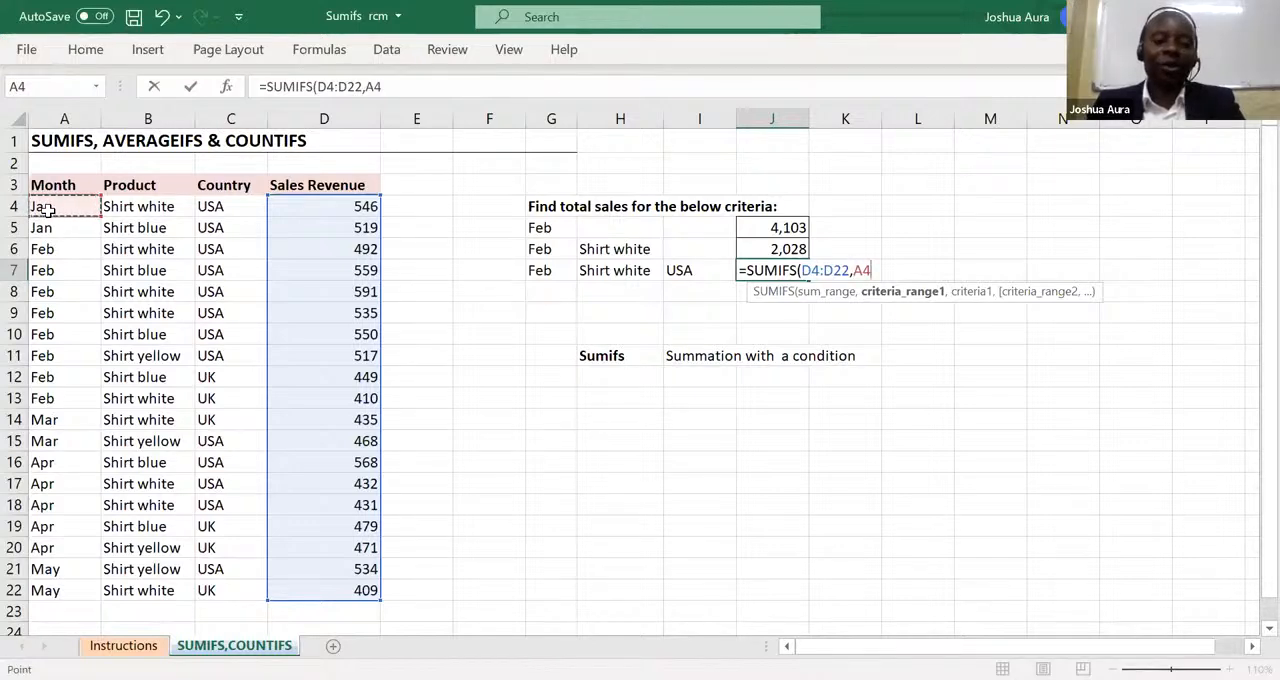
key(ctrl+shift+Down)
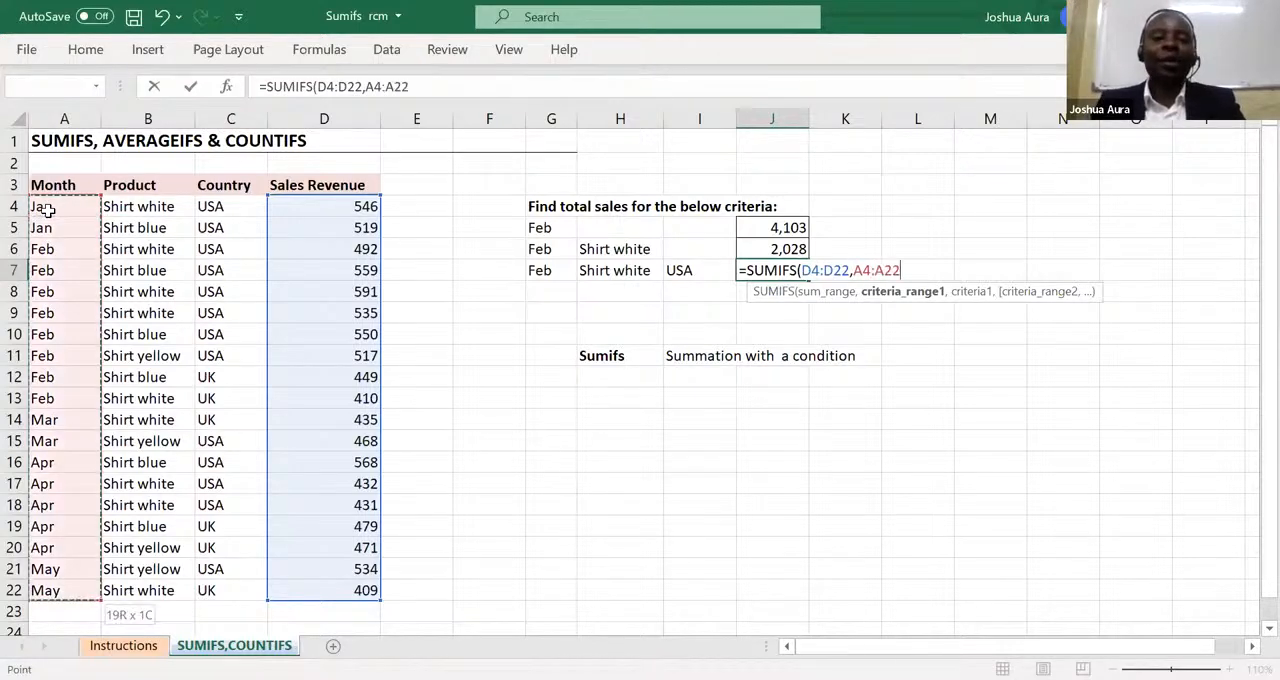
text(,)
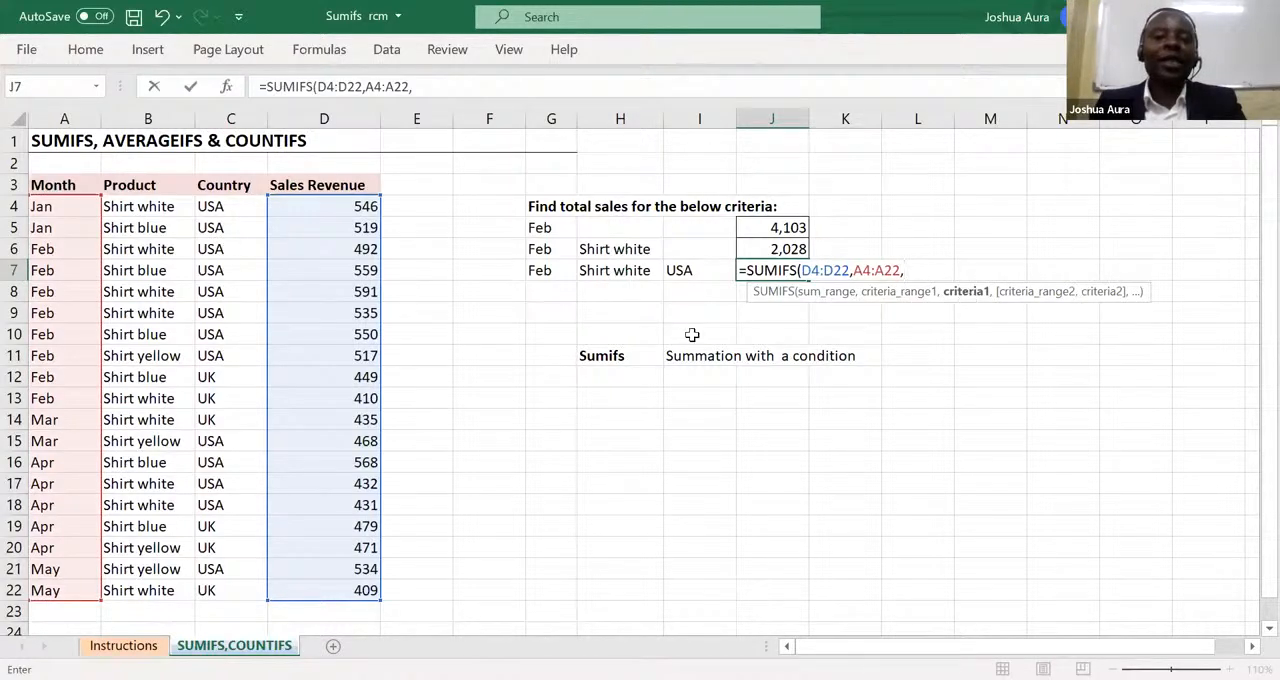
click(540, 271)
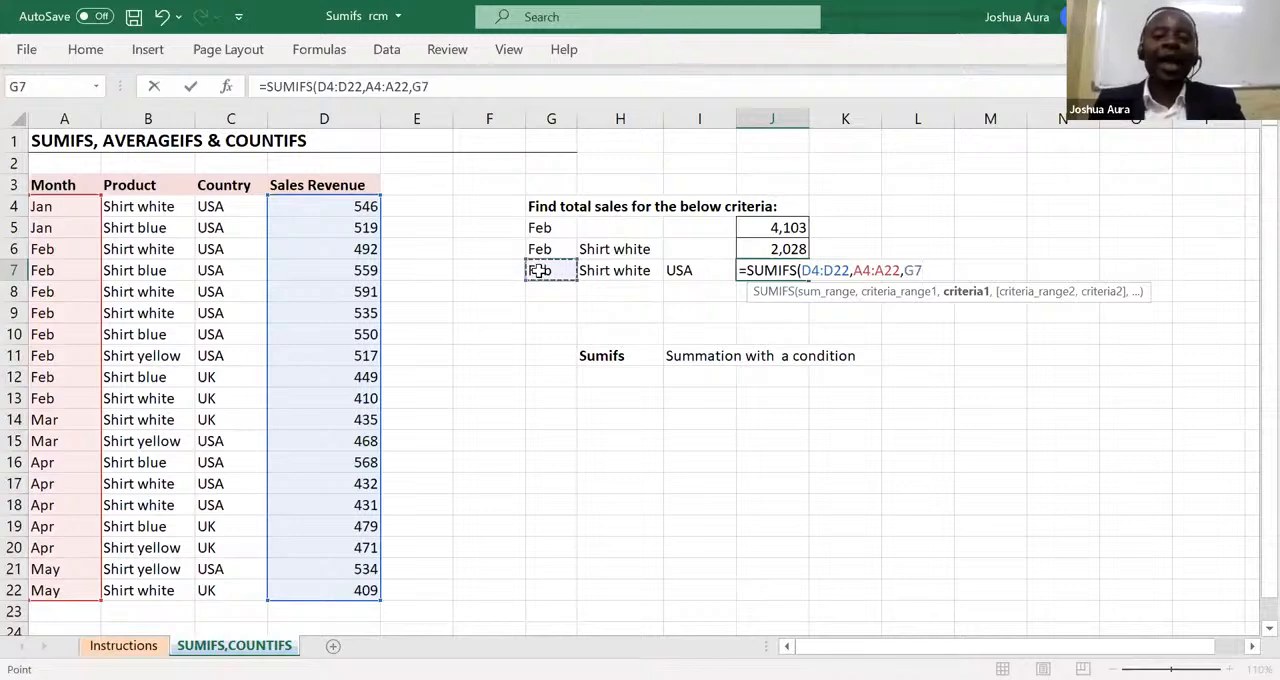
text(,)
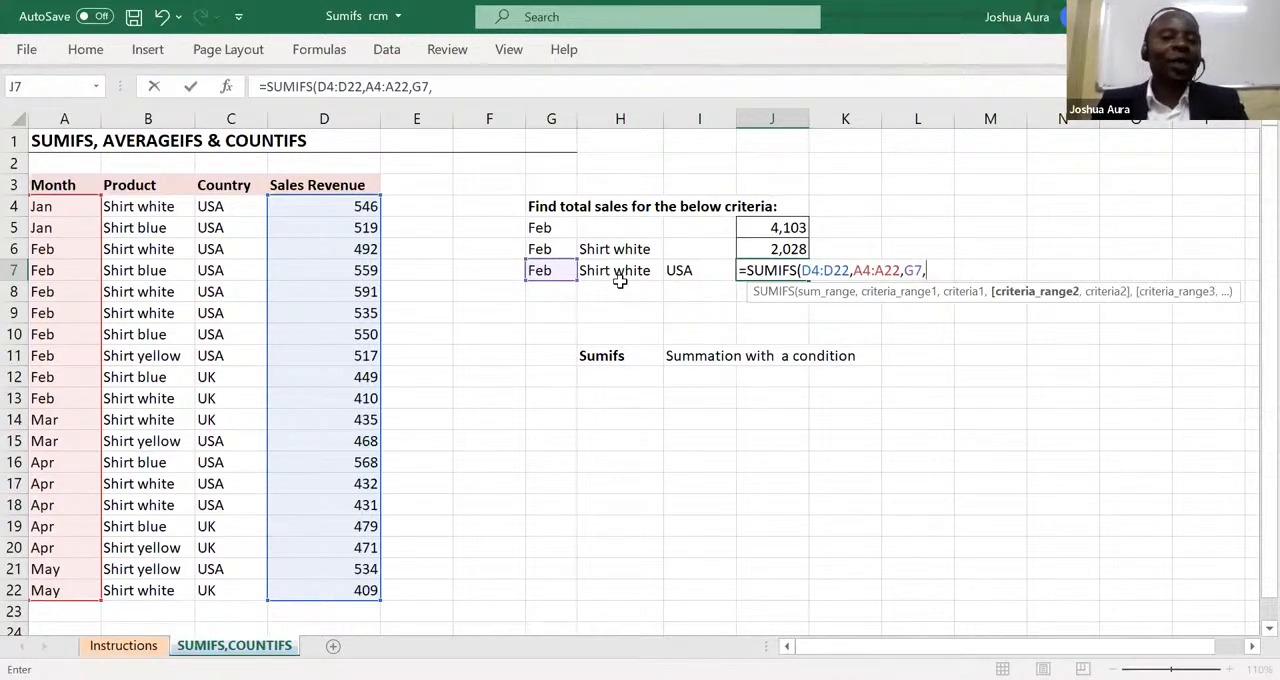
Add the products B4:B22 as the second criteria range in J7, with cell H7 as the criterion.
click(155, 206)
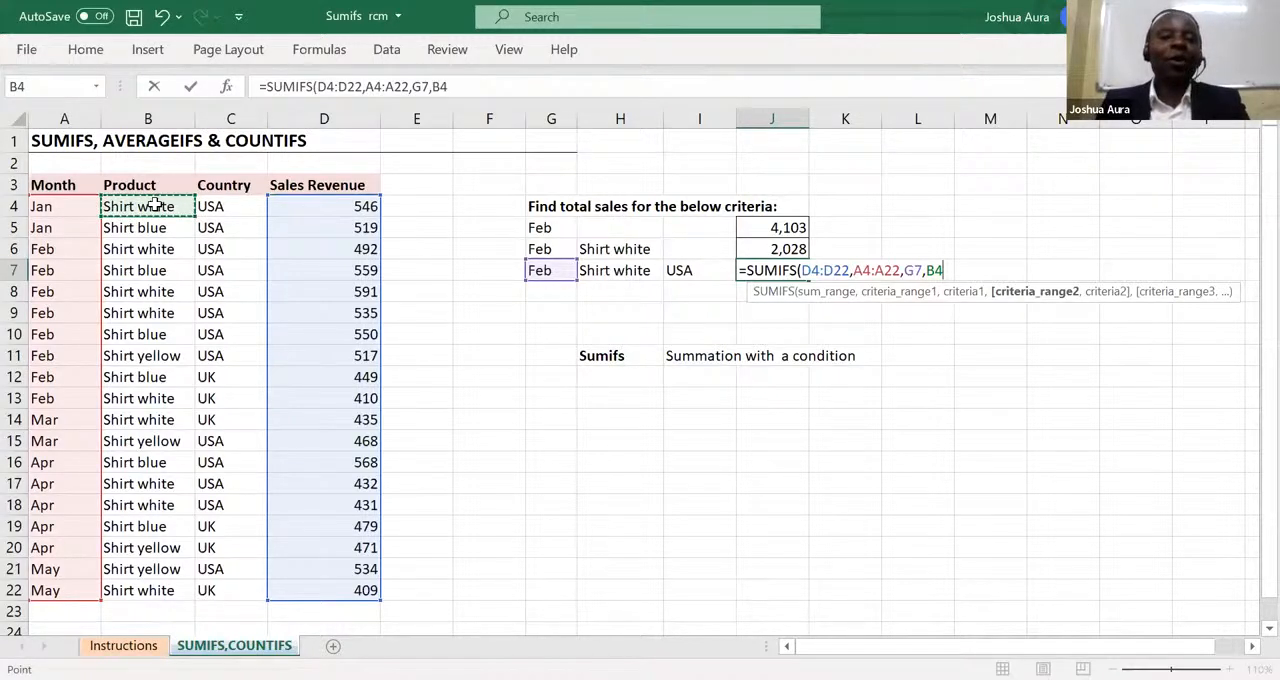
key(ctrl+shift+Down)
text(,)
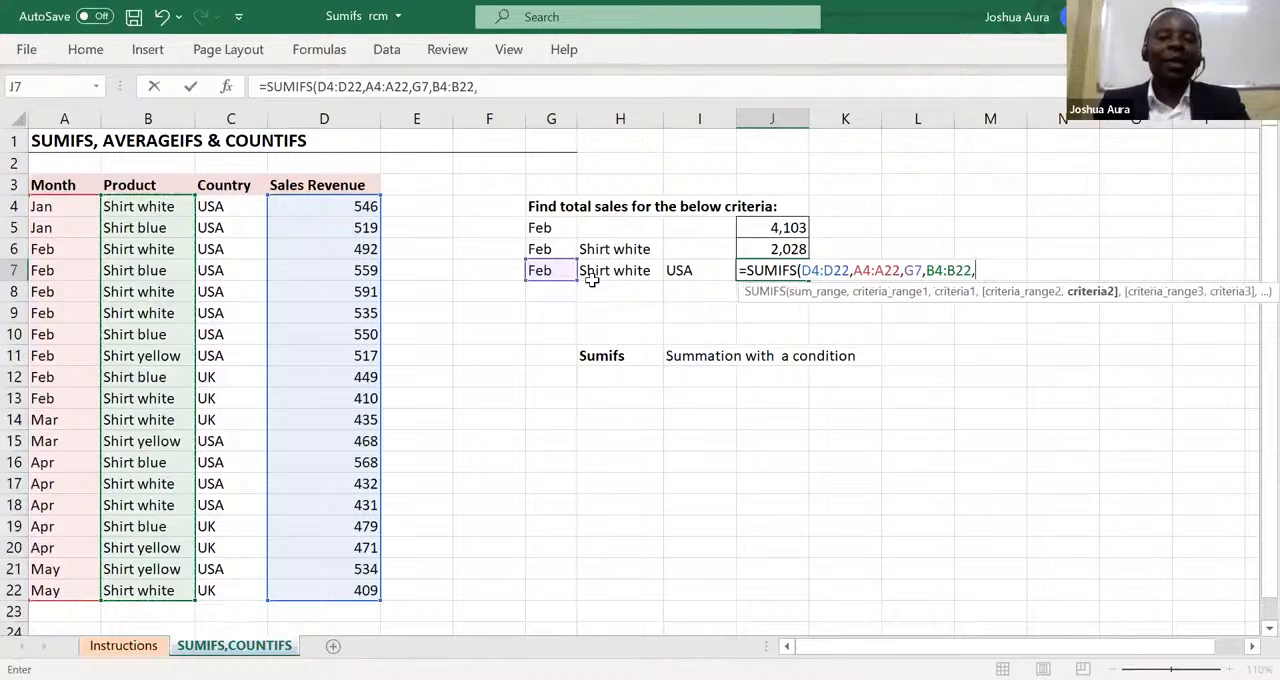
click(603, 272)
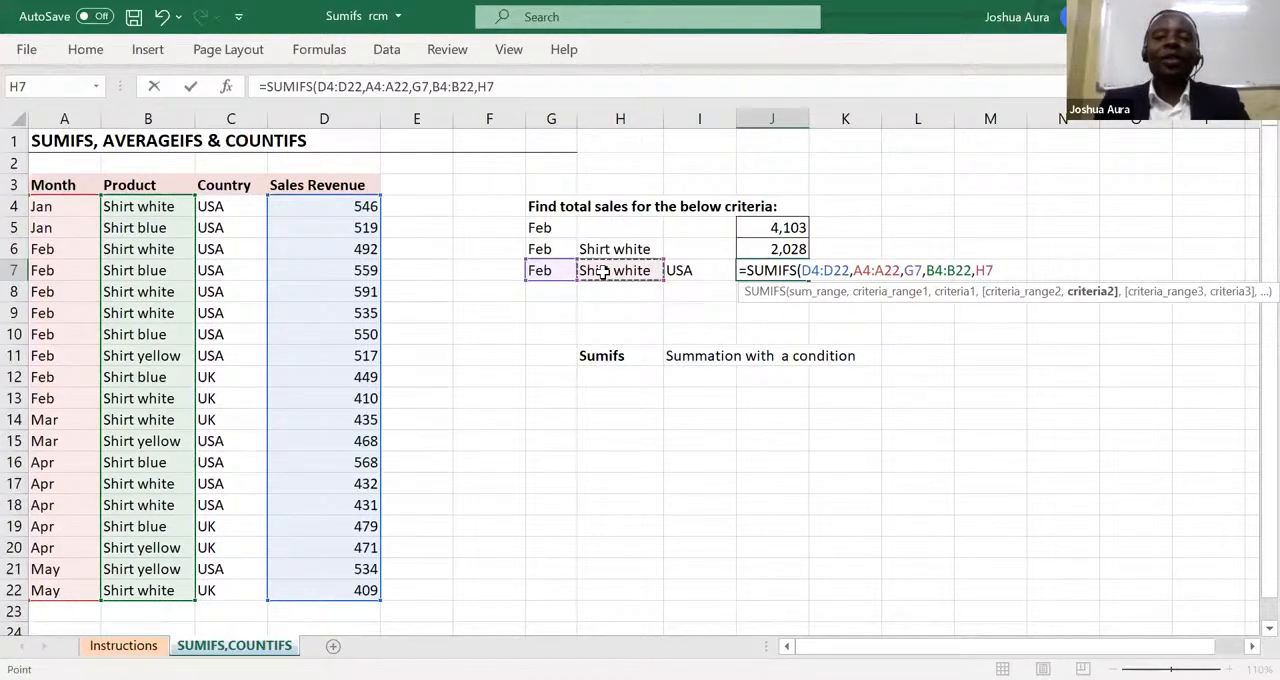
text(,)
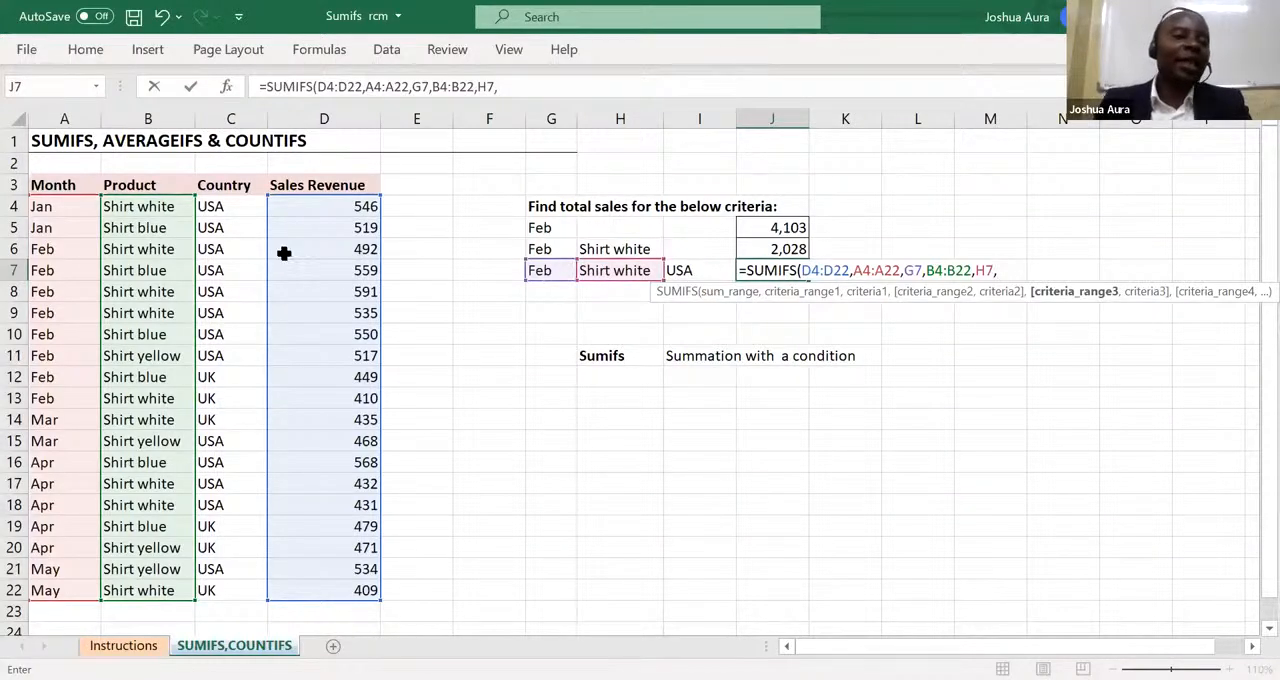
Complete the J7 formula with the countries C4:C22 as the third criteria range and cell I7 as the criterion.
click(221, 204)
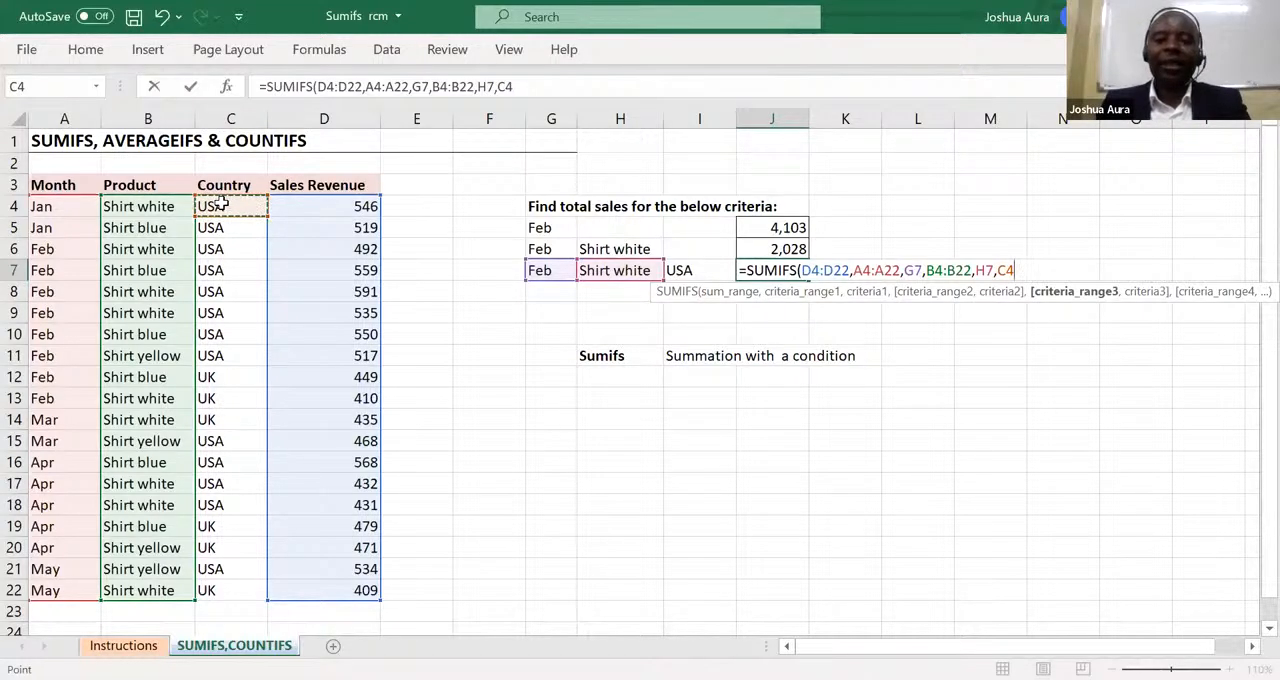
key(ctrl+shift+Down)
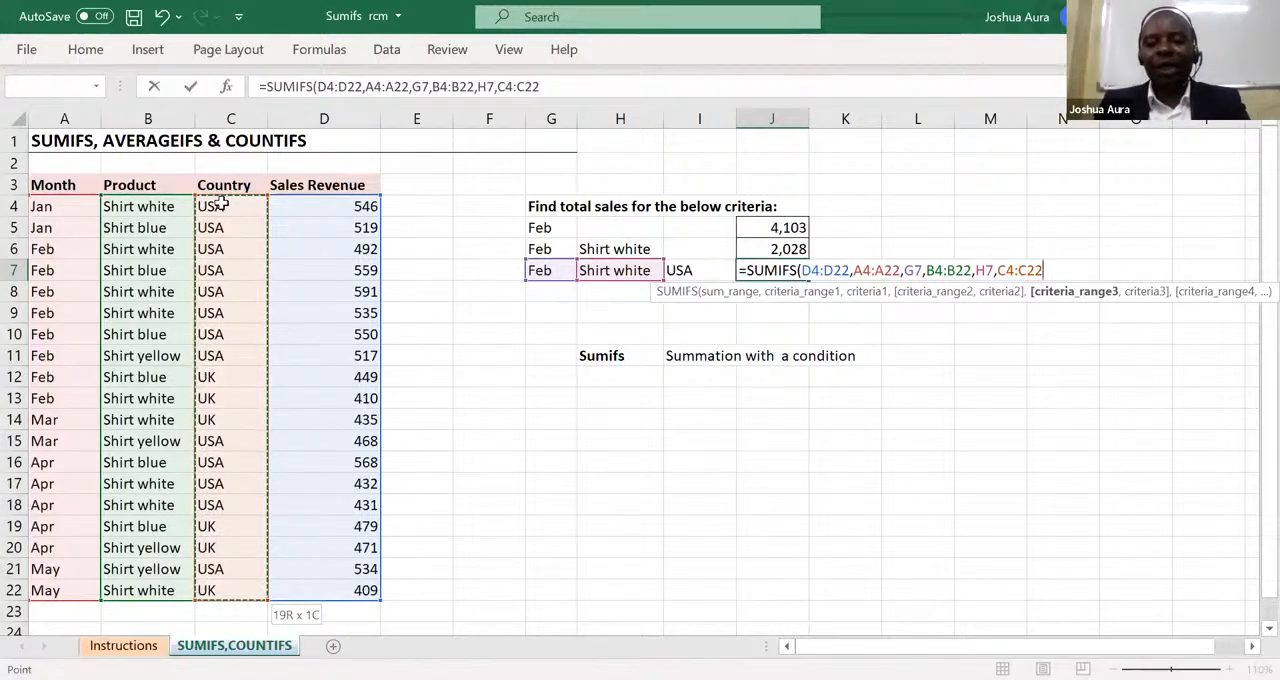
text(,)
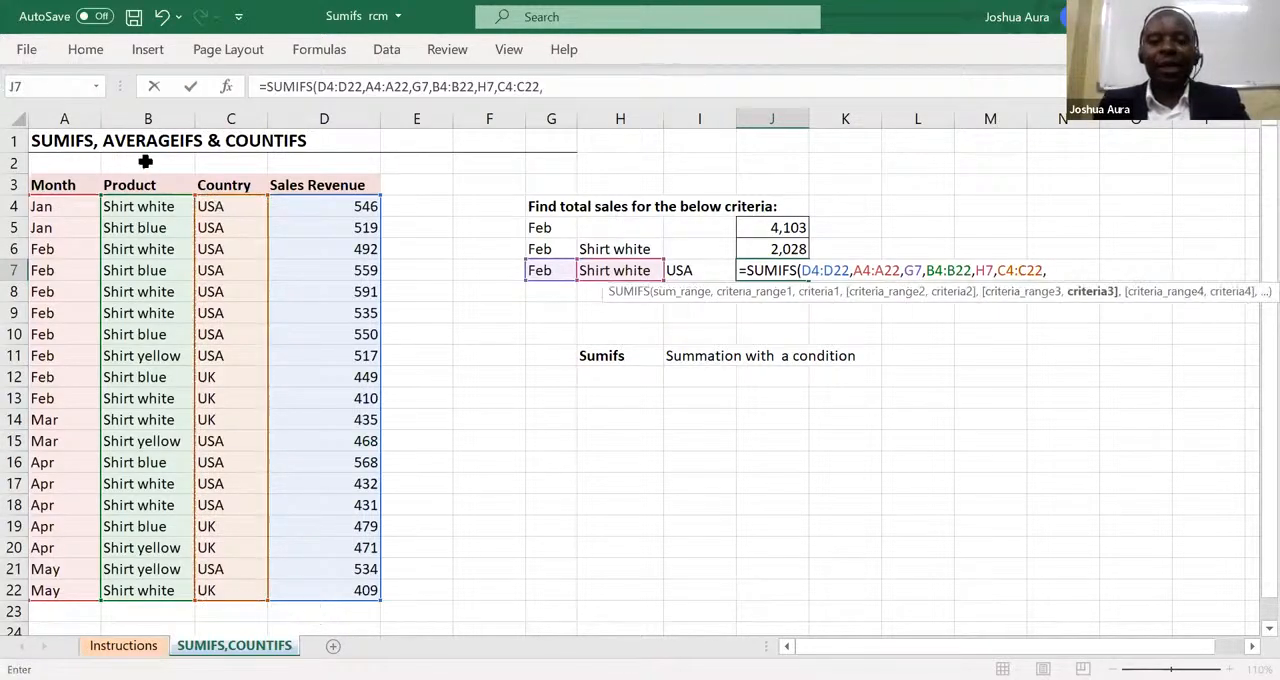
click(685, 272)
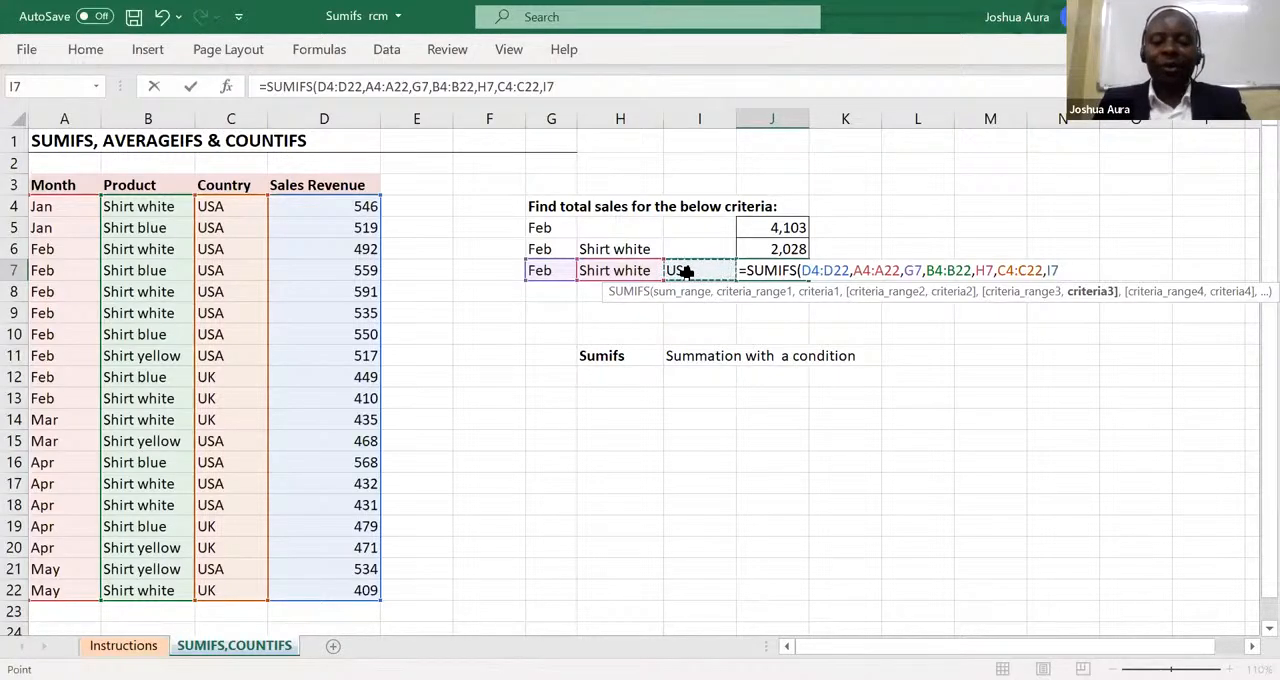
text())
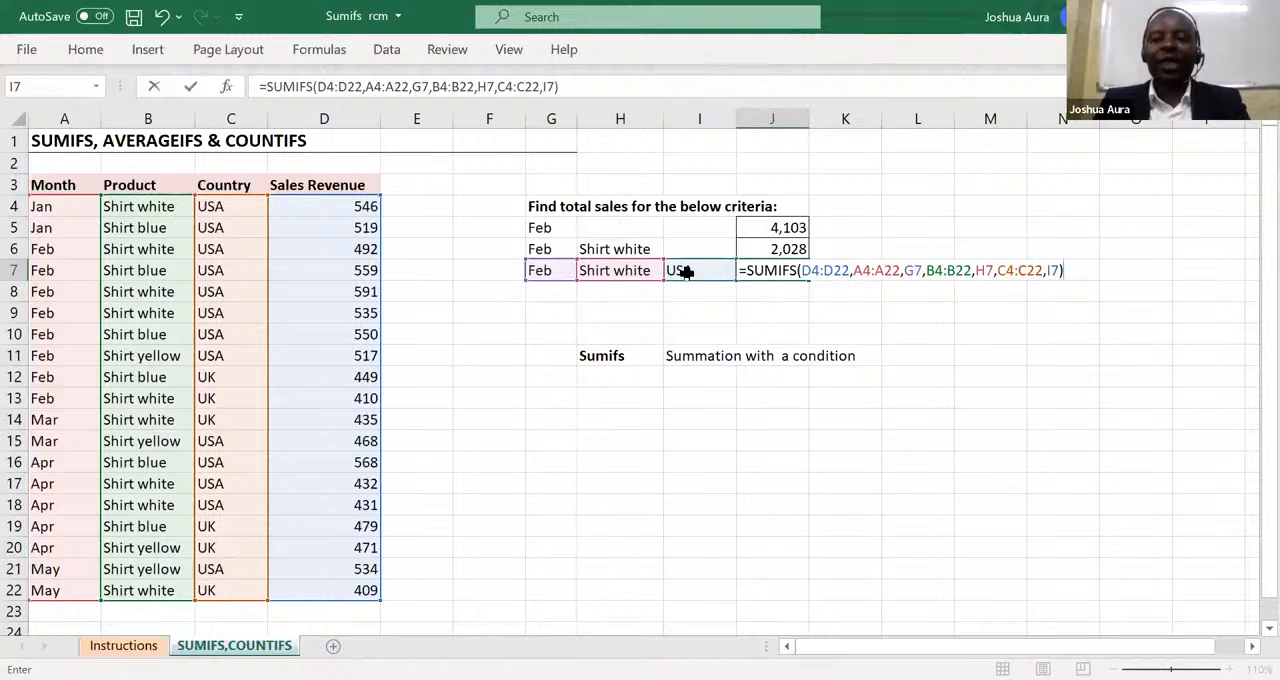
key(Return)
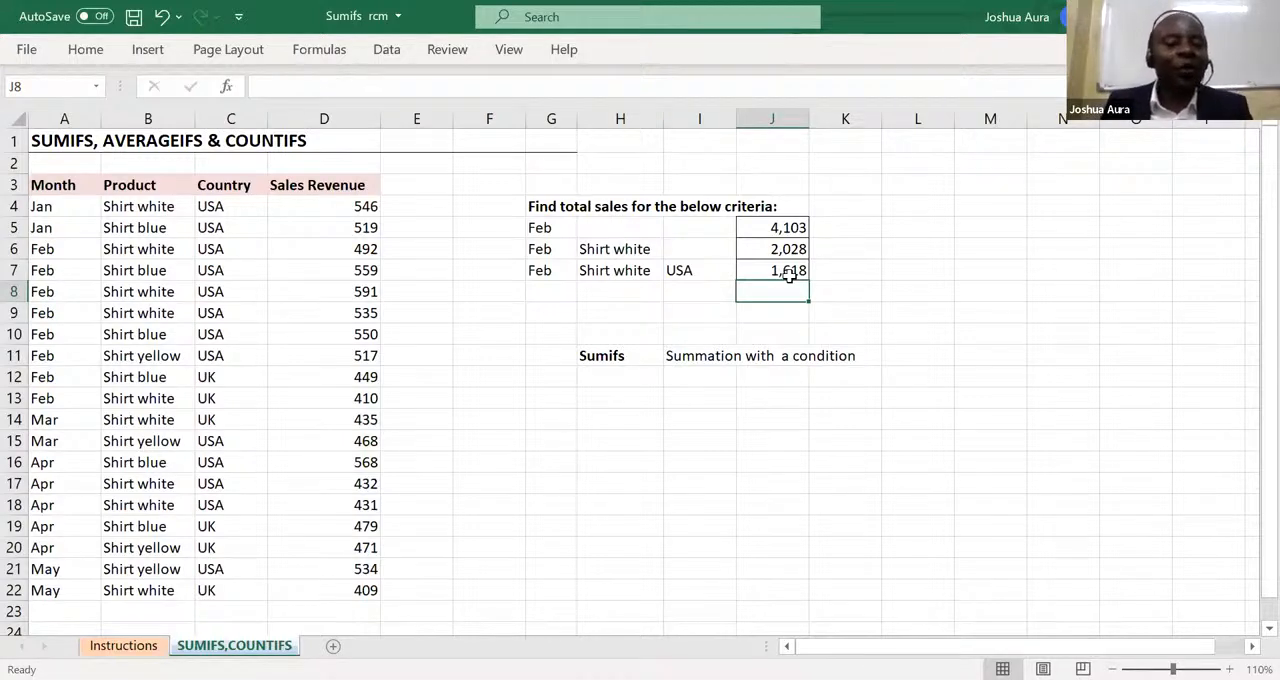
Change the country criterion in cell I7 to UK.
click(689, 272)
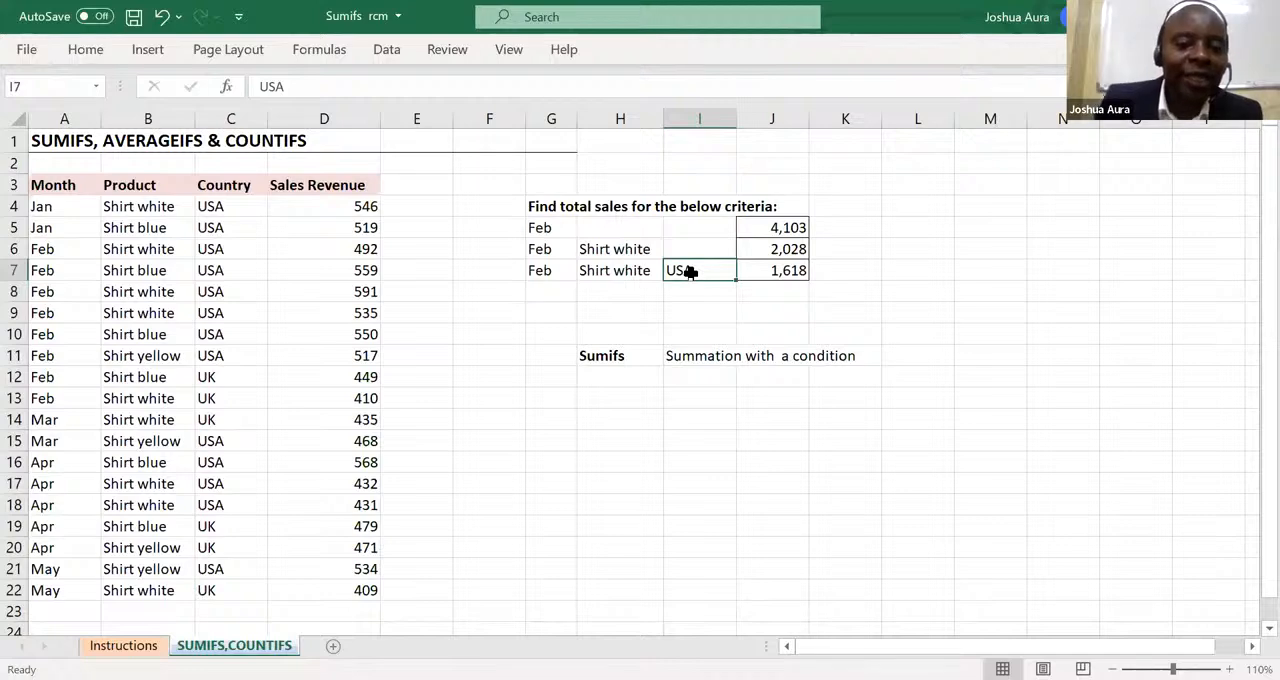
text(UK)
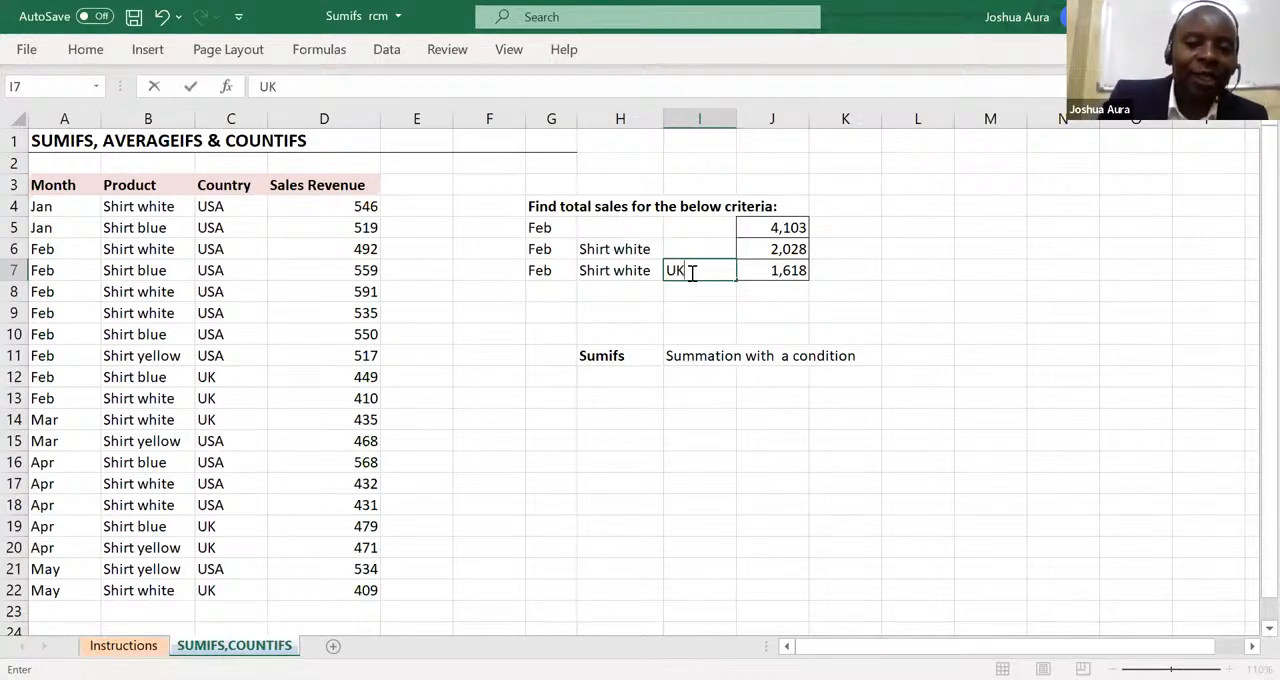
key(Return)
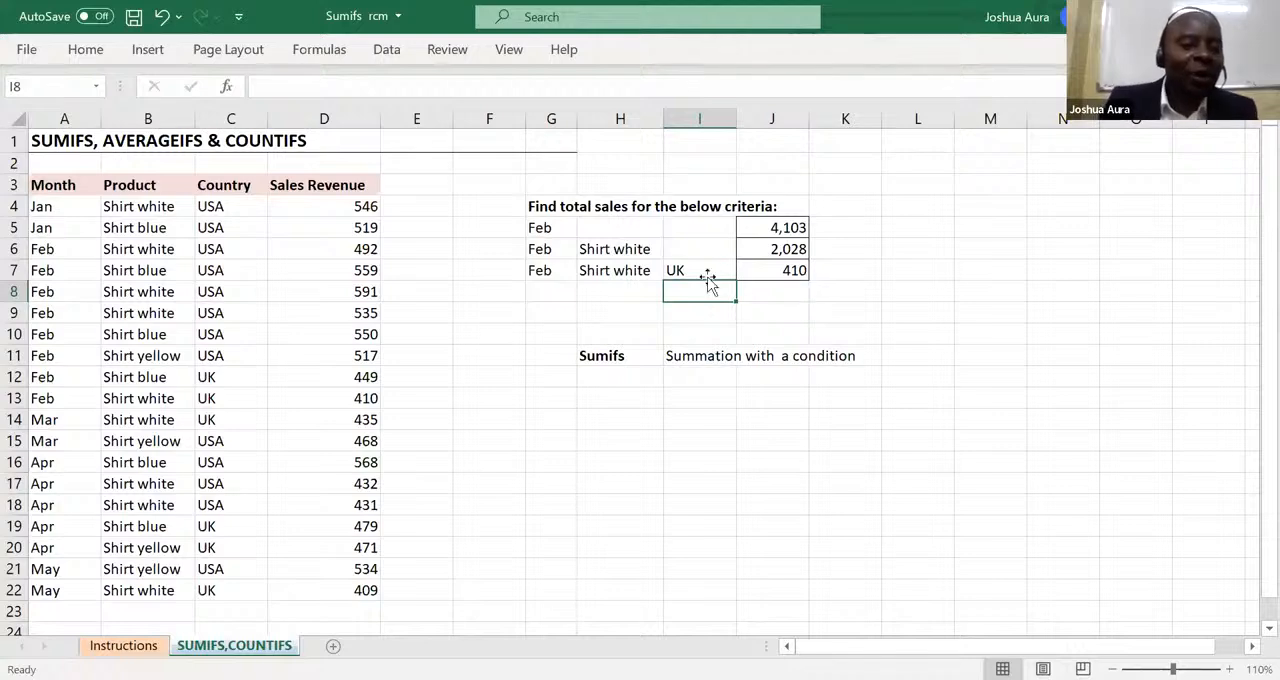
Change the product criterion in cell H7 to Shirt yellow.
click(614, 272)
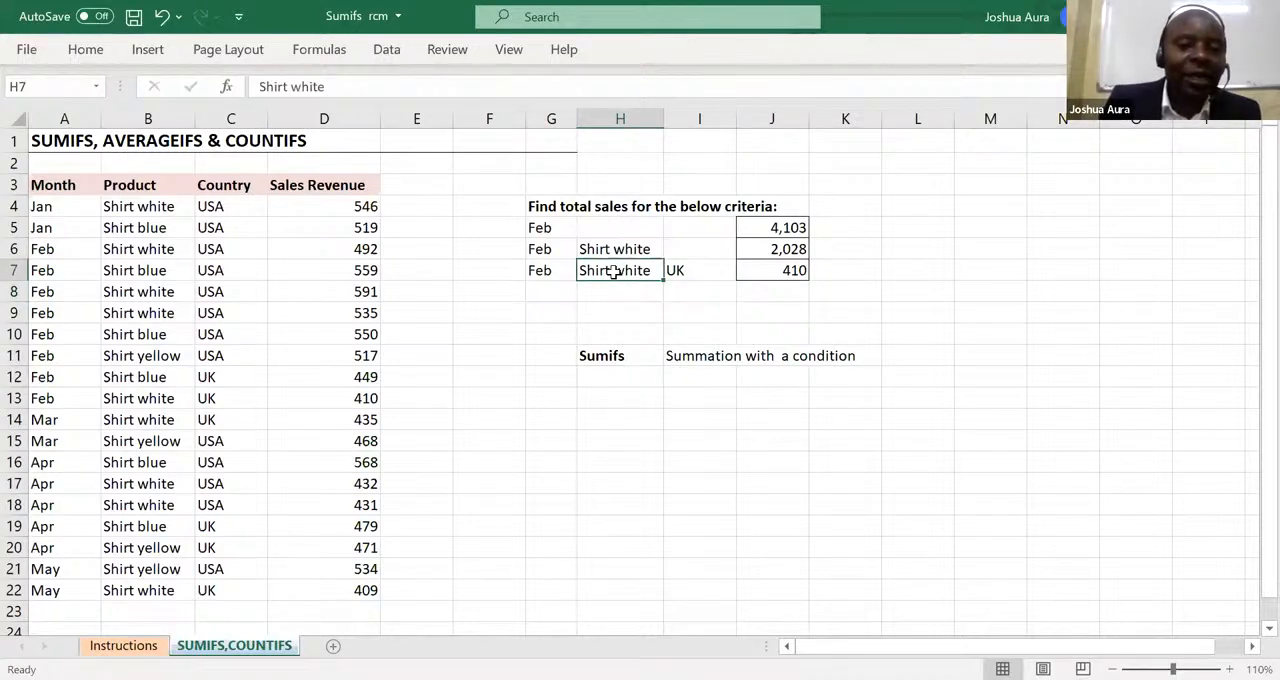
double_click(641, 272)
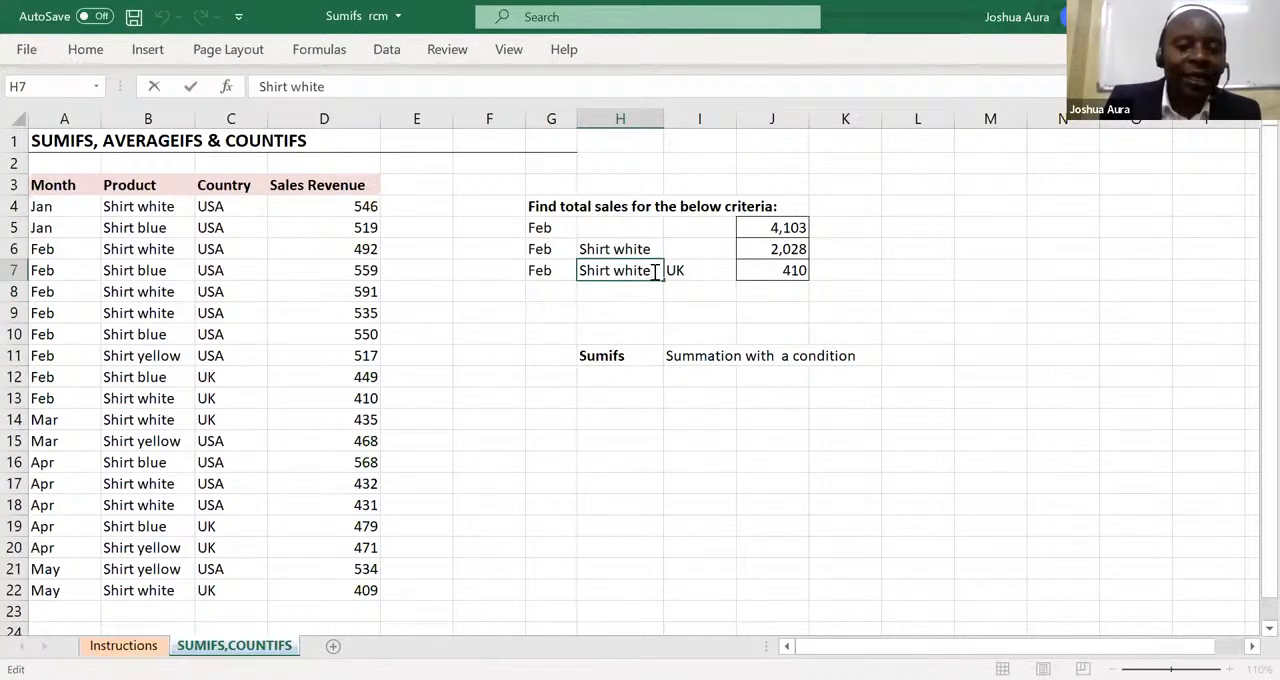
key(BackSpace)
key(BackSpace)
key(BackSpace)
key(BackSpace)
key(BackSpace)
key(BackSpace)
text(YE)
key(BackSpace)
key(BackSpace)
text(y)
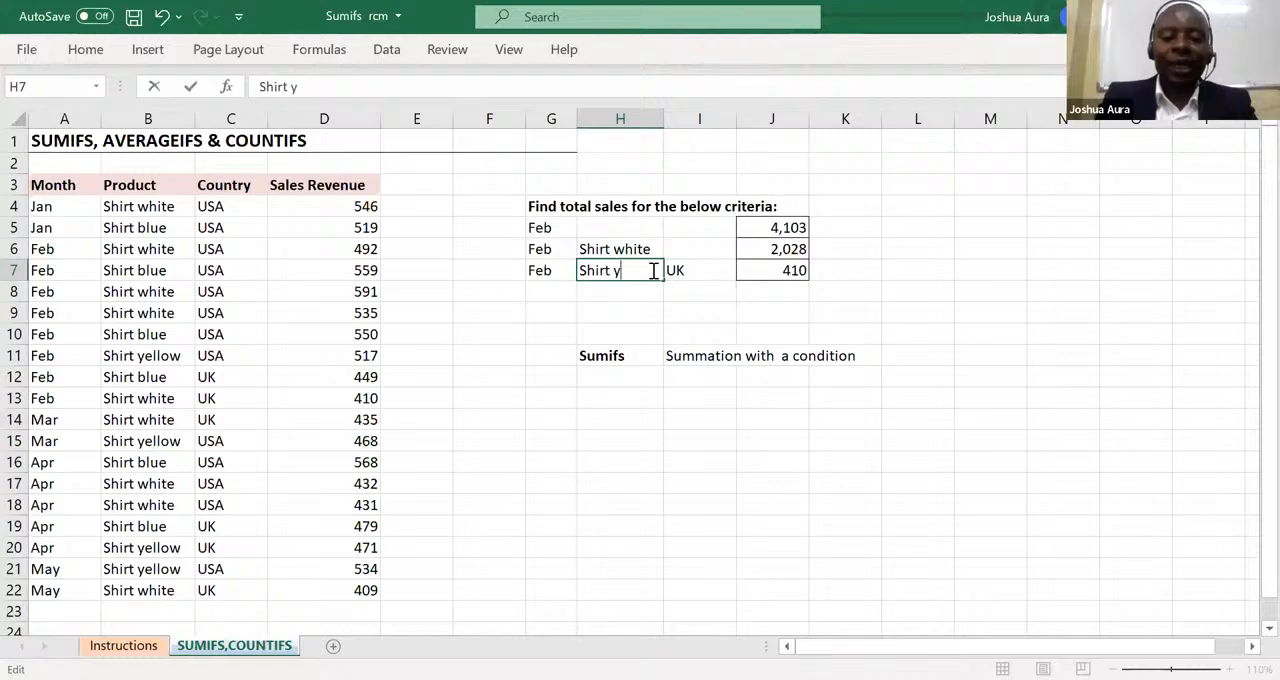
text(ellow)
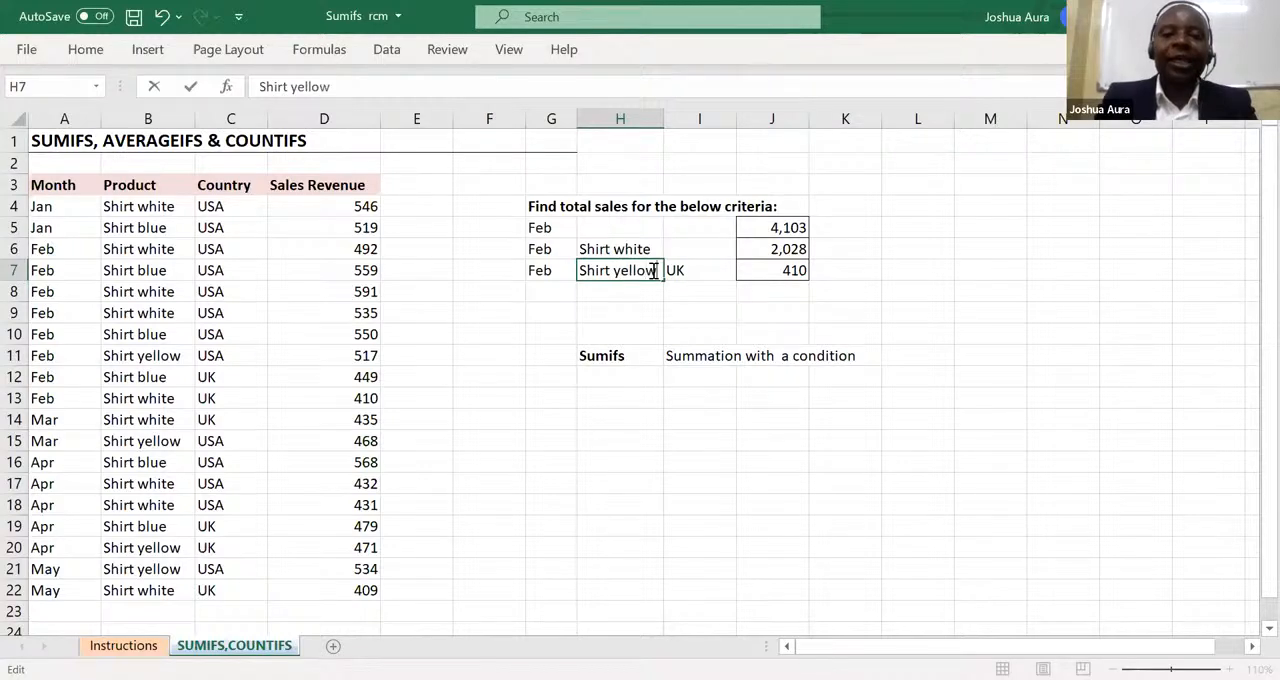
key(Return)
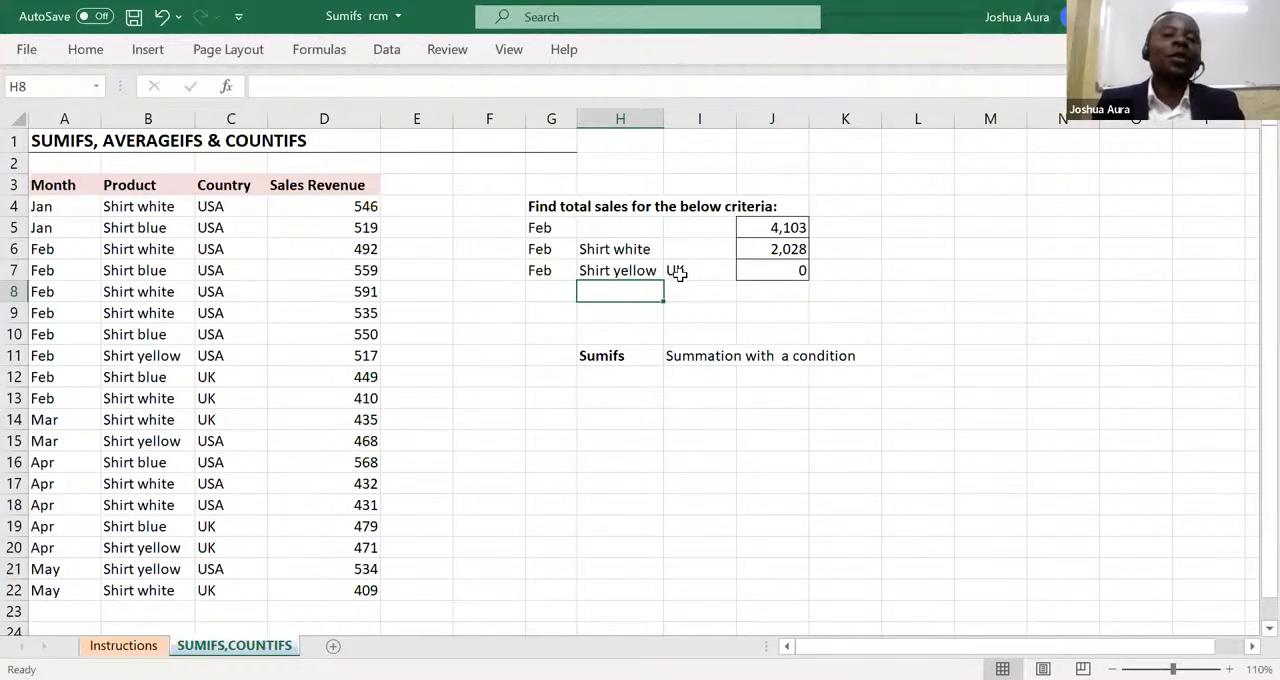
Change the month criterion in cell G7 to April.
click(541, 270)
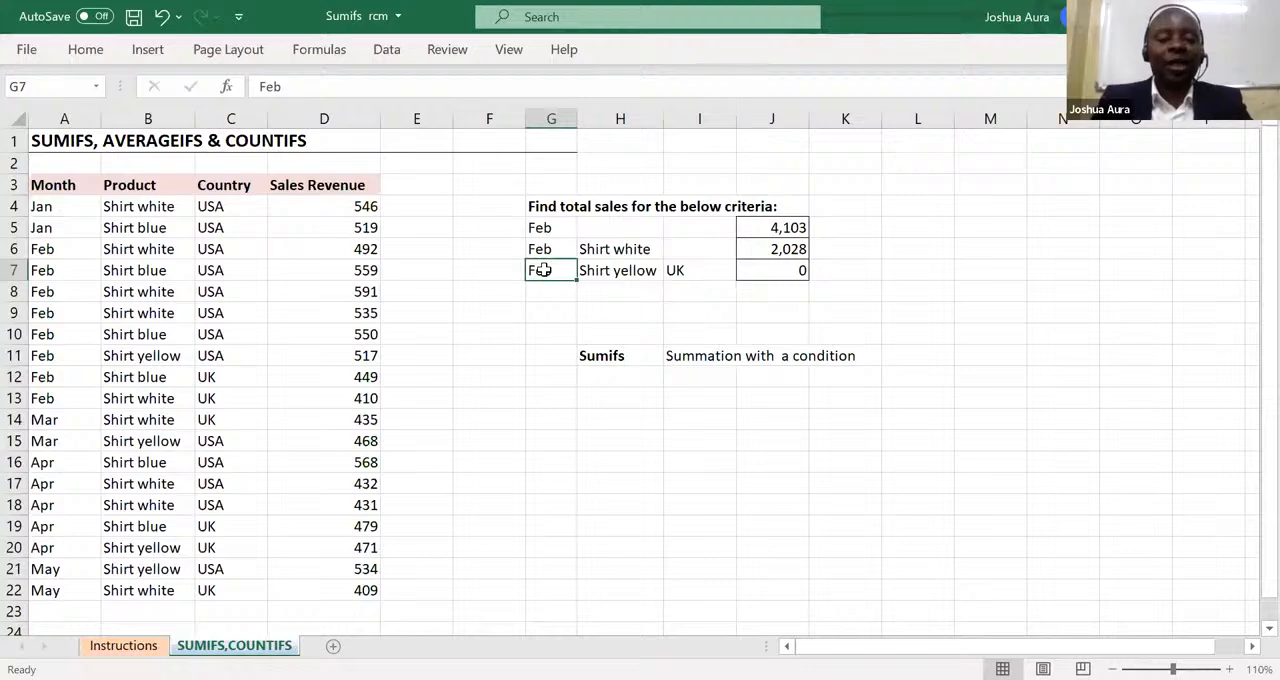
text(April)
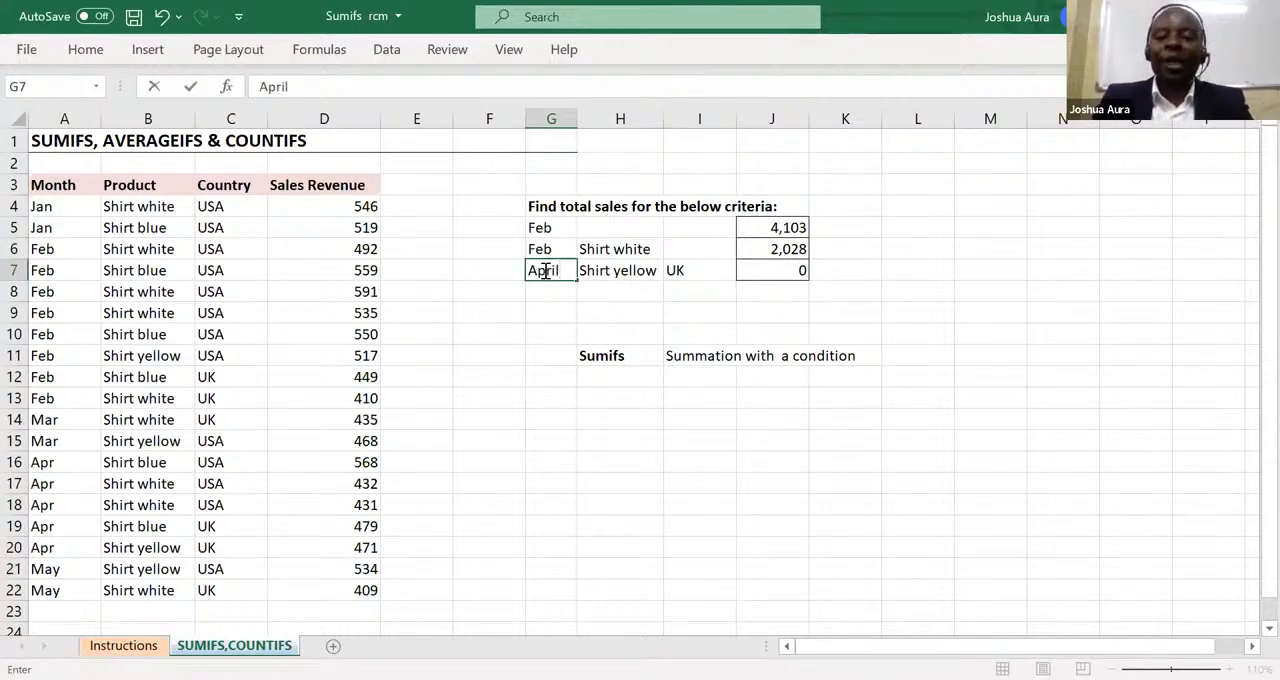
key(Return)
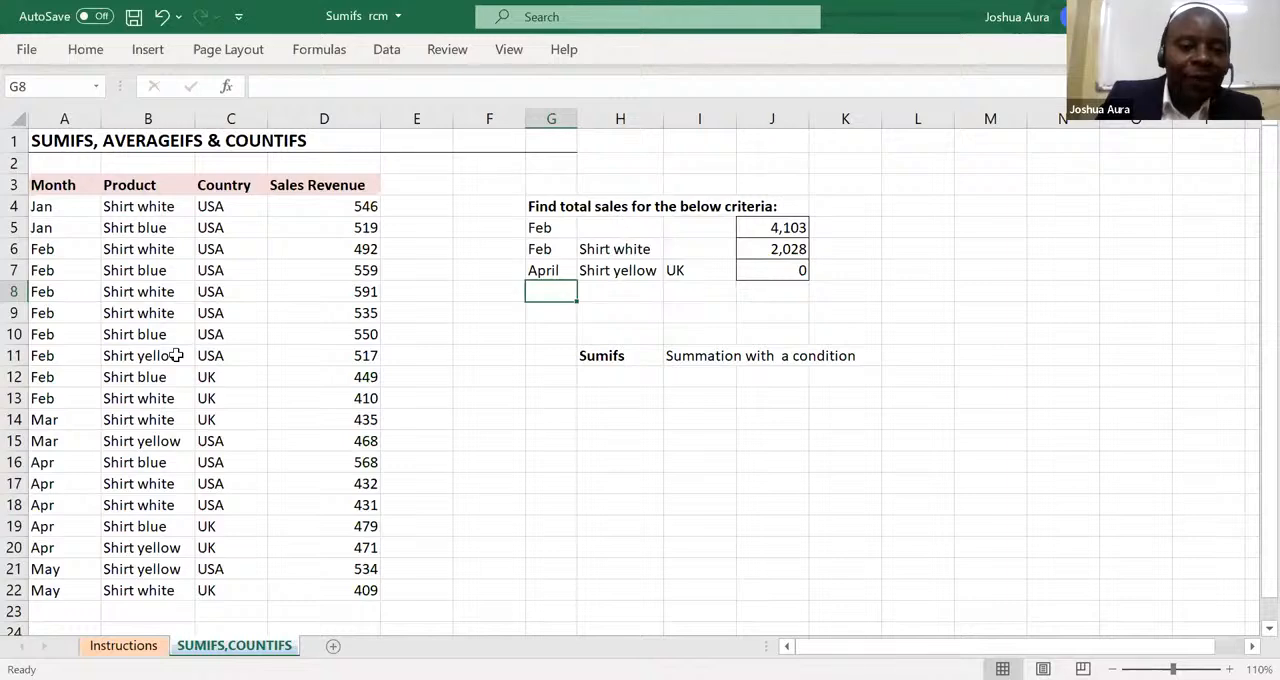
Clear the product criterion in cell H7 and re-enter it as Shirt yellow.
click(217, 549)
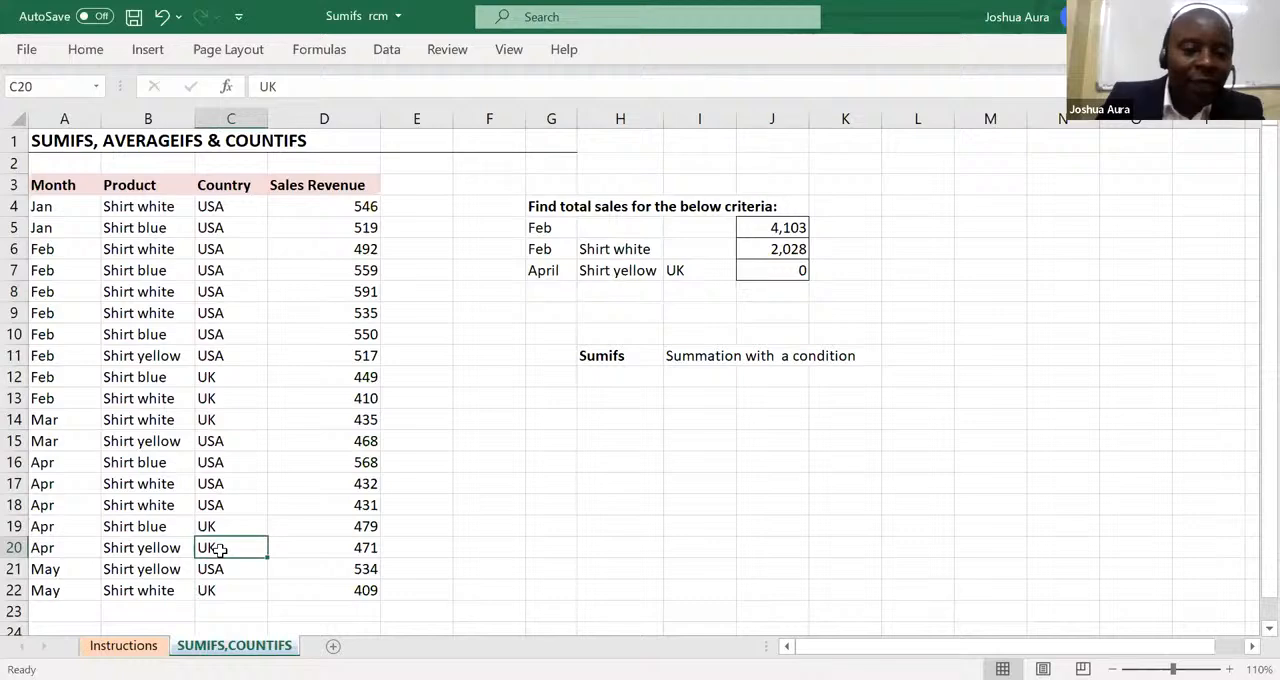
click(616, 271)
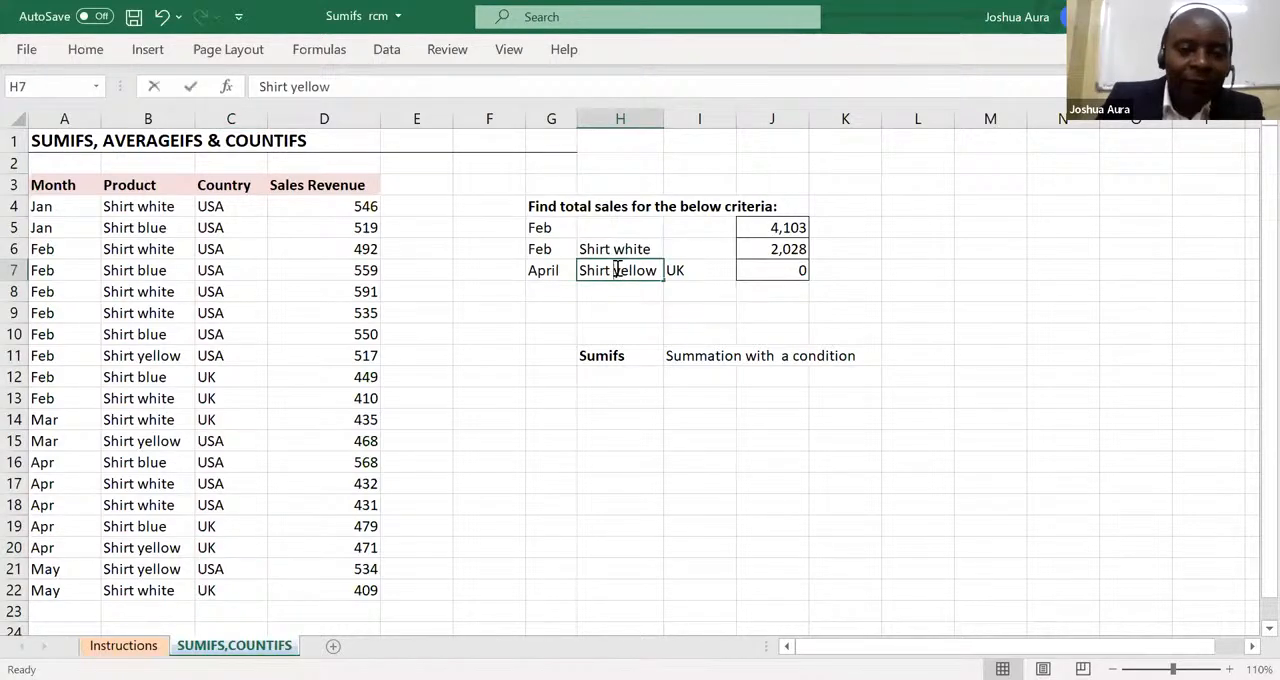
double_click(616, 270)
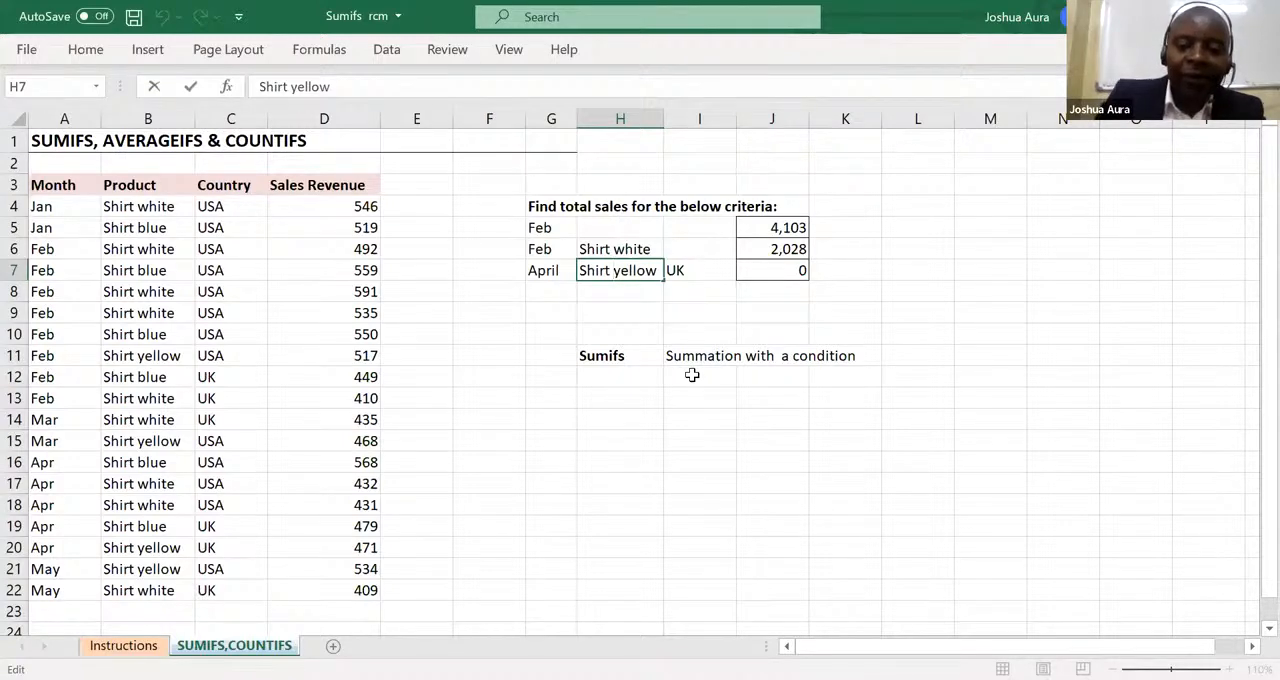
key(BackSpace)
key(BackSpace)
key(BackSpace)
key(BackSpace)
key(BackSpace)
key(BackSpace)
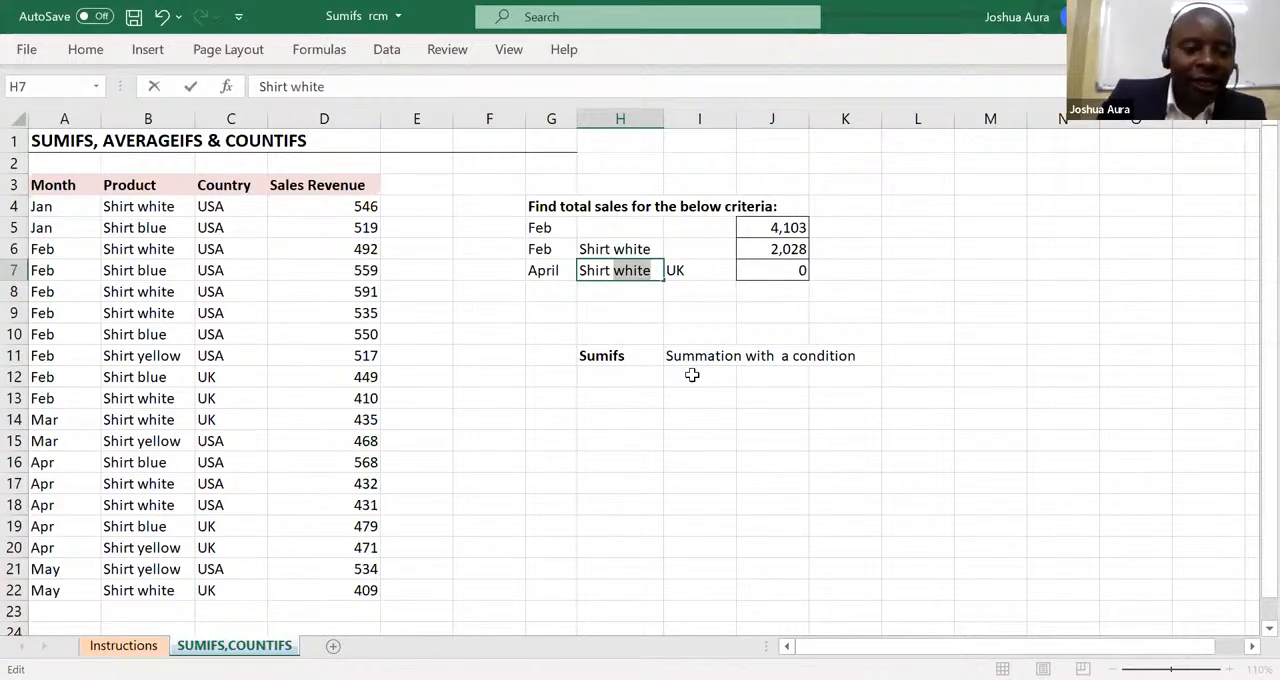
text(ye)
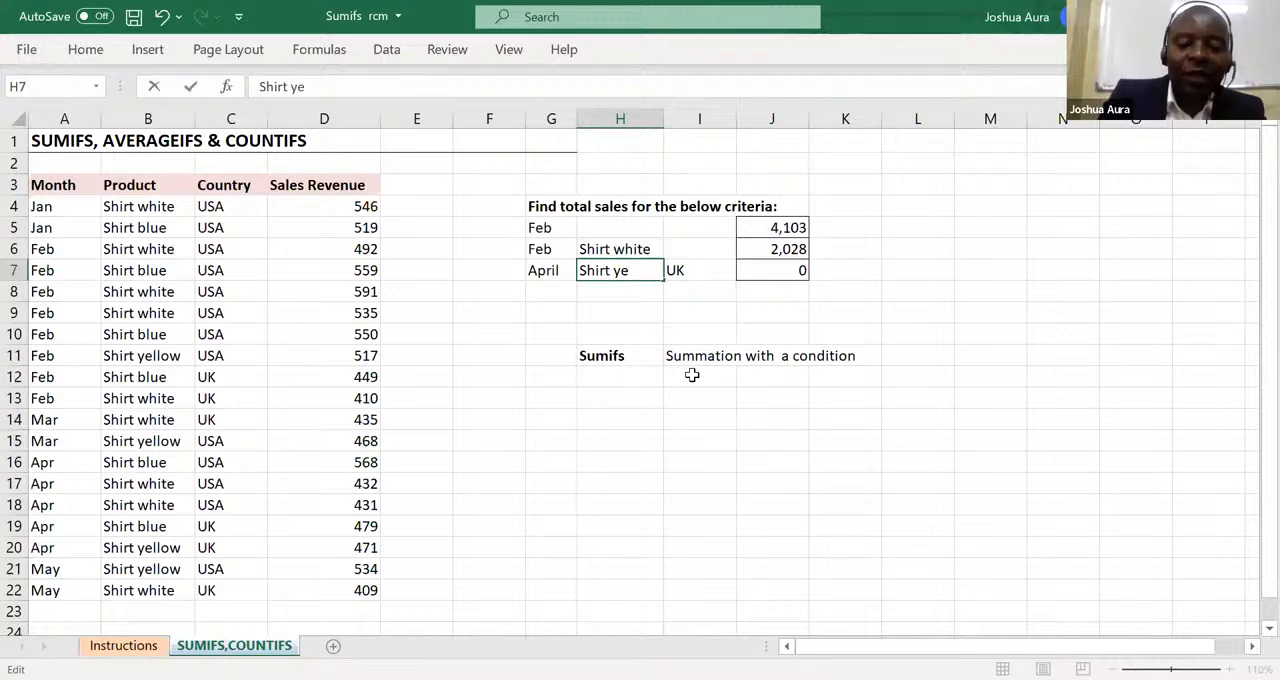
key(BackSpace)
key(BackSpace)
key(BackSpace)
key(BackSpace)
key(BackSpace)
key(BackSpace)
key(BackSpace)
key(BackSpace)
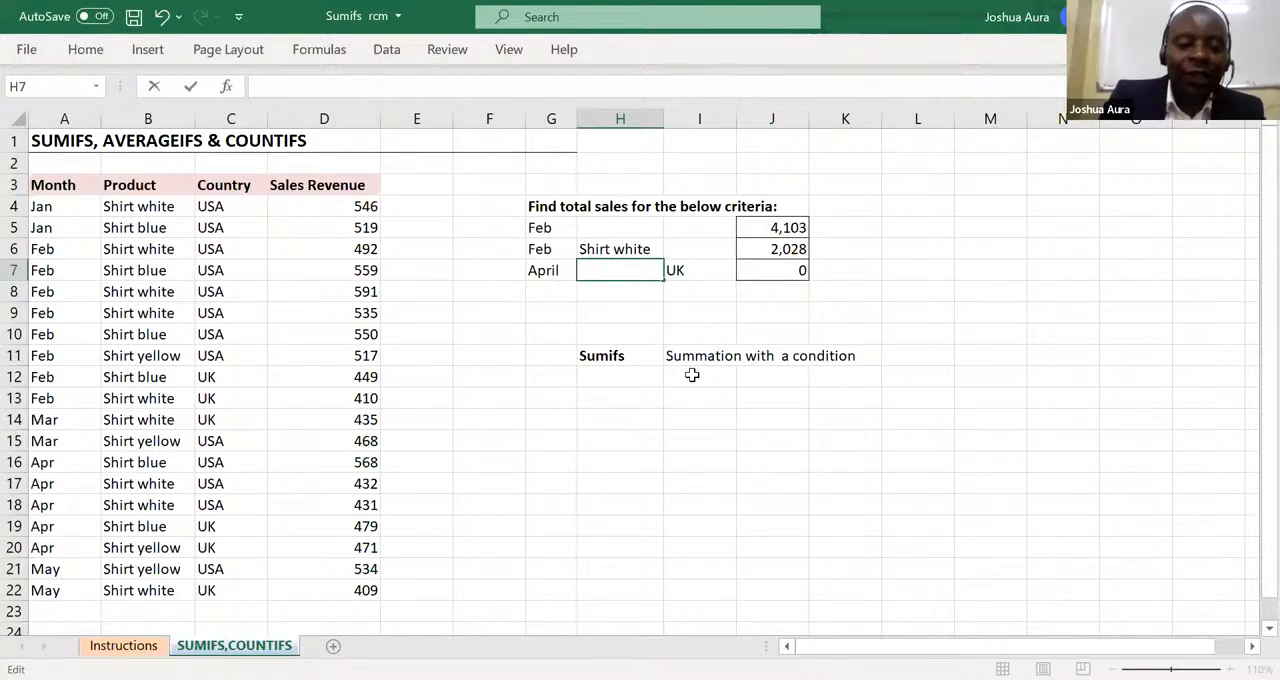
text(Shirt )
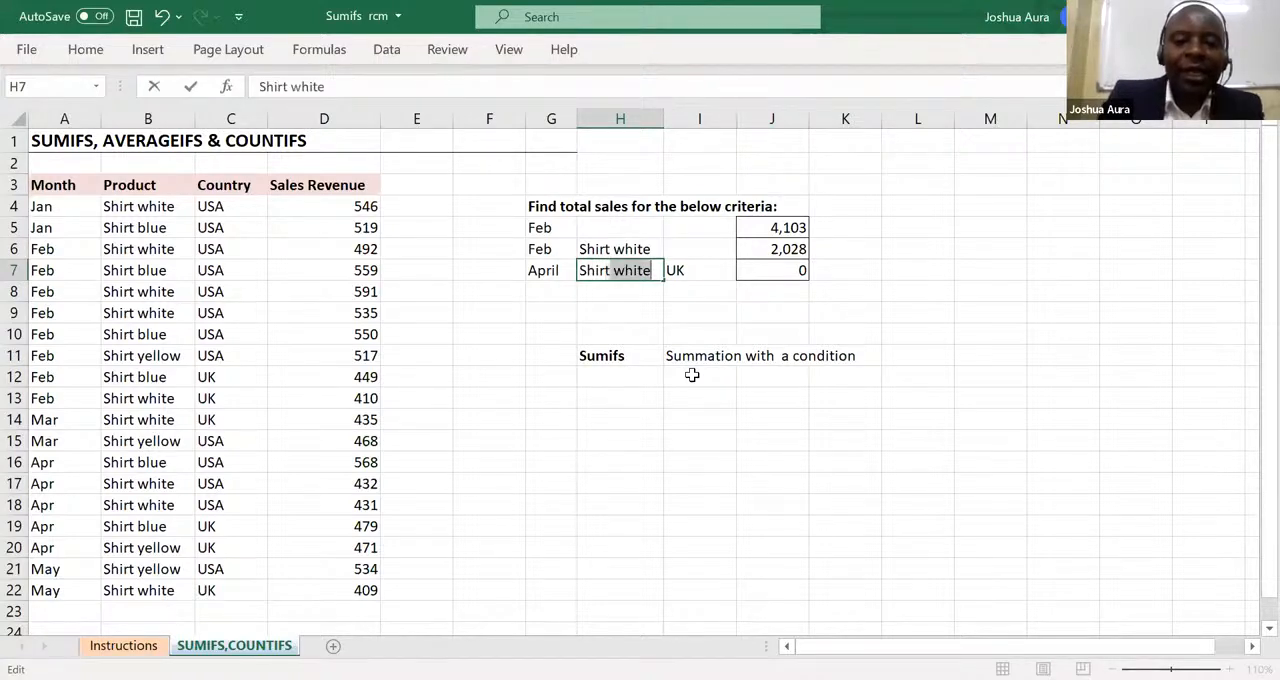
text(w)
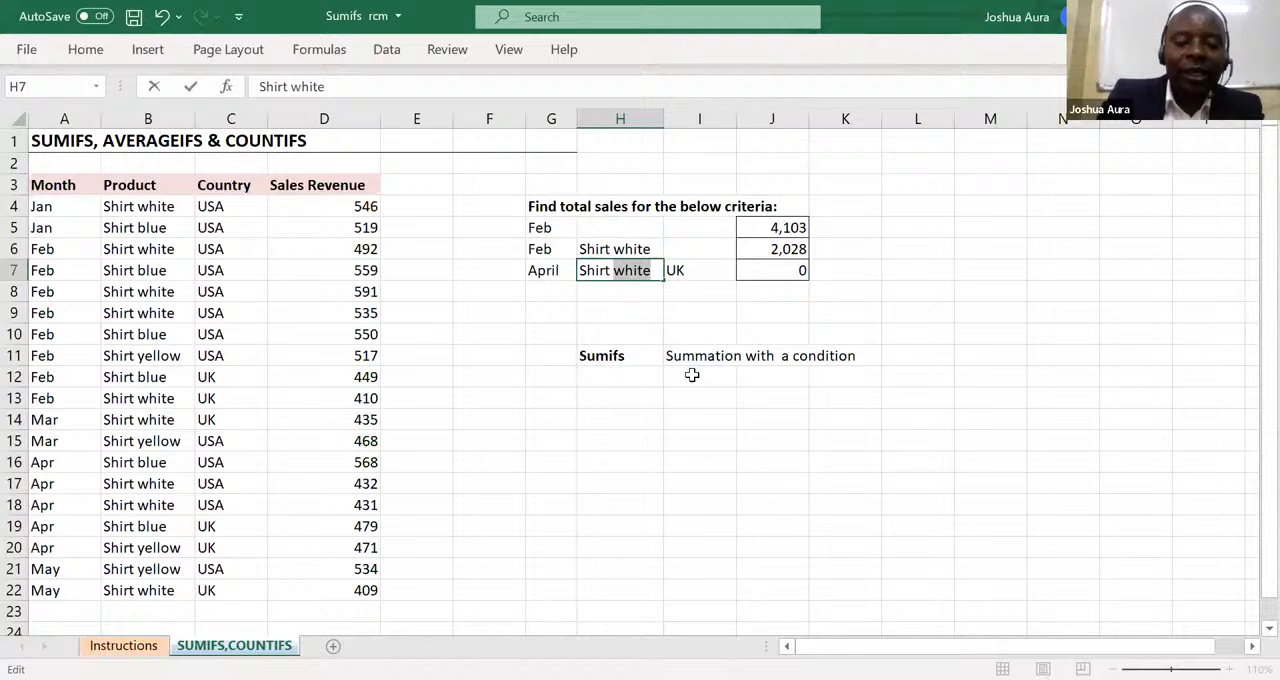
text(yellow)
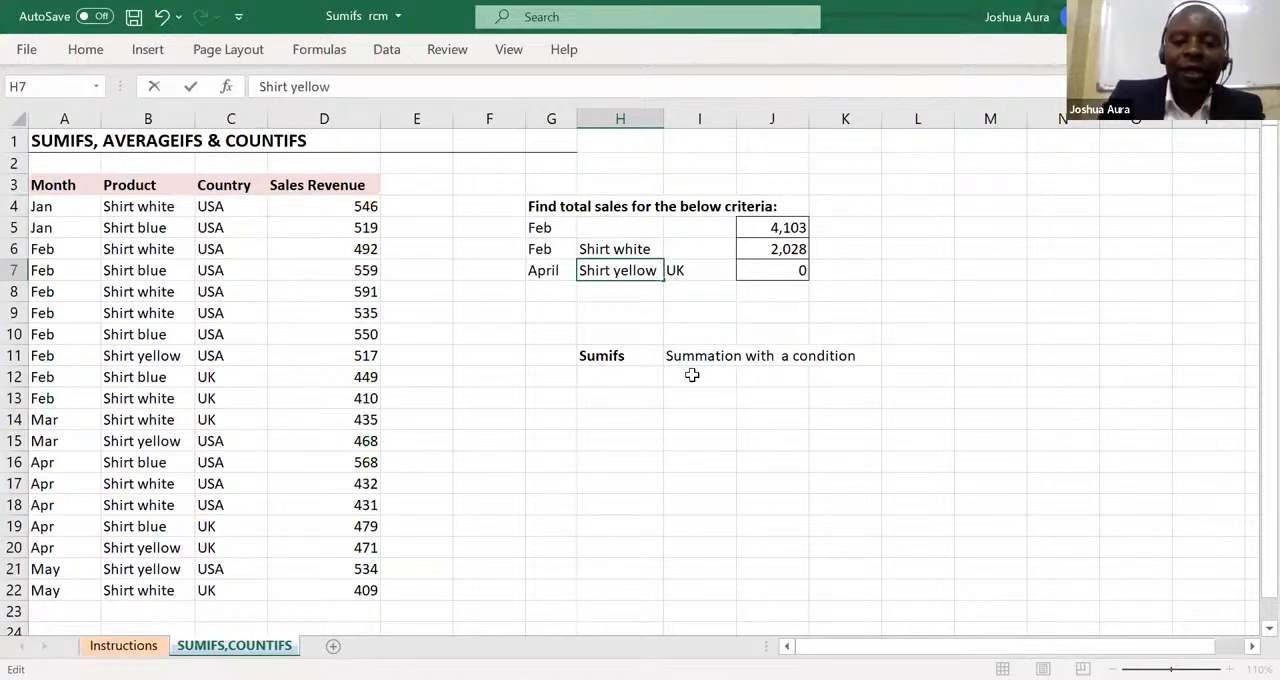
key(Return)
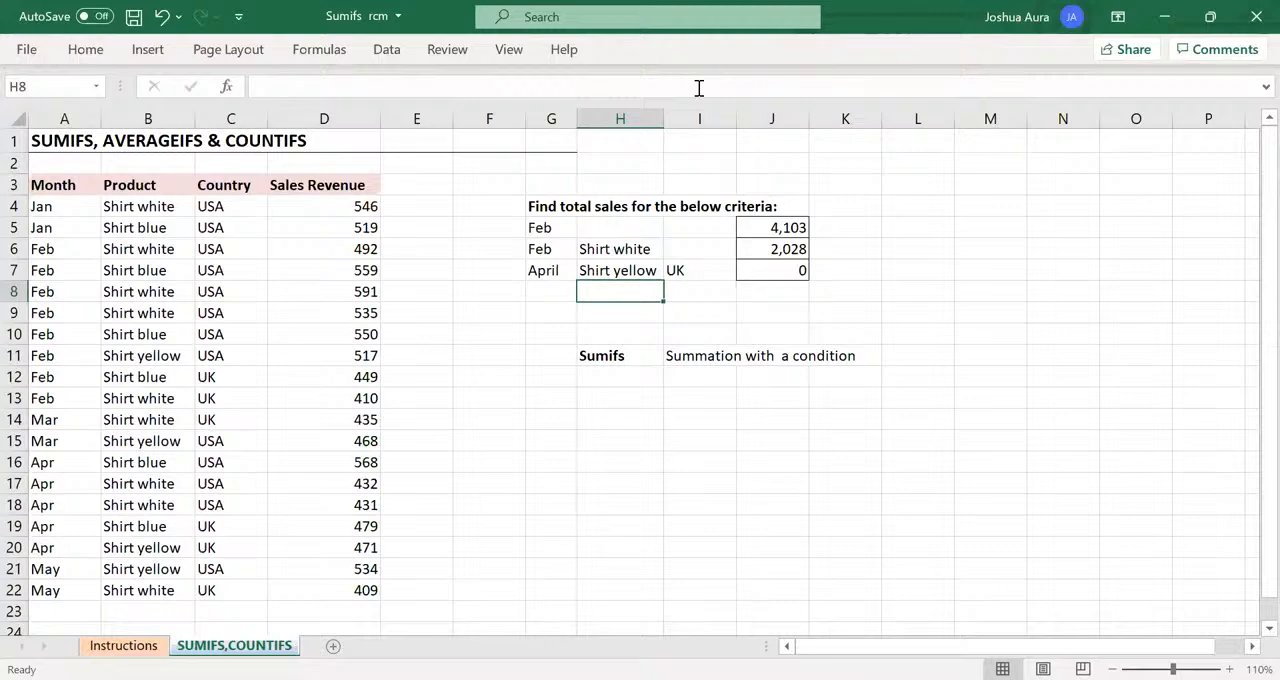
Shorten the month criterion in cell G7 to Apr, matching the spelling used in the Month column.
double_click(565, 270)
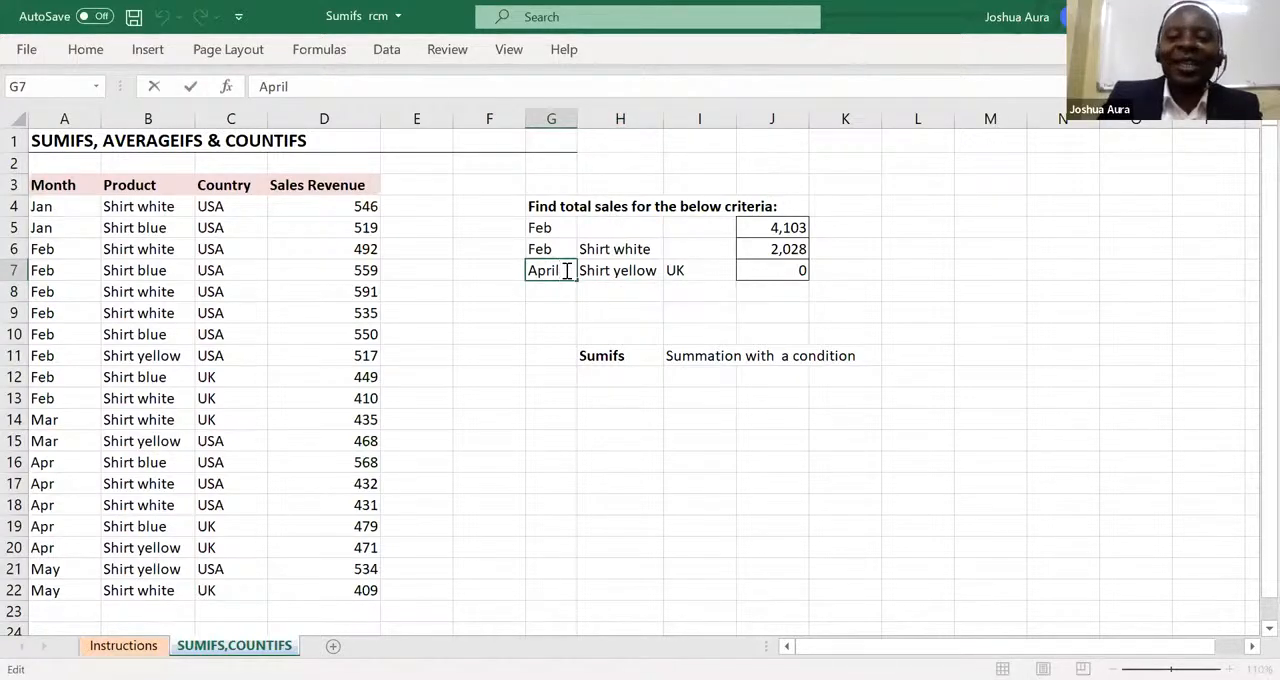
key(BackSpace)
key(BackSpace)
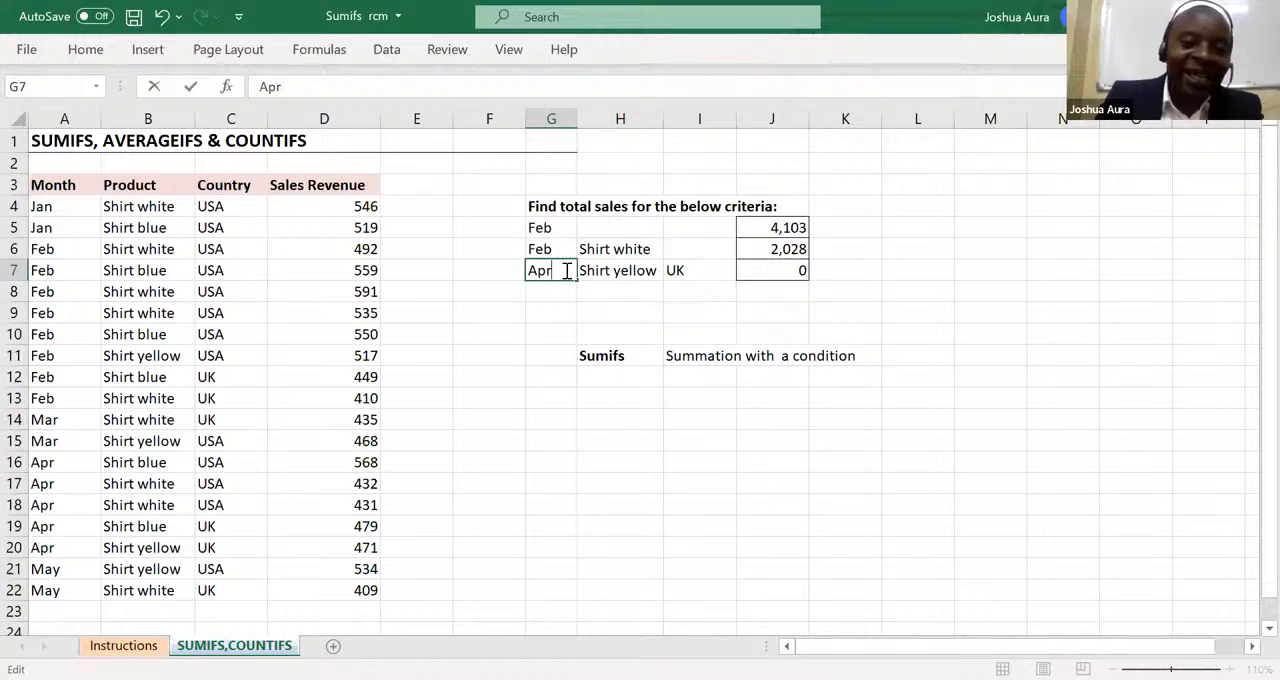
key(Return)
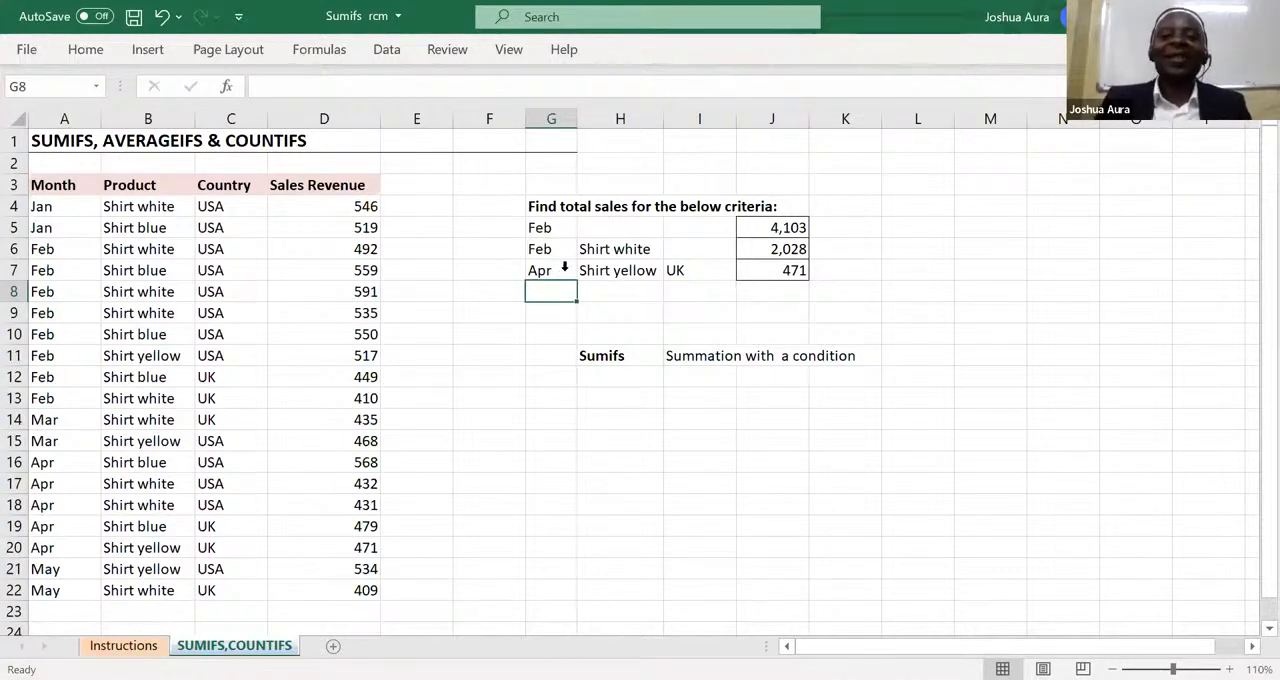
click(618, 115)
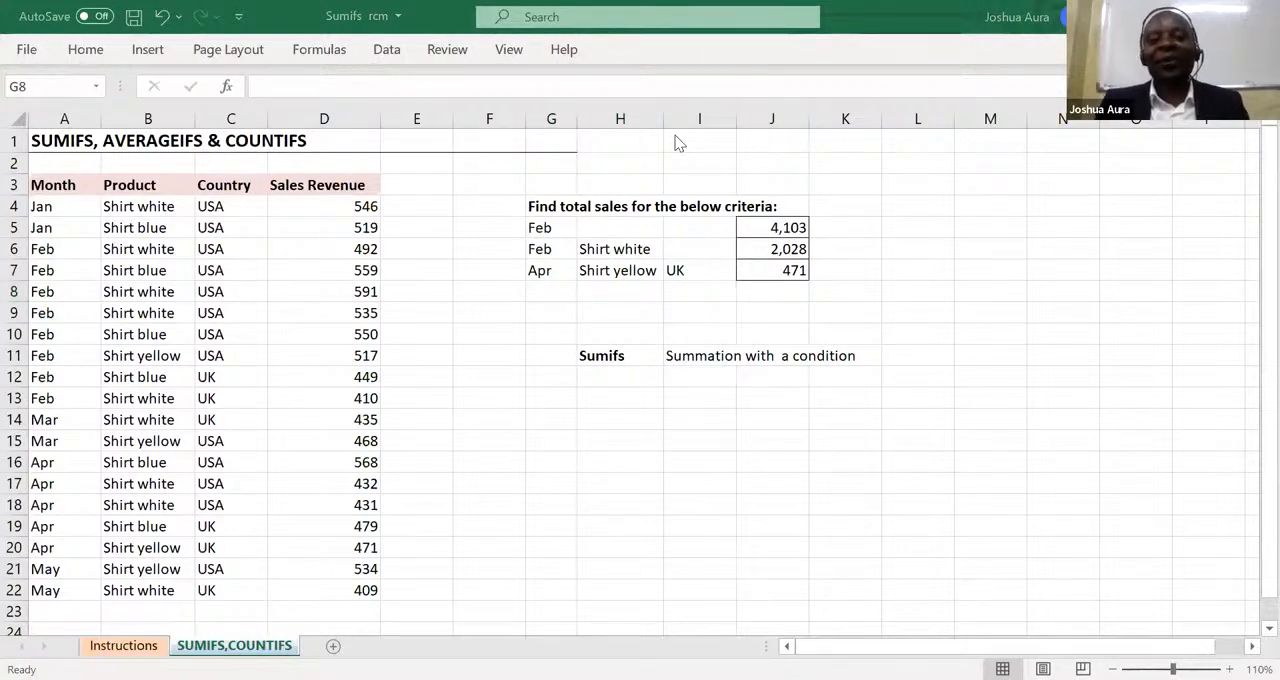